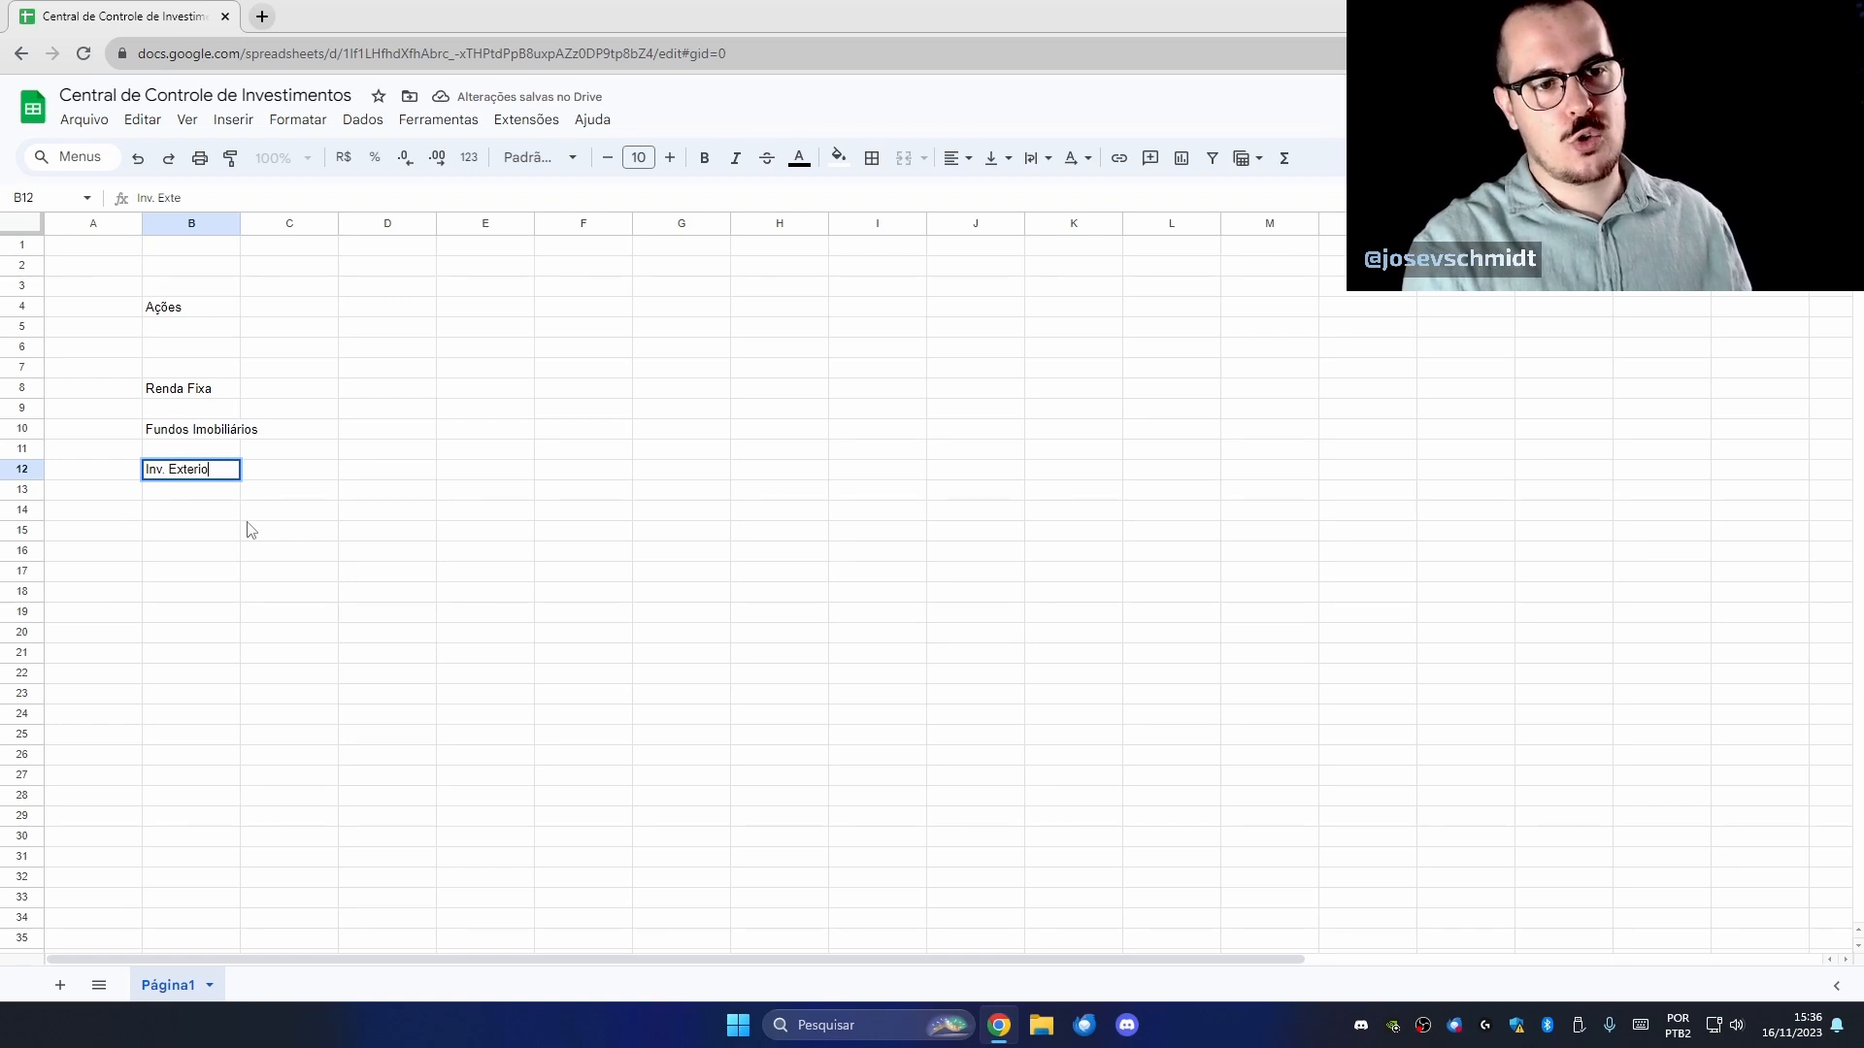
Commit Inv. Exterior as the last category label in column B.
key("Return")
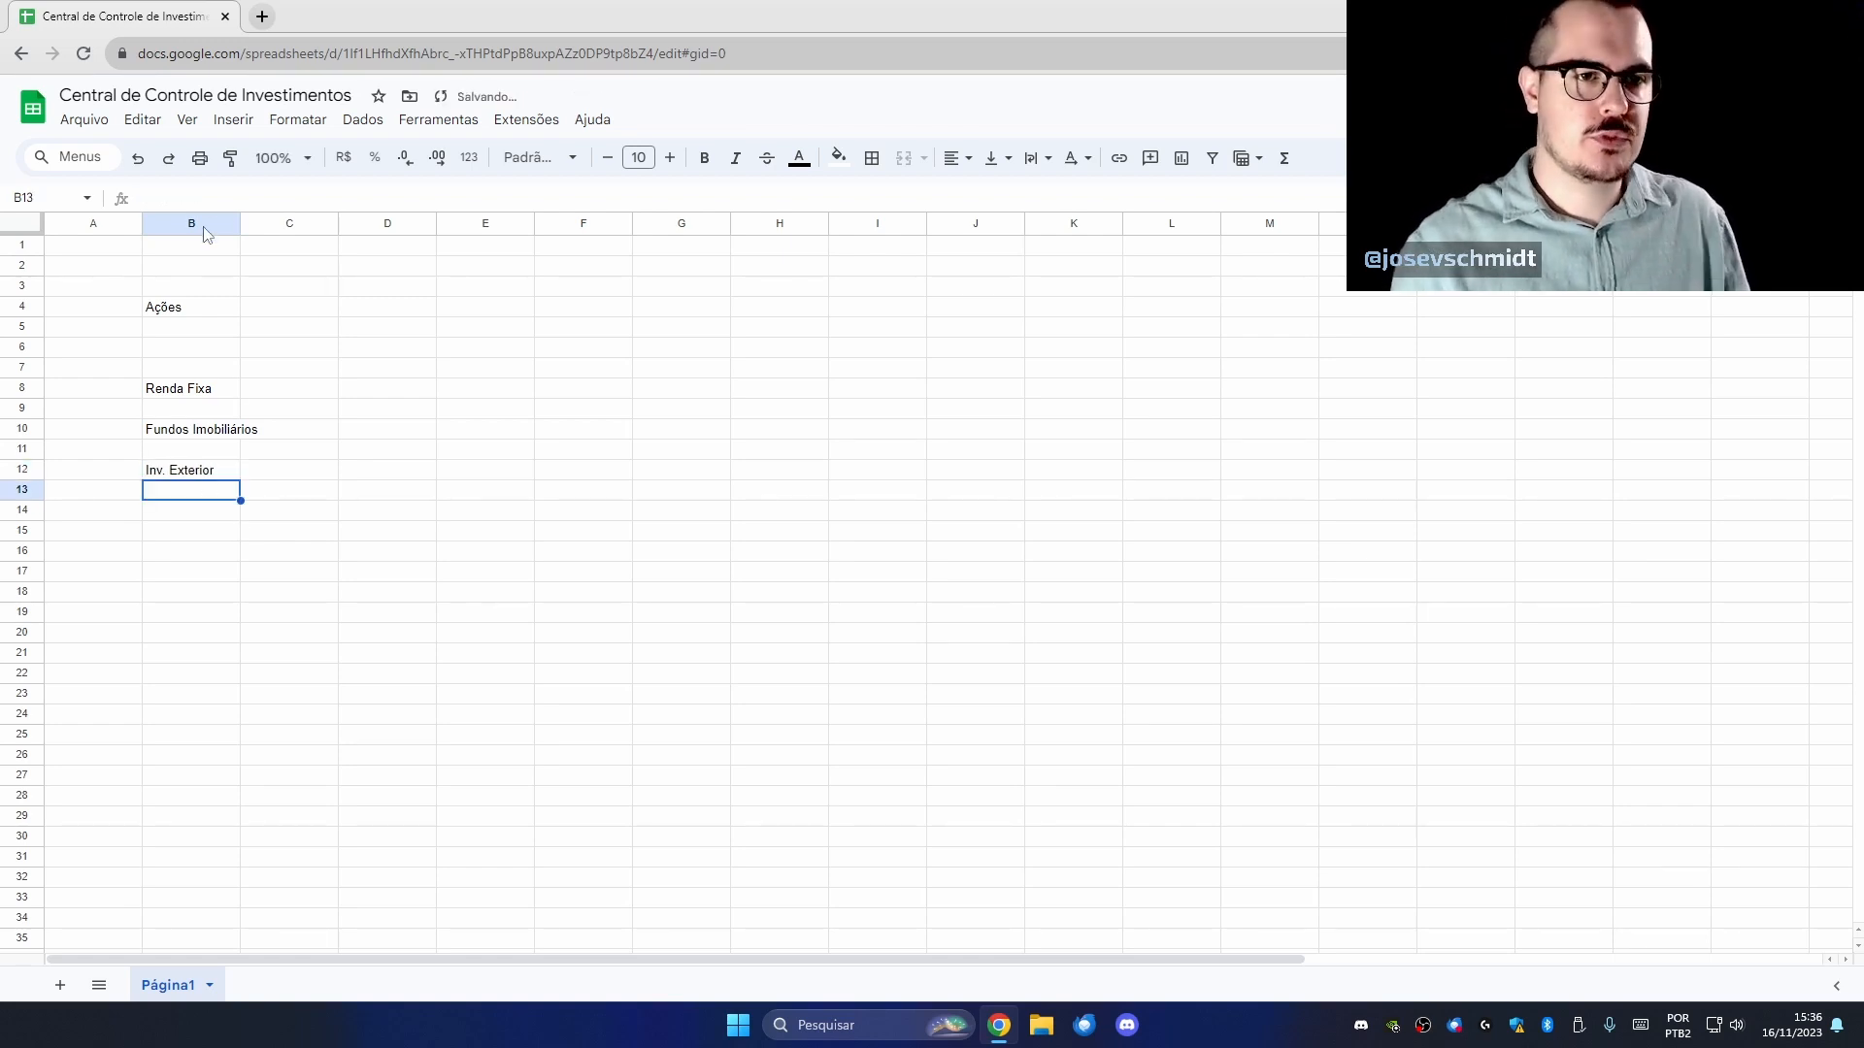
Widen column B and list tickers PETR4, ITSA4 and BBSE3 in C4:C6.
left_click_drag(239, 233, 262, 233)
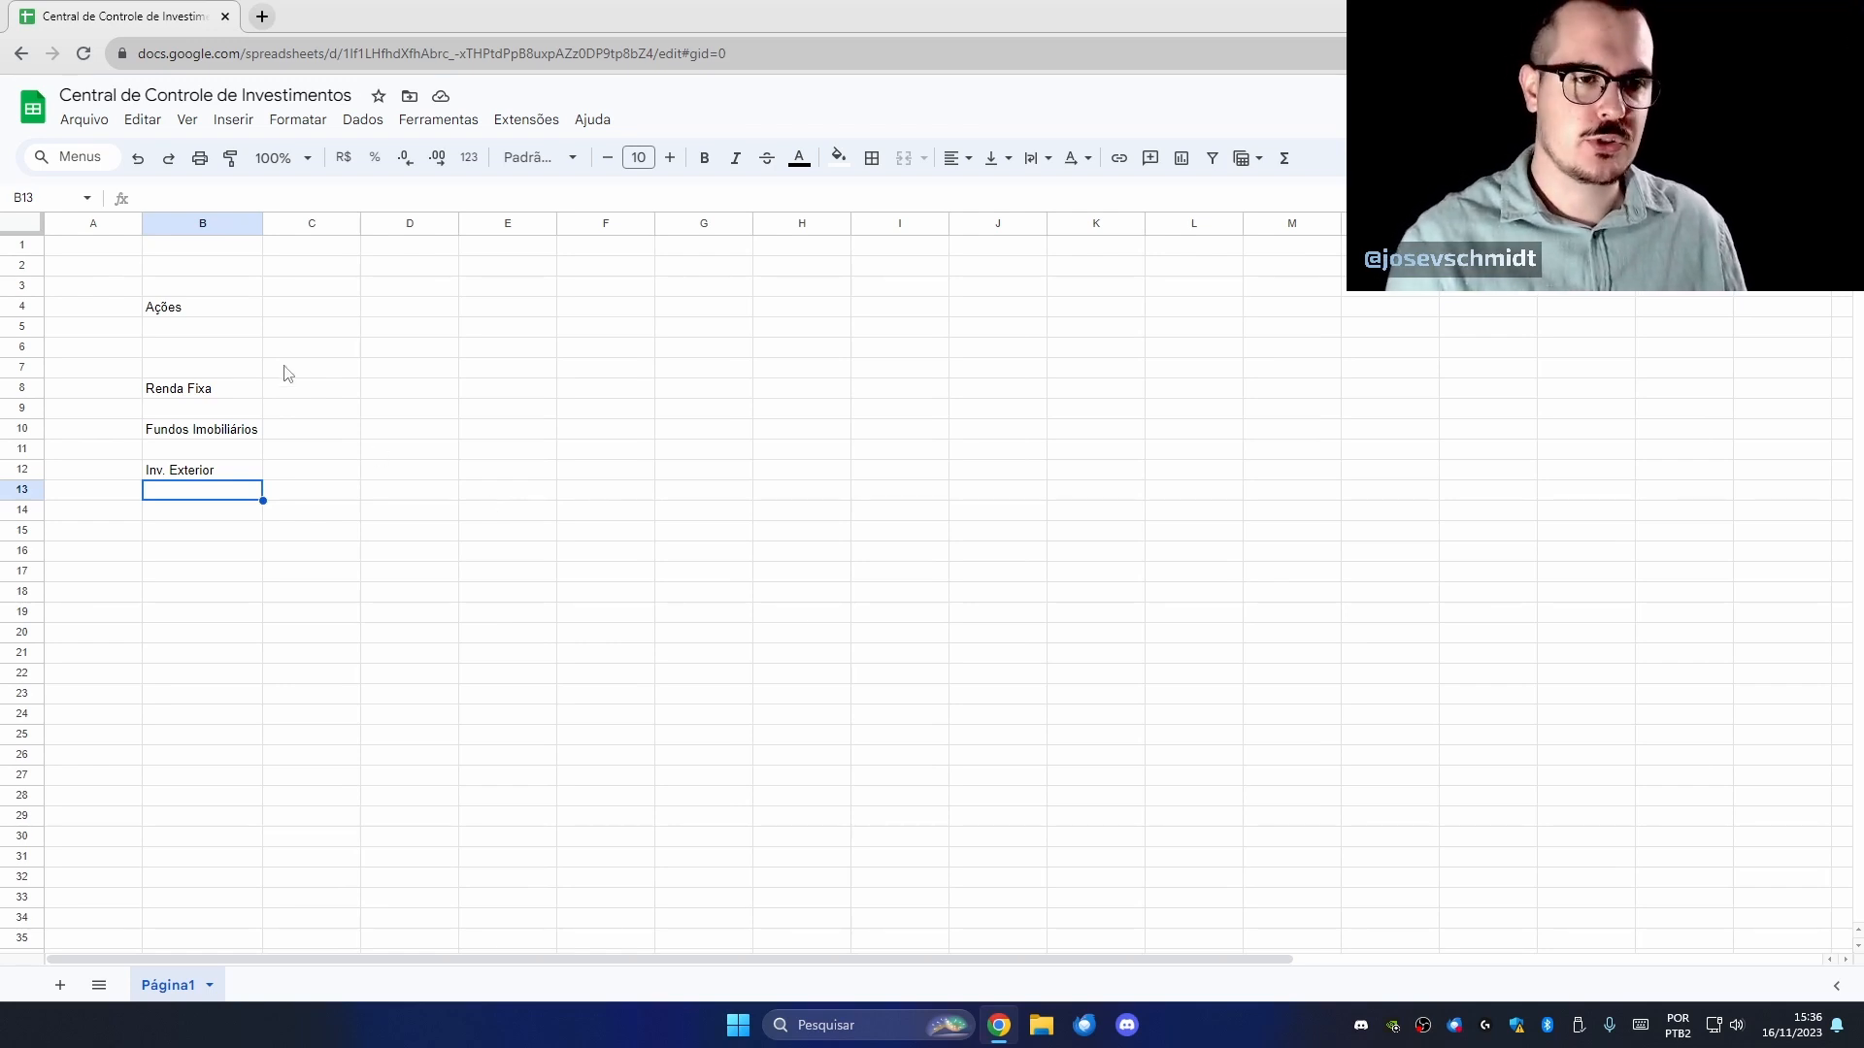
left_click(289, 311)
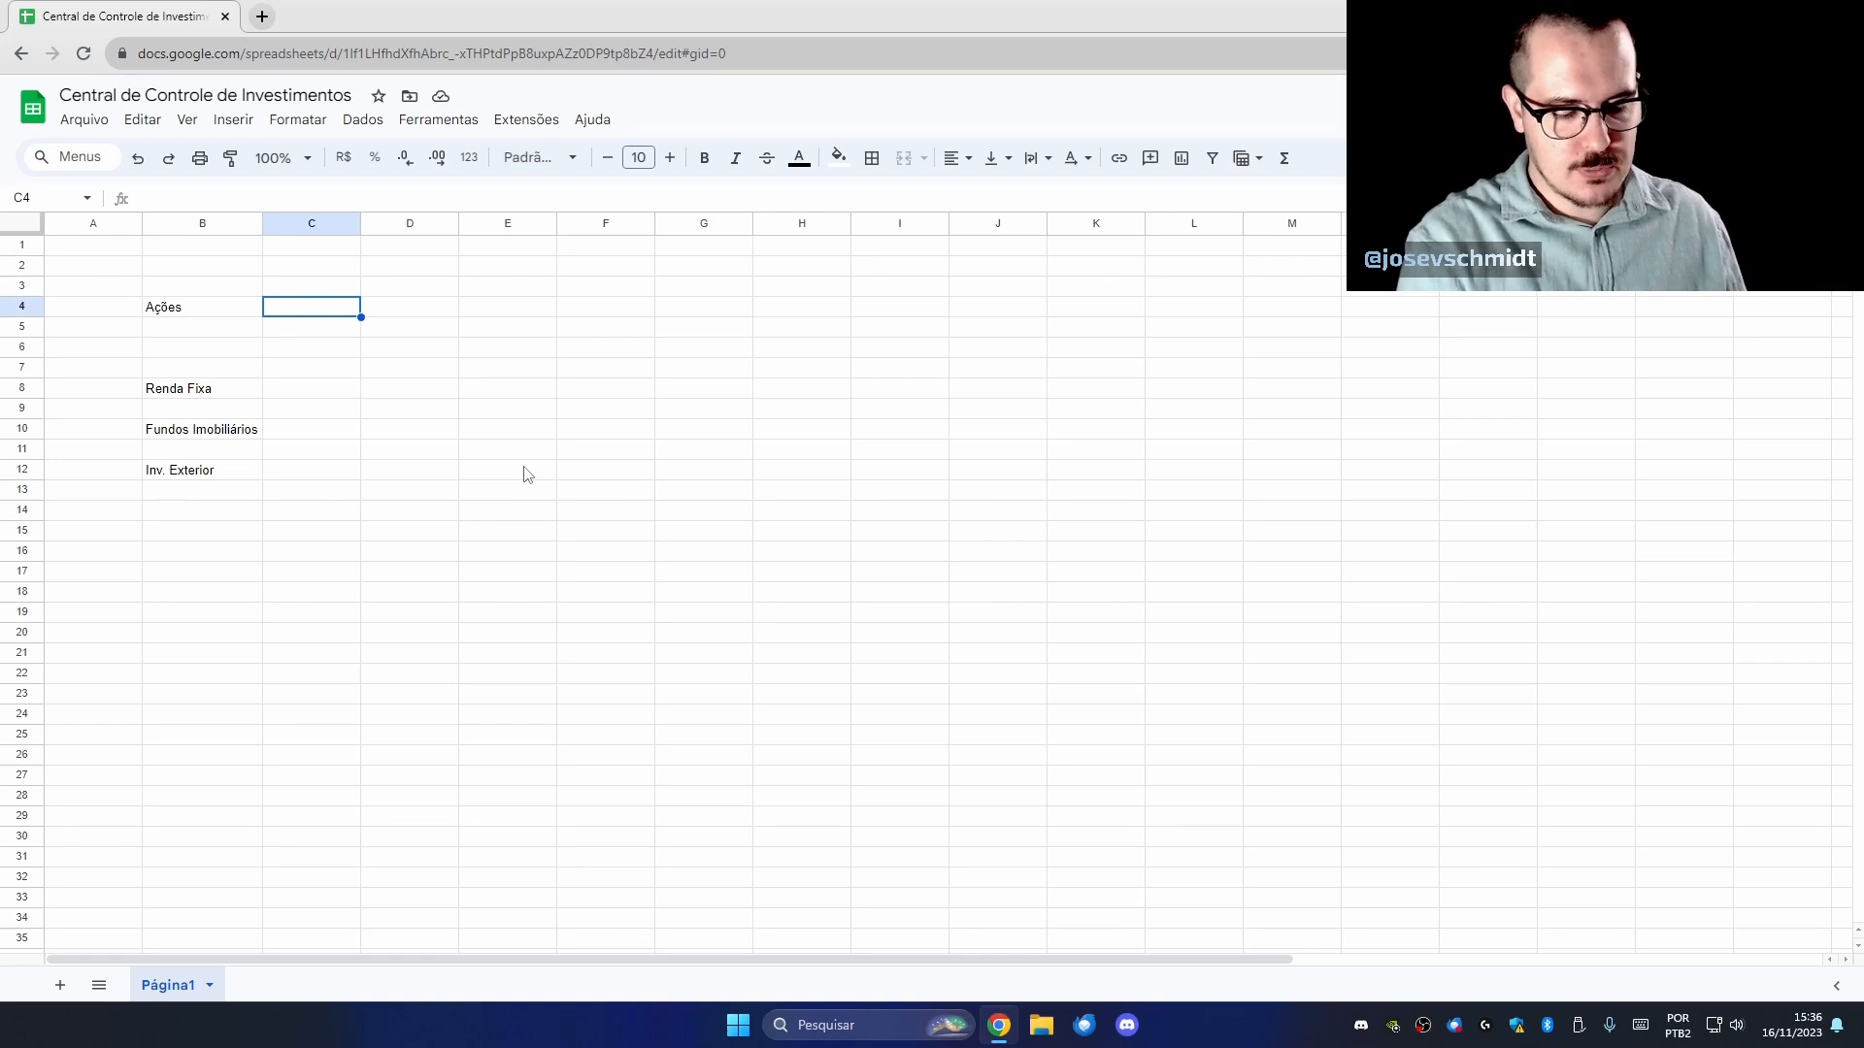
type("PETR43")
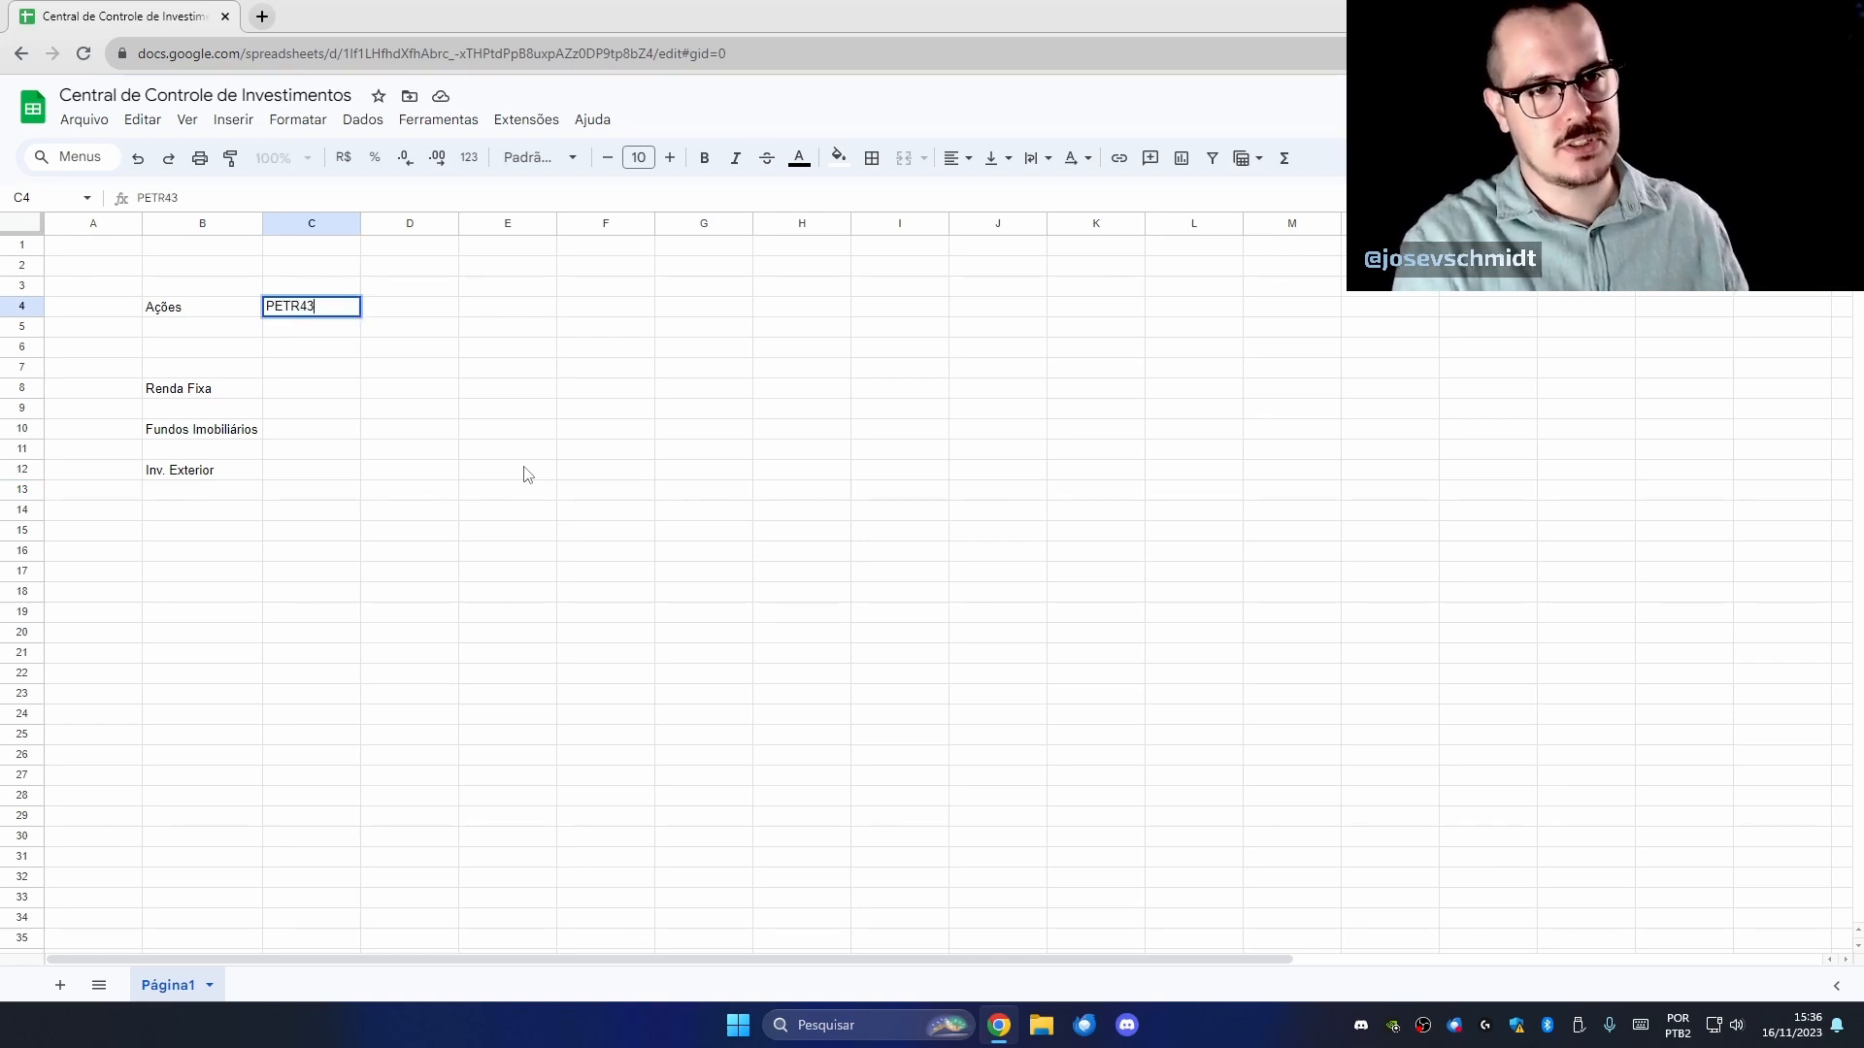
key("Return")
type("ITSA4")
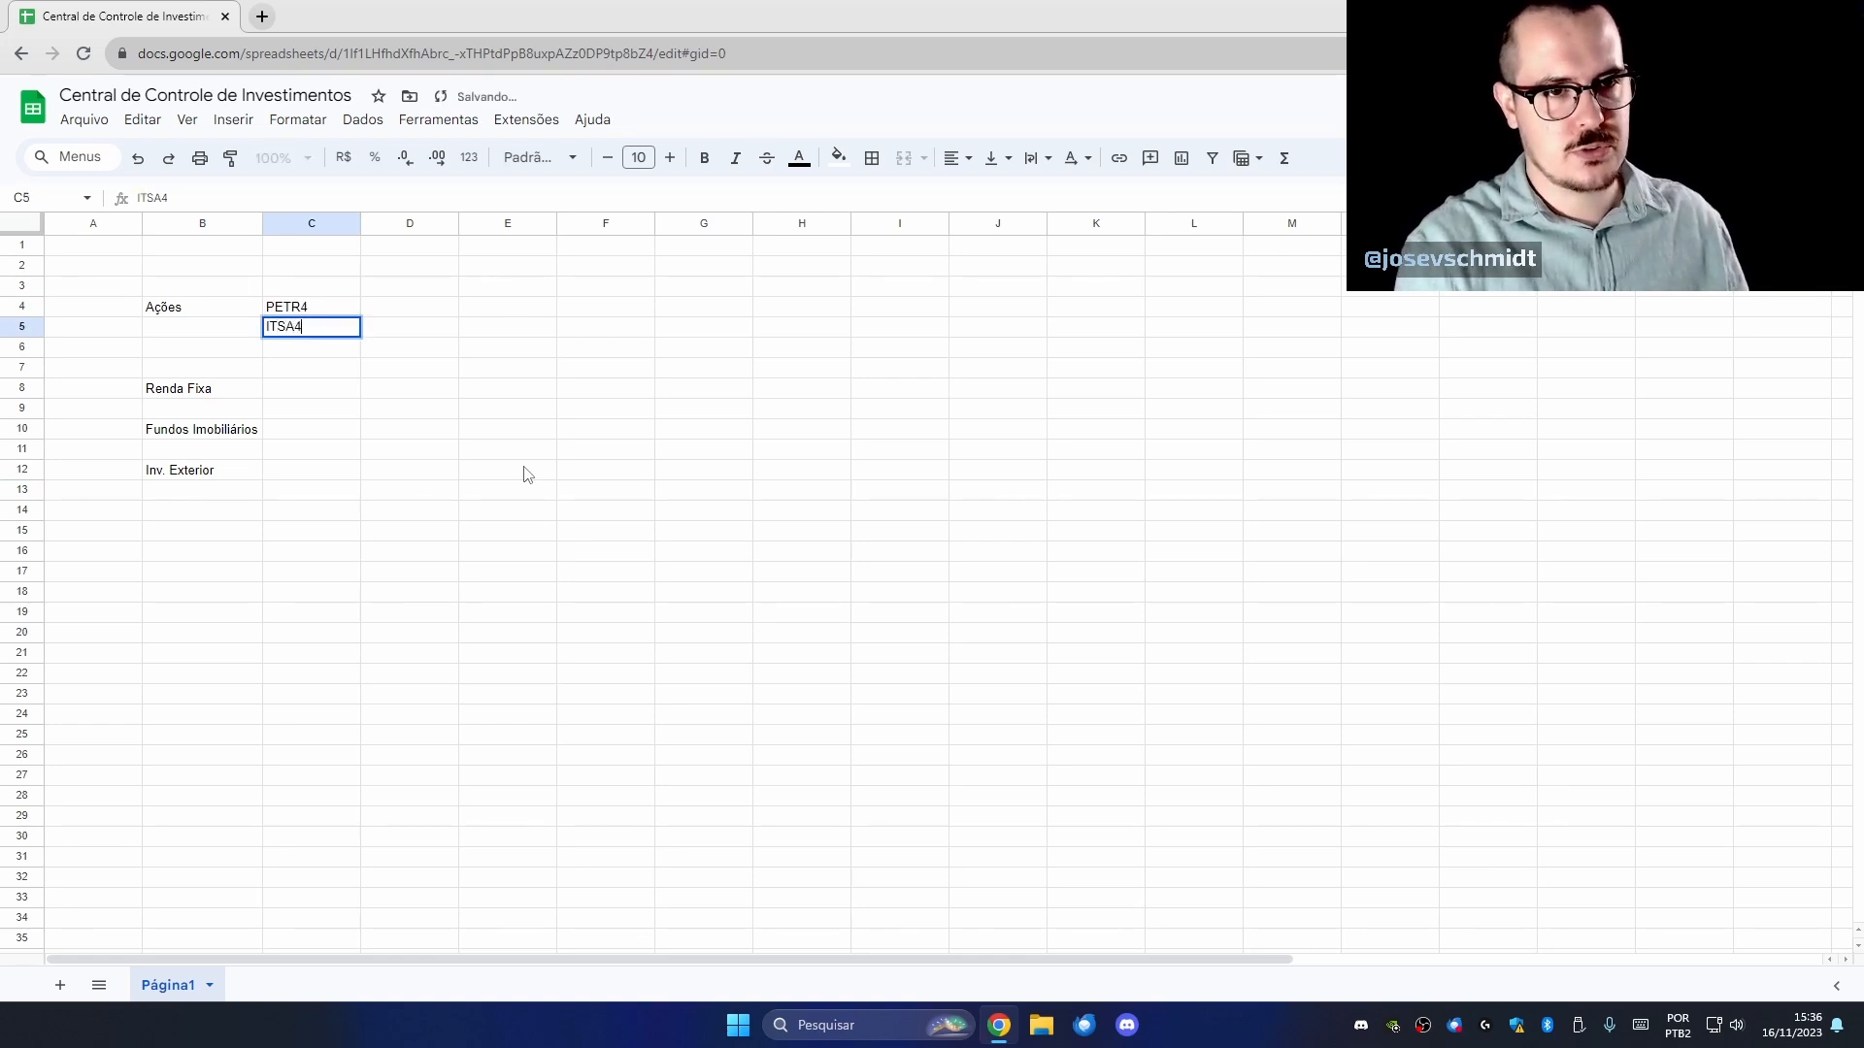
key("Return")
type("BBSE3")
key("Return")
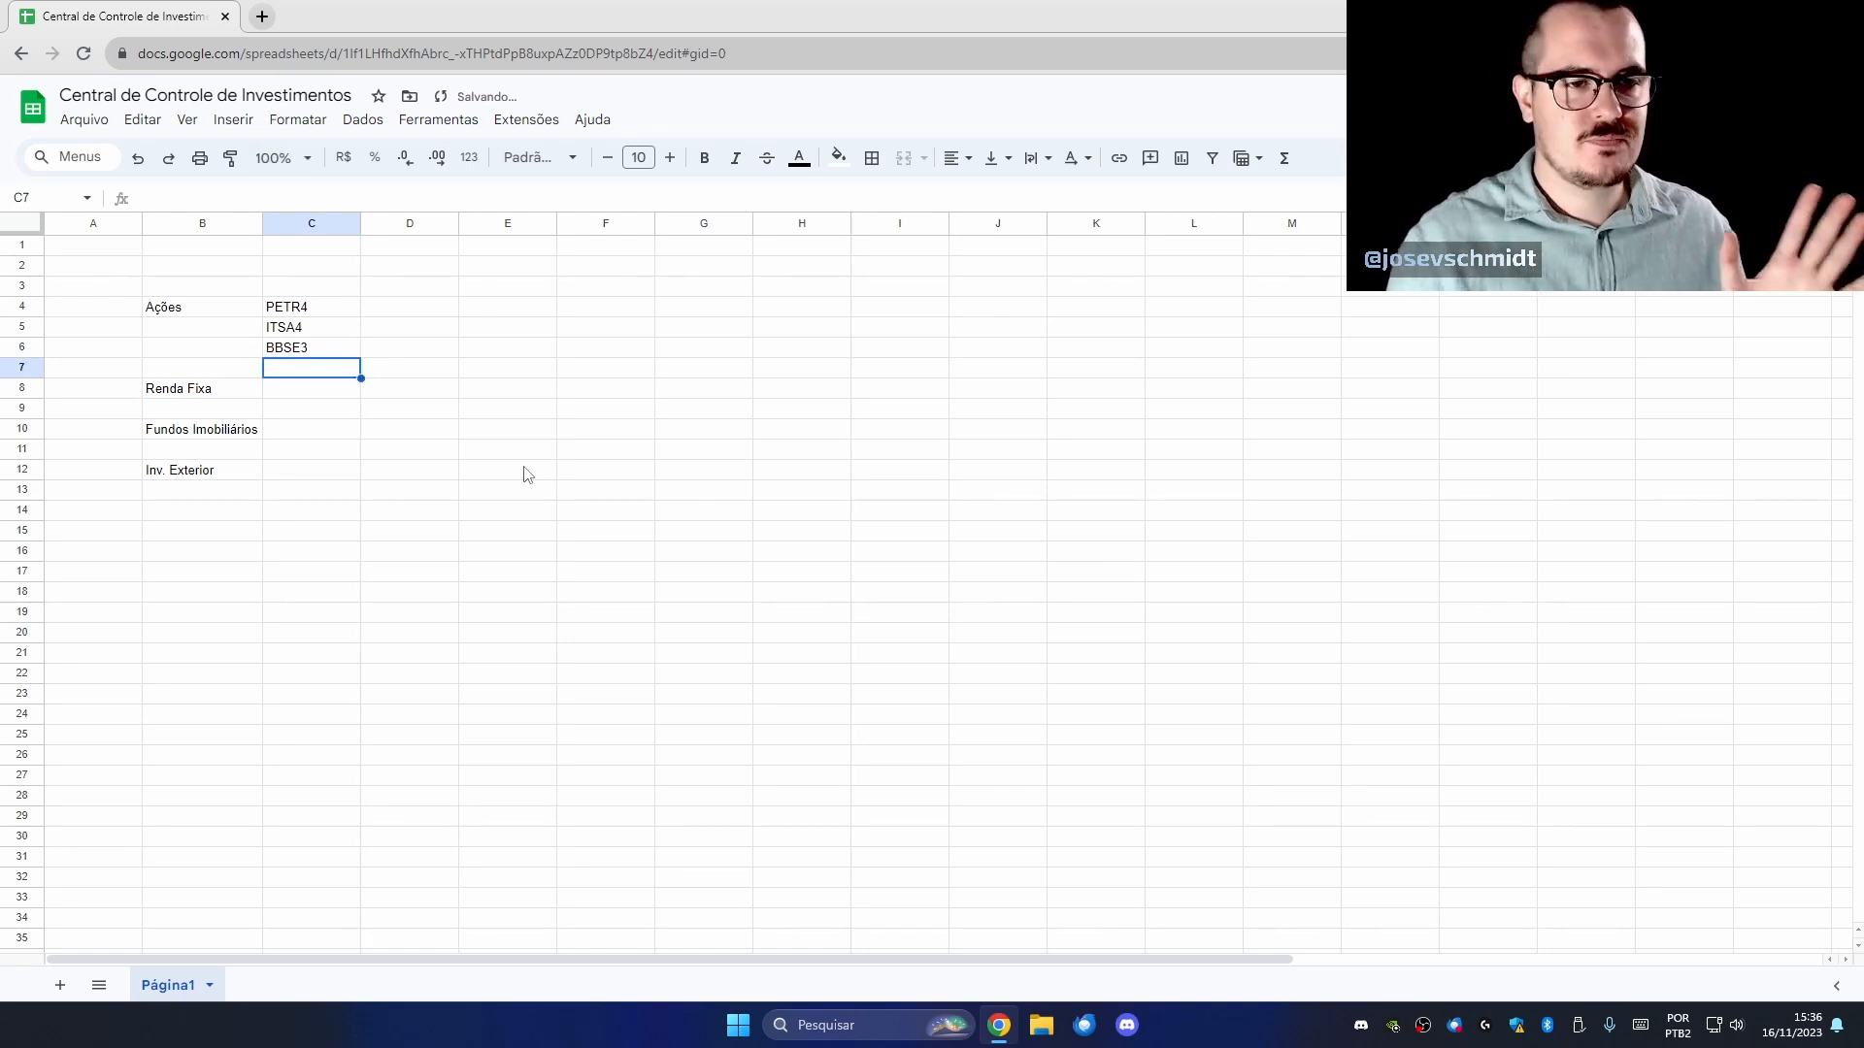
left_click(347, 410)
left_click(402, 309)
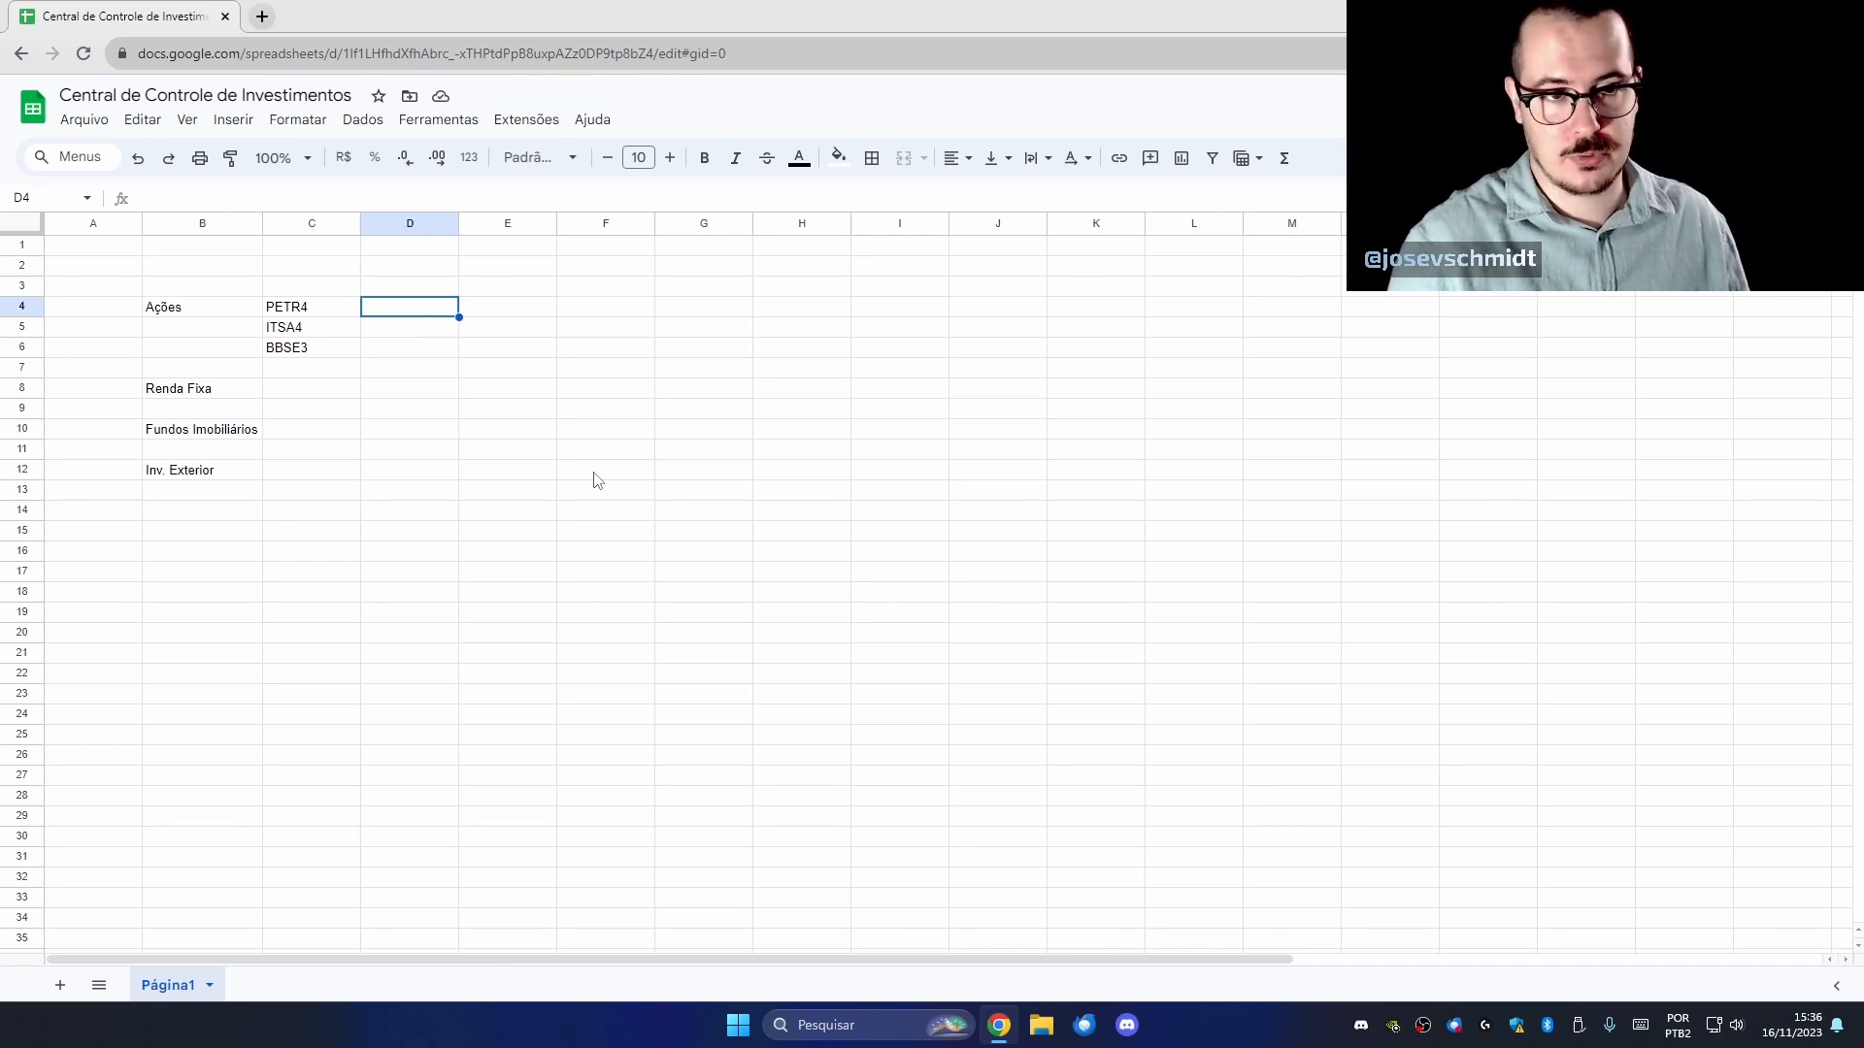
Enter a quantity of 300 in each of D4, D5 and D6.
type("300")
key("Return")
type("300")
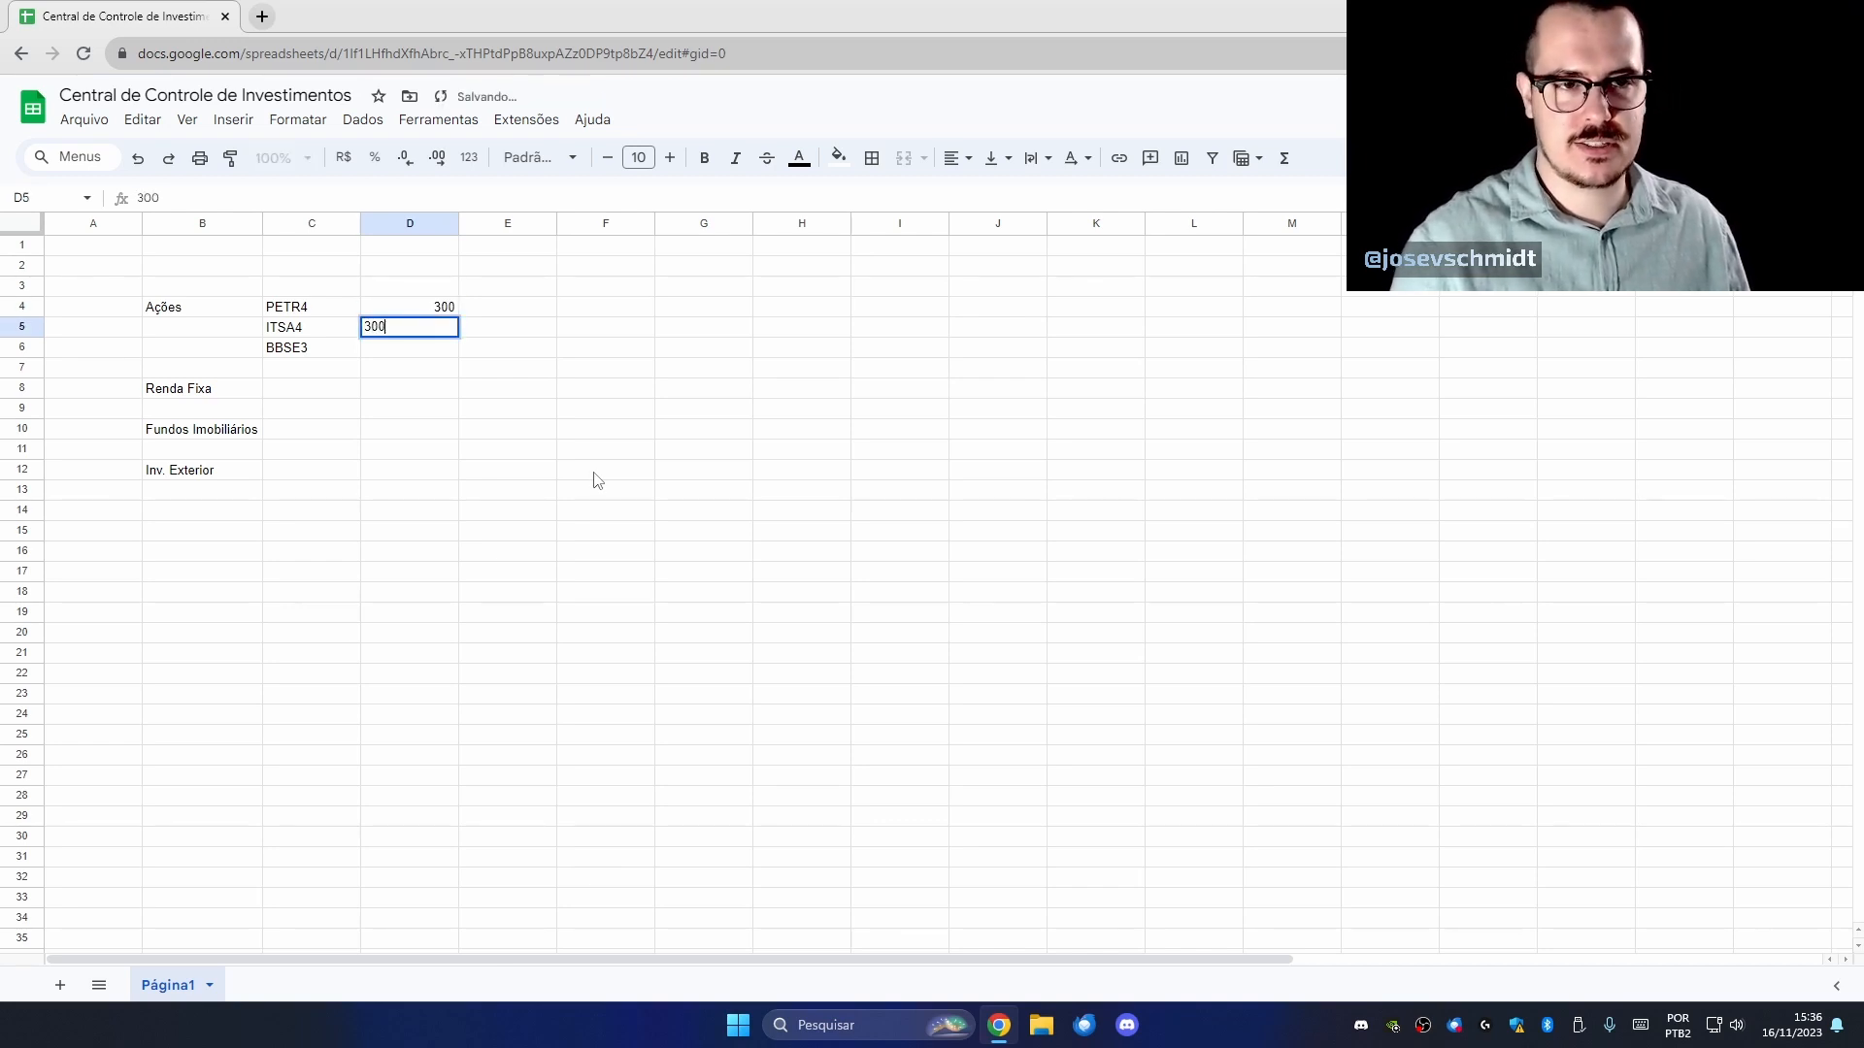
key("Return")
type("3")
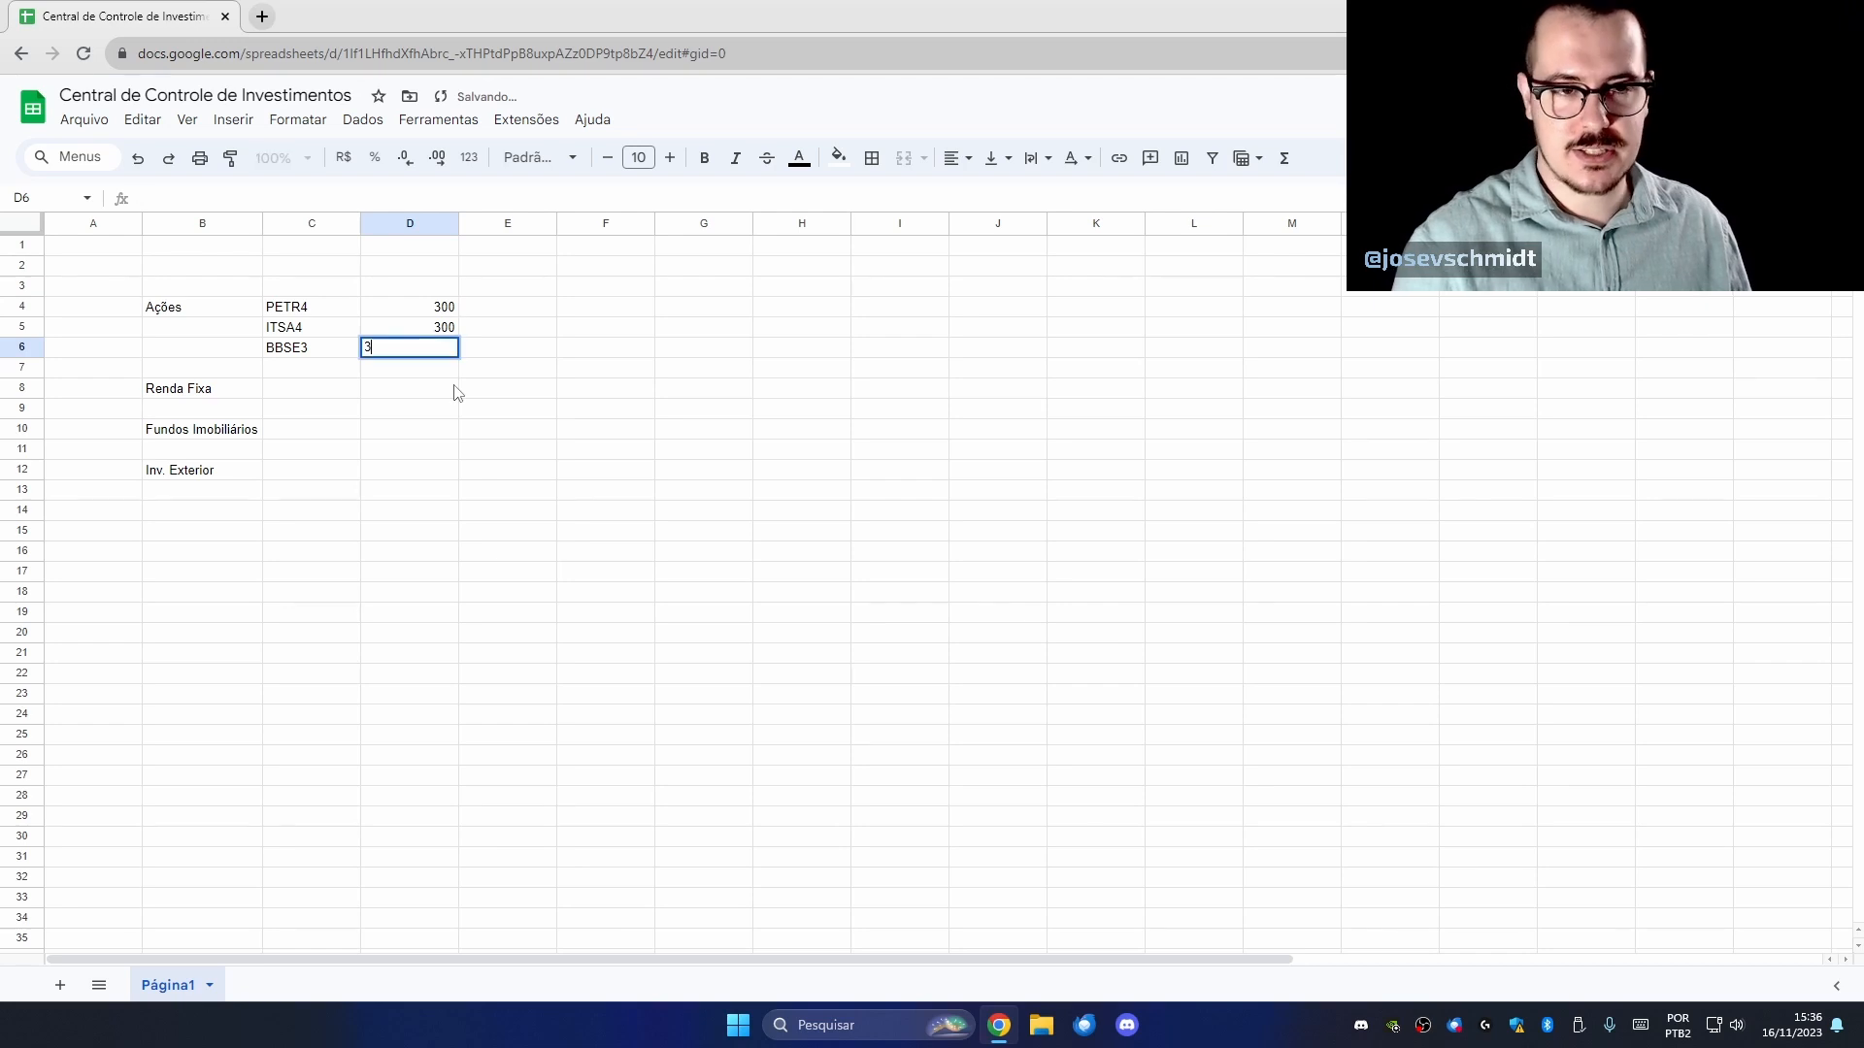
type("00")
key("Return")
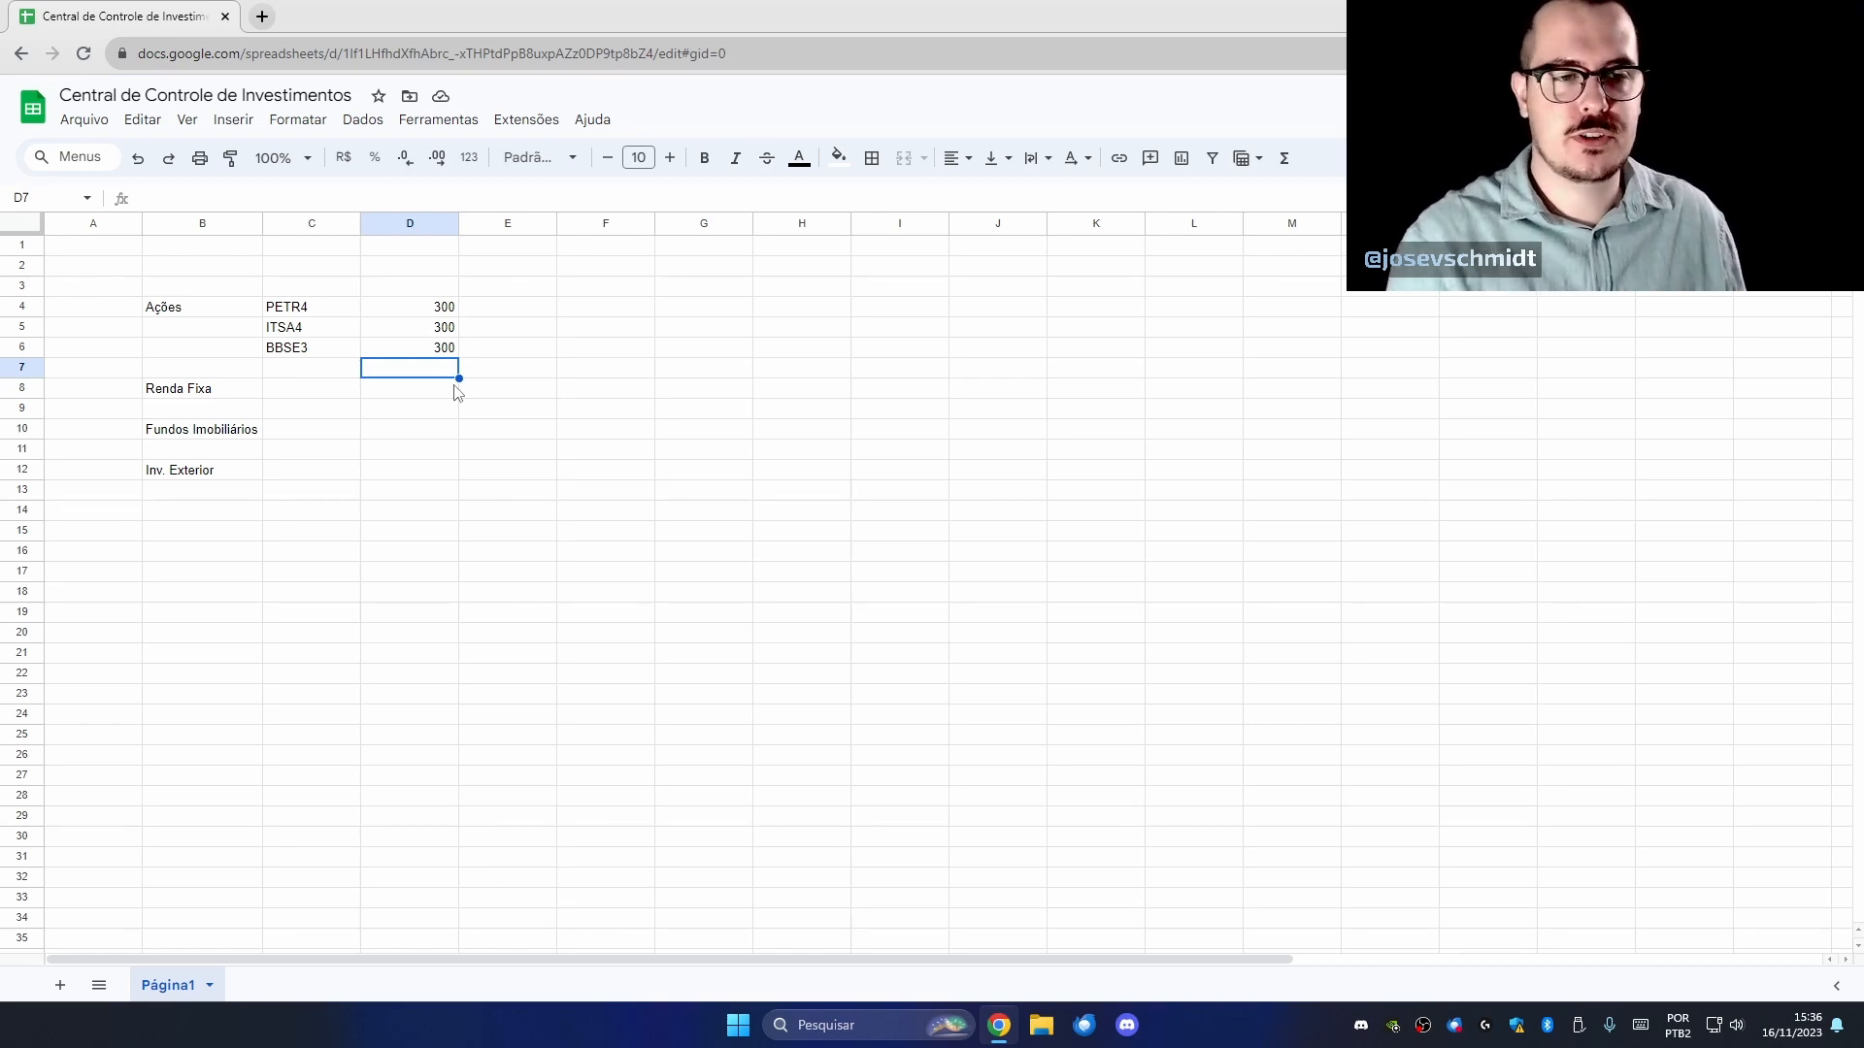
Review PETR4's ticker and quantity cells, then select E4 for its price.
left_click(329, 309)
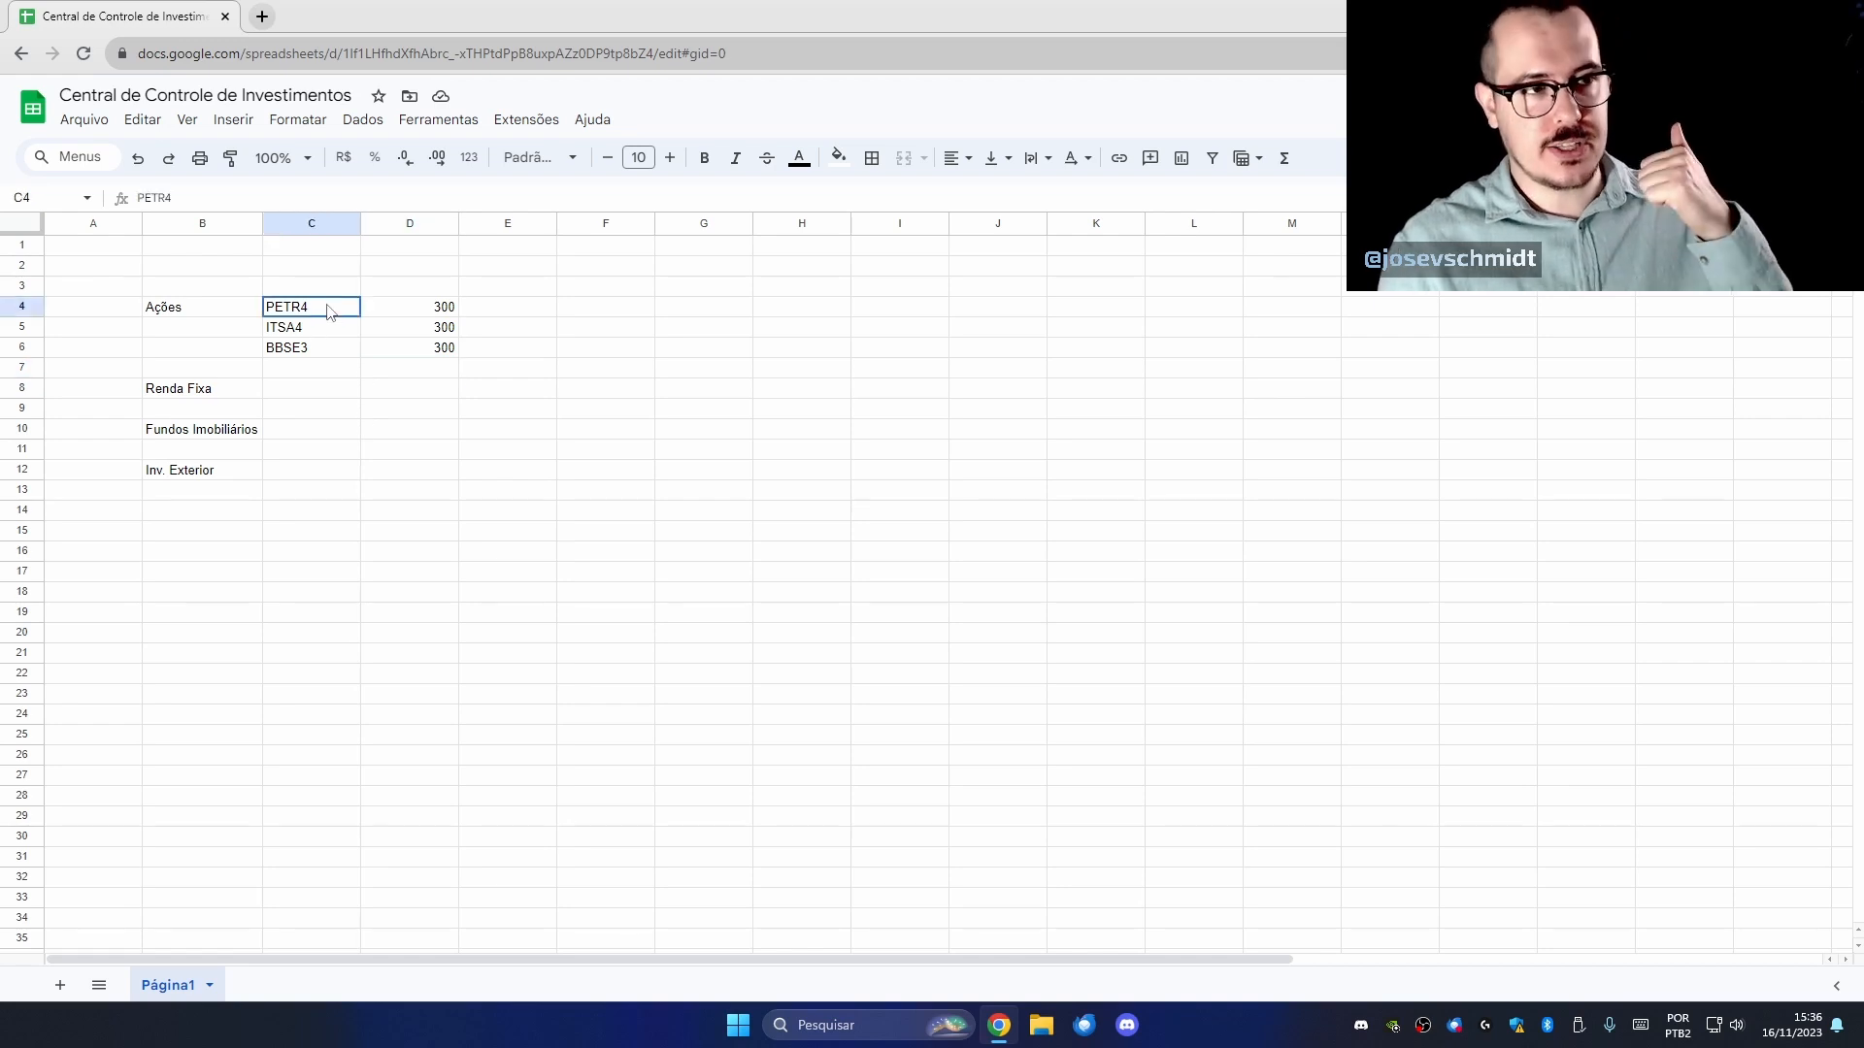
left_click(395, 310)
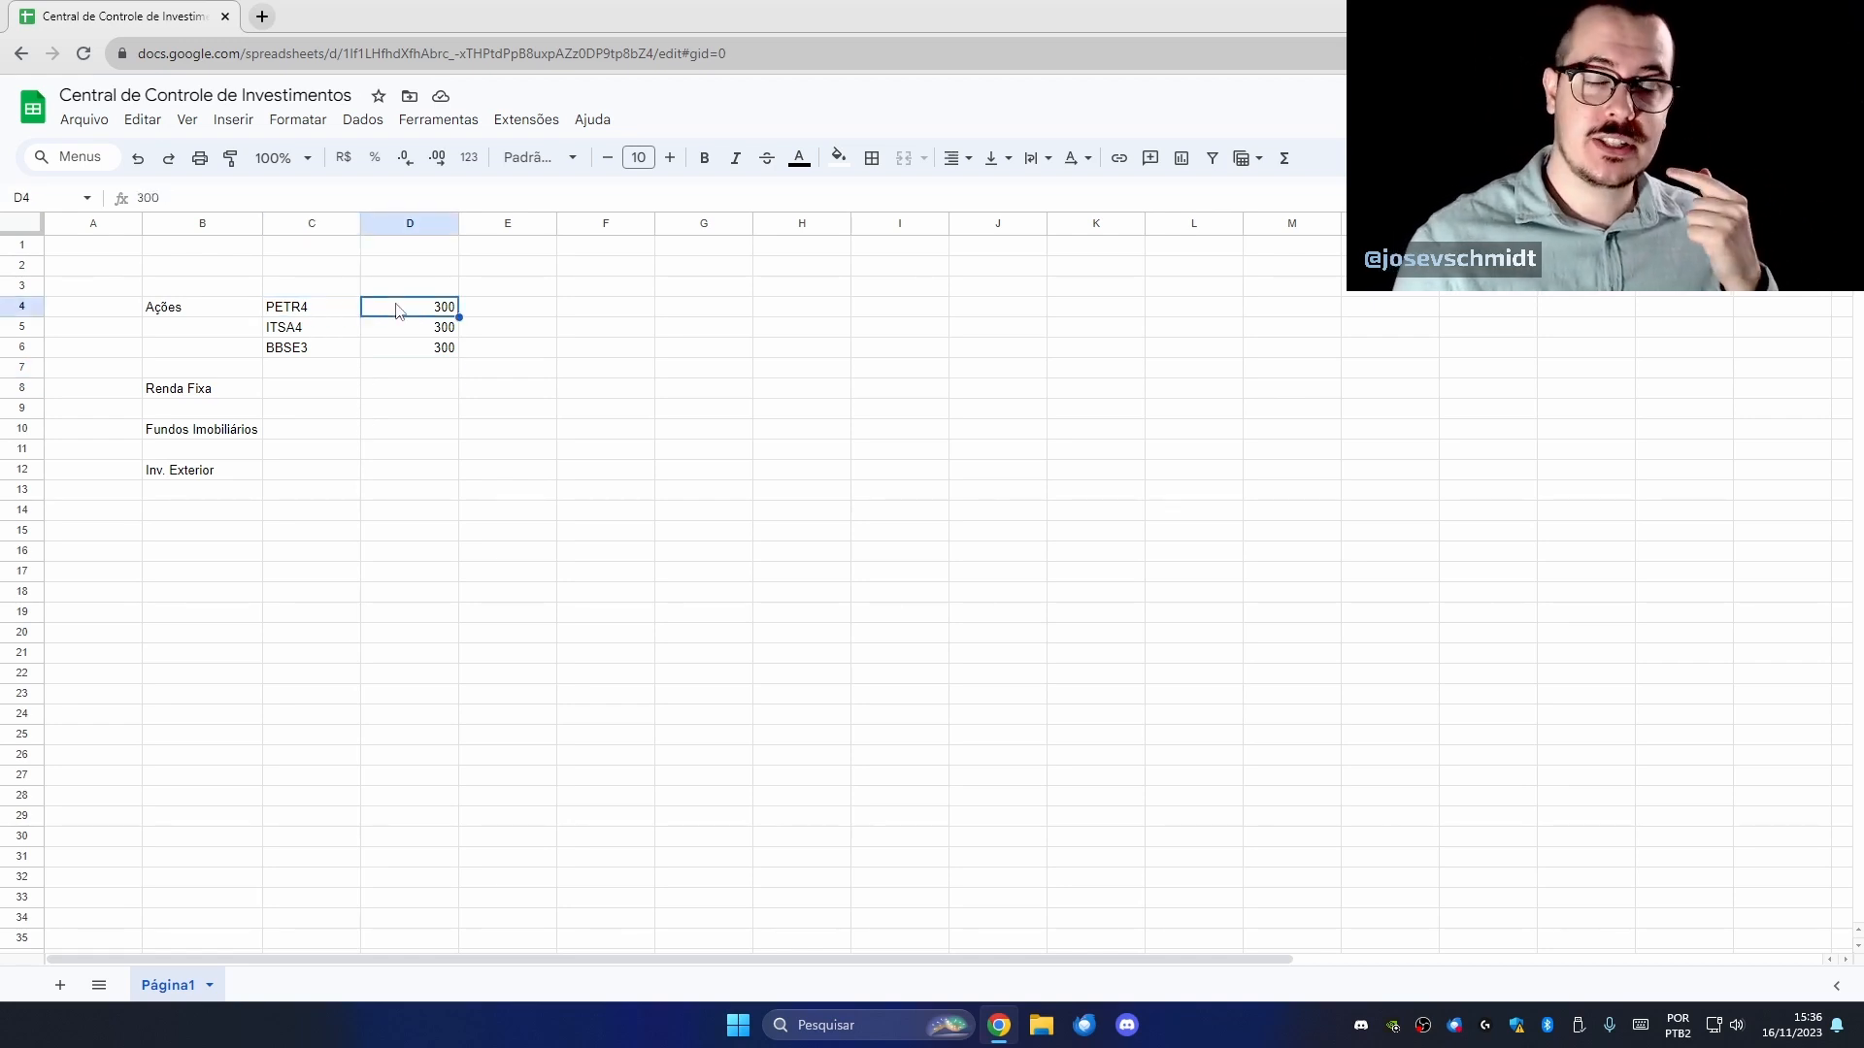
left_click(540, 315)
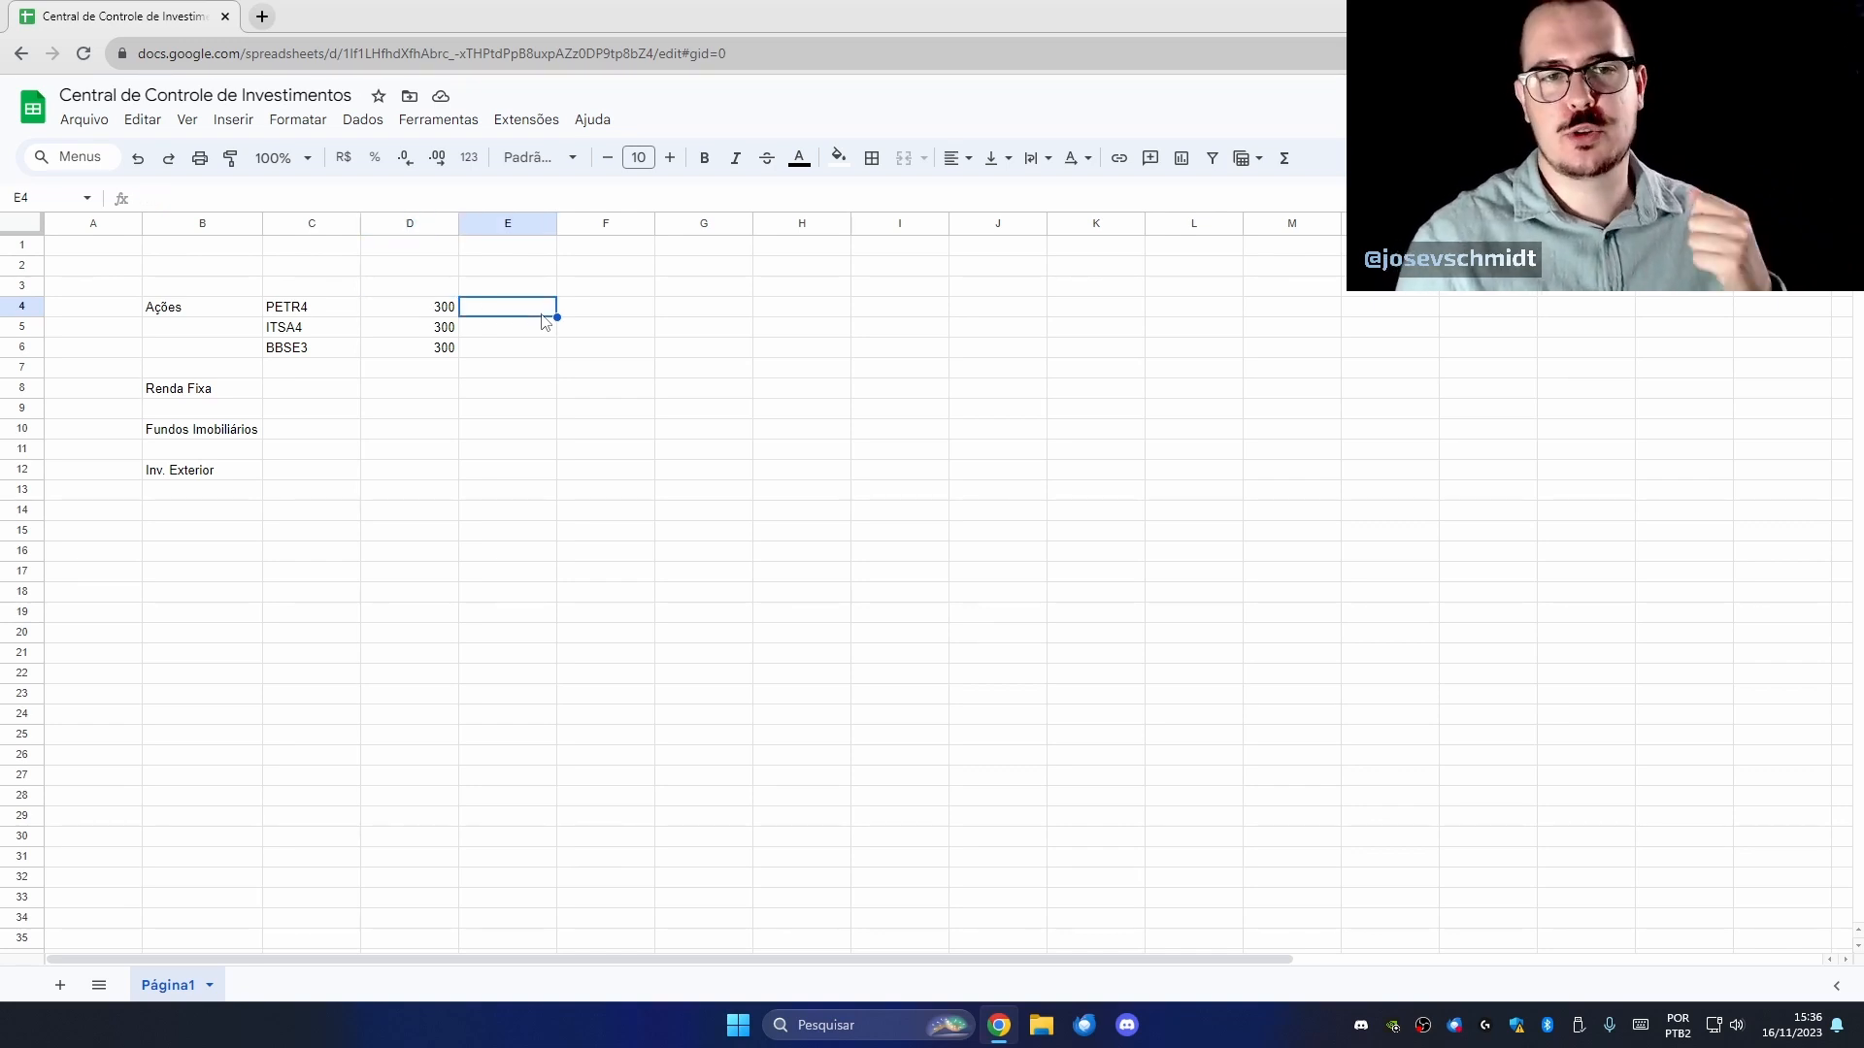
left_click(449, 311)
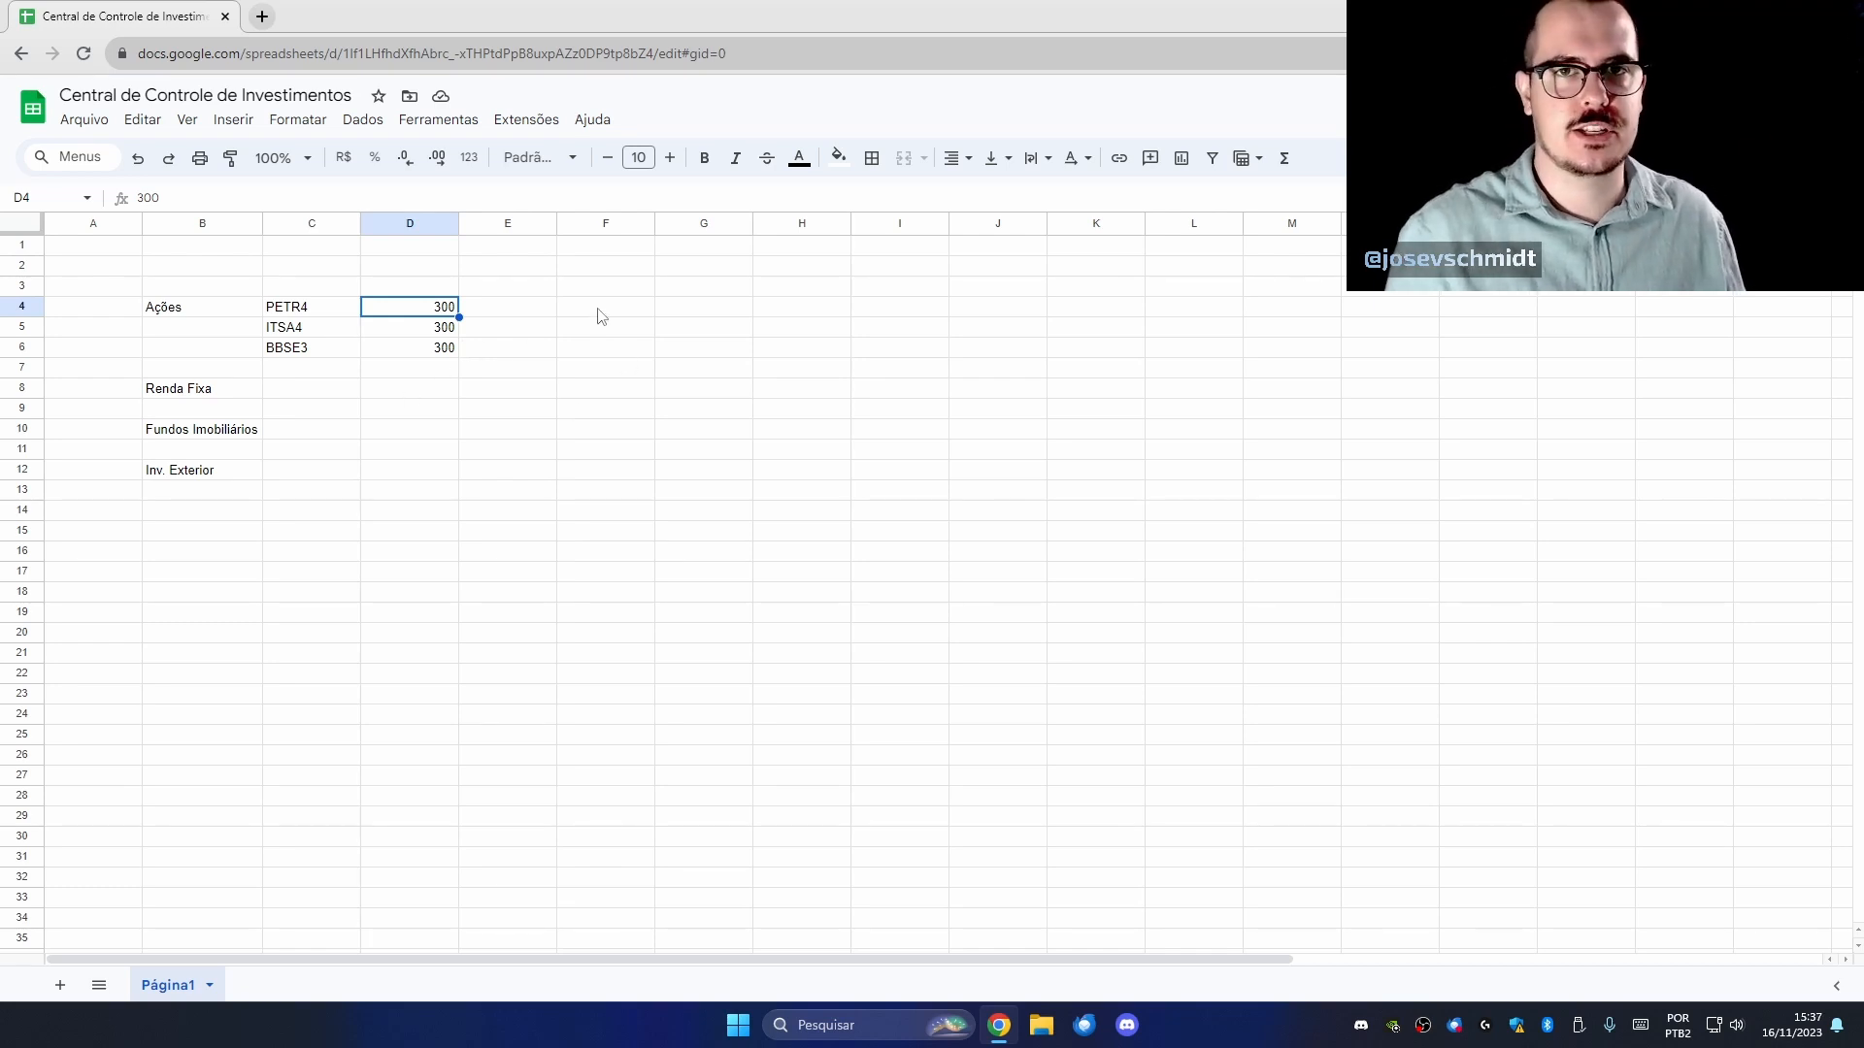
left_click(490, 317)
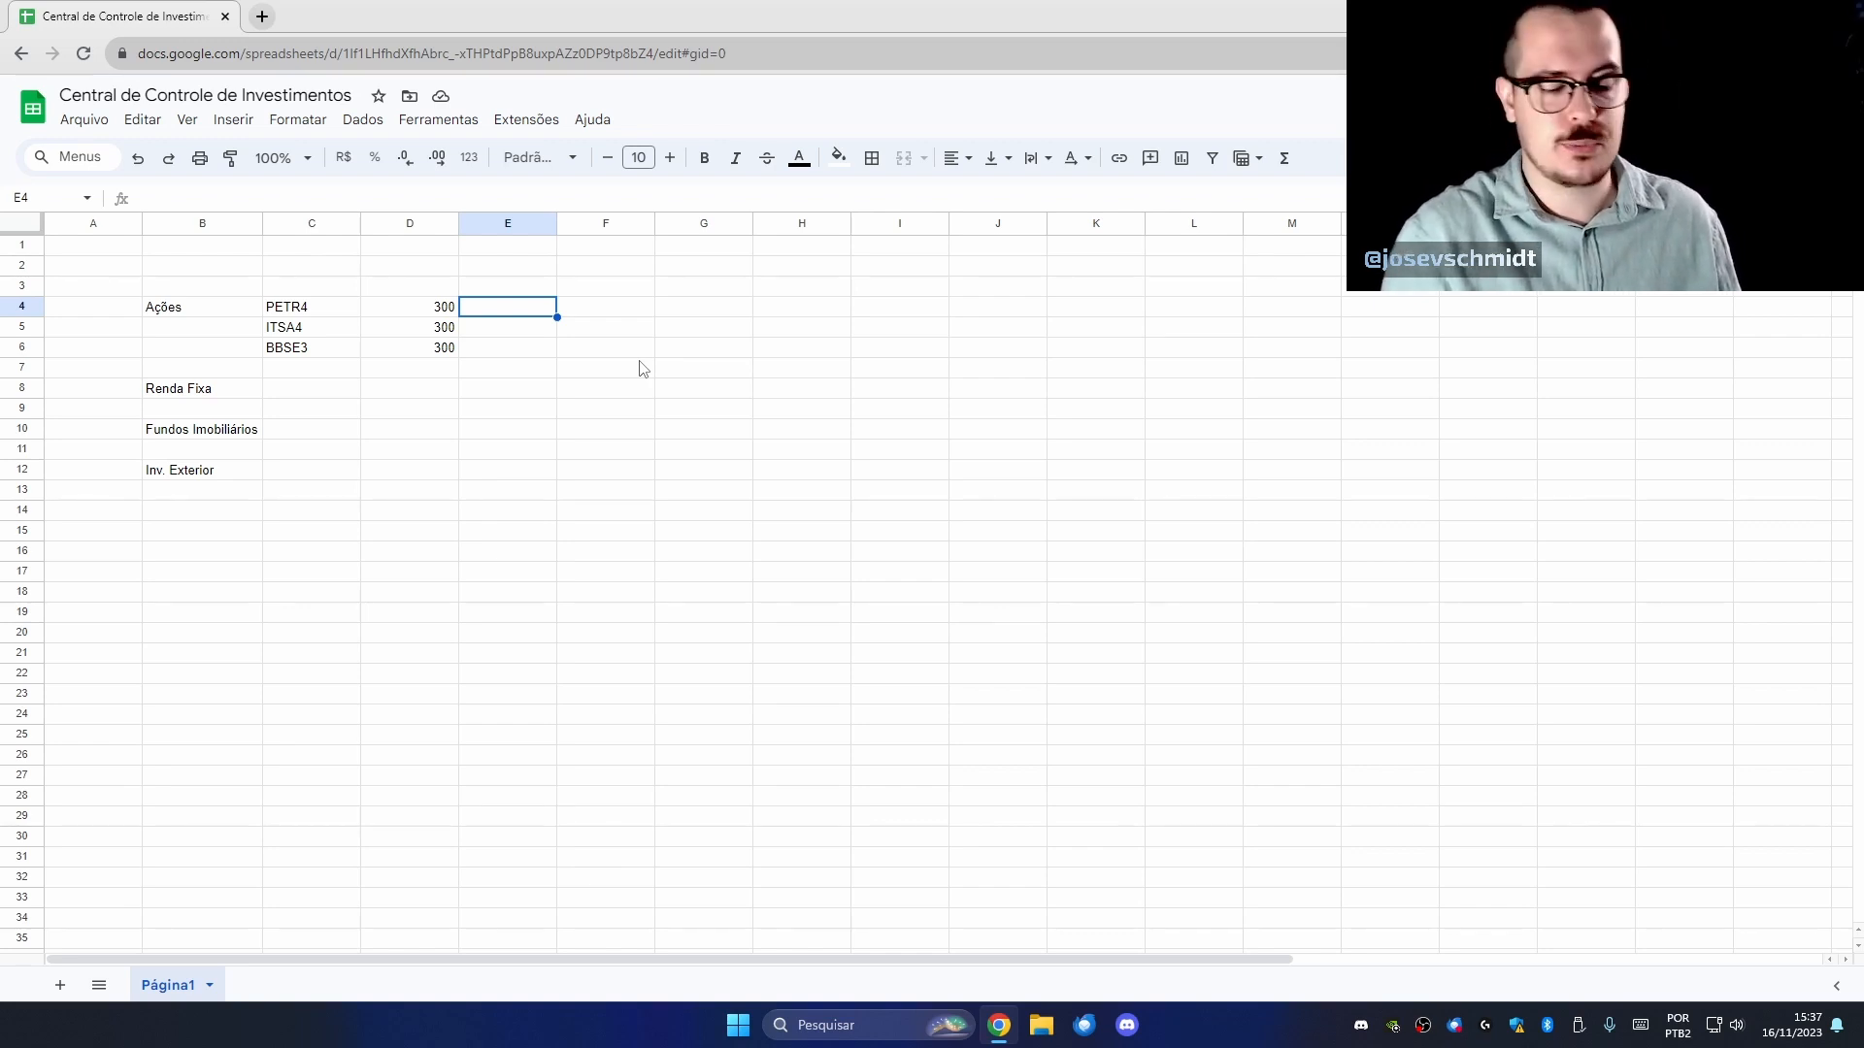
Enter =googlefinance(C4;"price") in E4 to fetch PETR4's current price, 35.67.
type("=")
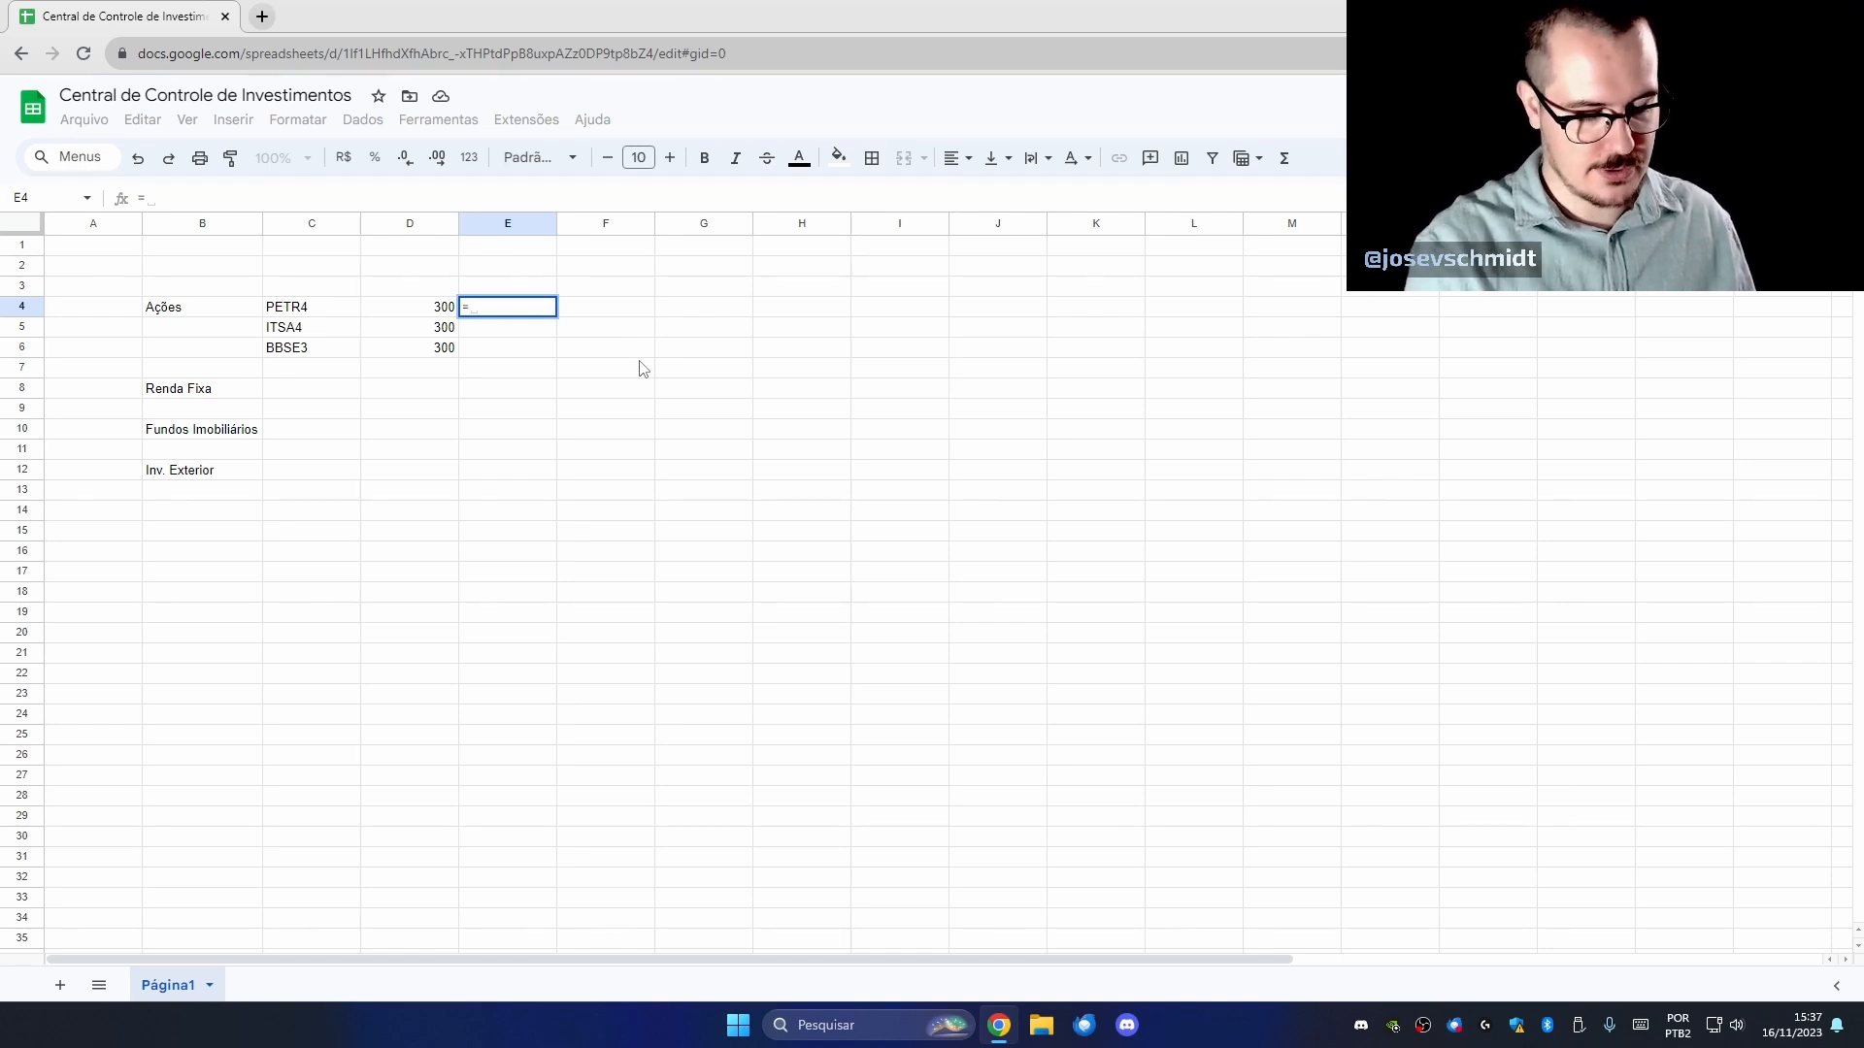
type("googlefi")
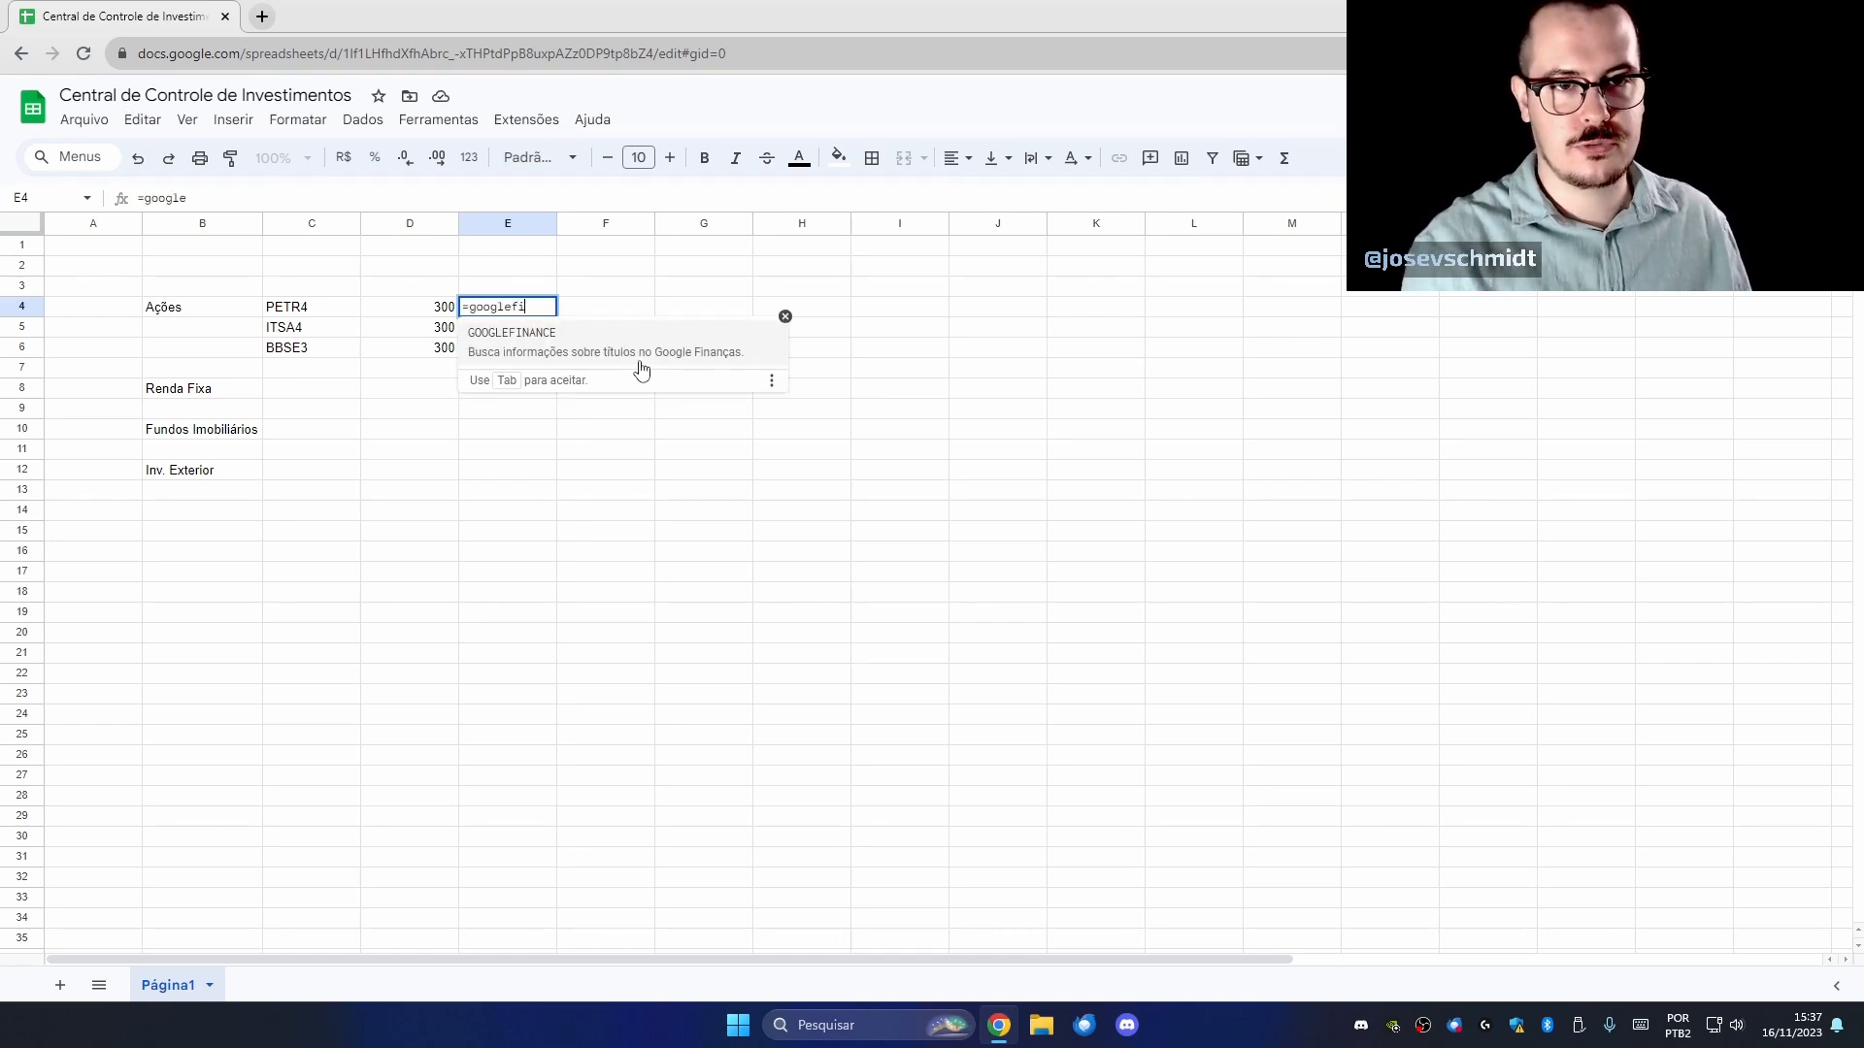
type("nance(")
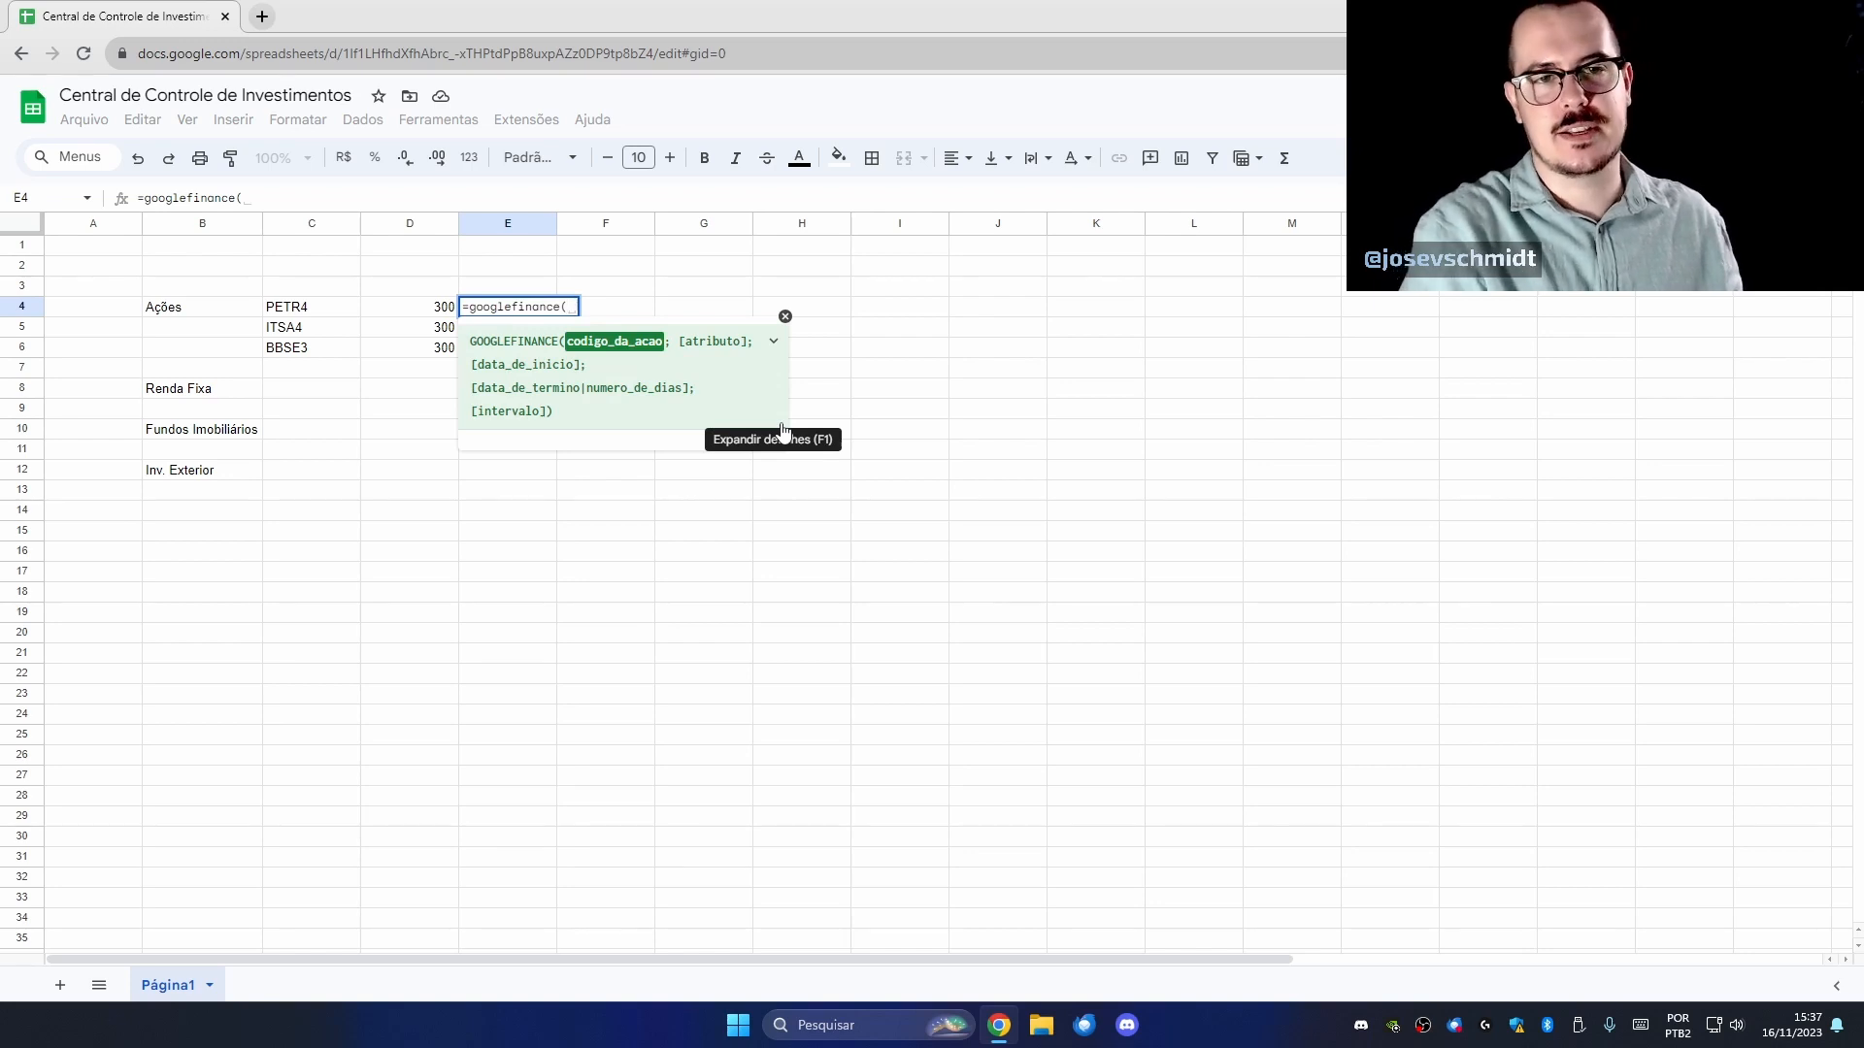
left_click(337, 313)
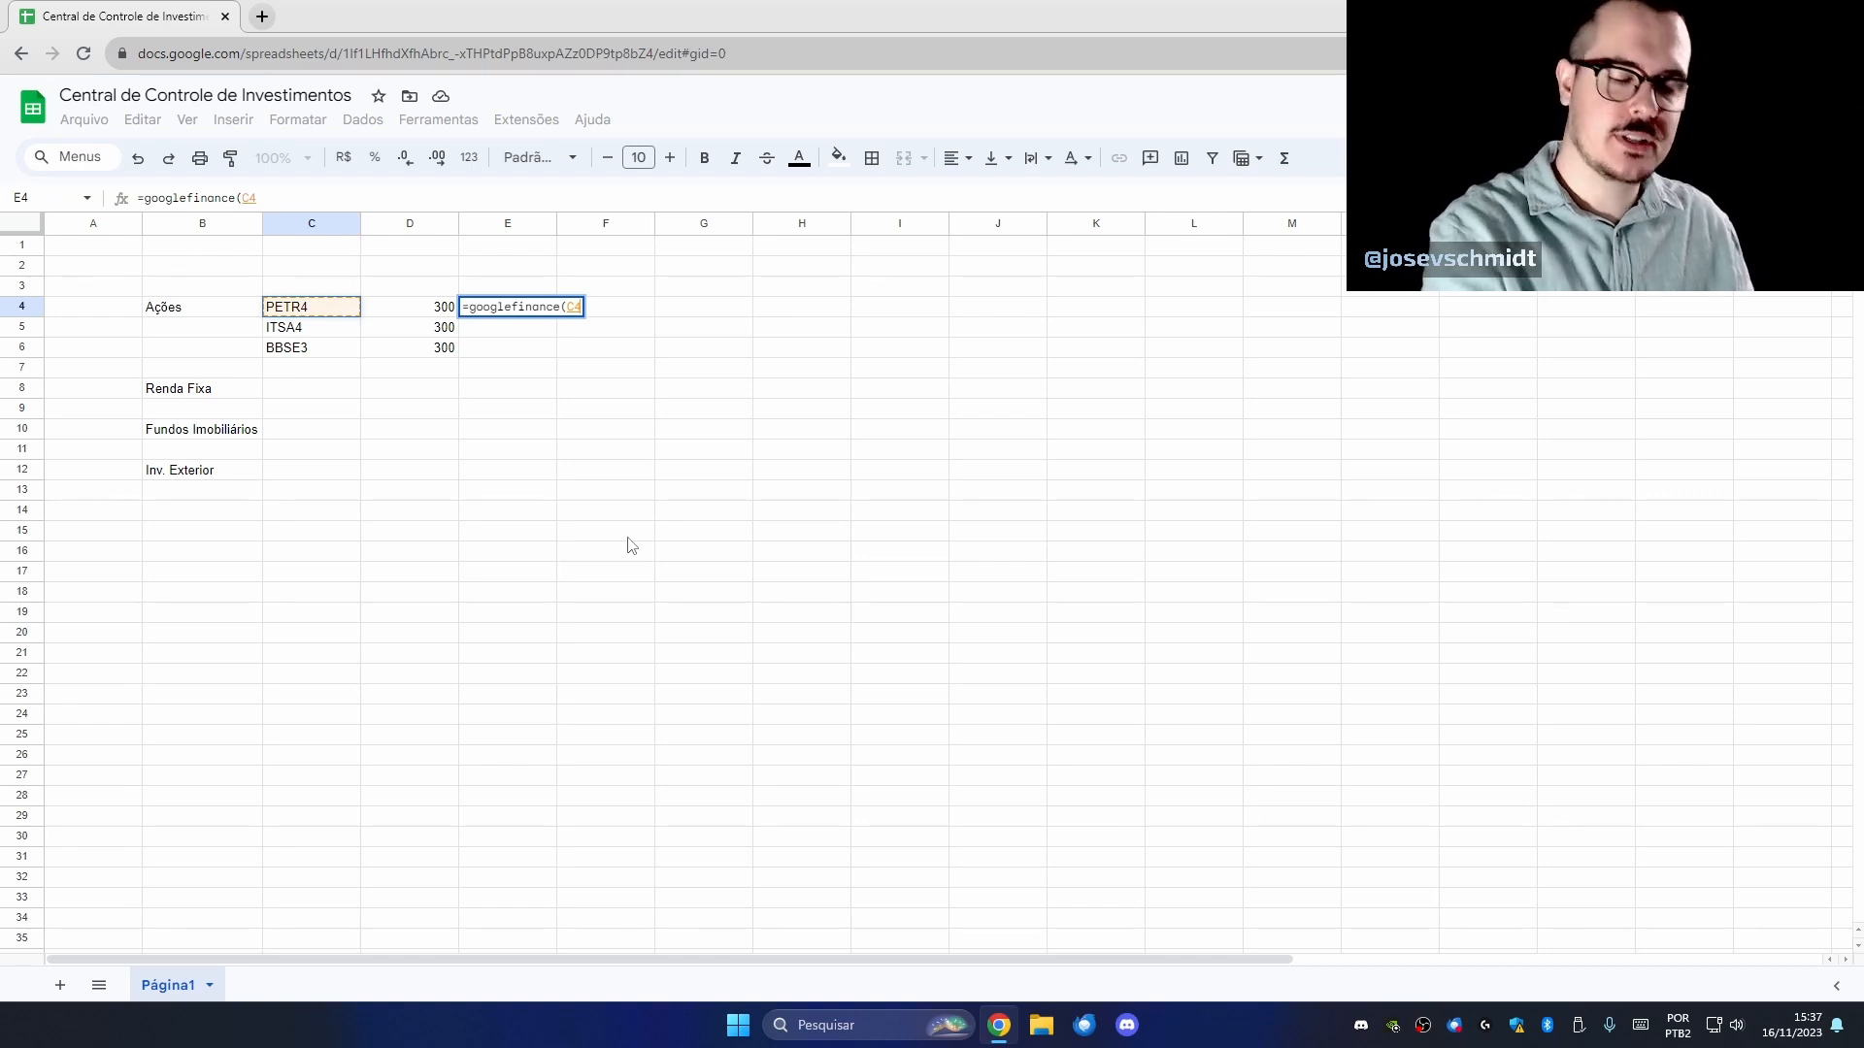
type(";")
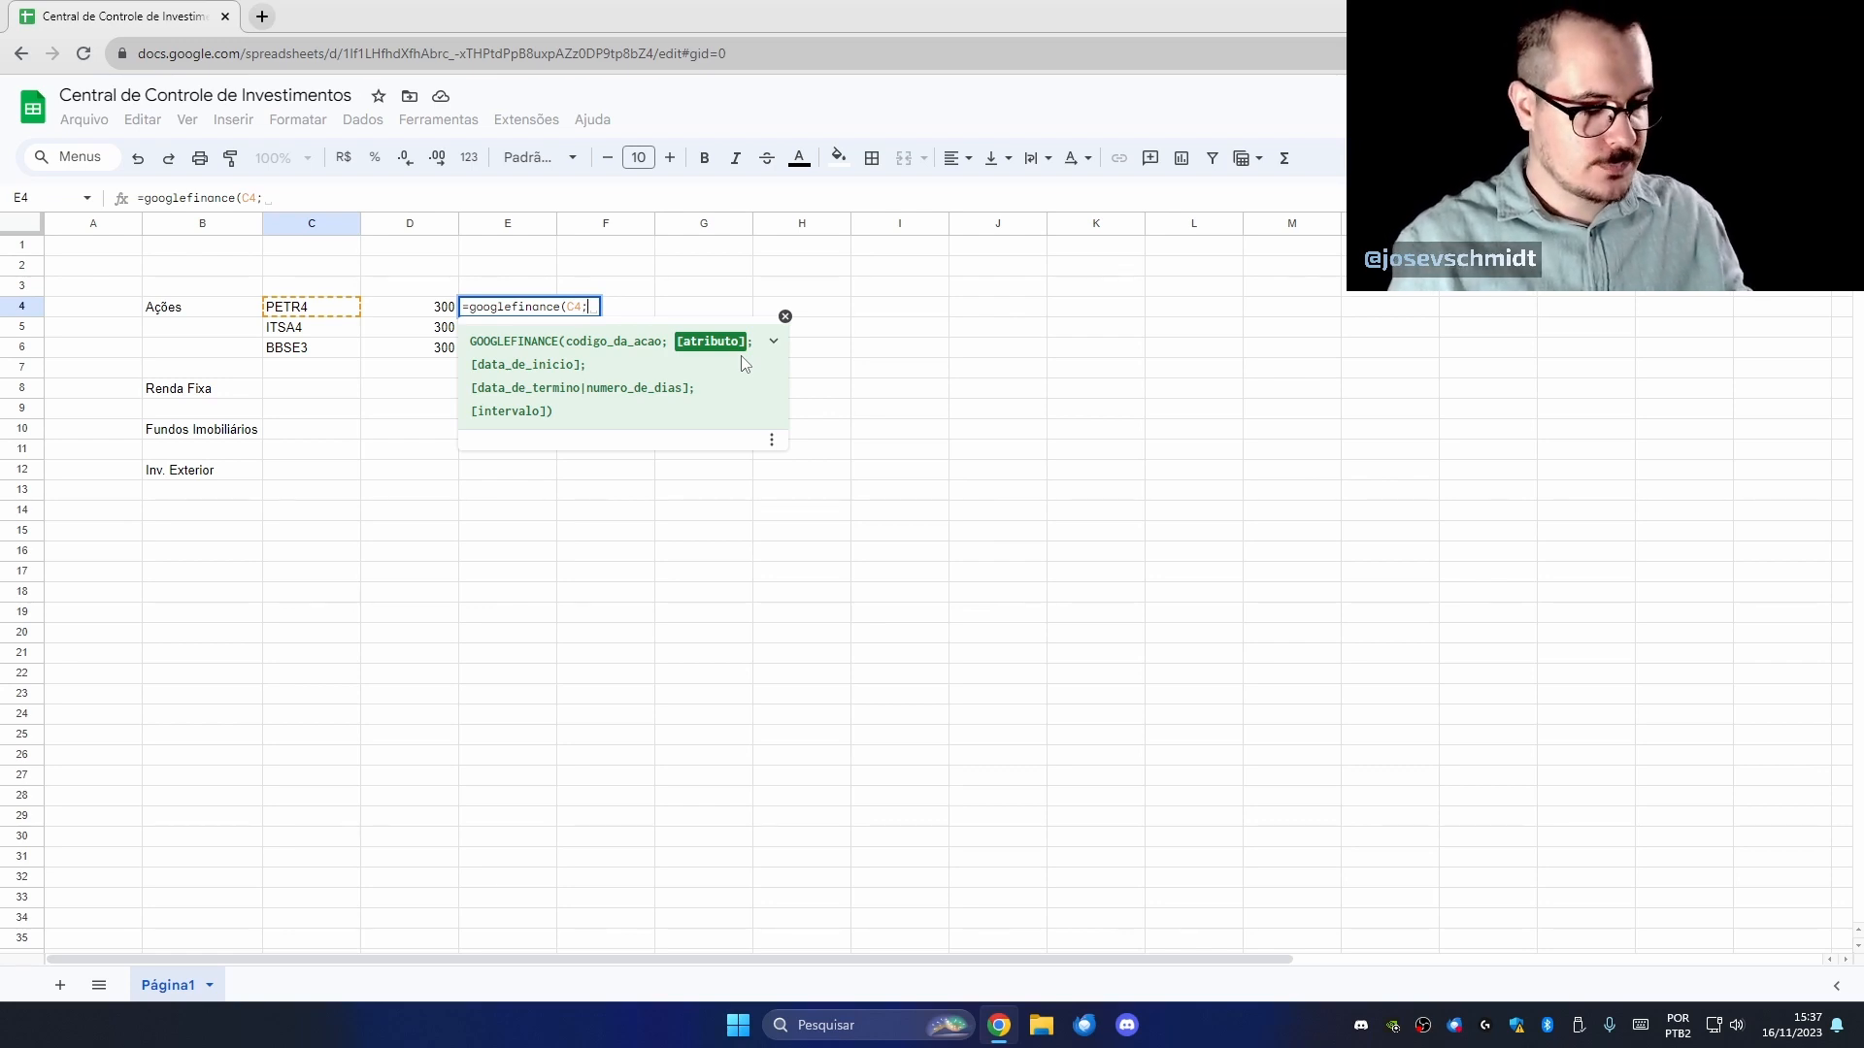
type("\"")
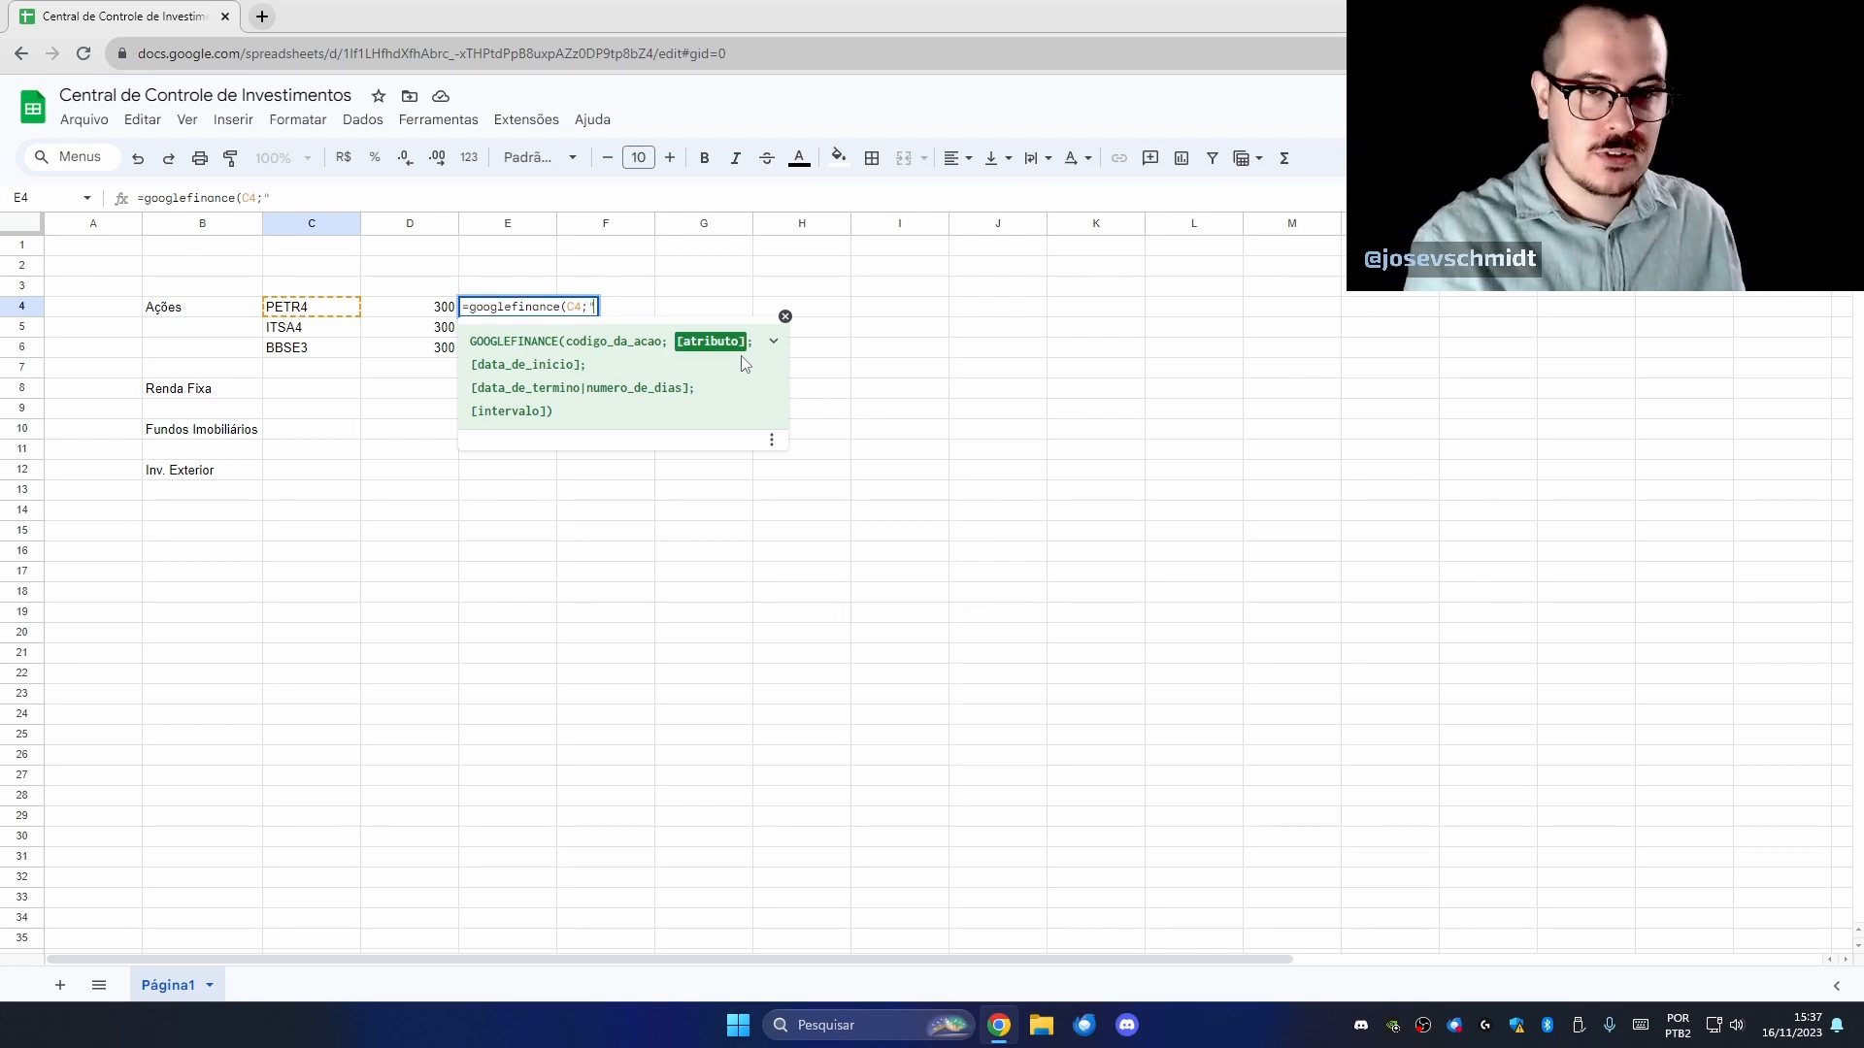
type("price\")")
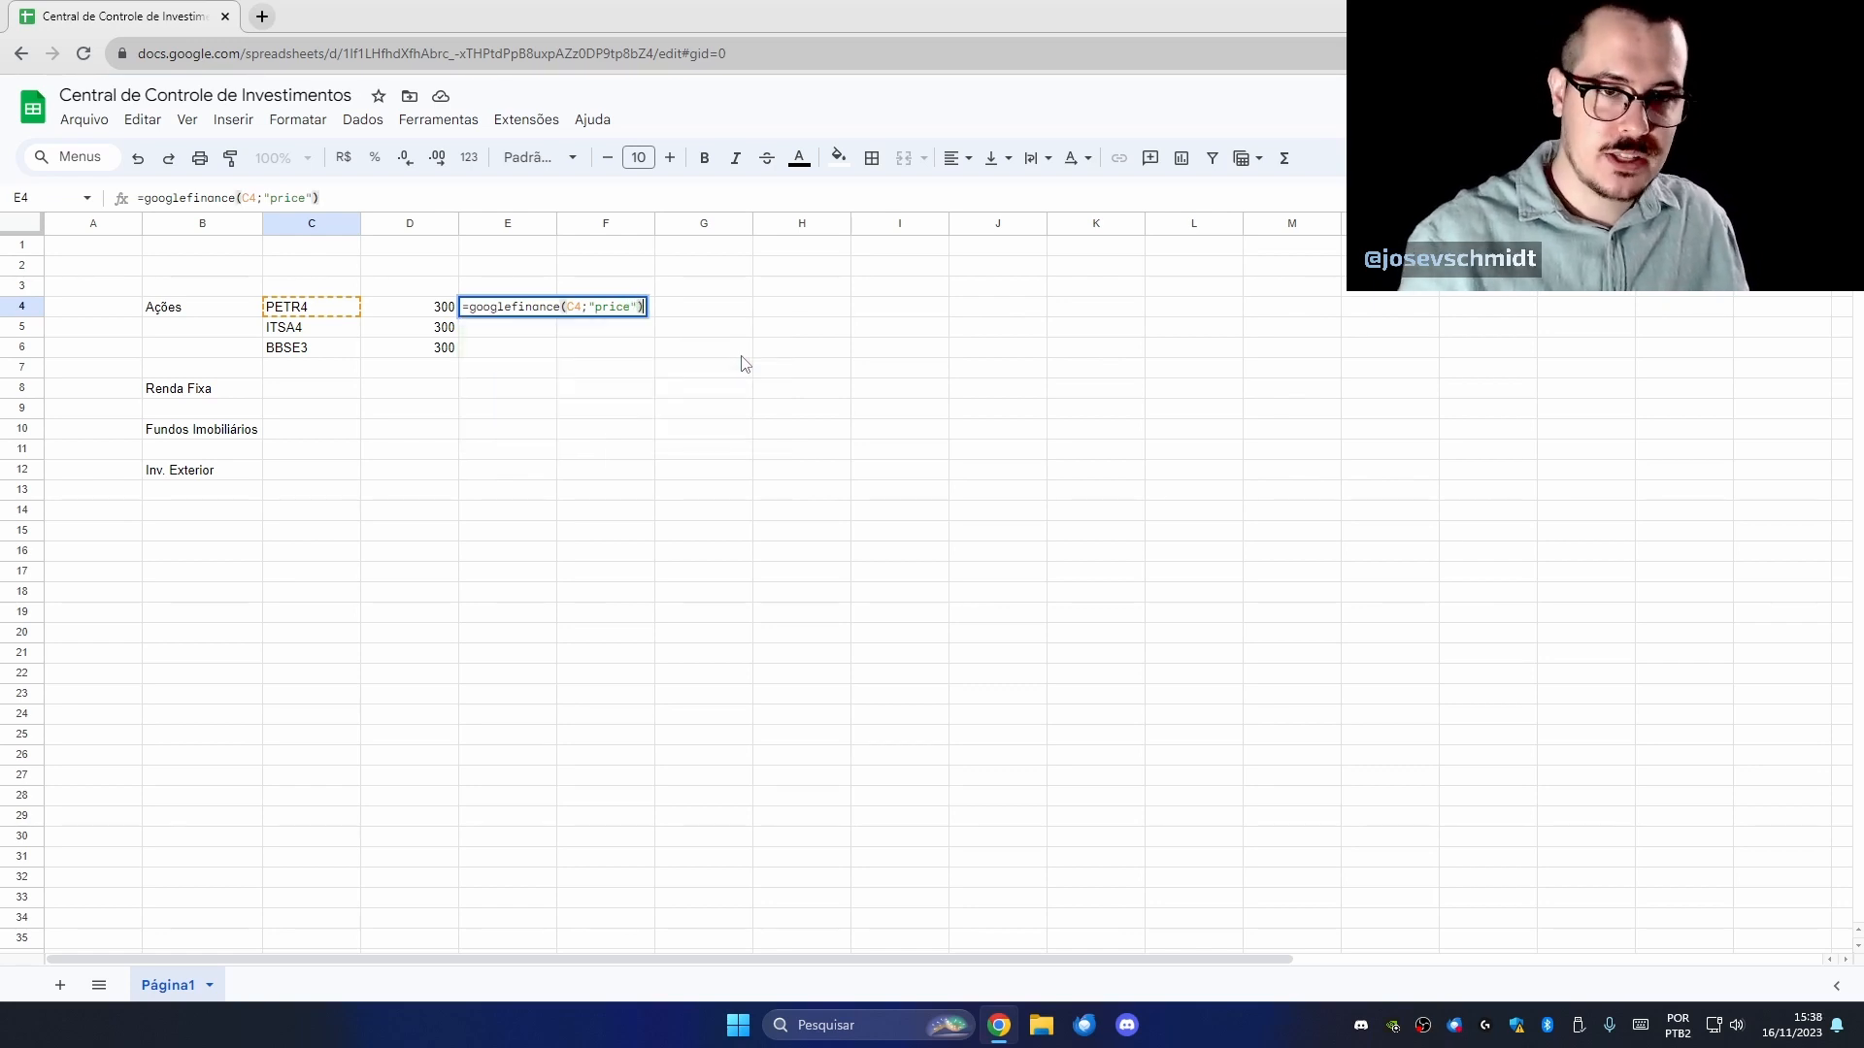
key("Return")
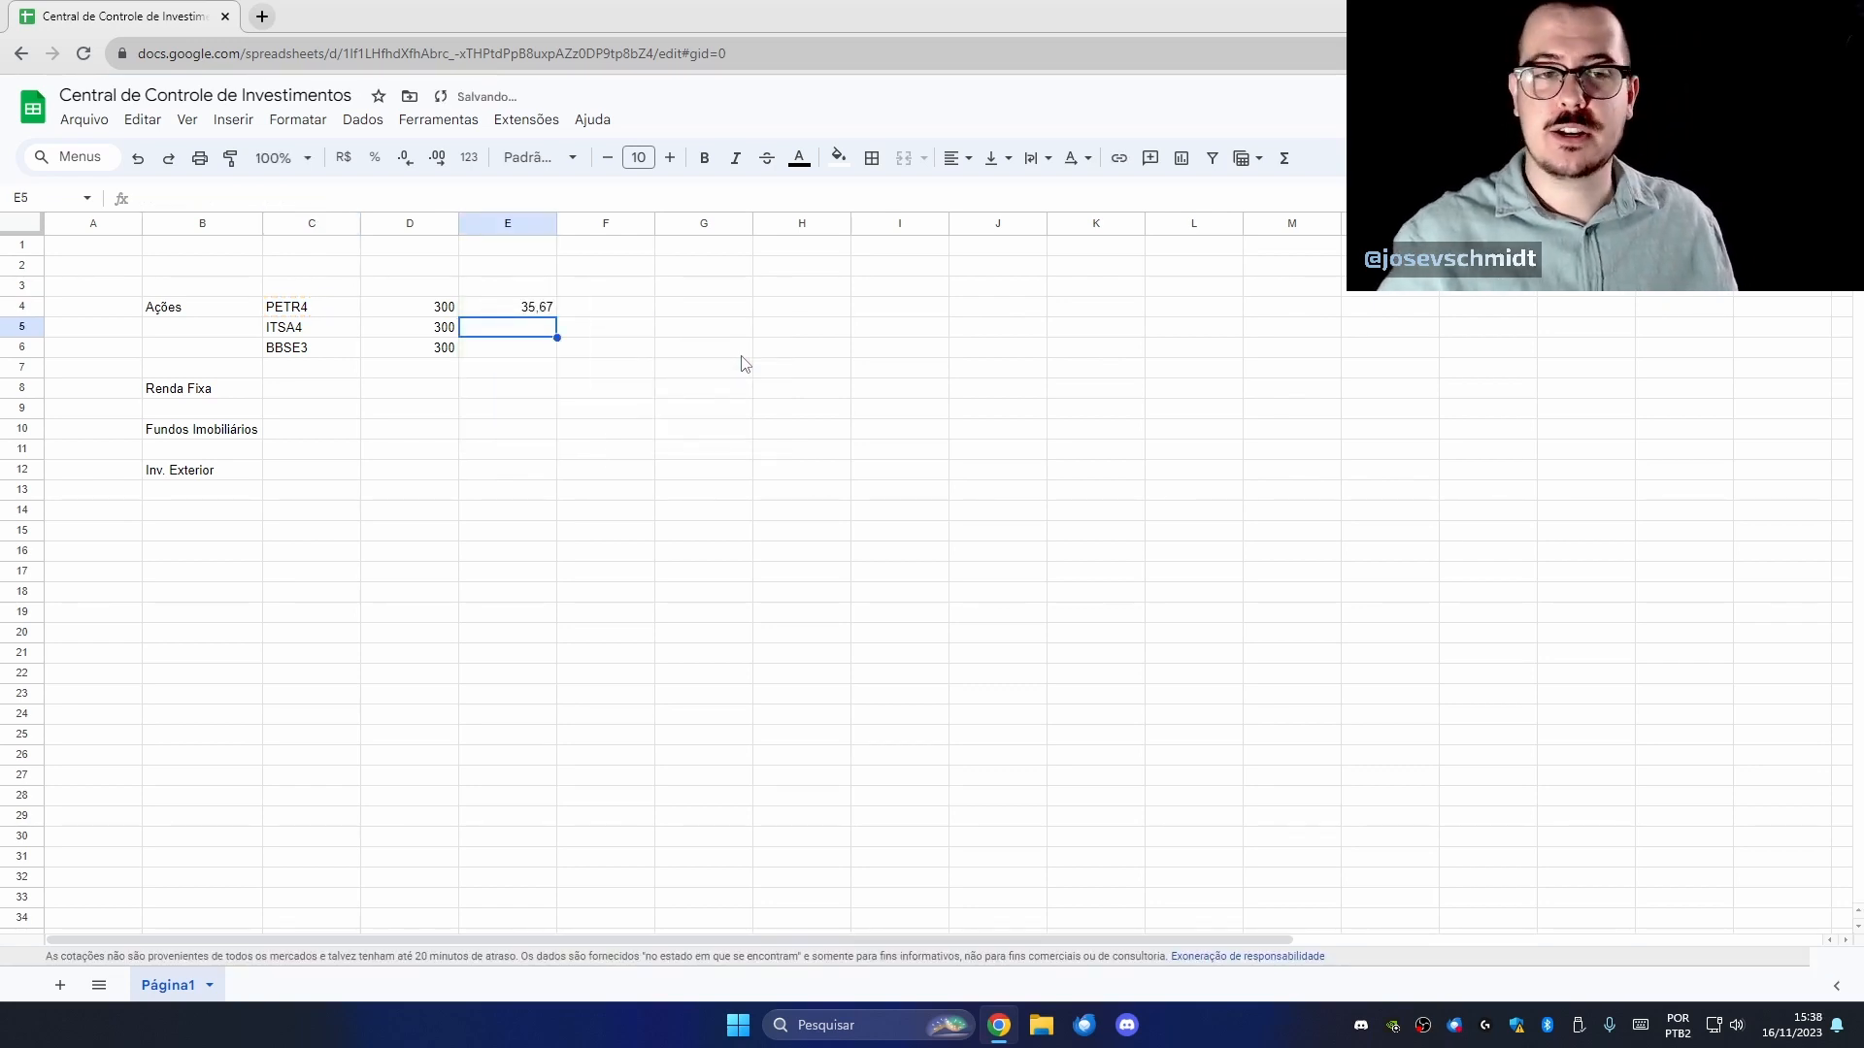
left_click(355, 290)
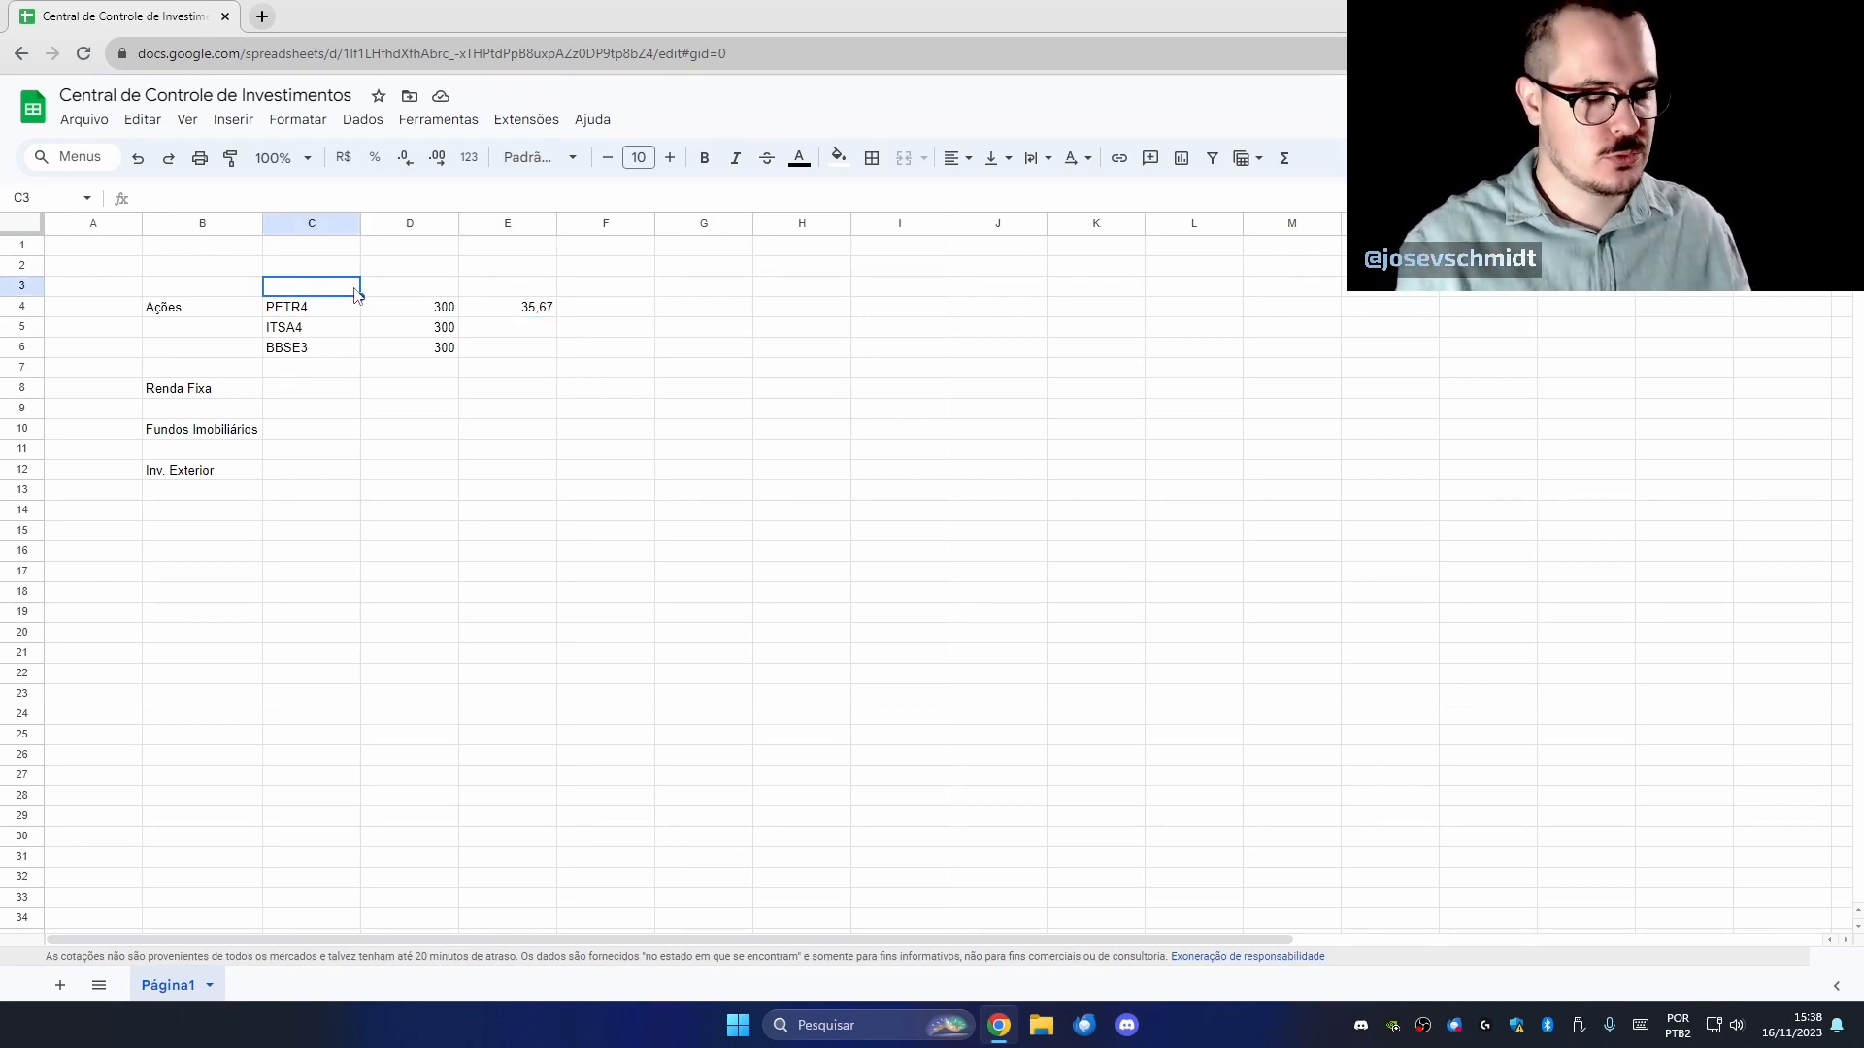
Add headers Ticker, Qtde de ações and Preço atual da ação across C3:E3.
type("Ticker")
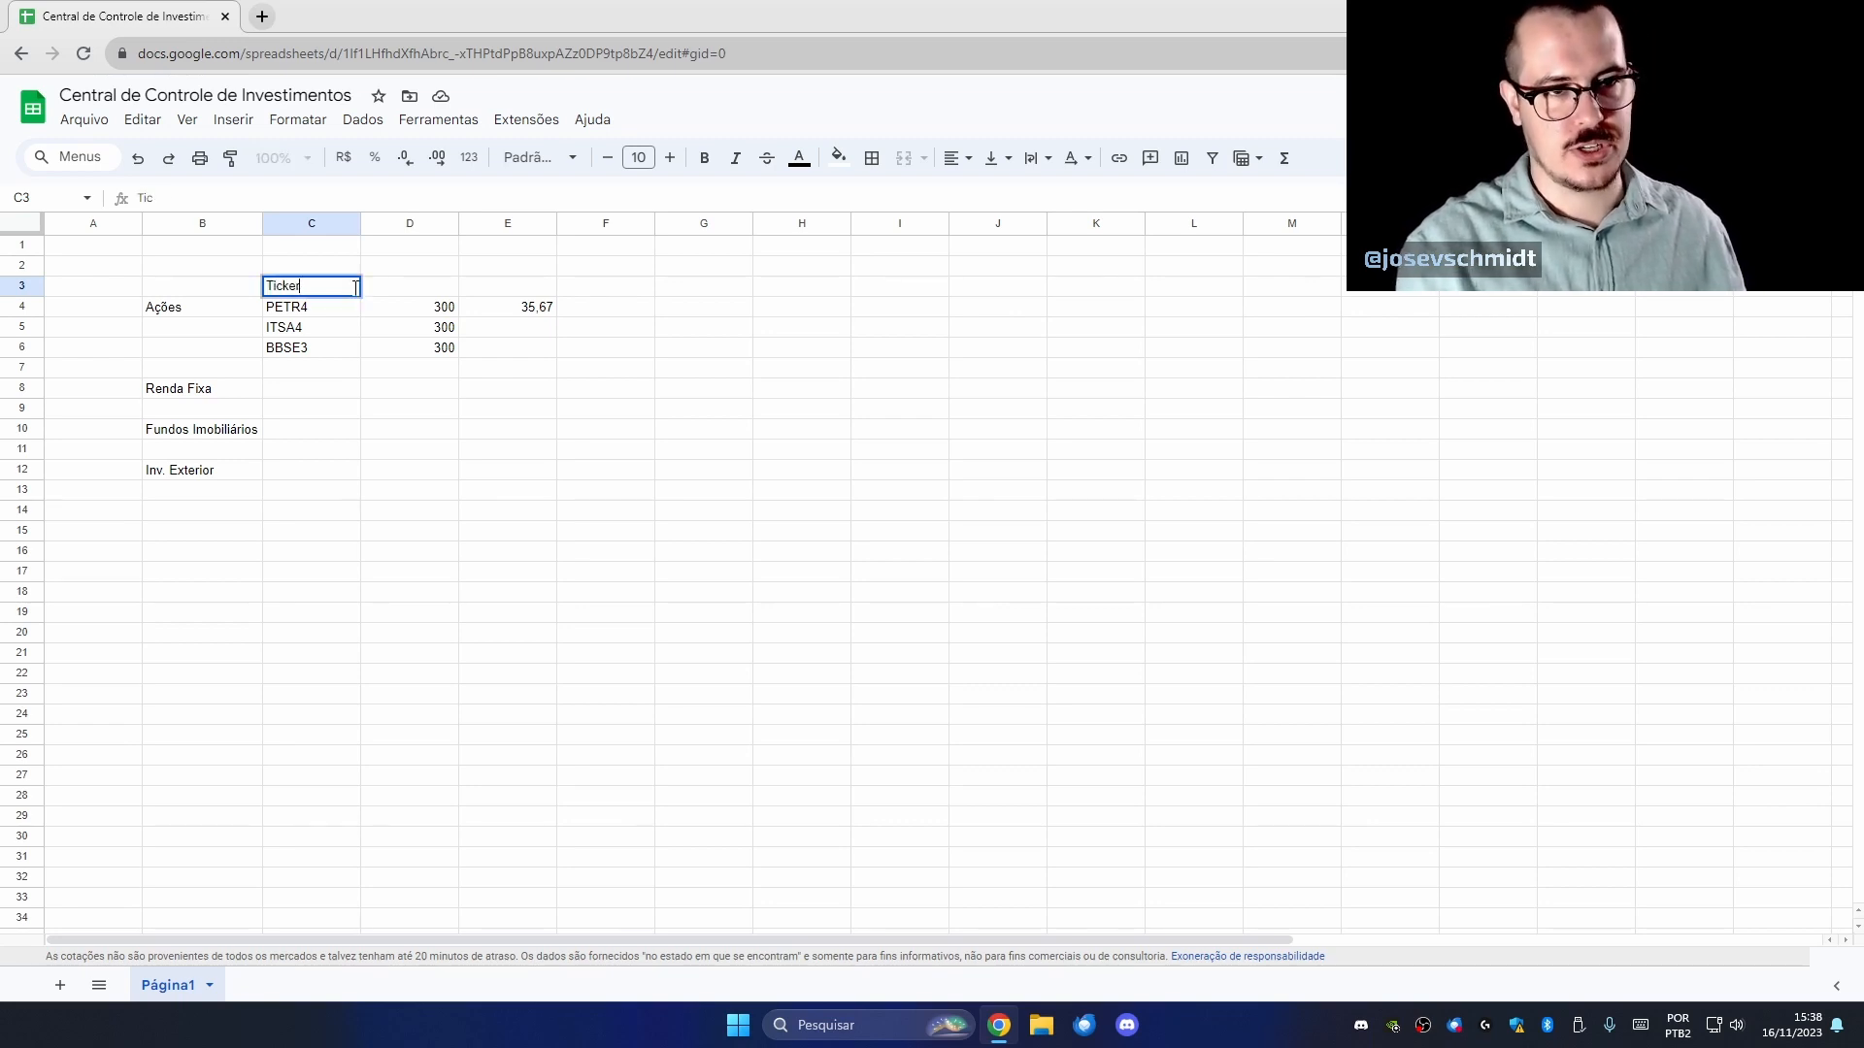
key("Tab")
type("Qtde de ações")
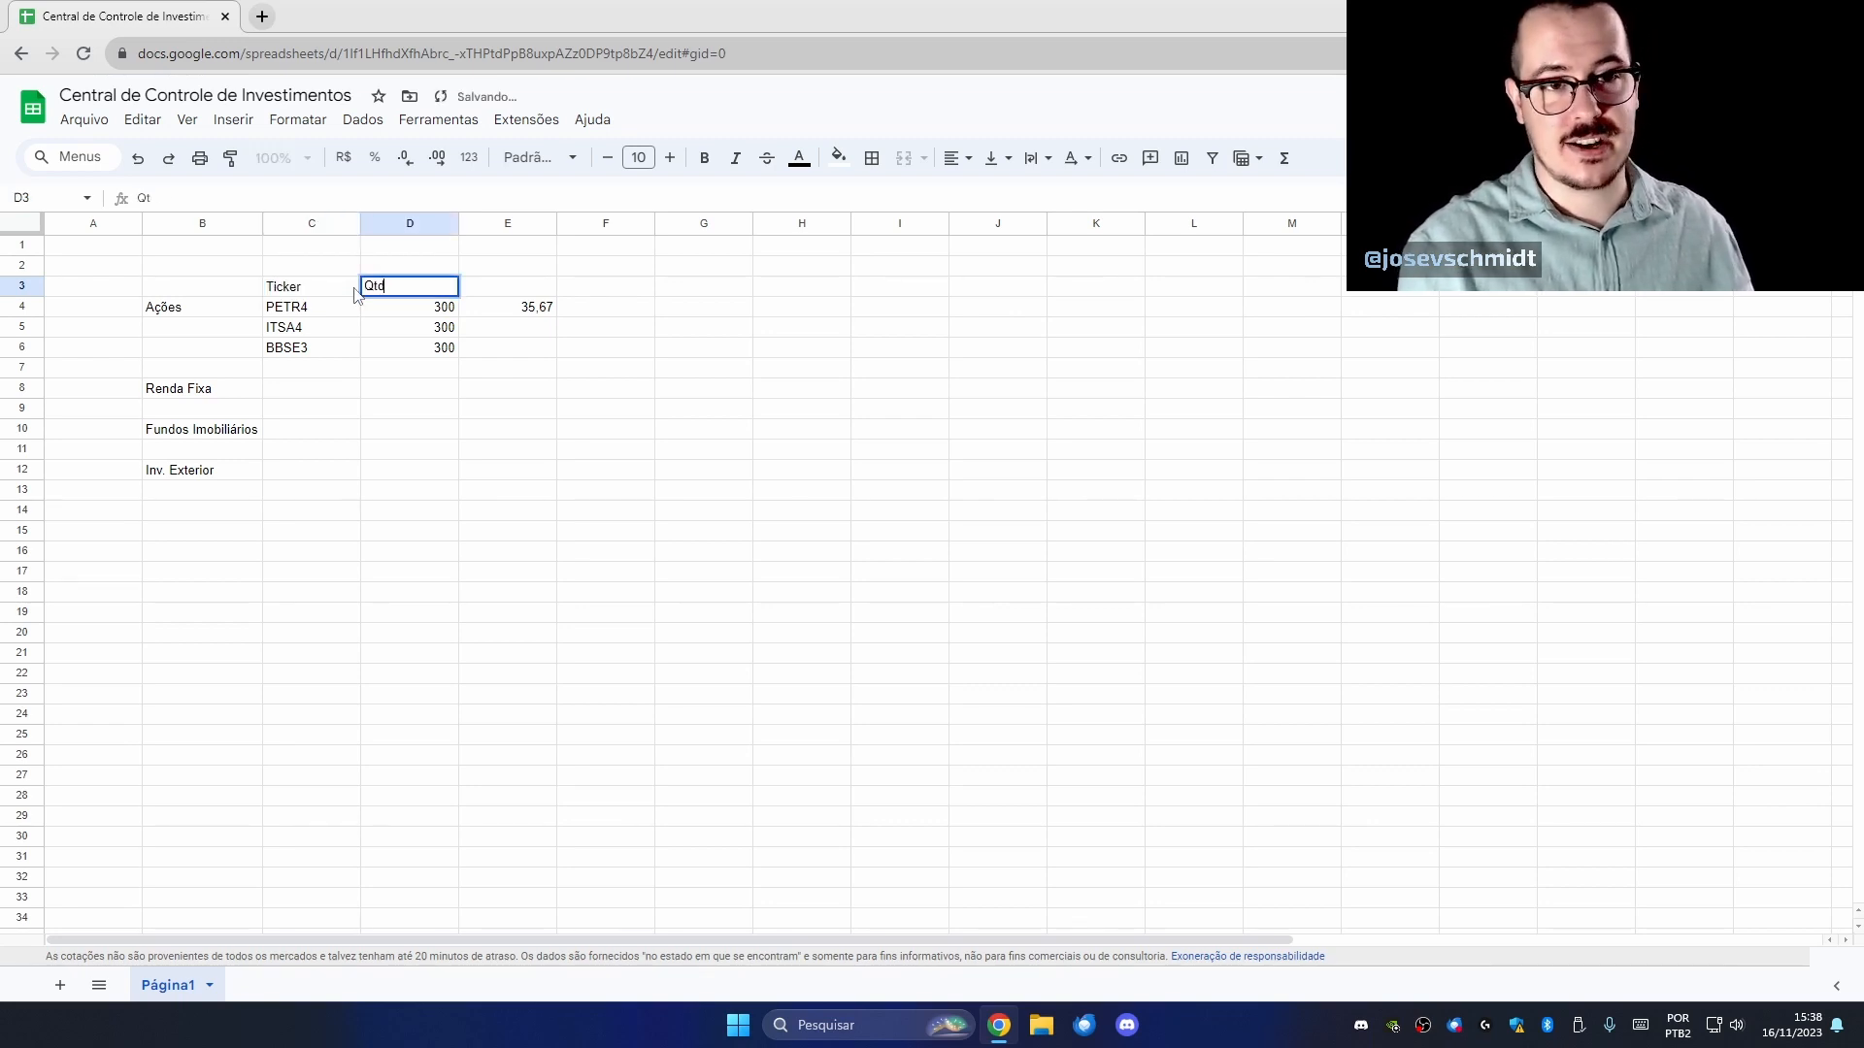
key("Tab")
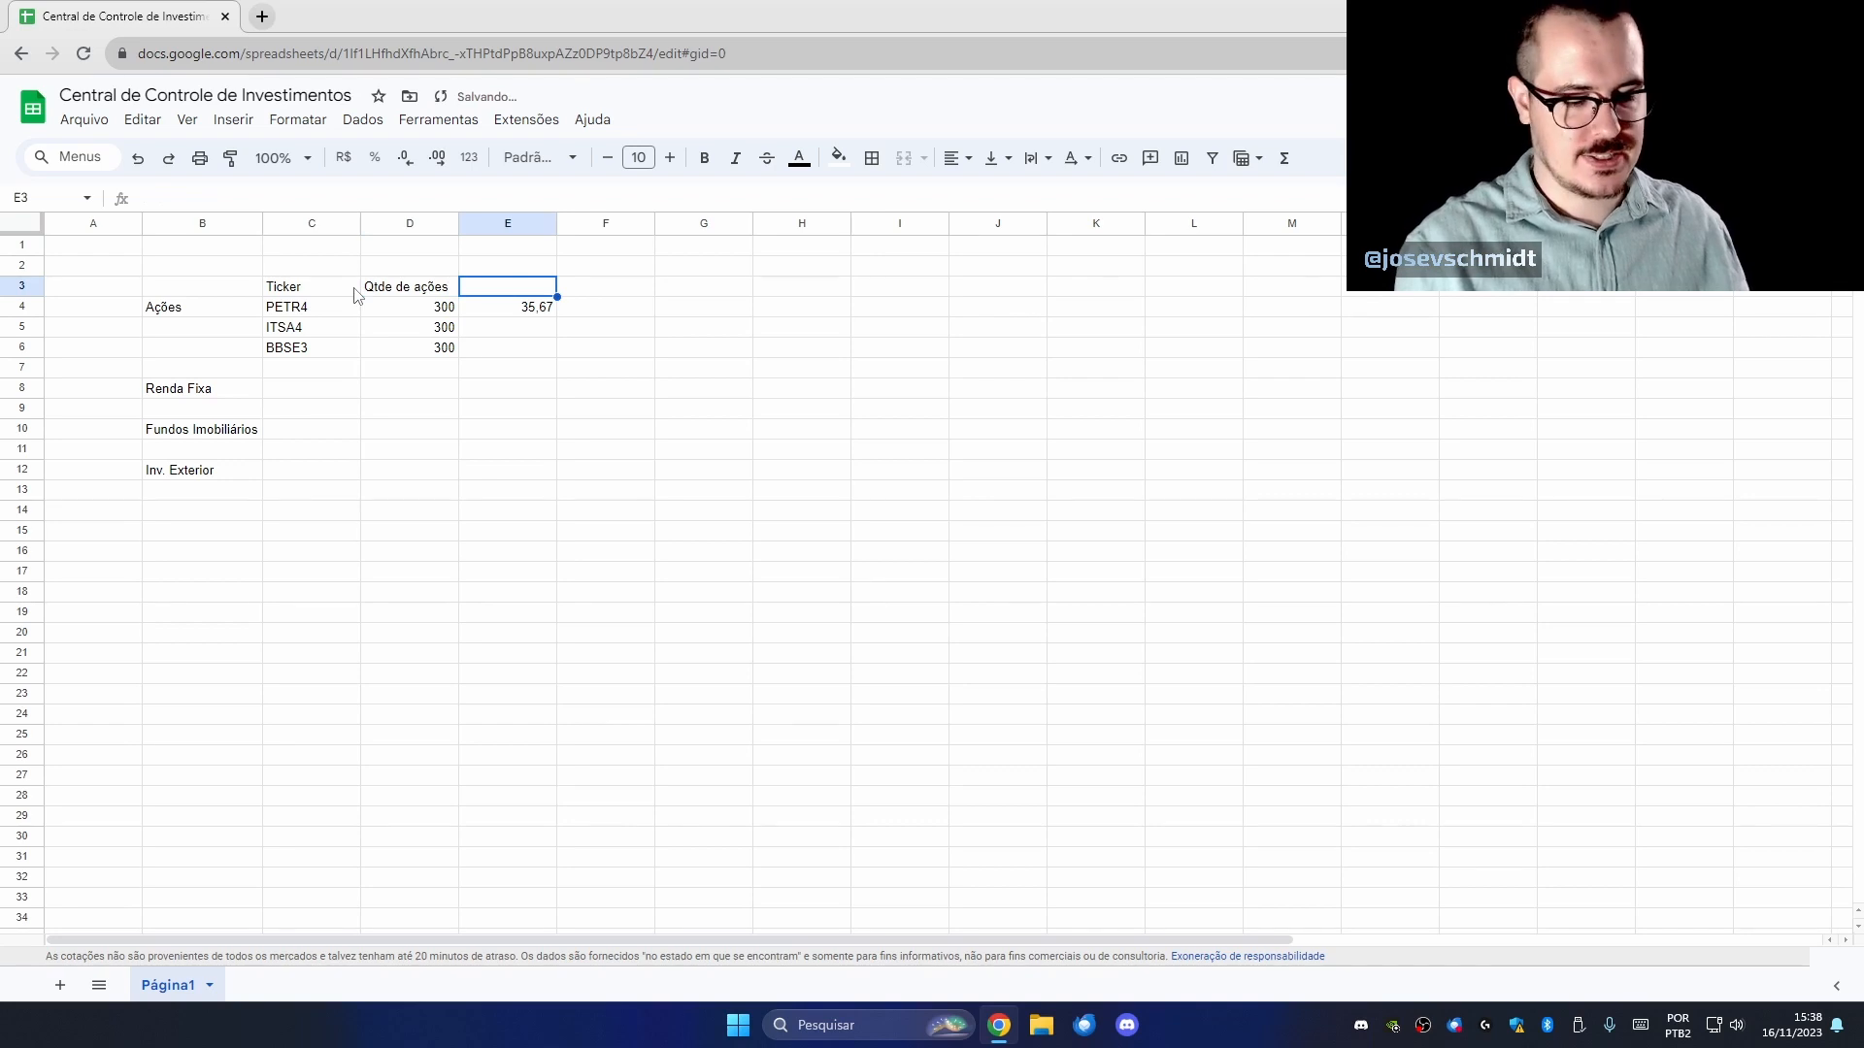
type("Preço atual da aç")
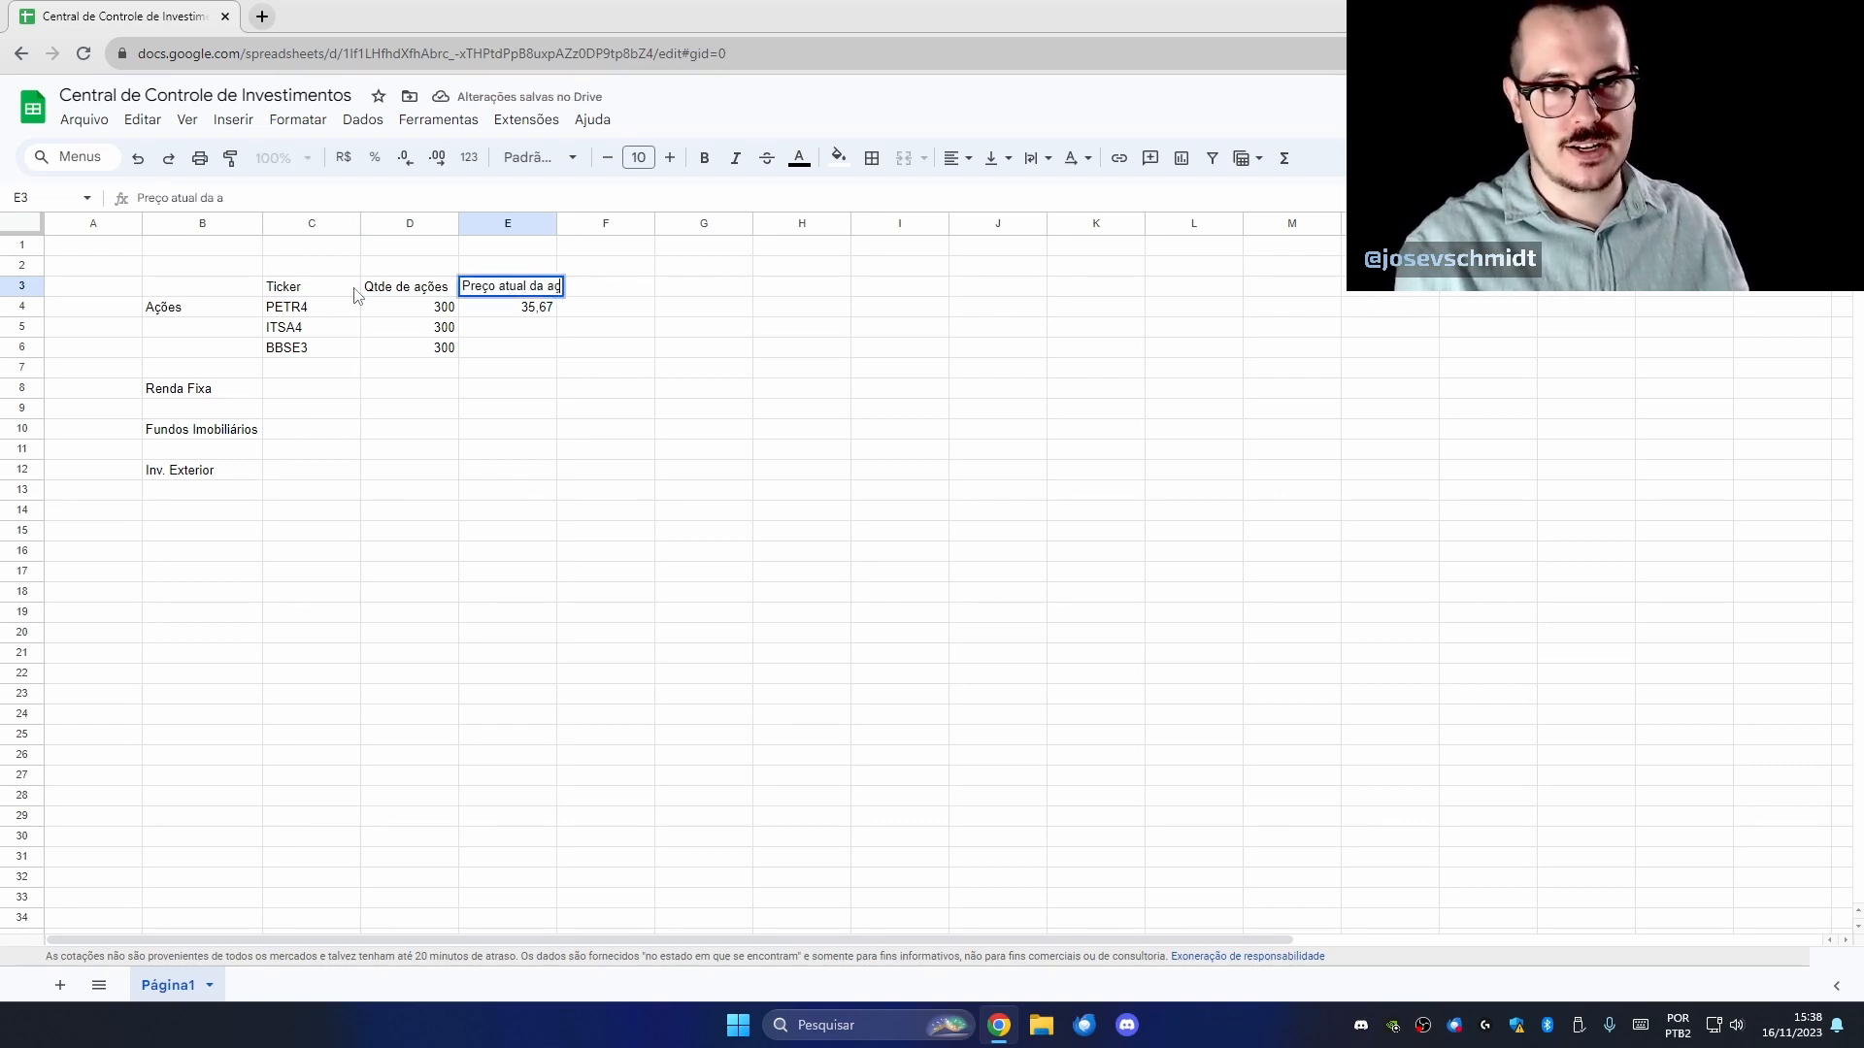
type("ão")
key("Return")
Fit column E to its header and format E4 as R$ currency.
double_click(556, 223)
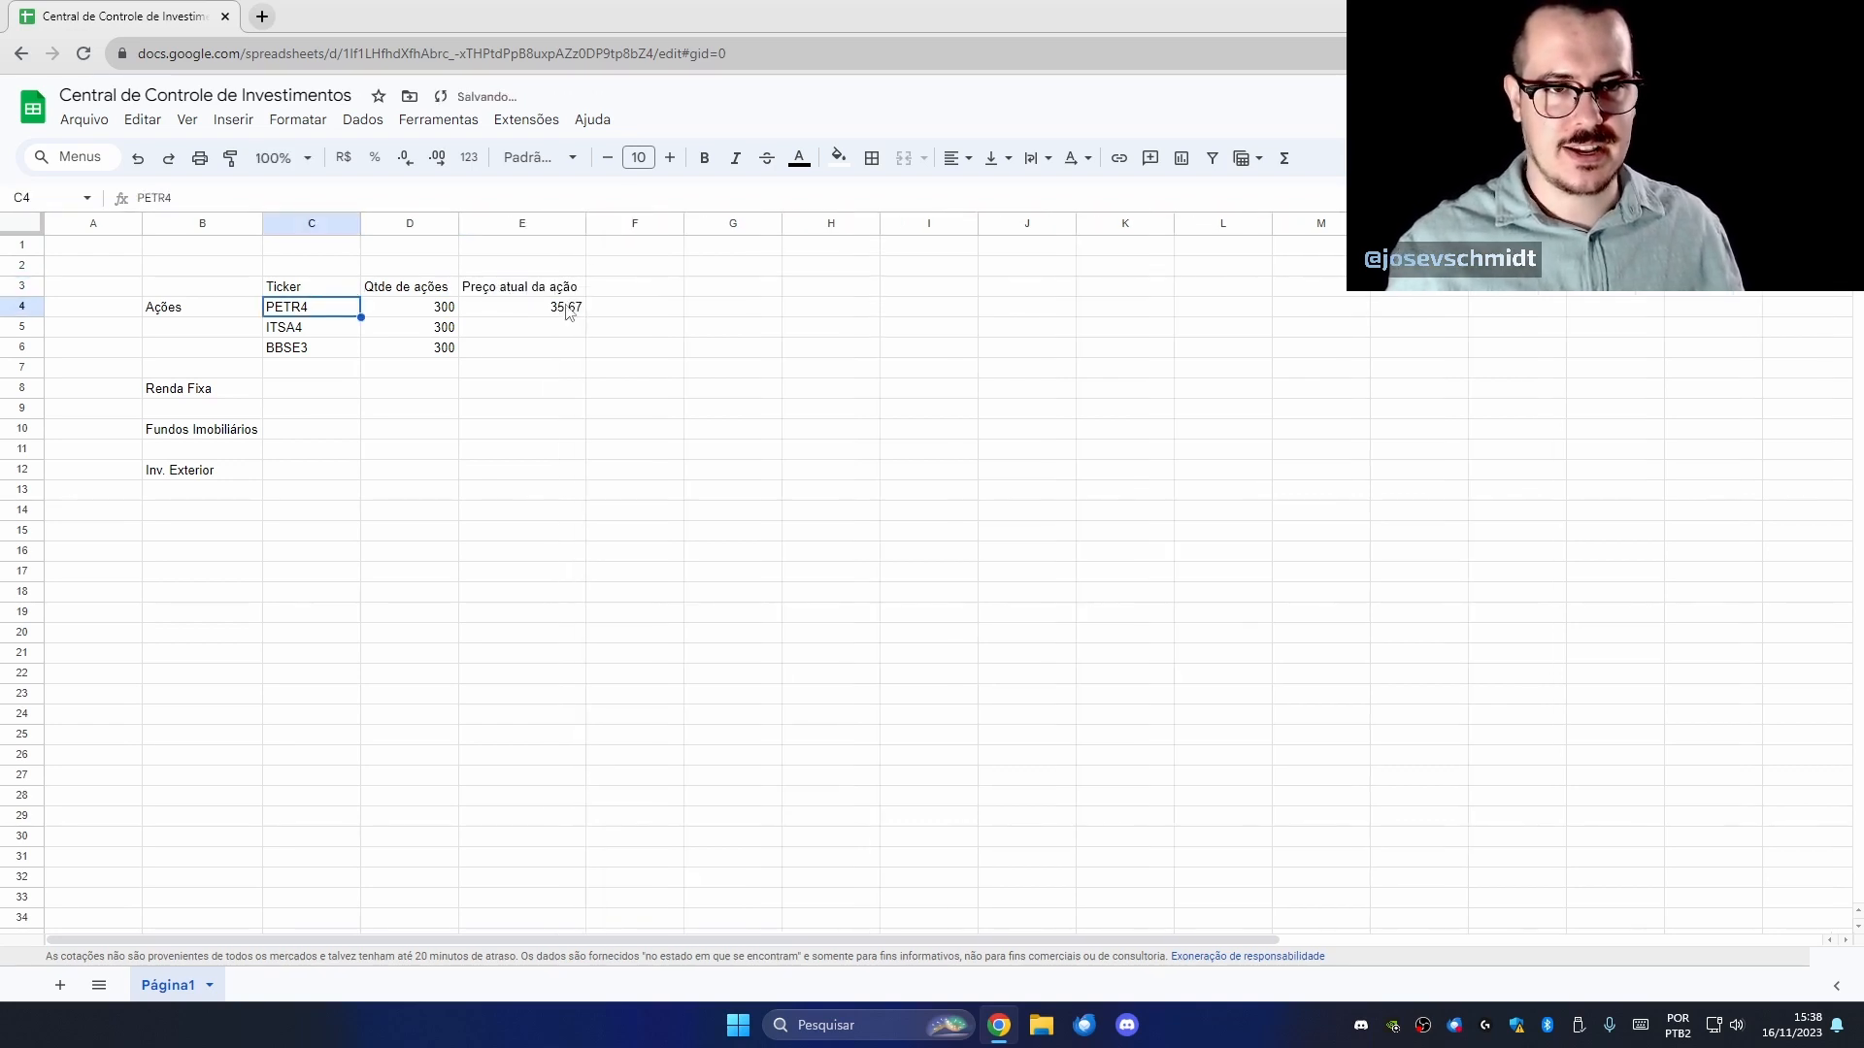
left_click(569, 308)
left_click(344, 157)
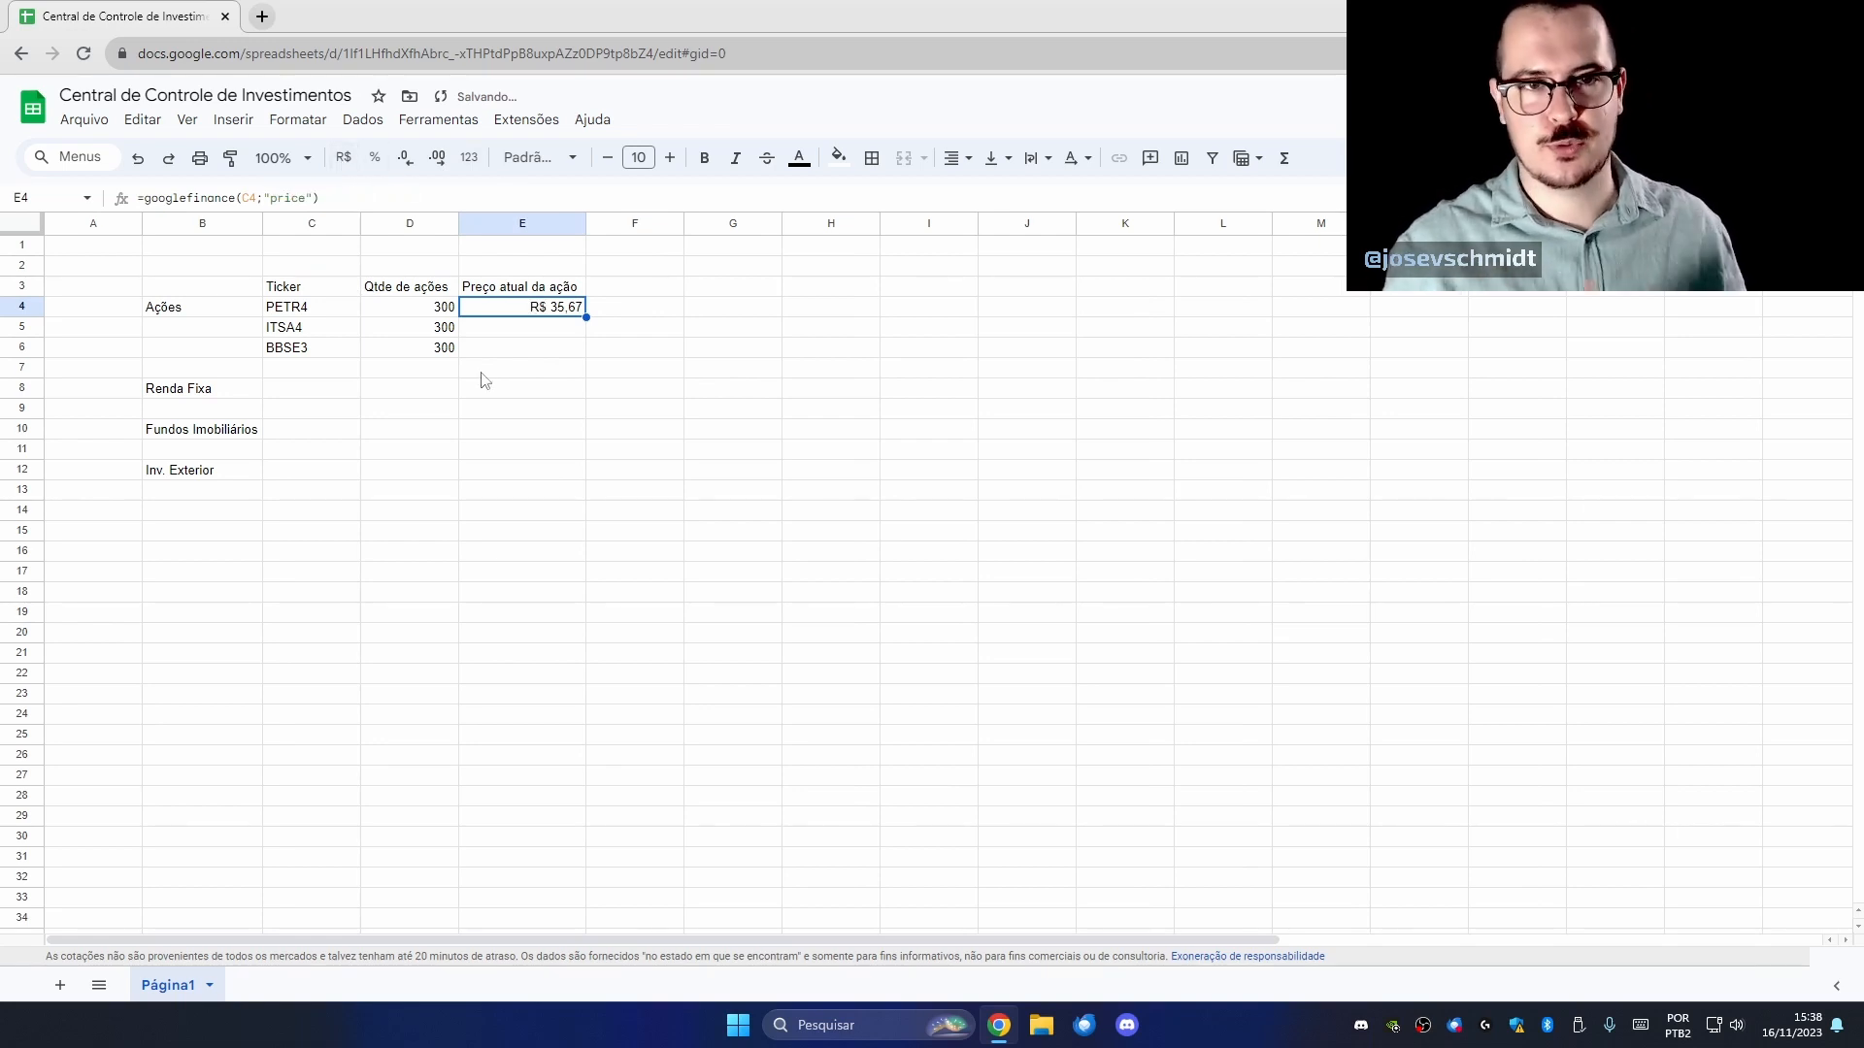
Add the Valor $ atual header in F3 and the formula =E4*D4 in F4.
left_click(628, 291)
type("Valor ")
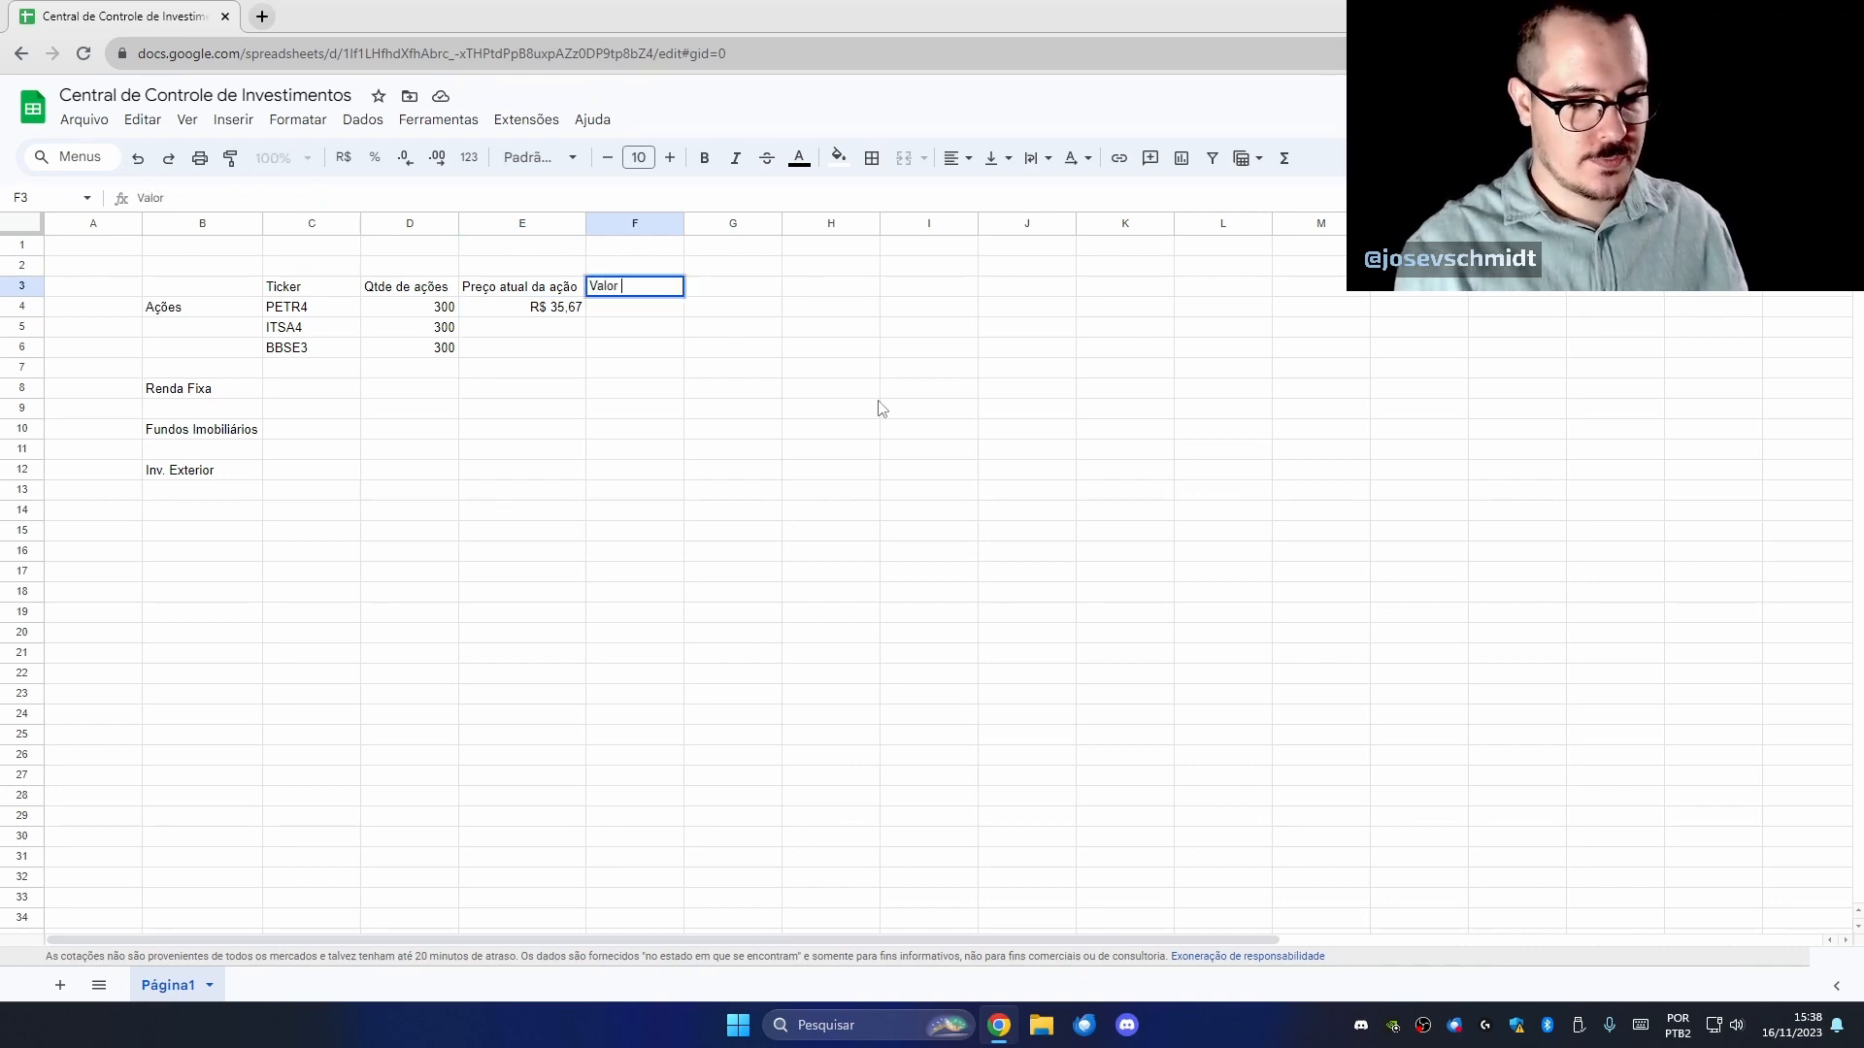
type("$ atual")
key("Return")
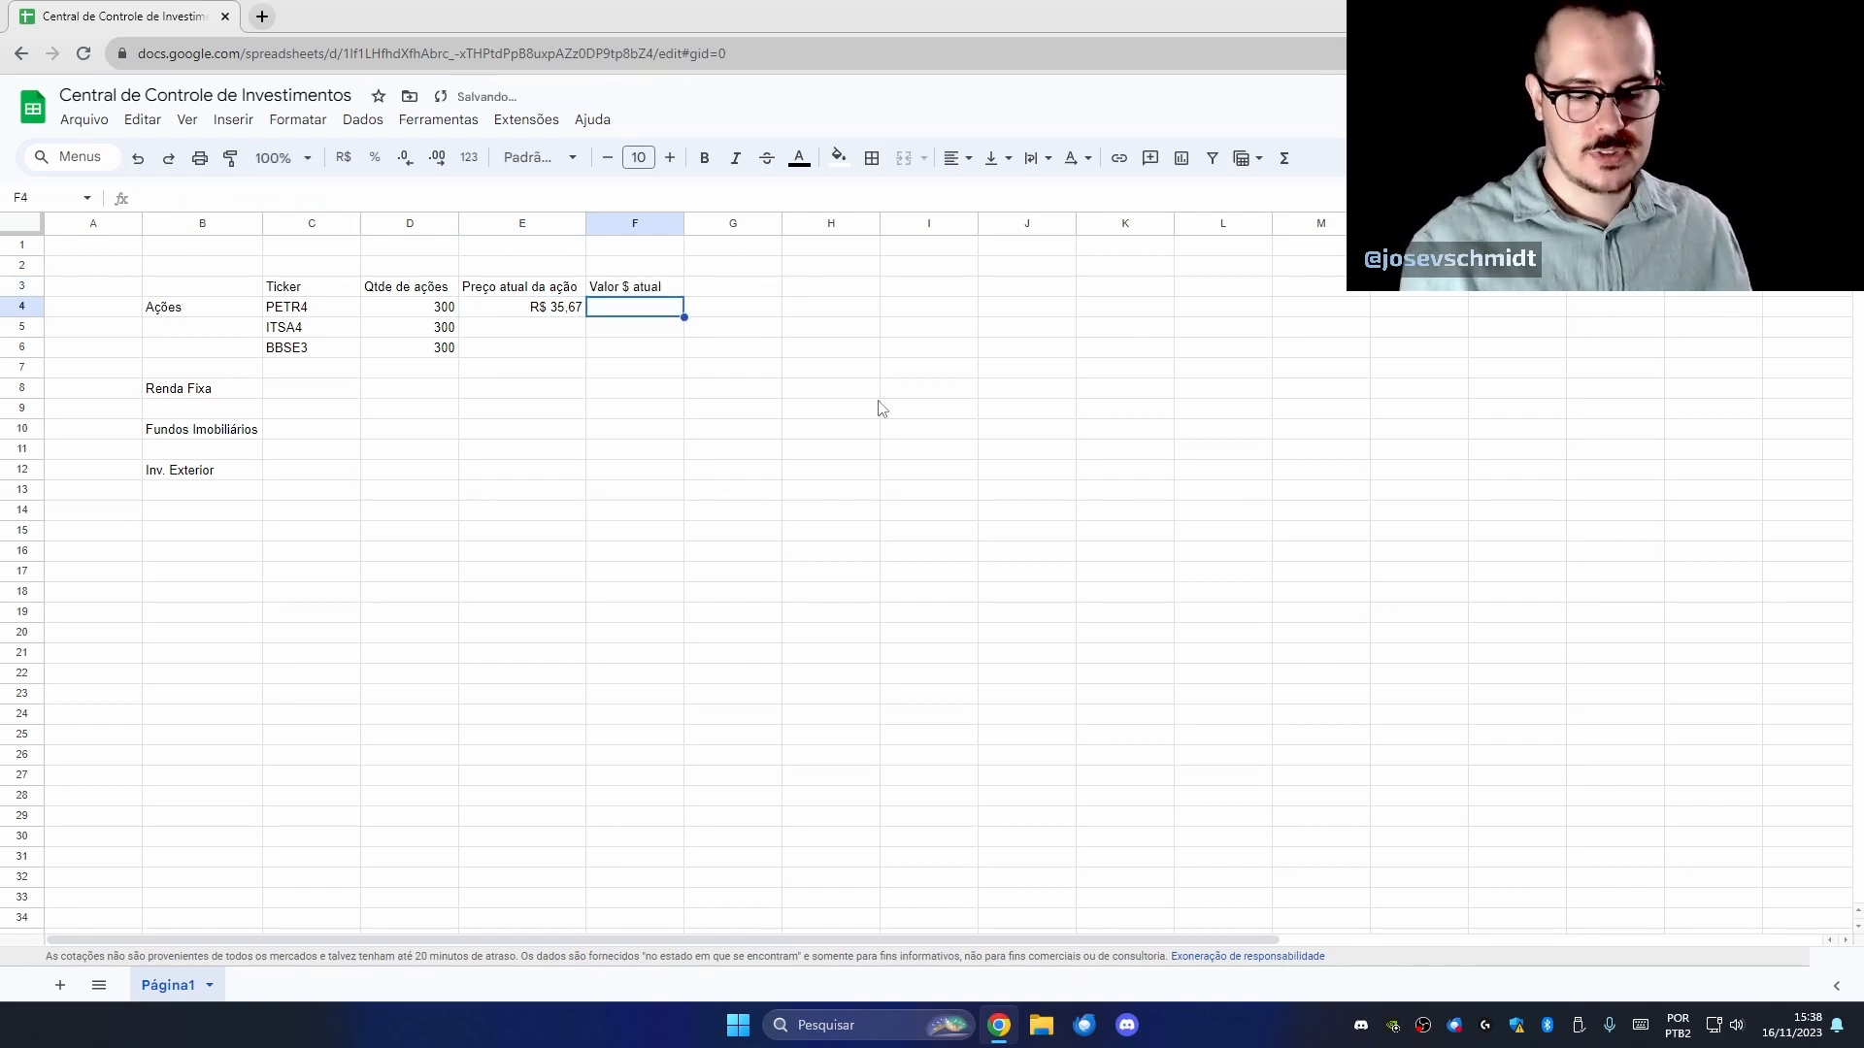
type("=")
key("Left")
type("*")
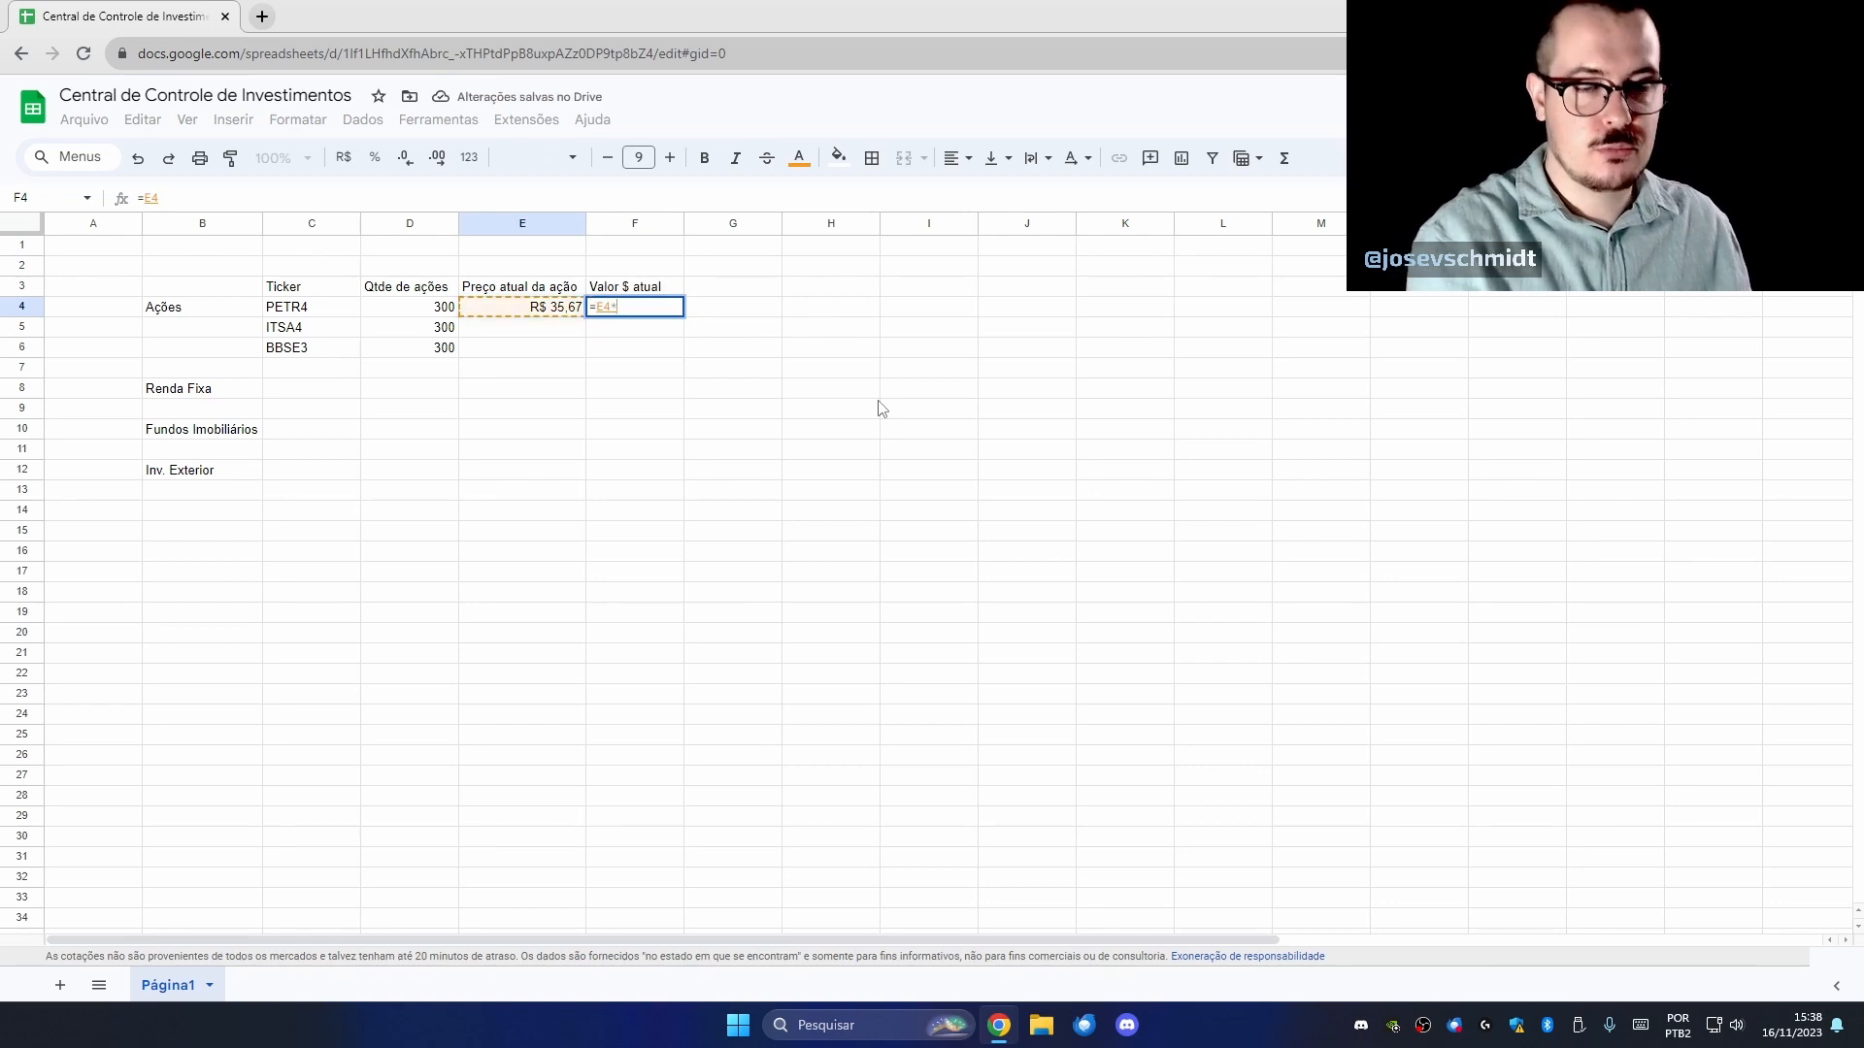
key("Left")
key("Left")
key("Return")
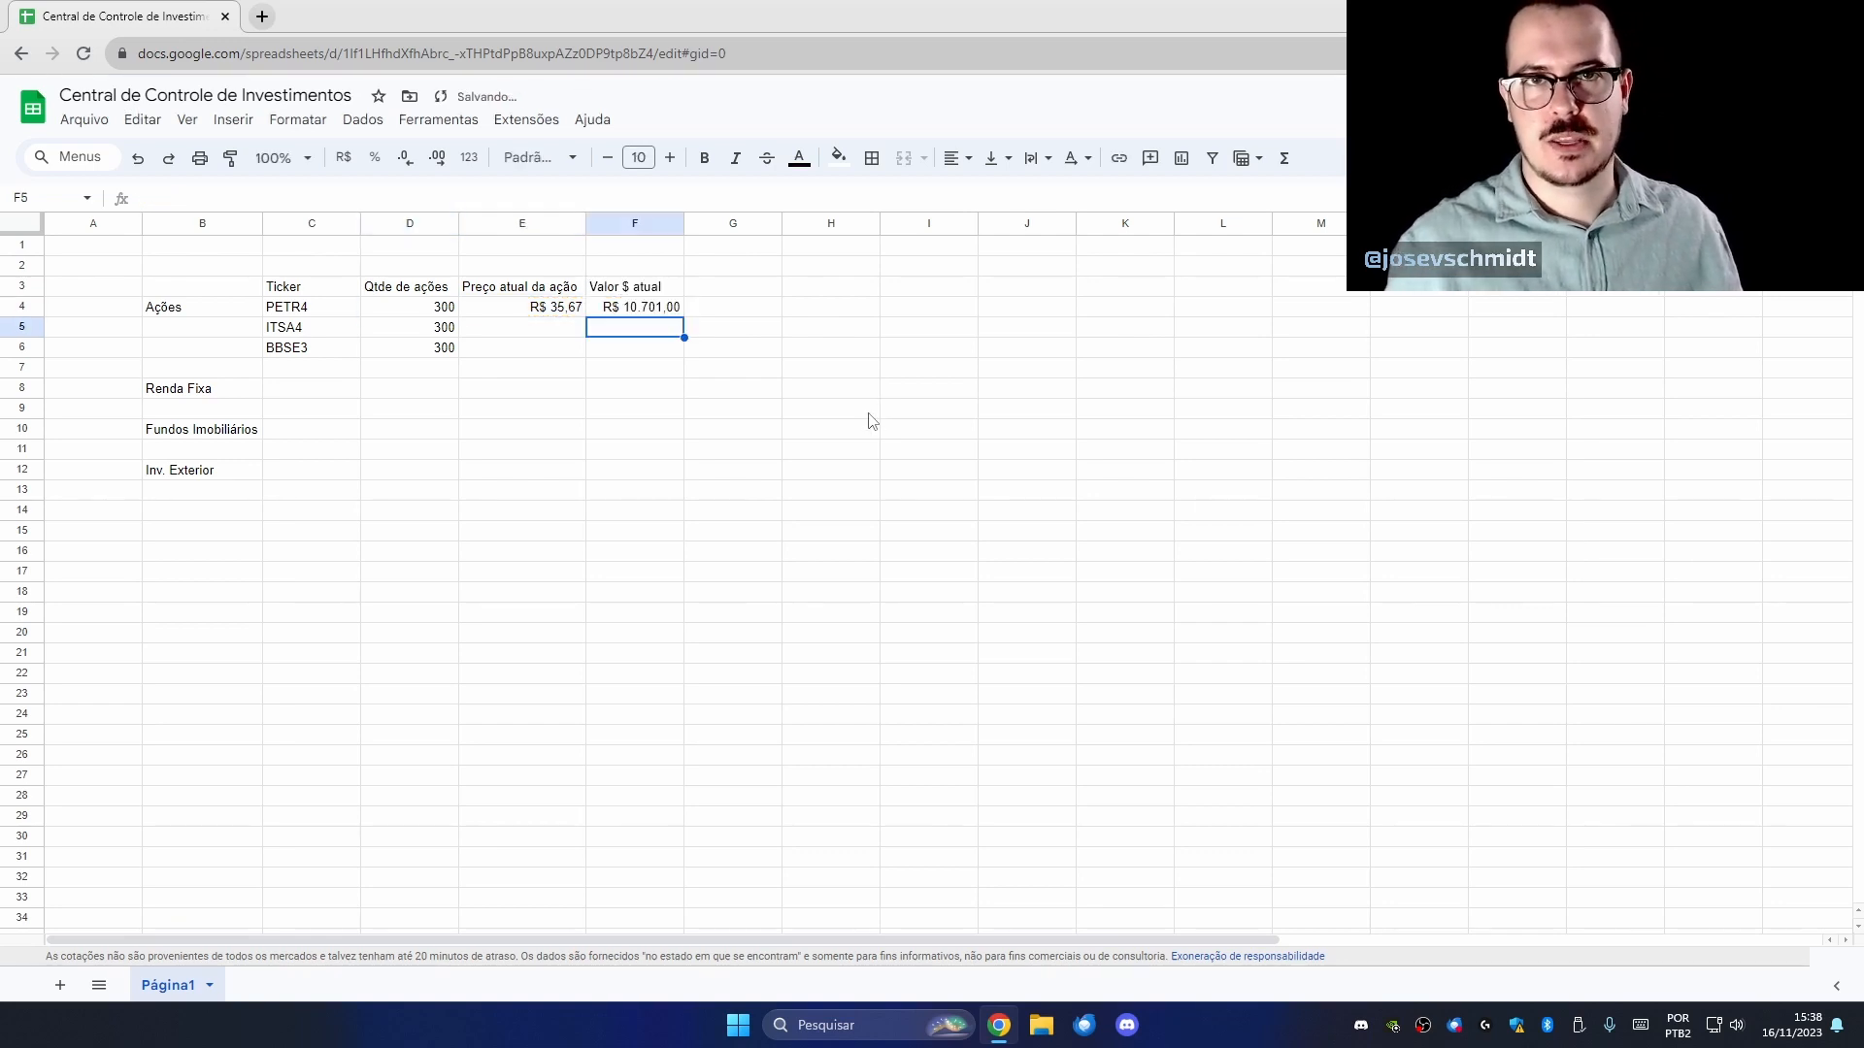
Fill the price and value formulas down to rows 5–6, checking E5 and E6.
left_click_drag(540, 317, 680, 348)
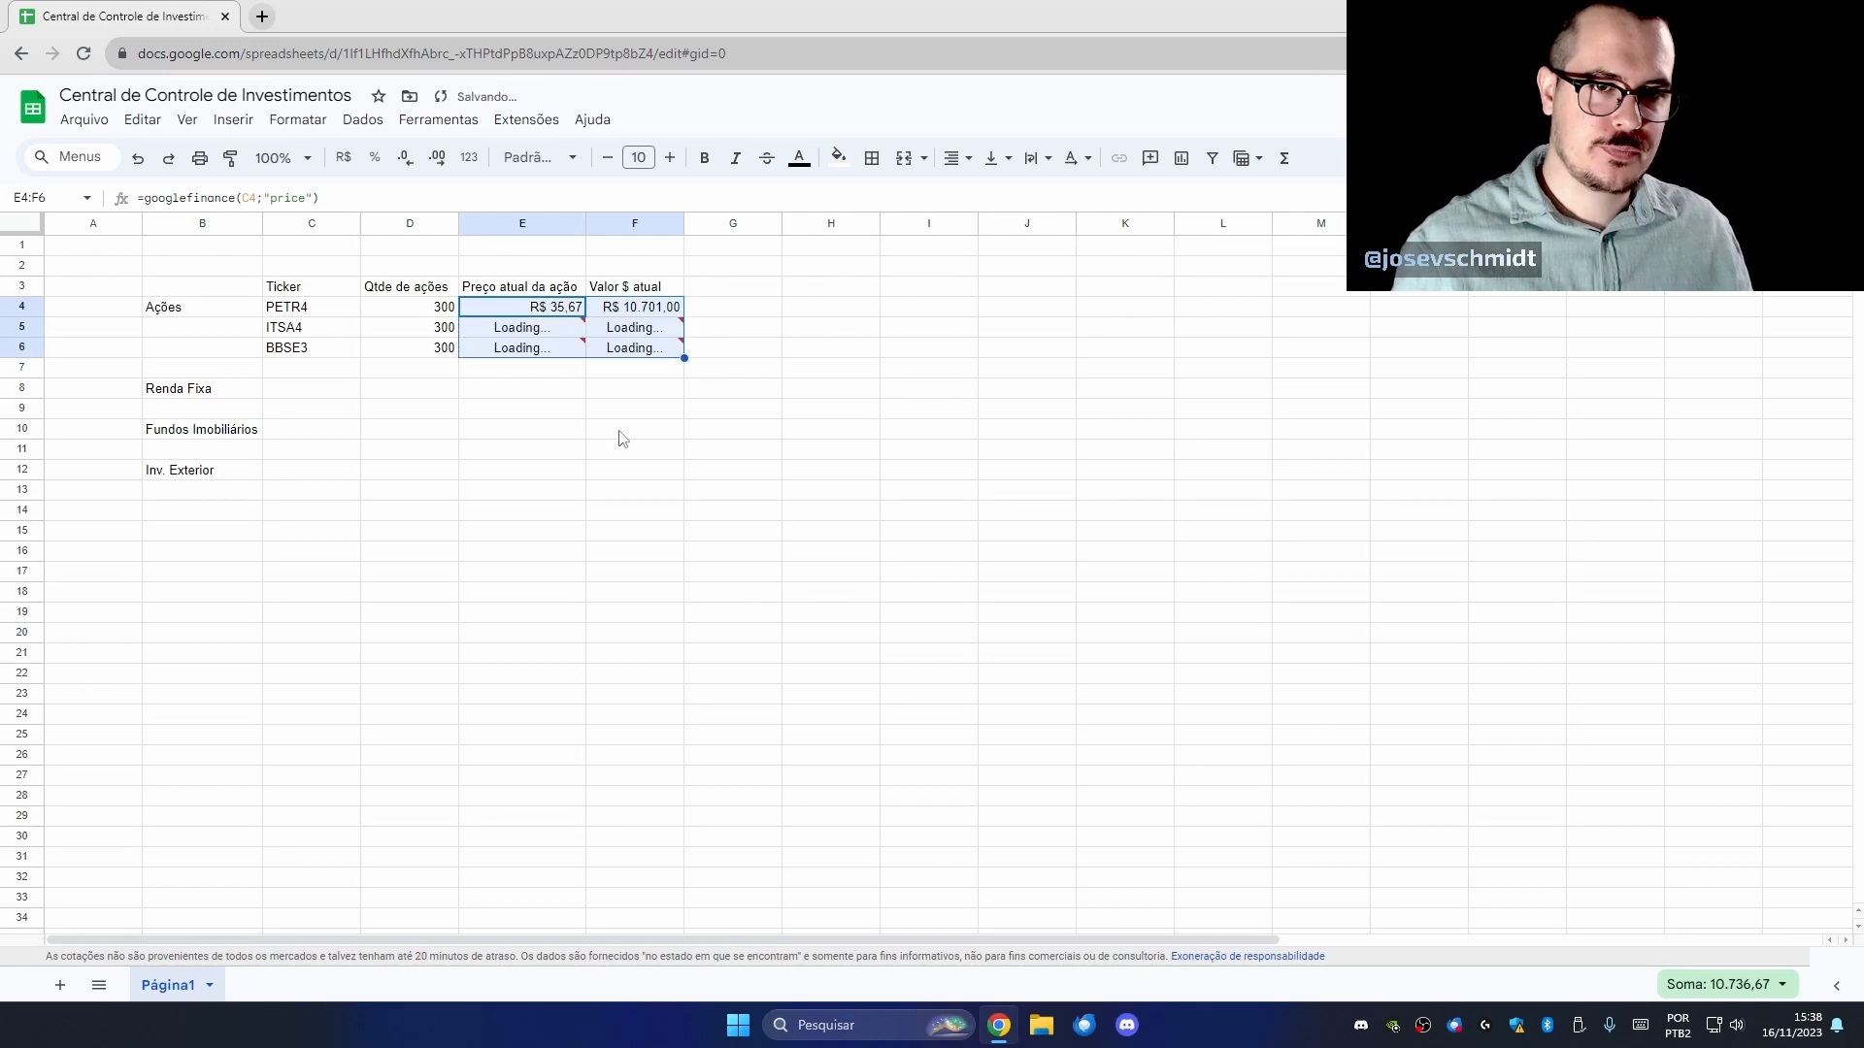
triple_click(531, 334)
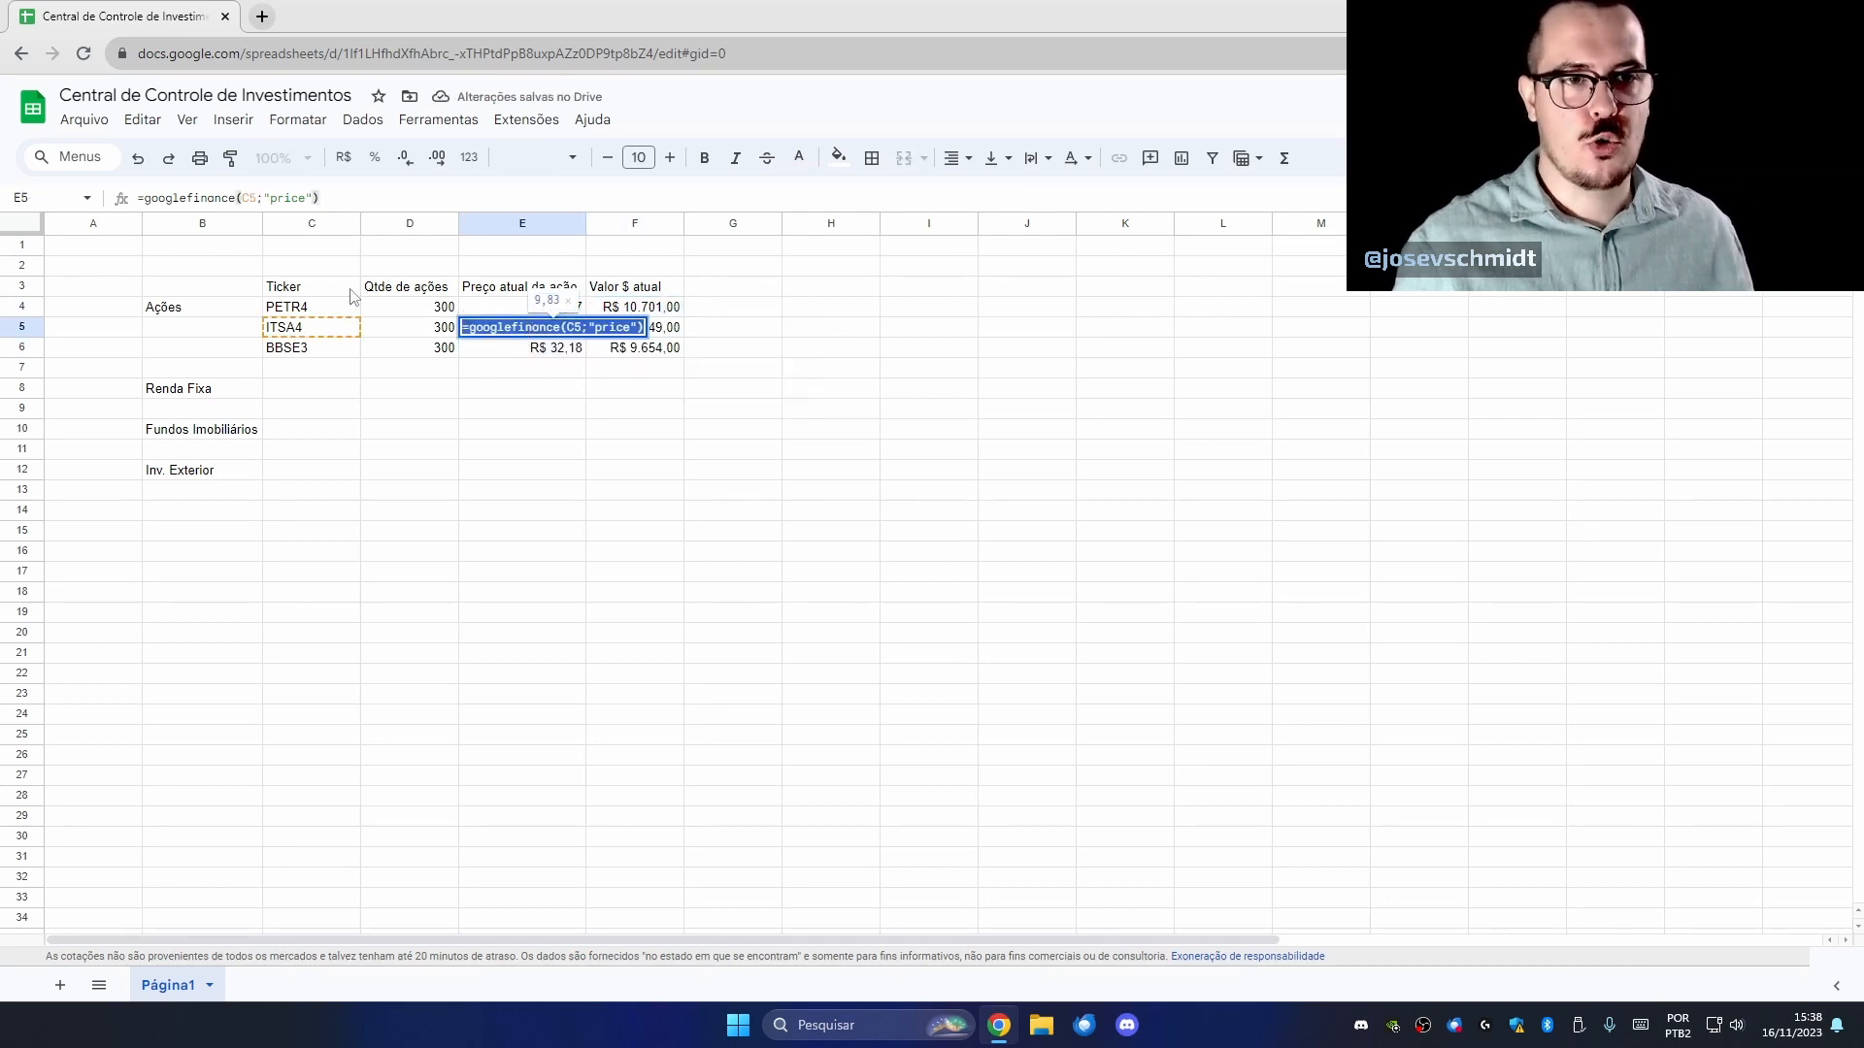
key("Escape")
double_click(539, 354)
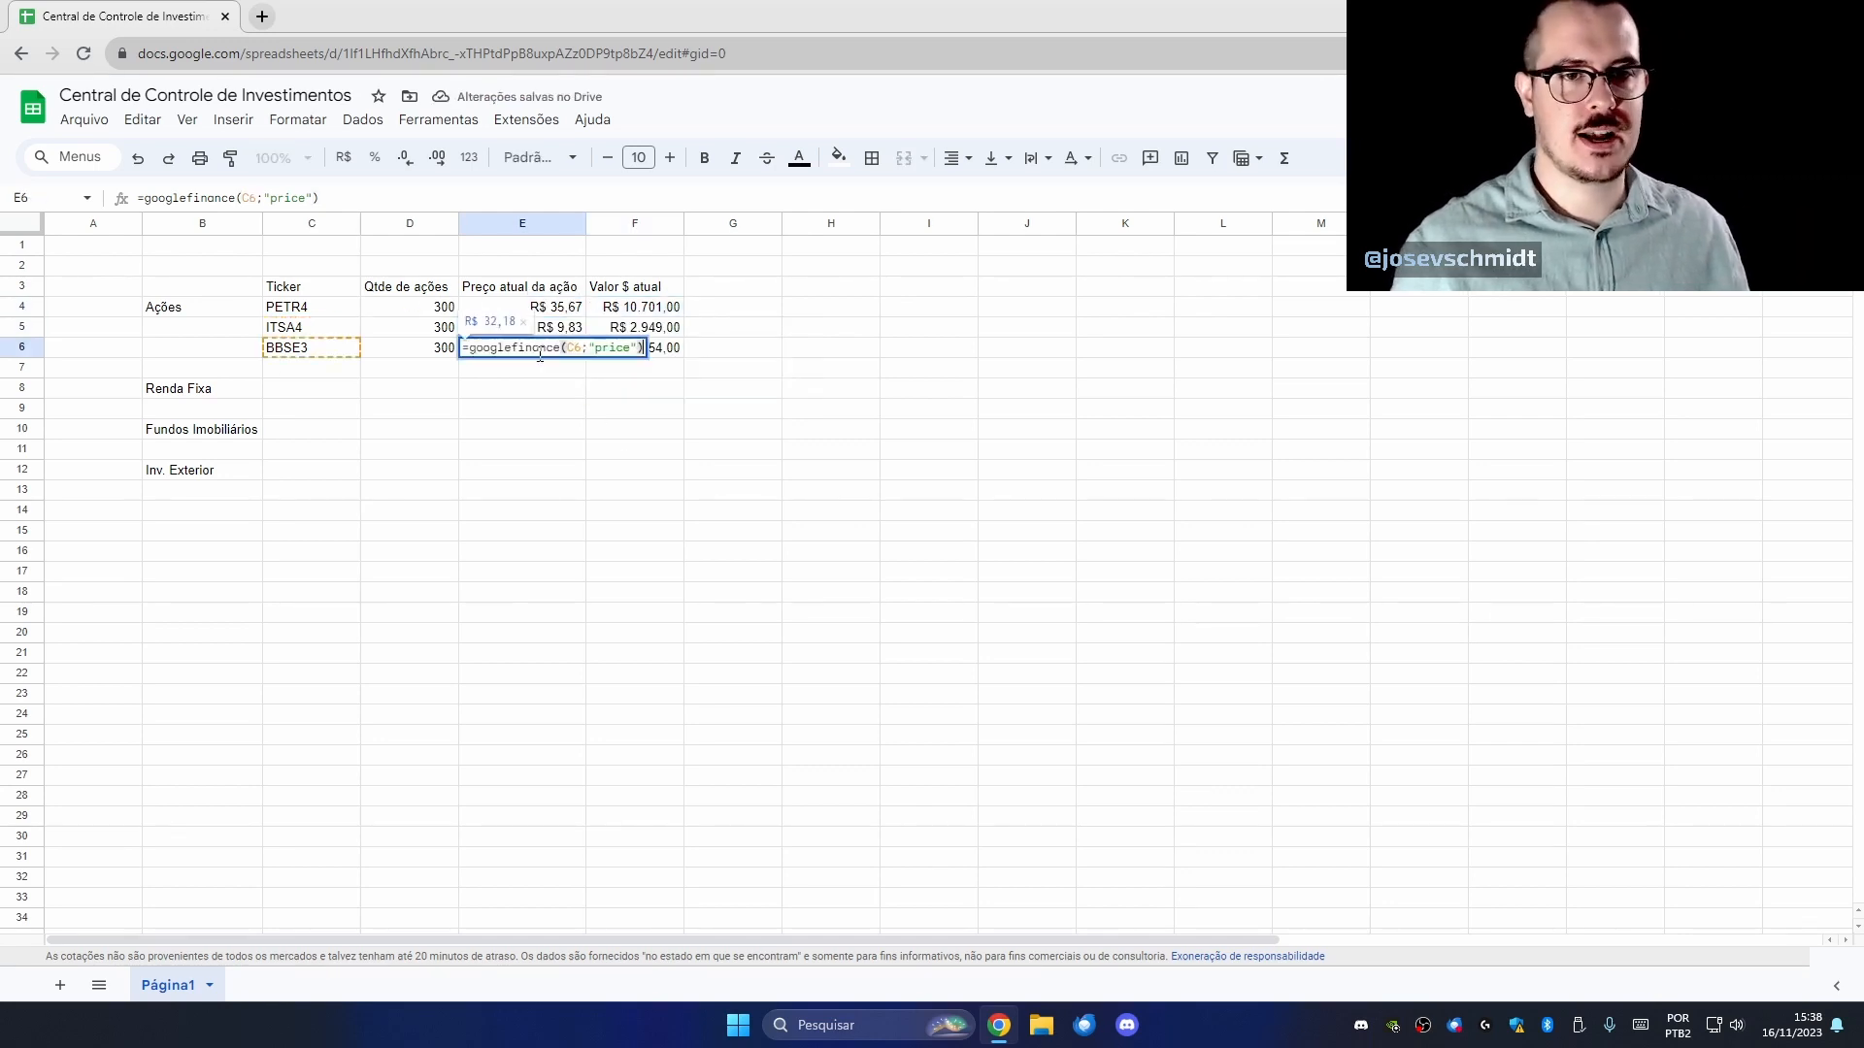
key("Escape")
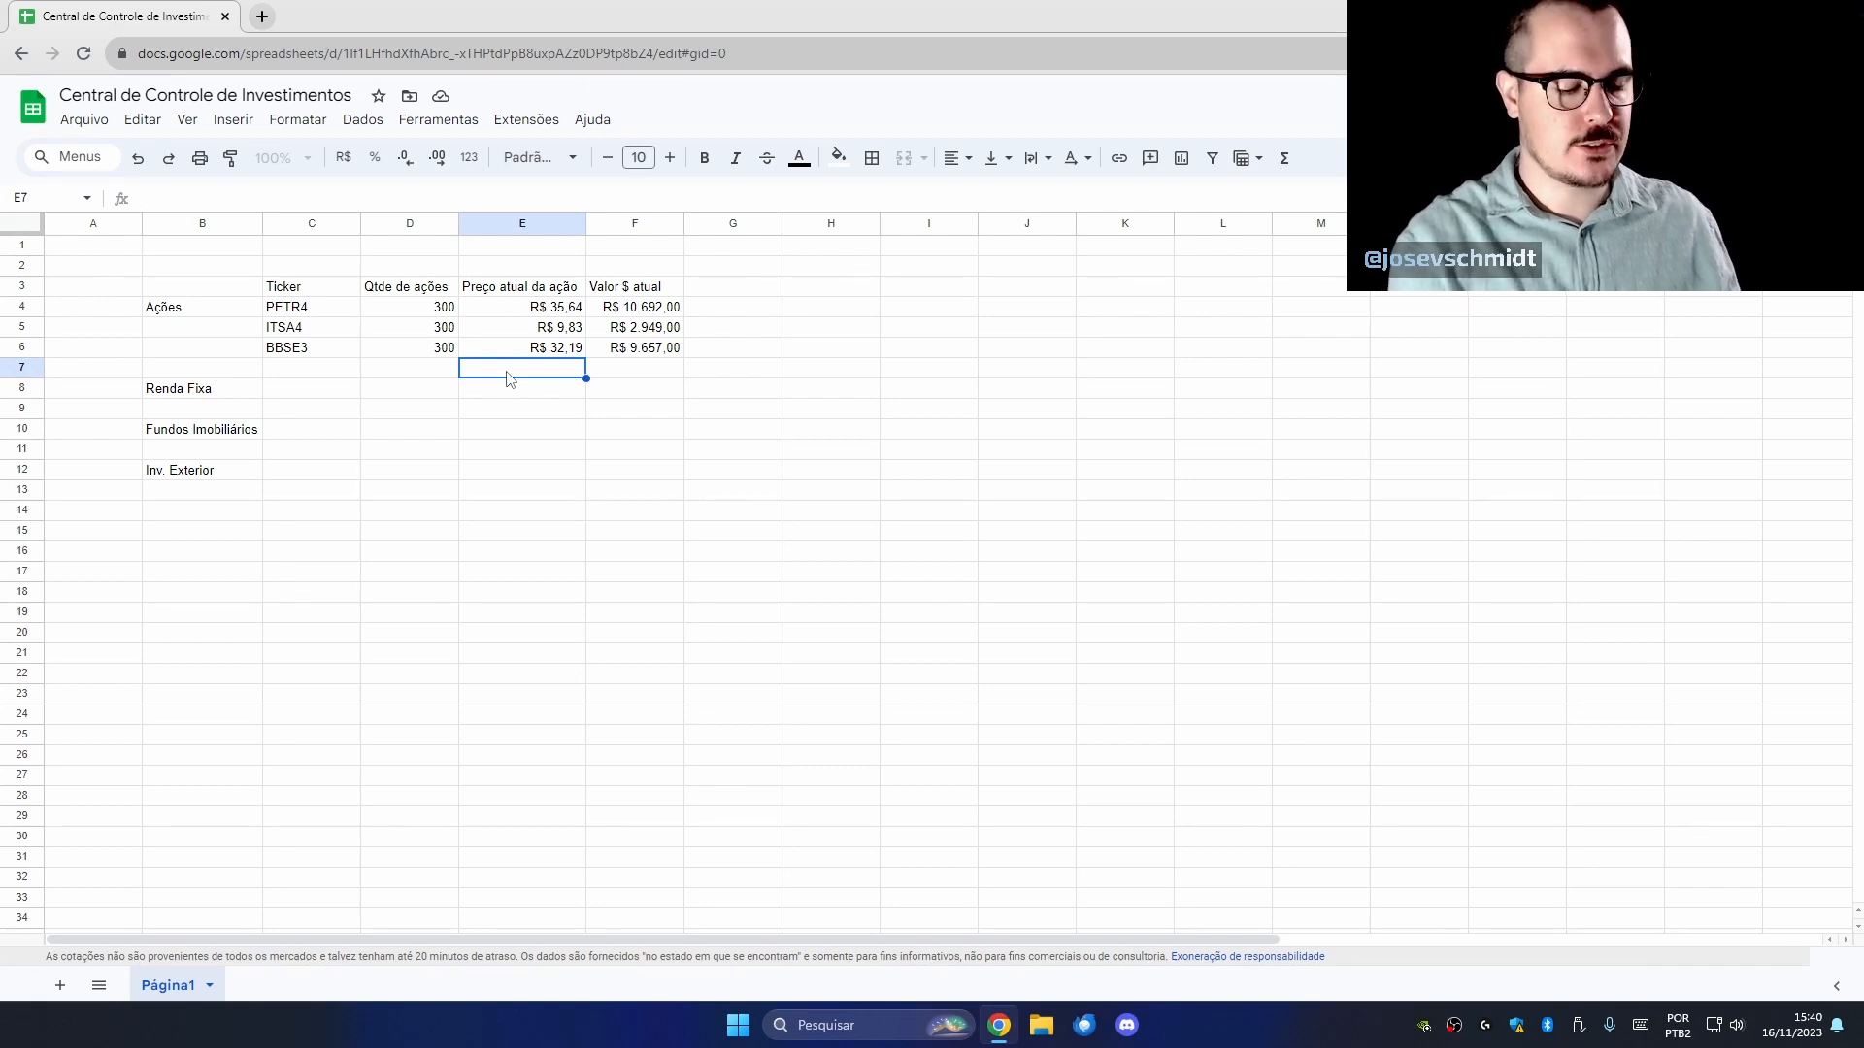
Label E7 'Total em ações' and set F7 to =SOMA(F4:F6), giving R$ 23.298,00.
type("Total em ações")
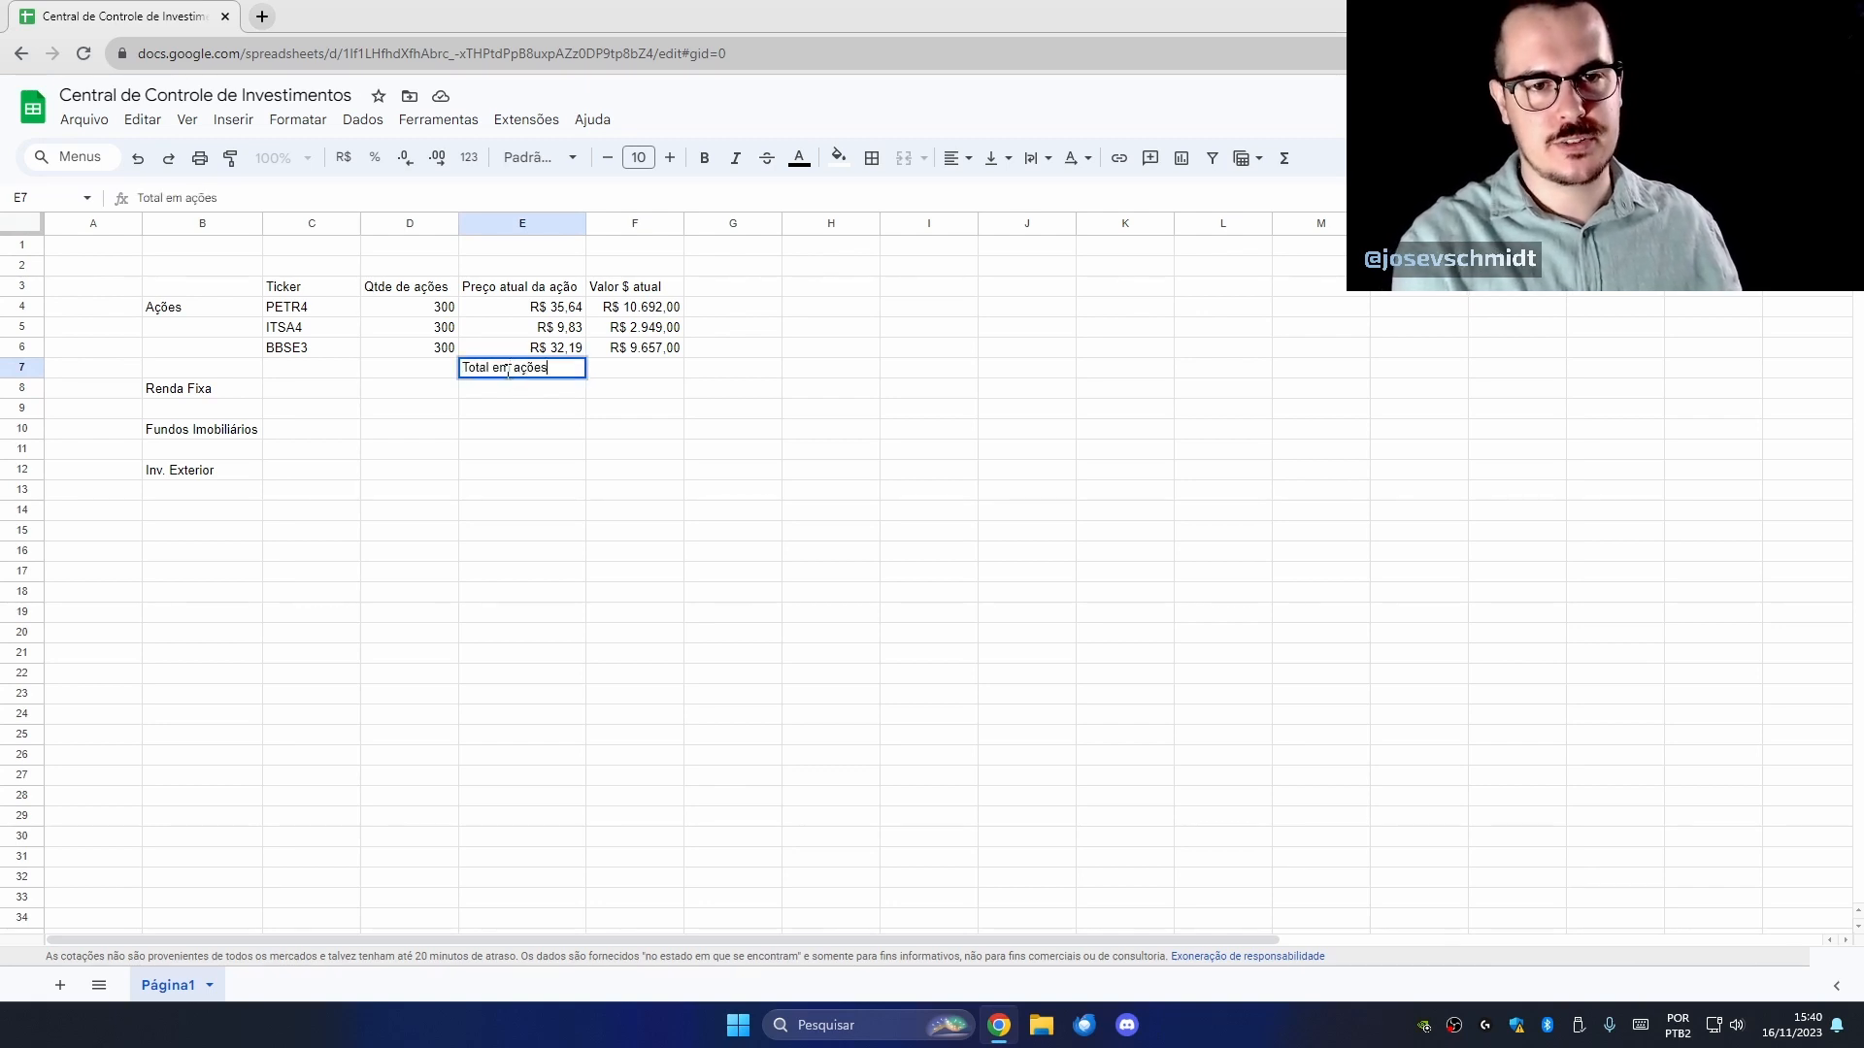
key("Tab")
type("=")
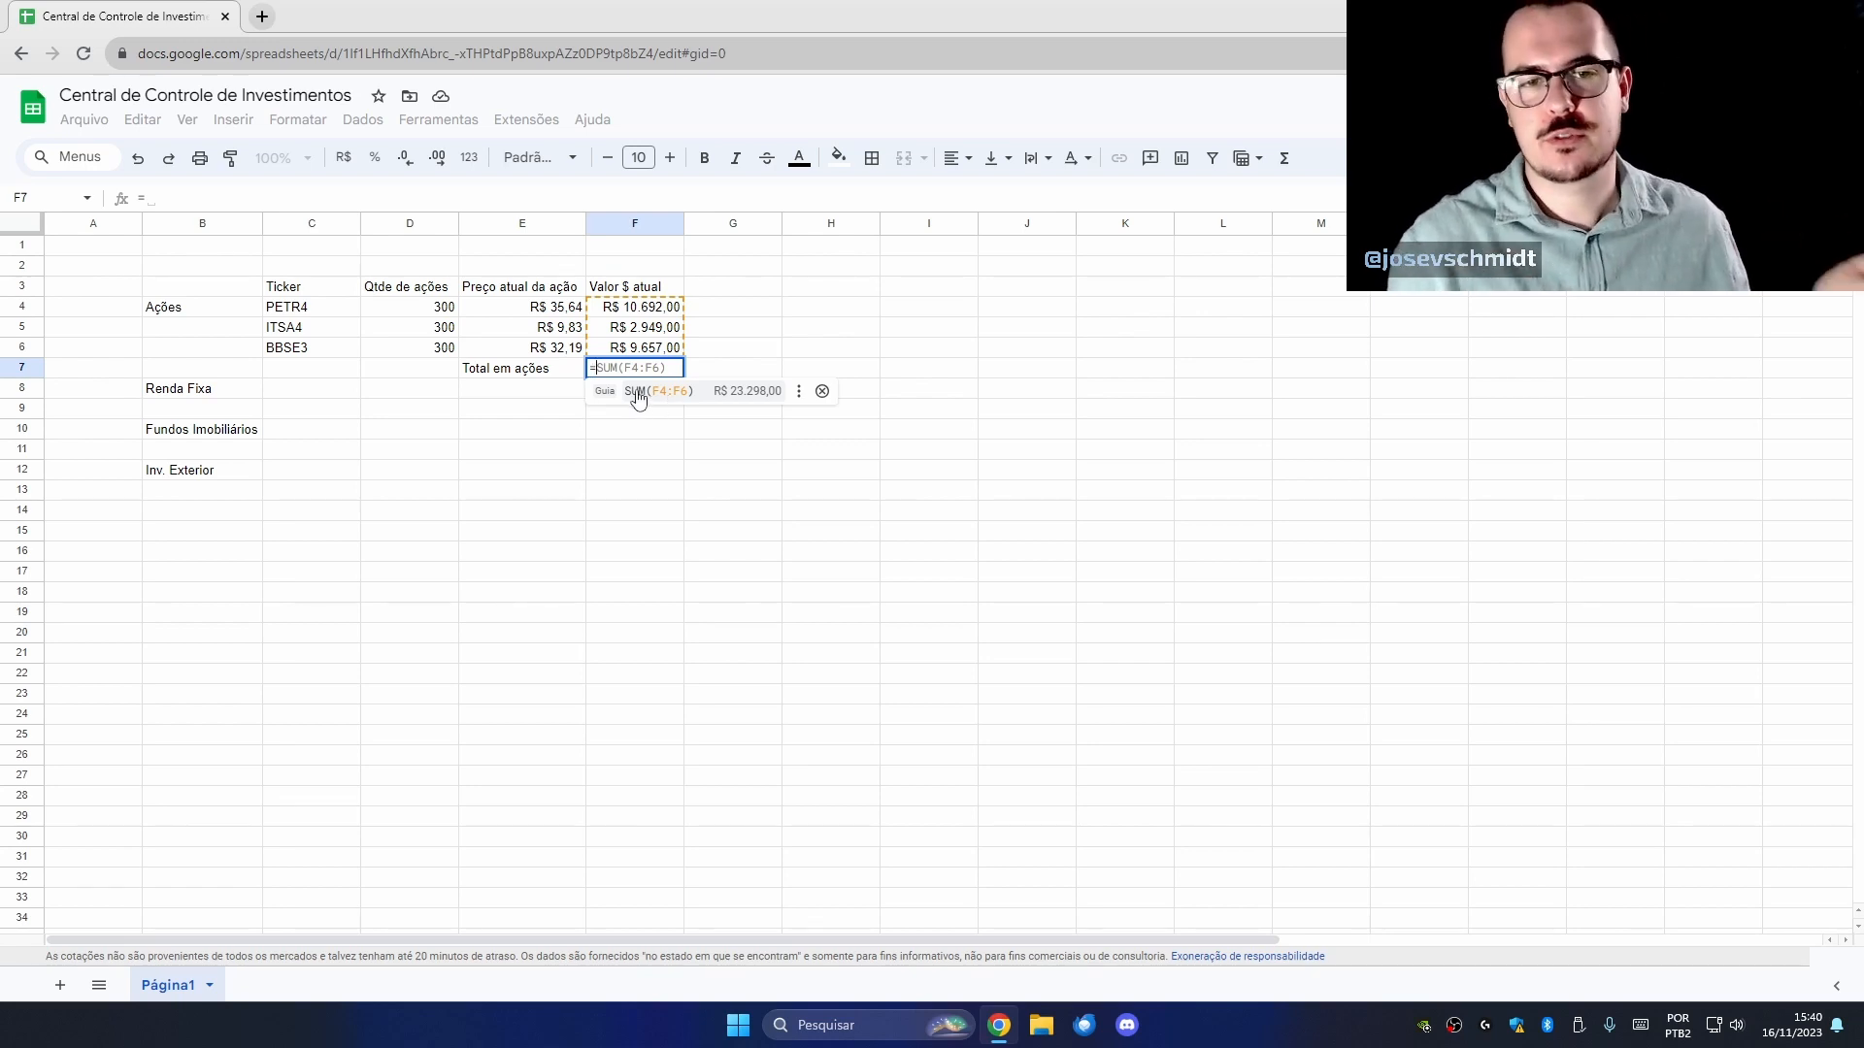
left_click(683, 398)
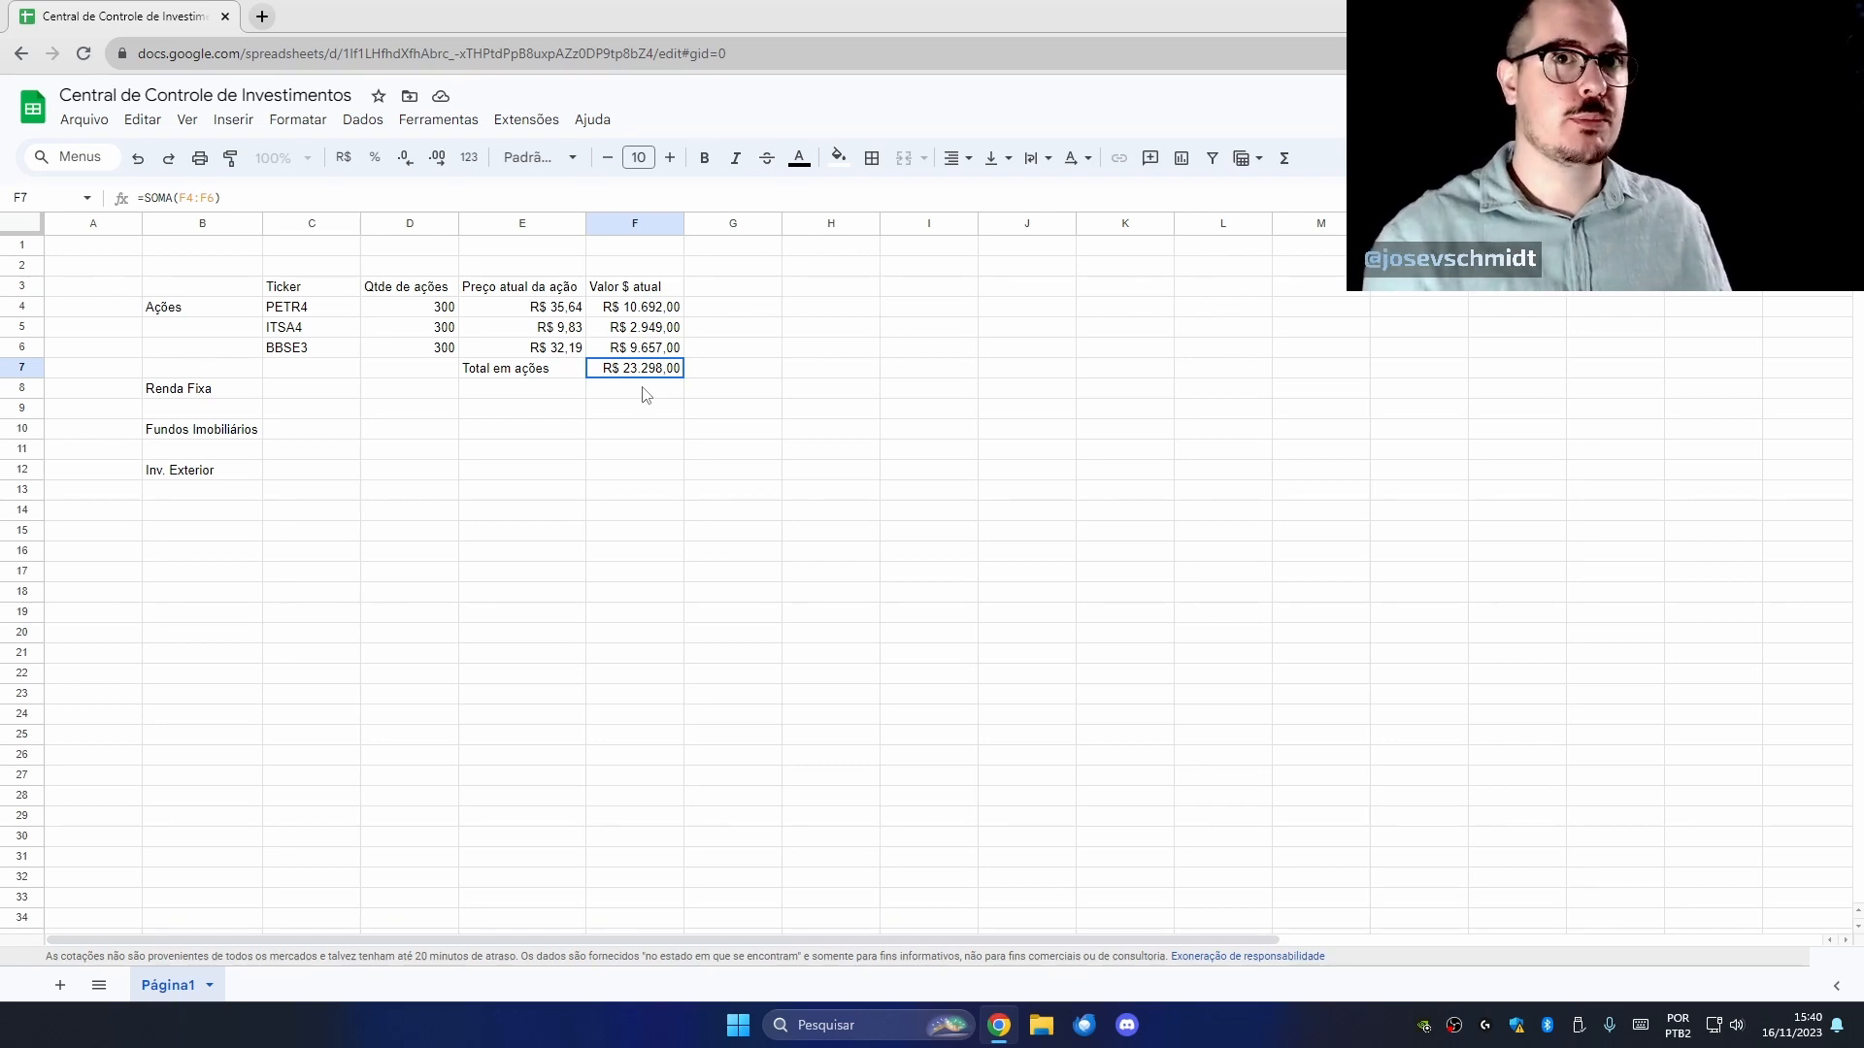
left_click(429, 310)
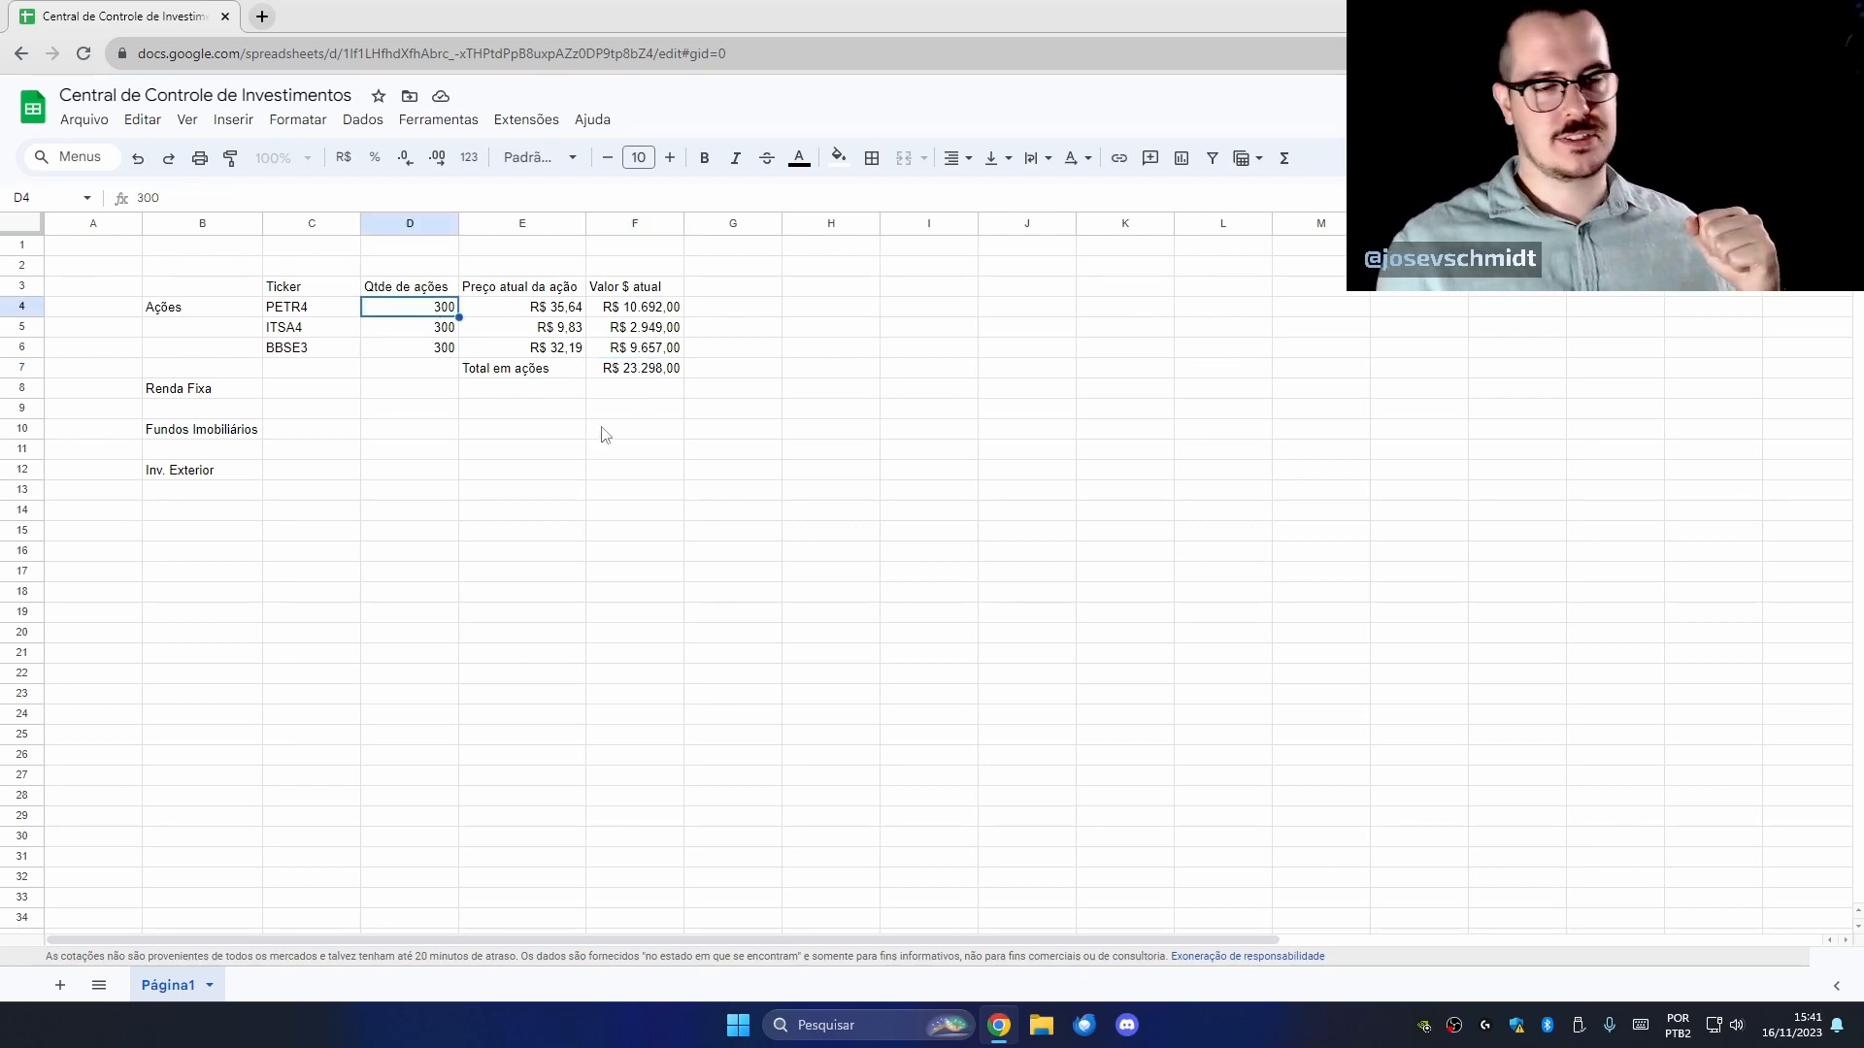
left_click(435, 332)
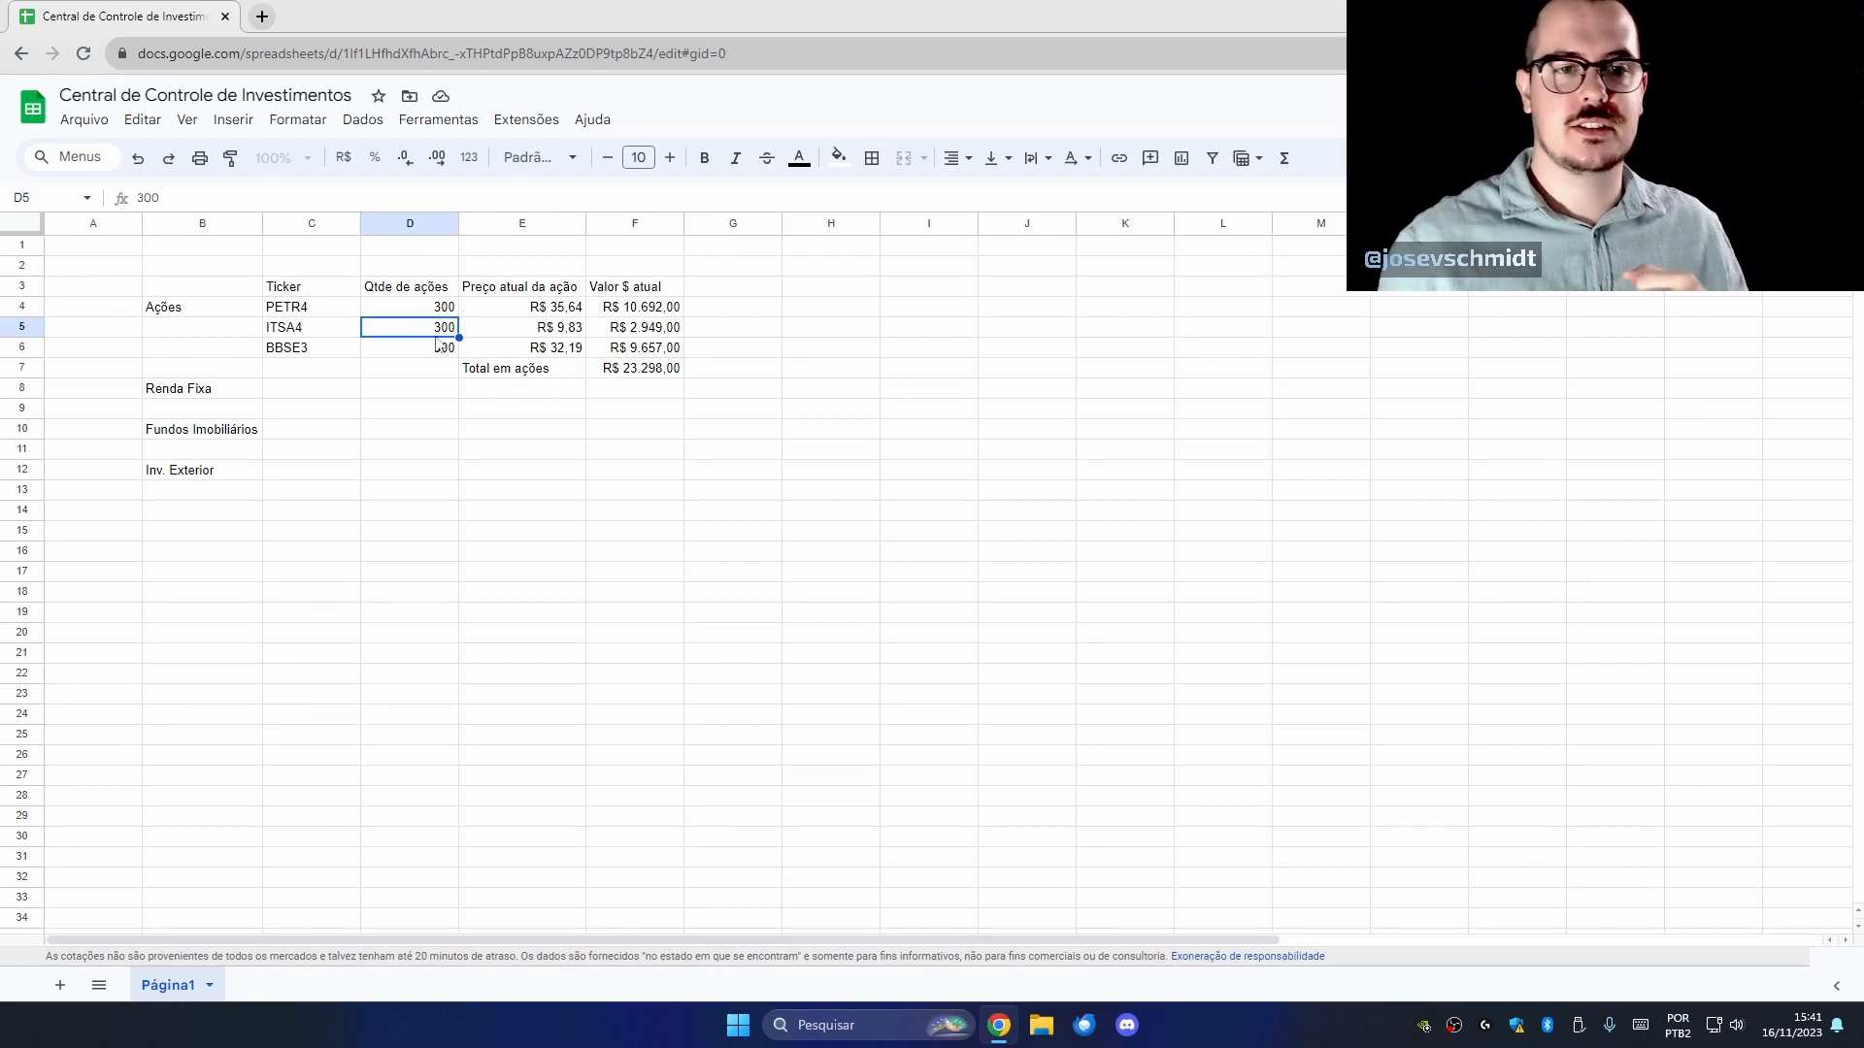
left_click(440, 309)
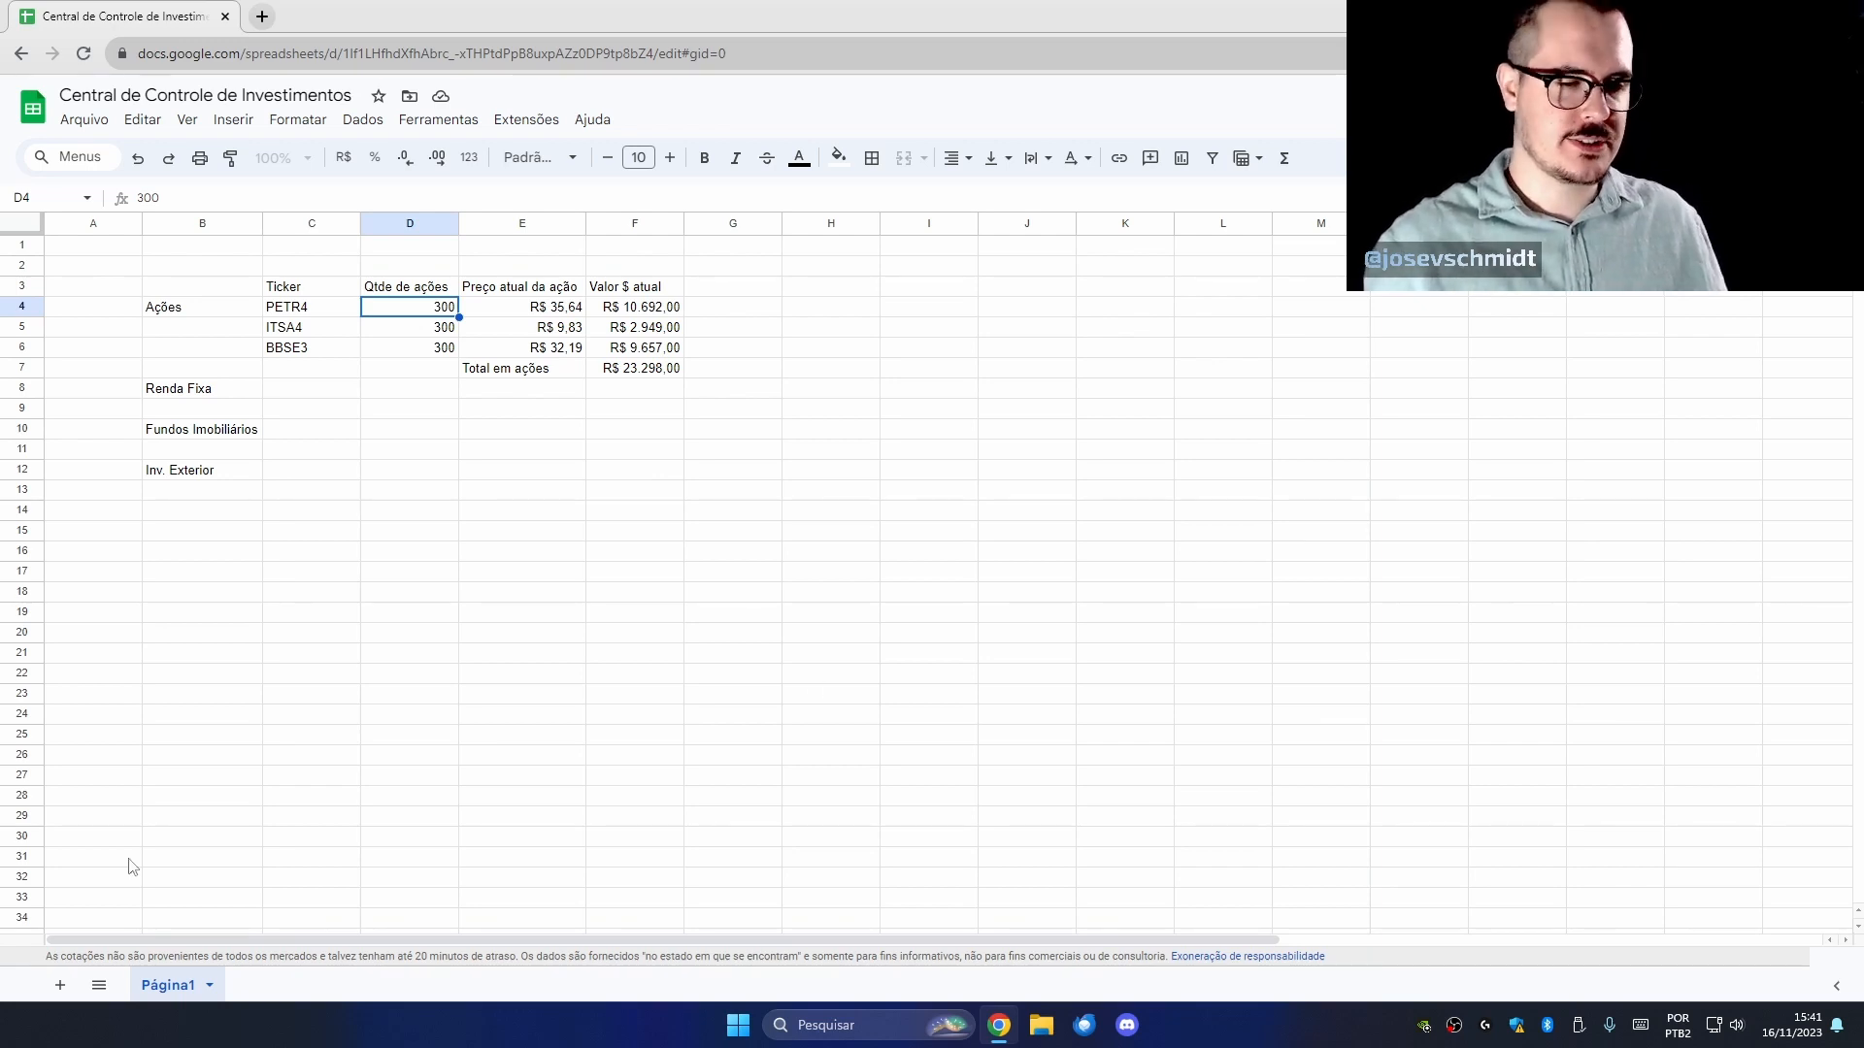
Rename the Página1 sheet to 'Central de Controle'.
double_click(168, 986)
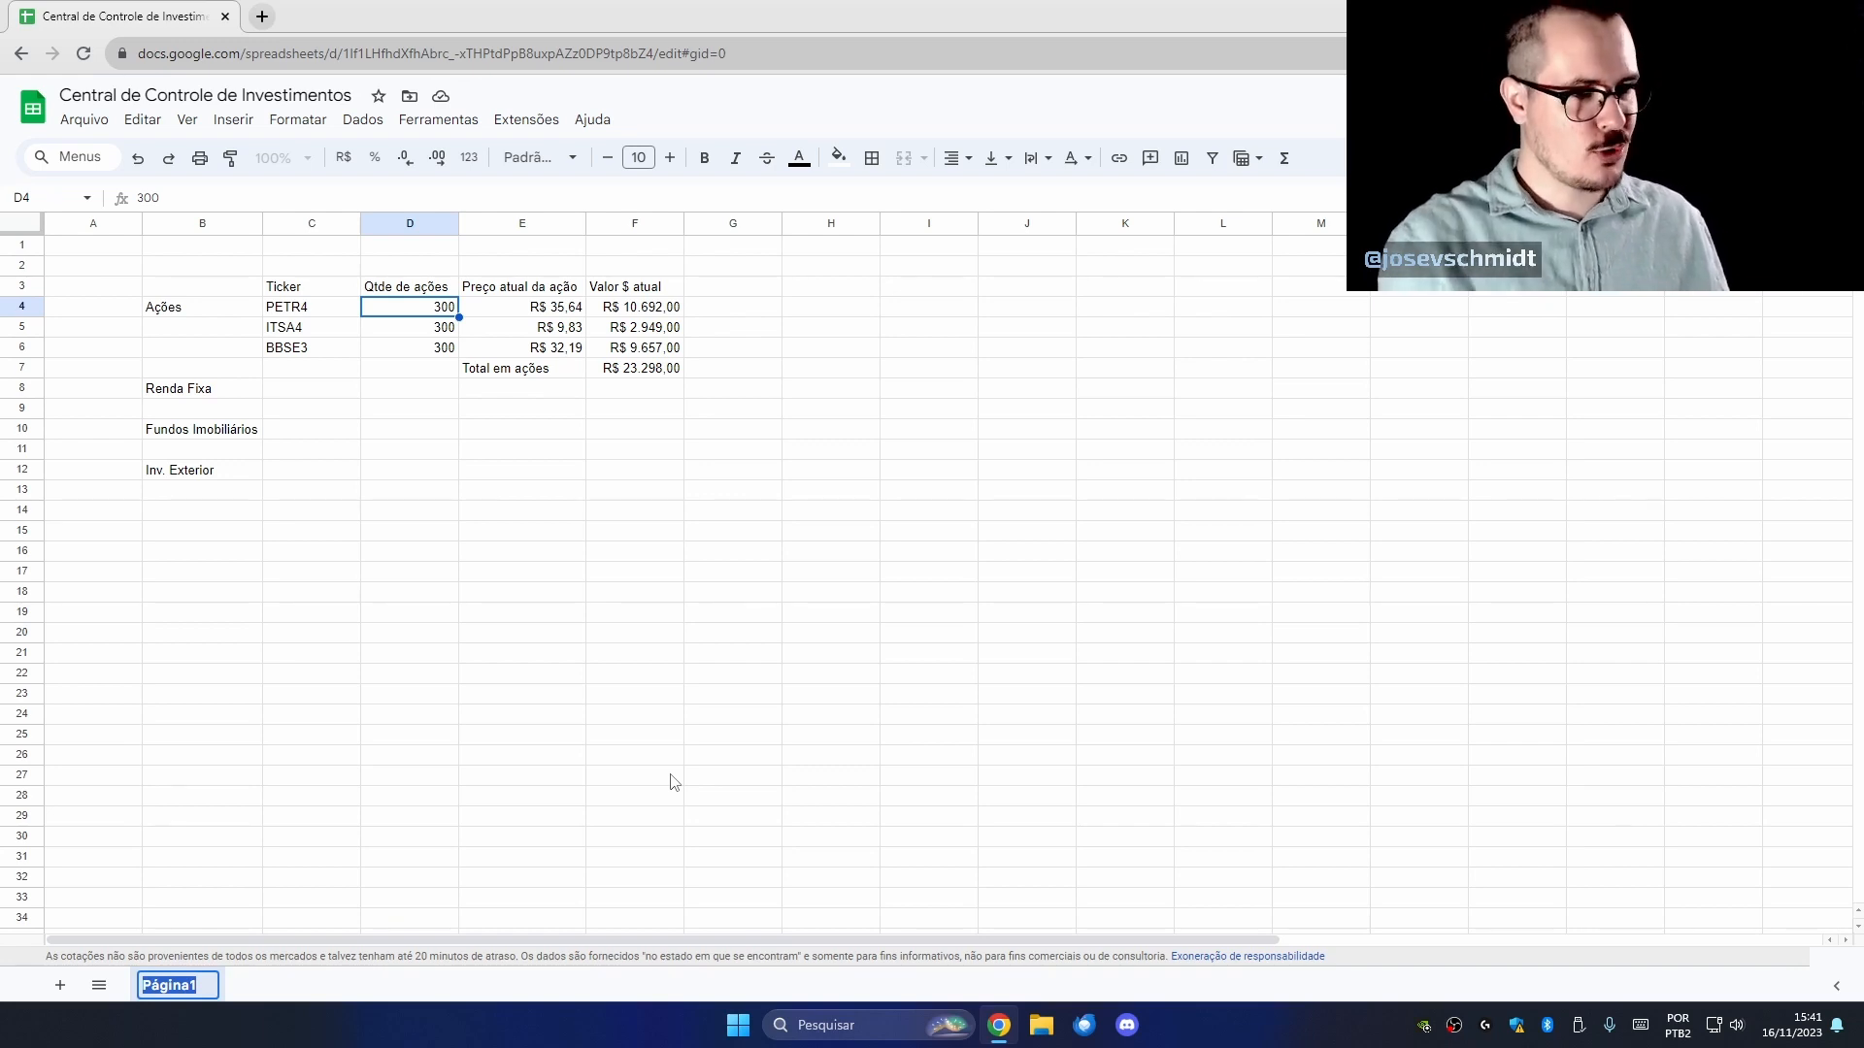
type("Centra")
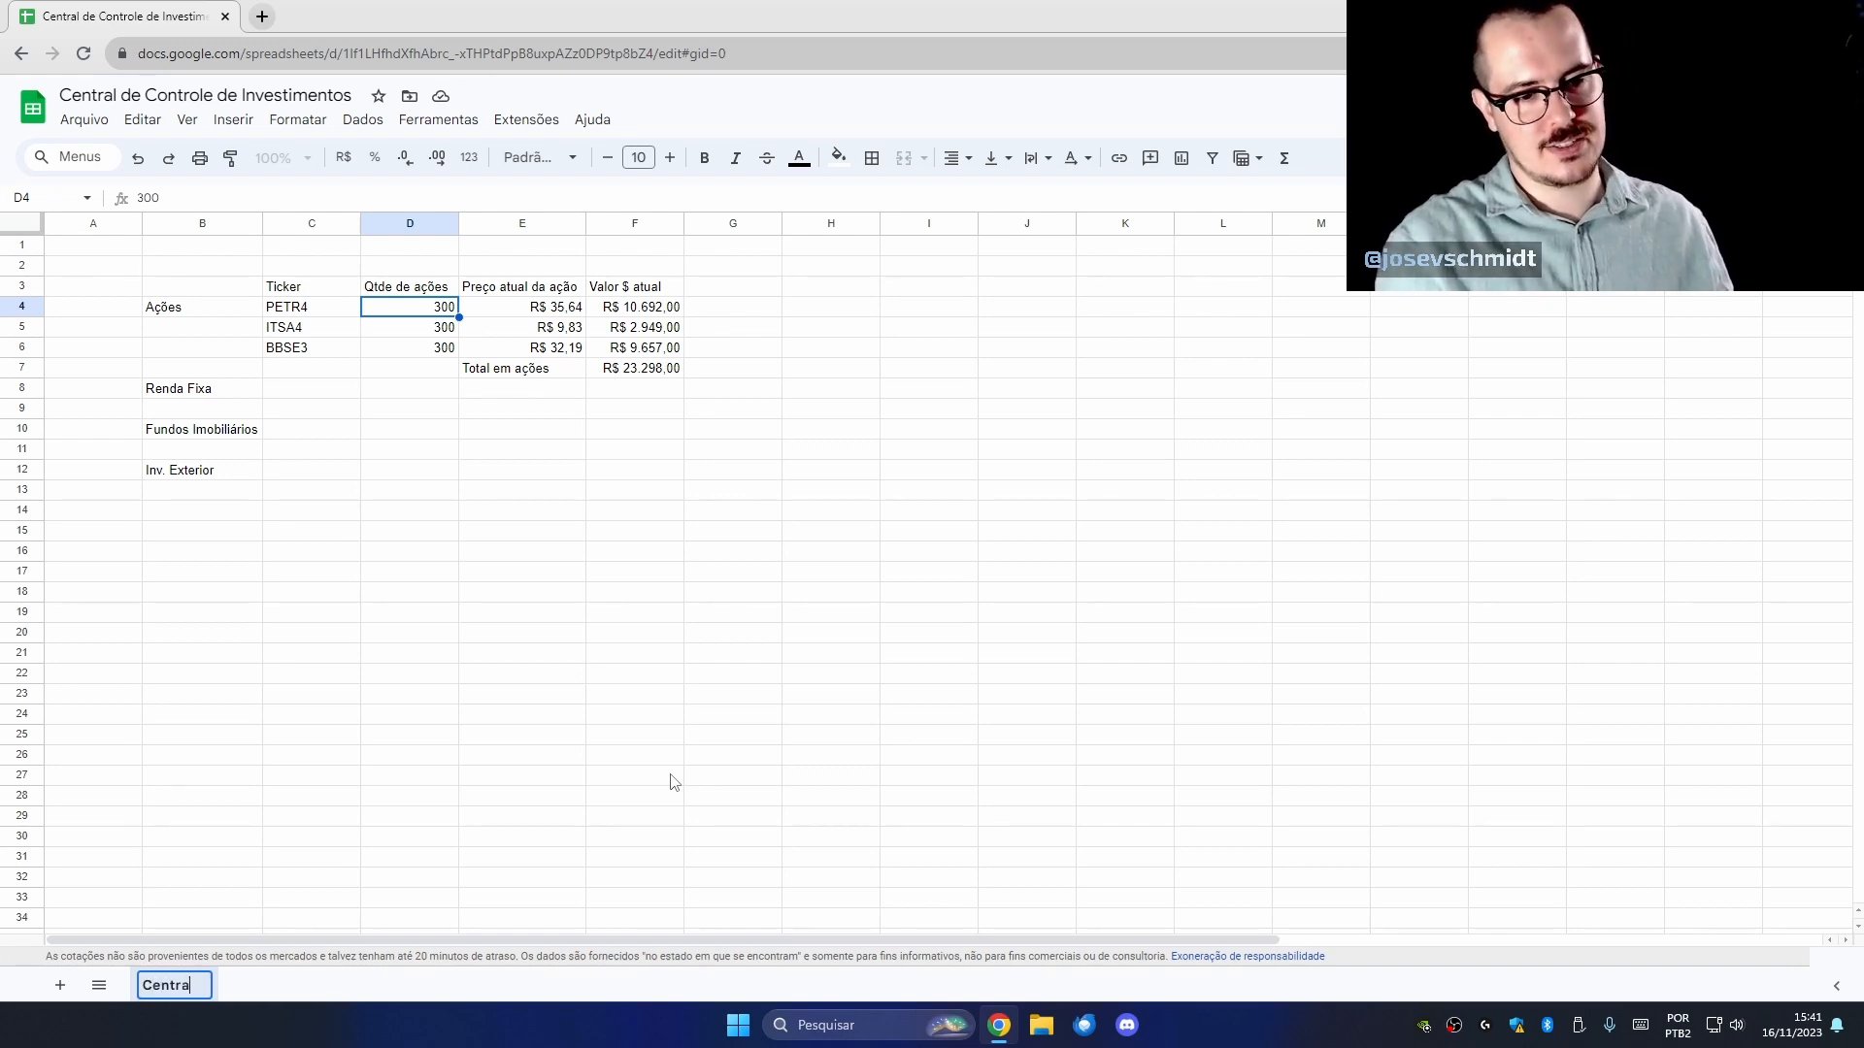
type("l de Controle")
key("Return")
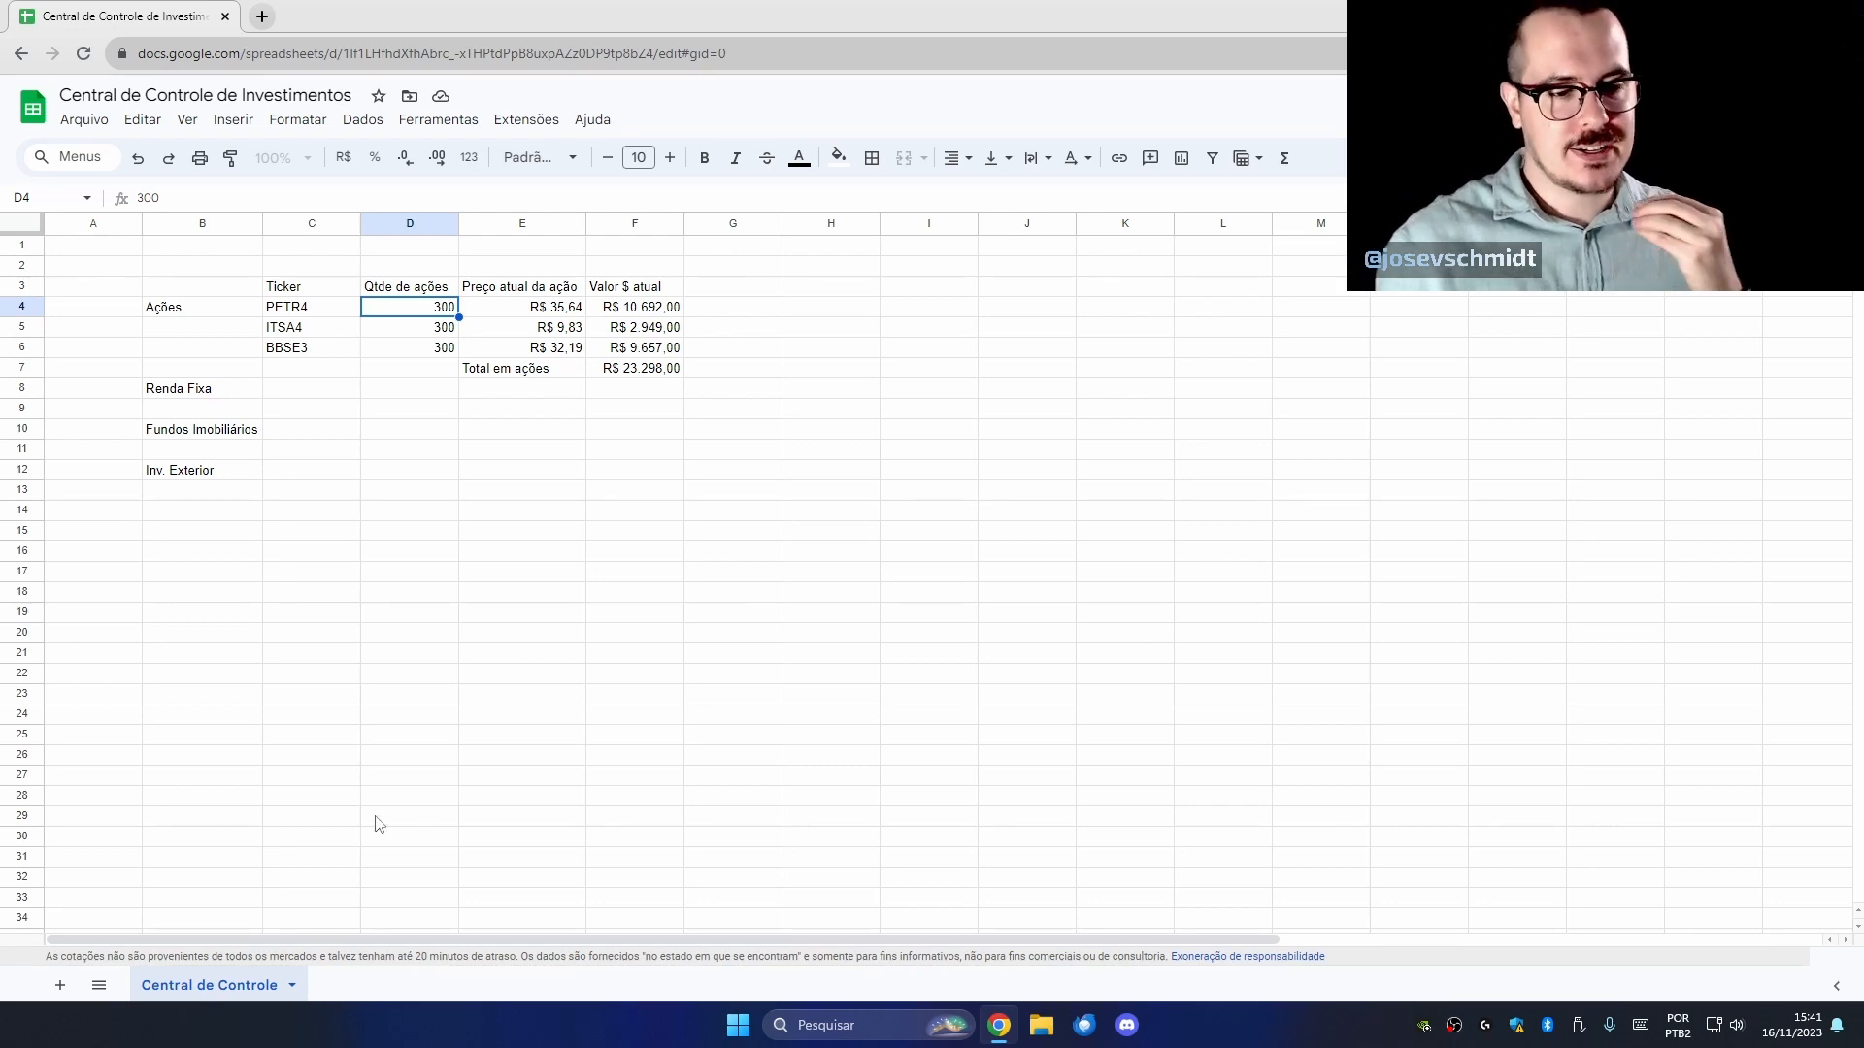
Add a new sheet and name it 'Controle Ações'.
left_click(59, 986)
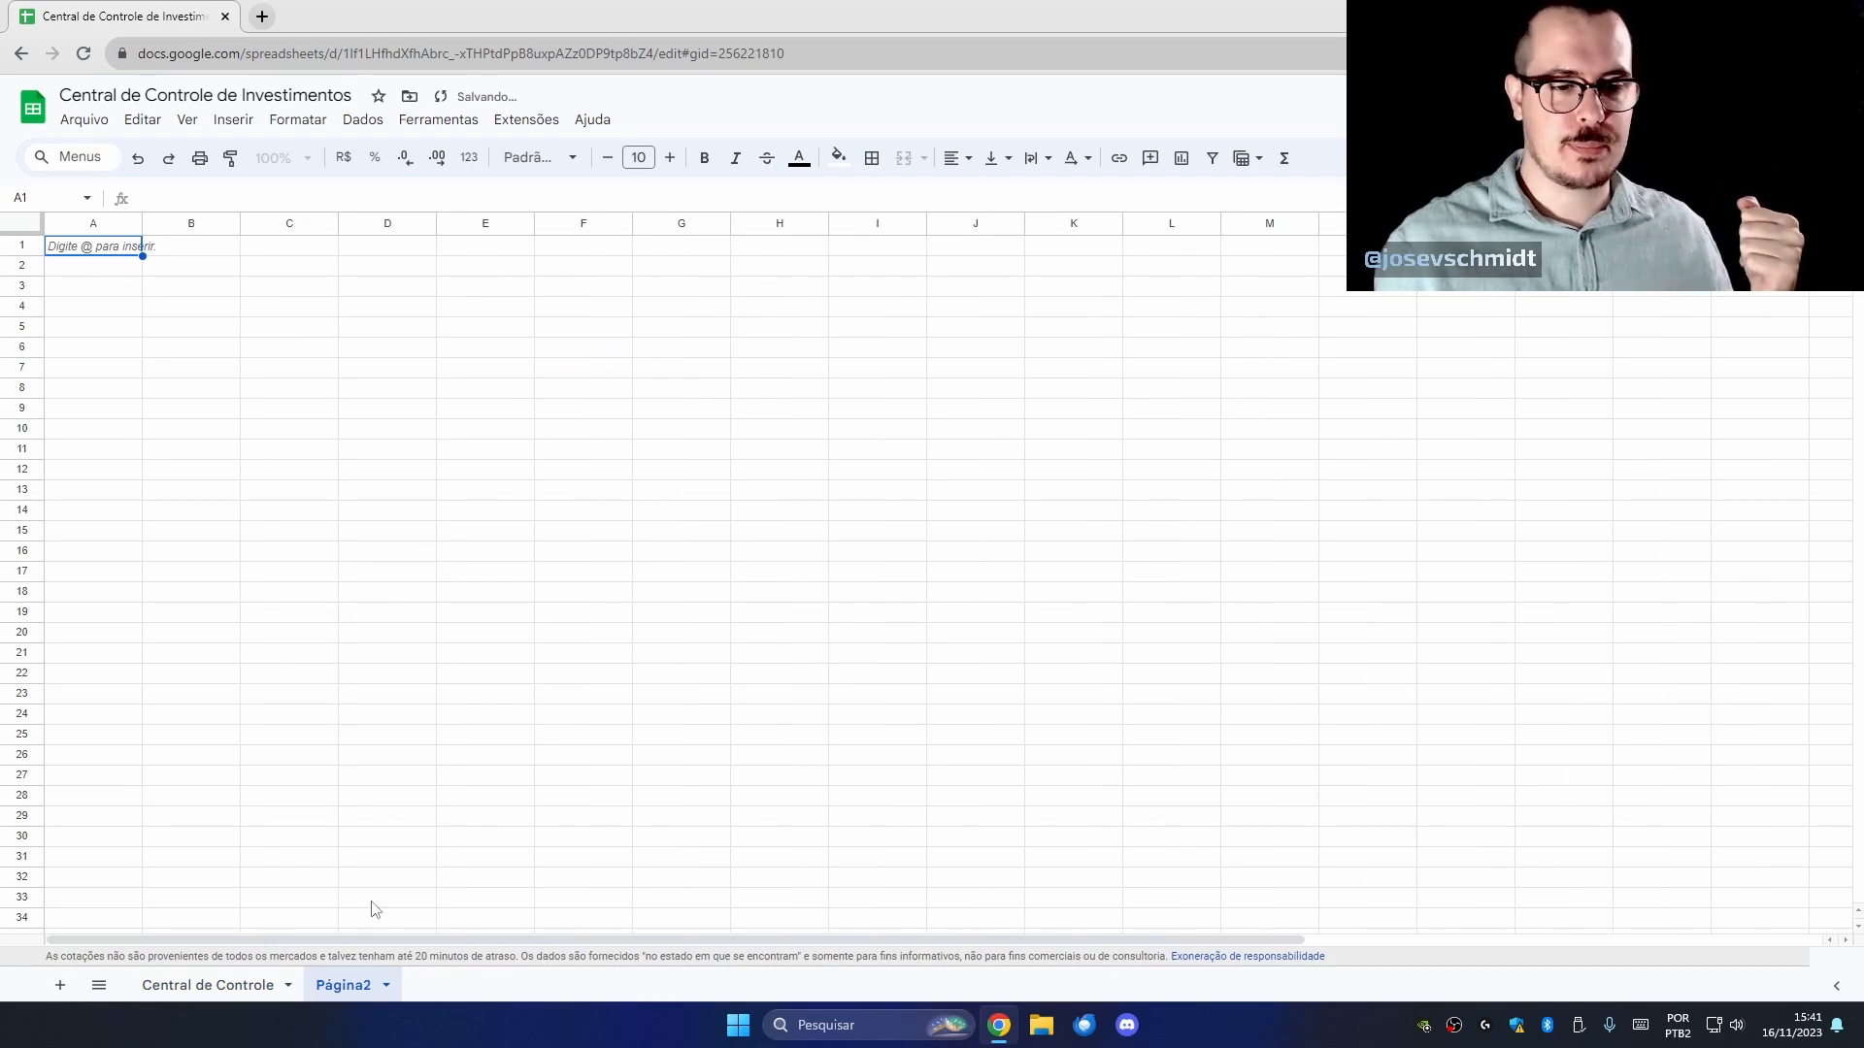
double_click(345, 985)
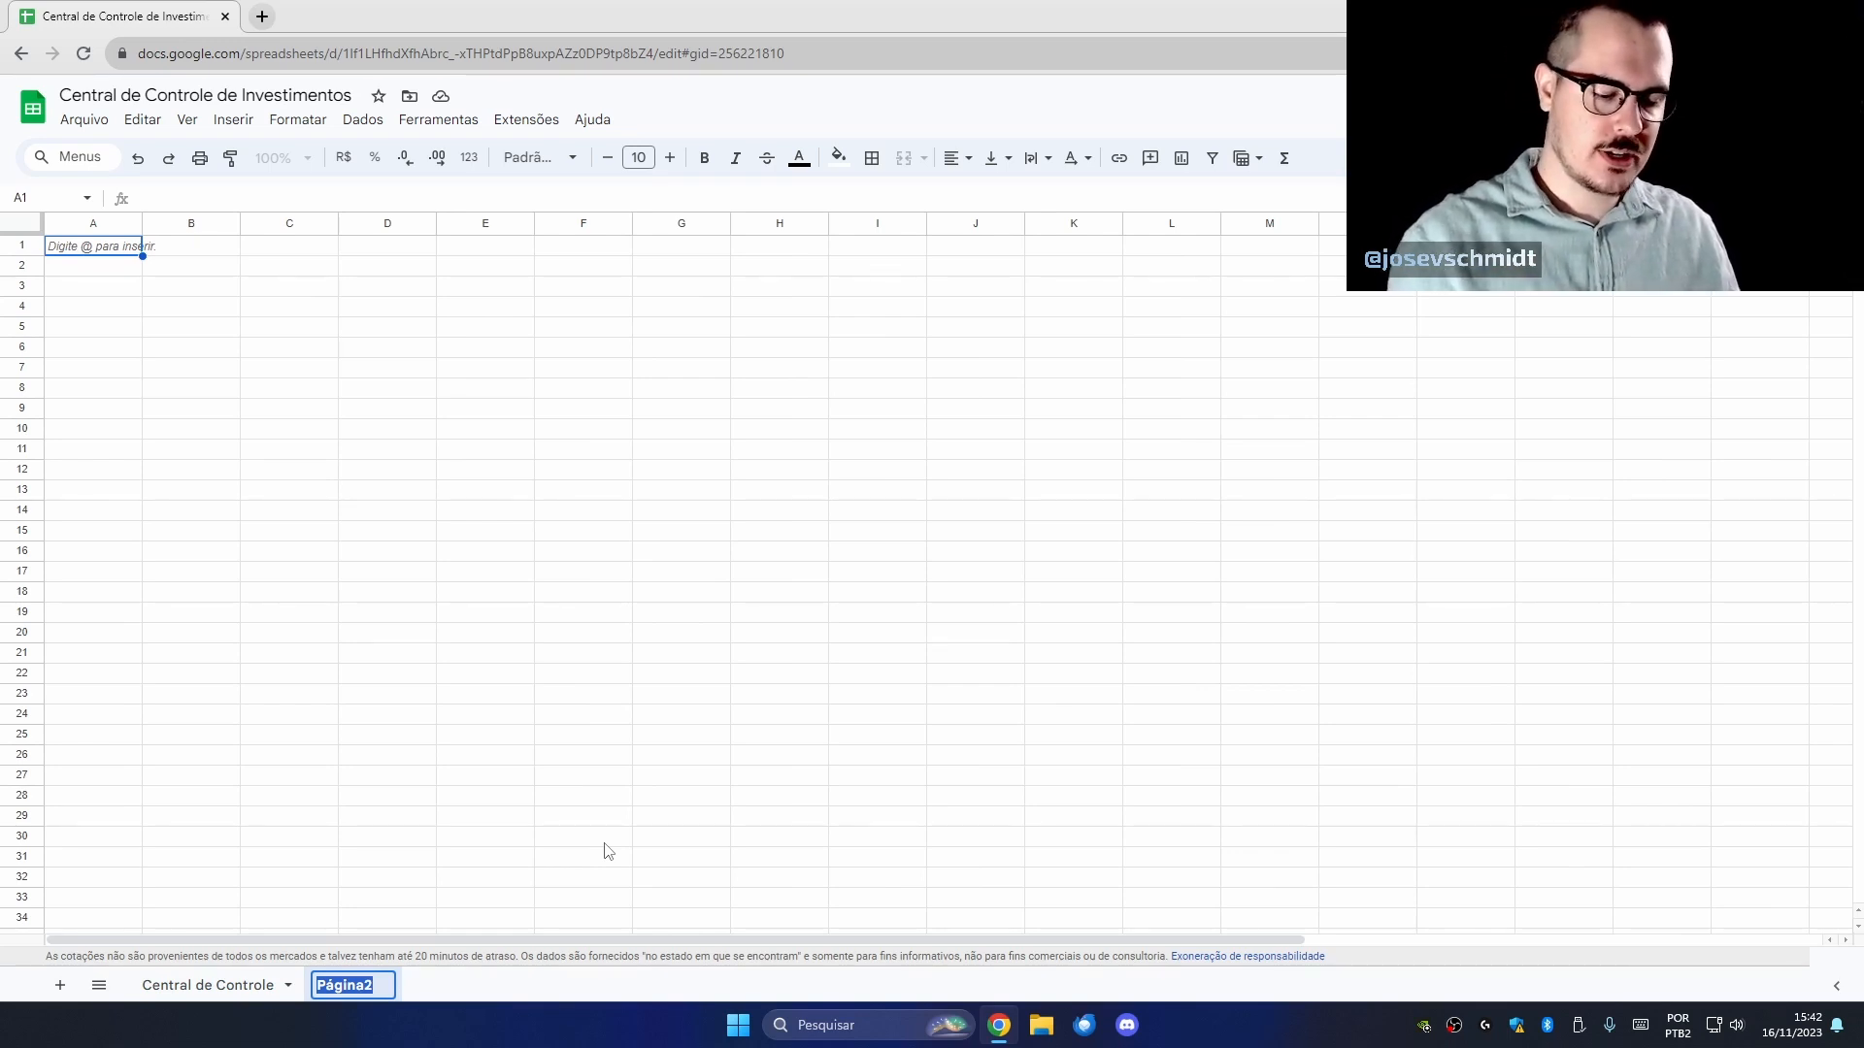
type("Controle Ac")
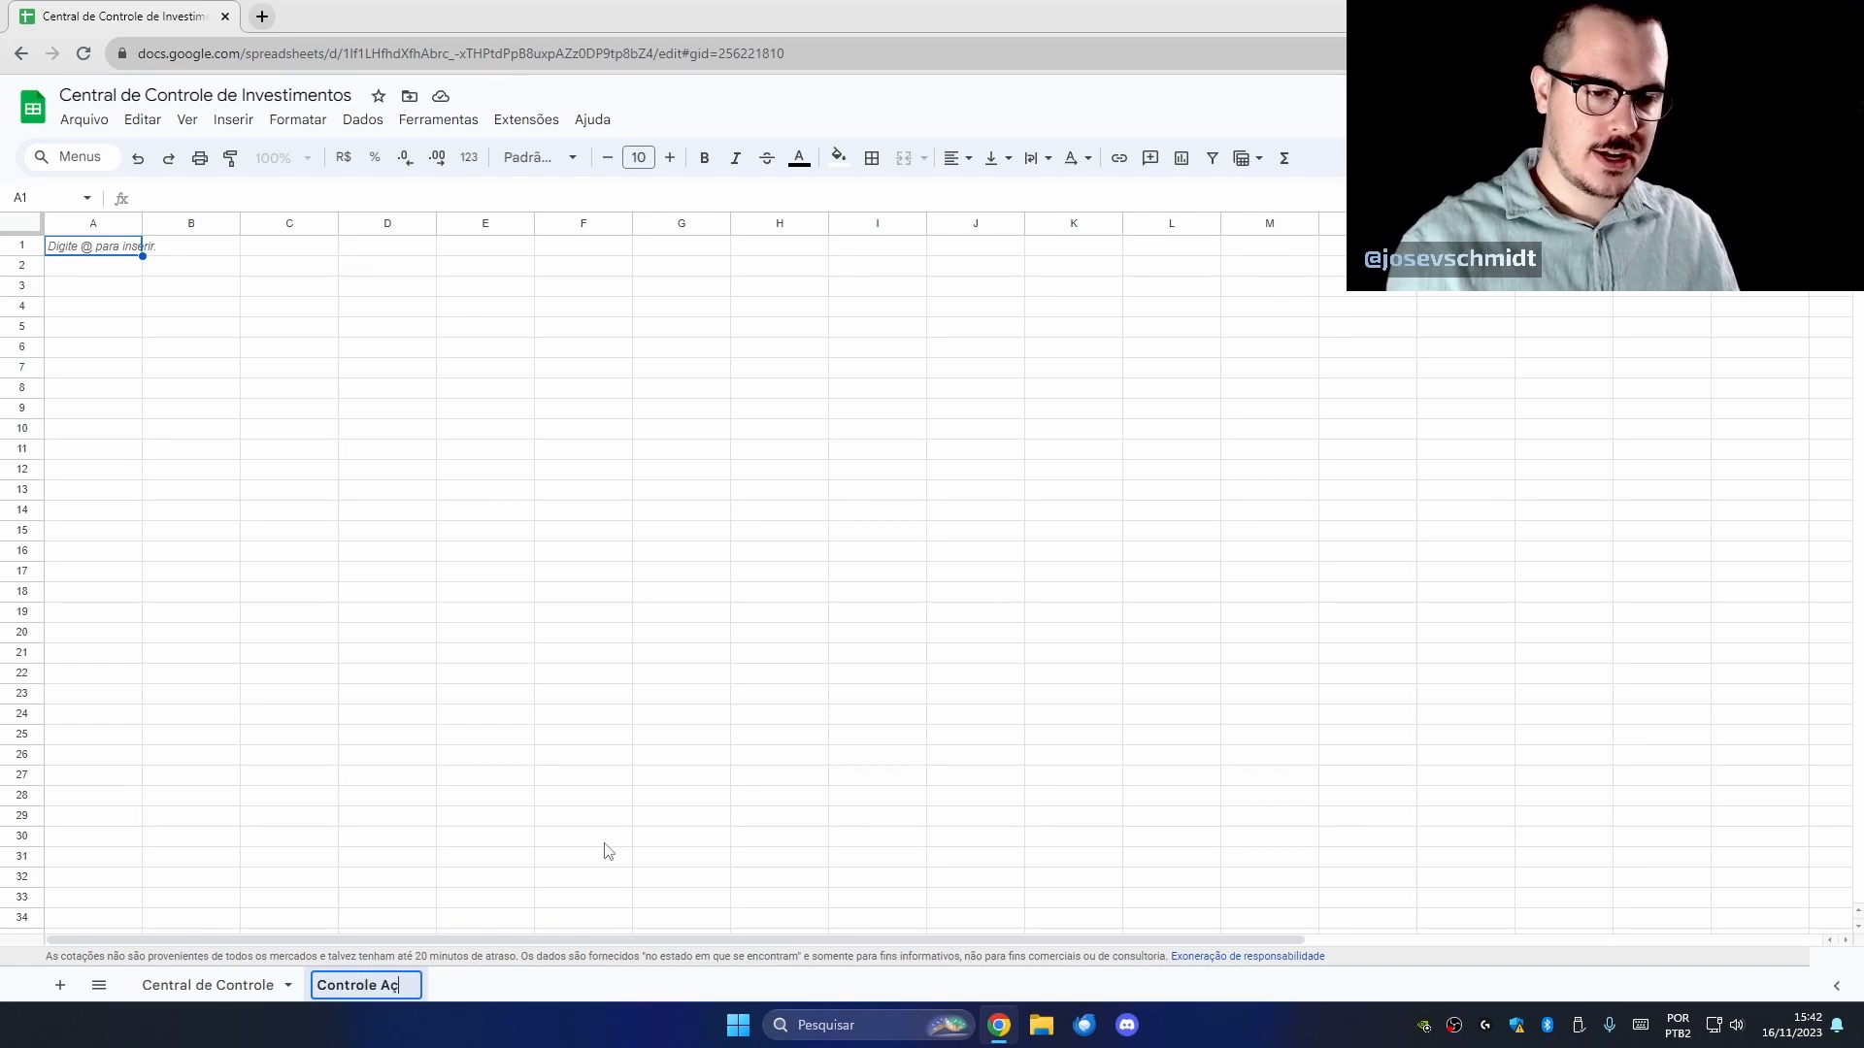
type("ões")
key("Return")
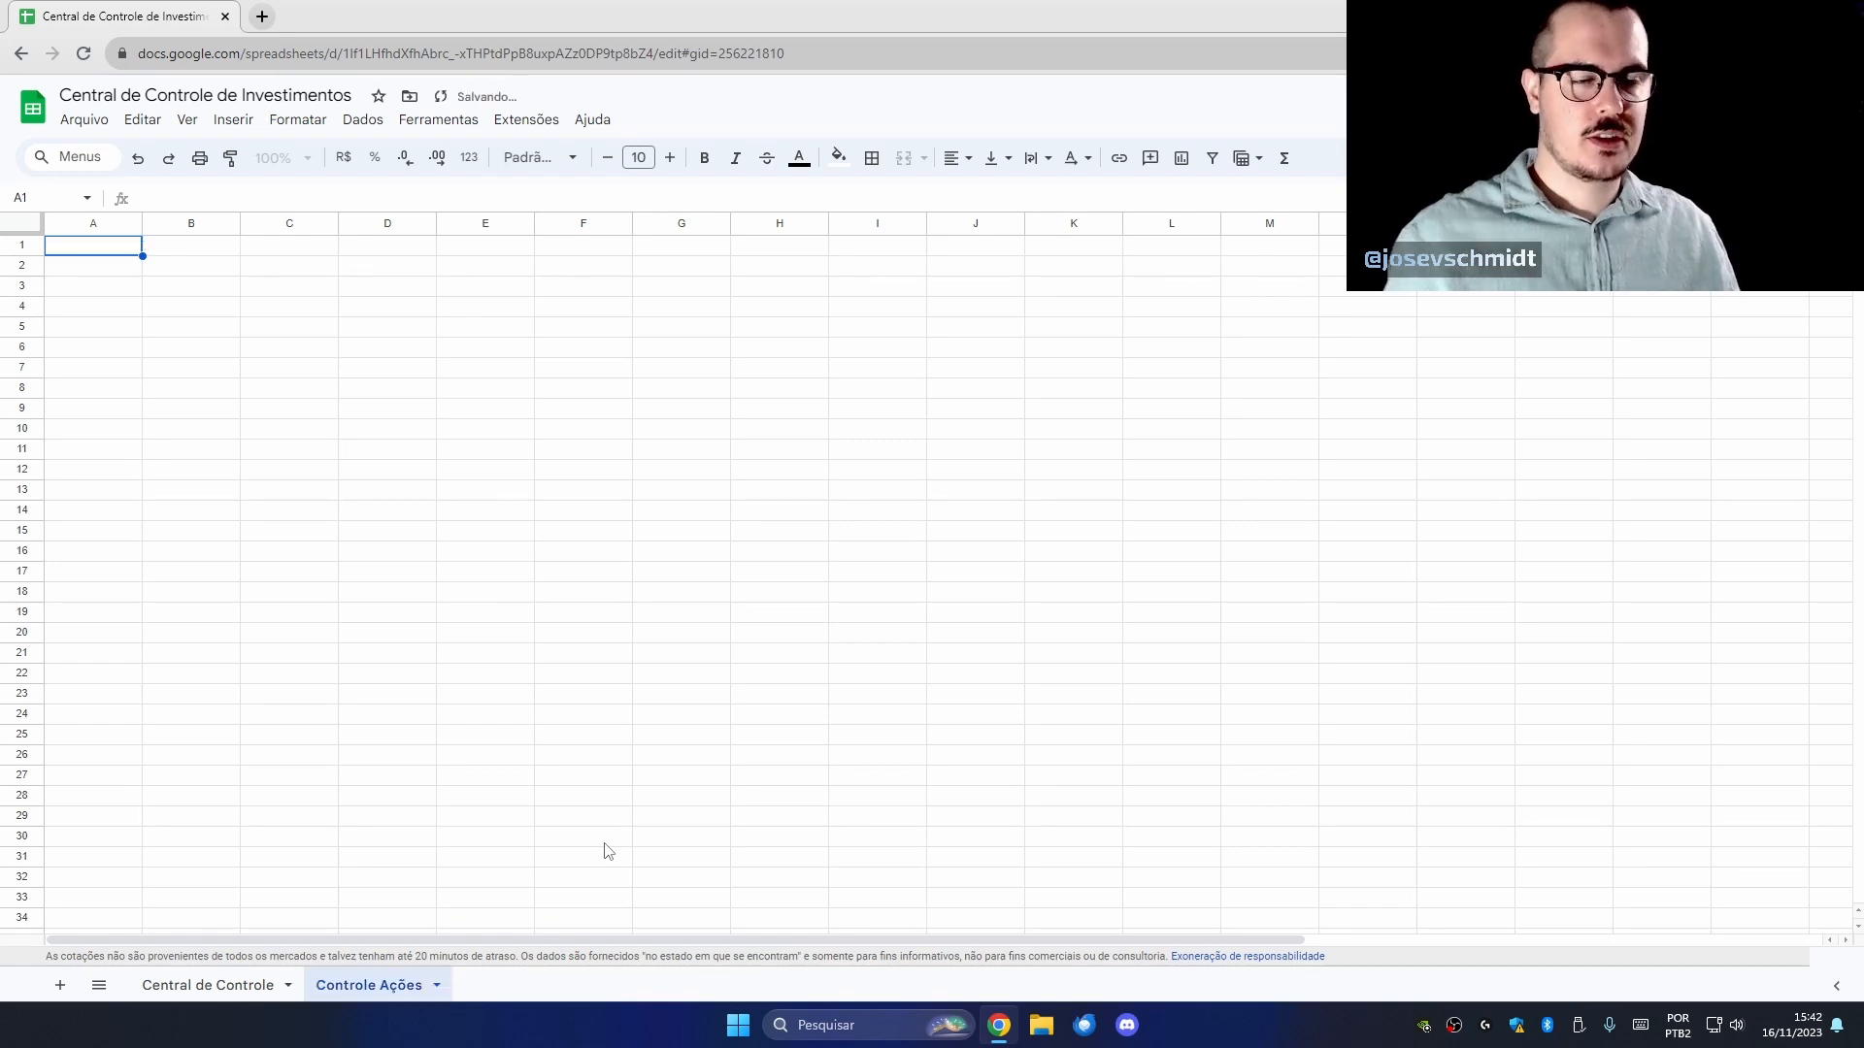
Type the headers Data in B2 and Ticker in C2.
left_click(228, 280)
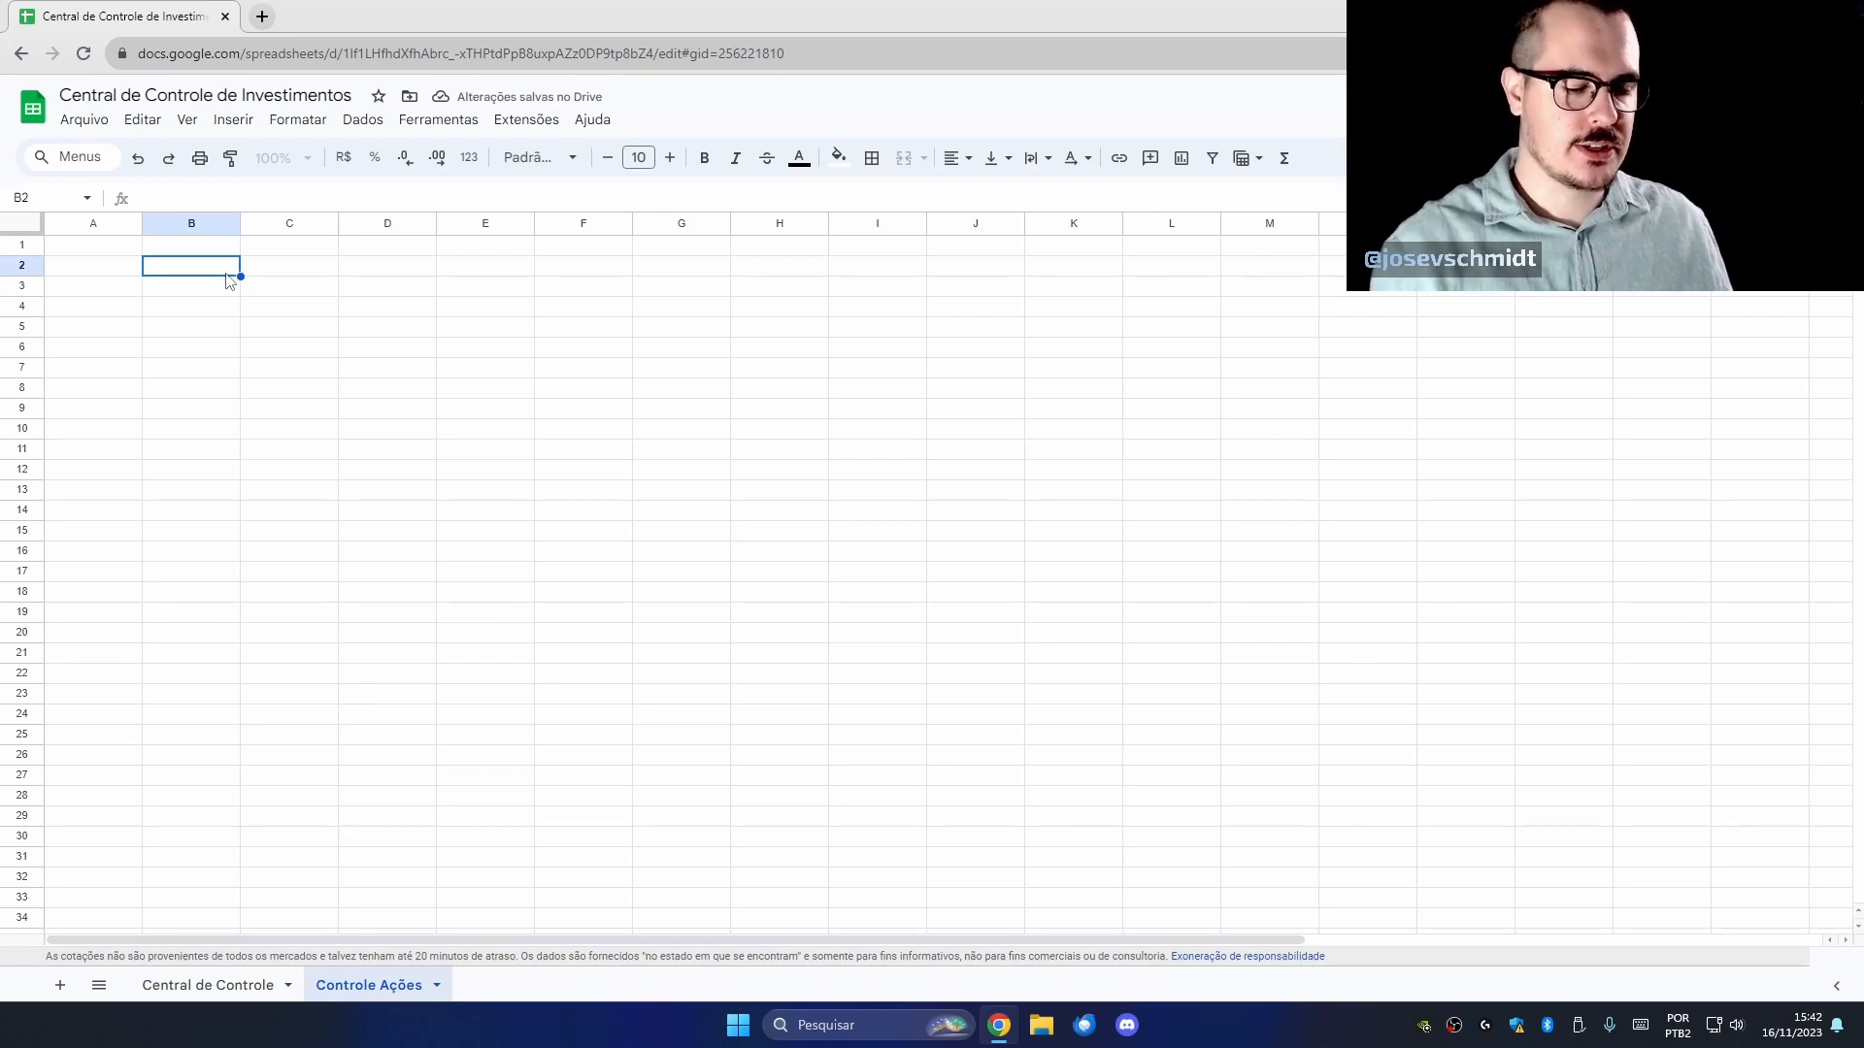
type("Data")
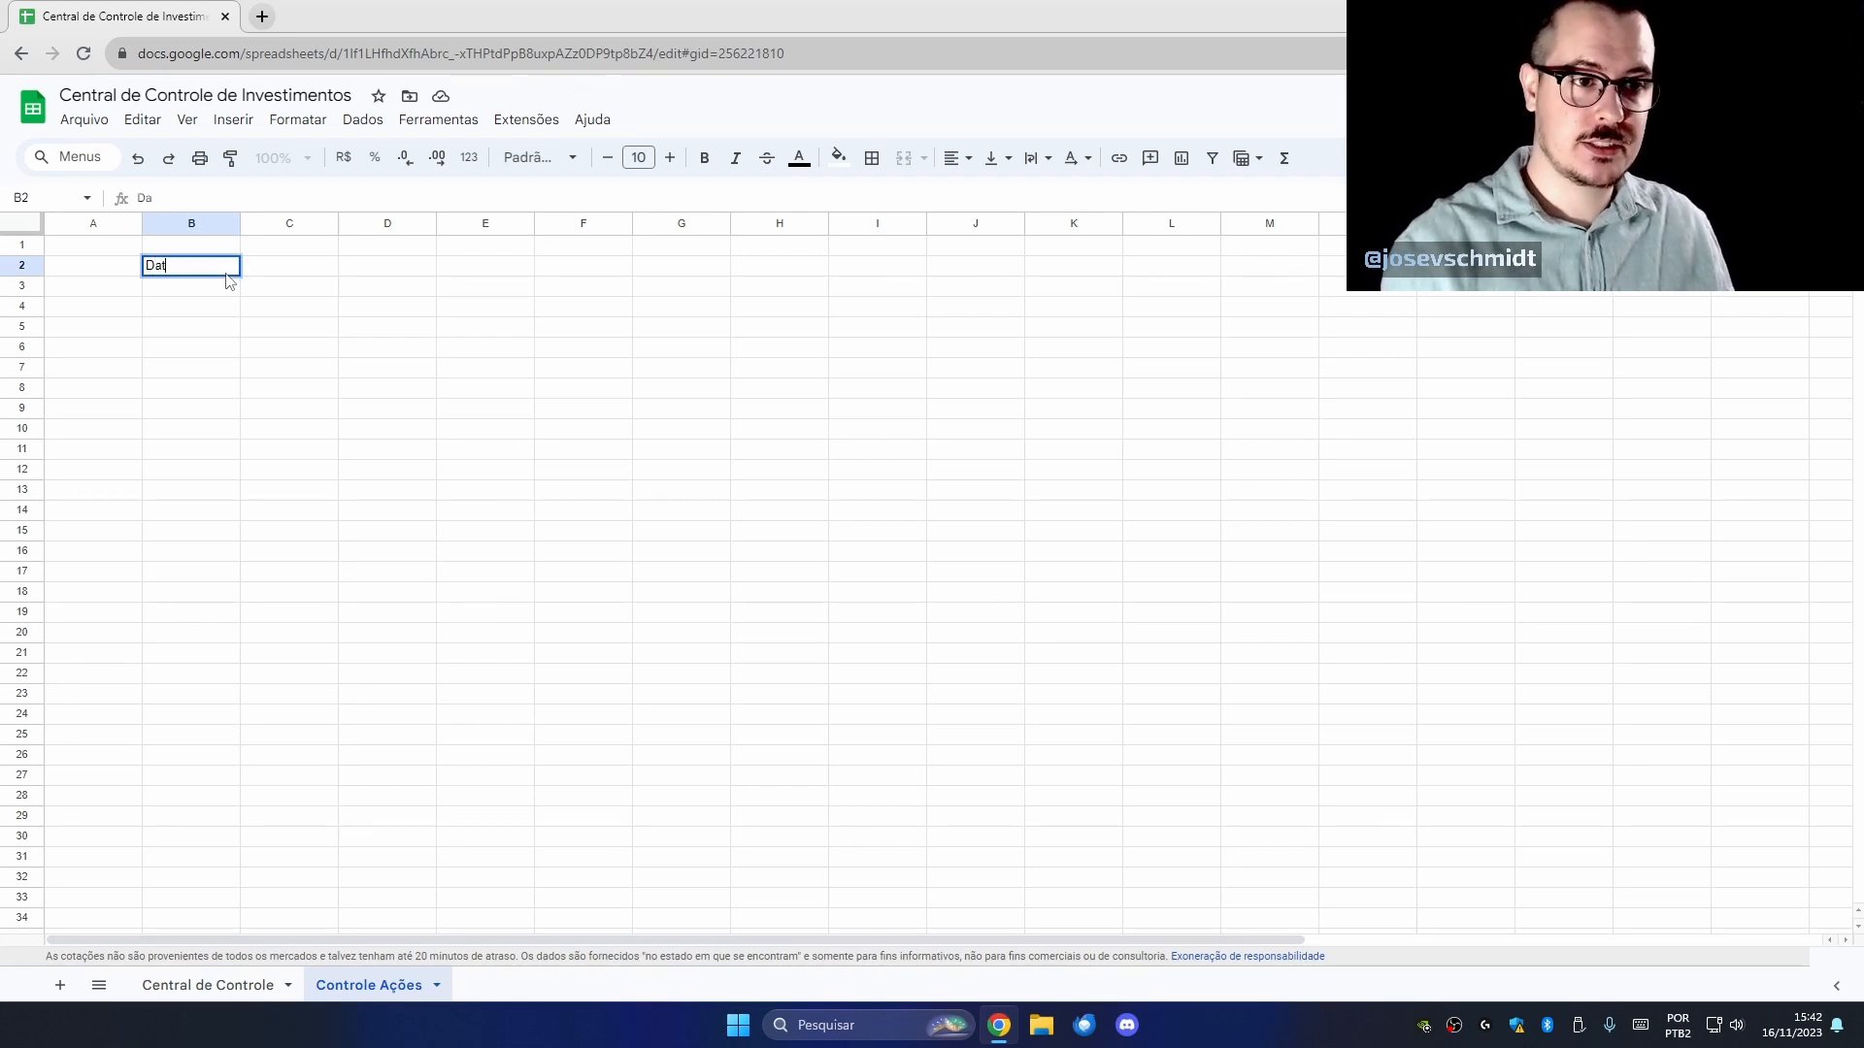
key("Return")
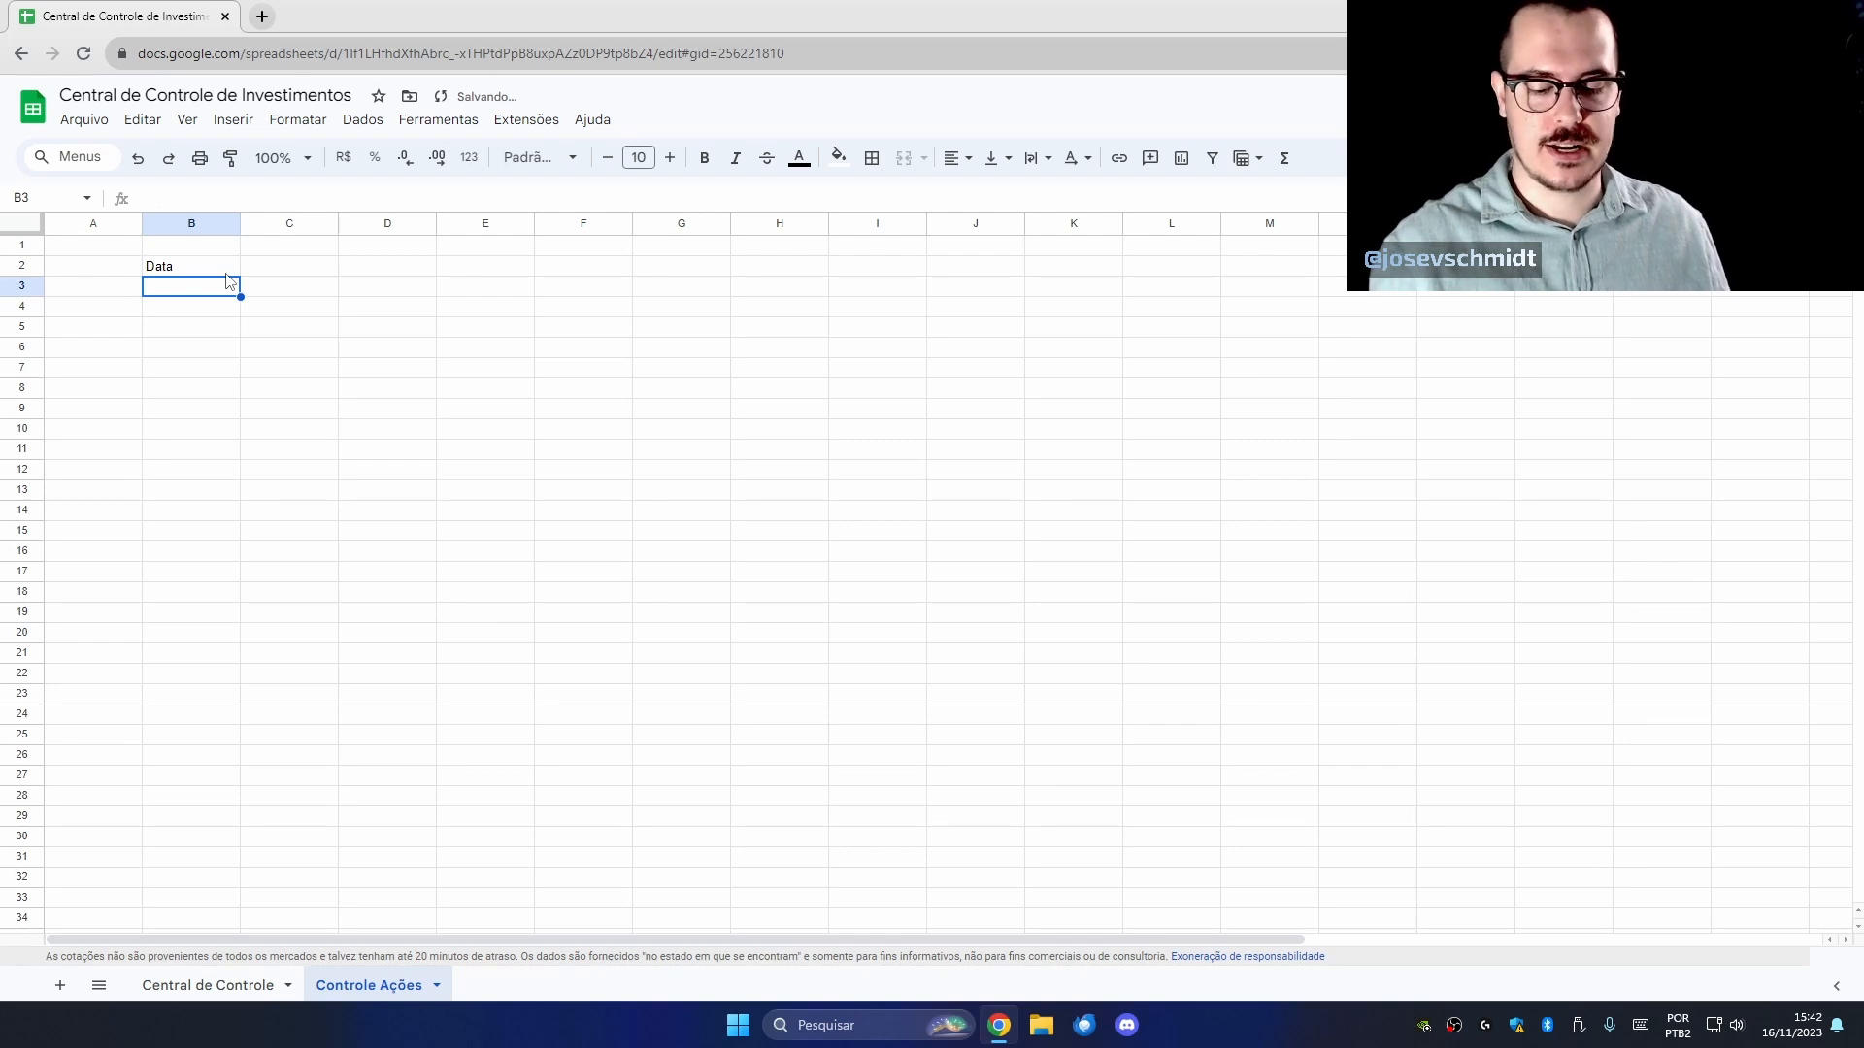
key("Up")
key("Right")
type("Ticker")
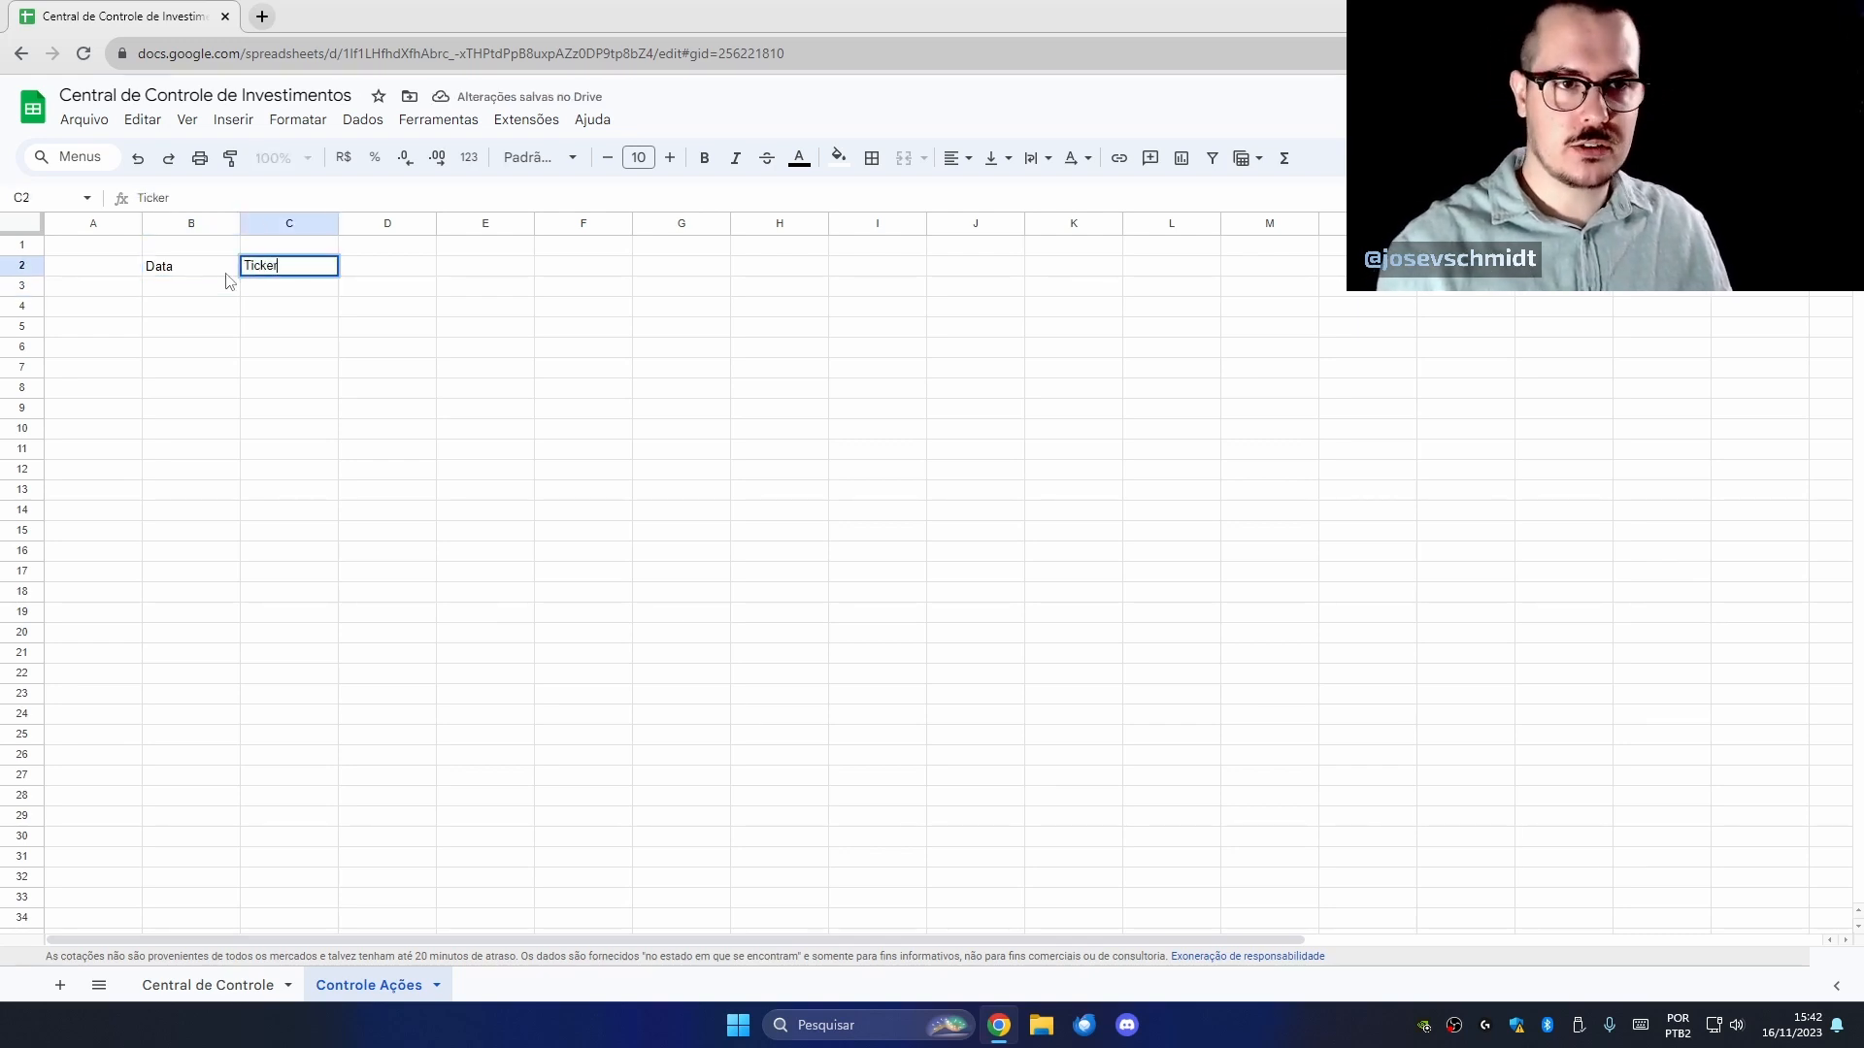
key("Return")
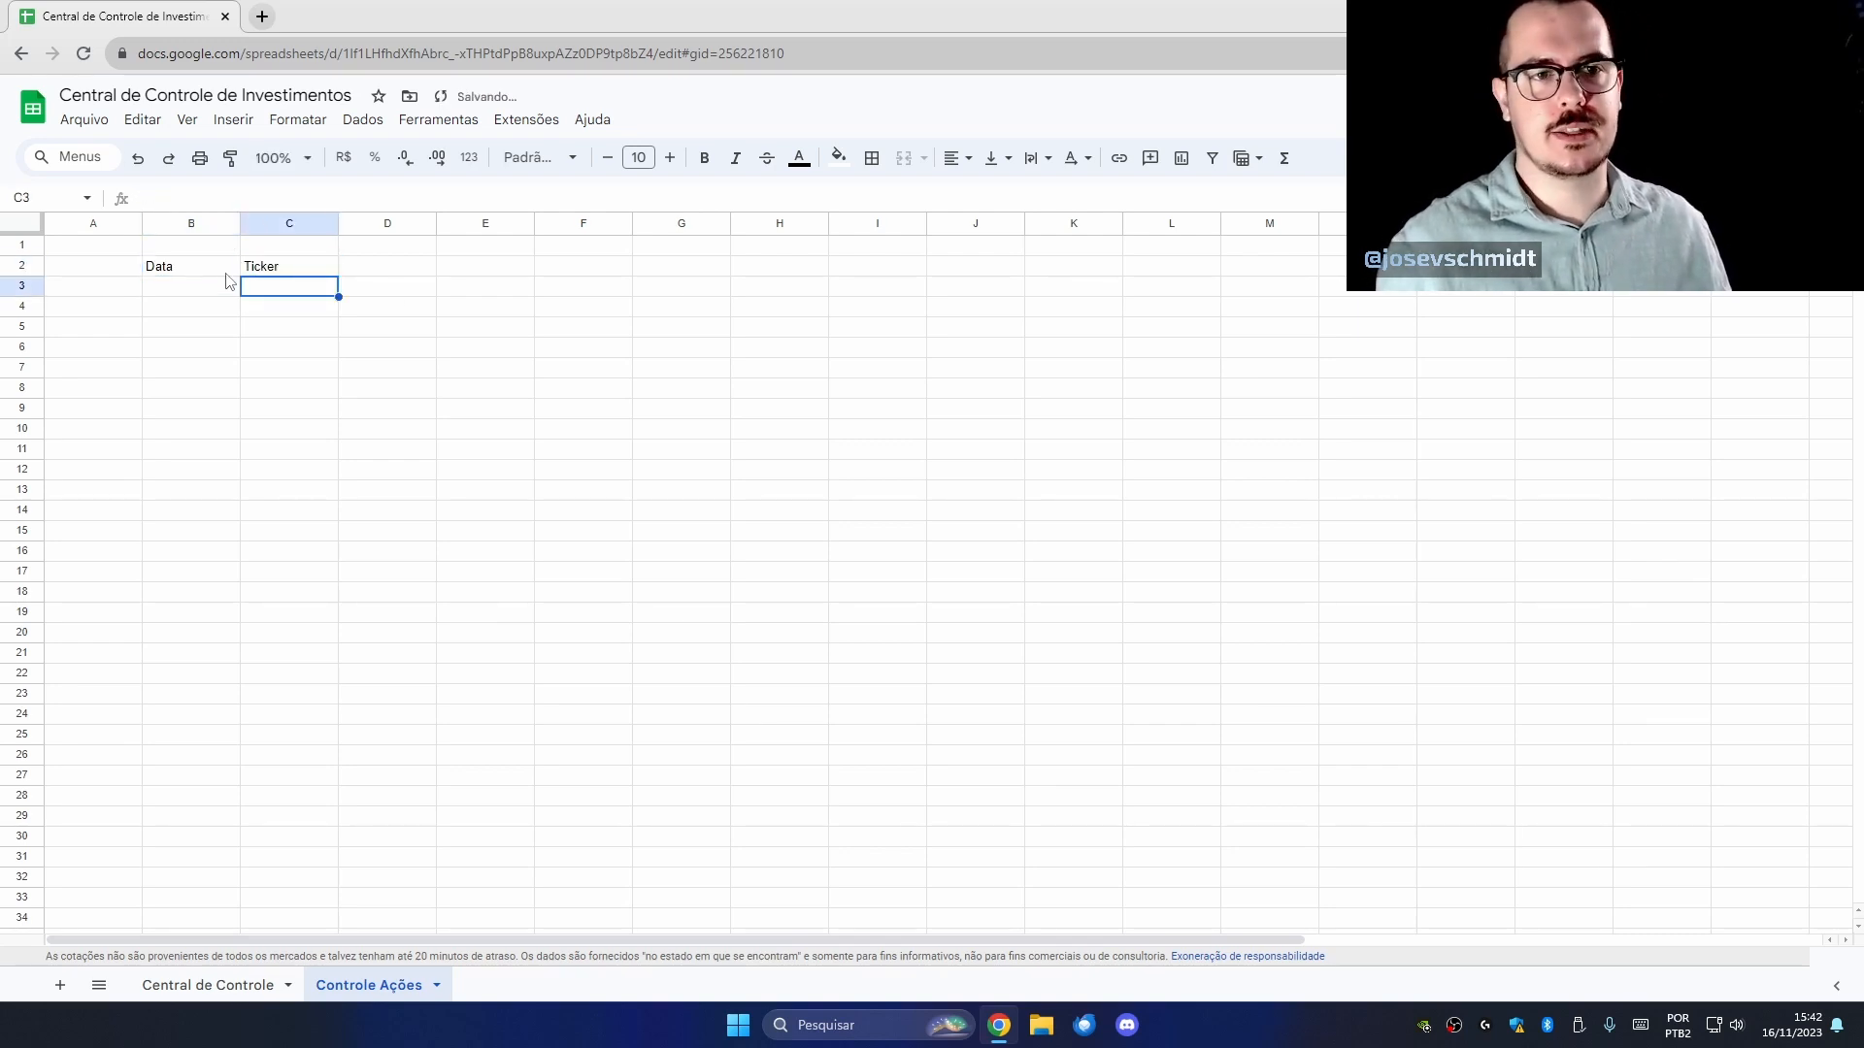
Add the headers Quantidade, Preço and Taxa in D2:F2.
left_click(427, 272)
type("Qua")
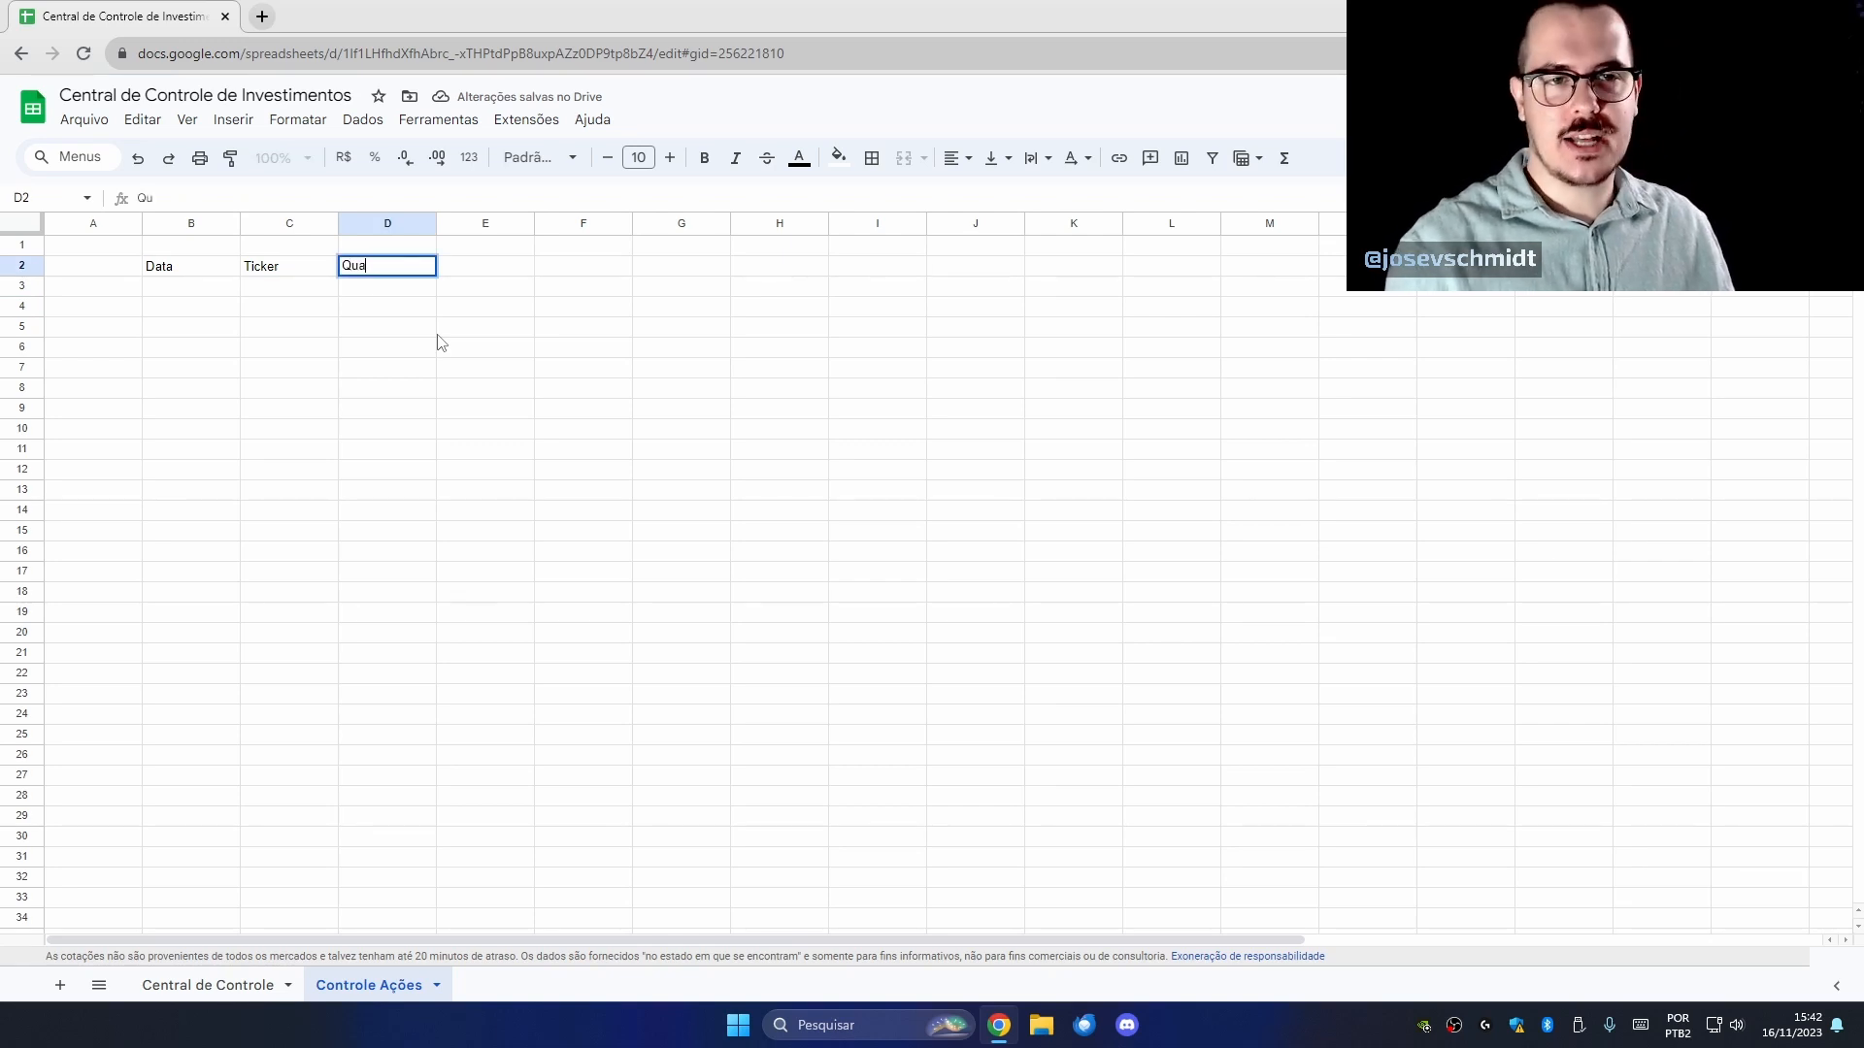
type("ntidade")
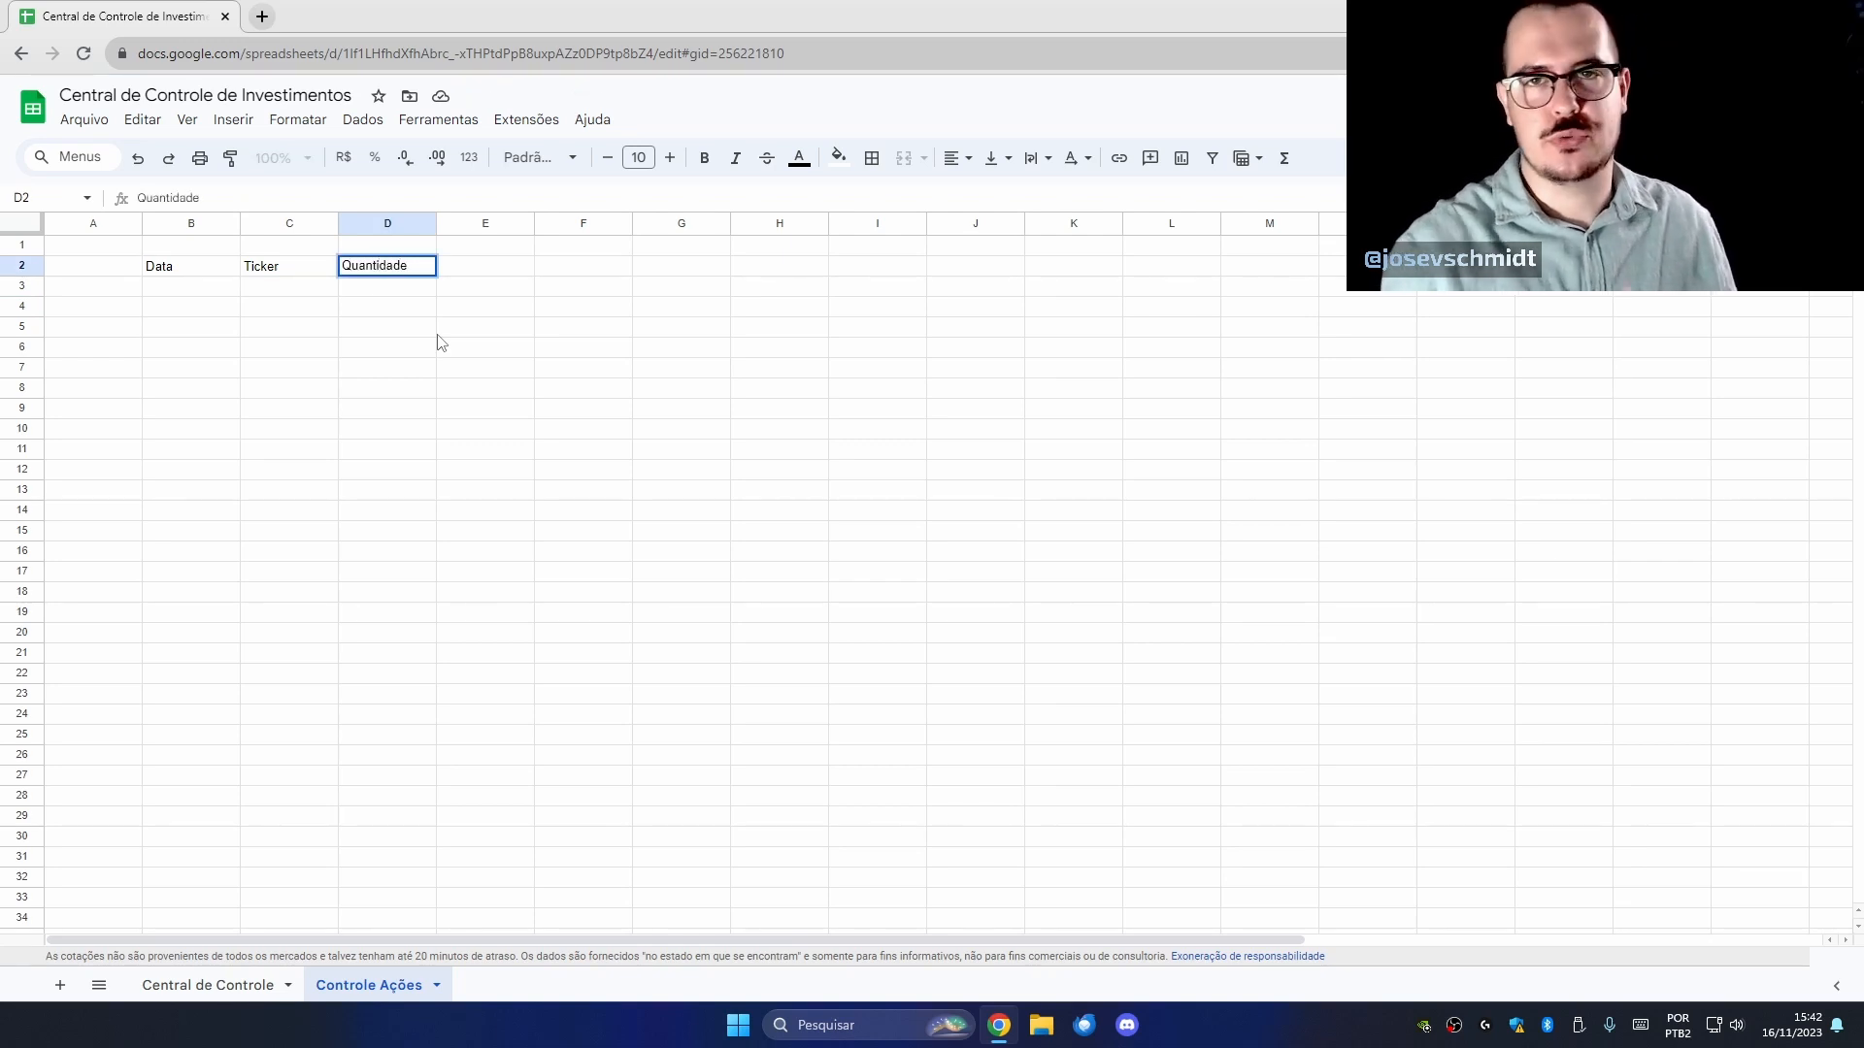
key("Tab")
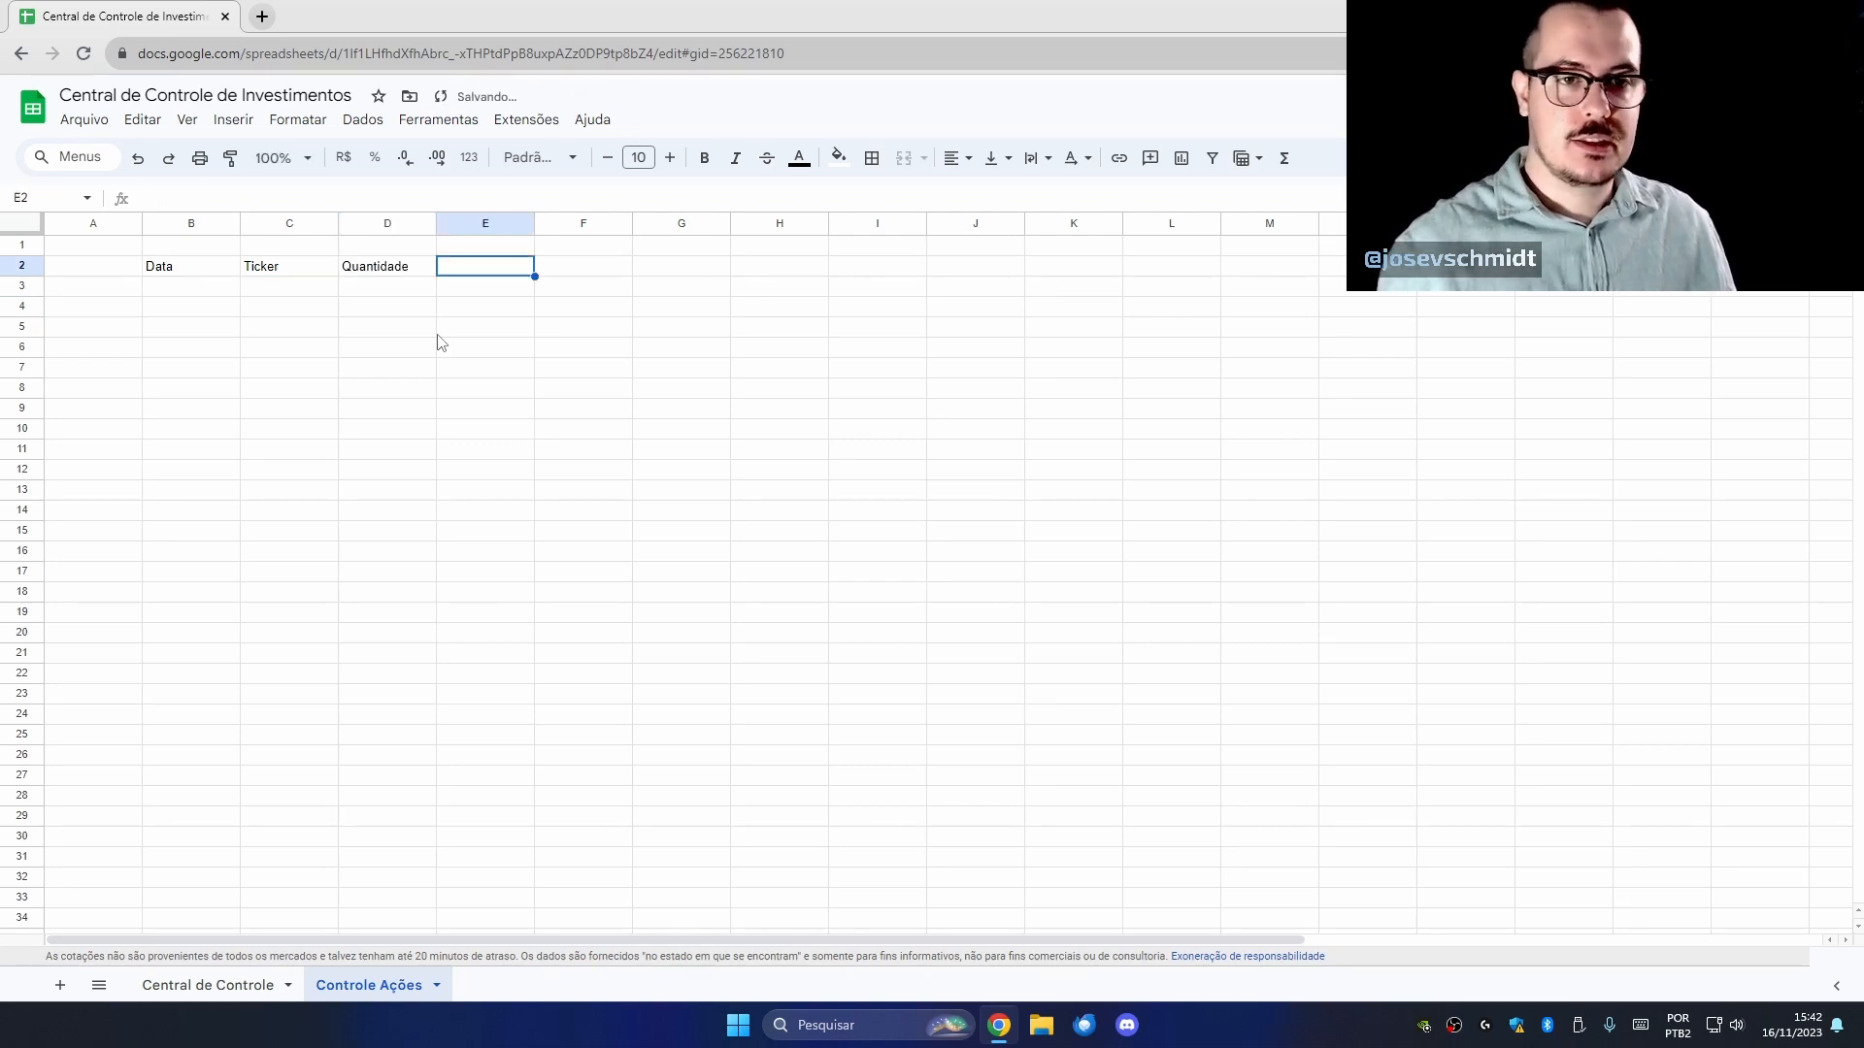
type("Preço")
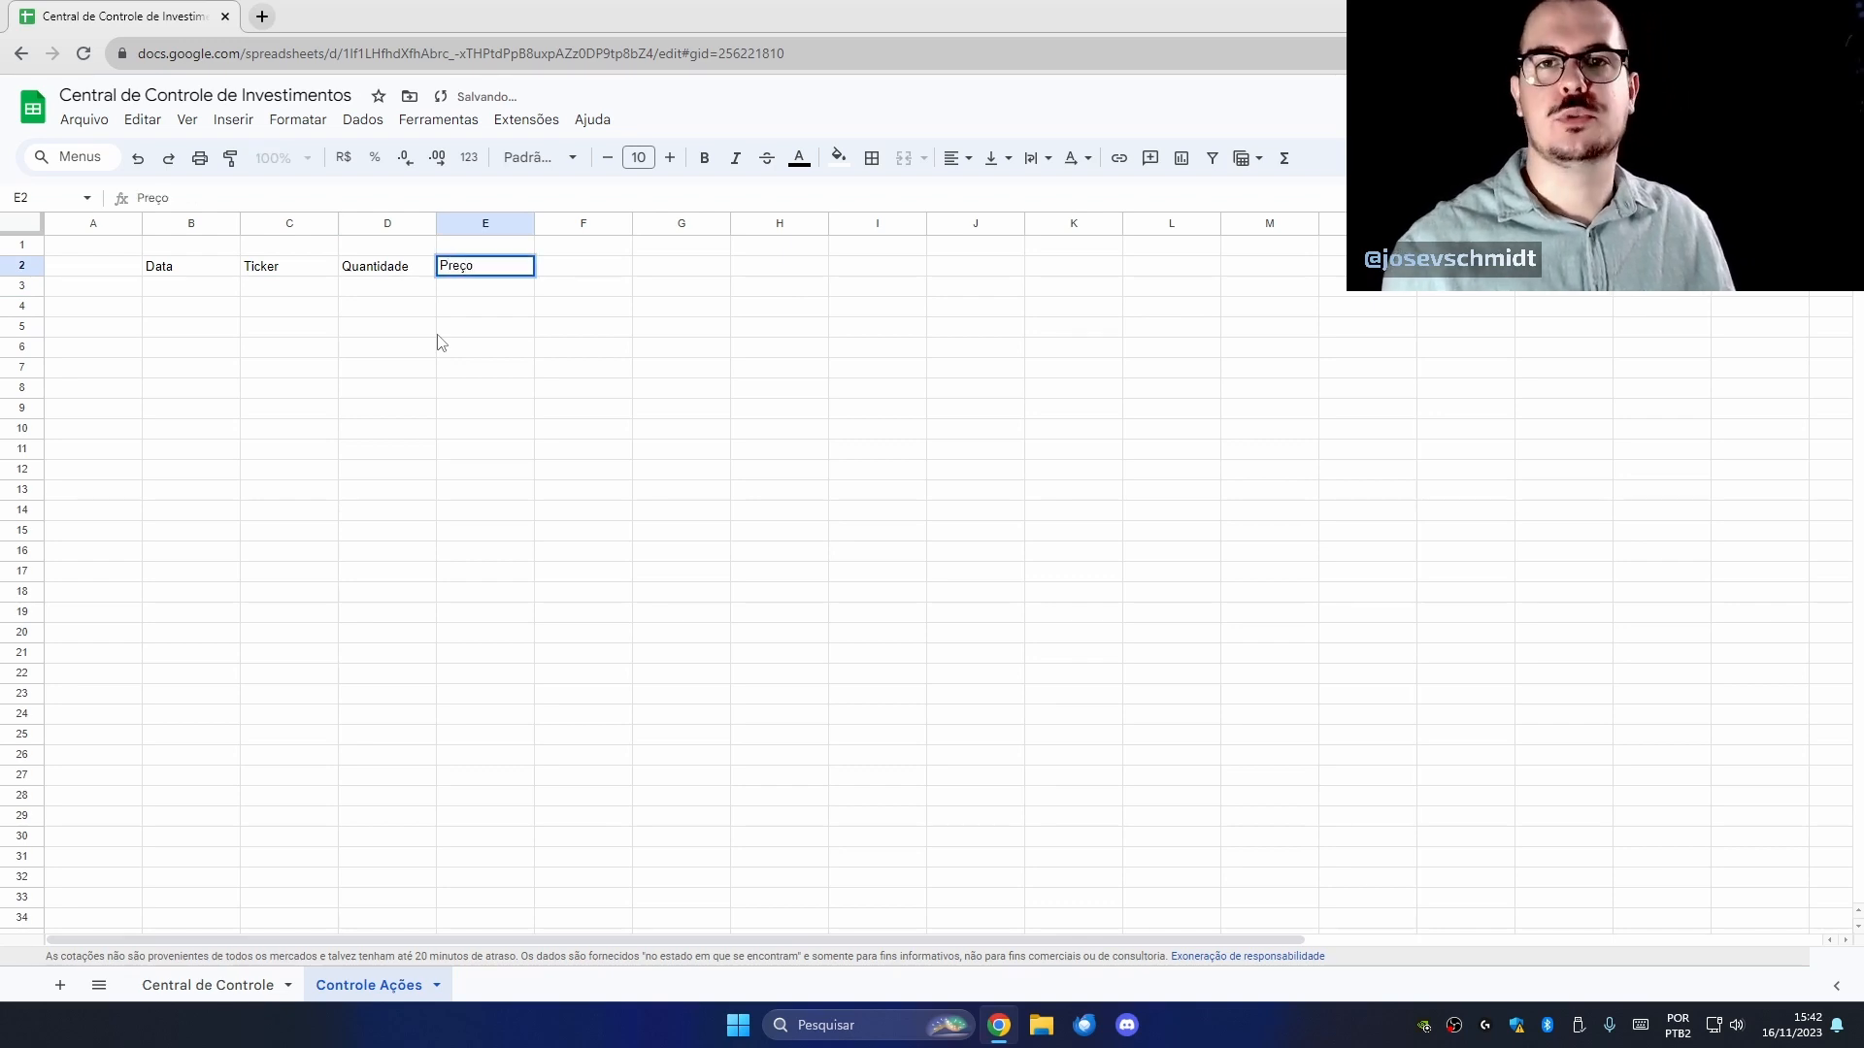
key("Tab")
key("Down")
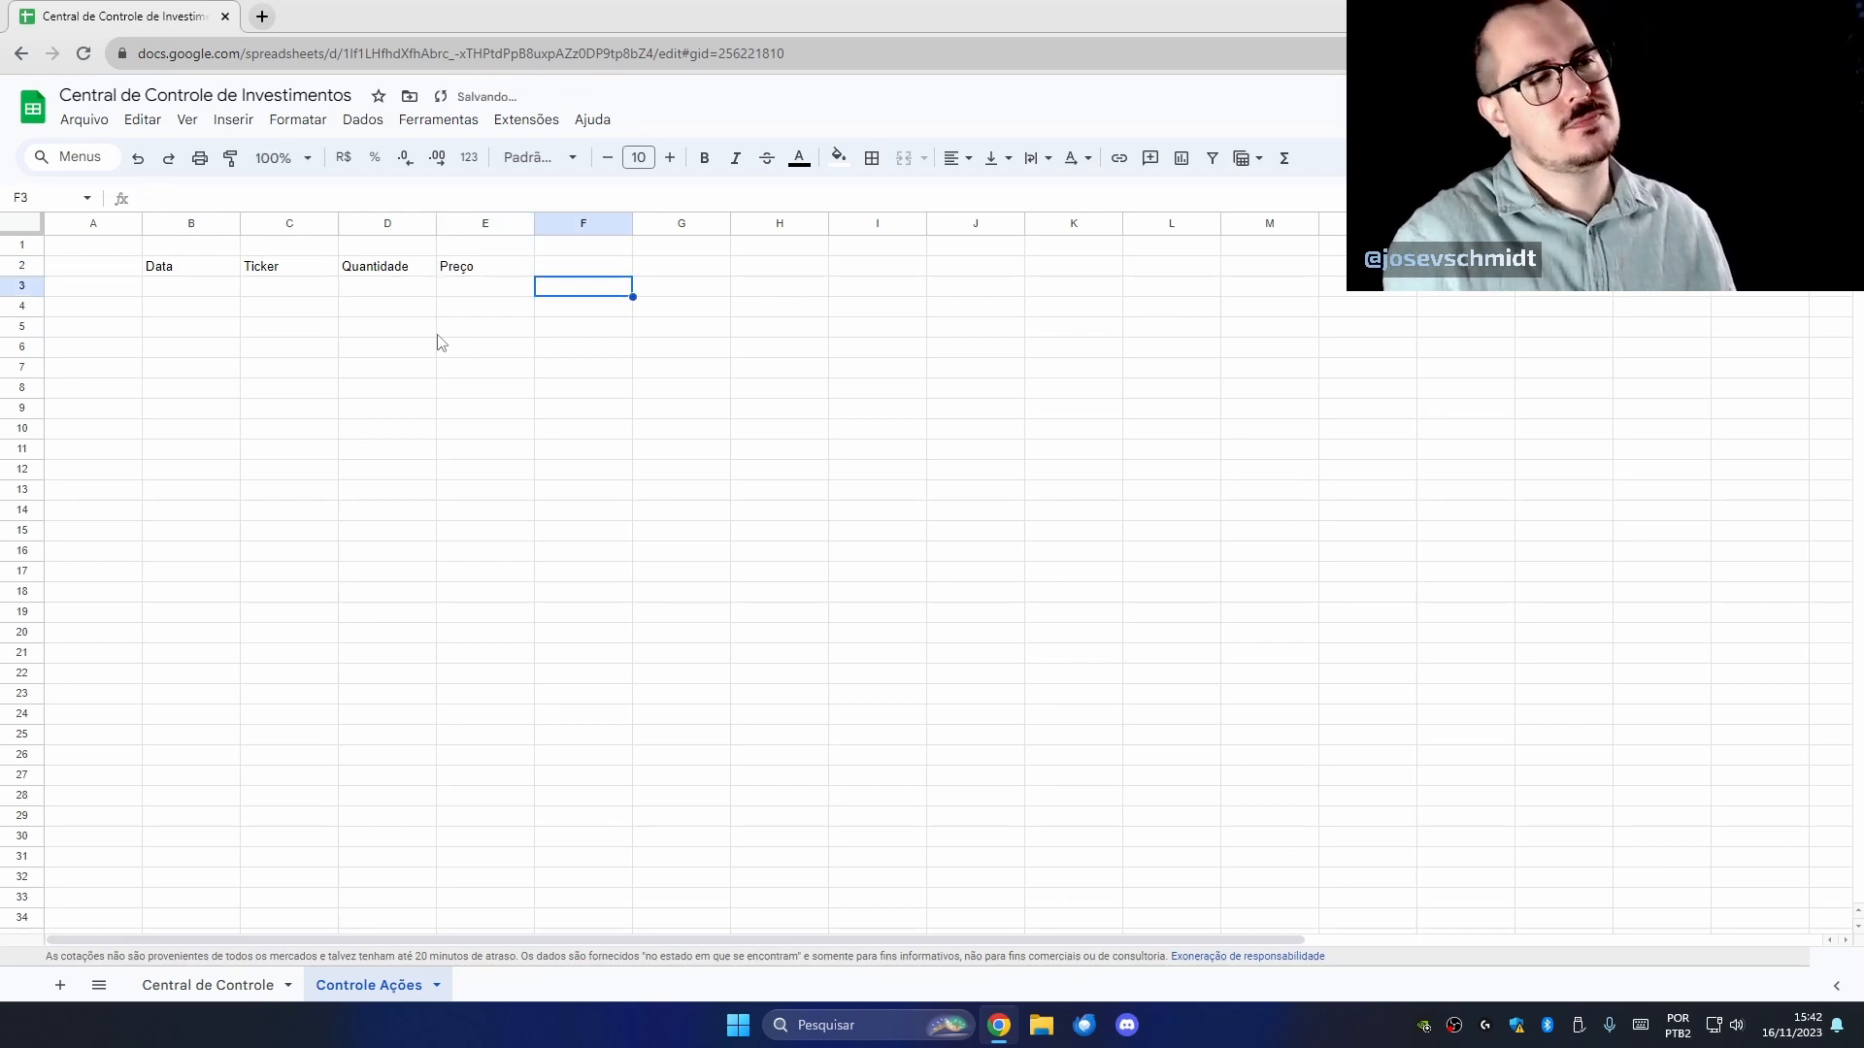
key("Up")
type("Taxa")
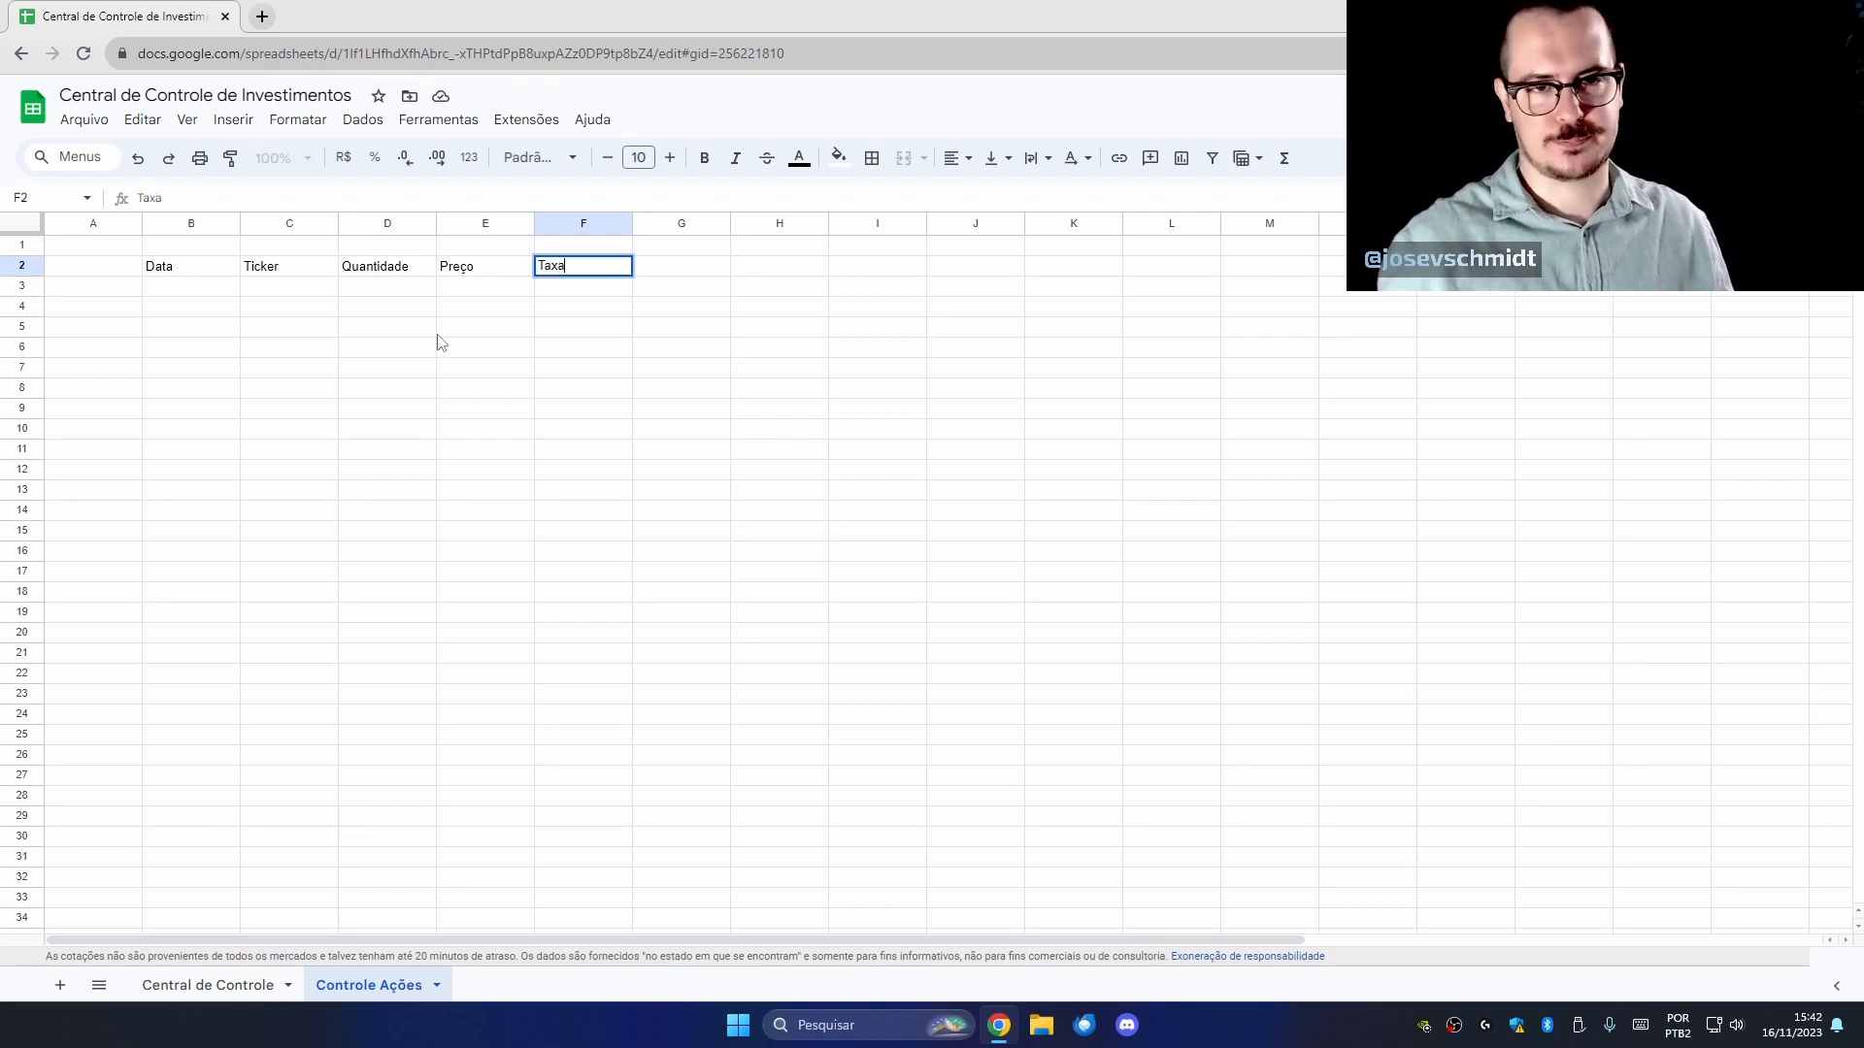
key("Return")
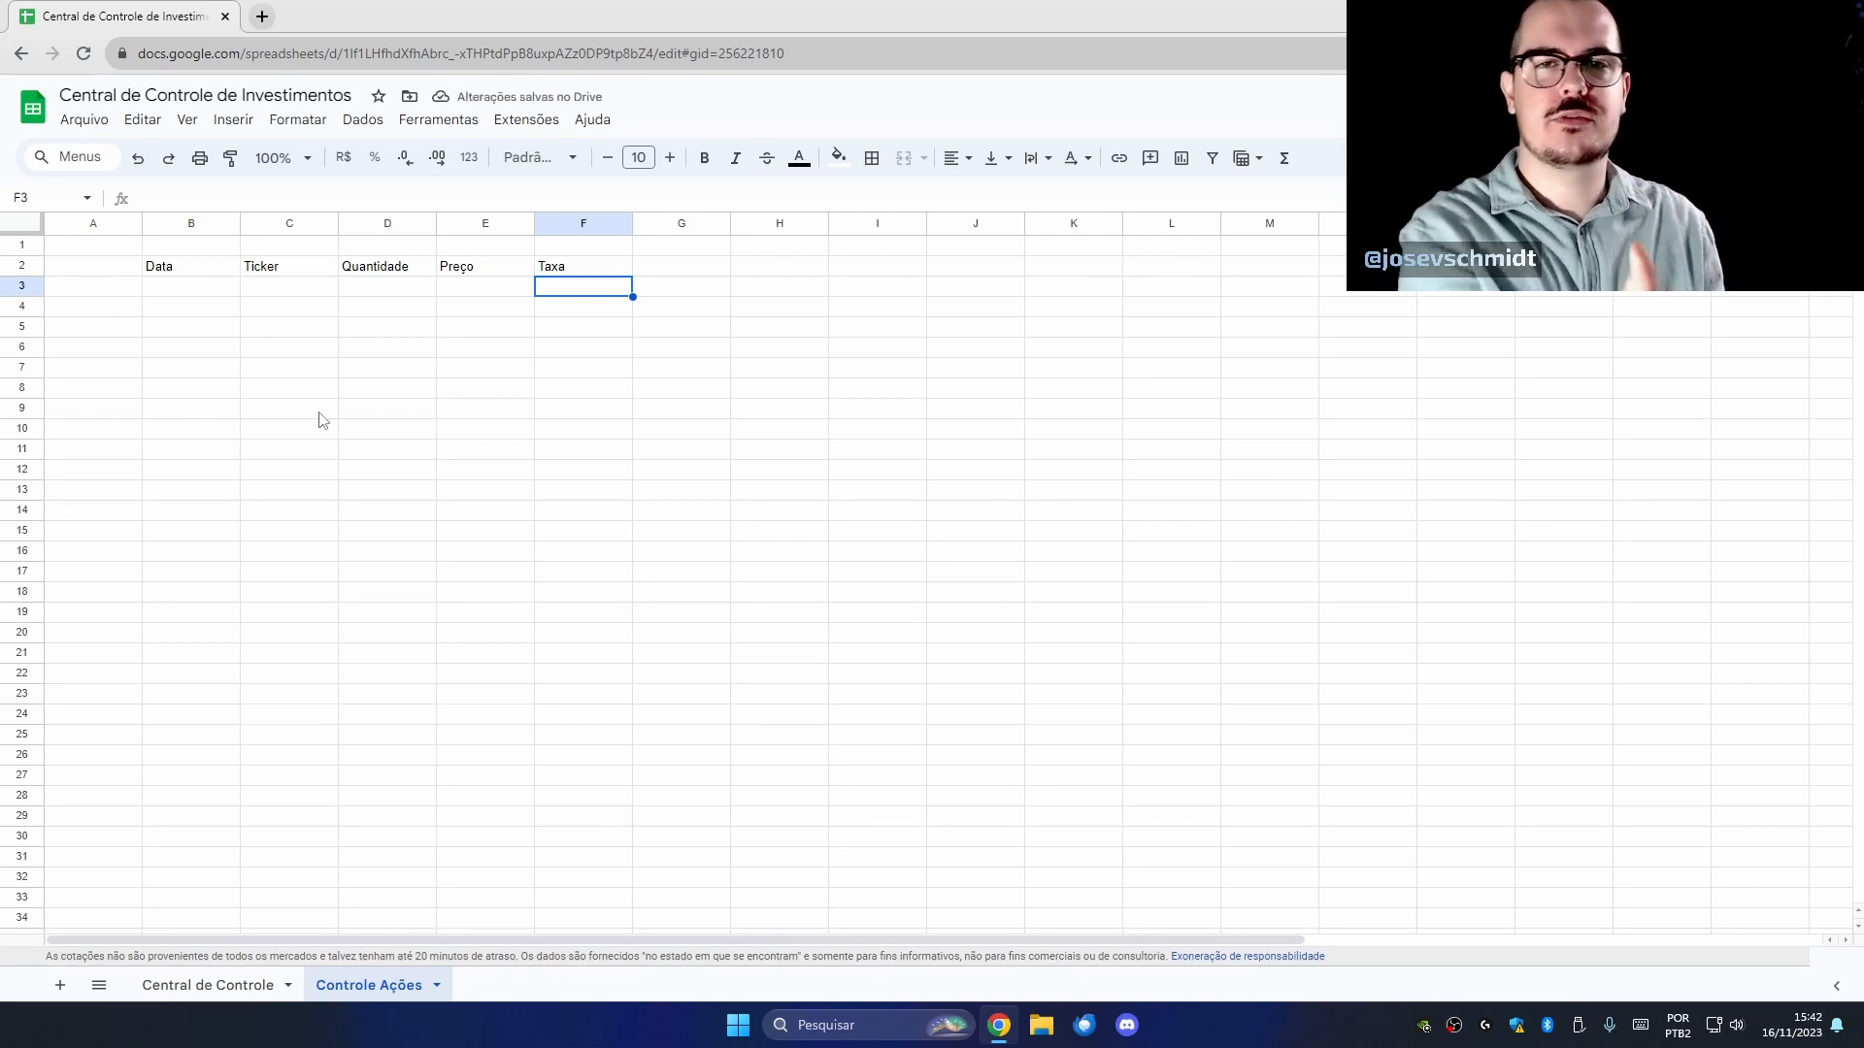
left_click(195, 287)
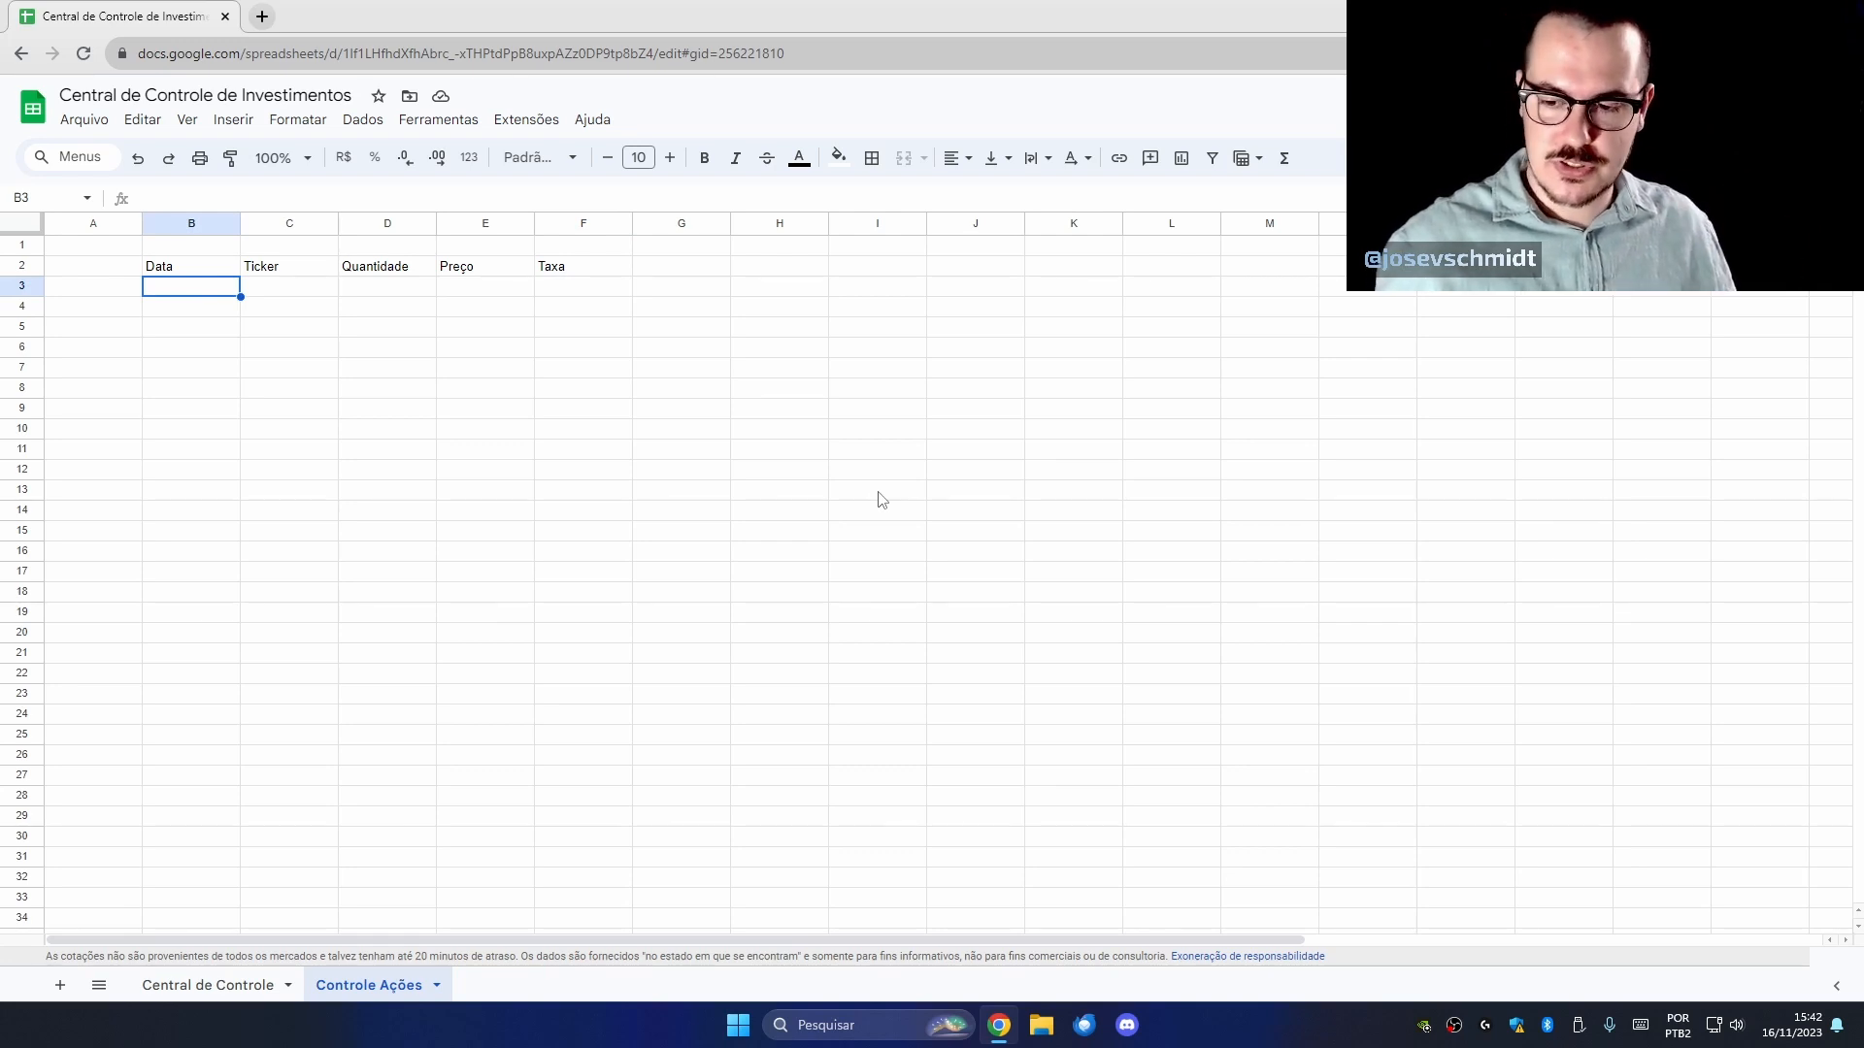
Enter the purchase 16/11/2023, PETR4, quantity 100, price 35 across B3:E3.
type("16/11/")
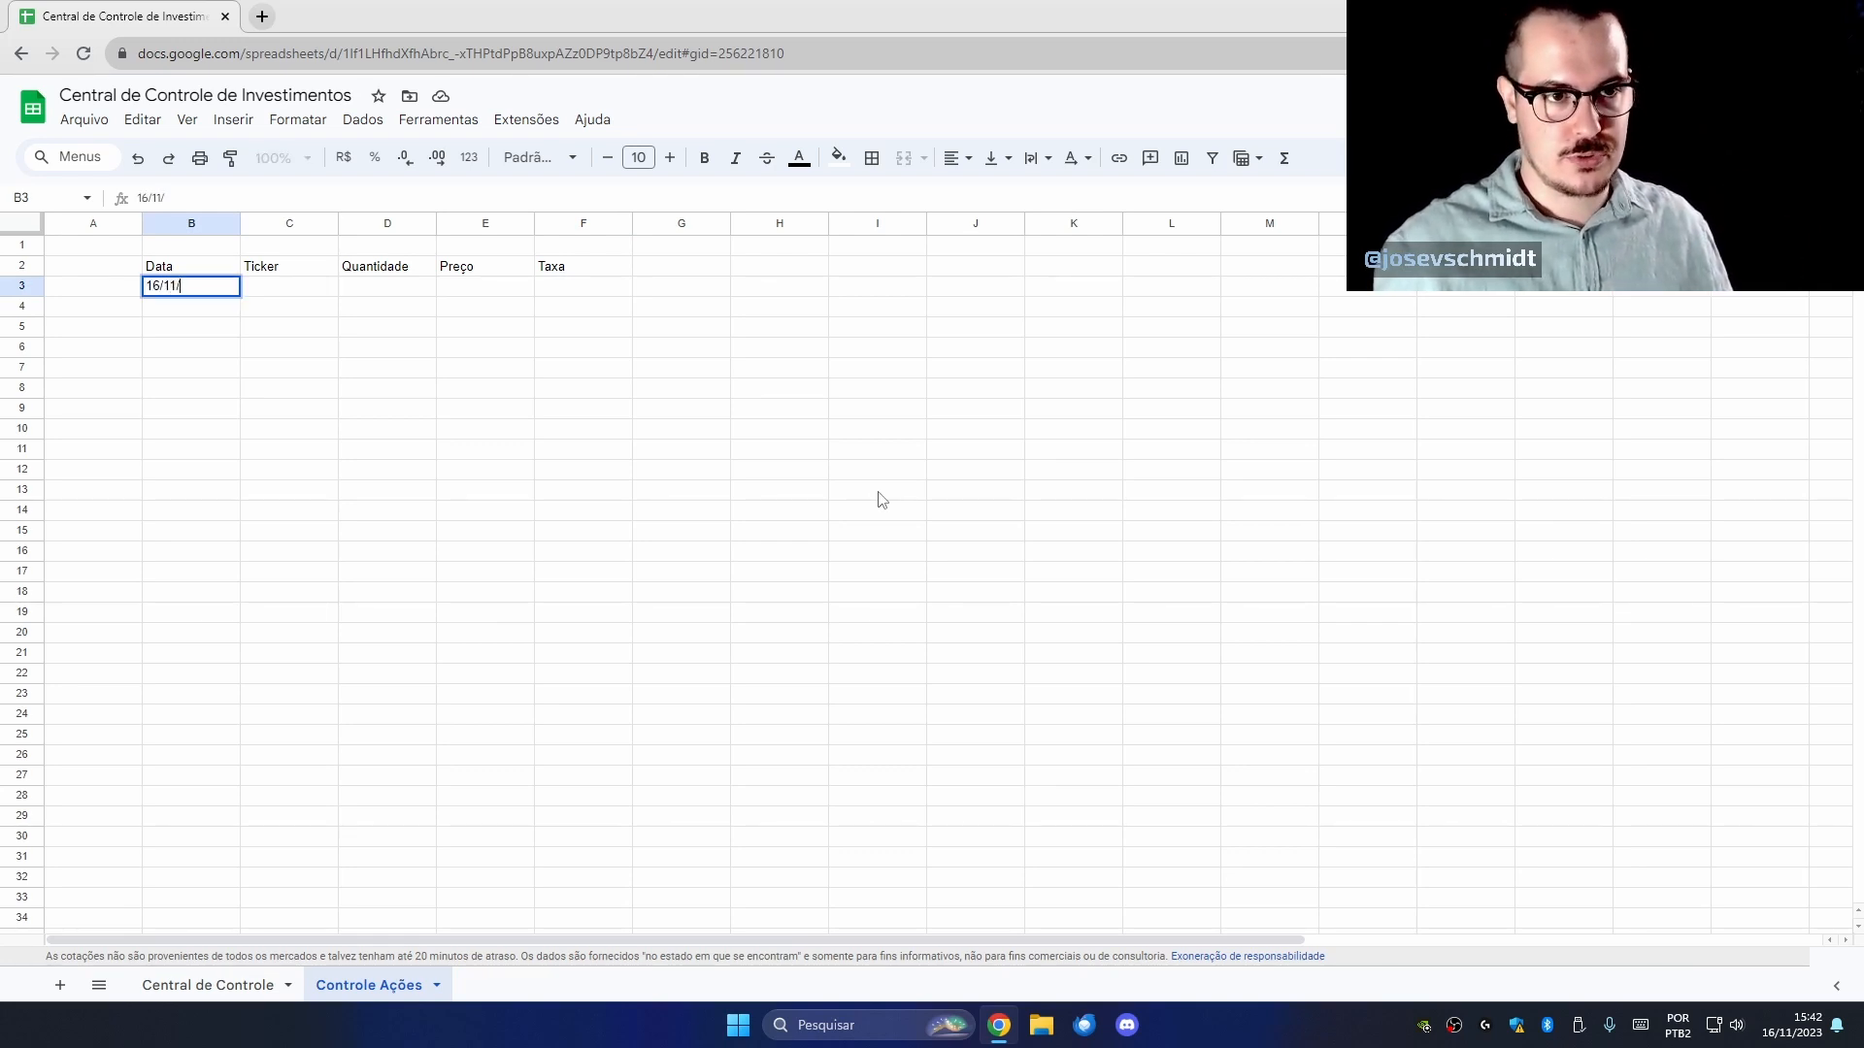
type("2023")
key("Tab")
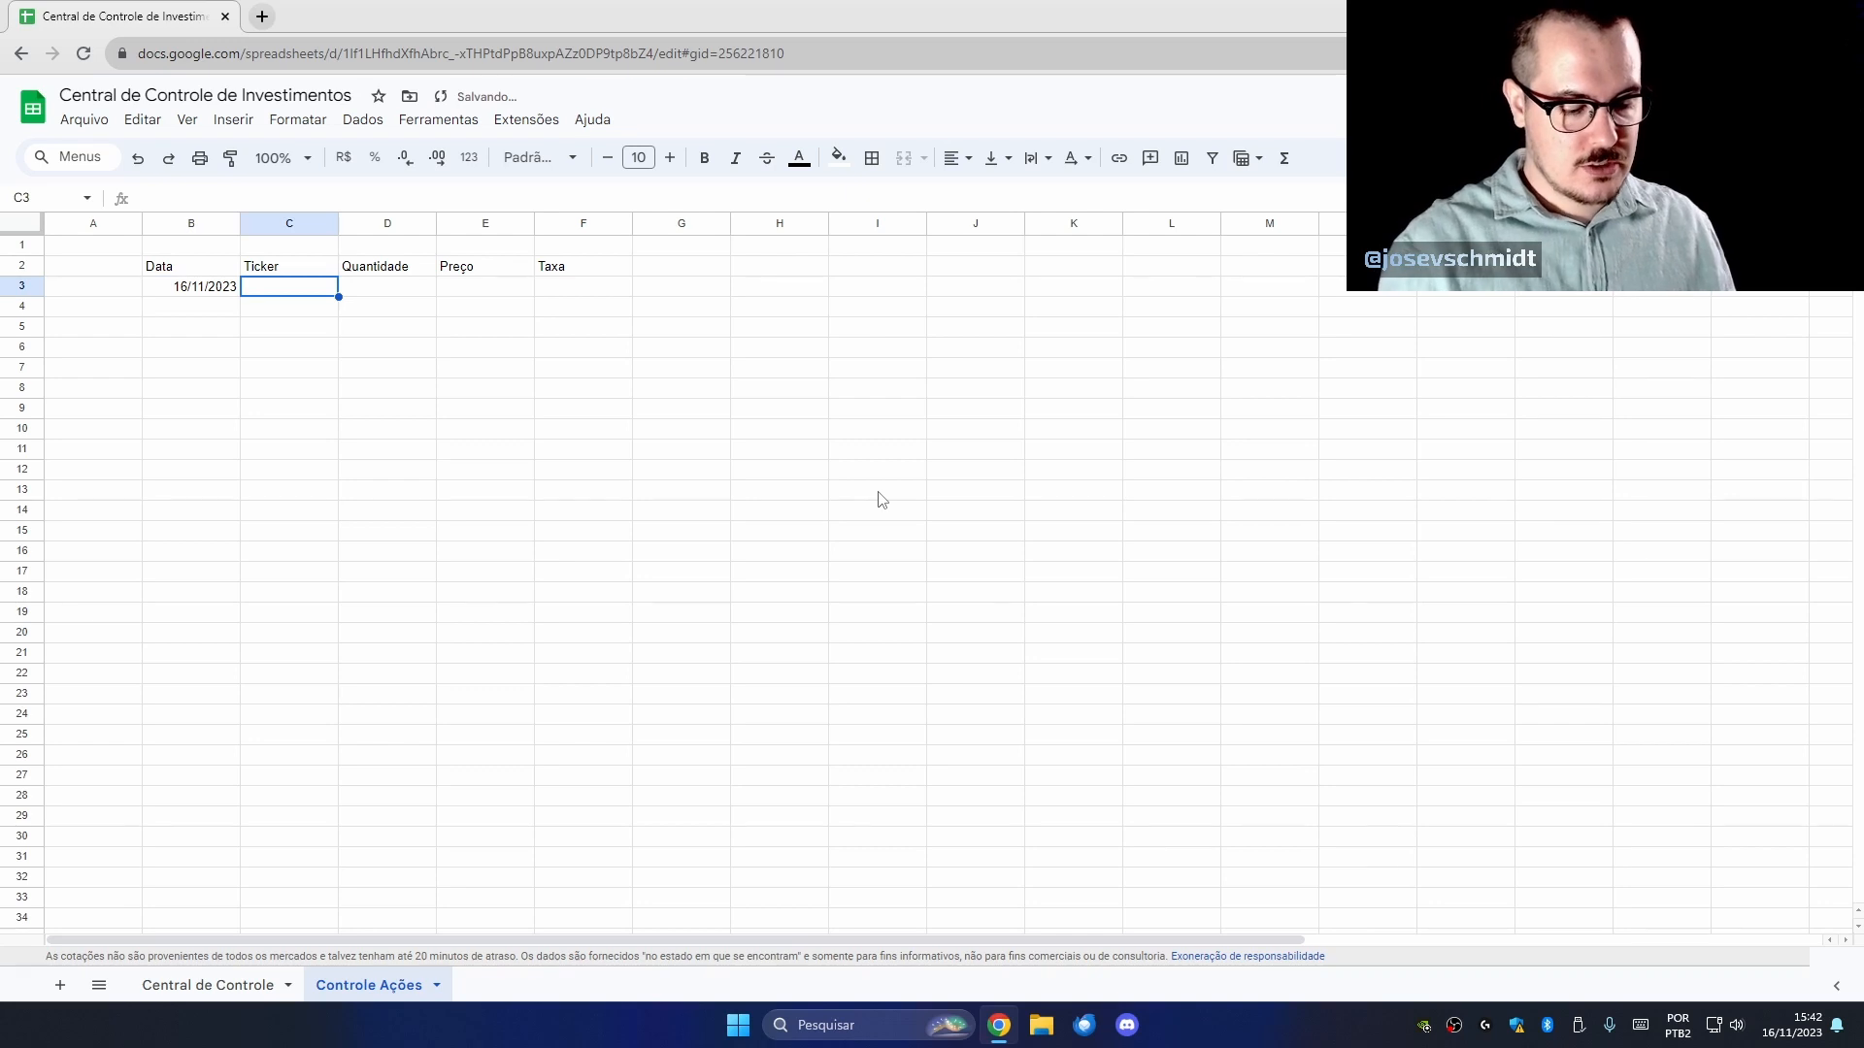
type("PETR4")
key("Tab")
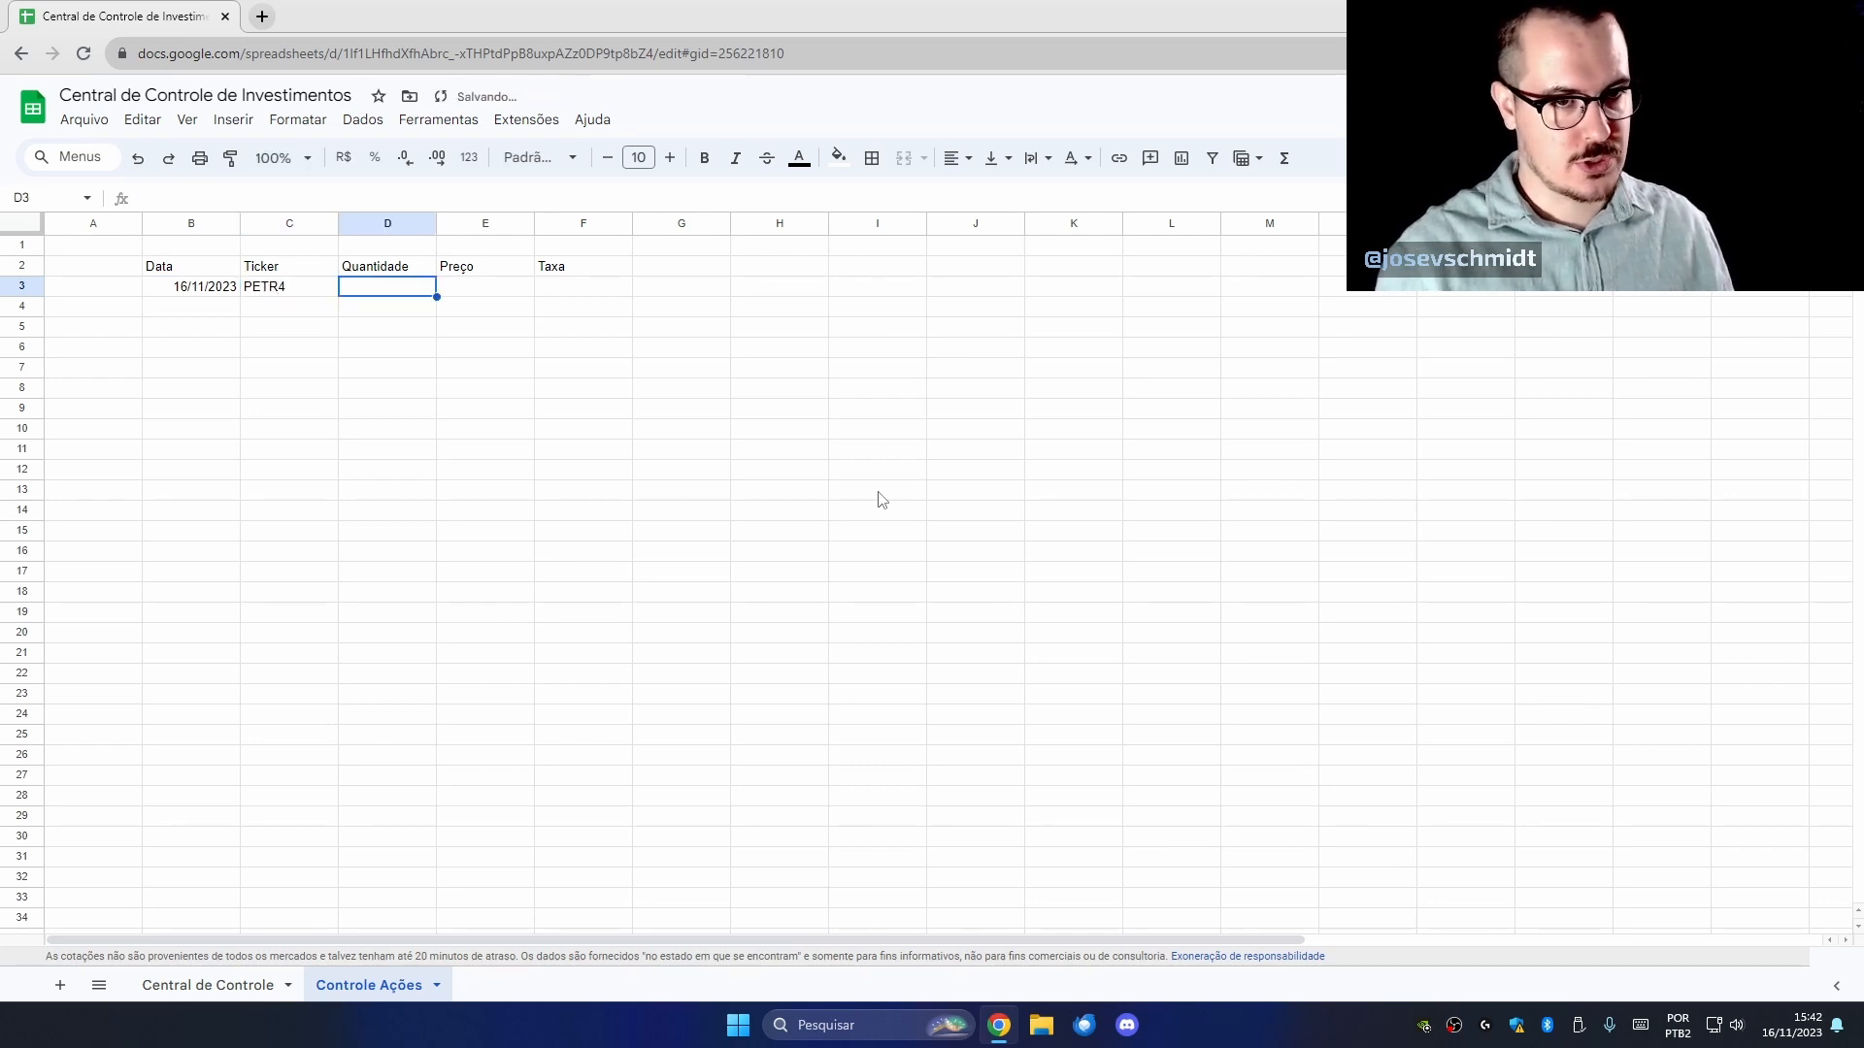
type("100")
key("Tab")
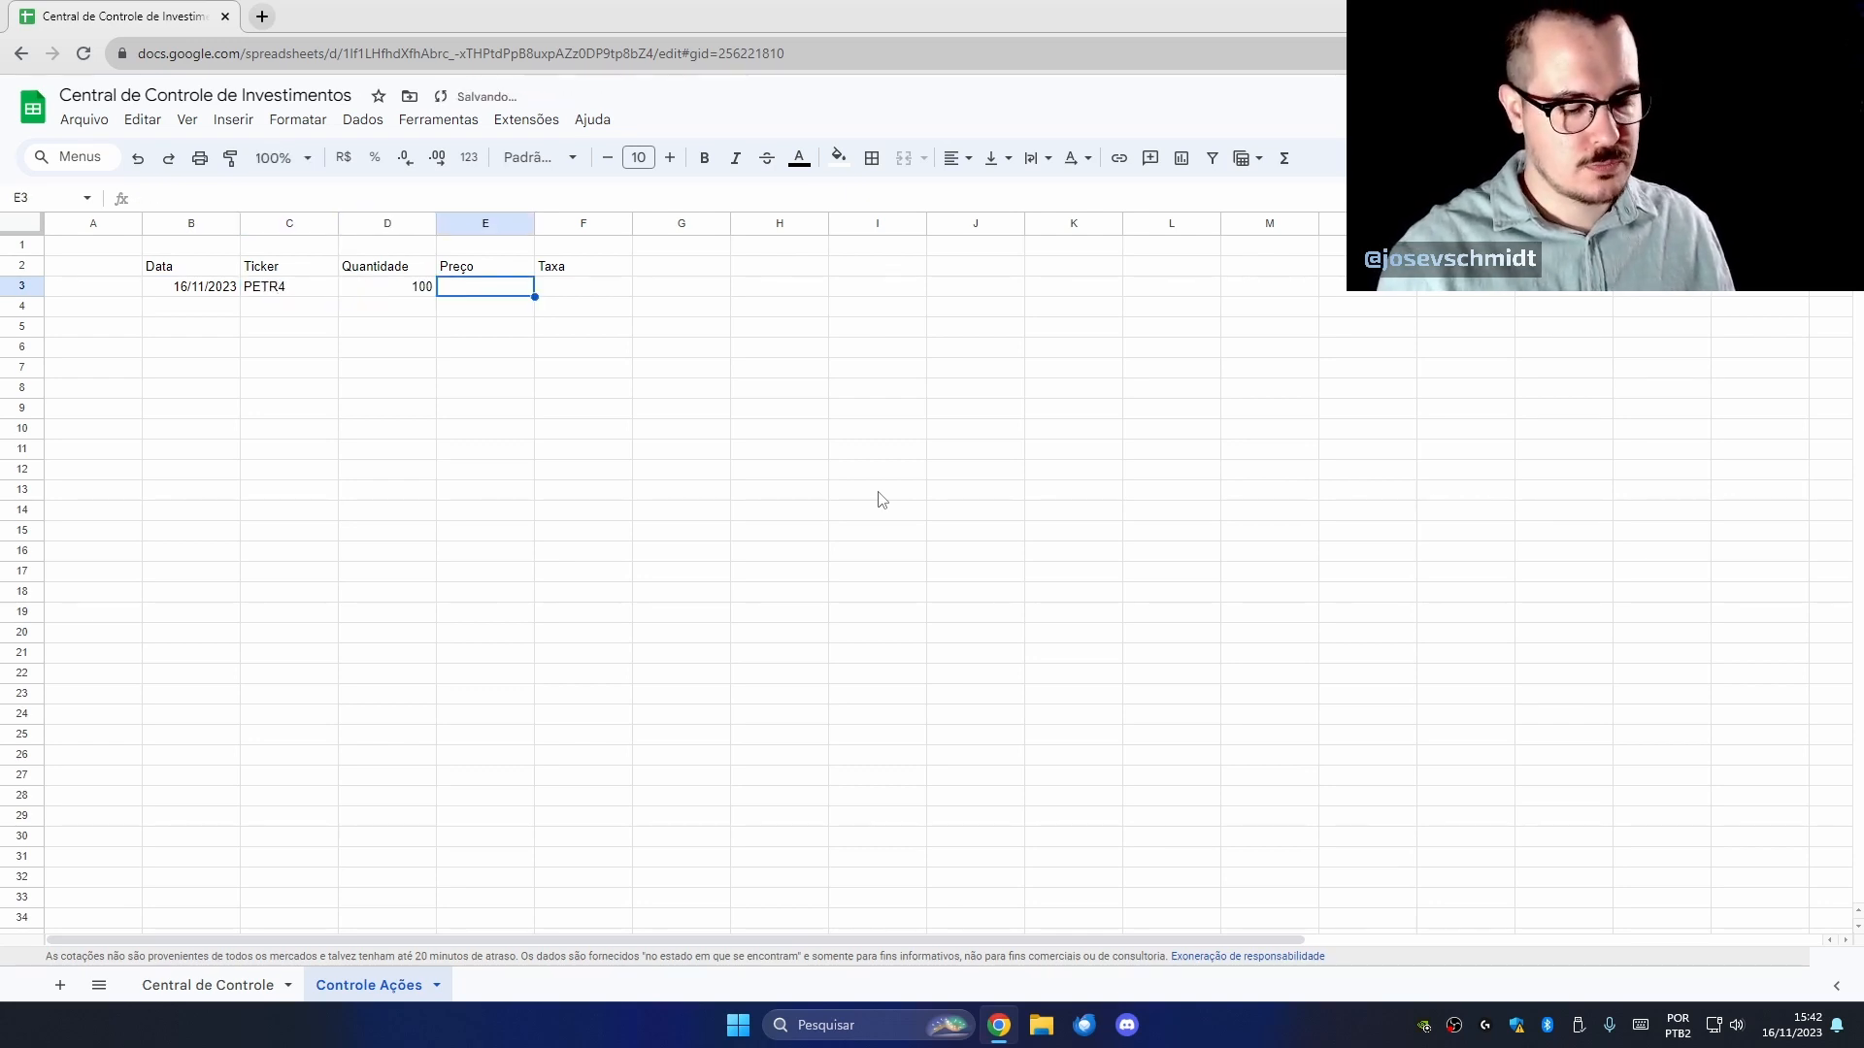
type("35")
key("Return")
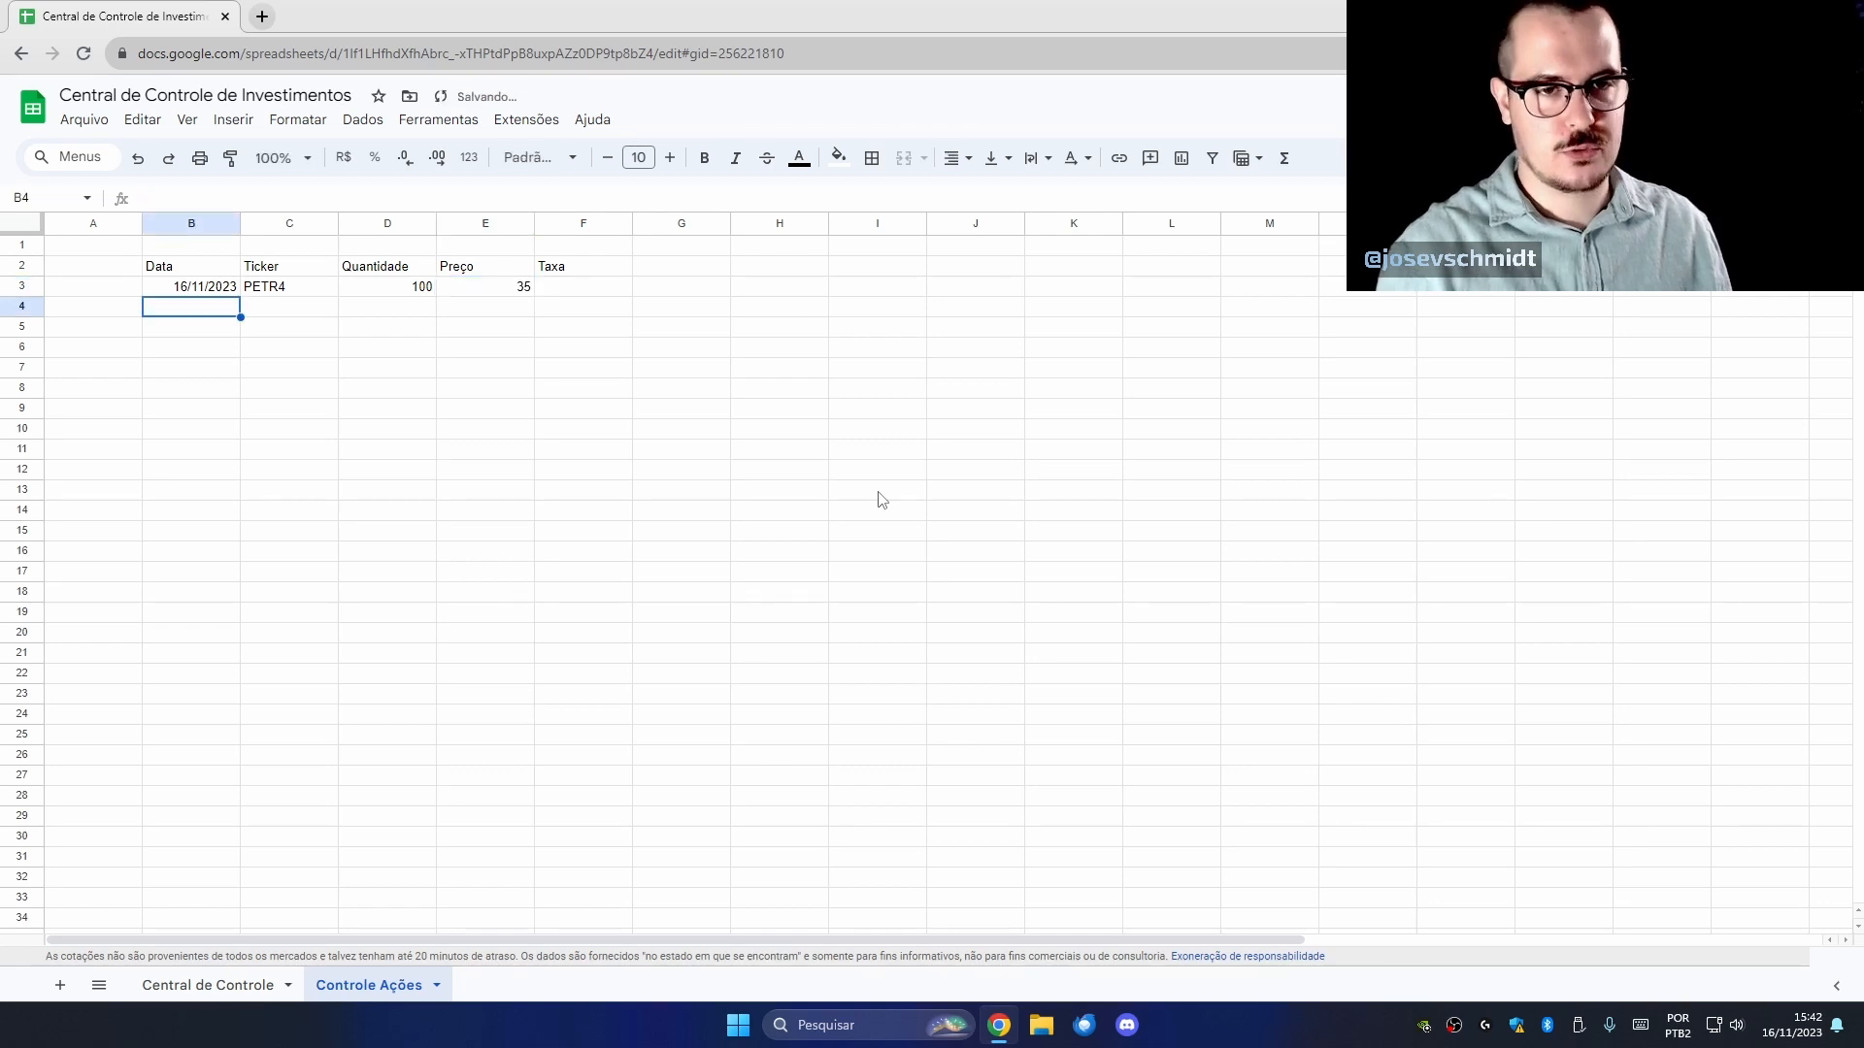
Format the price as R$ currency and add a fee of R$ 0,00 in F3.
left_click(510, 290)
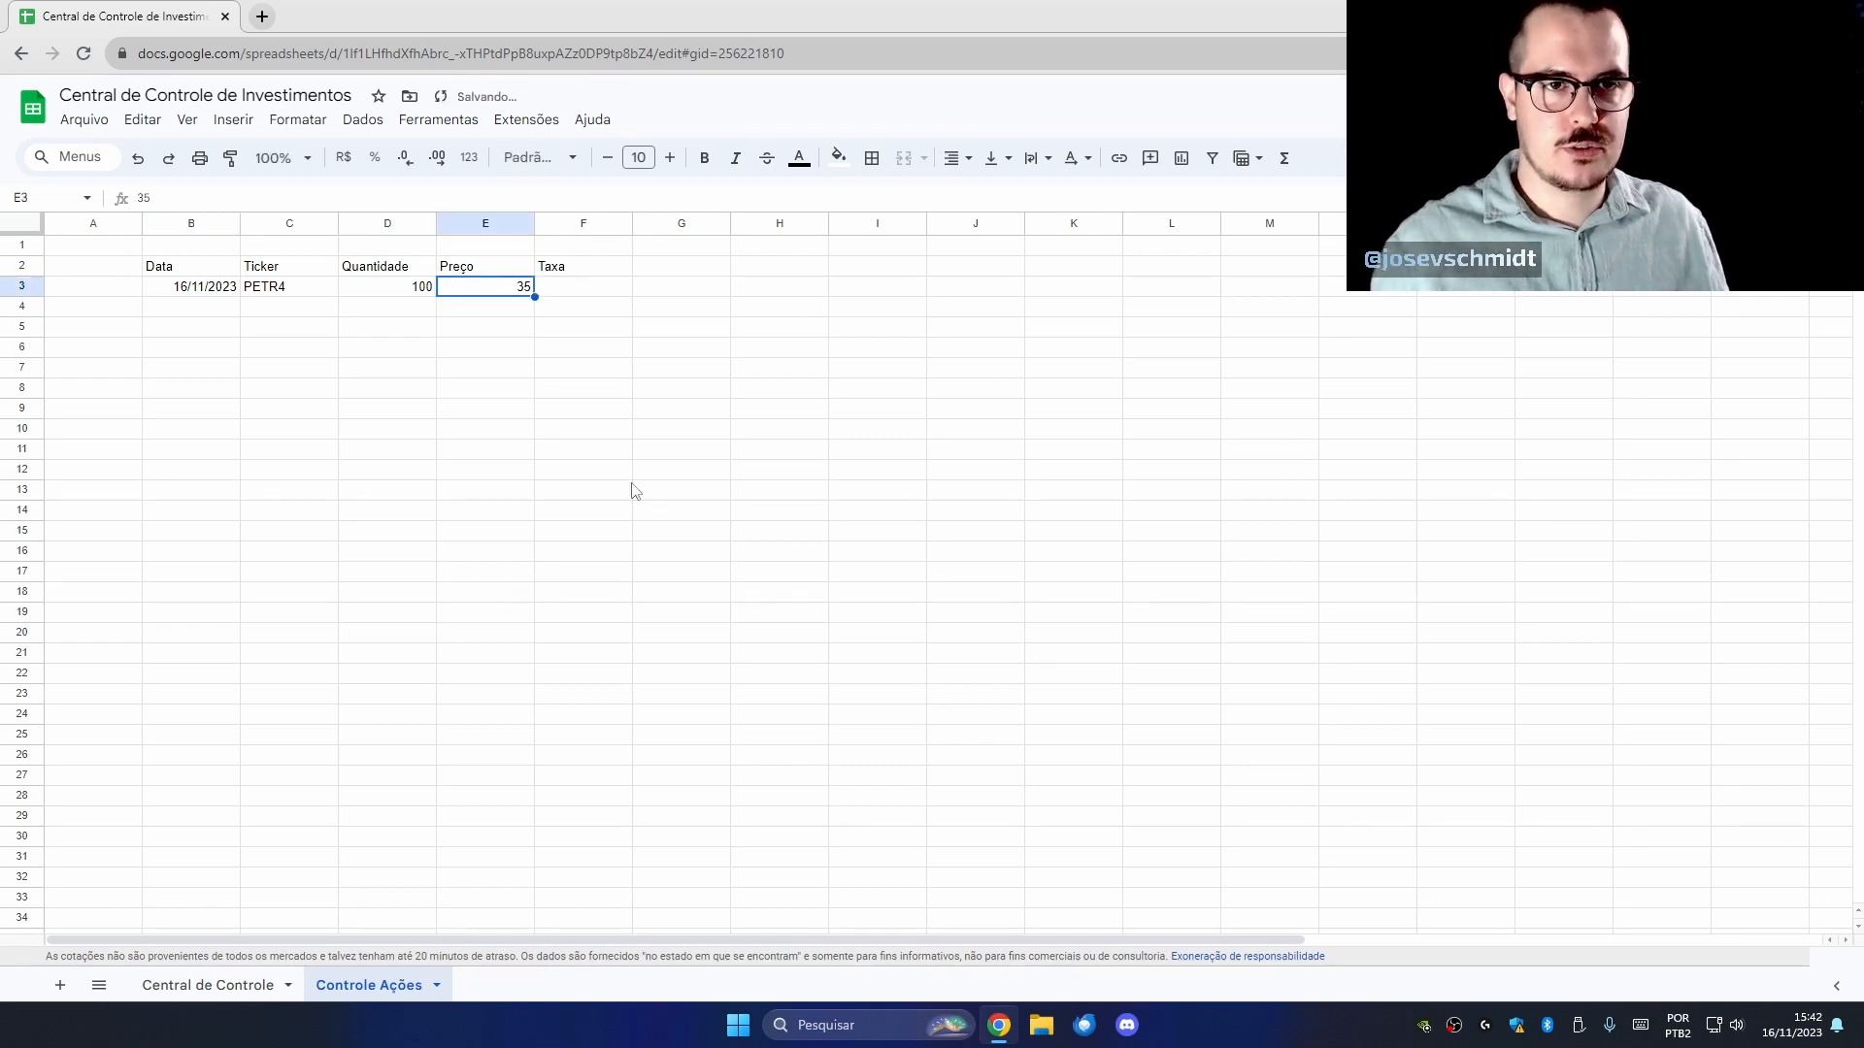
left_click(344, 163)
left_click(452, 636)
left_click(565, 291)
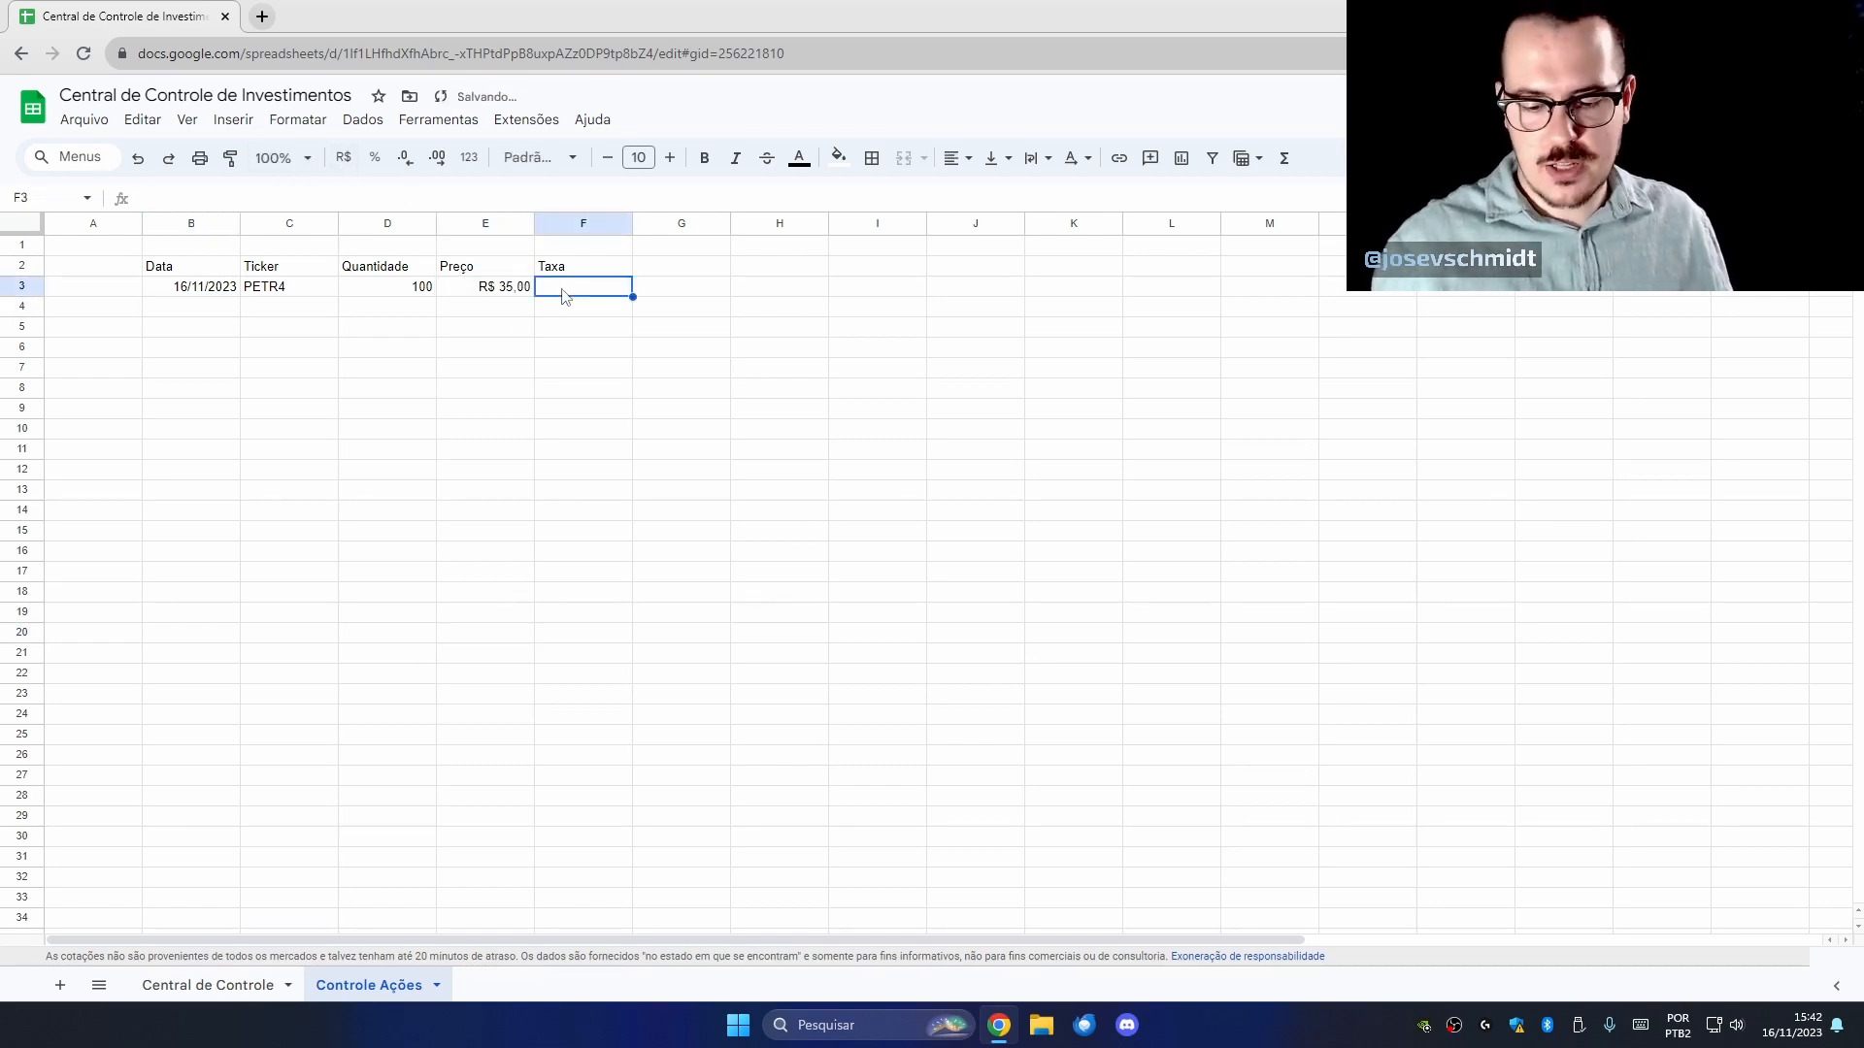
type("0")
left_click(578, 388)
left_click(585, 291)
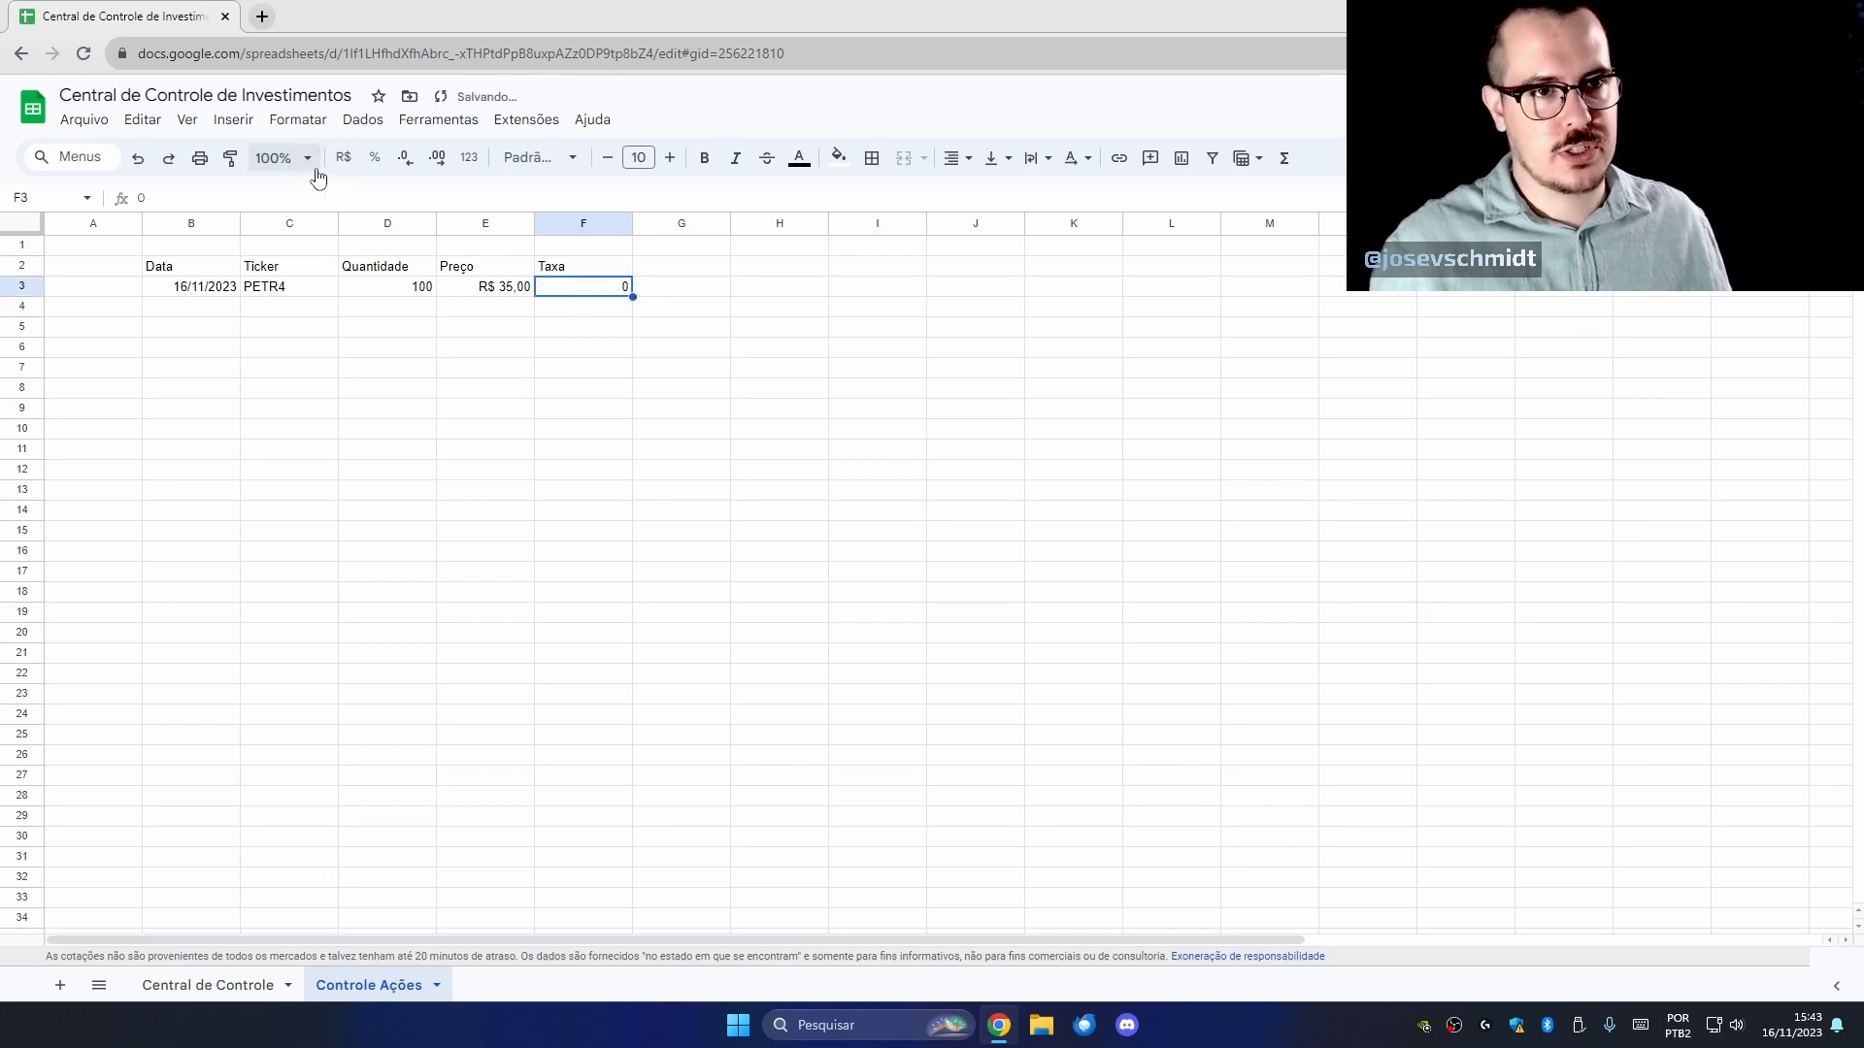
left_click(344, 157)
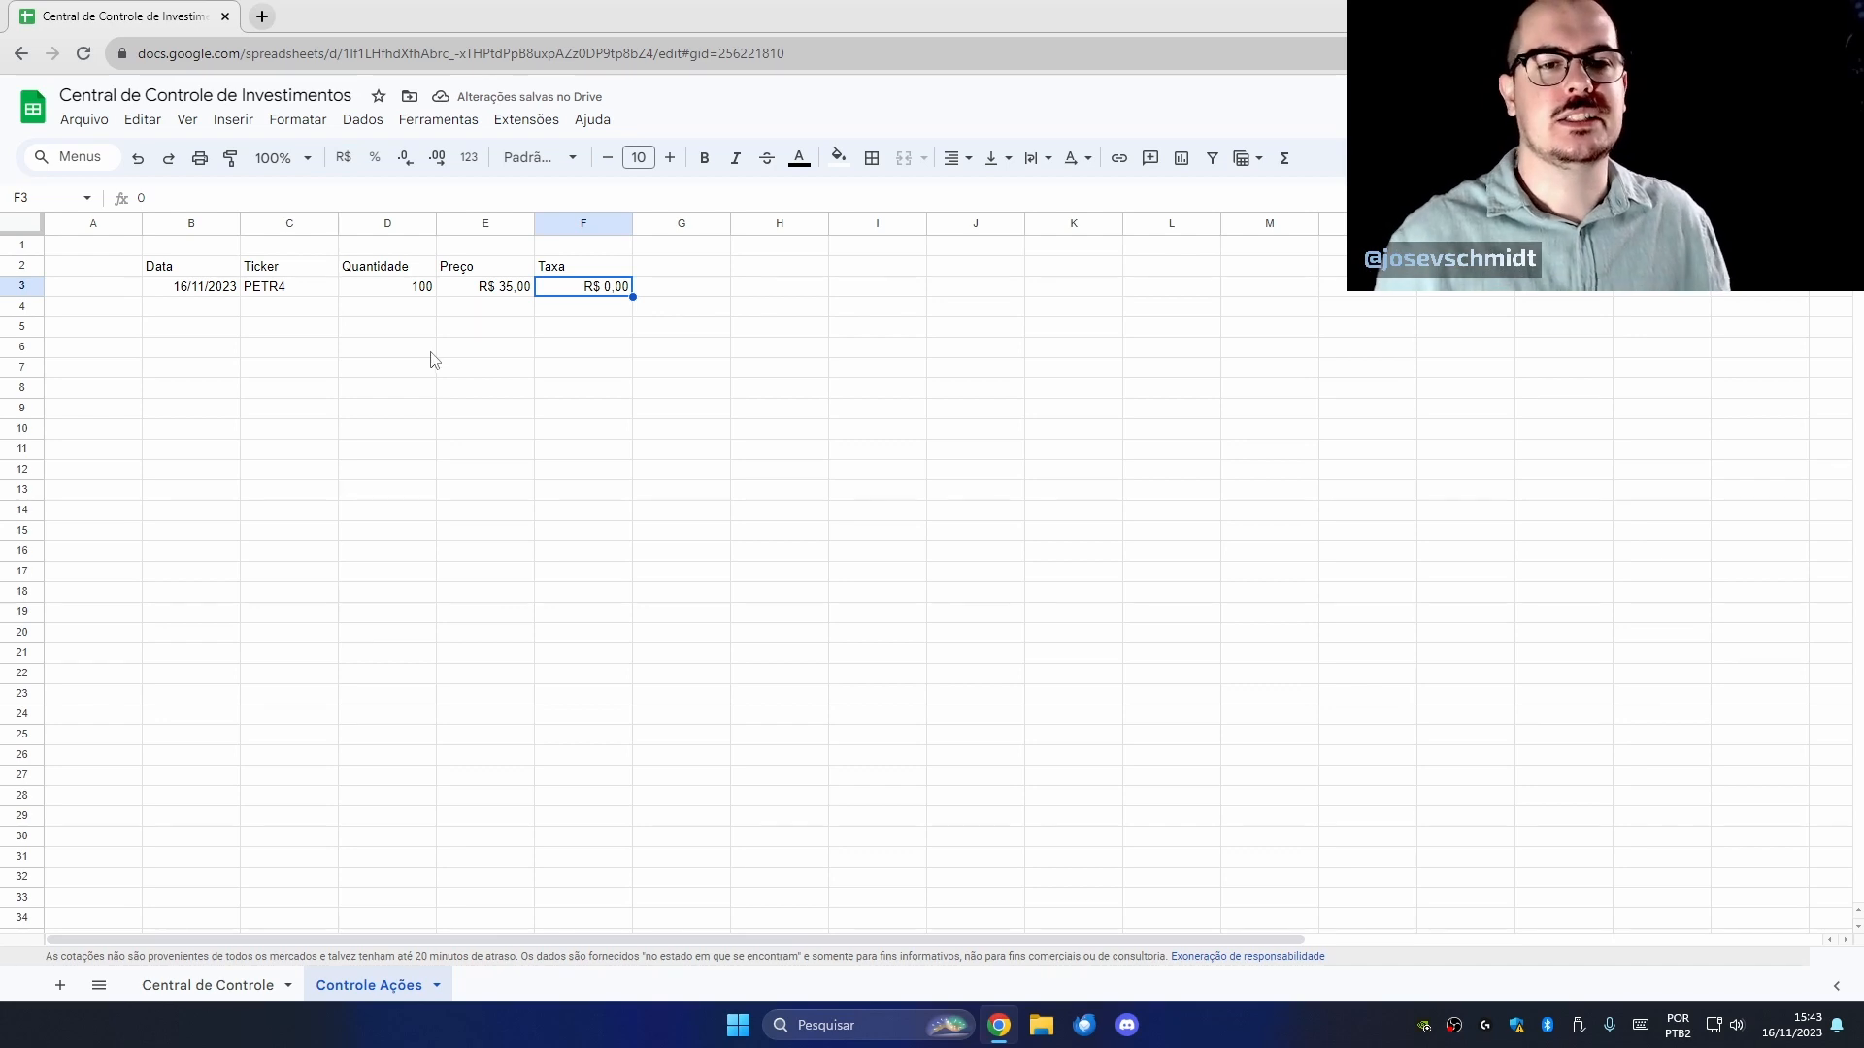
left_click(466, 377)
left_click_drag(179, 291, 628, 300)
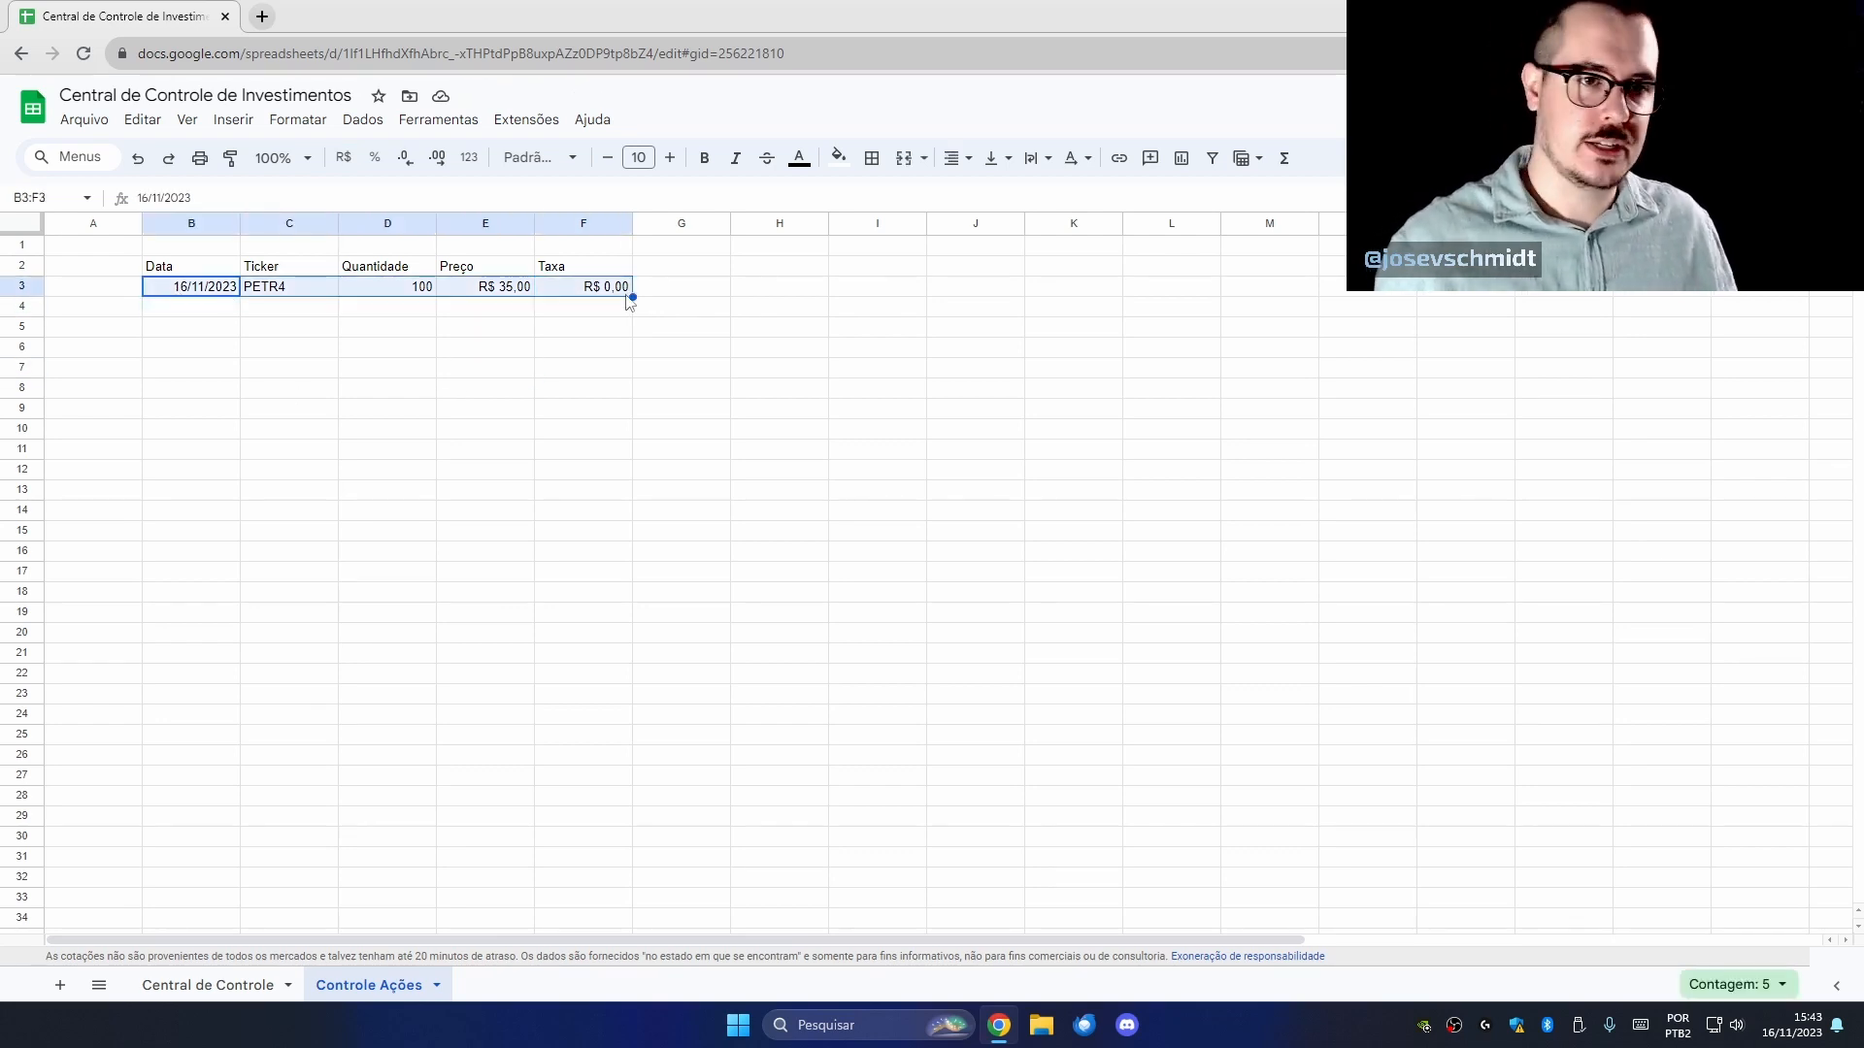
left_click(374, 309)
left_click(474, 308)
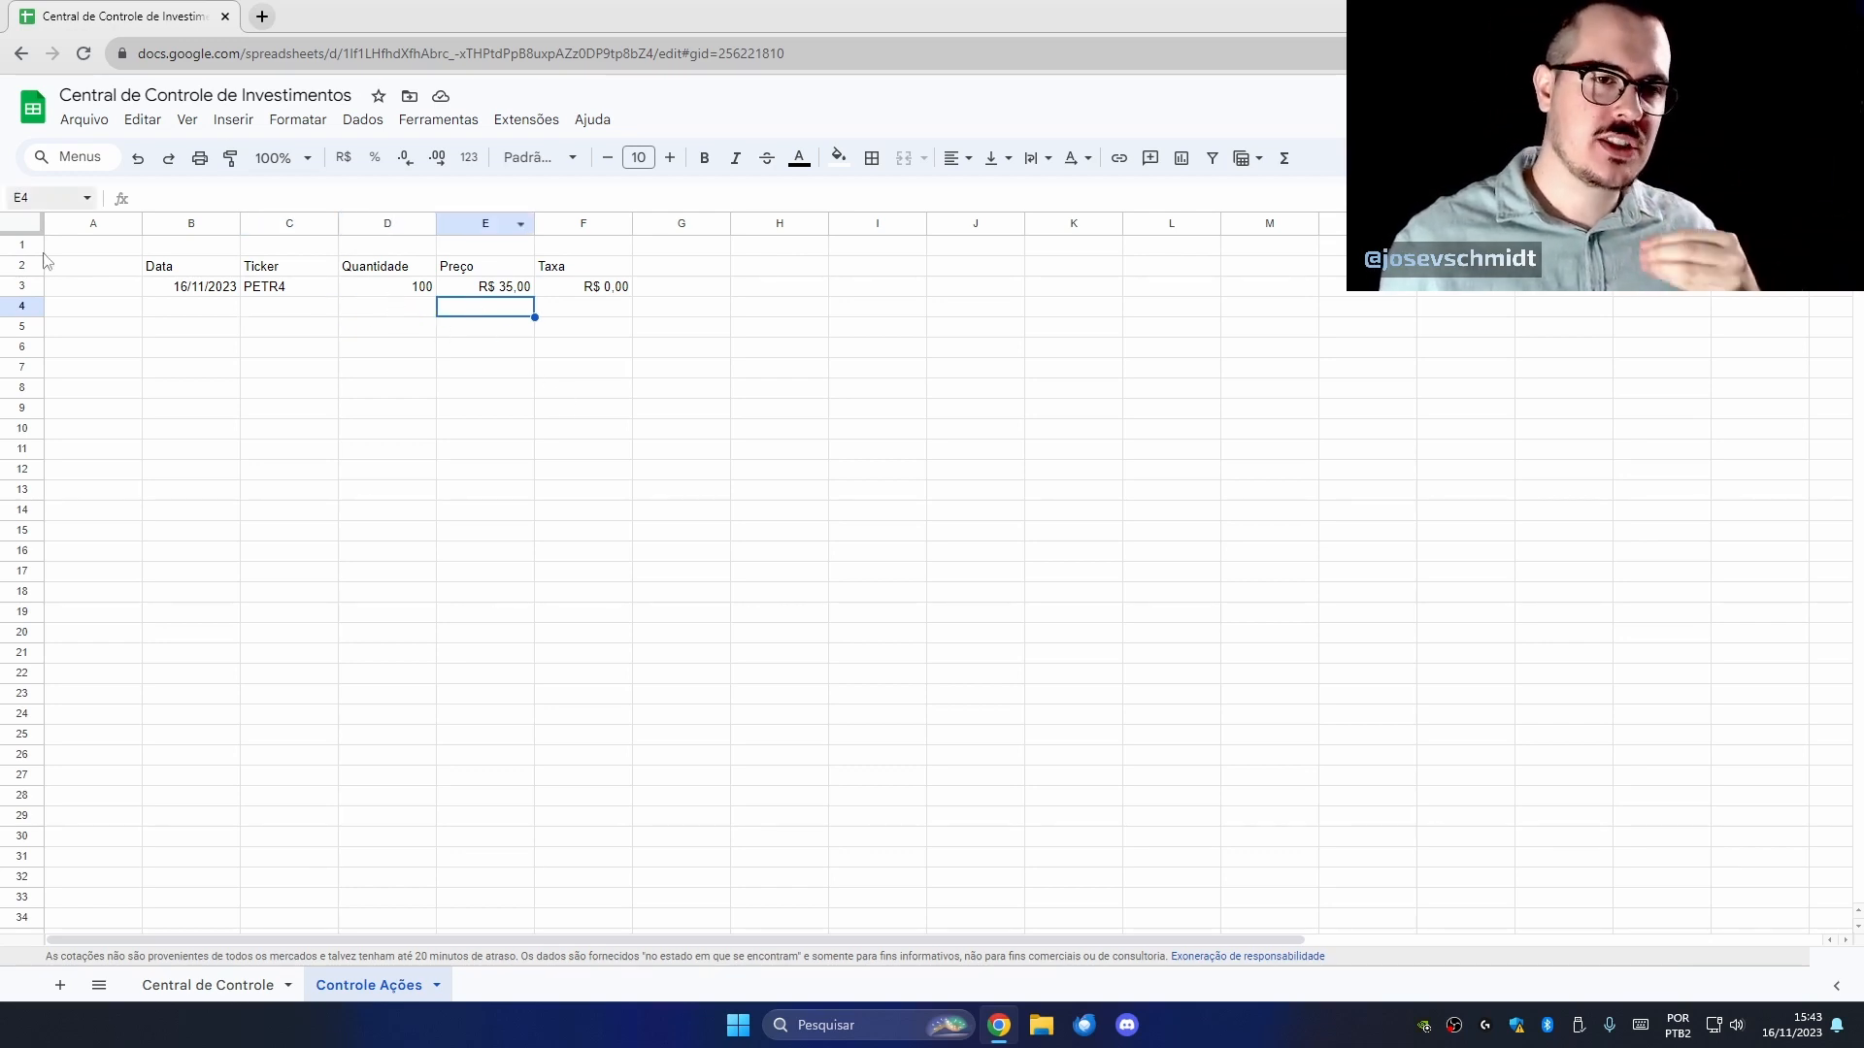
left_click(198, 981)
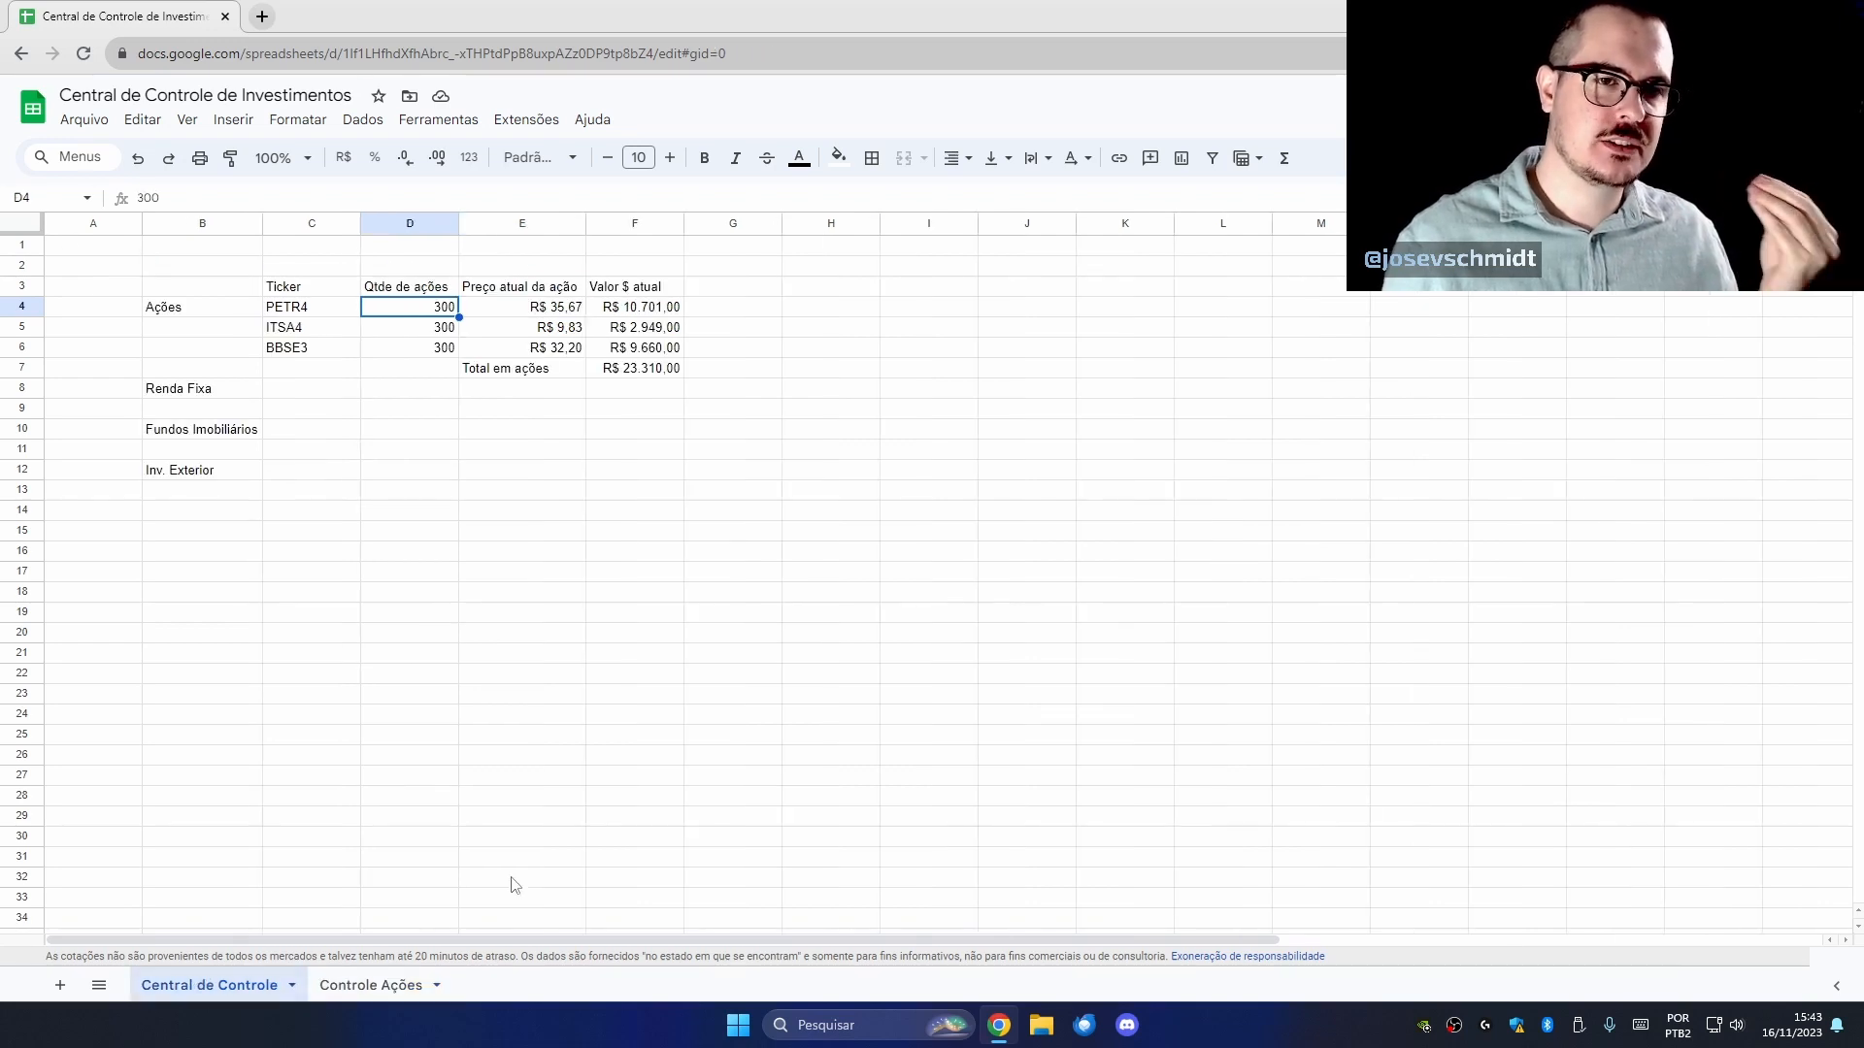
left_click(369, 984)
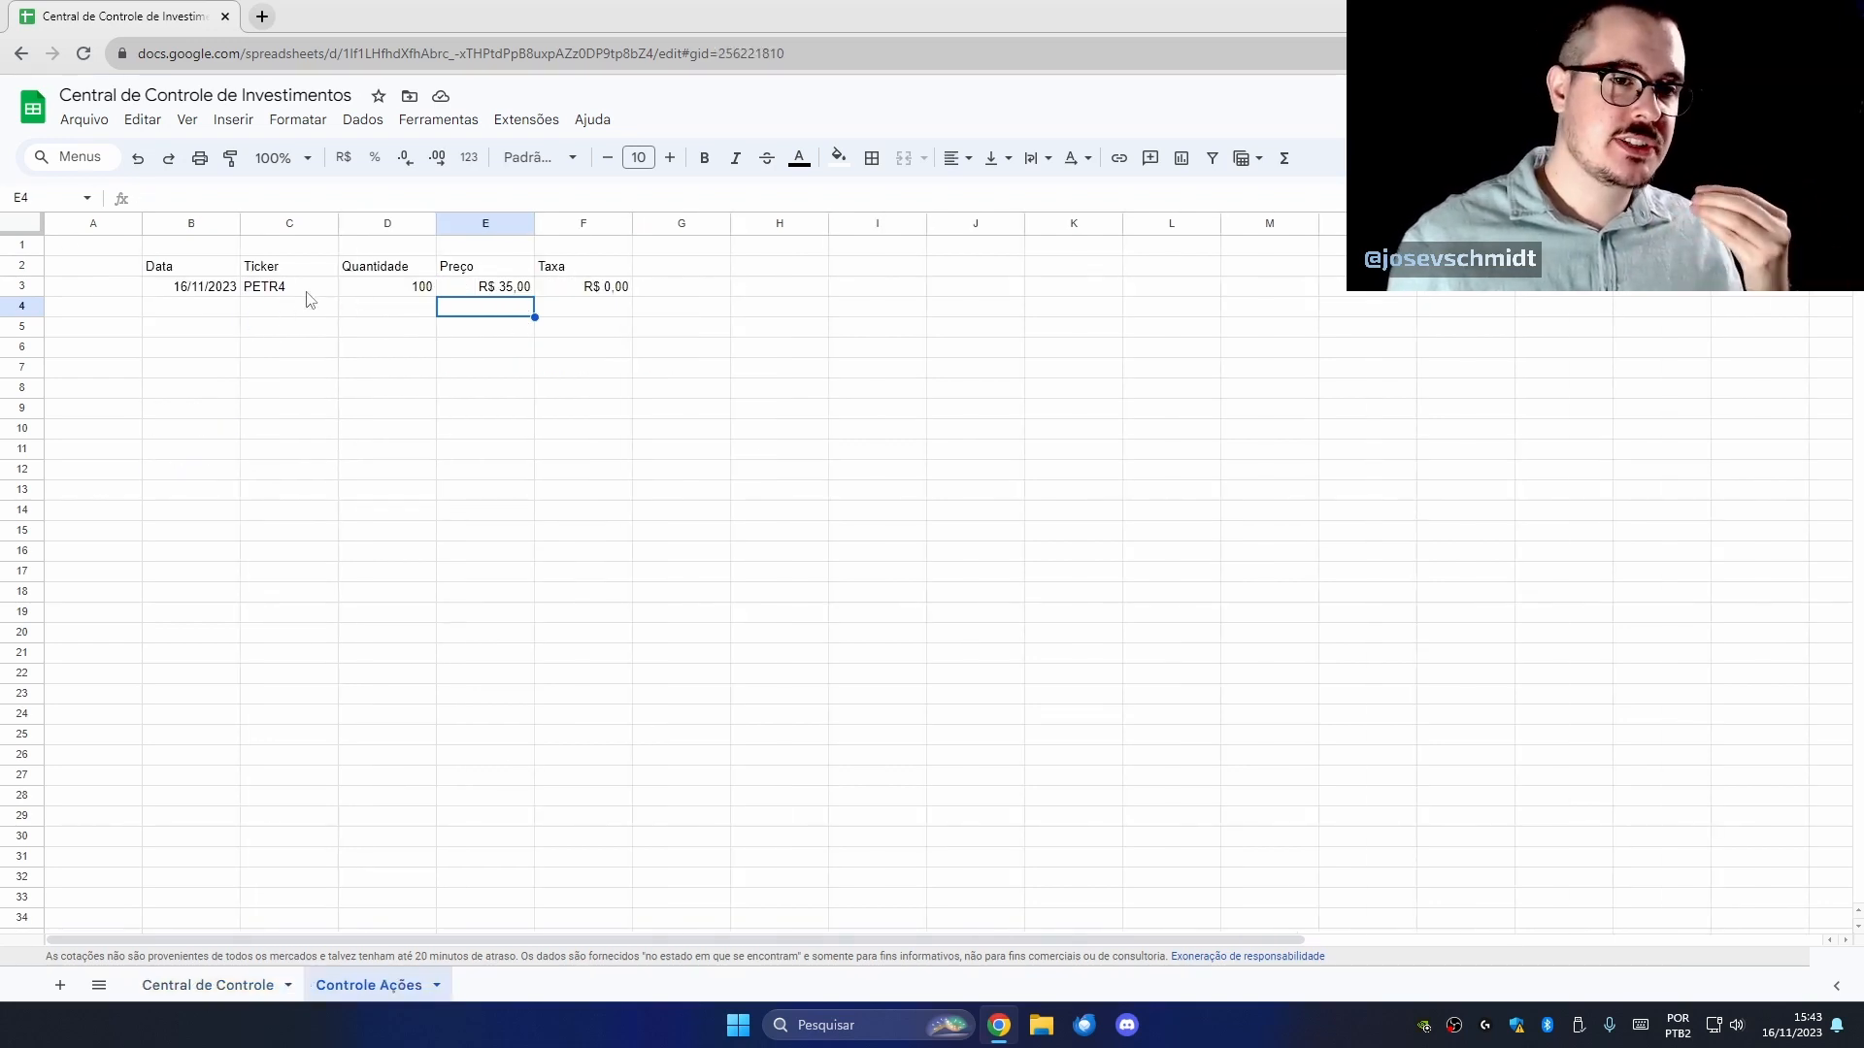
left_click(357, 286)
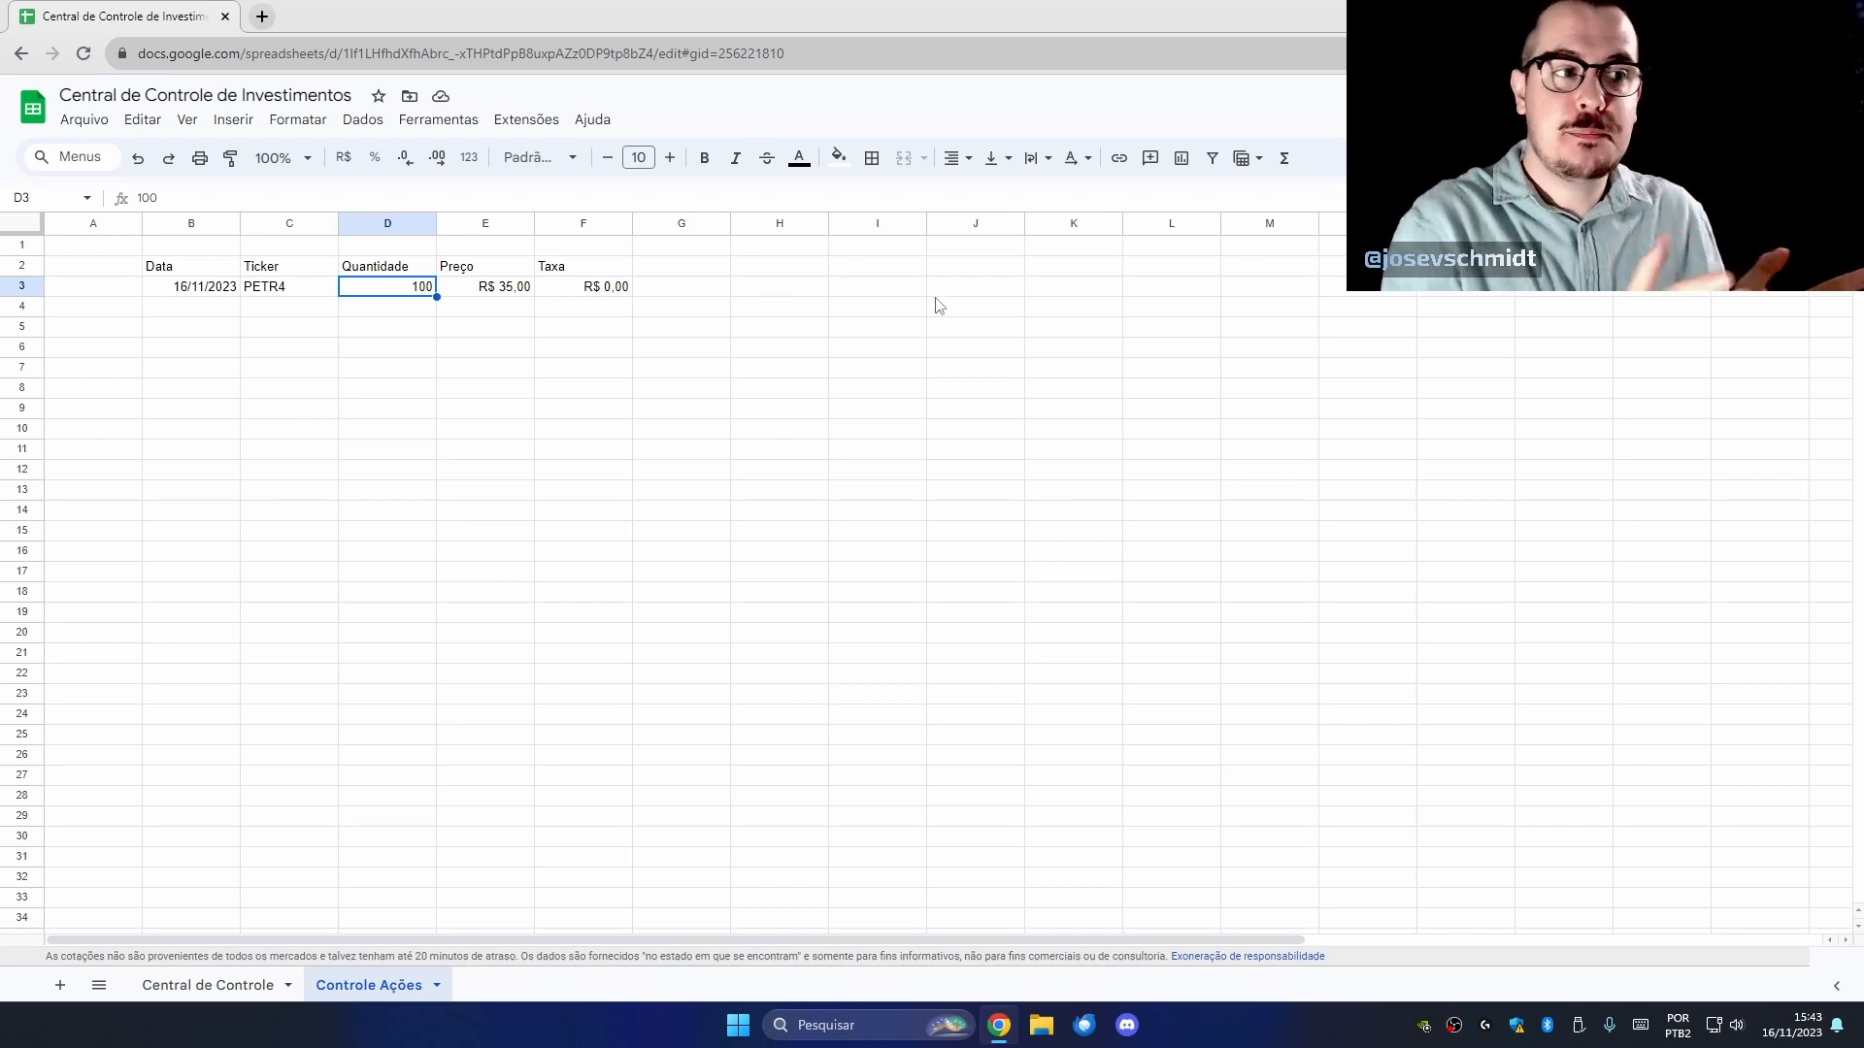
left_click(1064, 270)
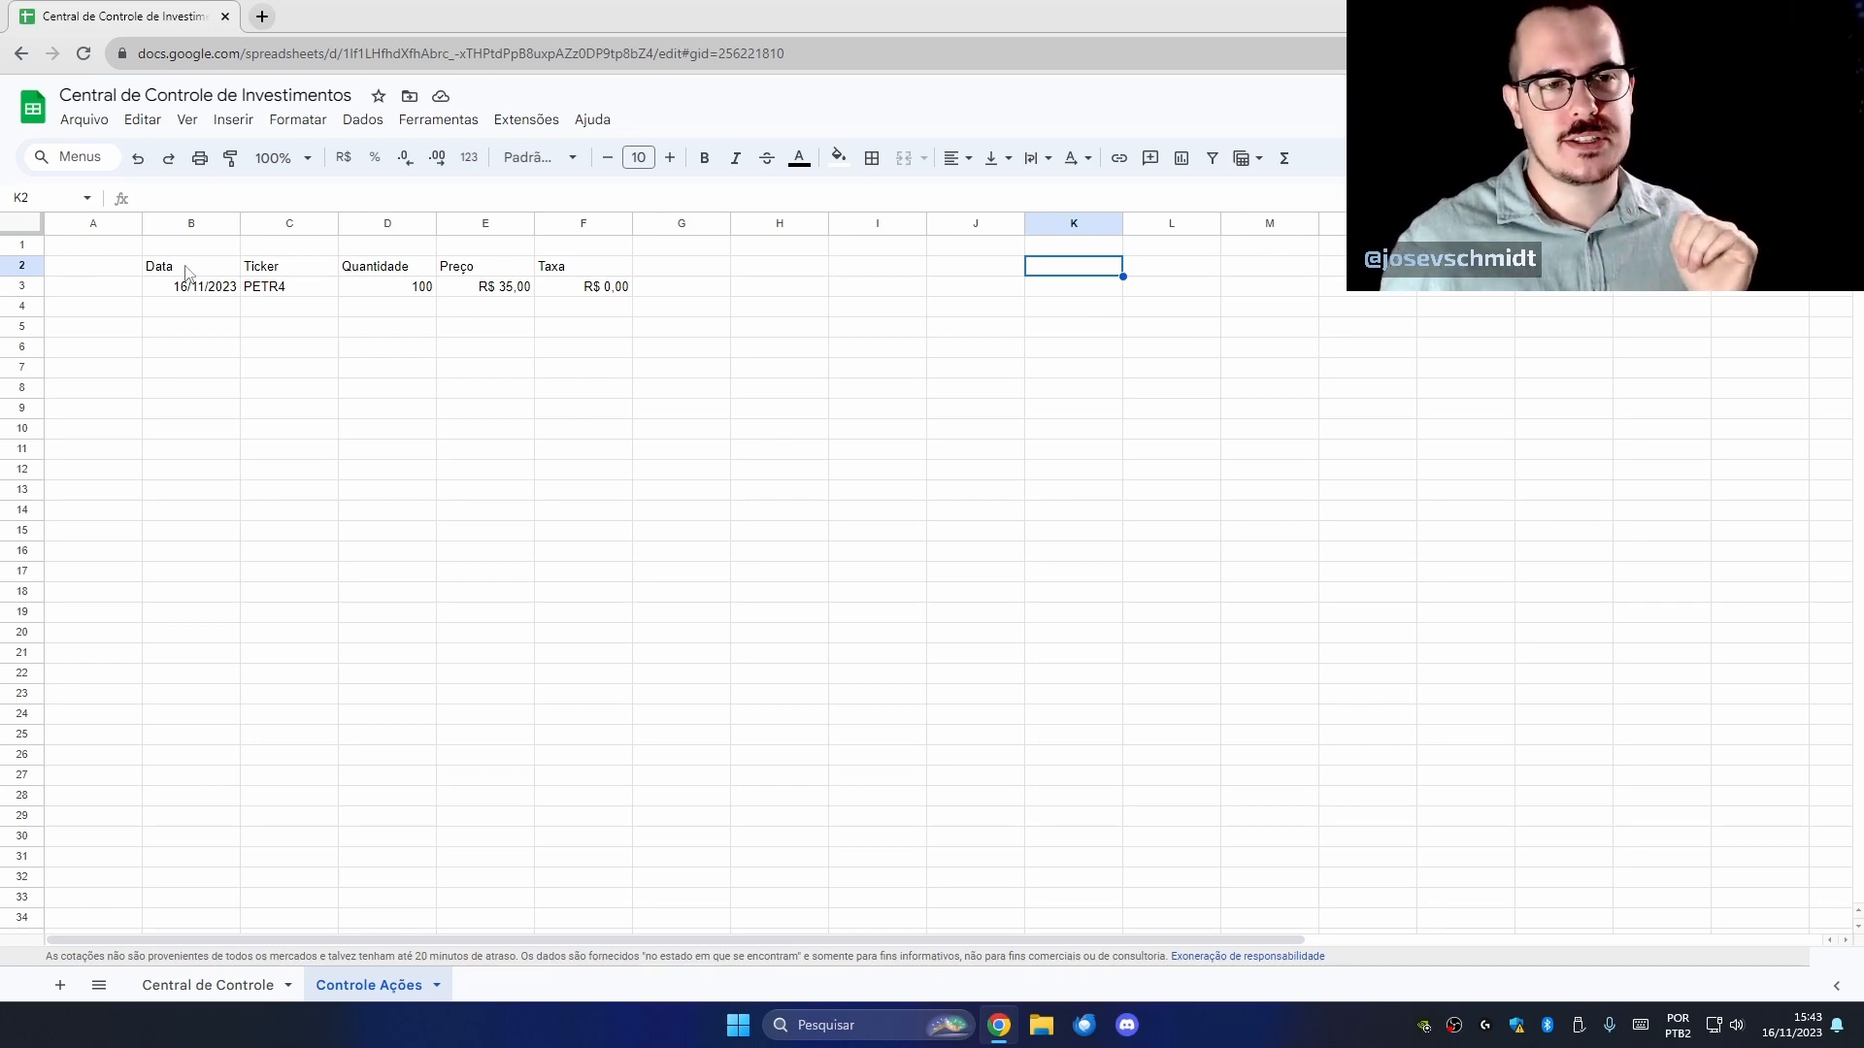
Make the row 2 headers, Data through Taxa, bold.
left_click_drag(188, 273, 582, 266)
key("ctrl+b")
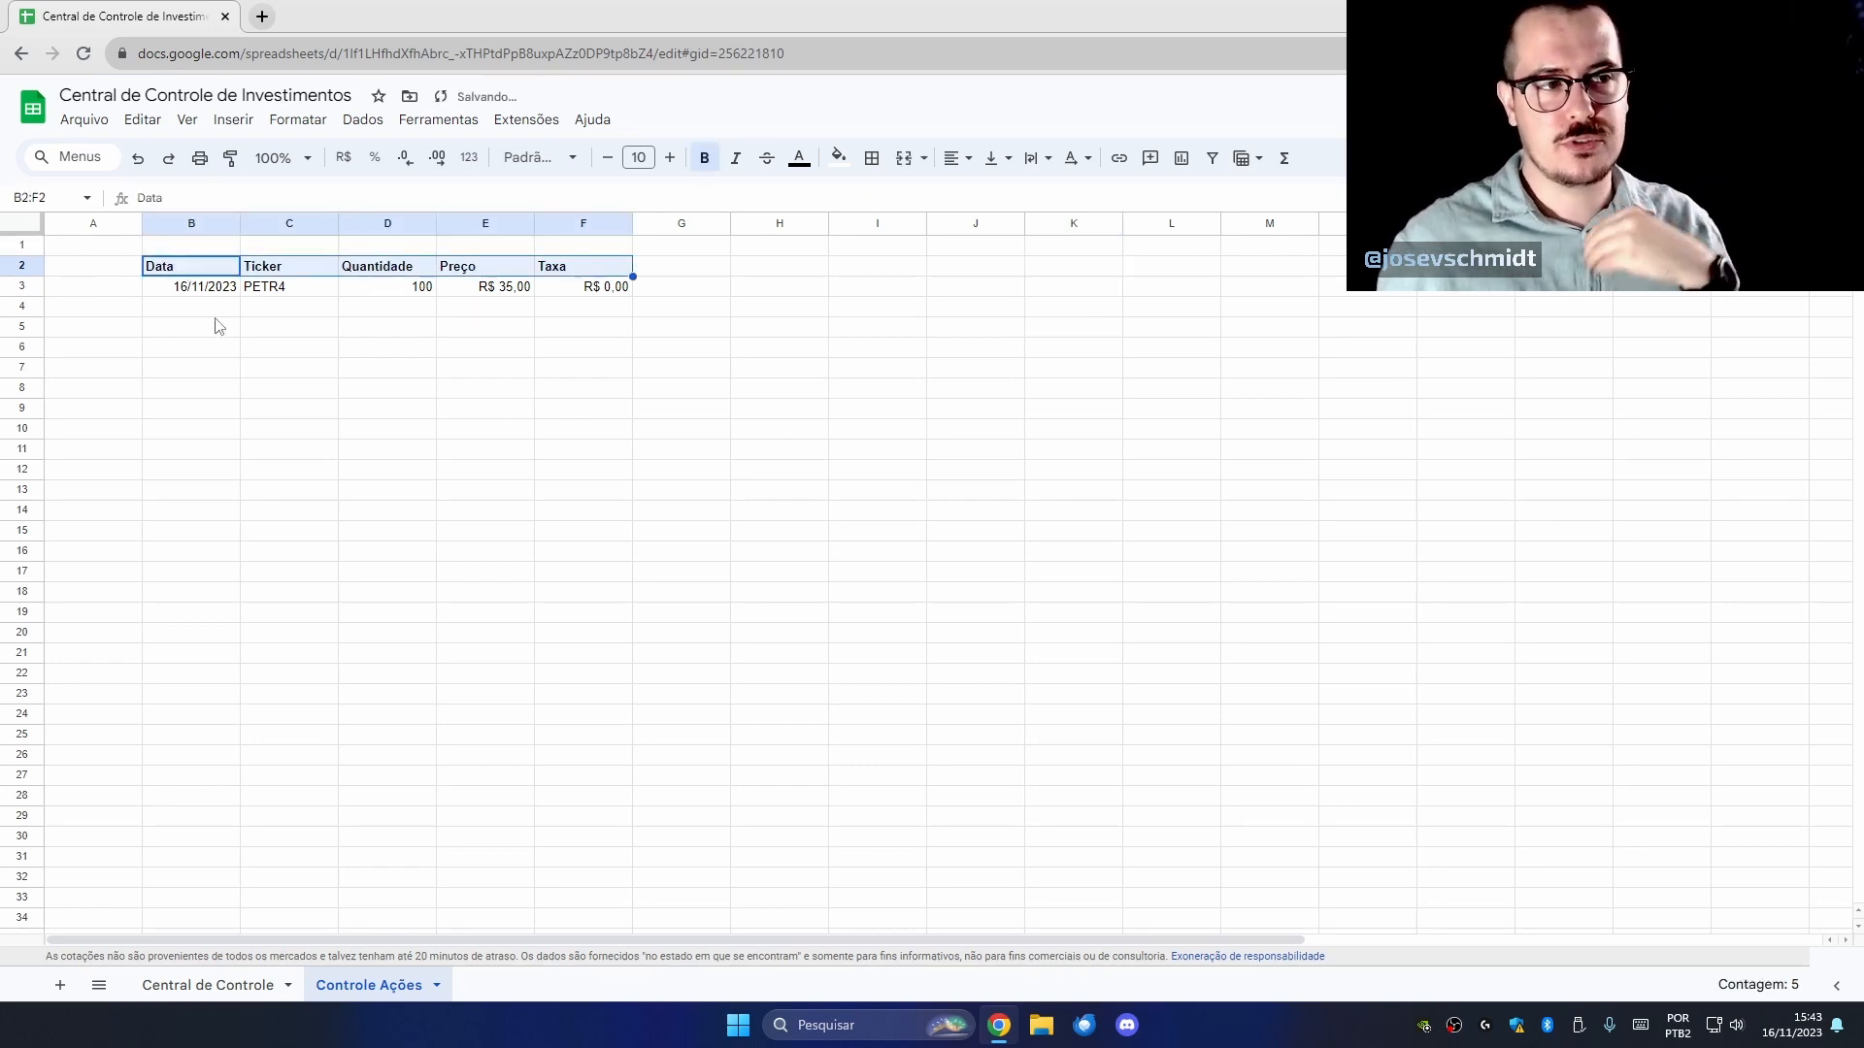
left_click(195, 307)
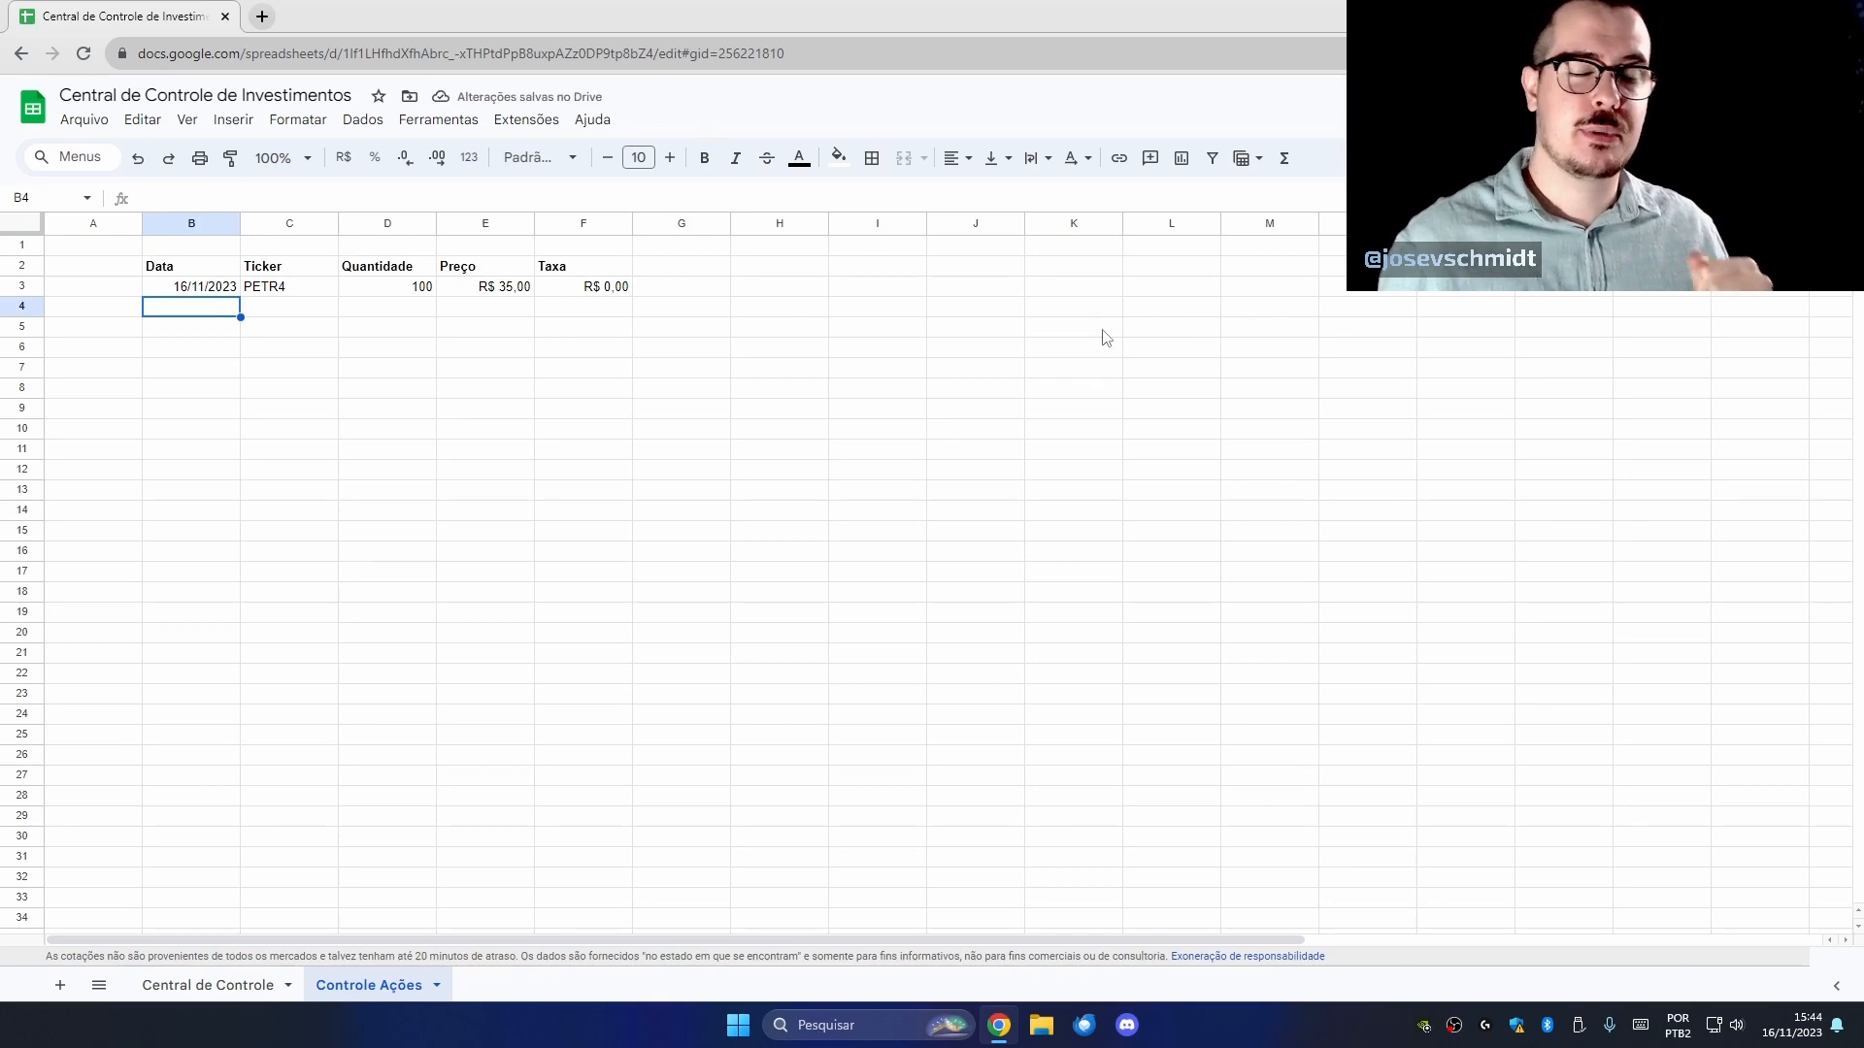
Fill B4:B6 with the 16/11/2023 date copied from B3.
left_click(199, 287)
key("ctrl+c")
left_click_drag(199, 308, 276, 356)
key("ctrl+v")
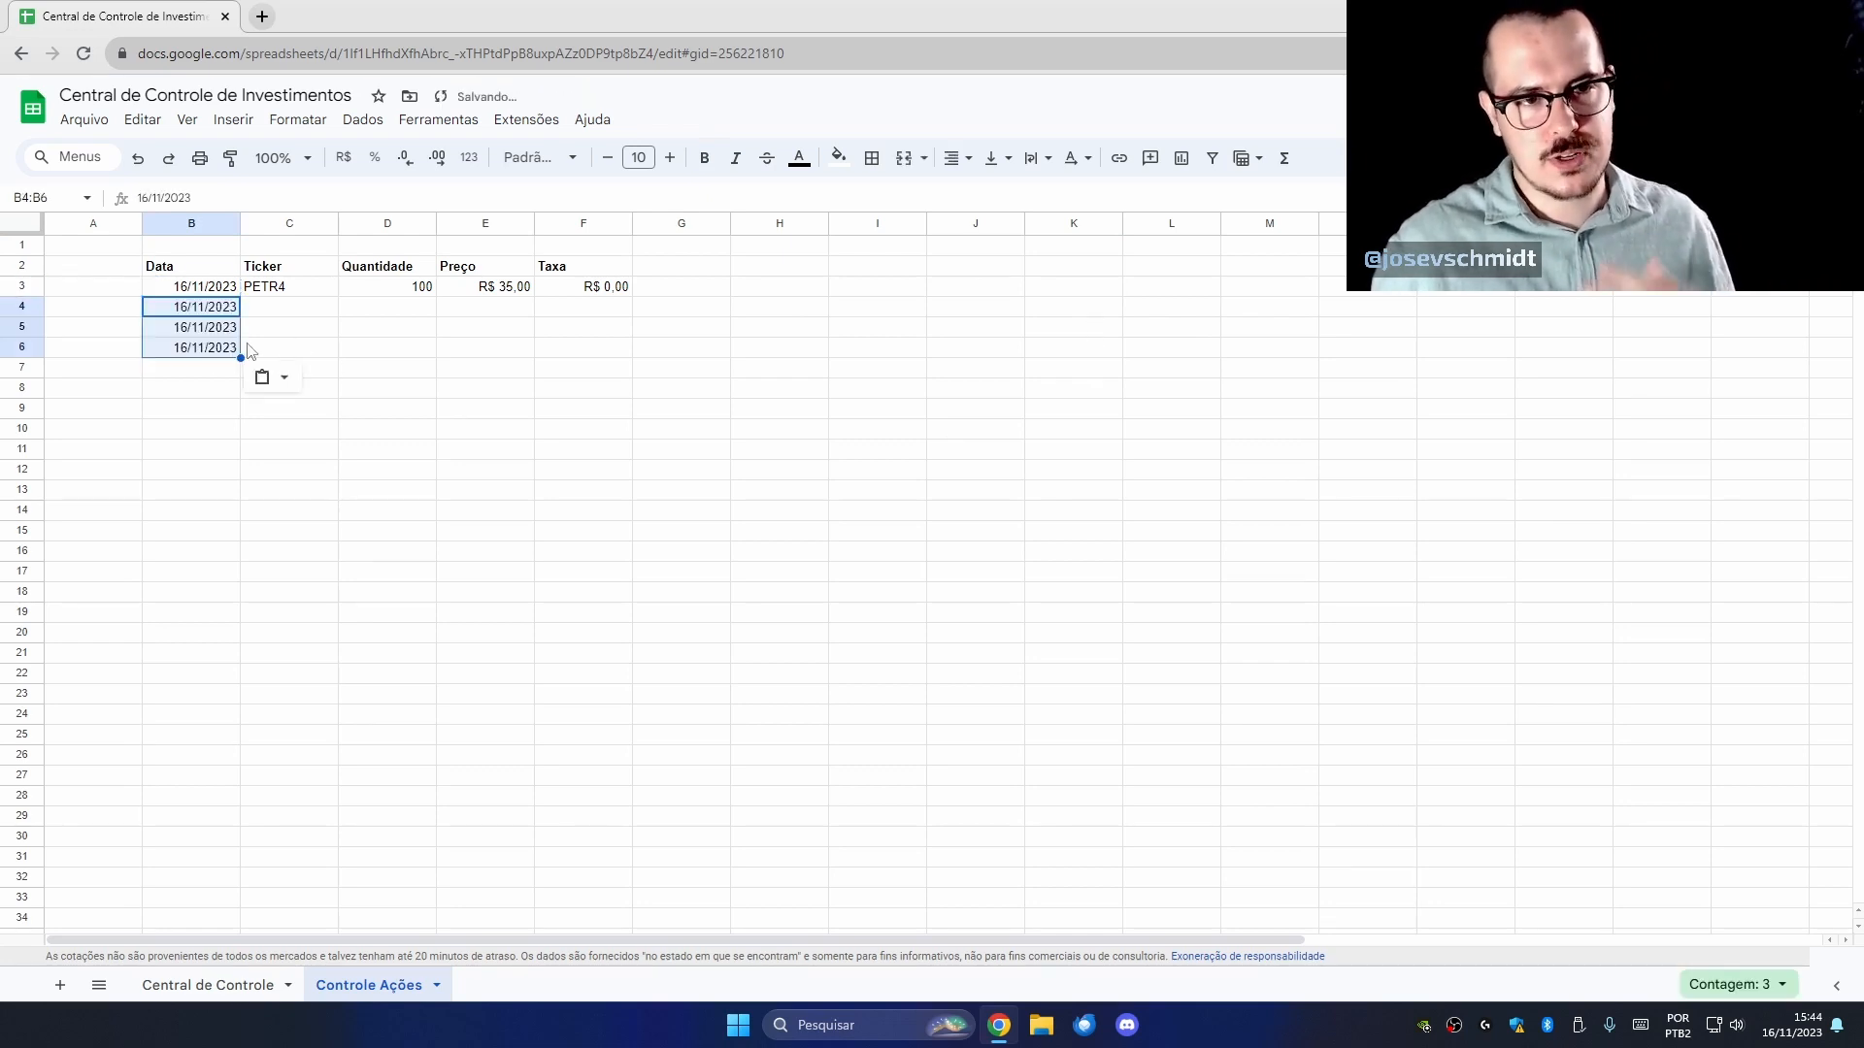
Copy the PETR4 ticker from C3 into C4.
left_click(303, 291)
key("ctrl+c")
left_click(324, 308)
key("ctrl+v")
left_click(317, 334)
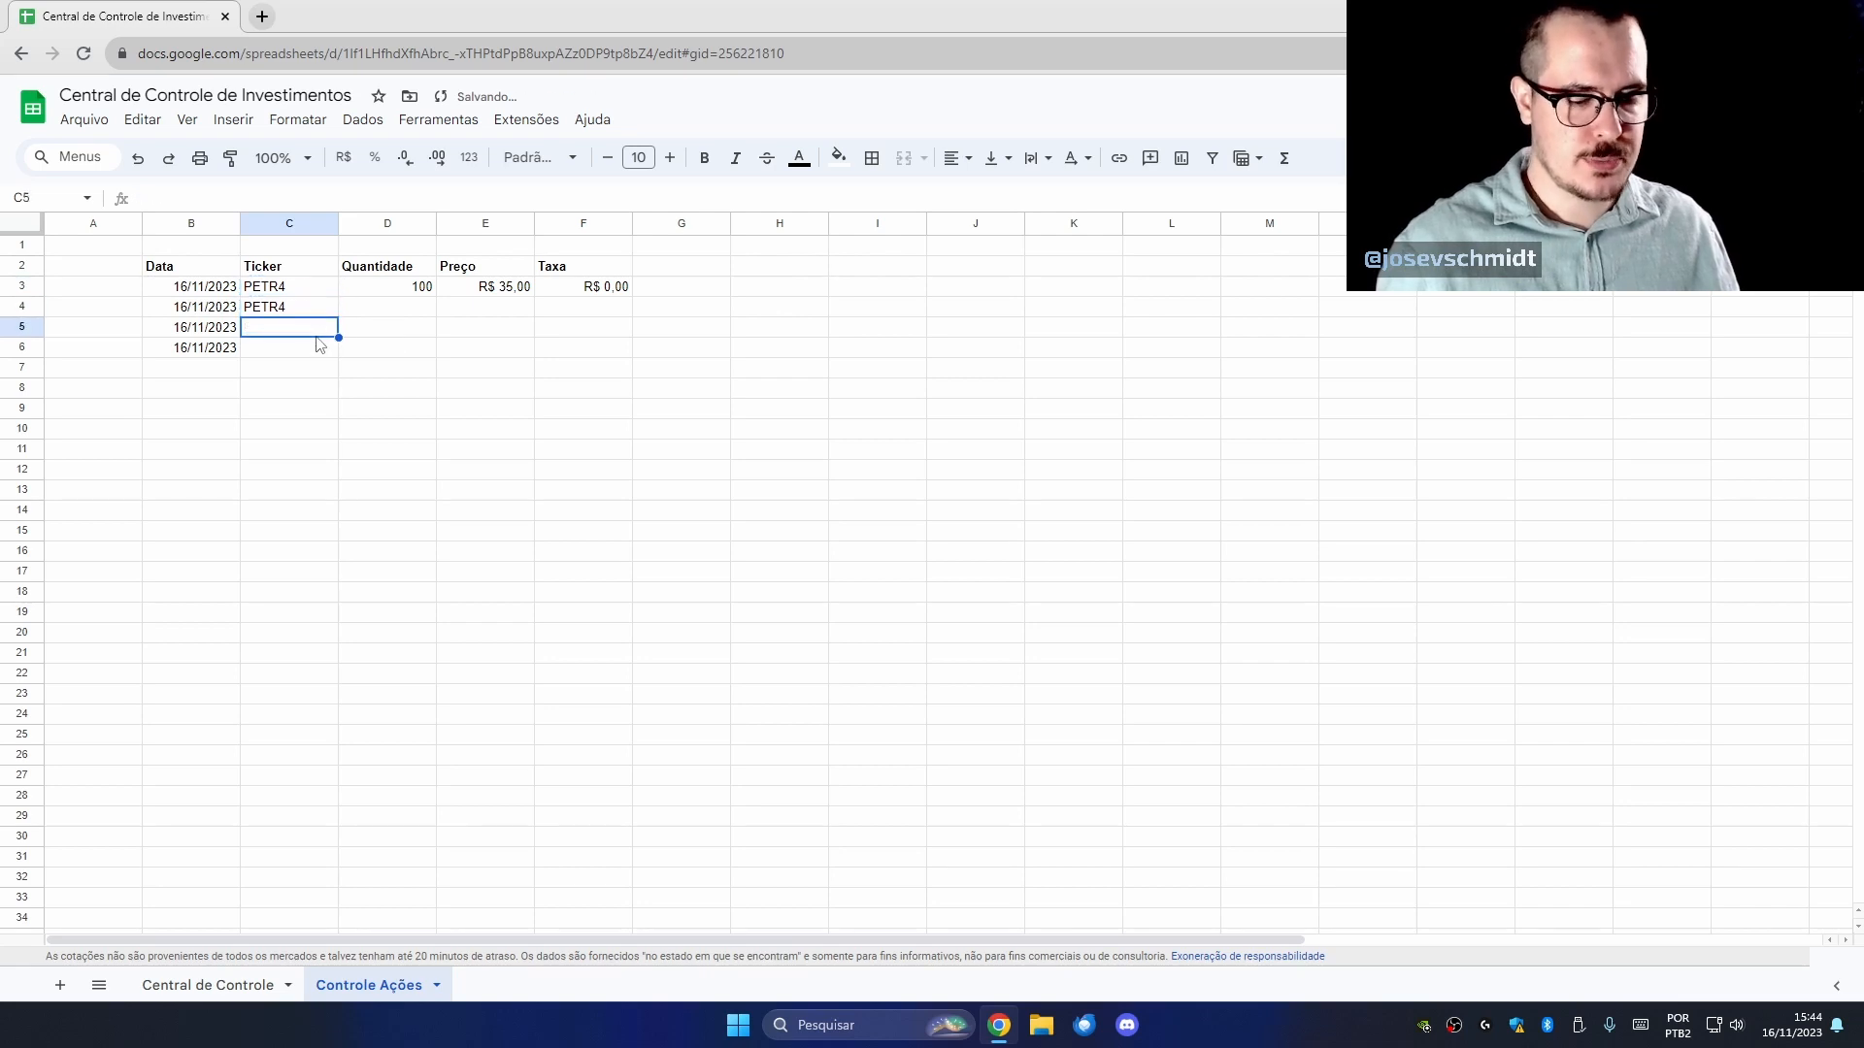
Enter the tickers ITSA4 and BBSE3 in C5 and C6.
type("ITSA4")
key("Return")
type("BBSE3")
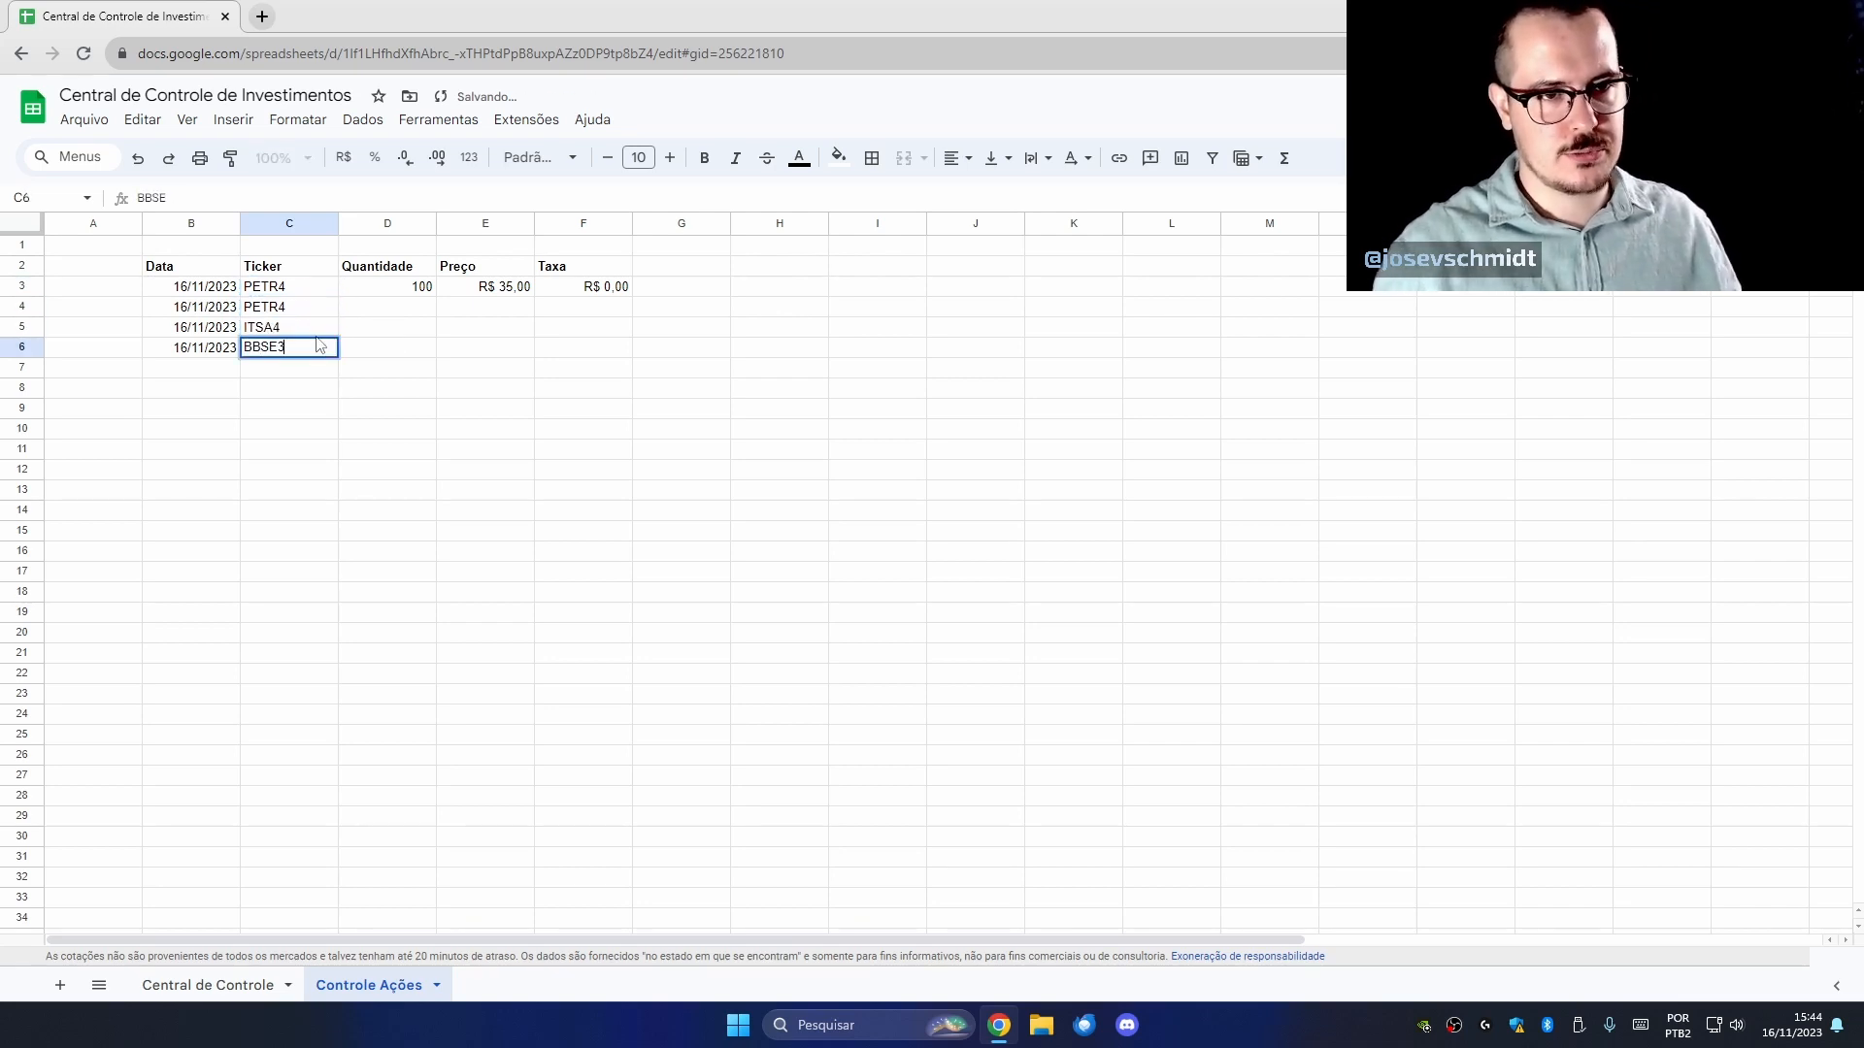
key("Return")
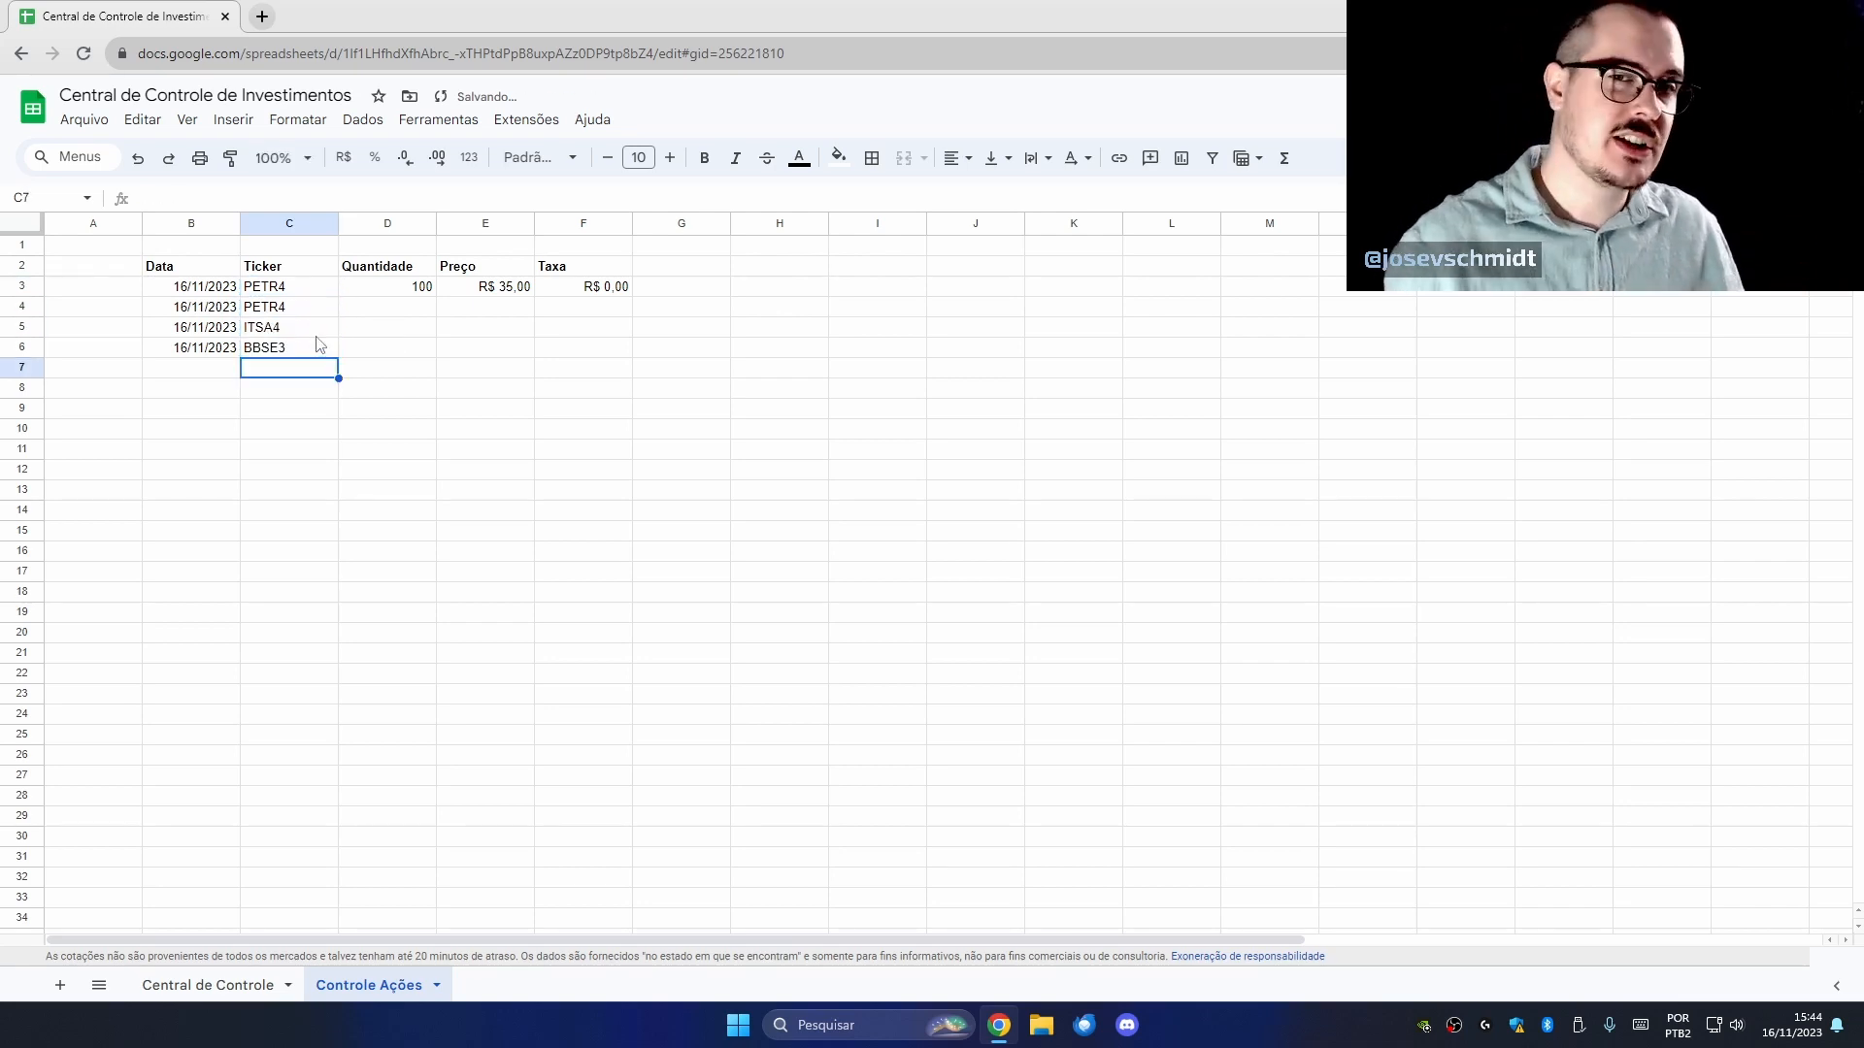
Enter quantities 200, 300 and 300 for the PETR4, ITSA4 and BBSE3 rows.
left_click(421, 311)
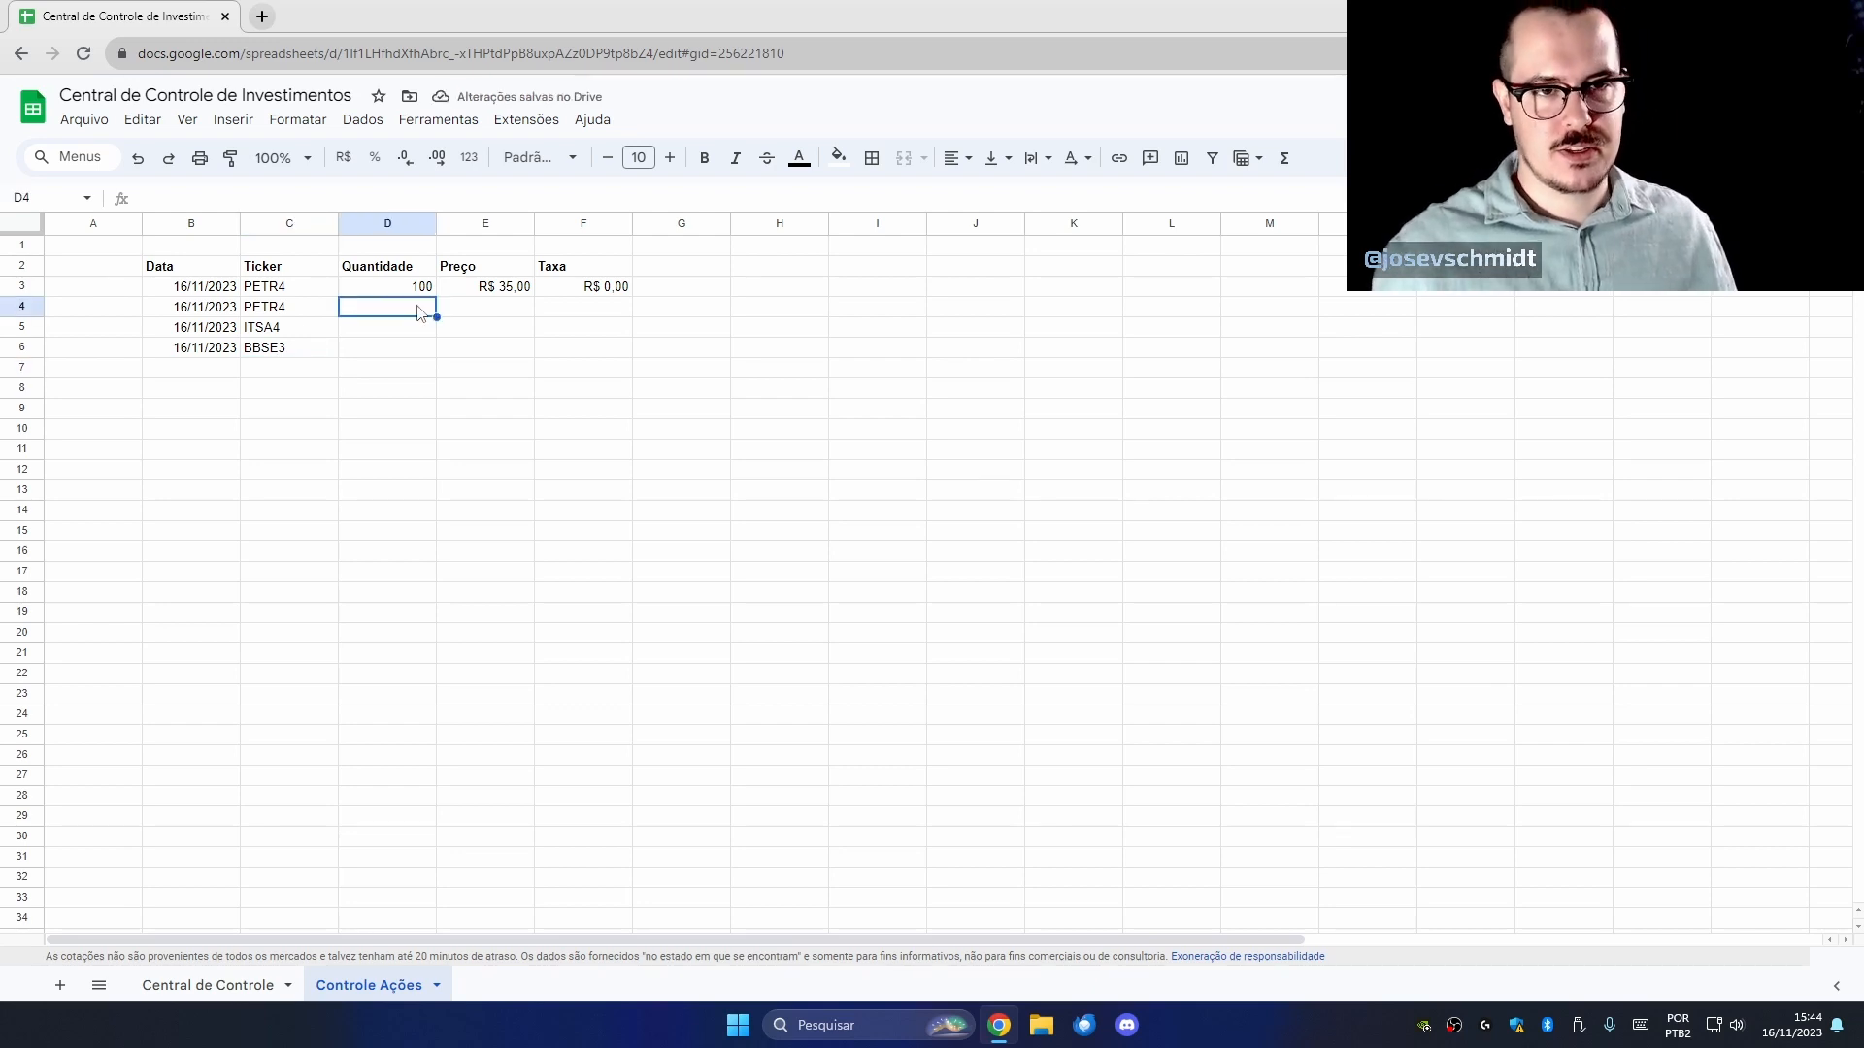
type("200")
key("Return")
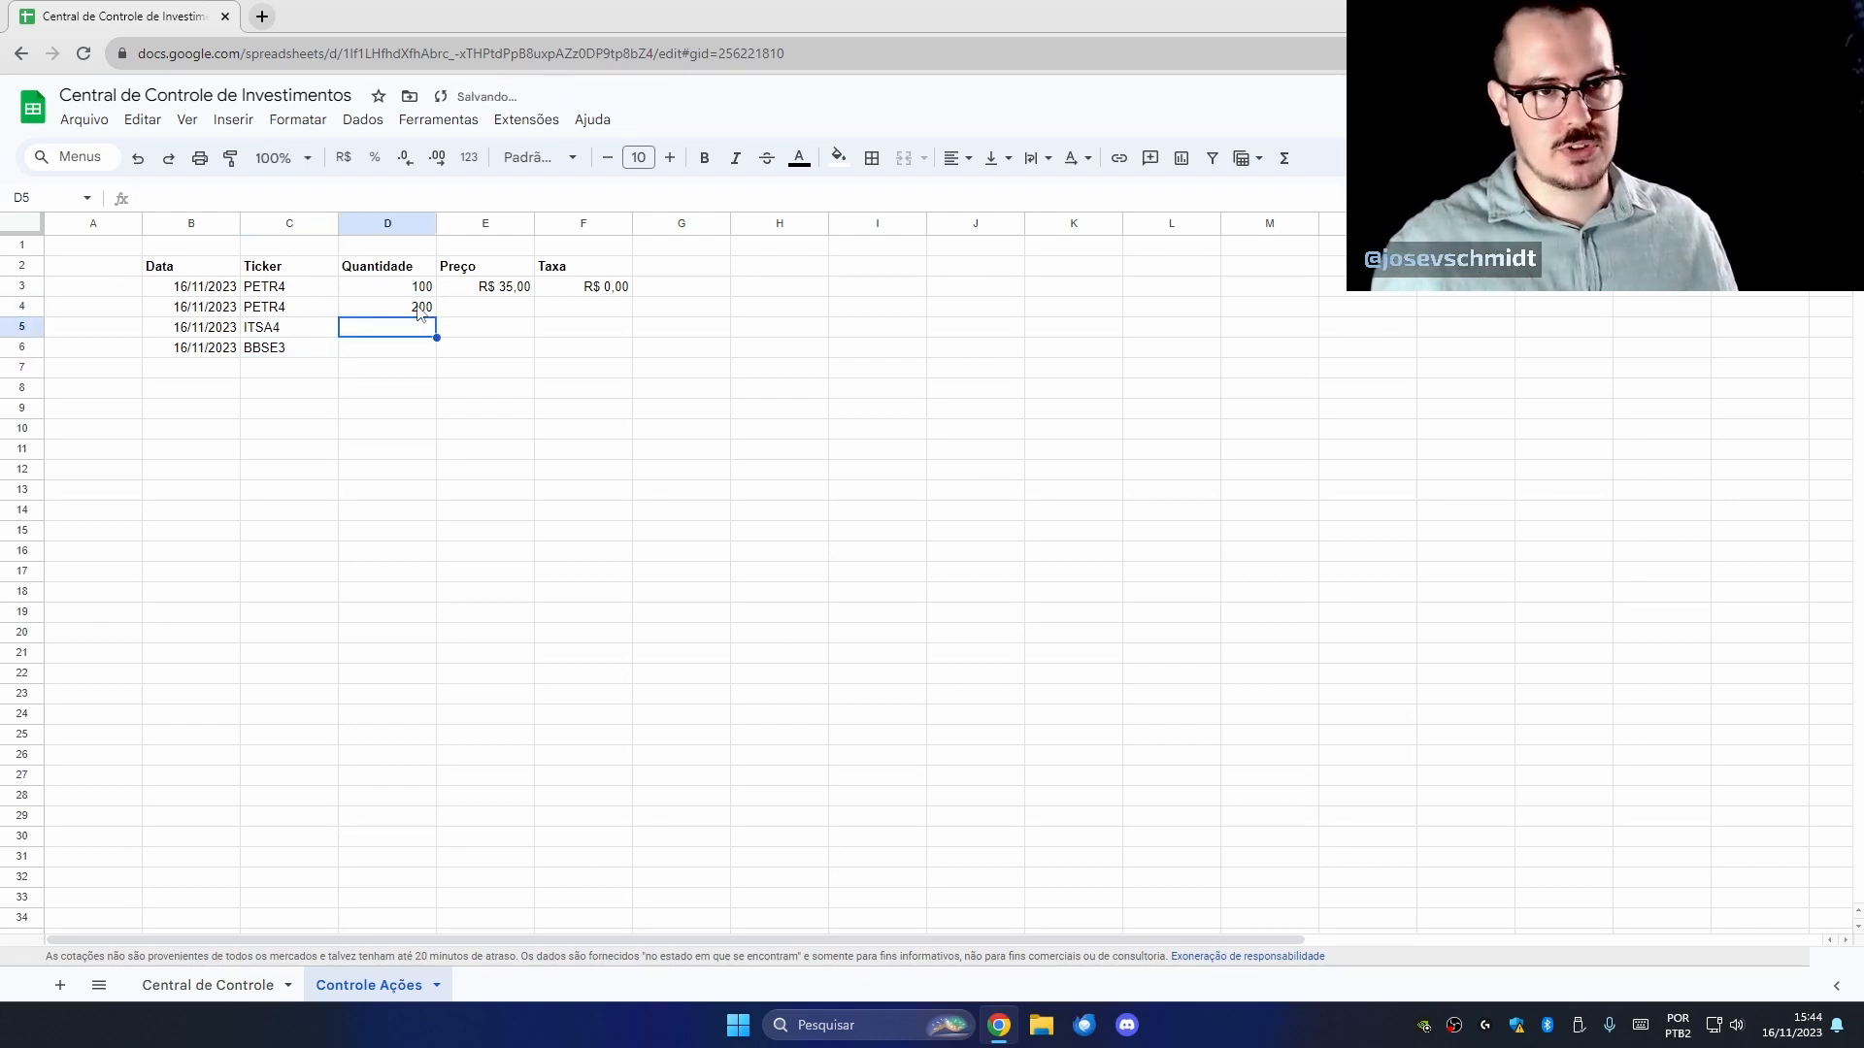
type("300")
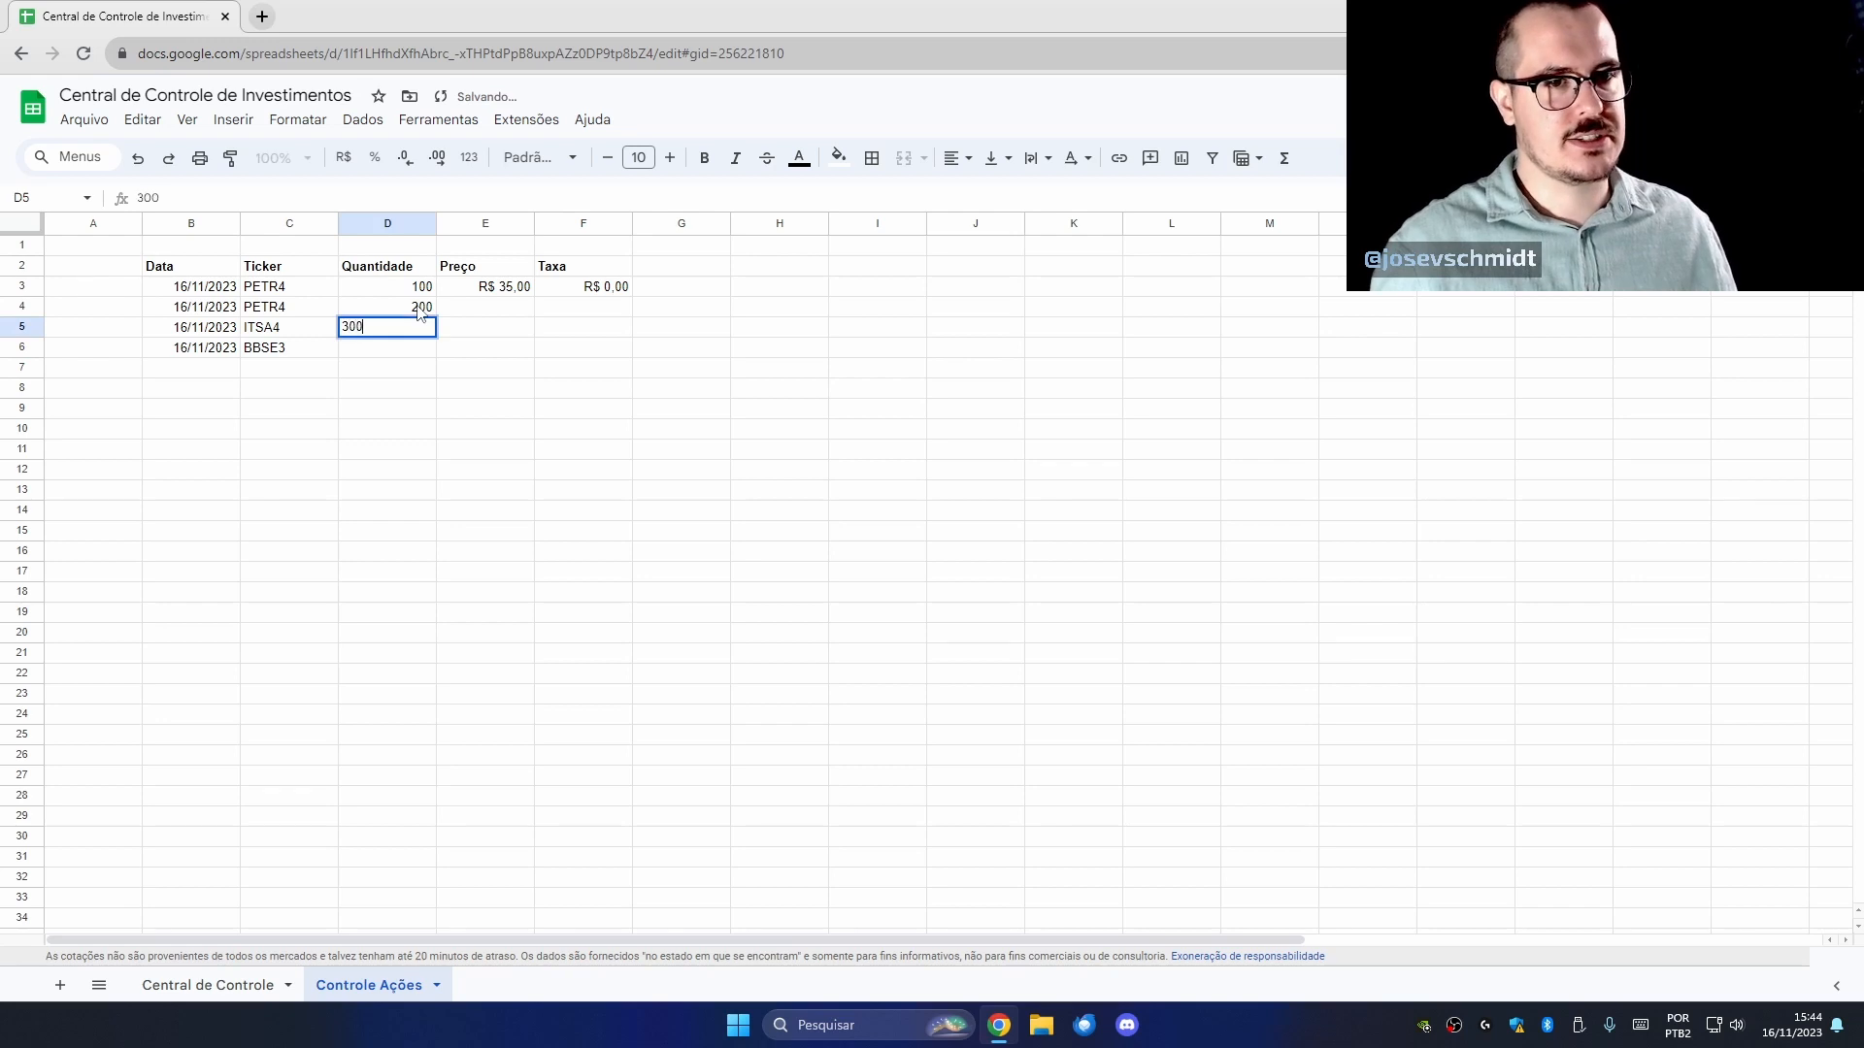
key("Return")
type("300")
key("Return")
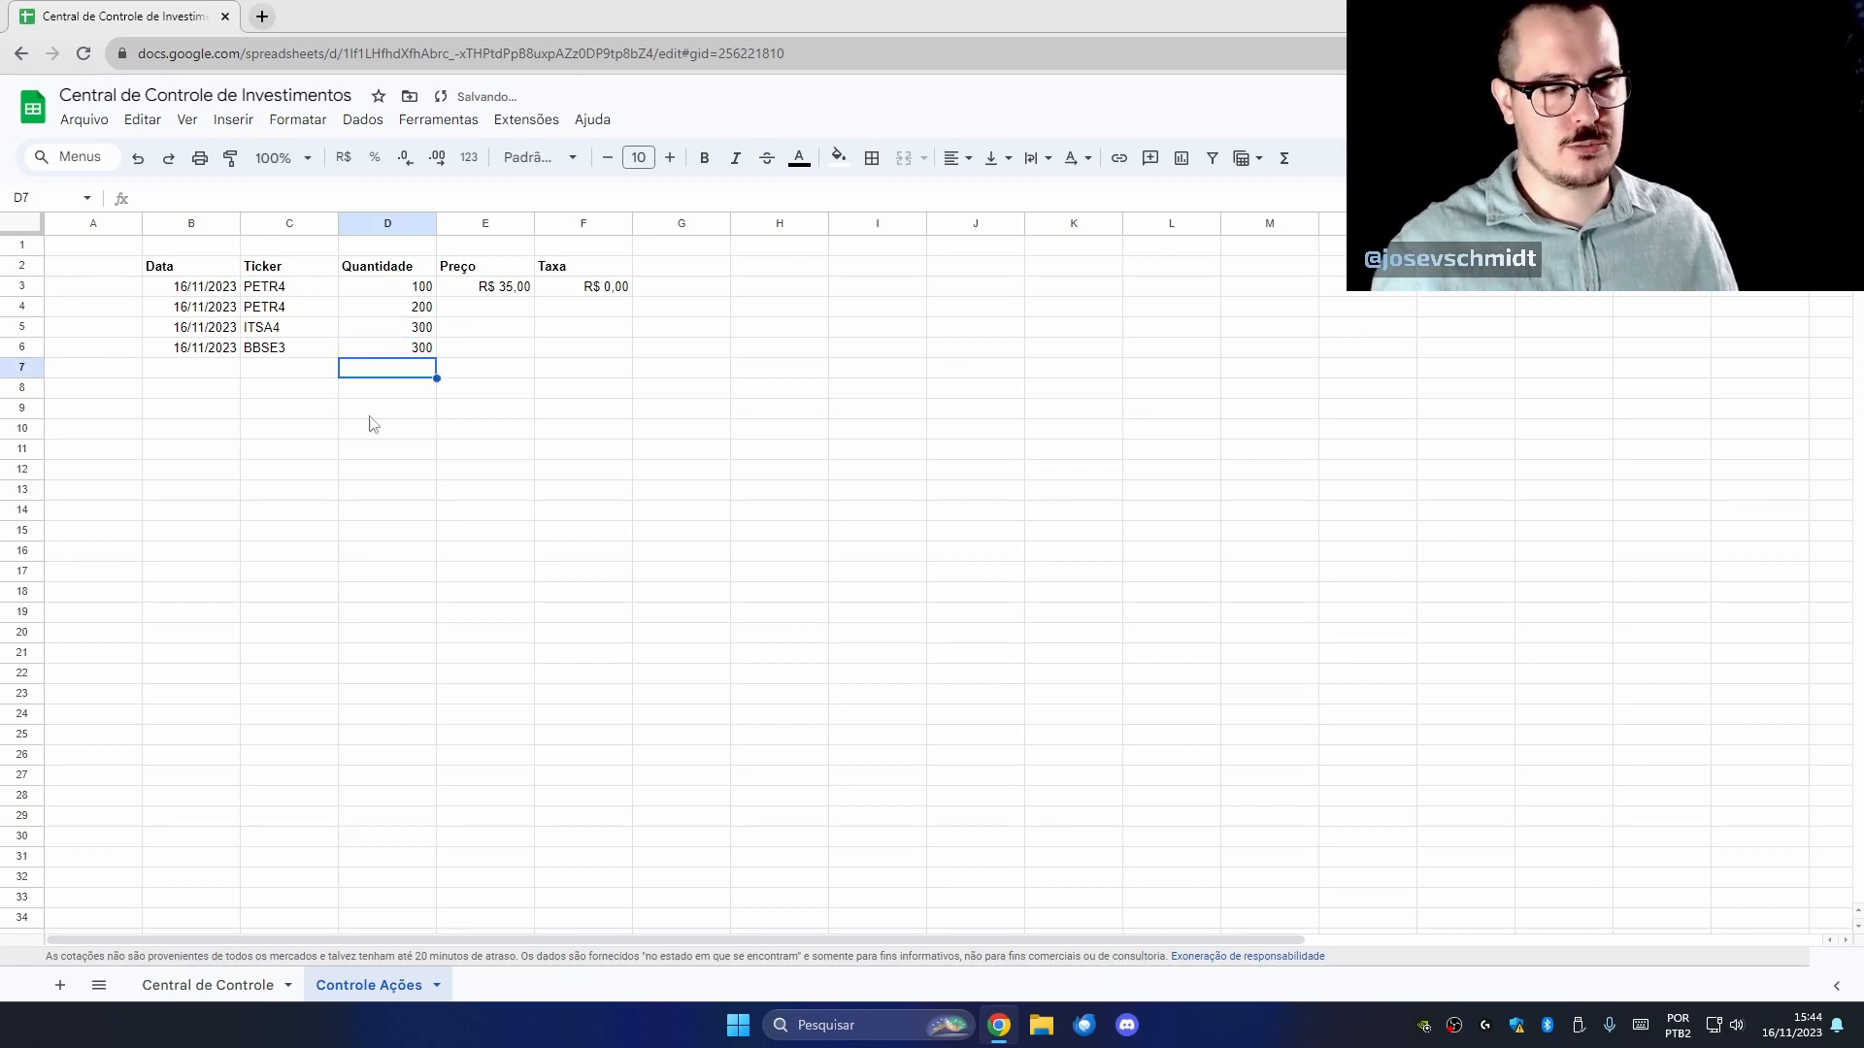
Copy the tickers and quantities from the Central de Controle summary table.
left_click(208, 982)
left_click_drag(384, 312, 383, 355)
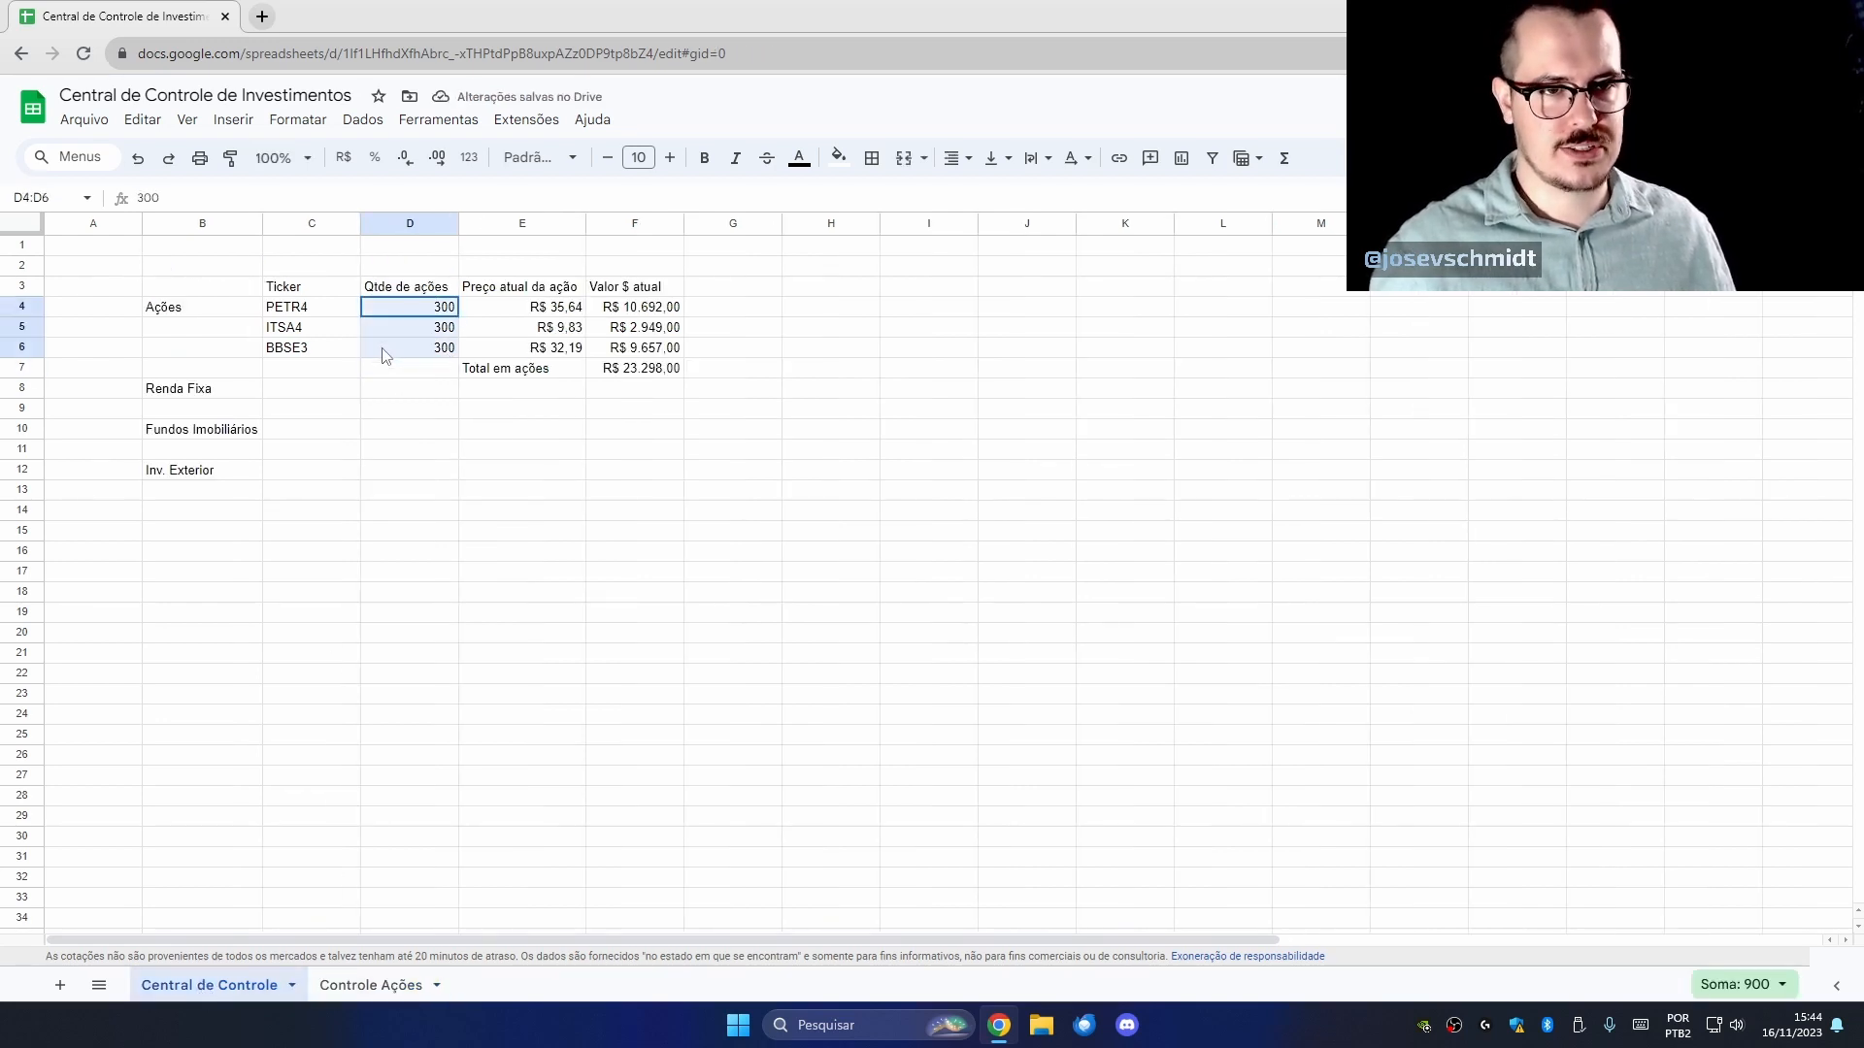
key("shift+Left")
key("ctrl+c")
left_click(369, 989)
Enter 35,1 as the second PETR4 price and format column E as R$ currency.
left_click(485, 307)
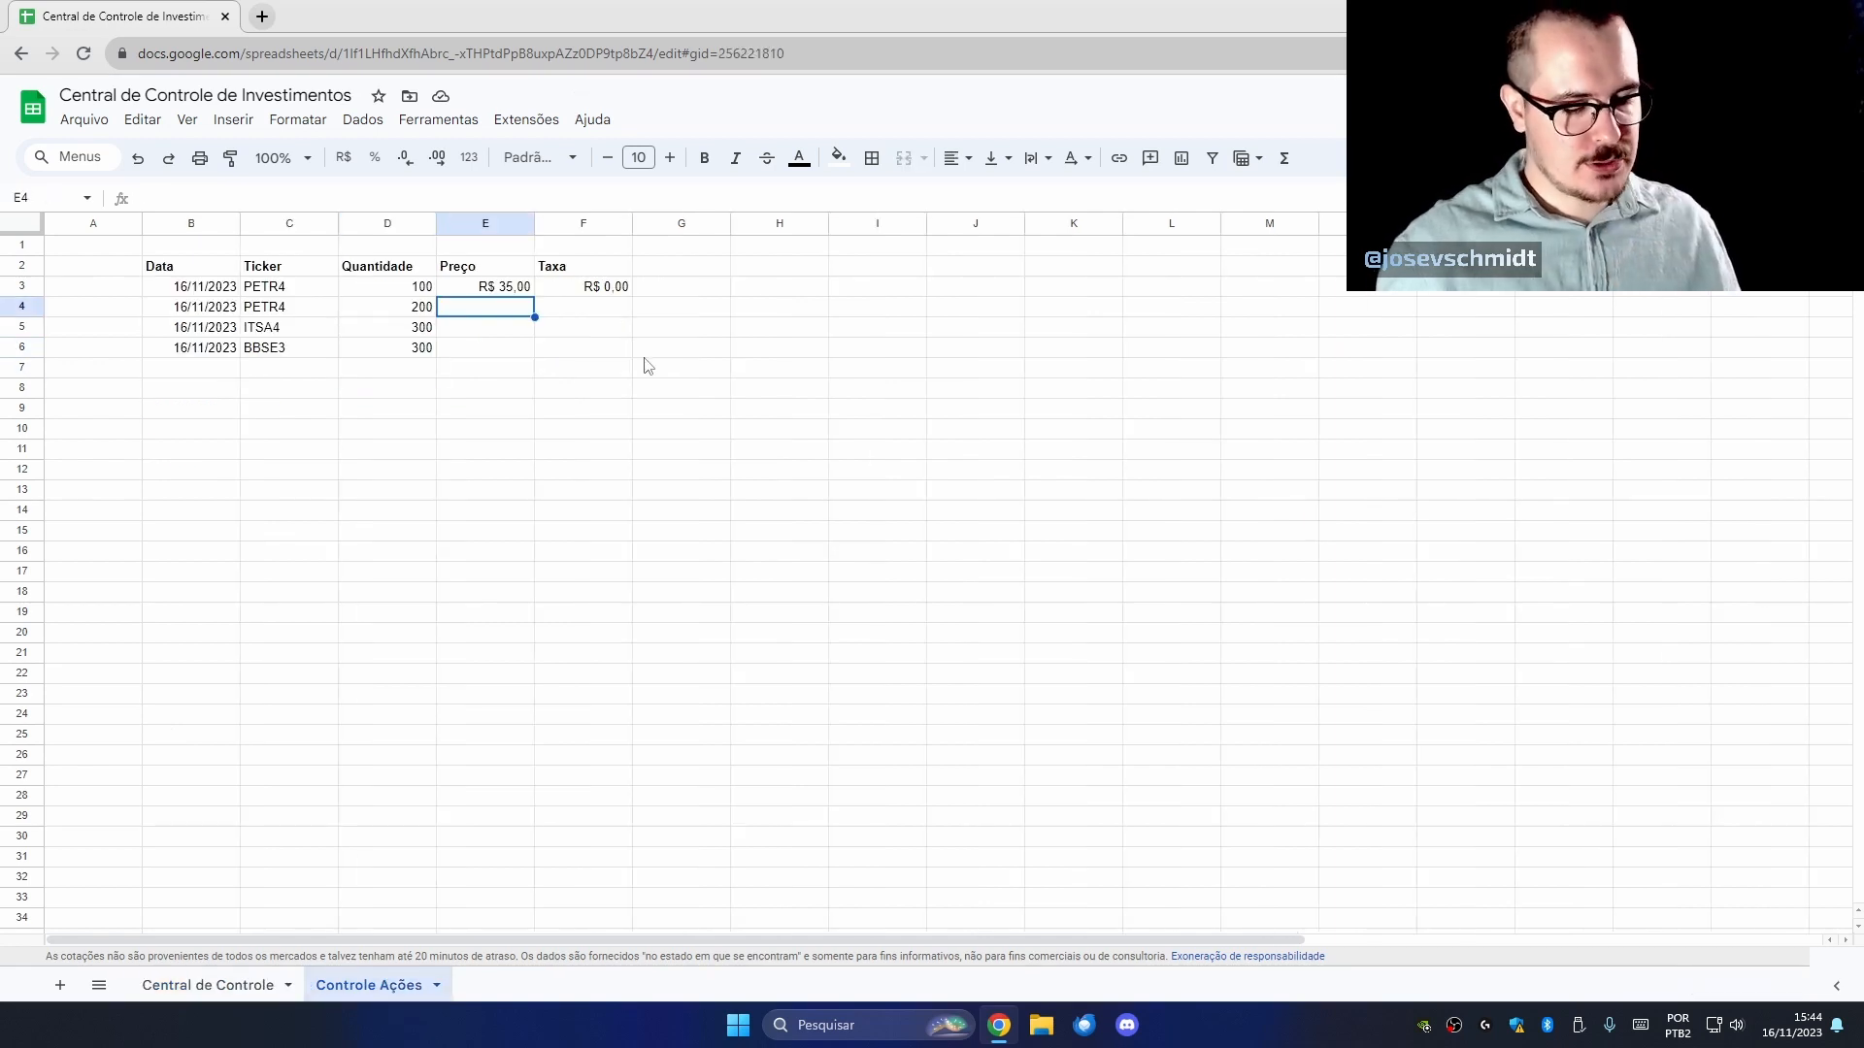
type("R")
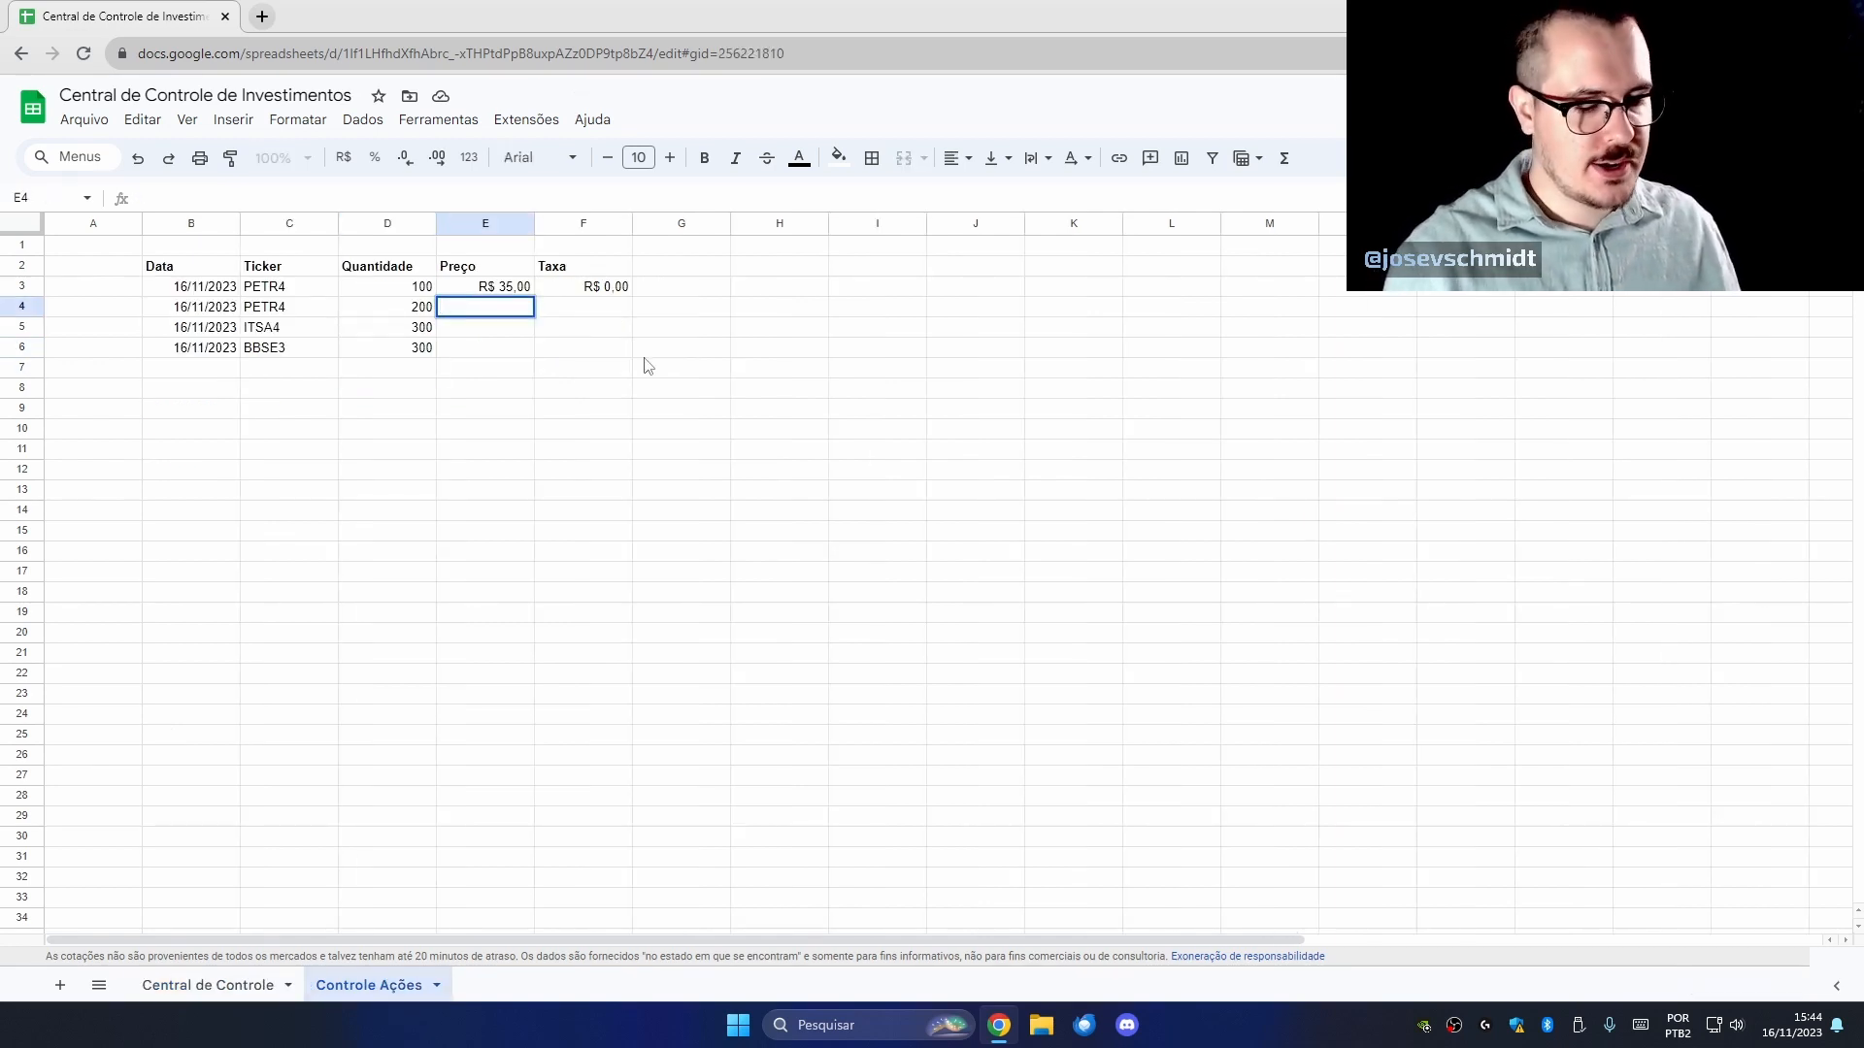
type("35,1")
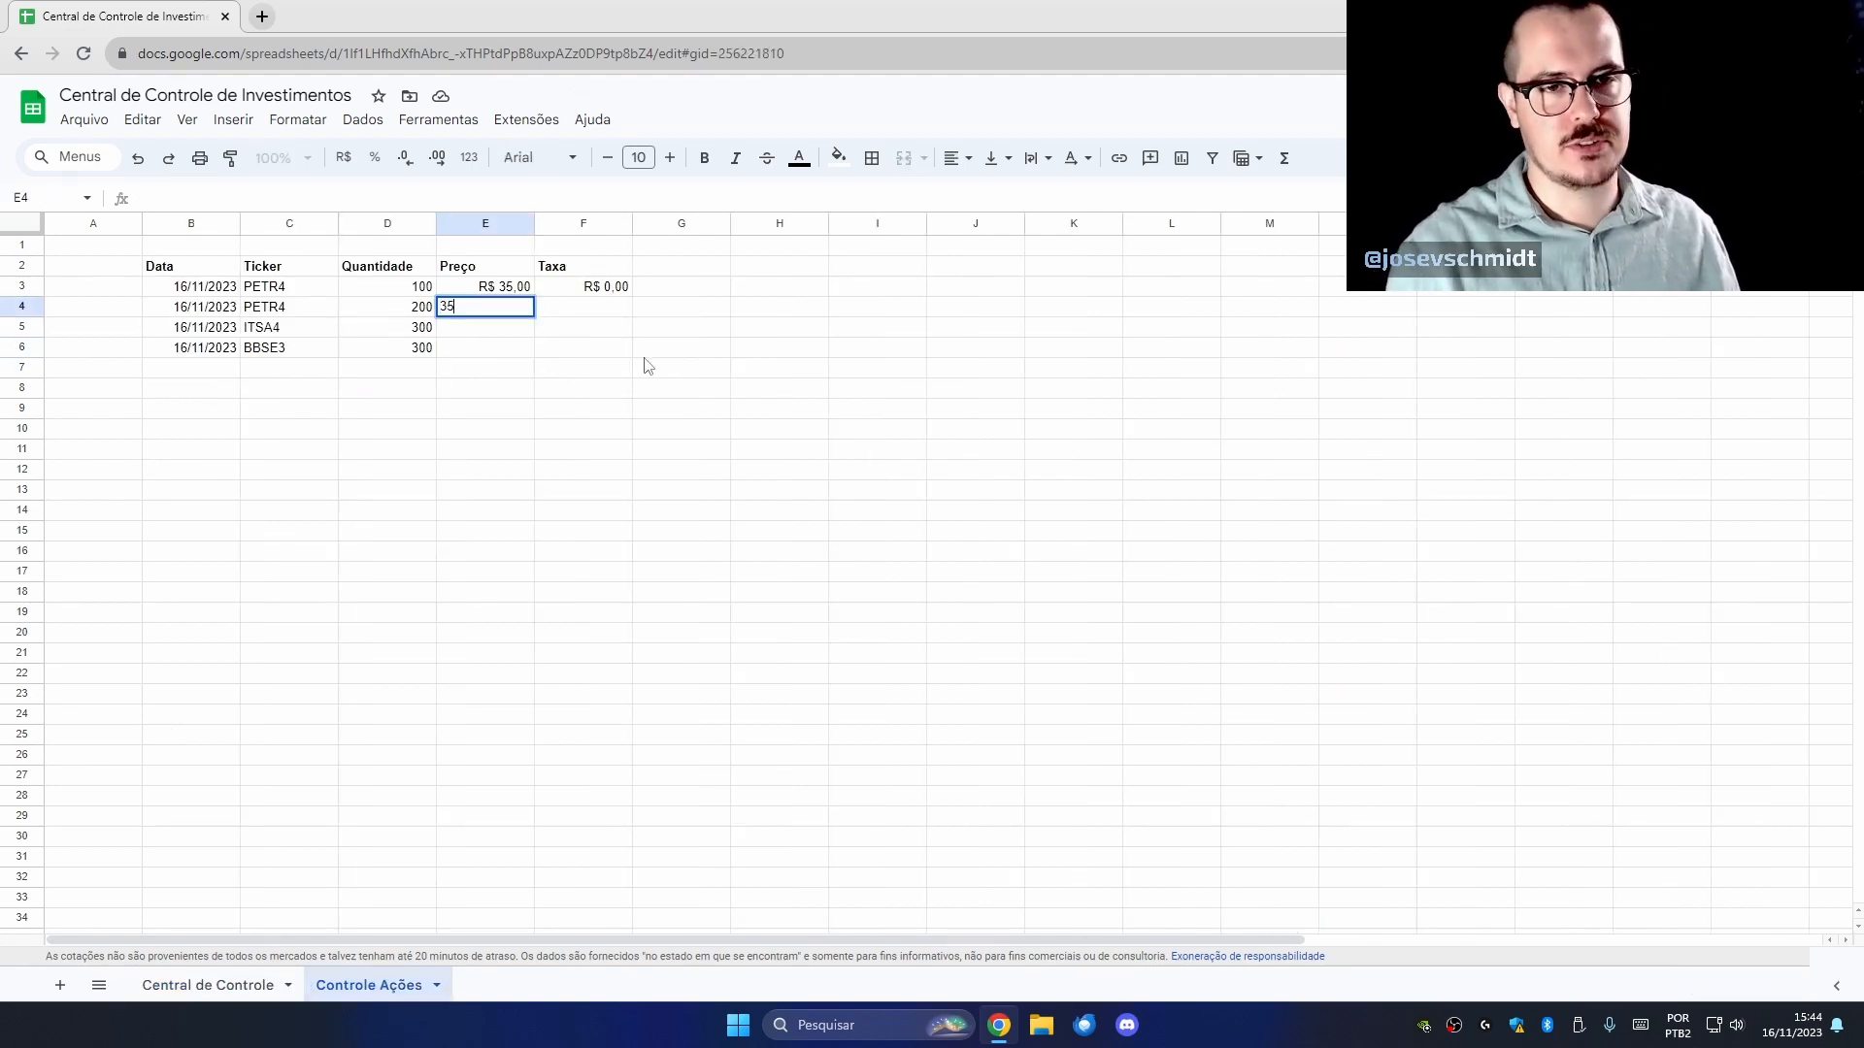
key("Return")
left_click(498, 299)
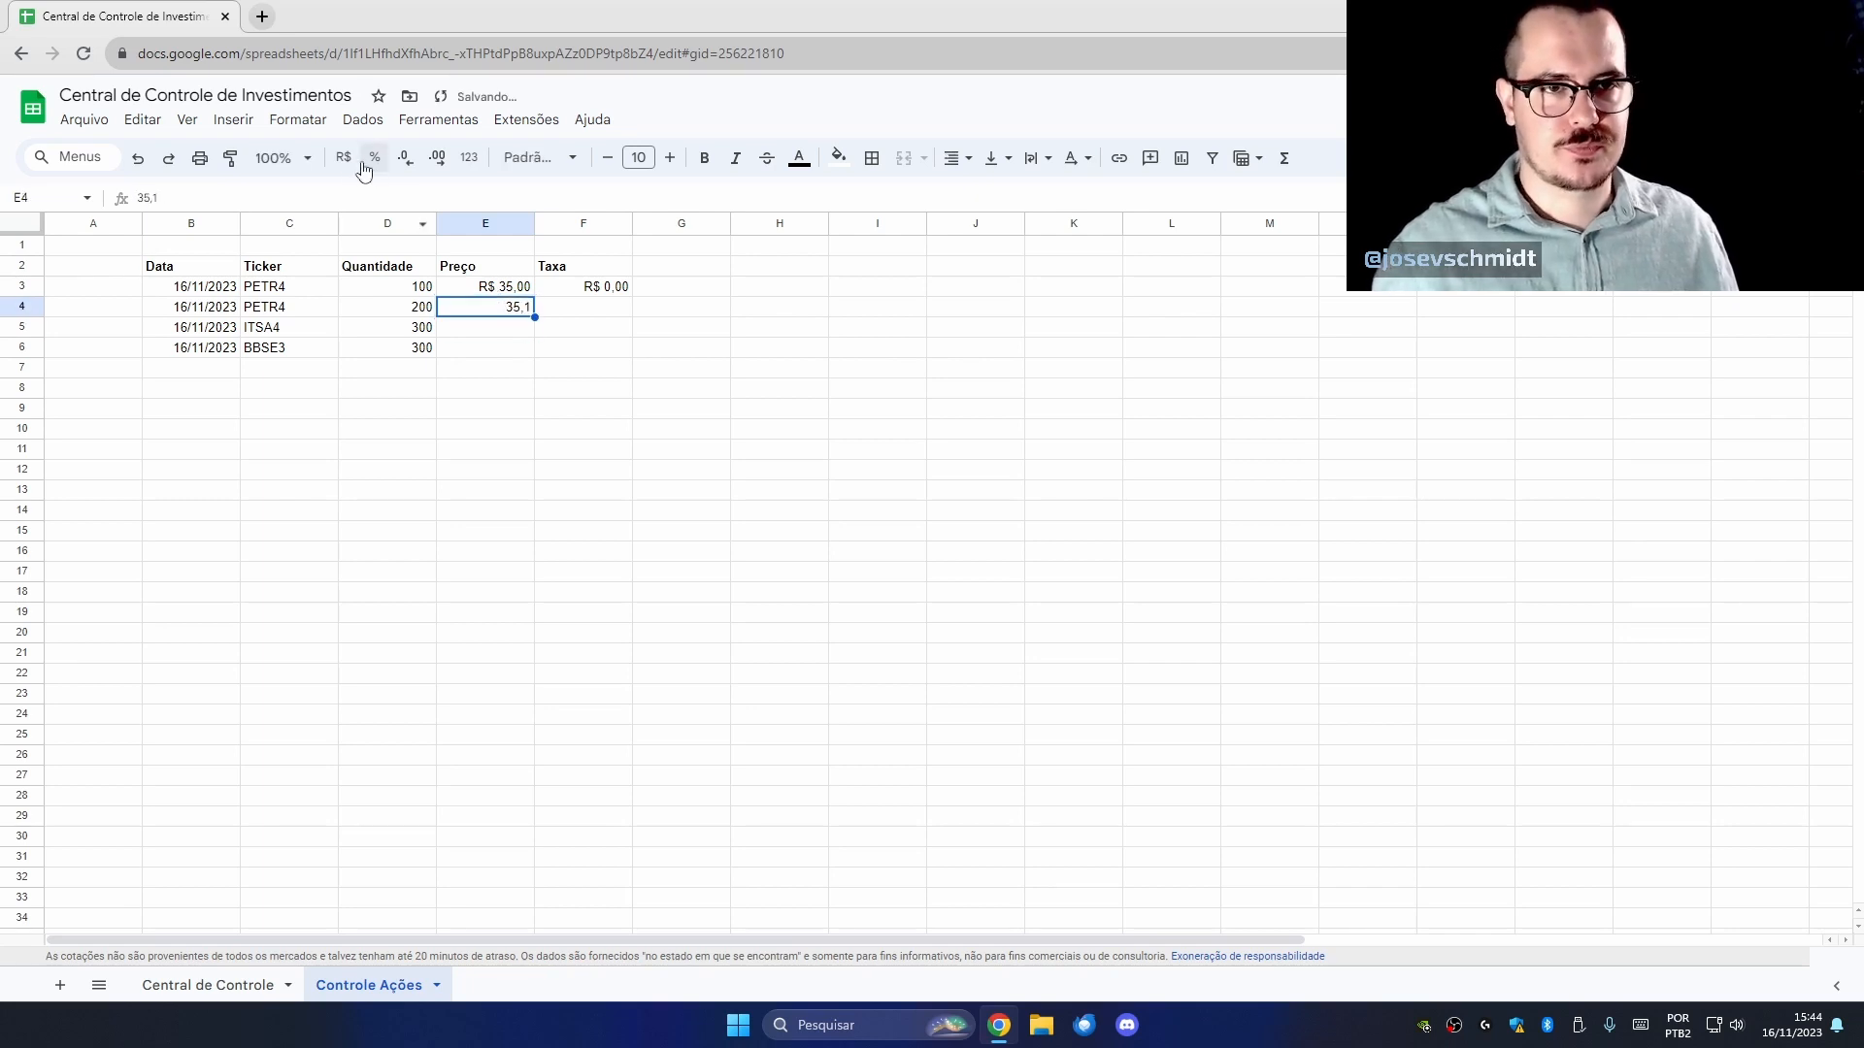
left_click(499, 229)
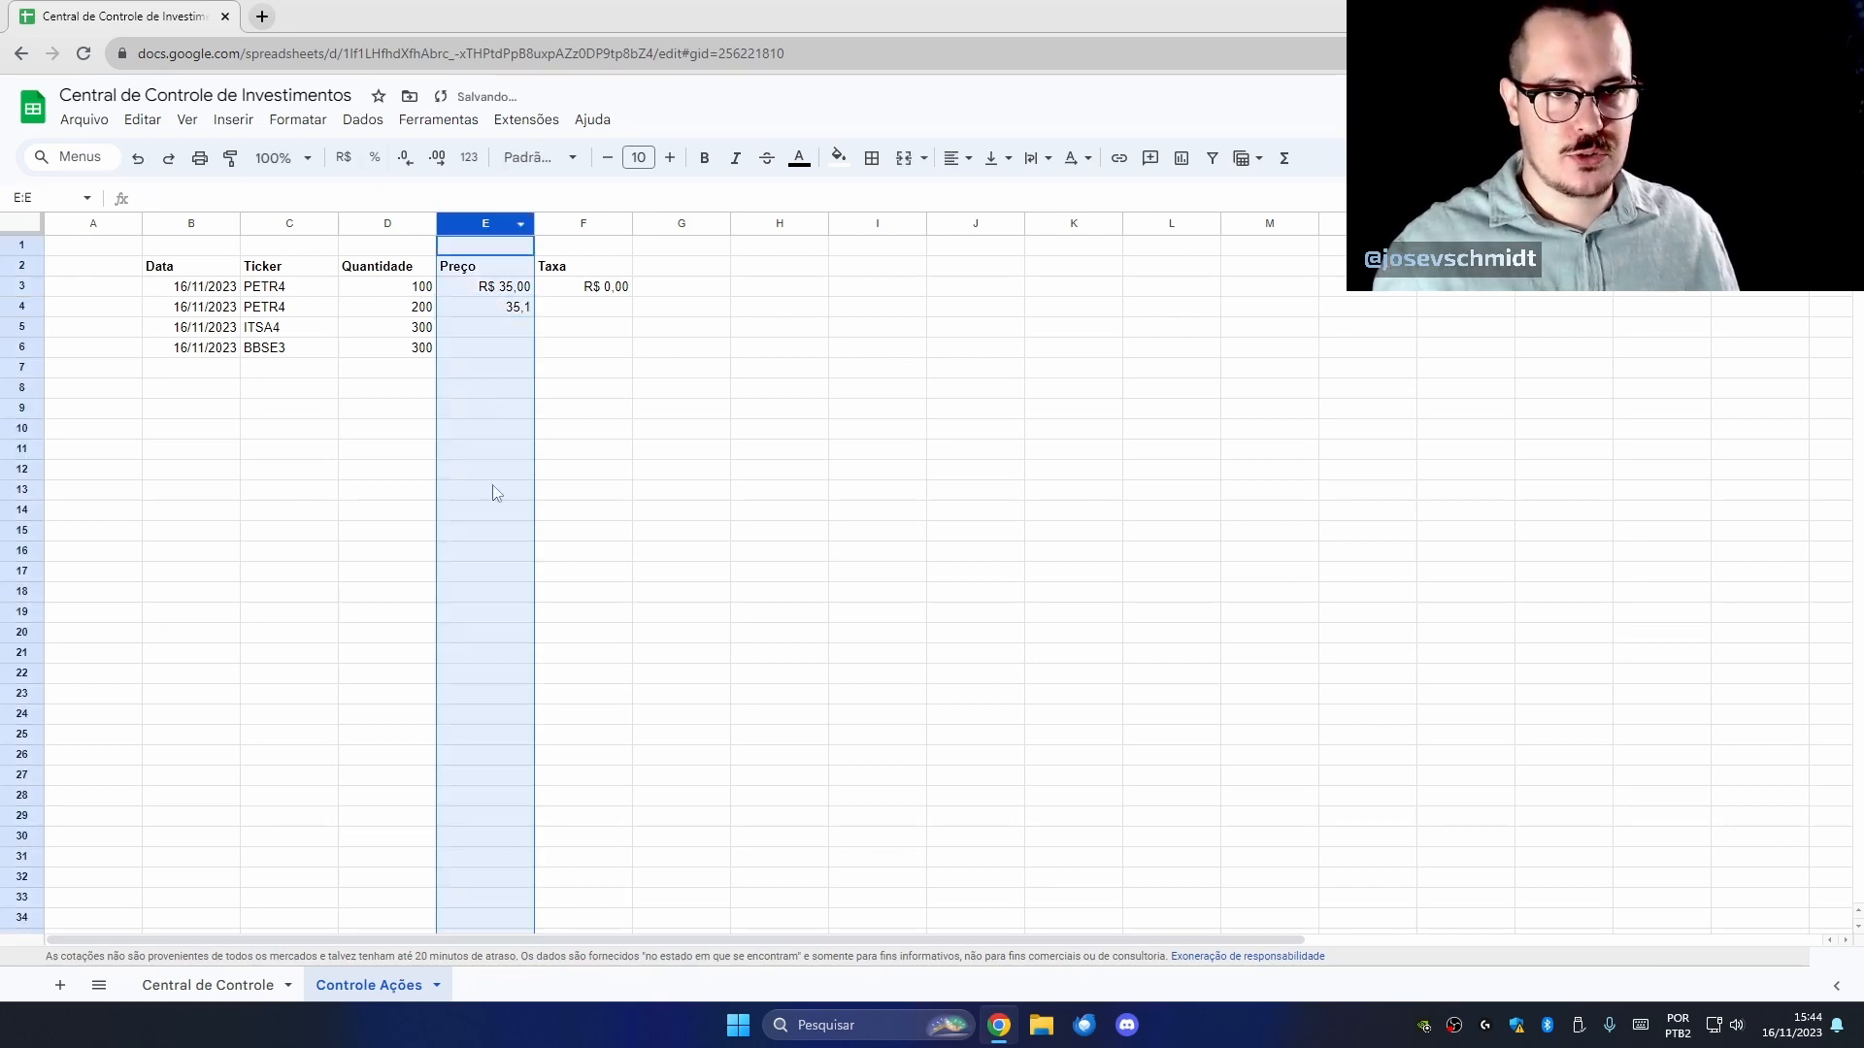
left_click(344, 157)
Enter prices 10 for ITSA4 and 32 for BBSE3.
left_click(513, 330)
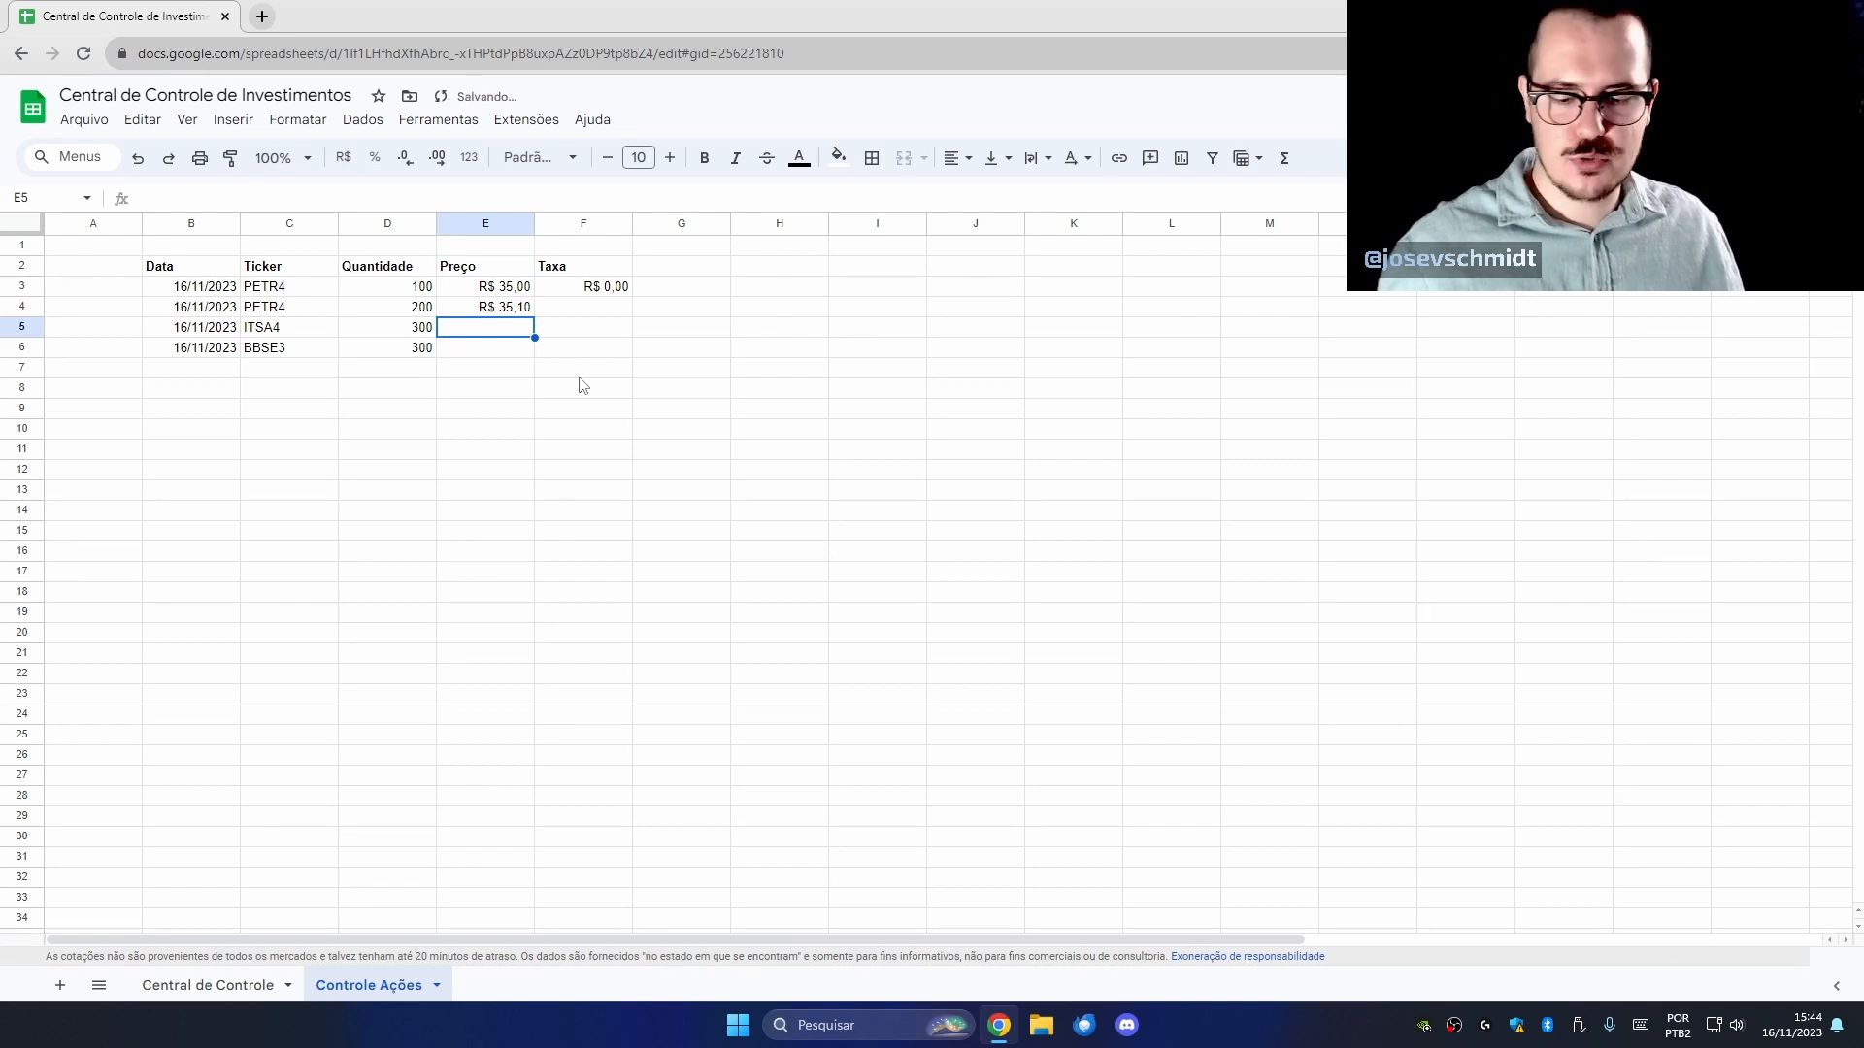
type("10")
key("Return")
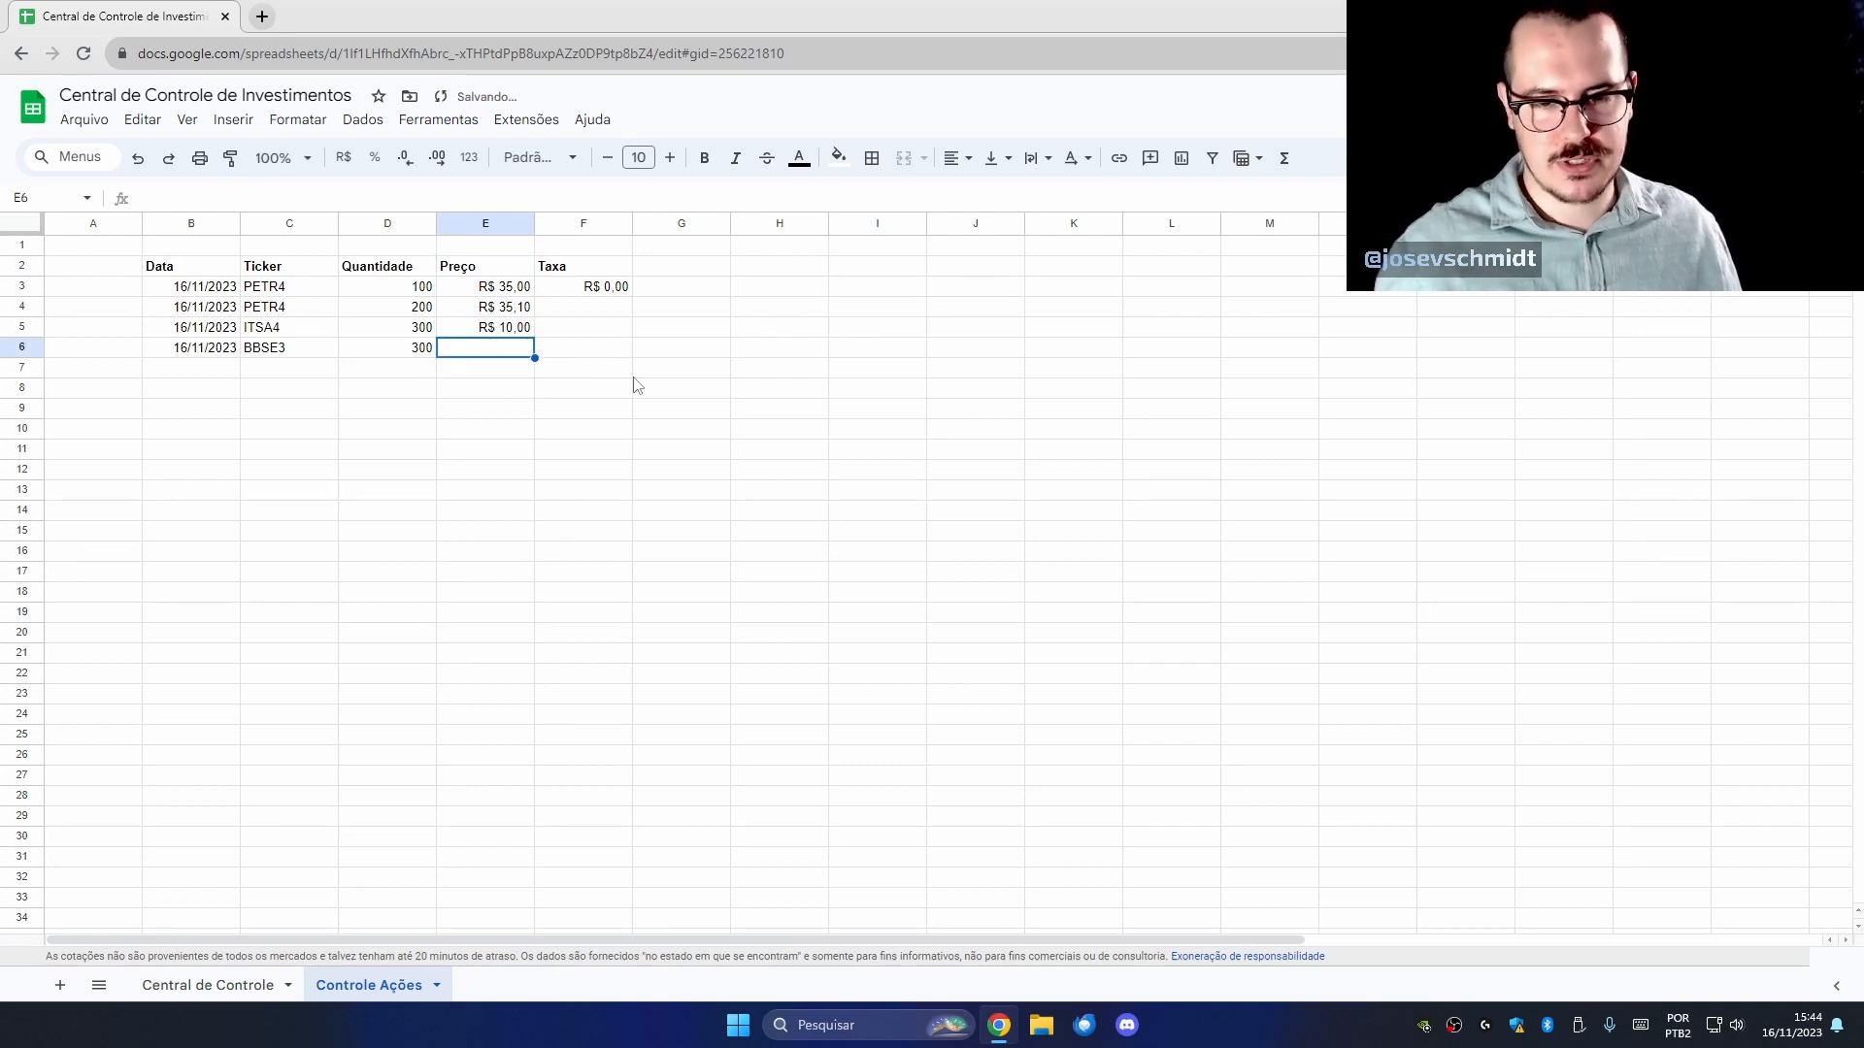
left_click(233, 985)
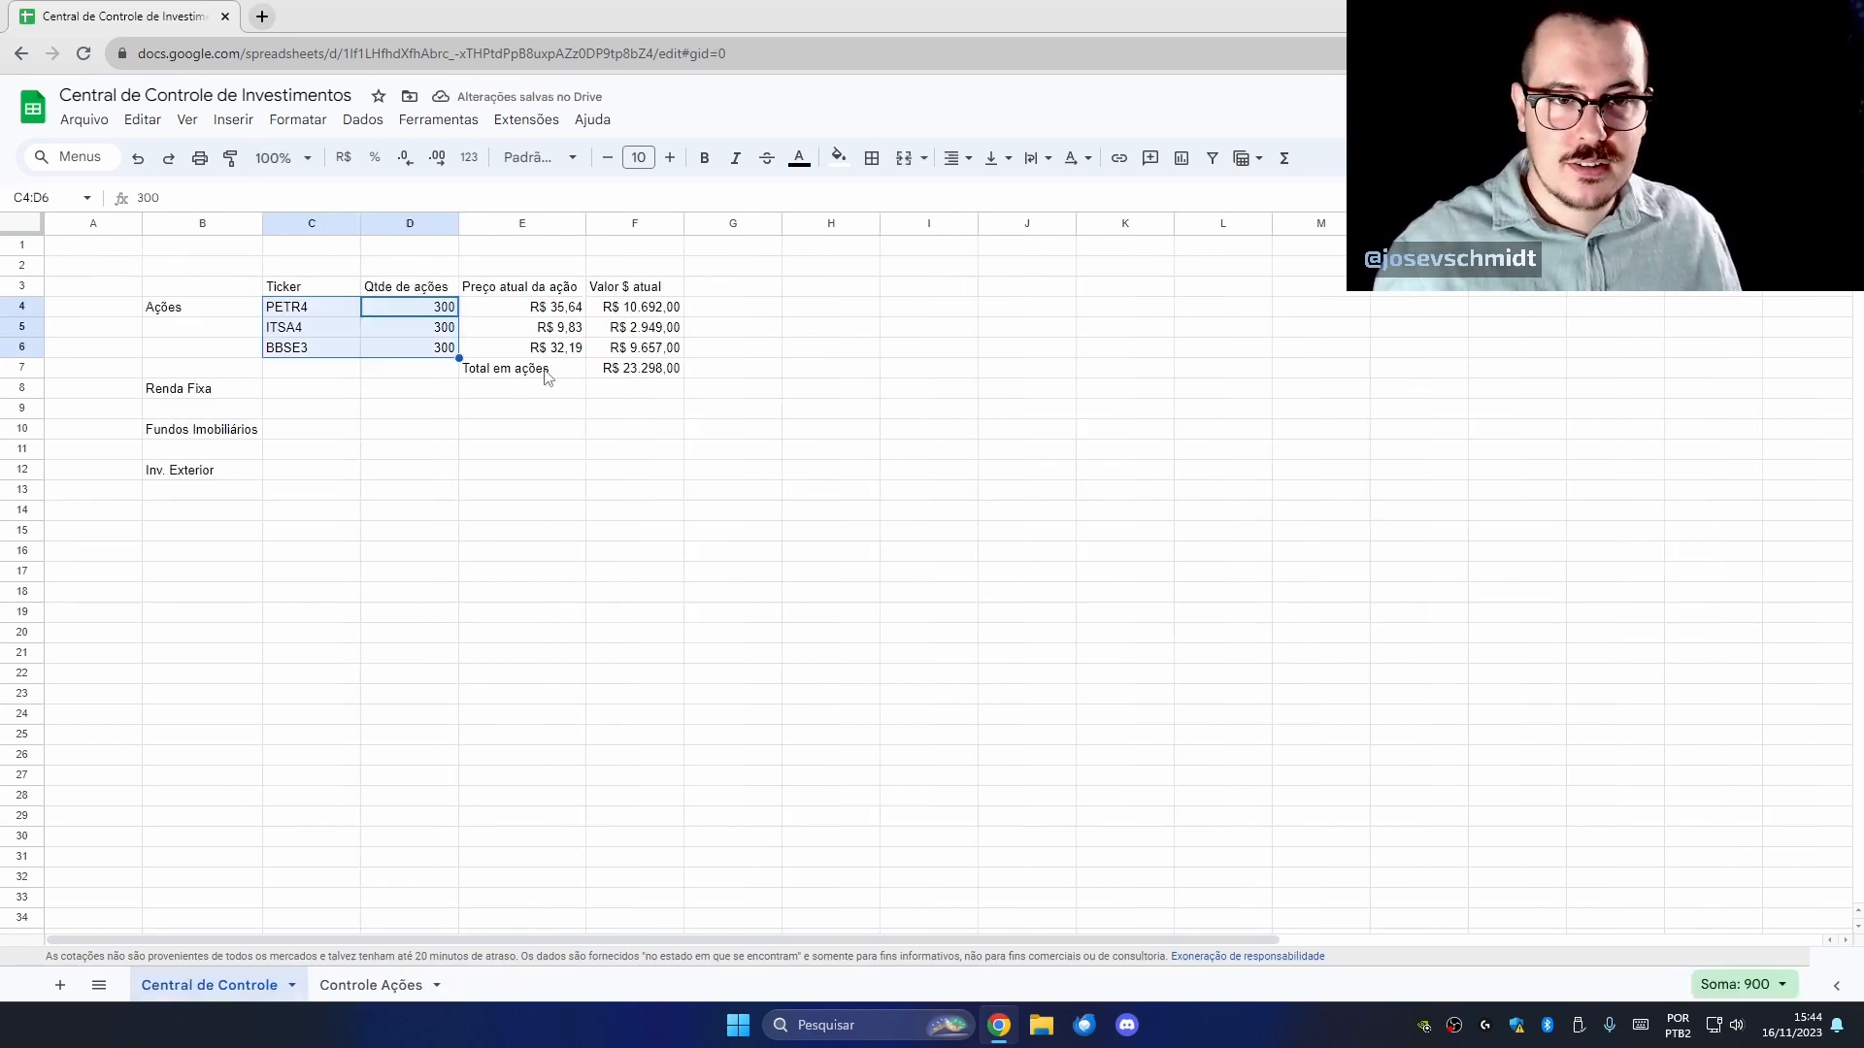
left_click(371, 986)
type("32")
key("Return")
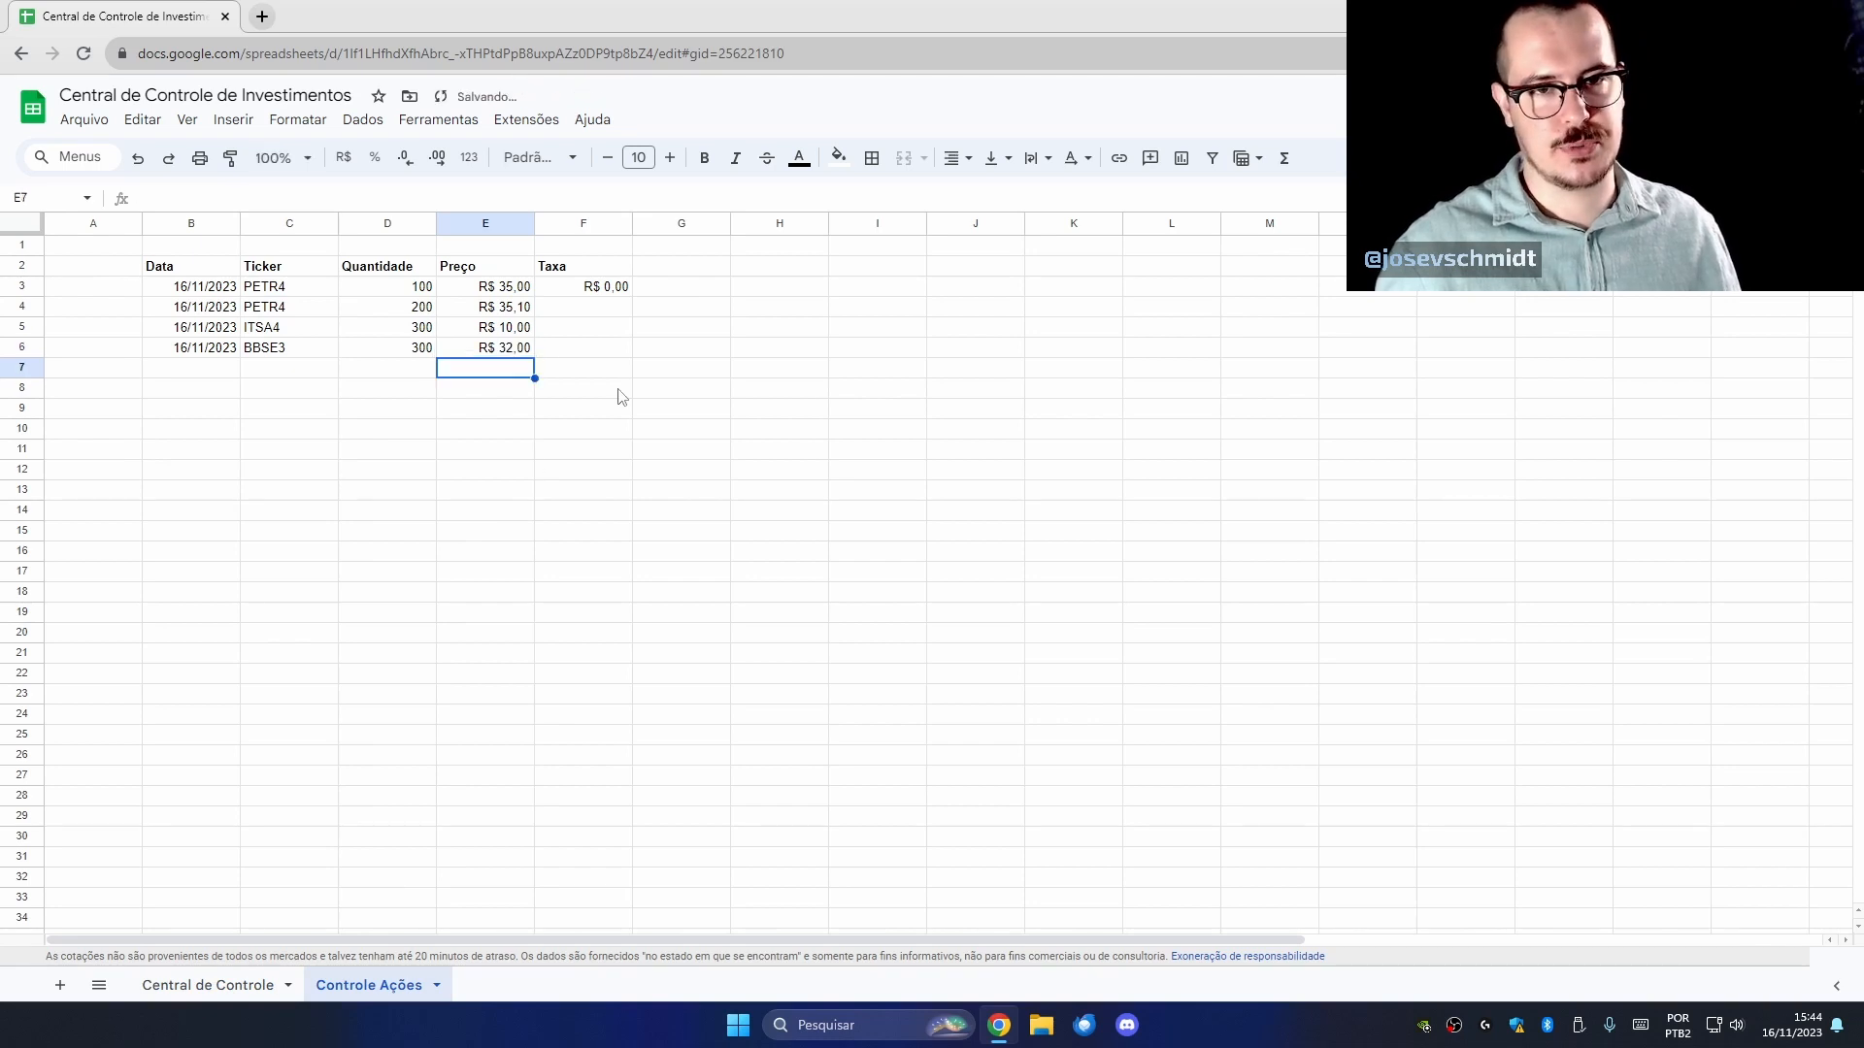
Copy the R$ 0,00 fee from F3 into F4:F6.
left_click(601, 289)
key("ctrl+c")
left_click_drag(603, 306, 604, 355)
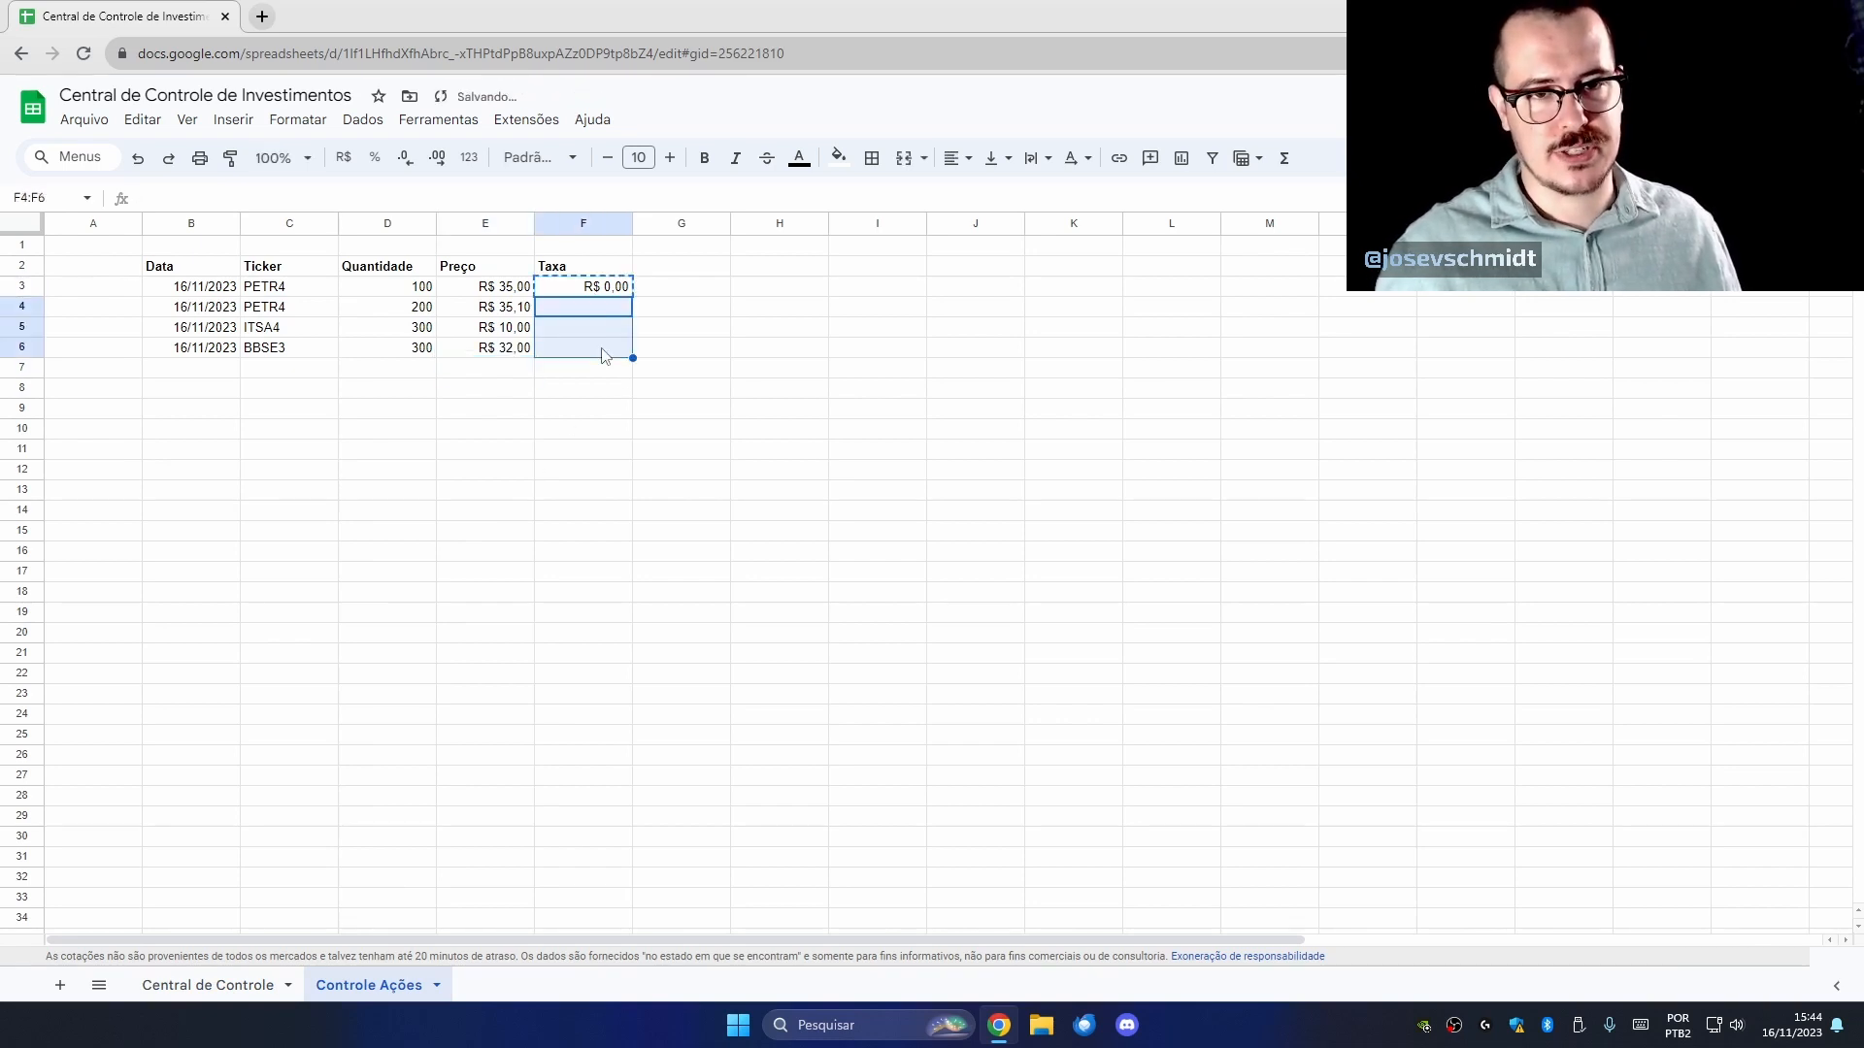
key("ctrl+v")
left_click(583, 223)
left_click(680, 448)
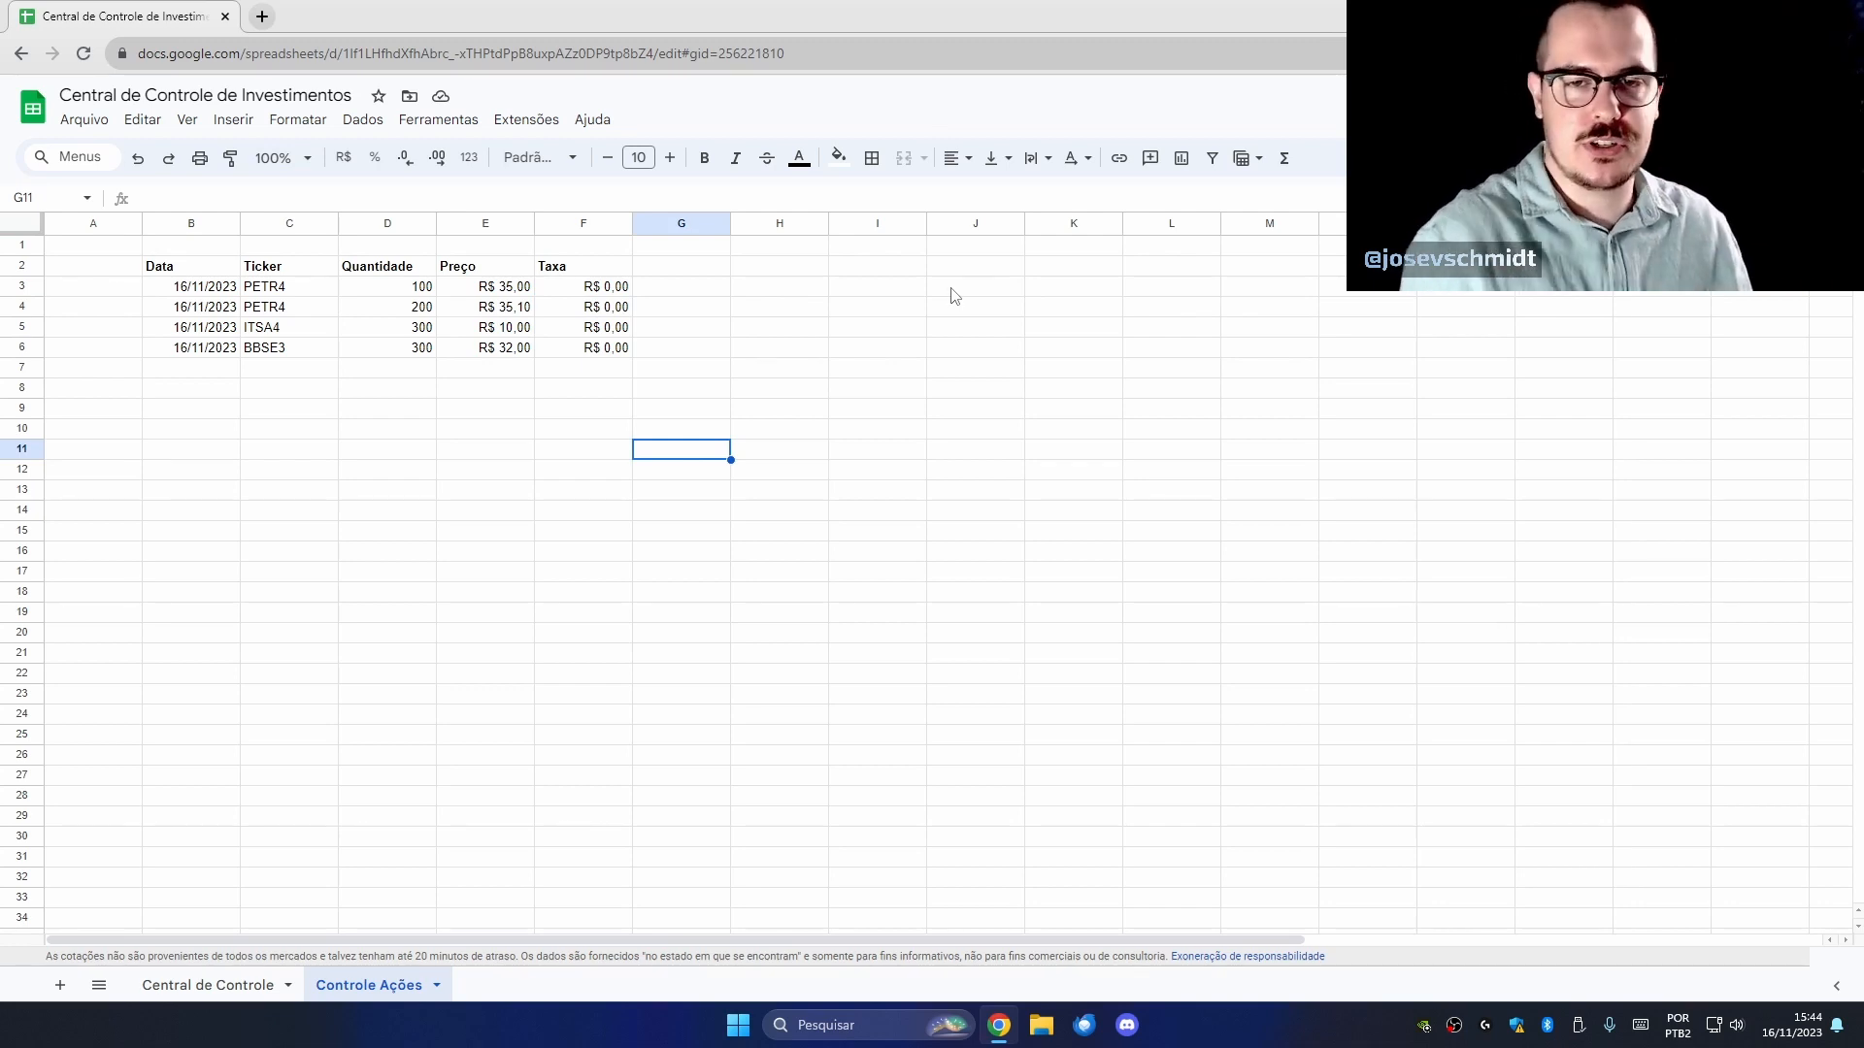
Enter =UNIQUE(C3:C) in J2, listing PETR4, ITSA4 and BBSE3 without duplicates.
left_click(956, 270)
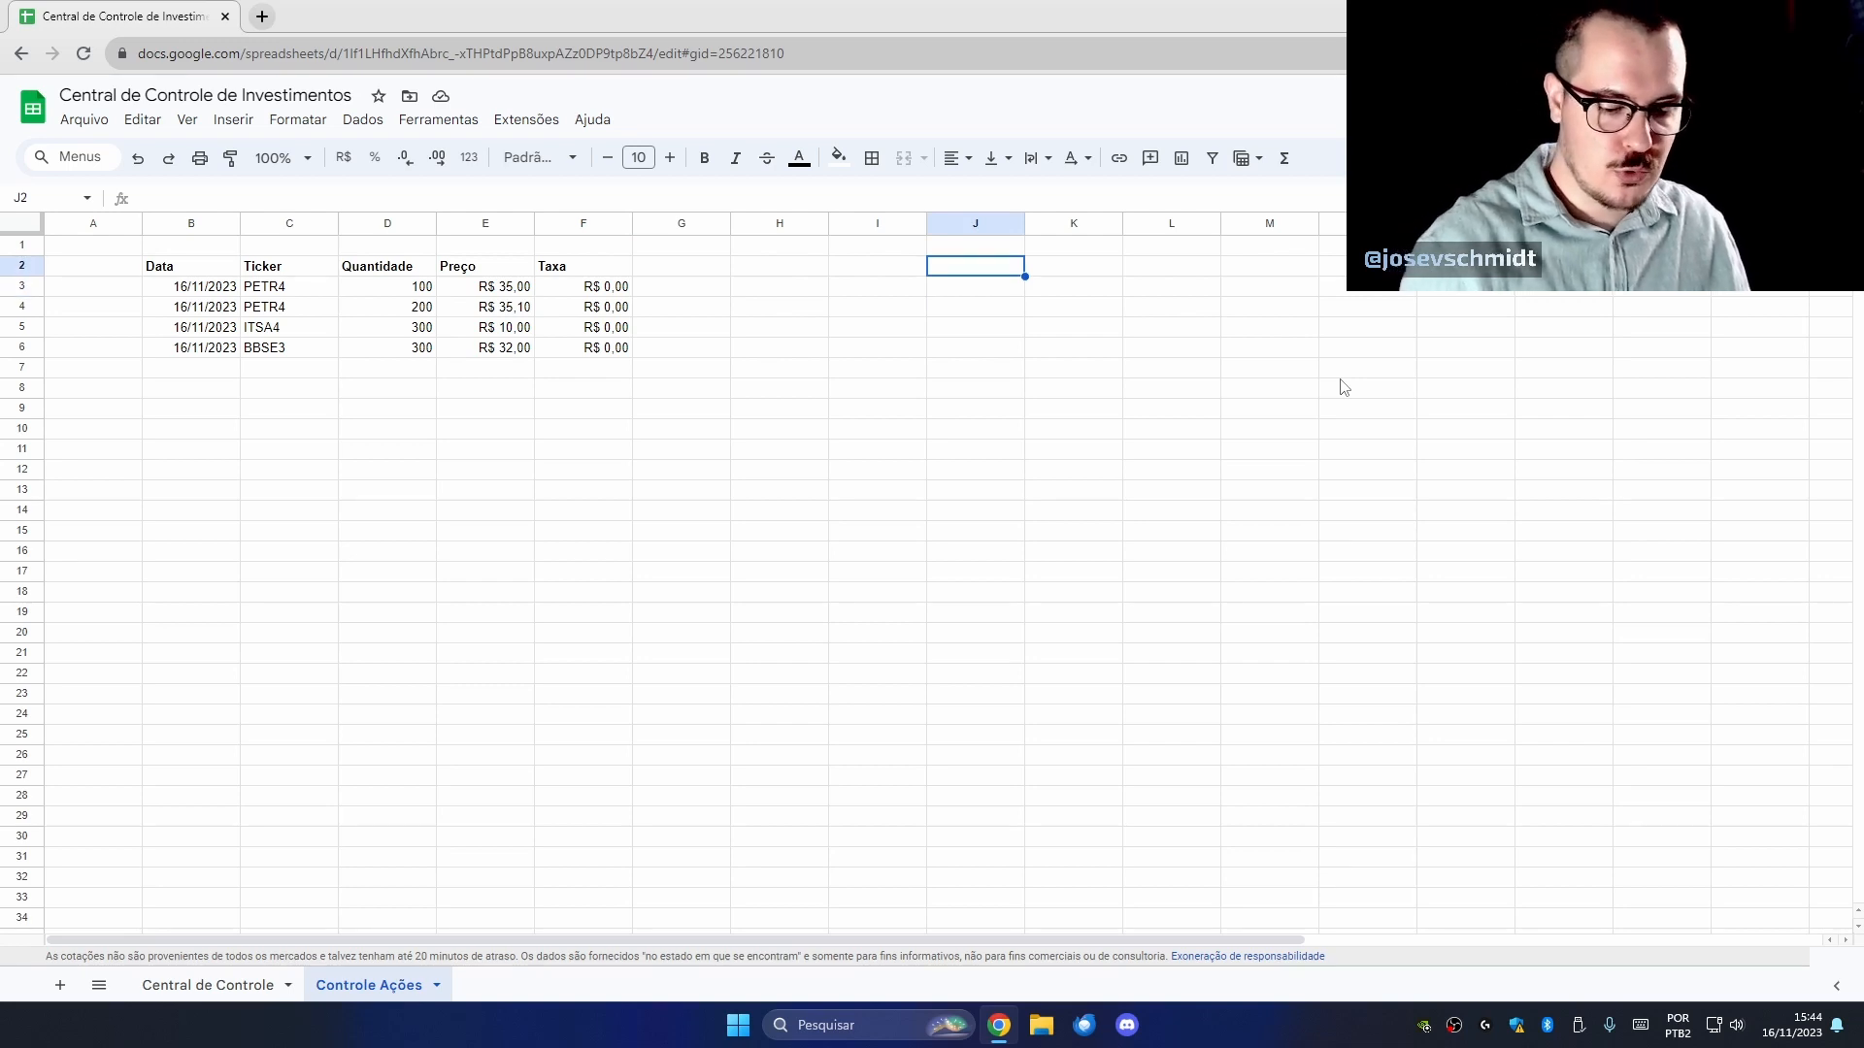
type("=uni")
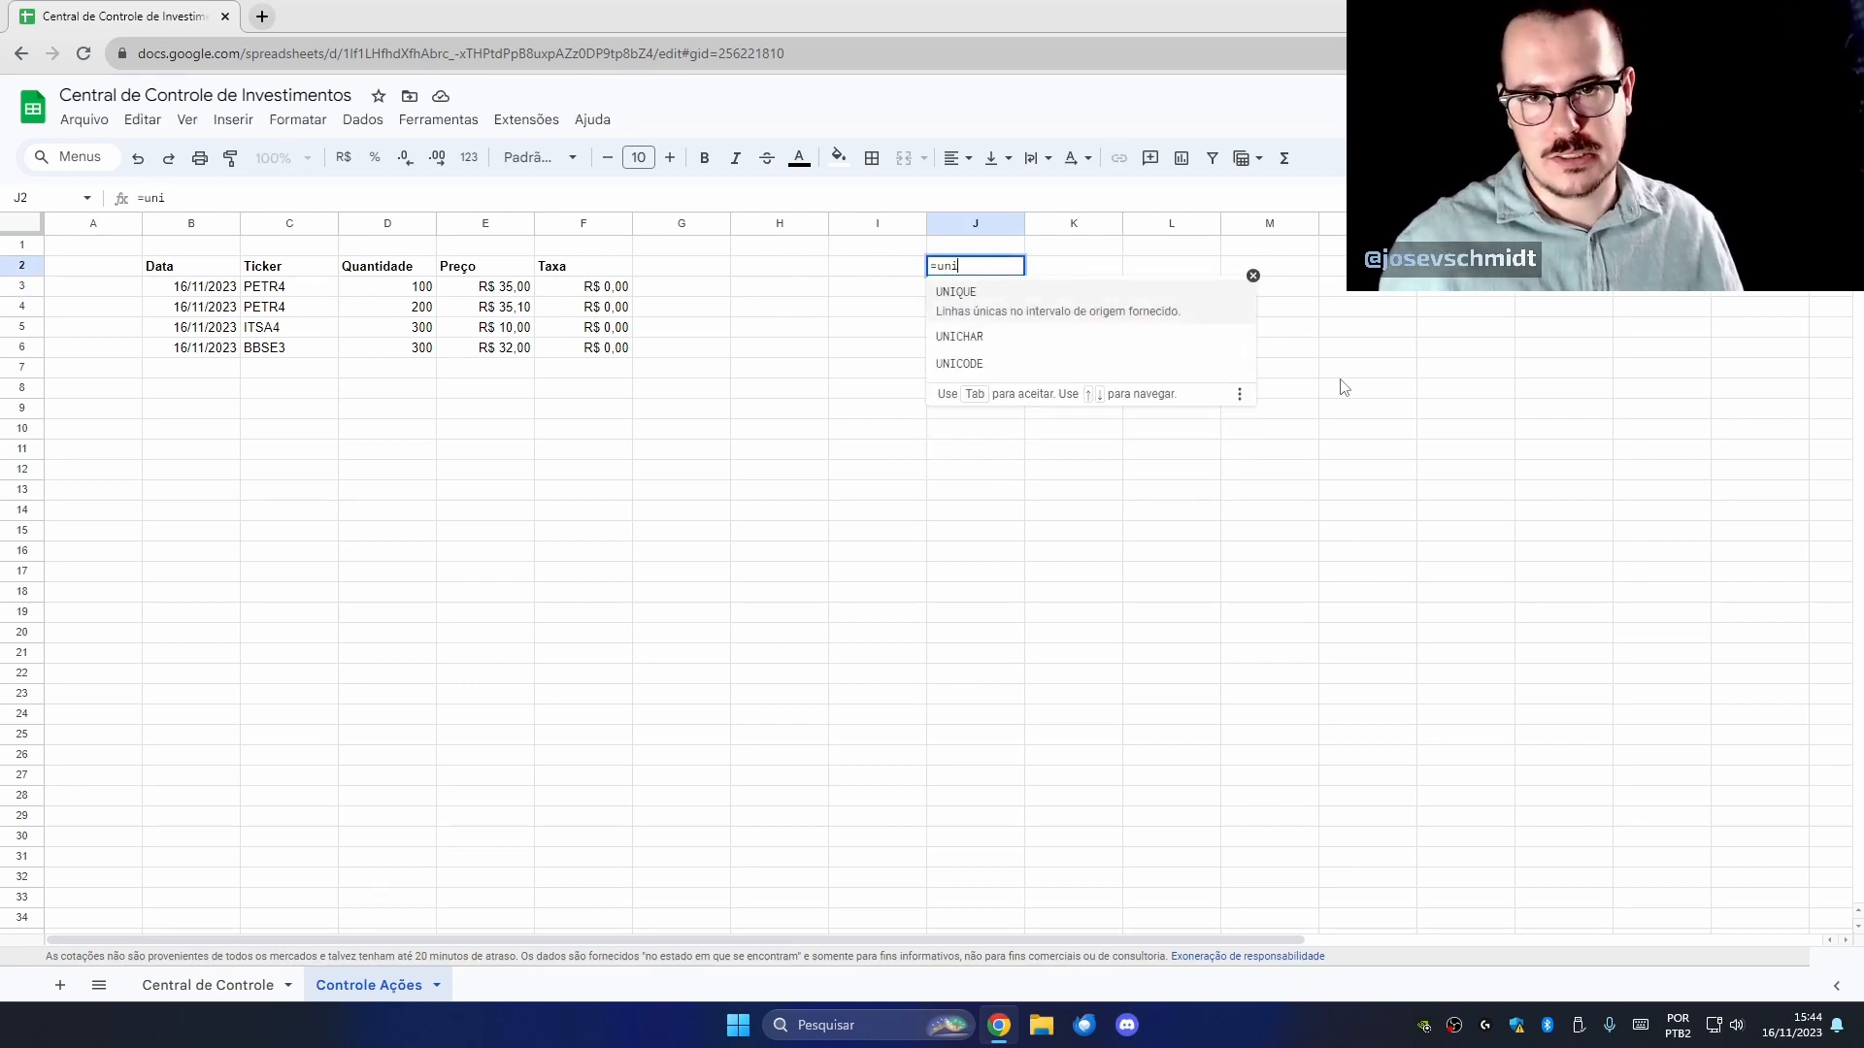
left_click(1217, 321)
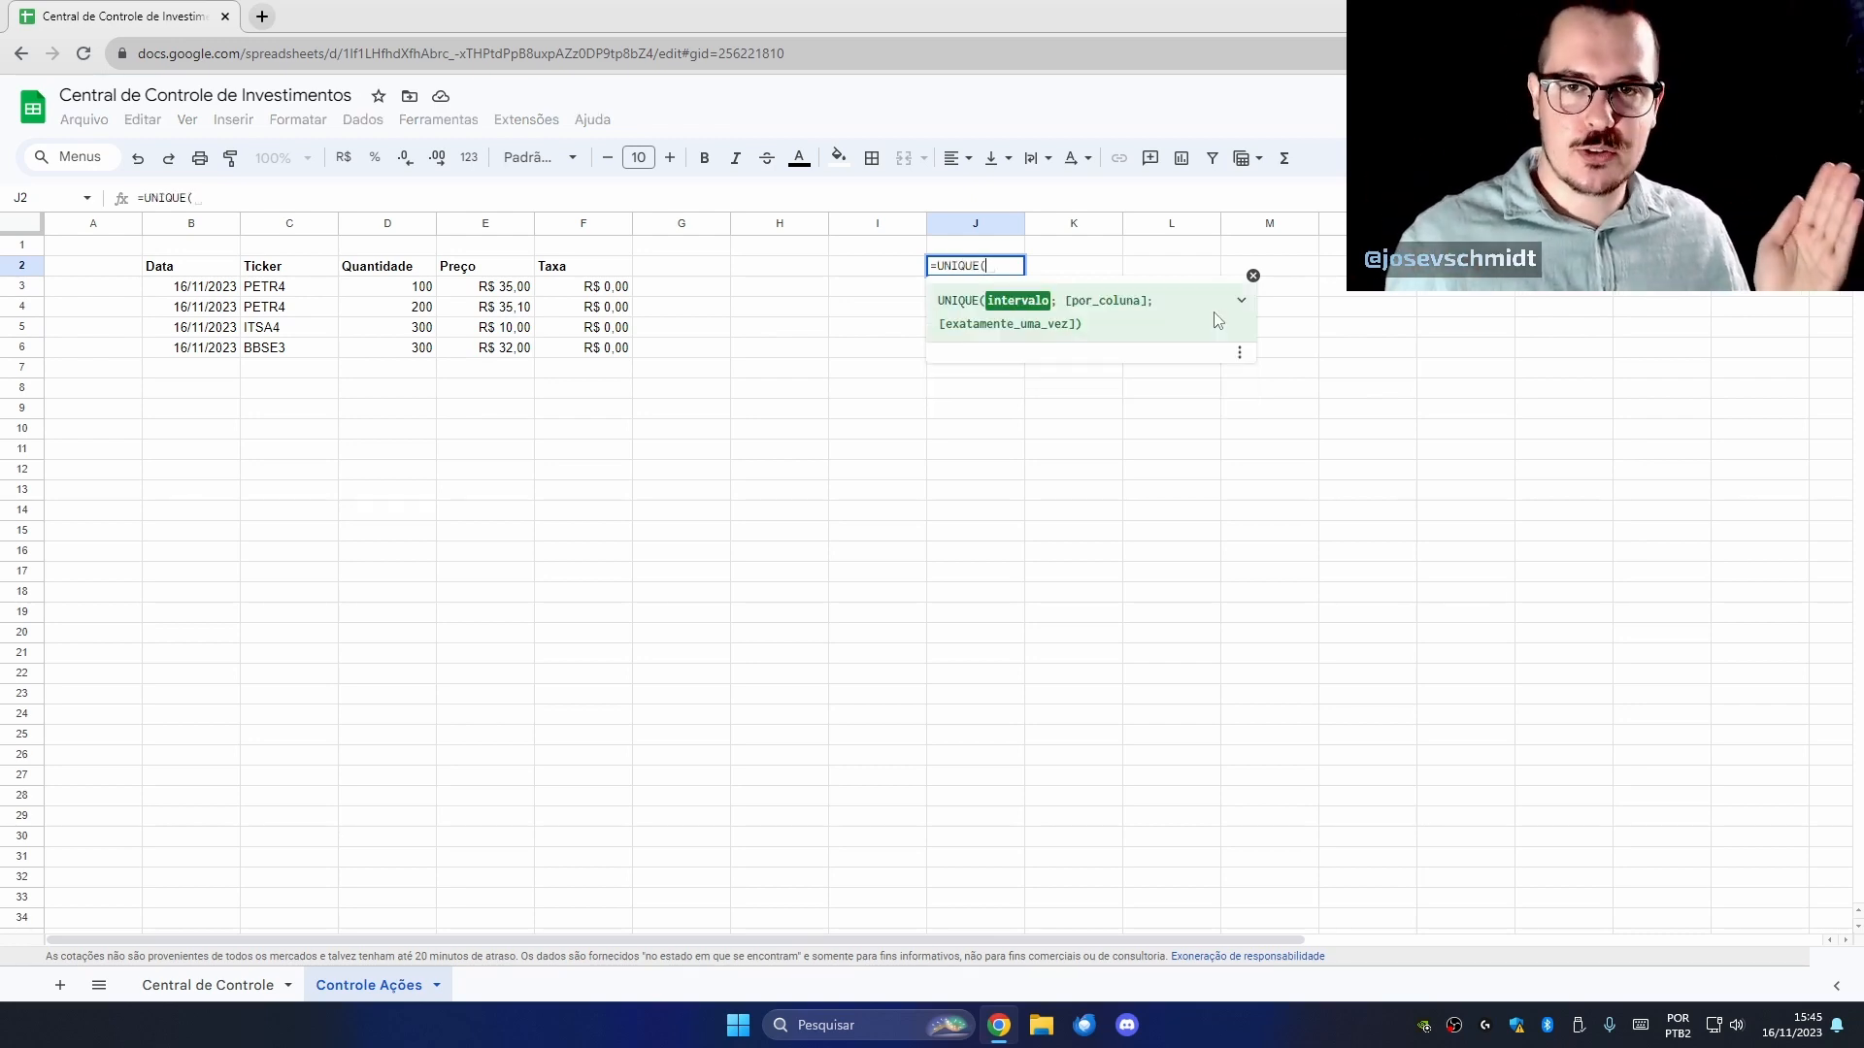
left_click(303, 296)
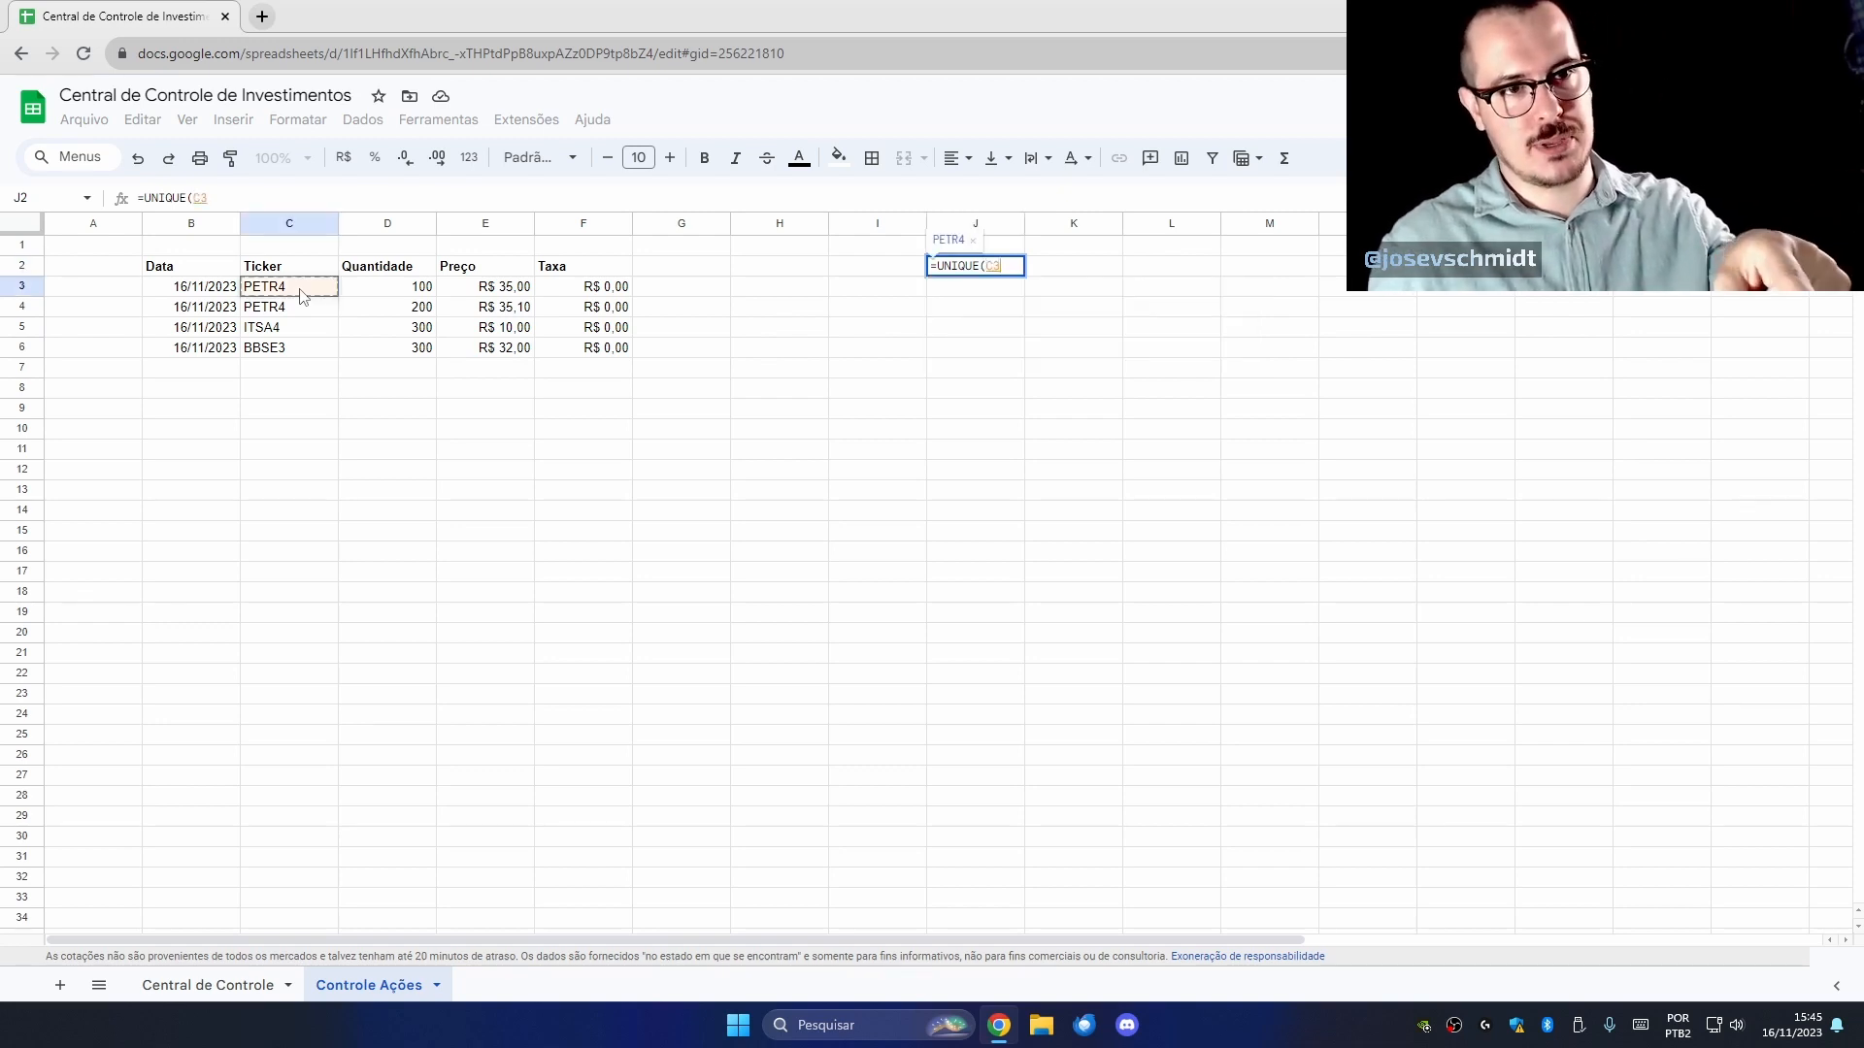
left_click_drag(303, 296, 309, 416)
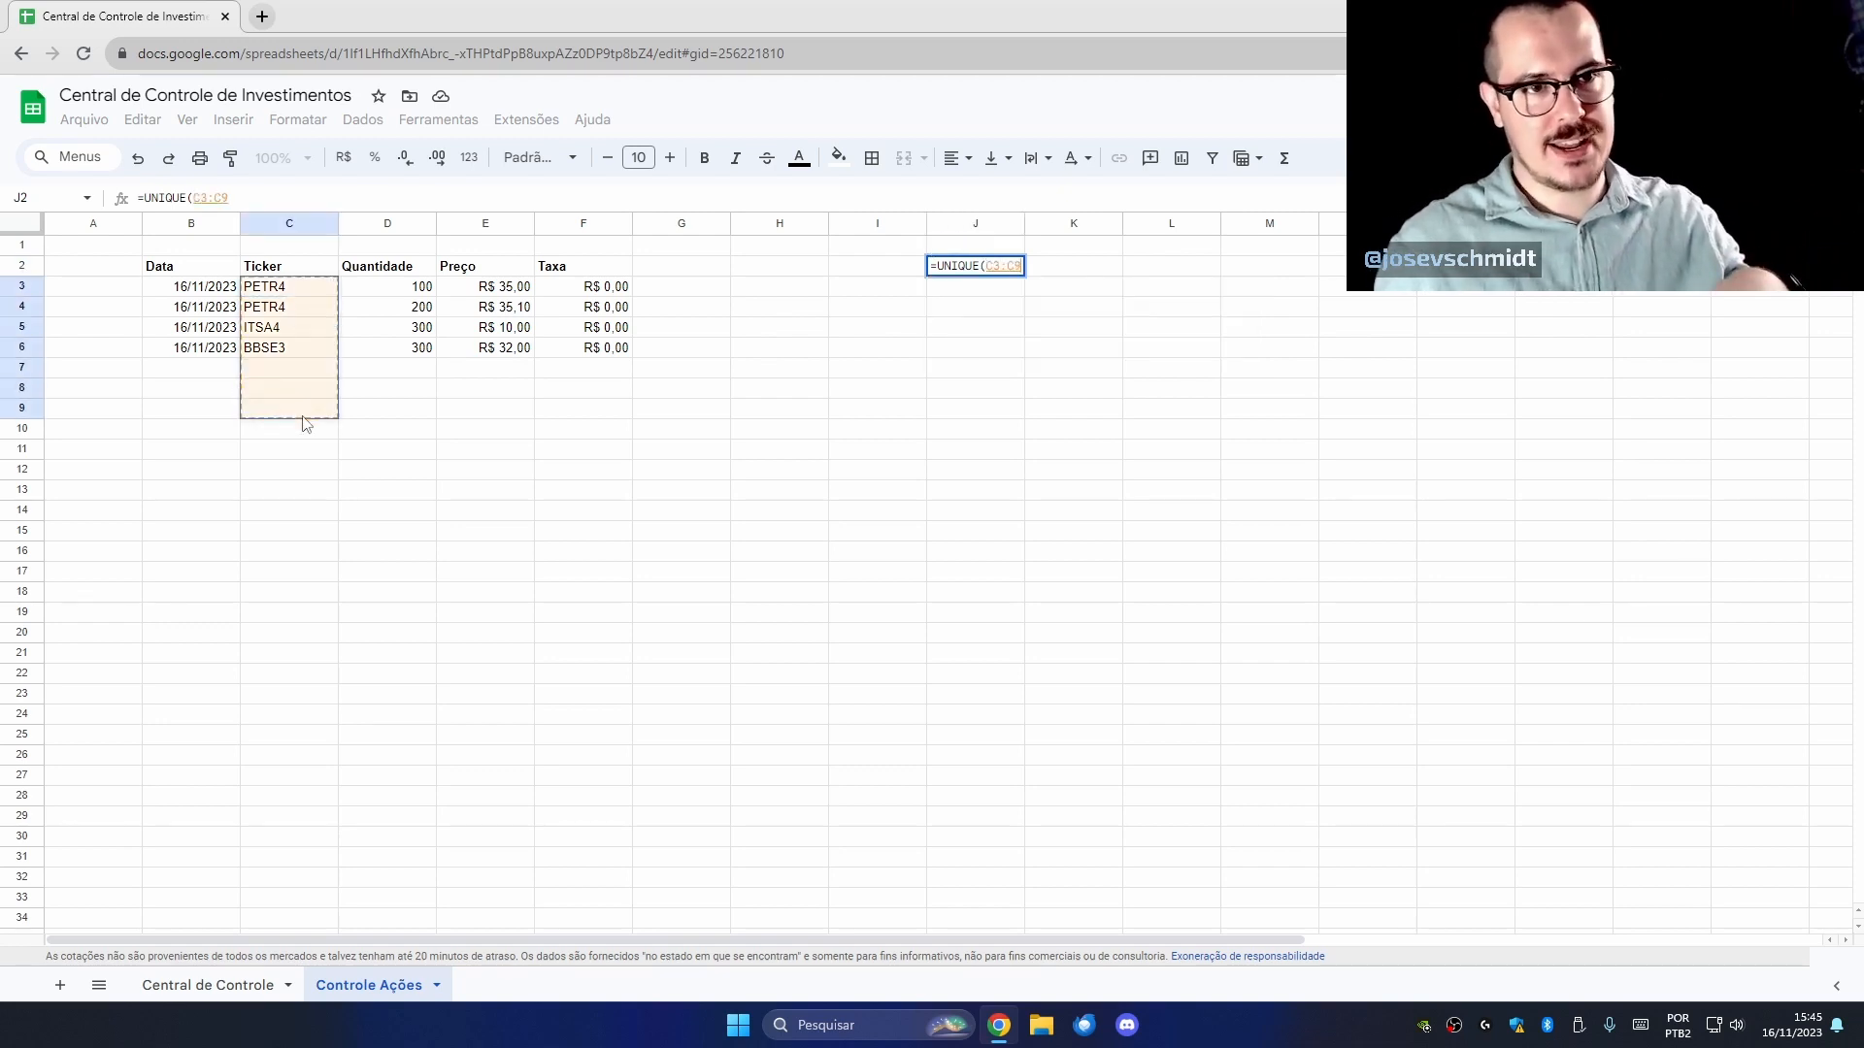
left_click(250, 200)
key("BackSpace")
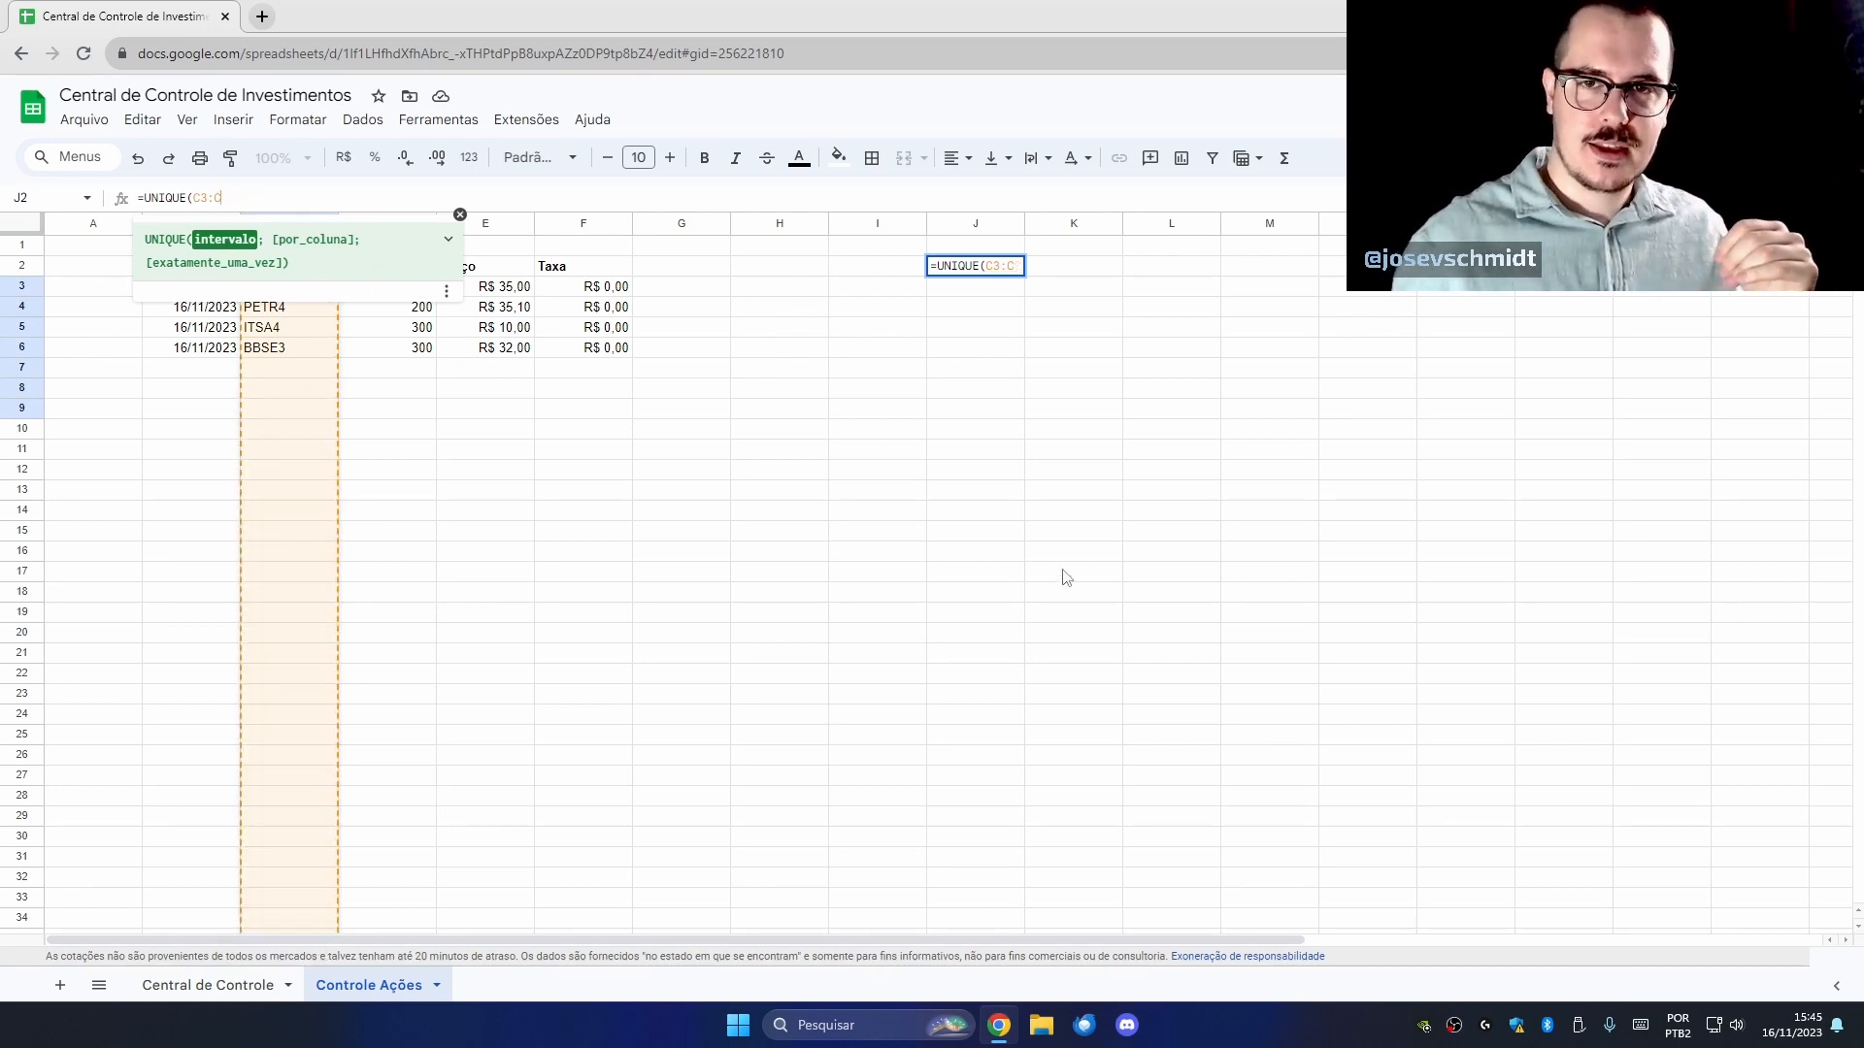
key("Return")
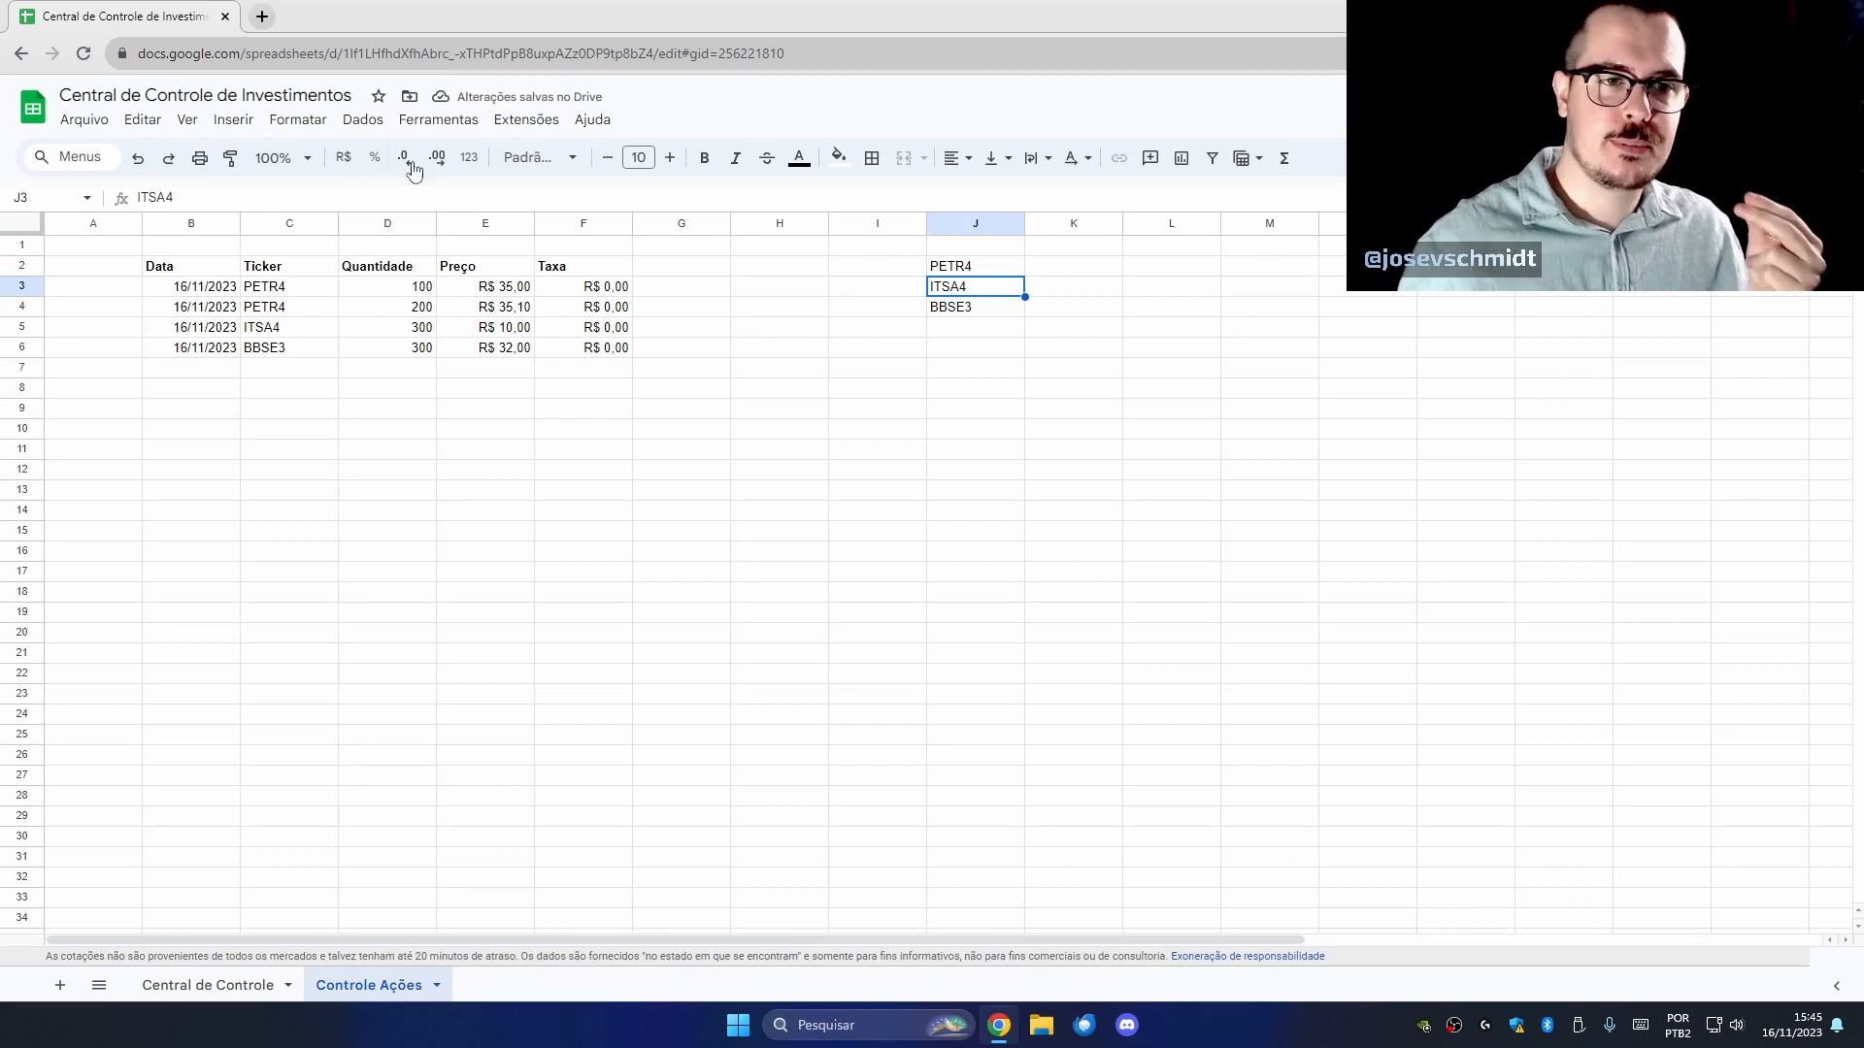
left_click_drag(296, 289, 294, 312)
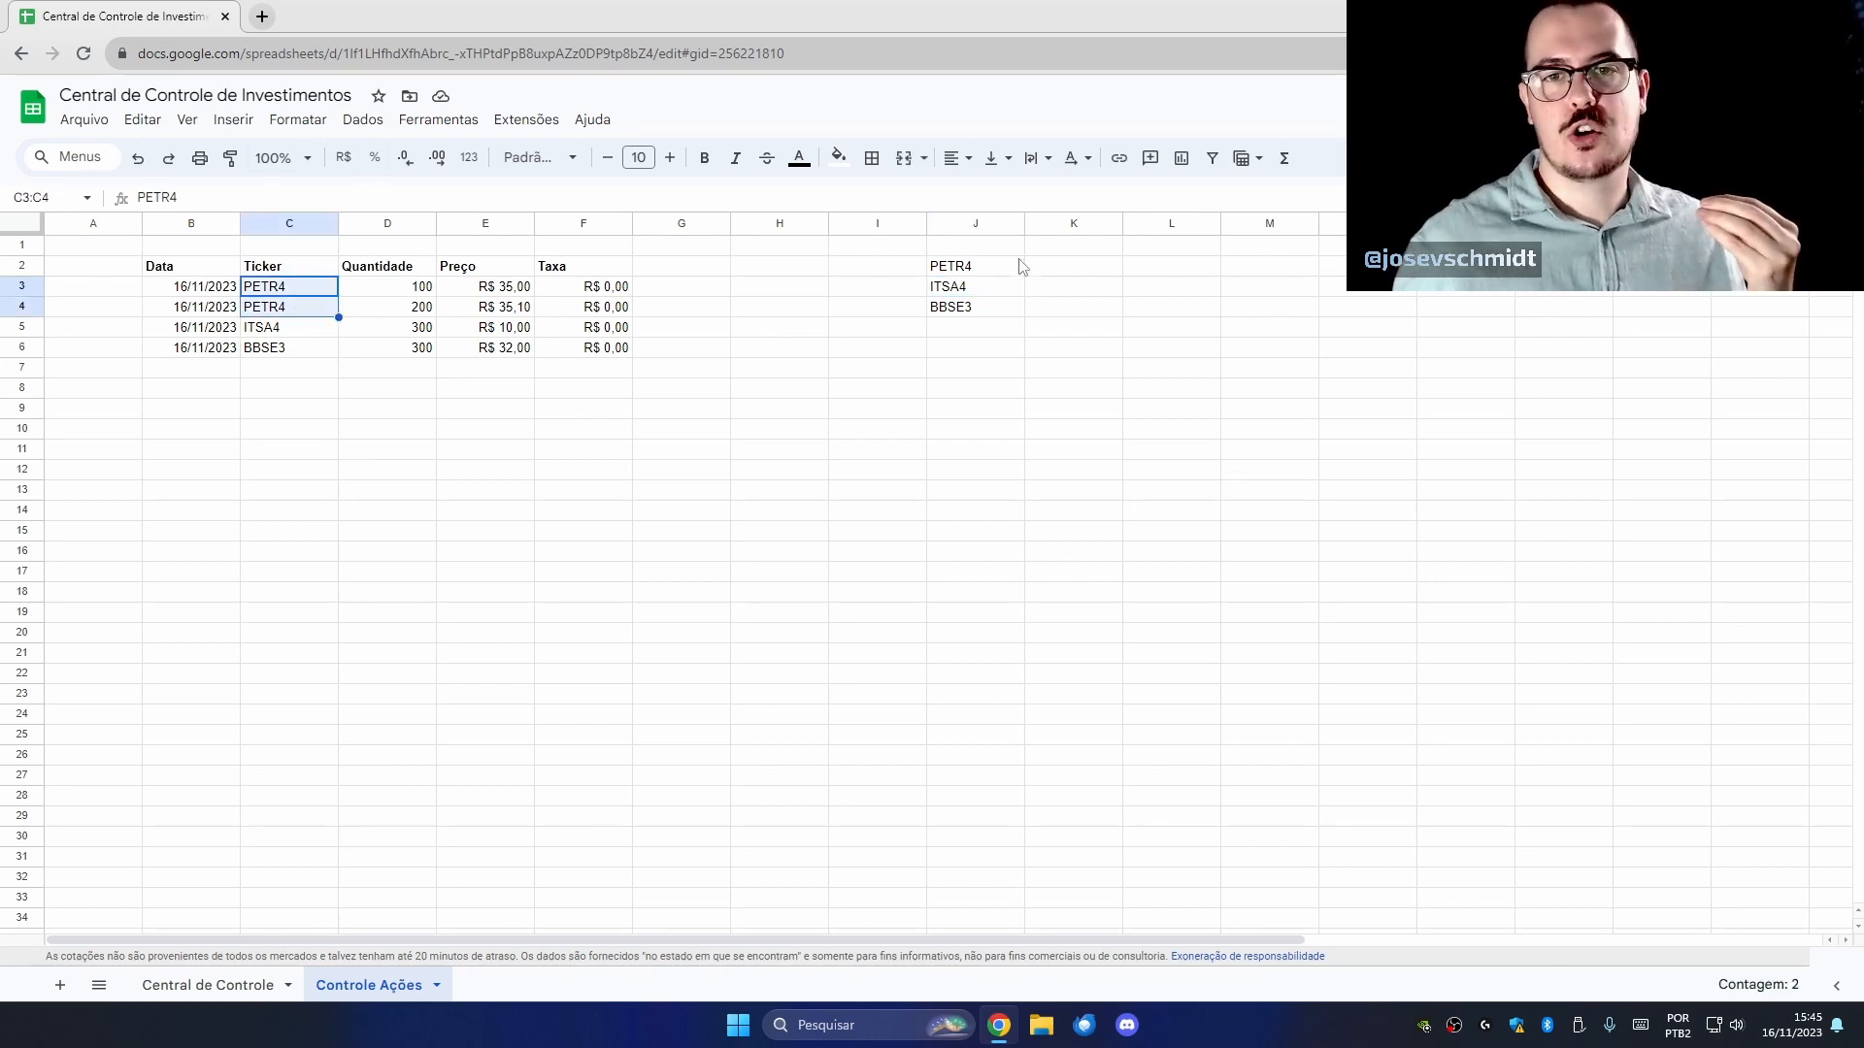
left_click_drag(1016, 266, 1005, 308)
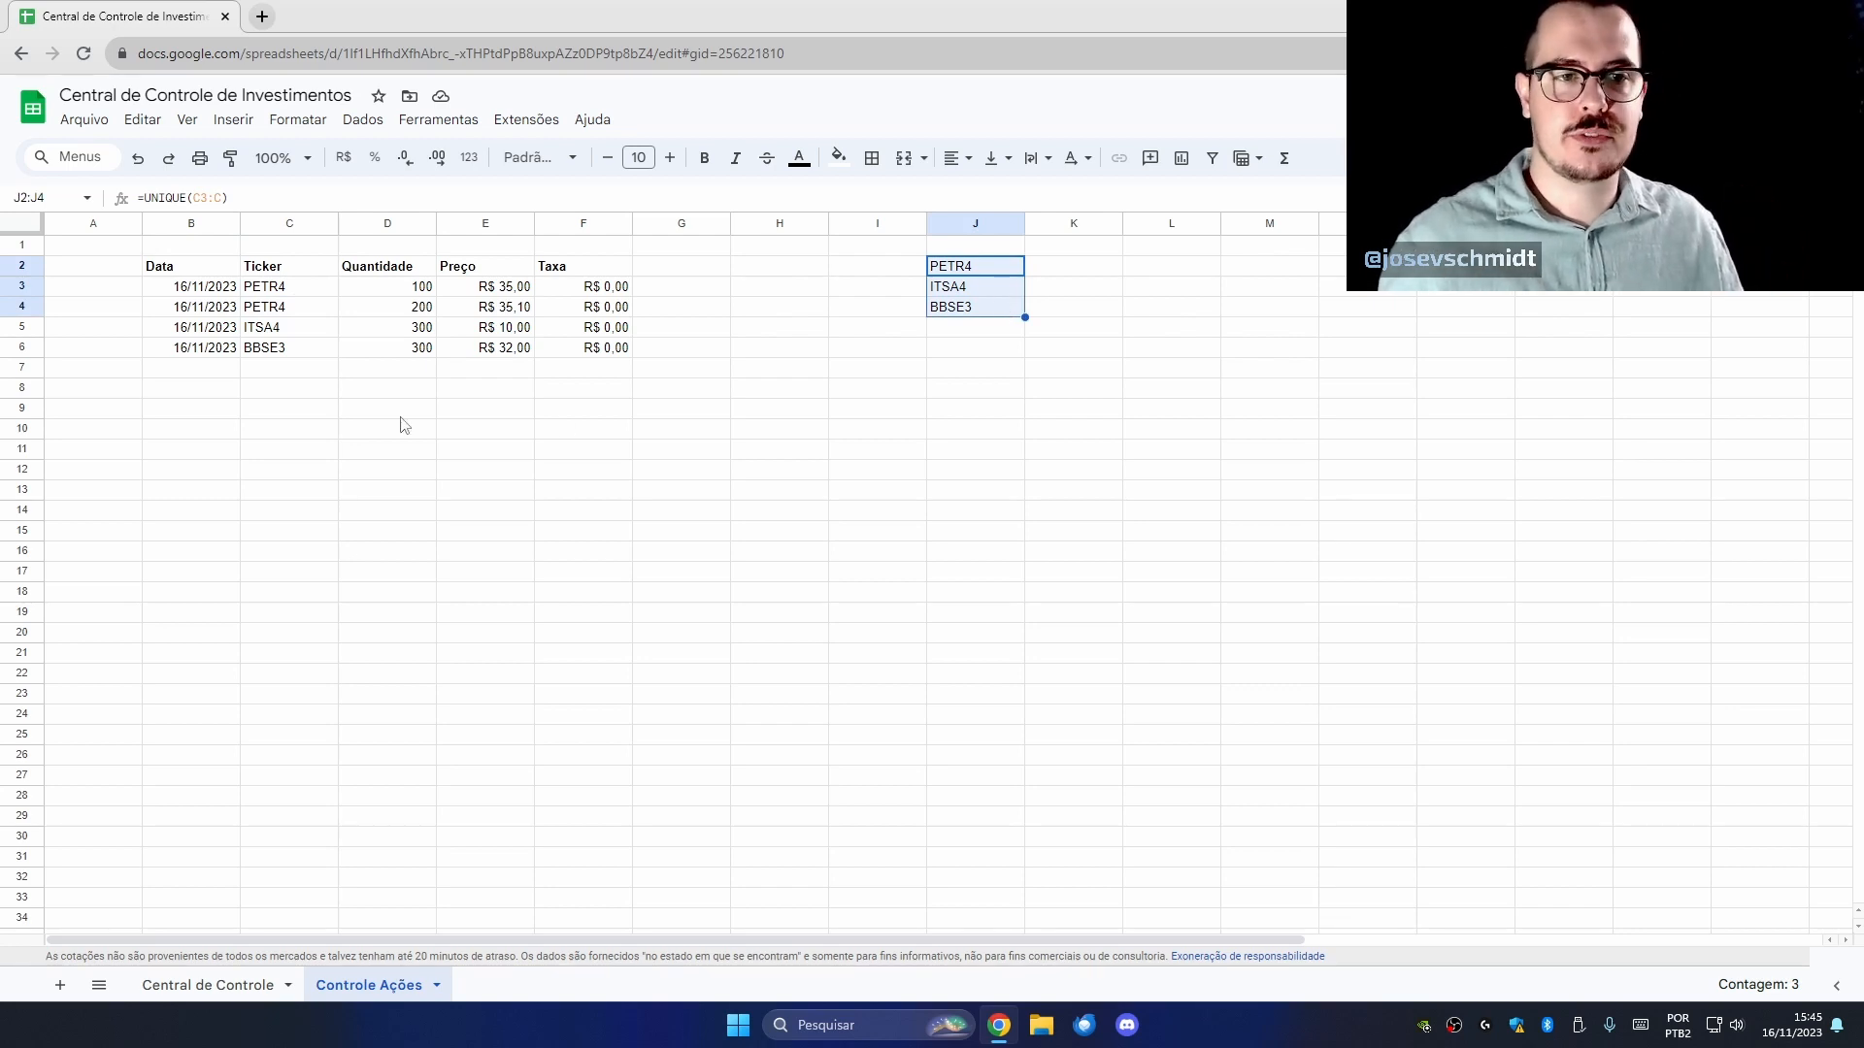
Fill C7:C17 with BBSE3 as test data.
left_click(302, 352)
key("ctrl+c")
left_click_drag(311, 369, 305, 575)
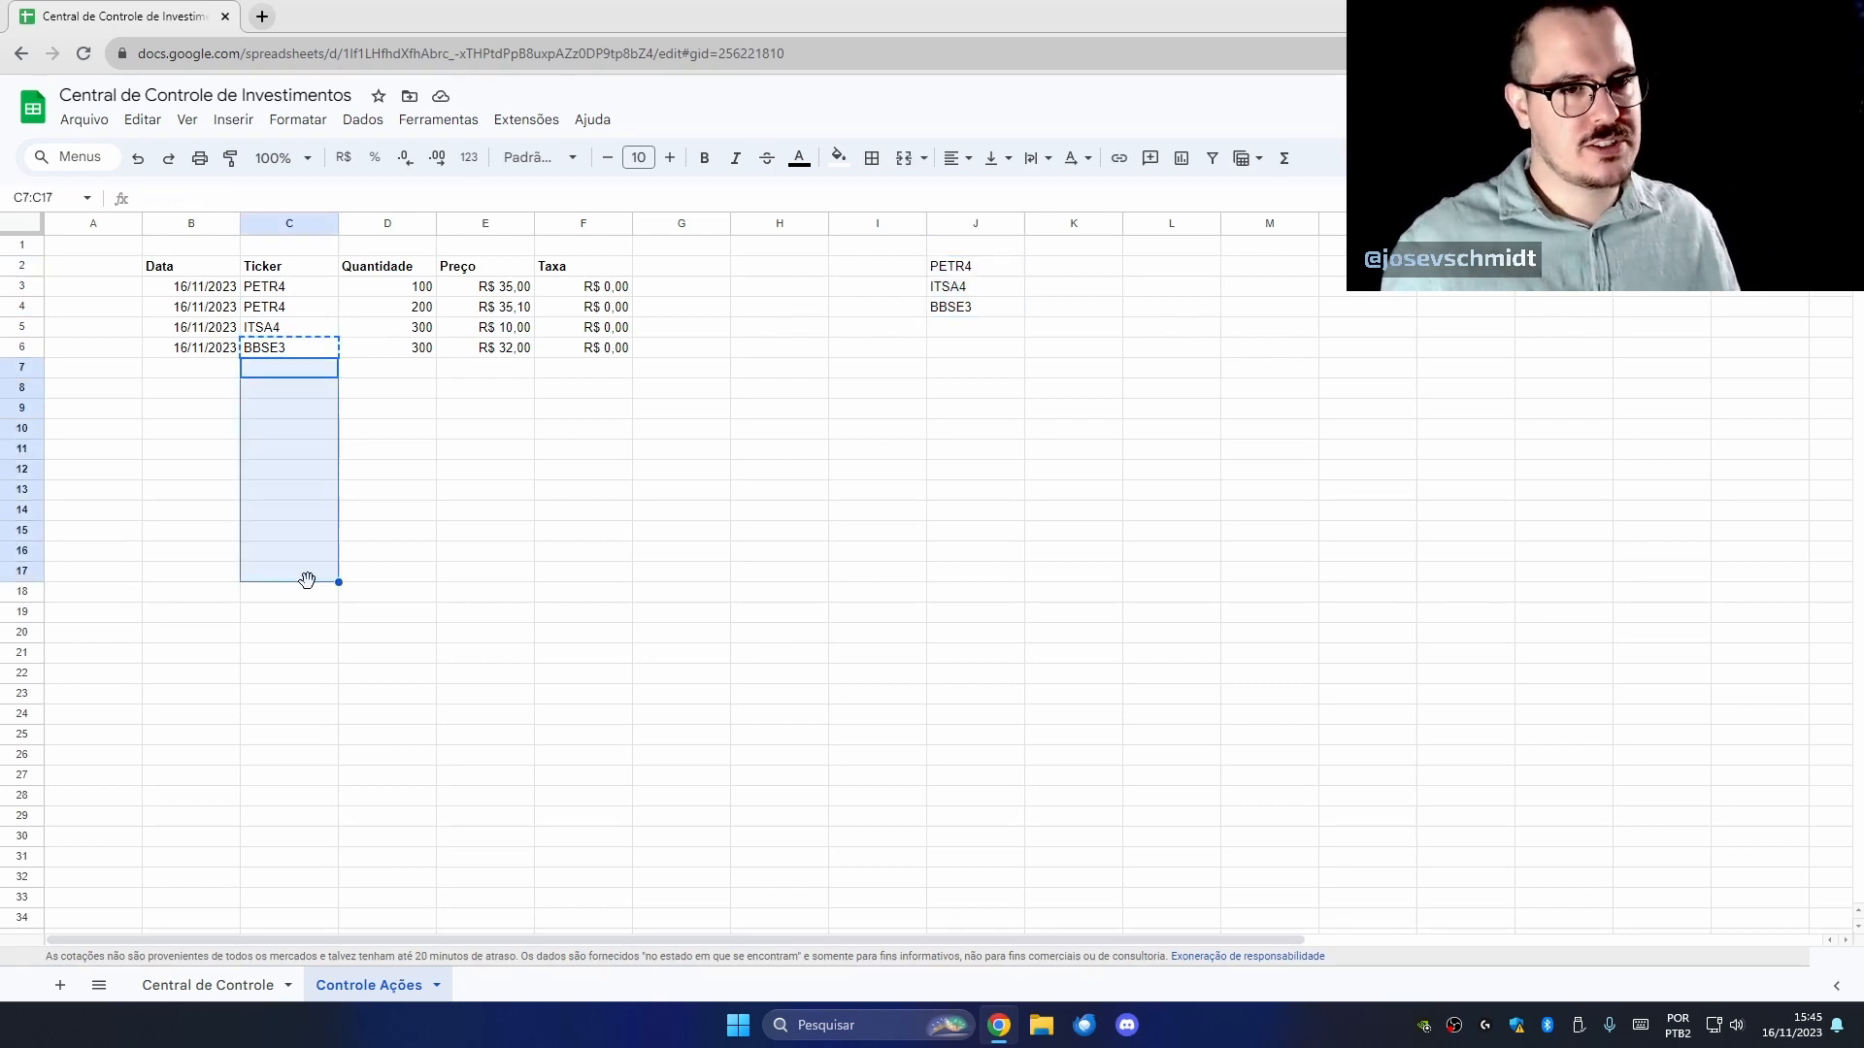
key("ctrl+v")
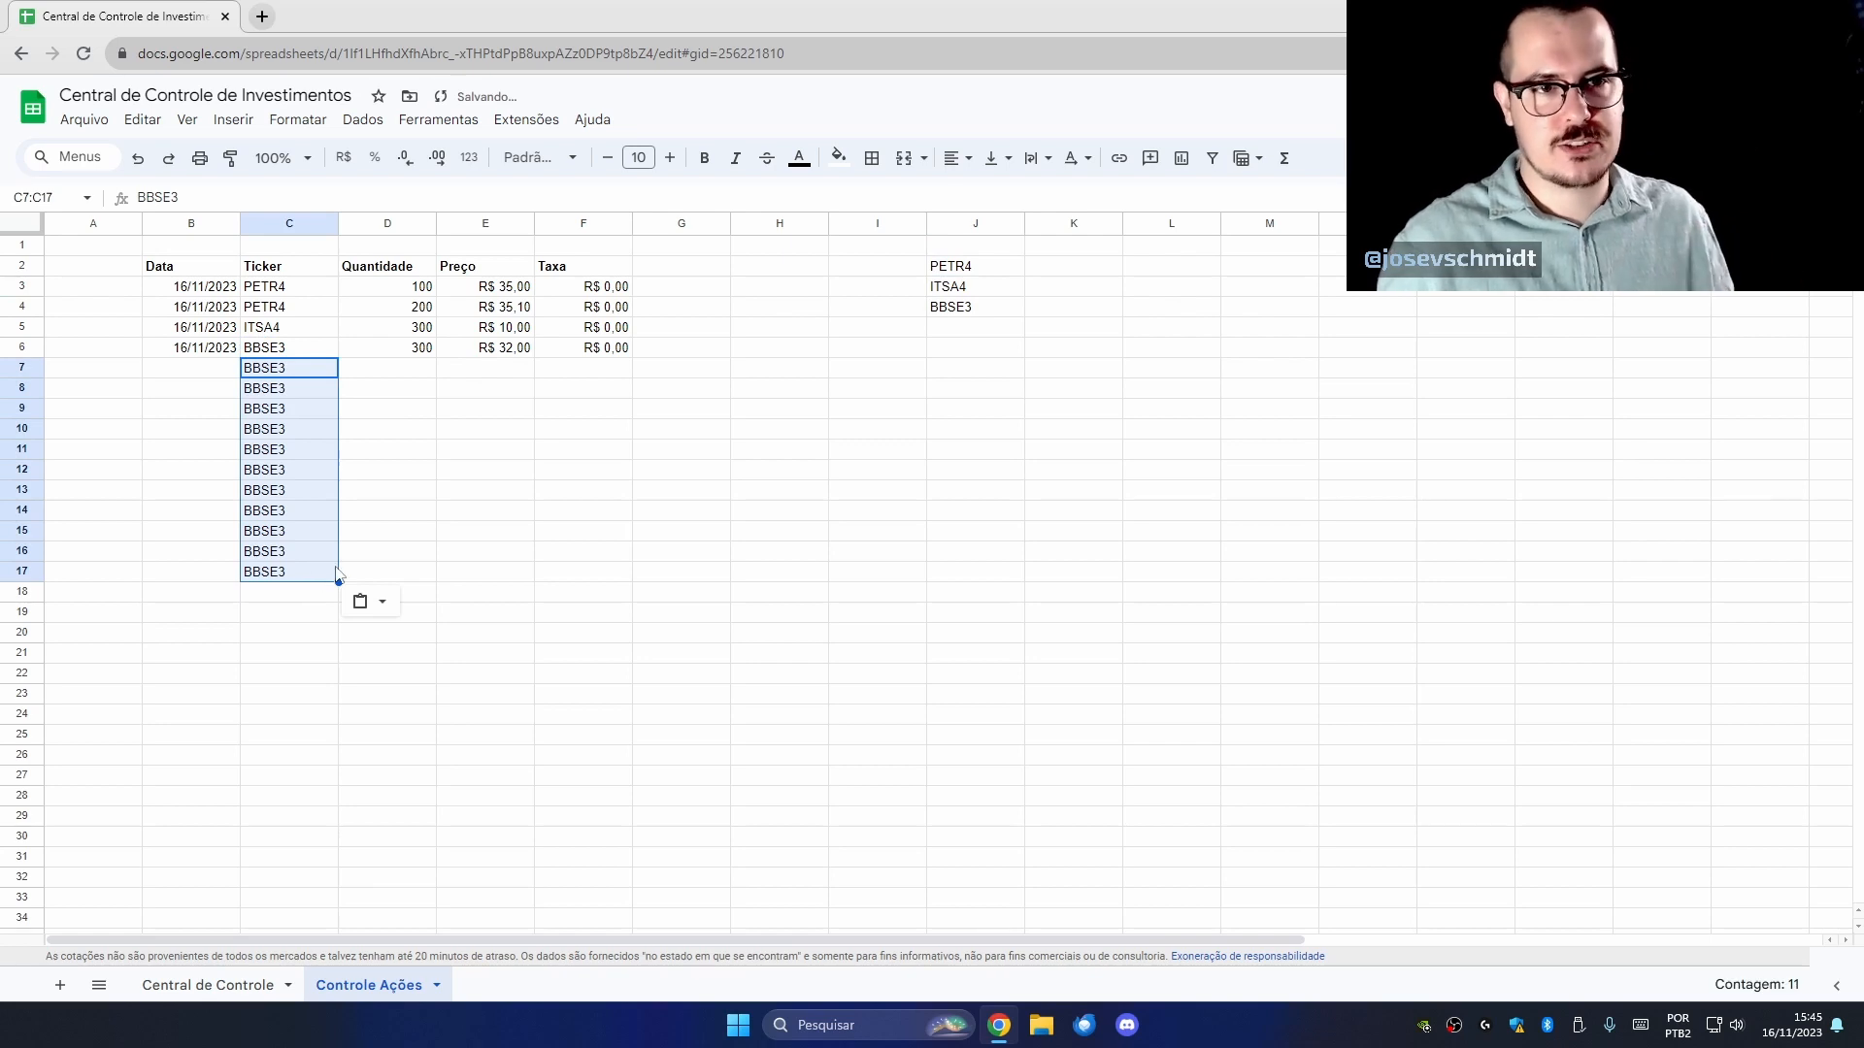
Enter ITUB in C18, then overwrite it with a nonsense test string.
left_click(276, 598)
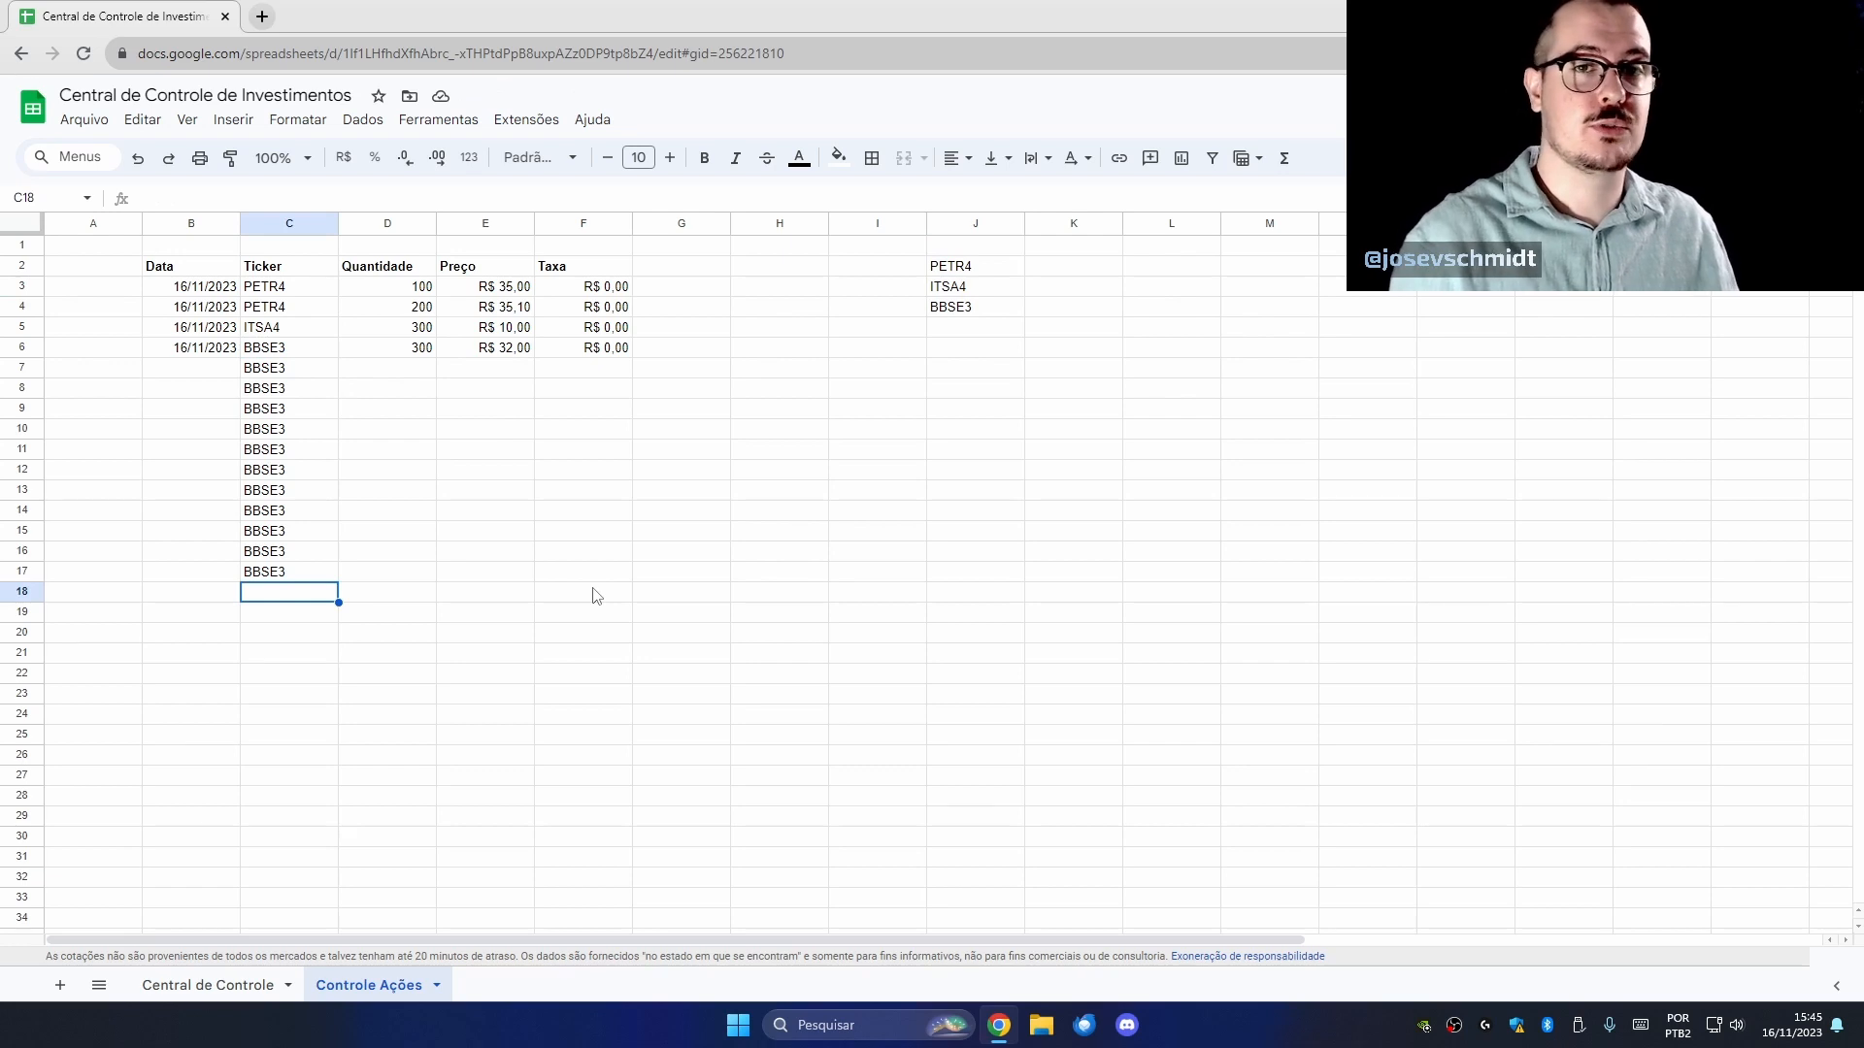
type("ITUB3")
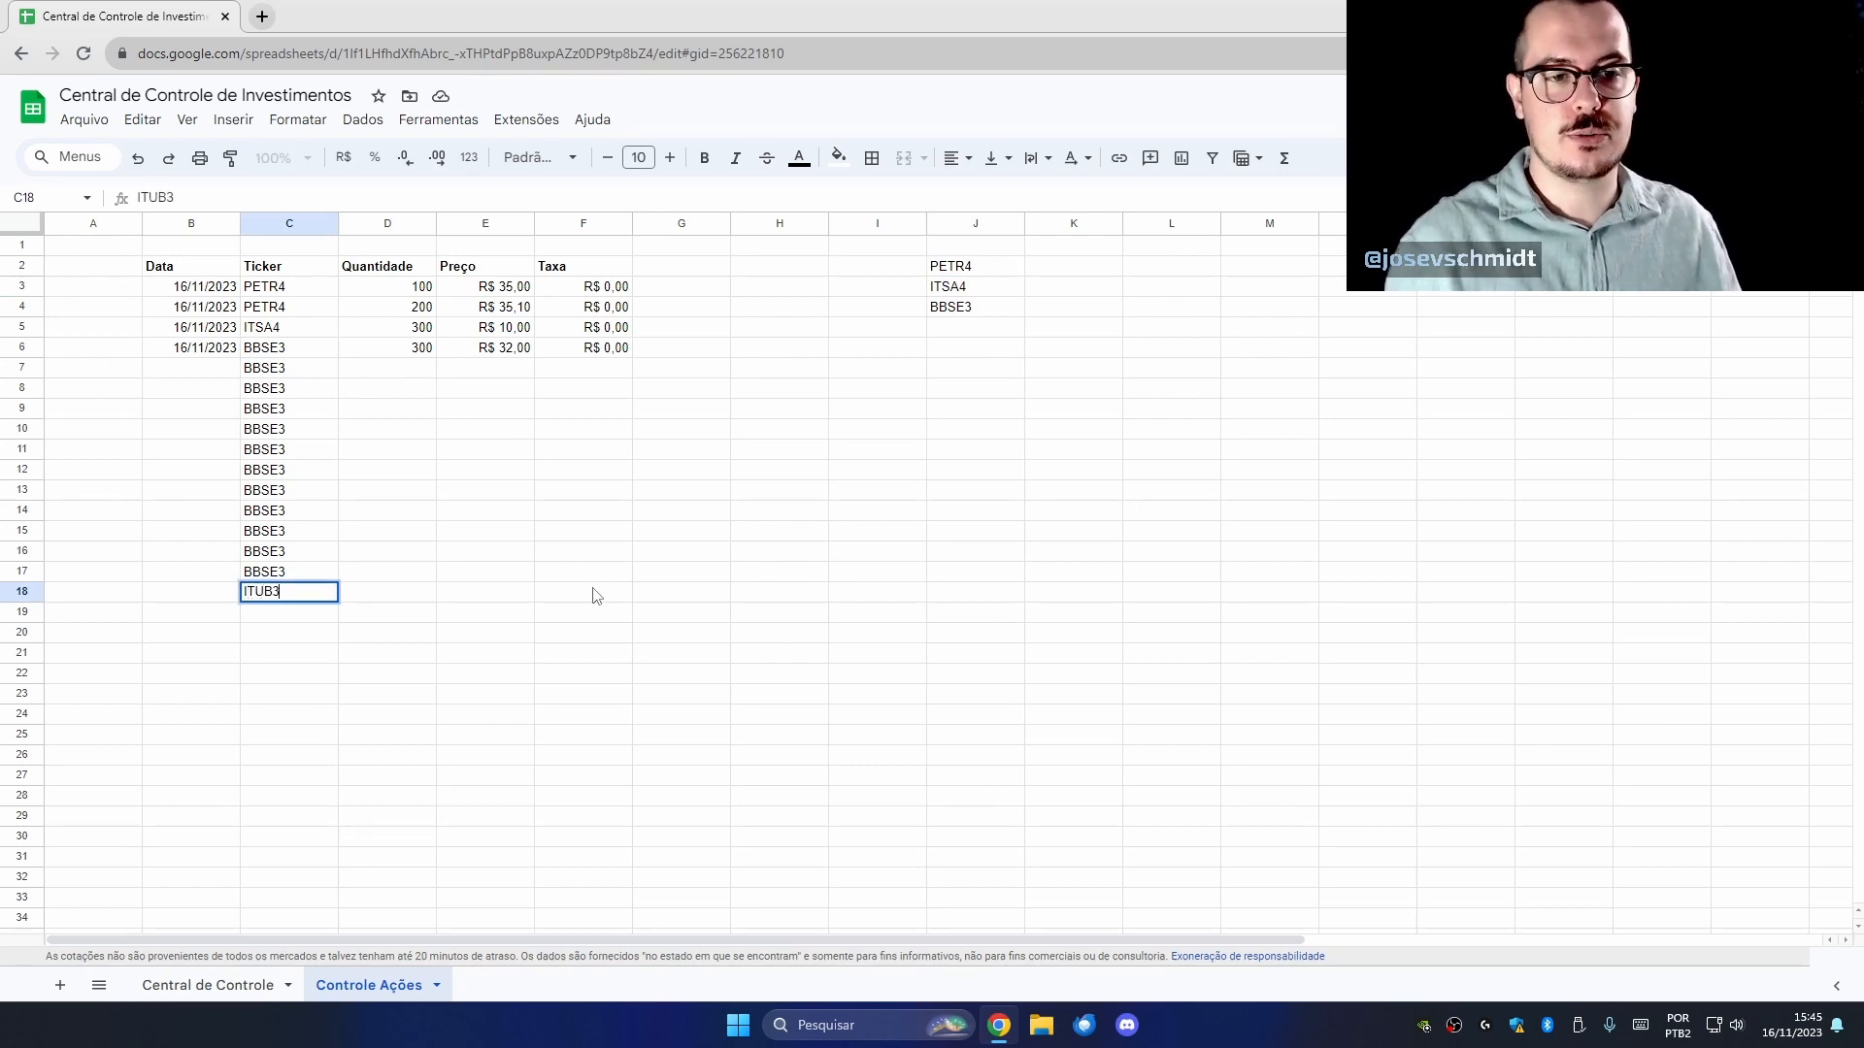
key("Return")
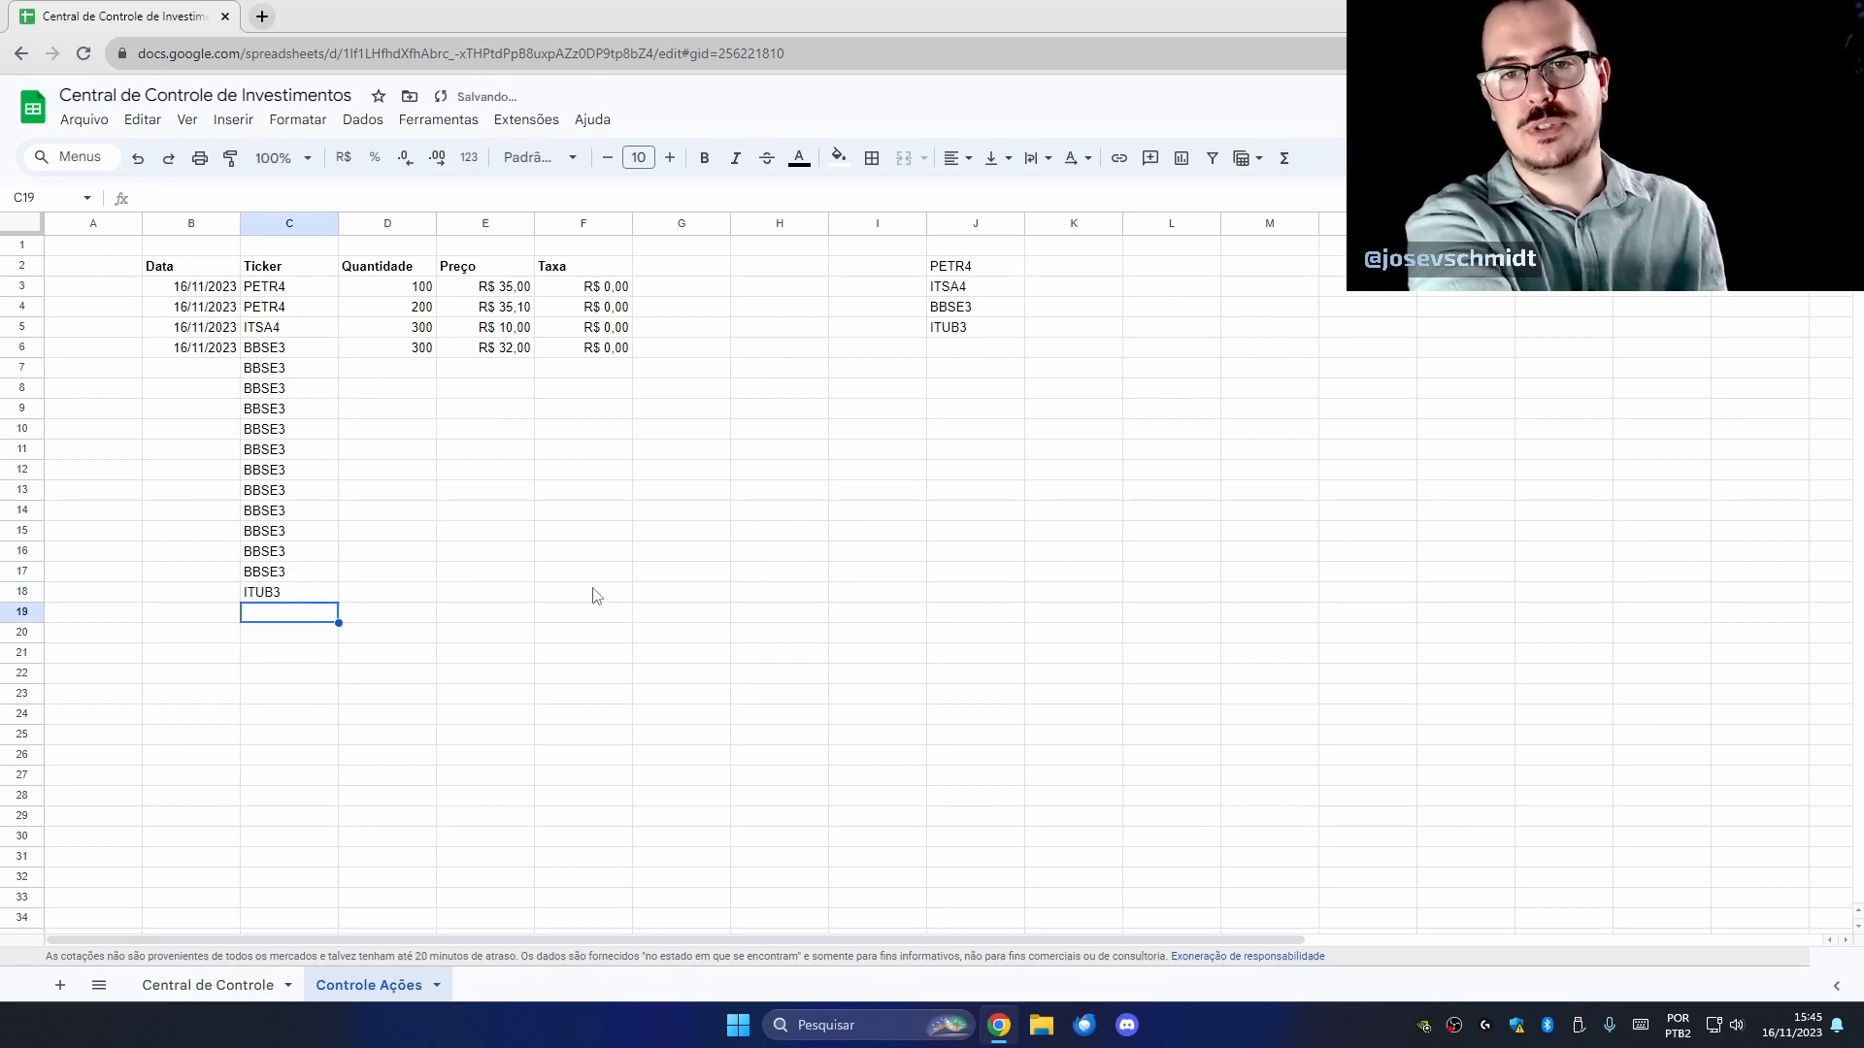
key("Up")
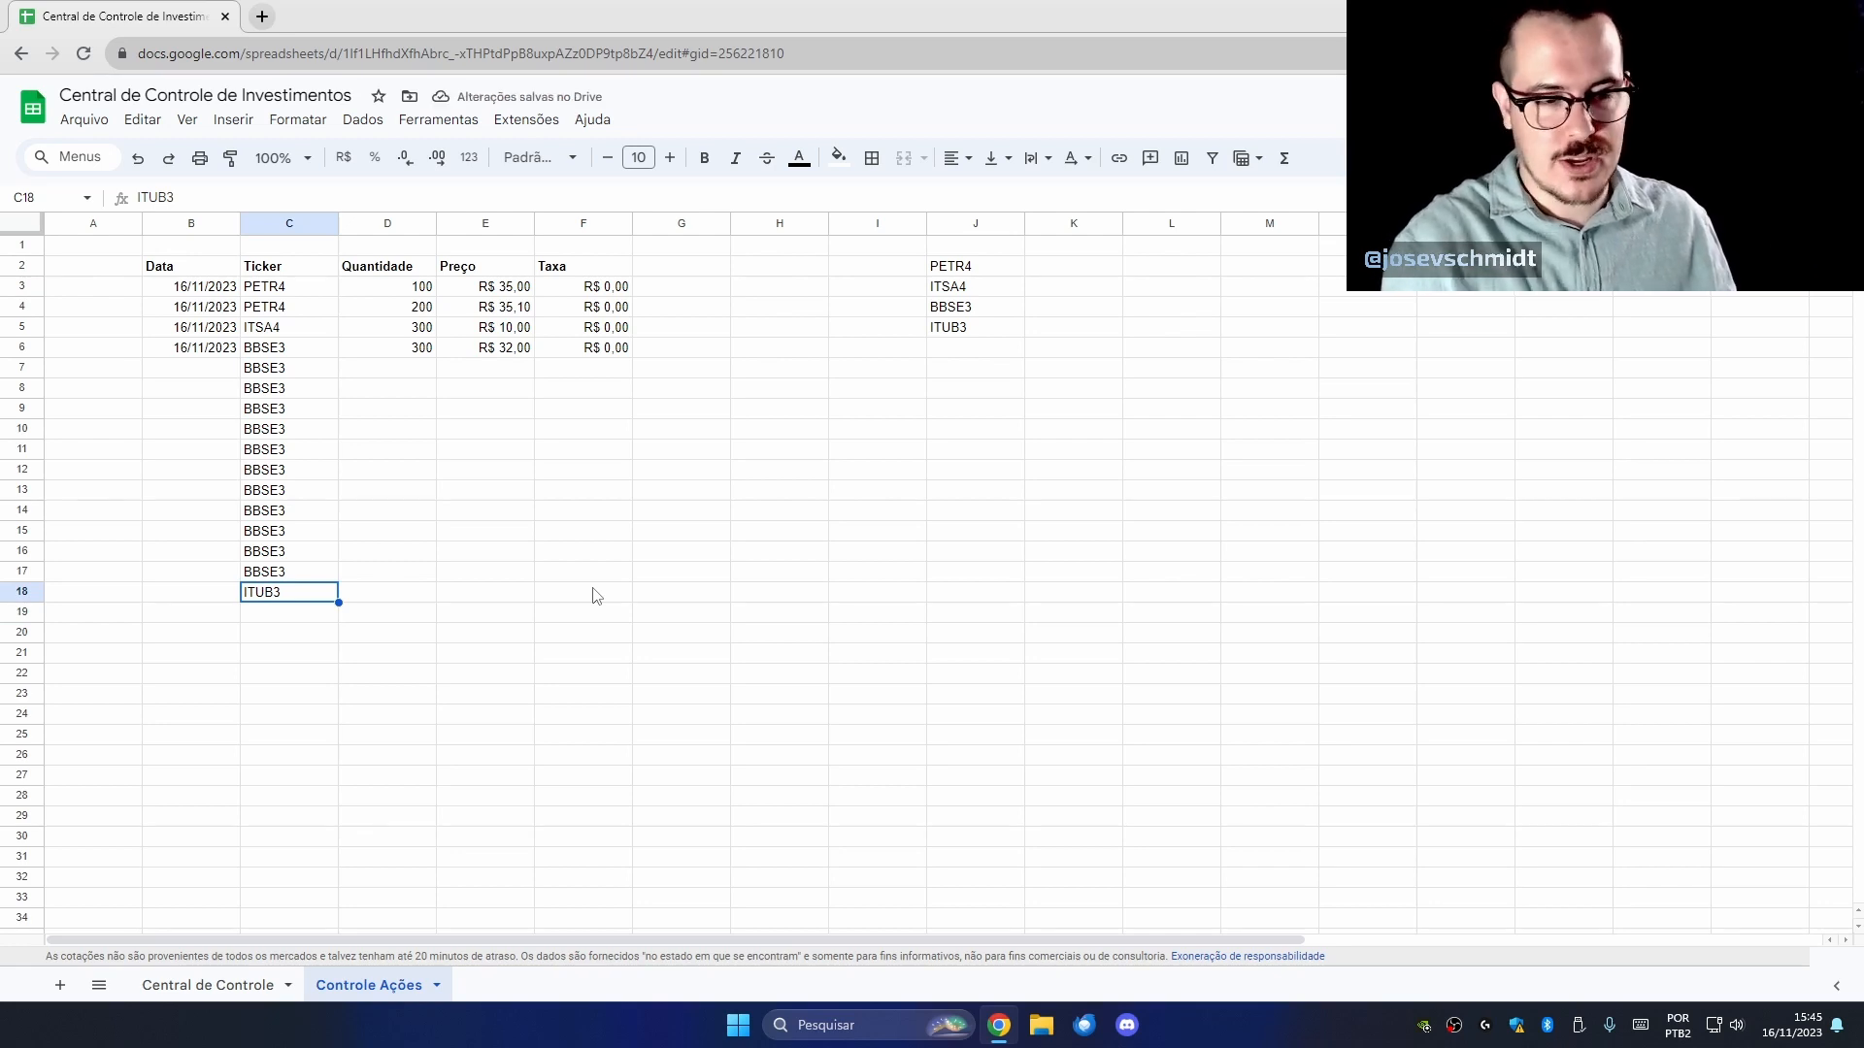
type("apdsfoigjasdfpogijnaspdoigj")
key("Return")
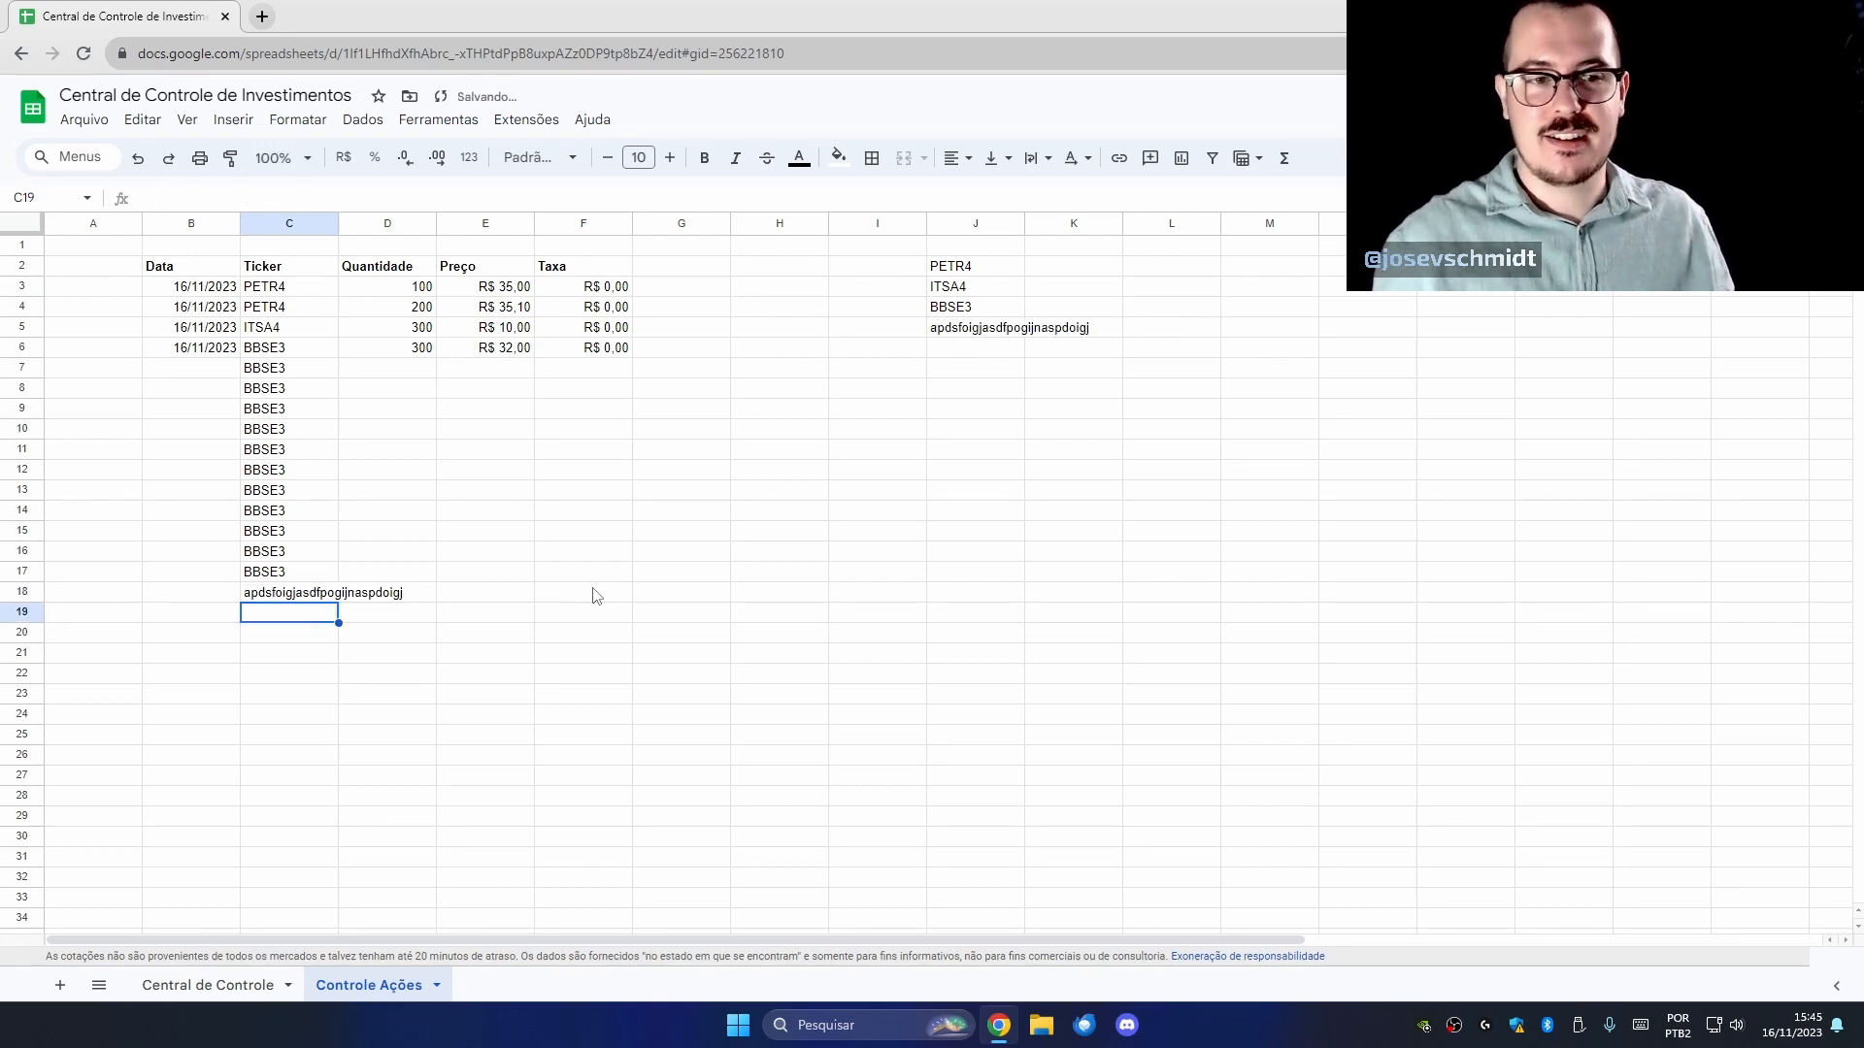
Copy the test string into C19:C23 and check the new item in the unique list.
left_click(308, 594)
key("ctrl+c")
left_click_drag(308, 612, 310, 695)
key("ctrl+v")
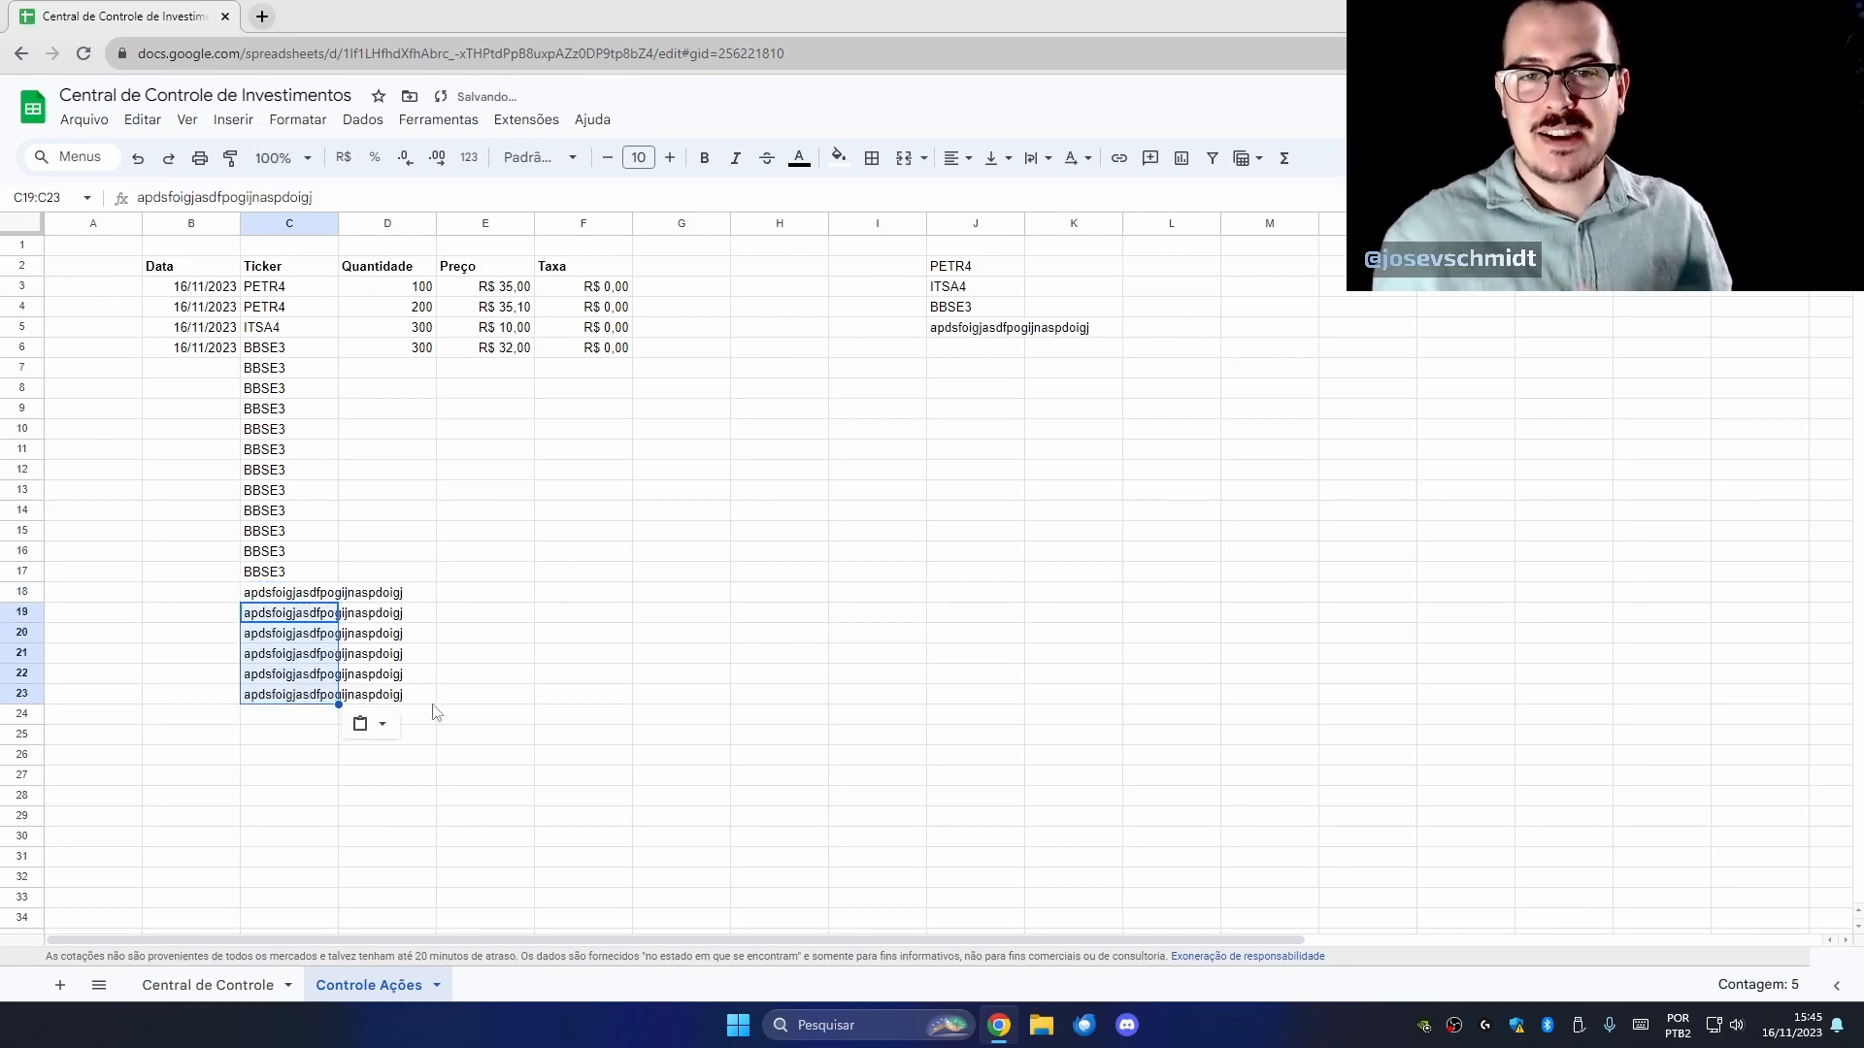
left_click(995, 337)
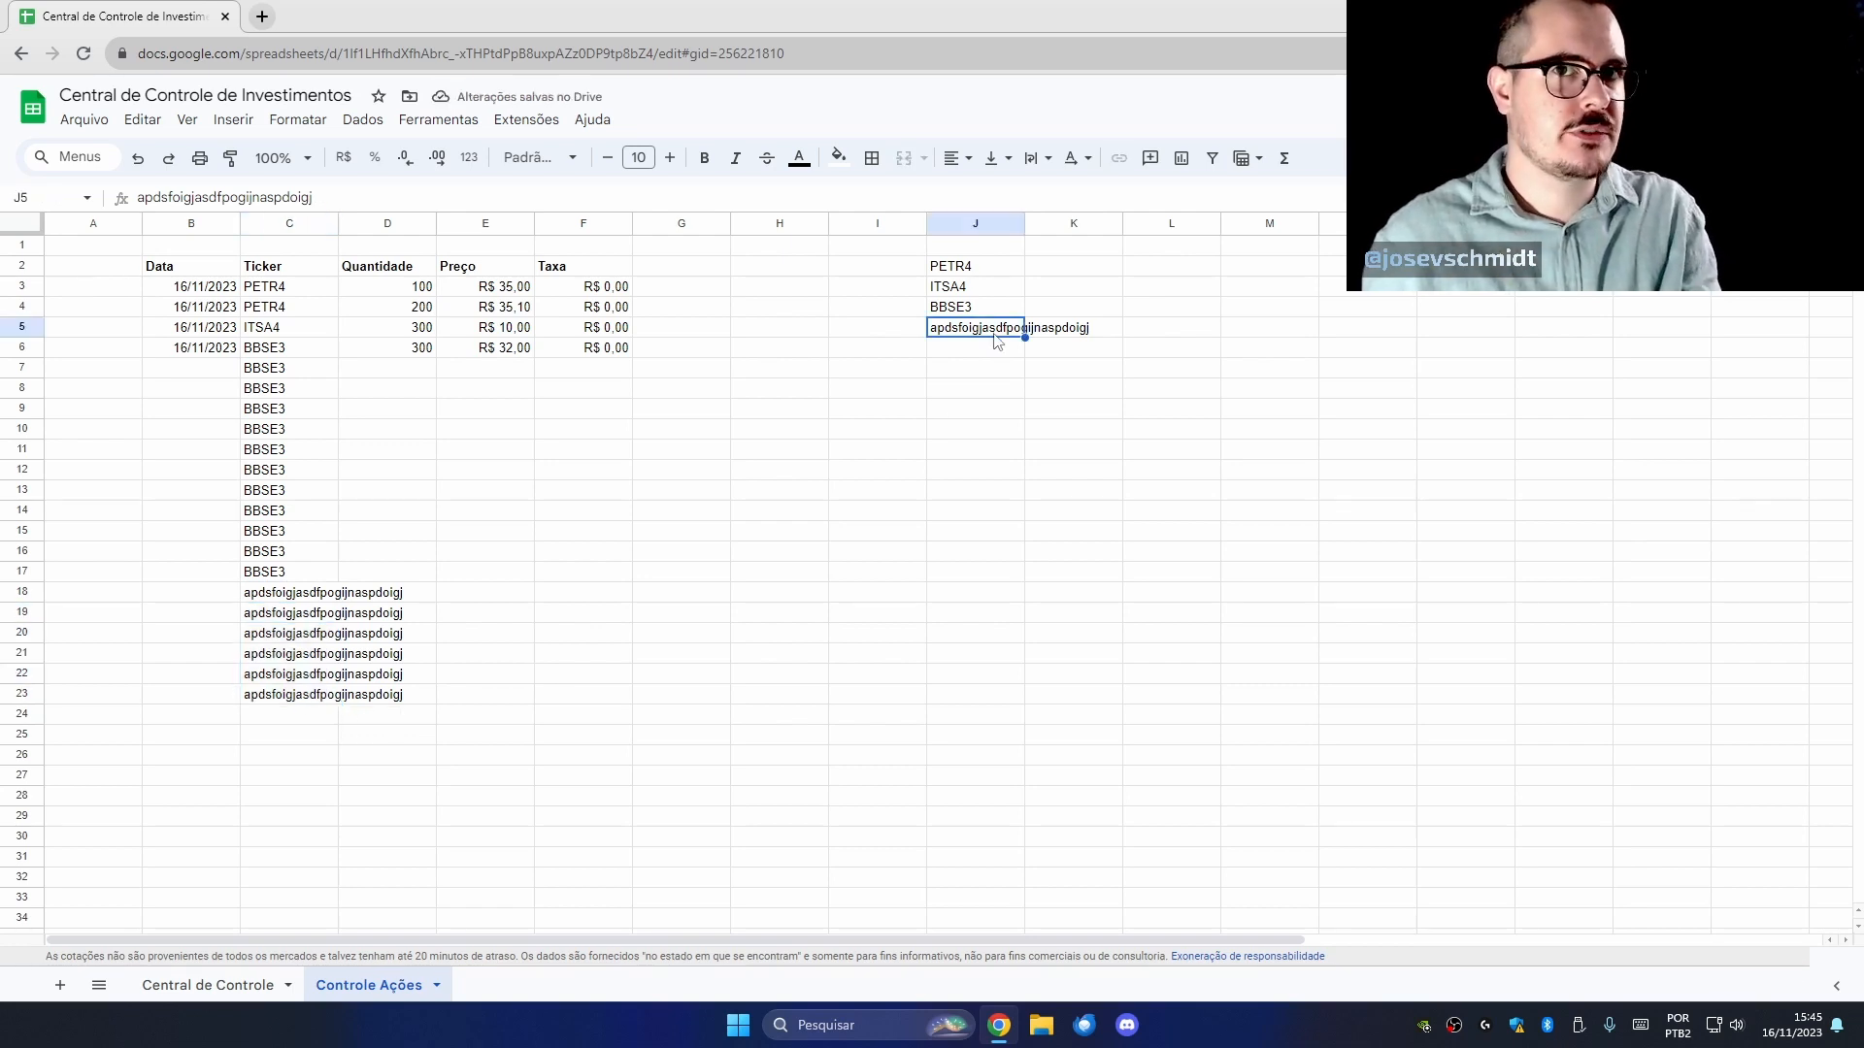
Clear all test entries from C7:C23.
left_click(297, 695)
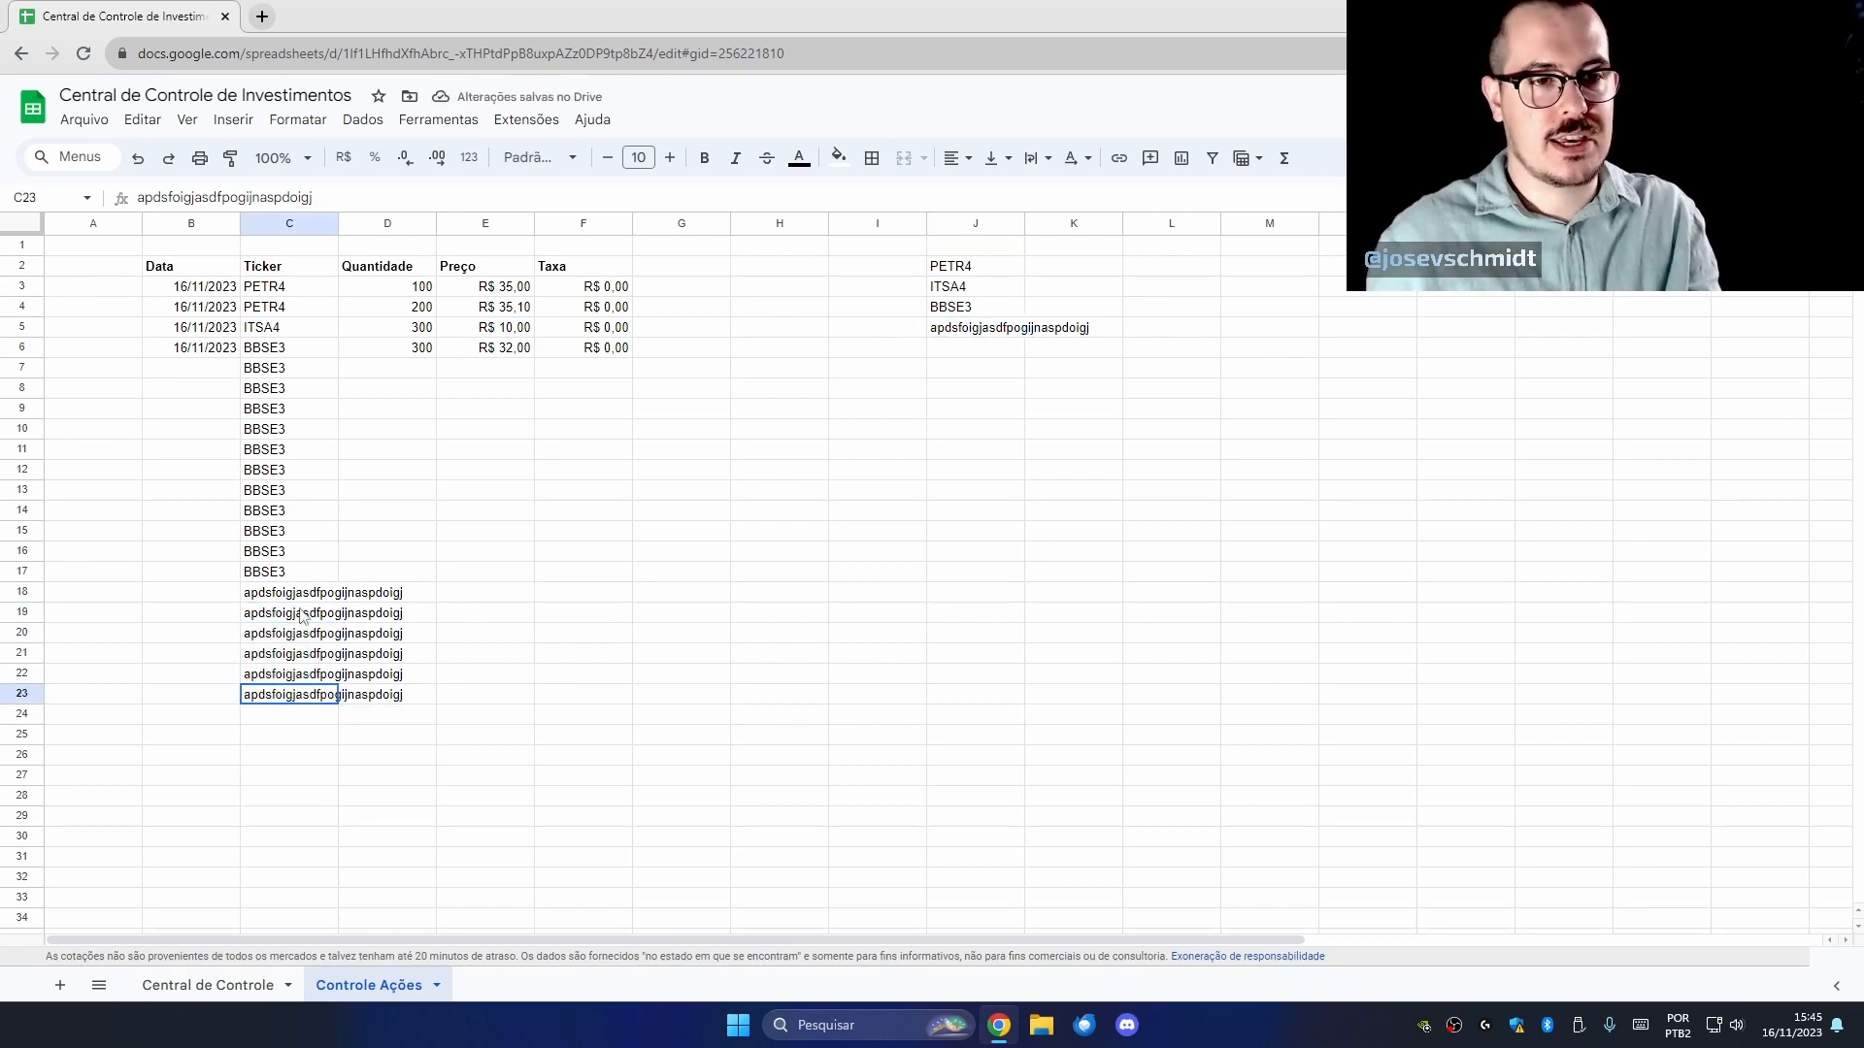
left_click(287, 369, "shift")
key("Delete")
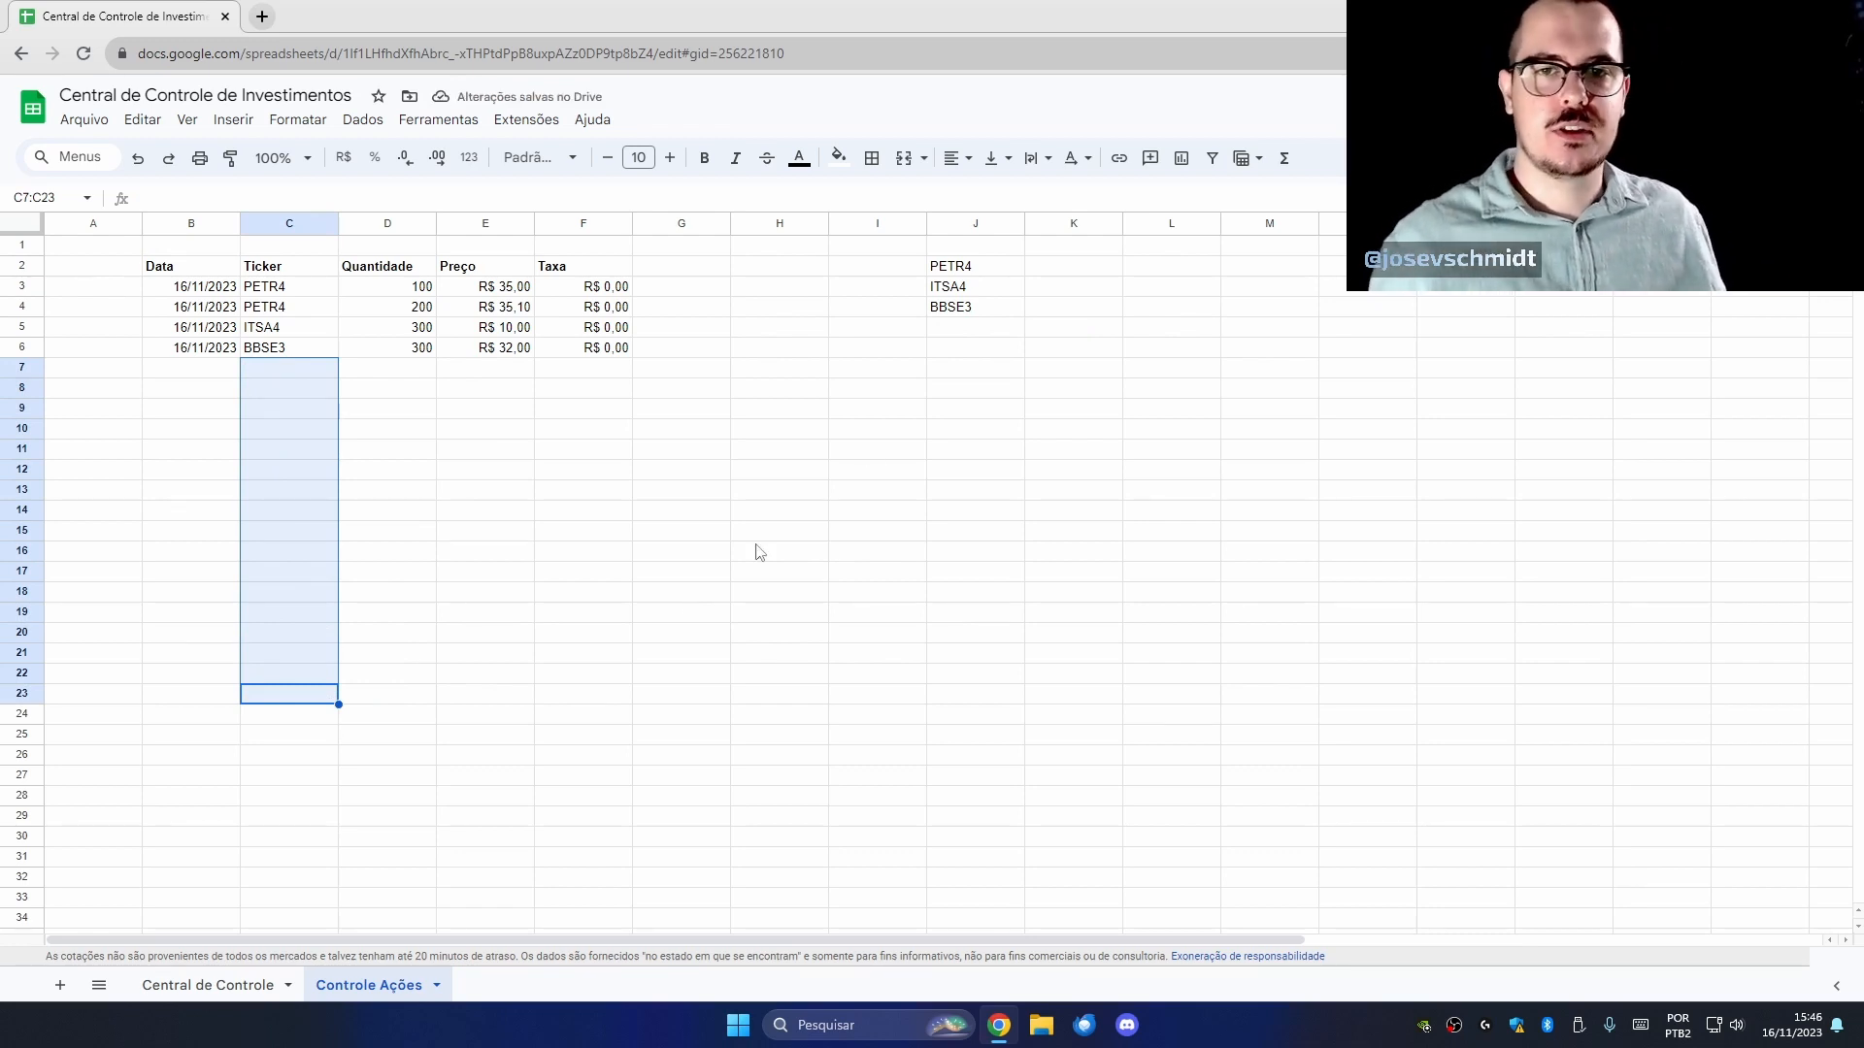
Take the UNIQUE formula from J2 to move it to J3.
left_click(971, 270)
key("ctrl+c")
left_click(995, 289)
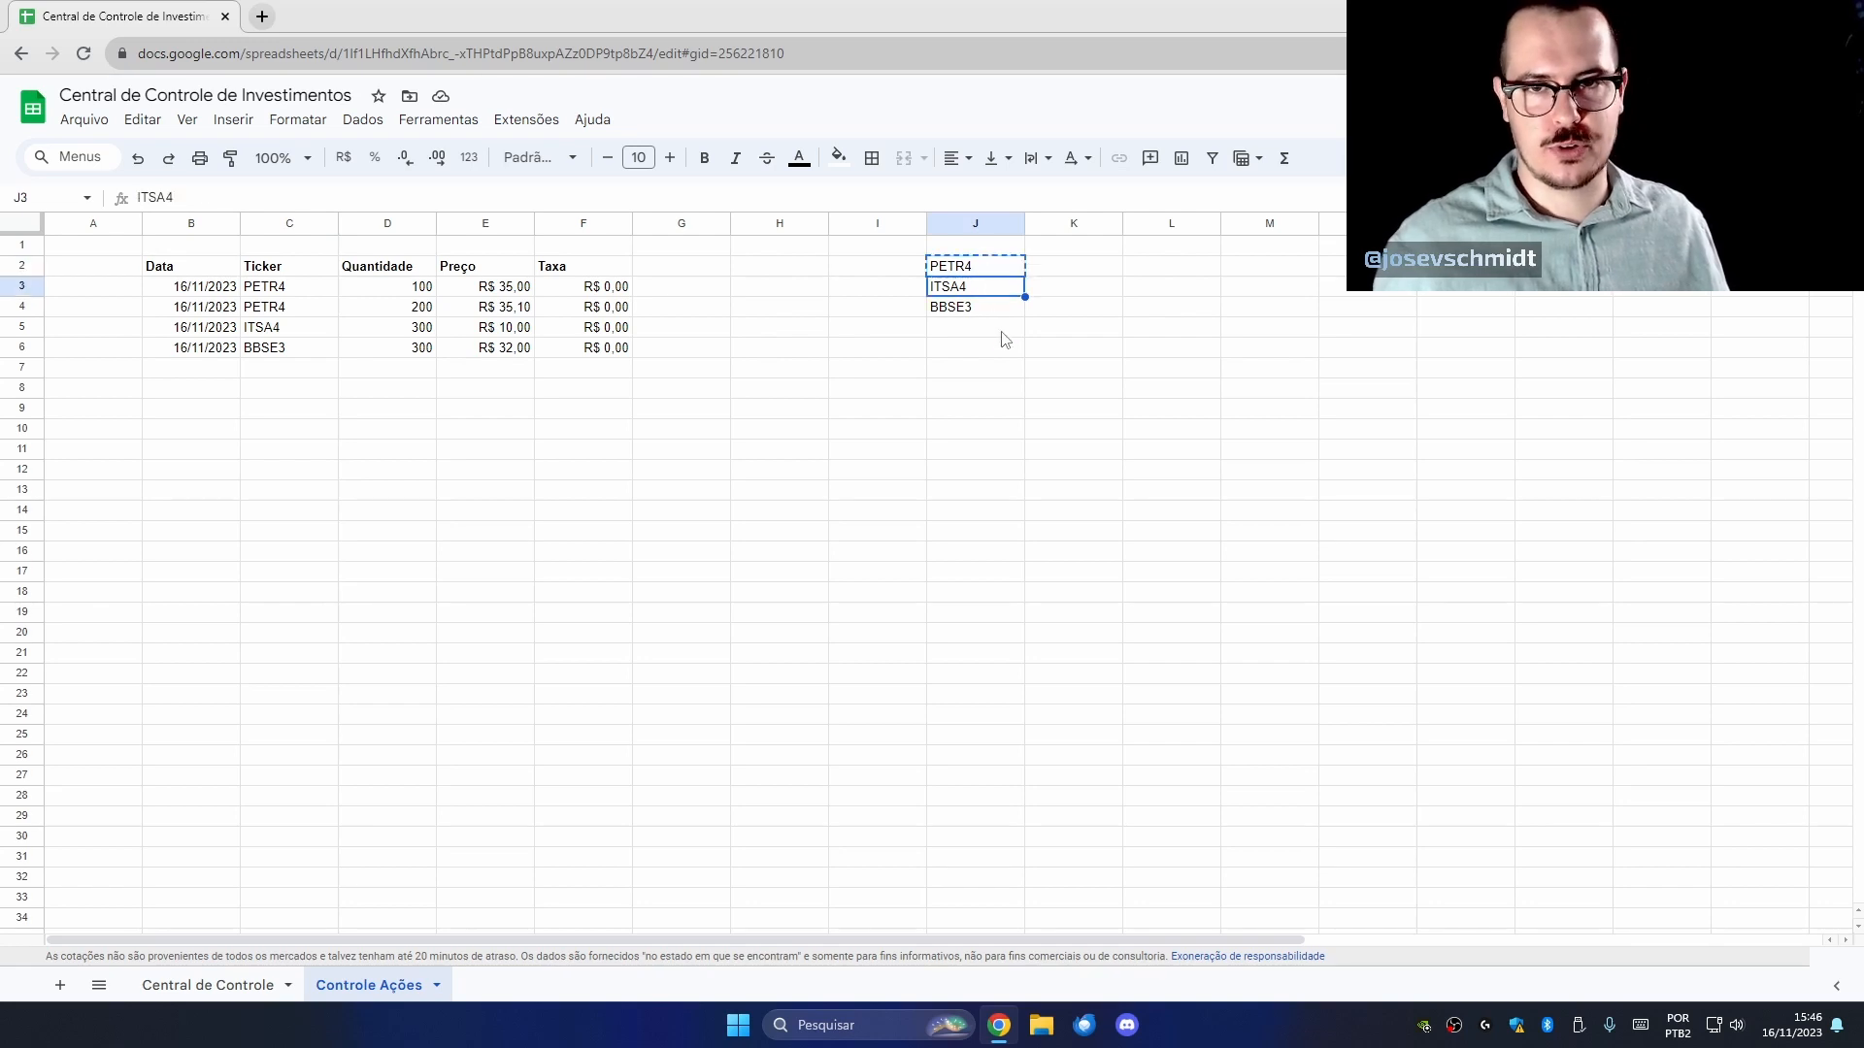
Paste the UNIQUE list into J3 and start =SOMASE in K3 with range C3:C.
key("ctrl+v")
left_click(1091, 286)
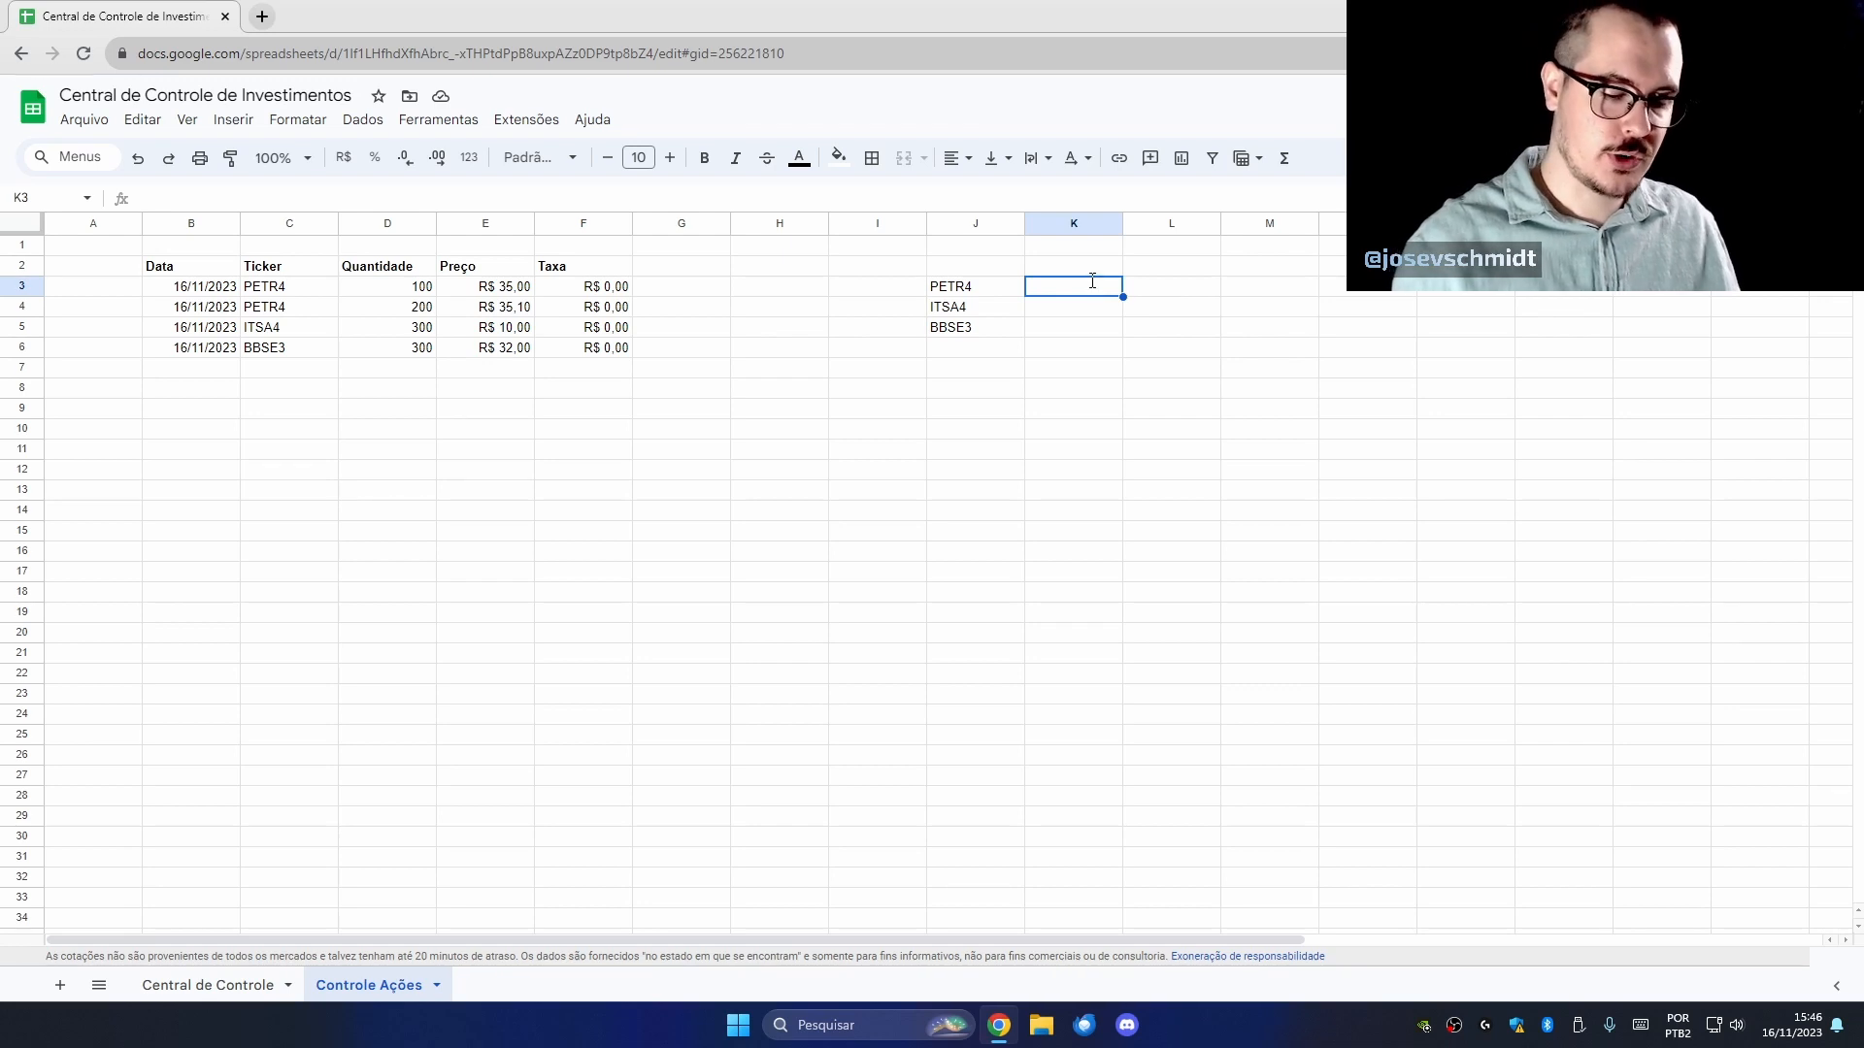
type("=soma")
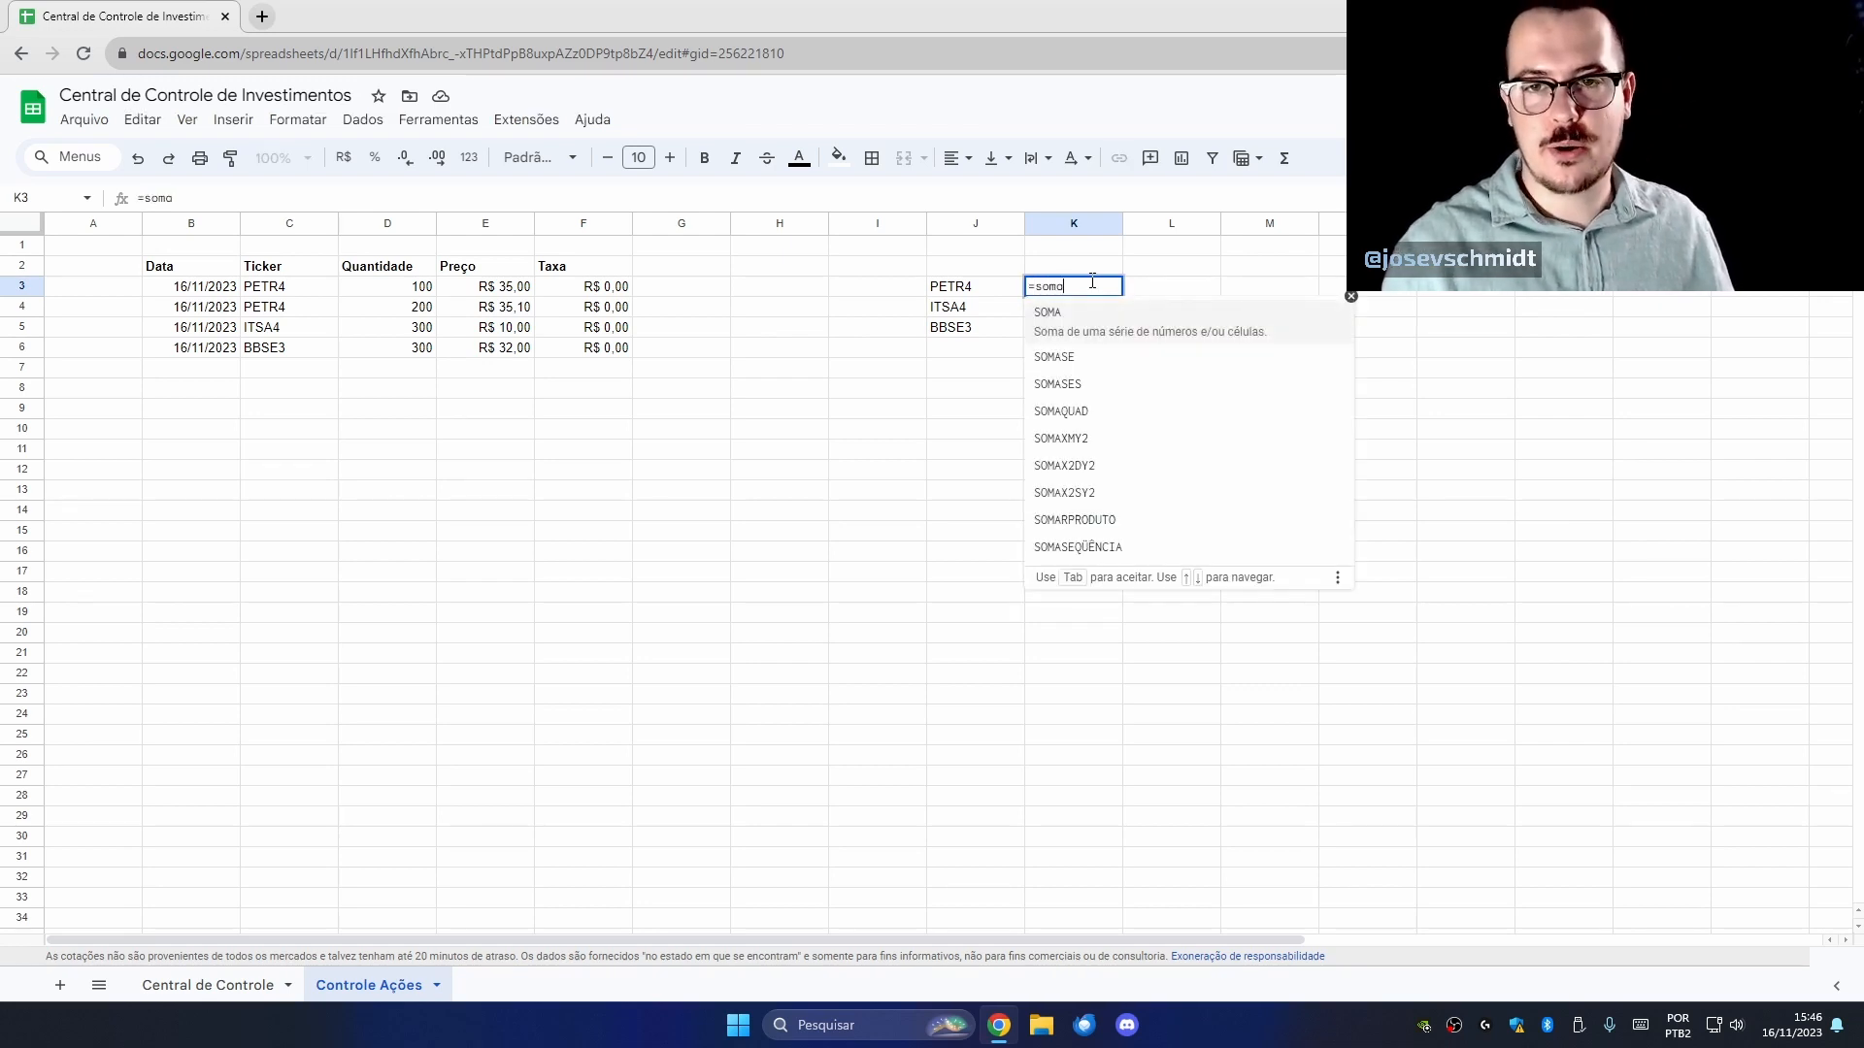
type("se(")
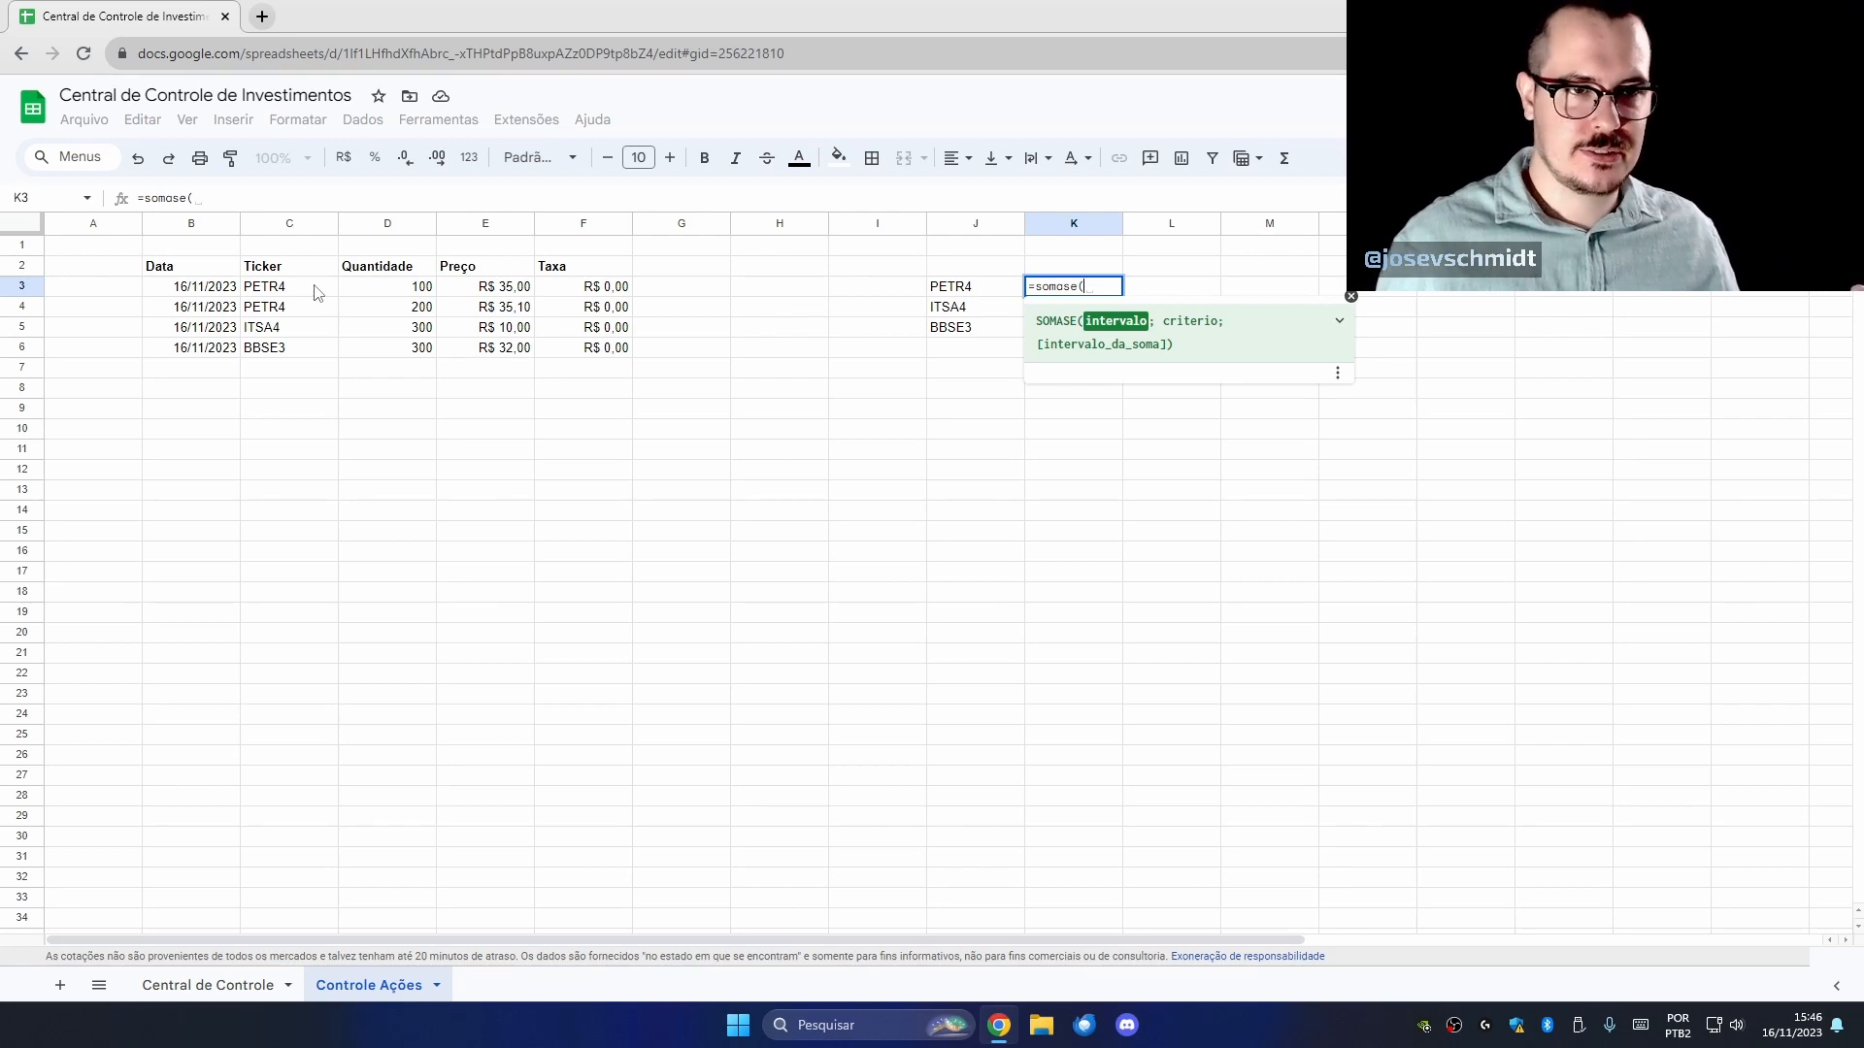
left_click_drag(313, 293, 305, 493)
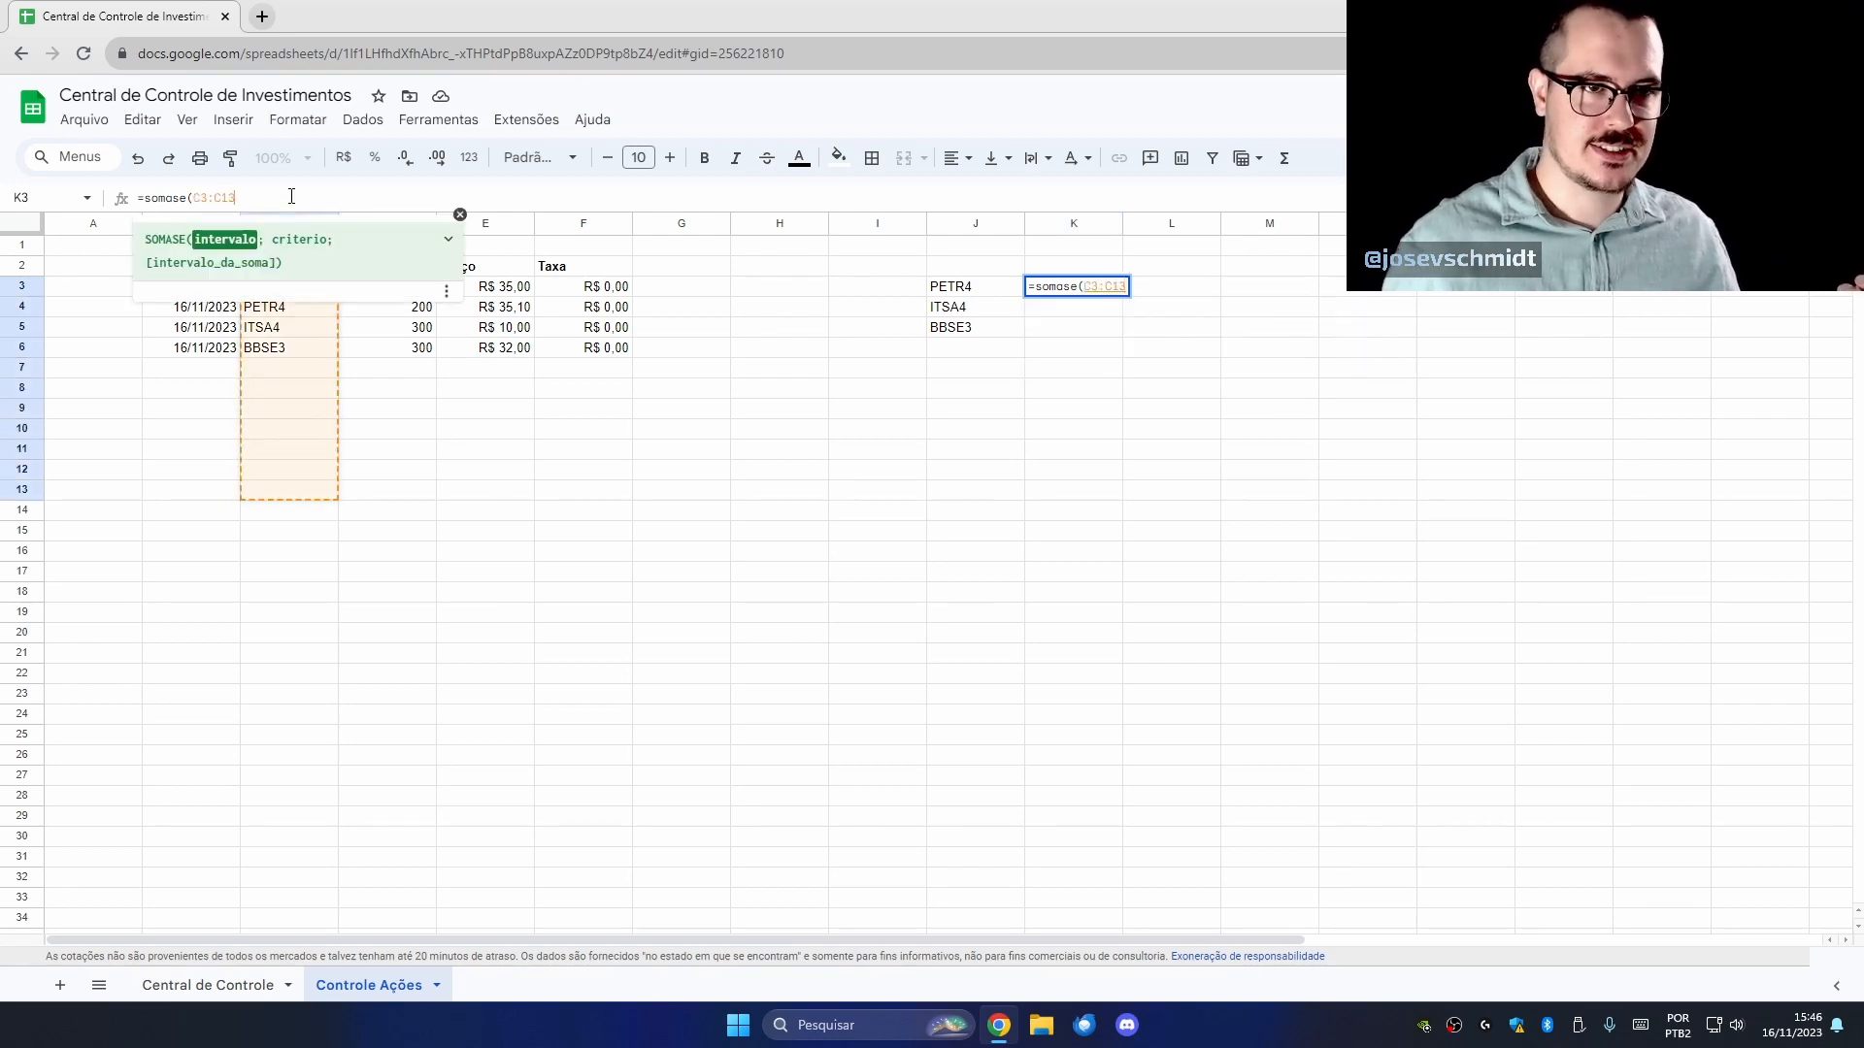
key("BackSpace")
key("BackSpace")
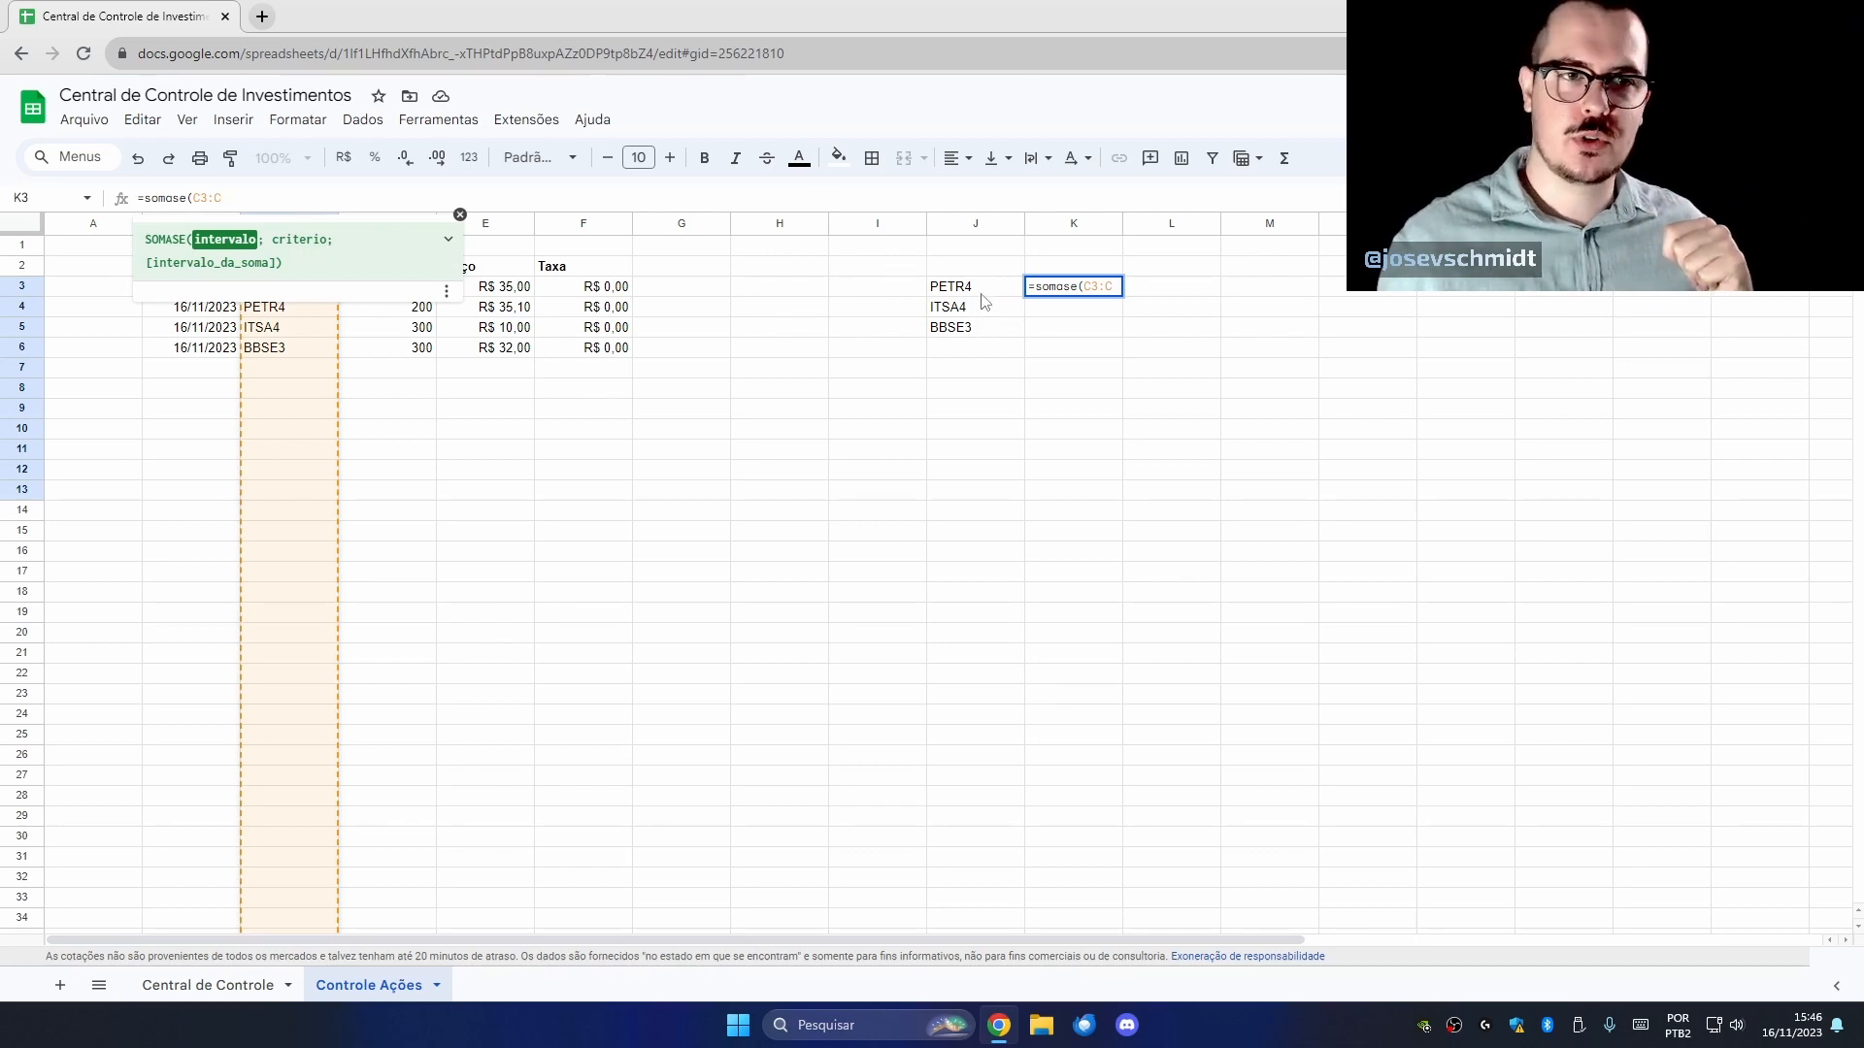
left_click(1117, 286)
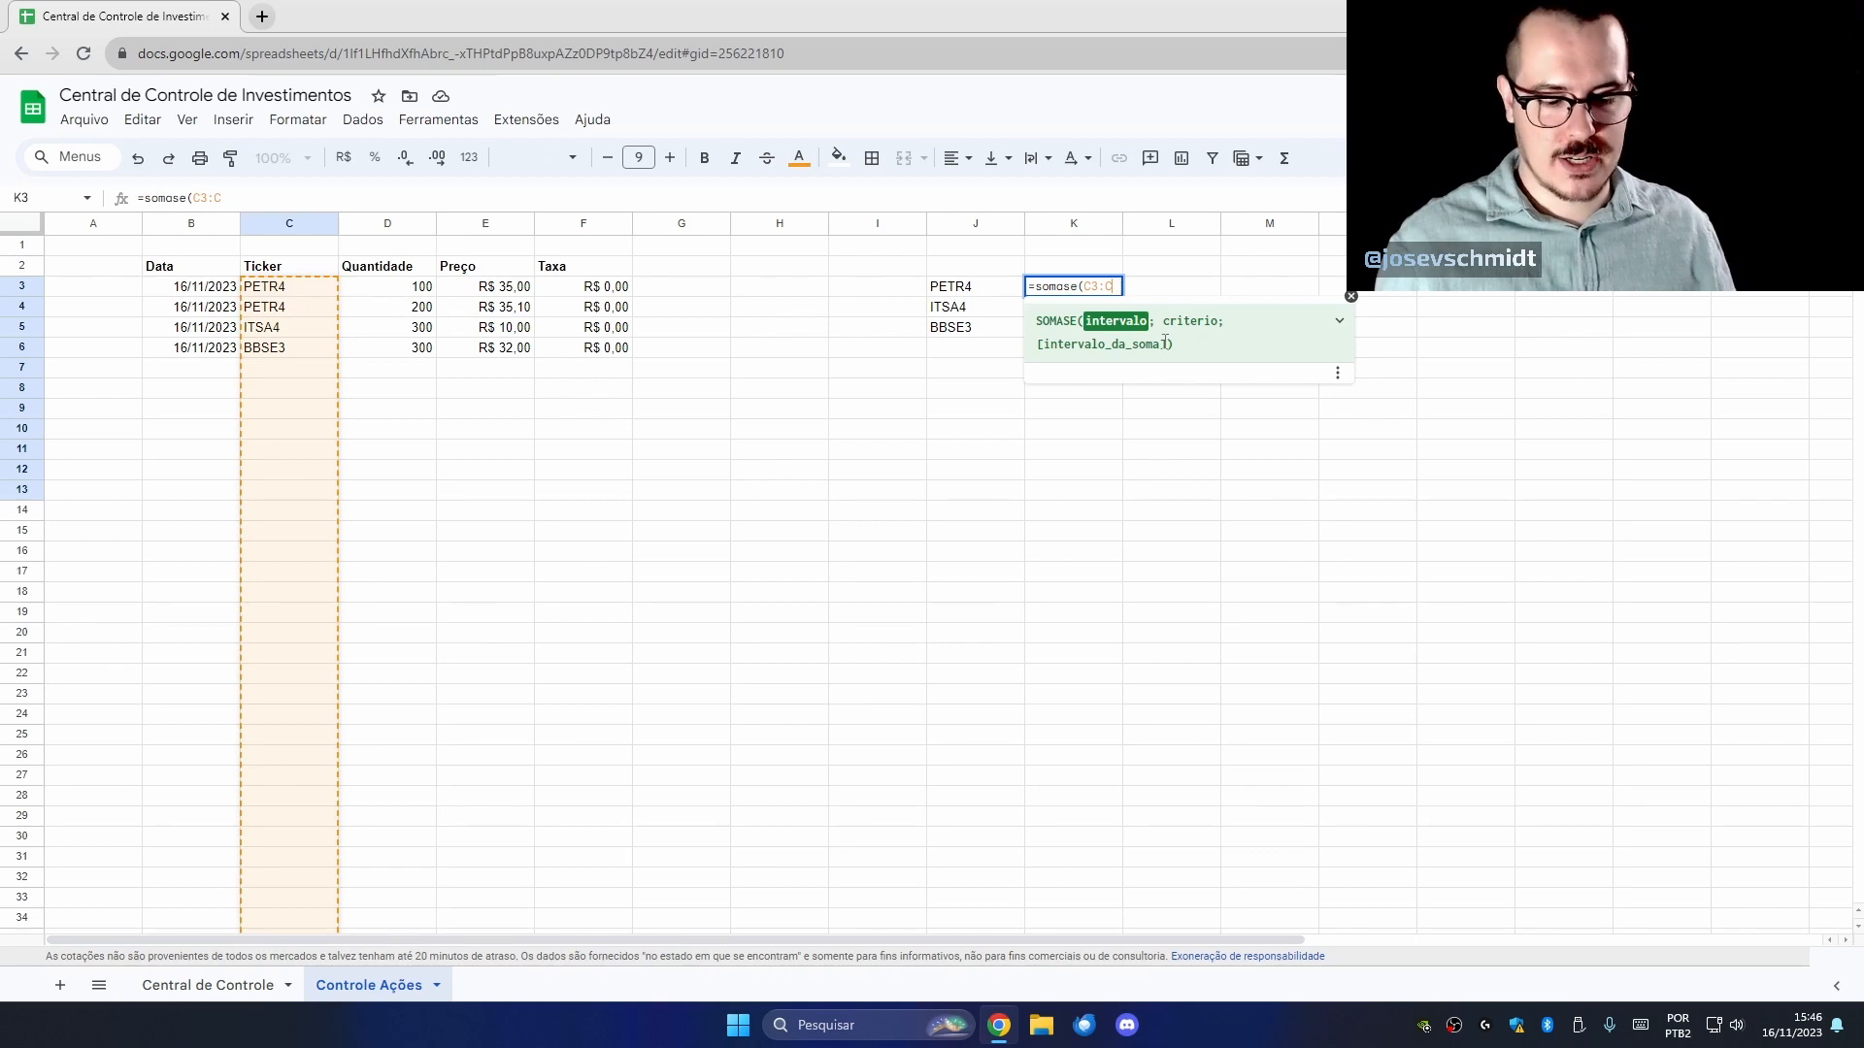
type(";")
Complete K3's SOMASE with criterion J3 and sum range D3:D.
left_click(984, 289)
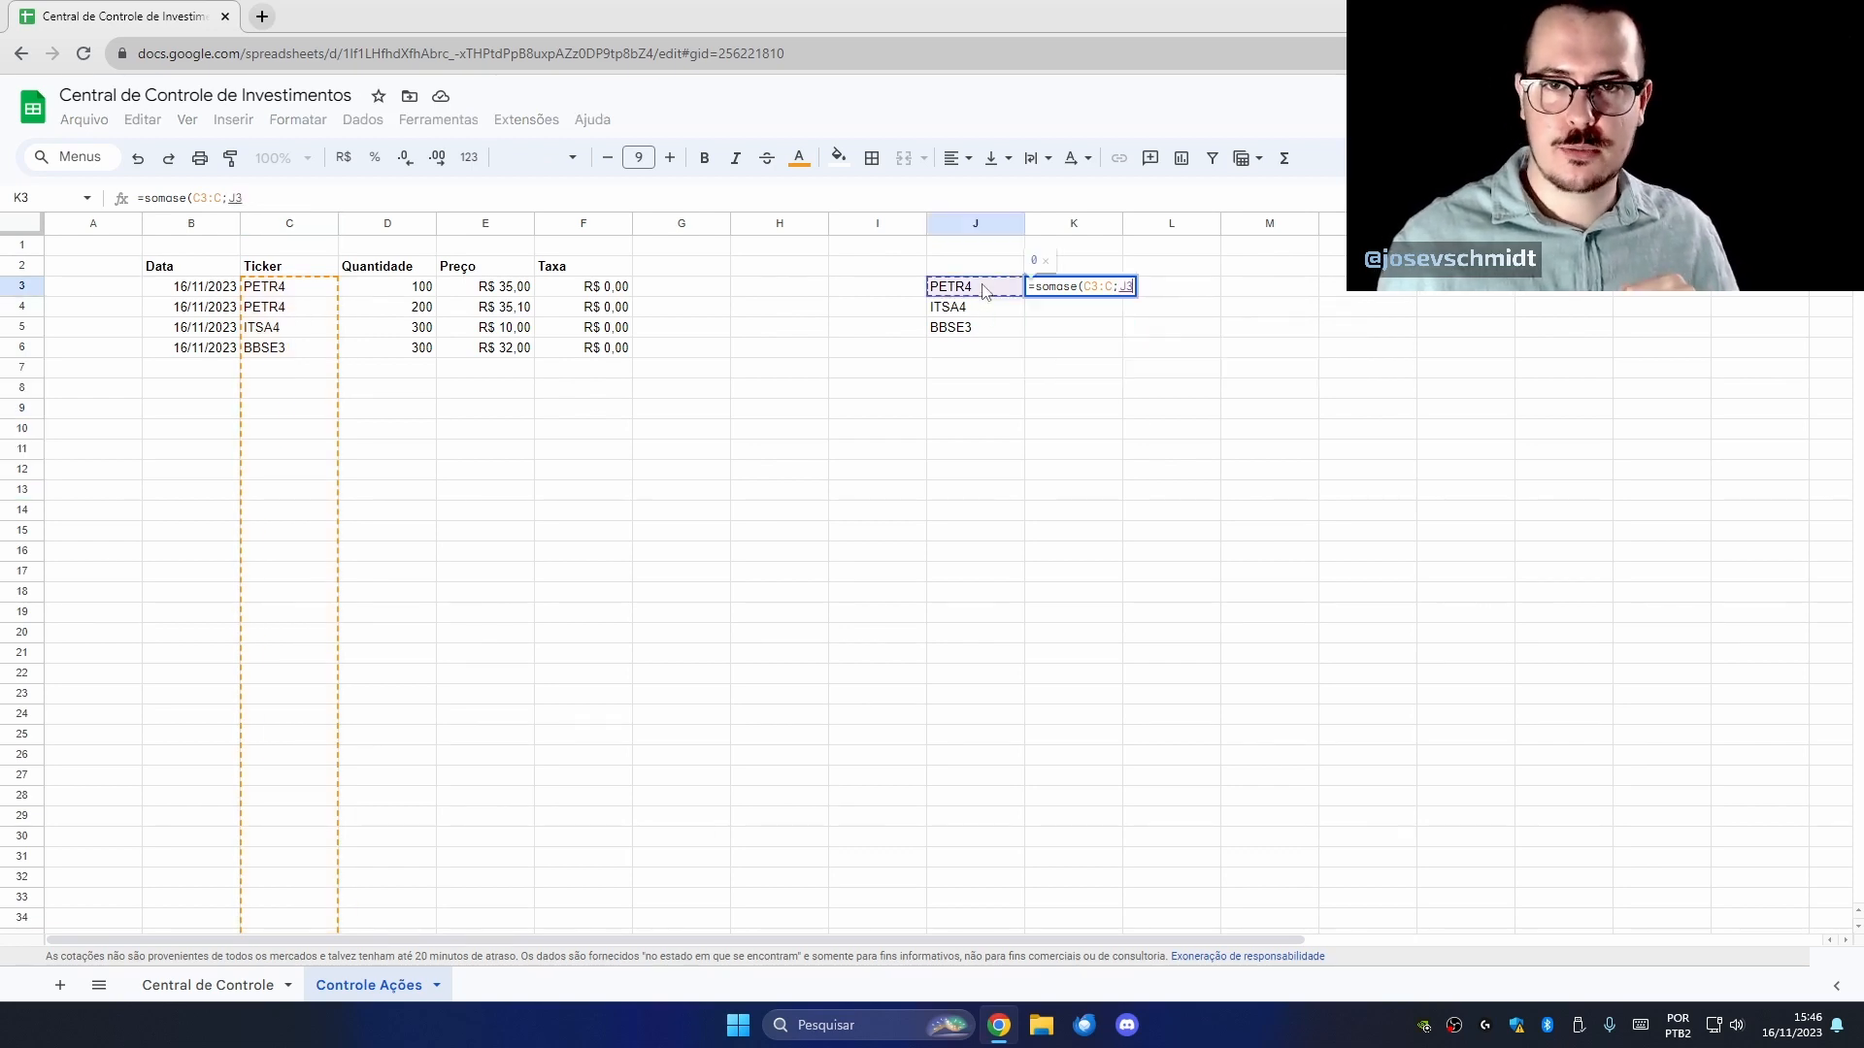
left_click(1131, 289)
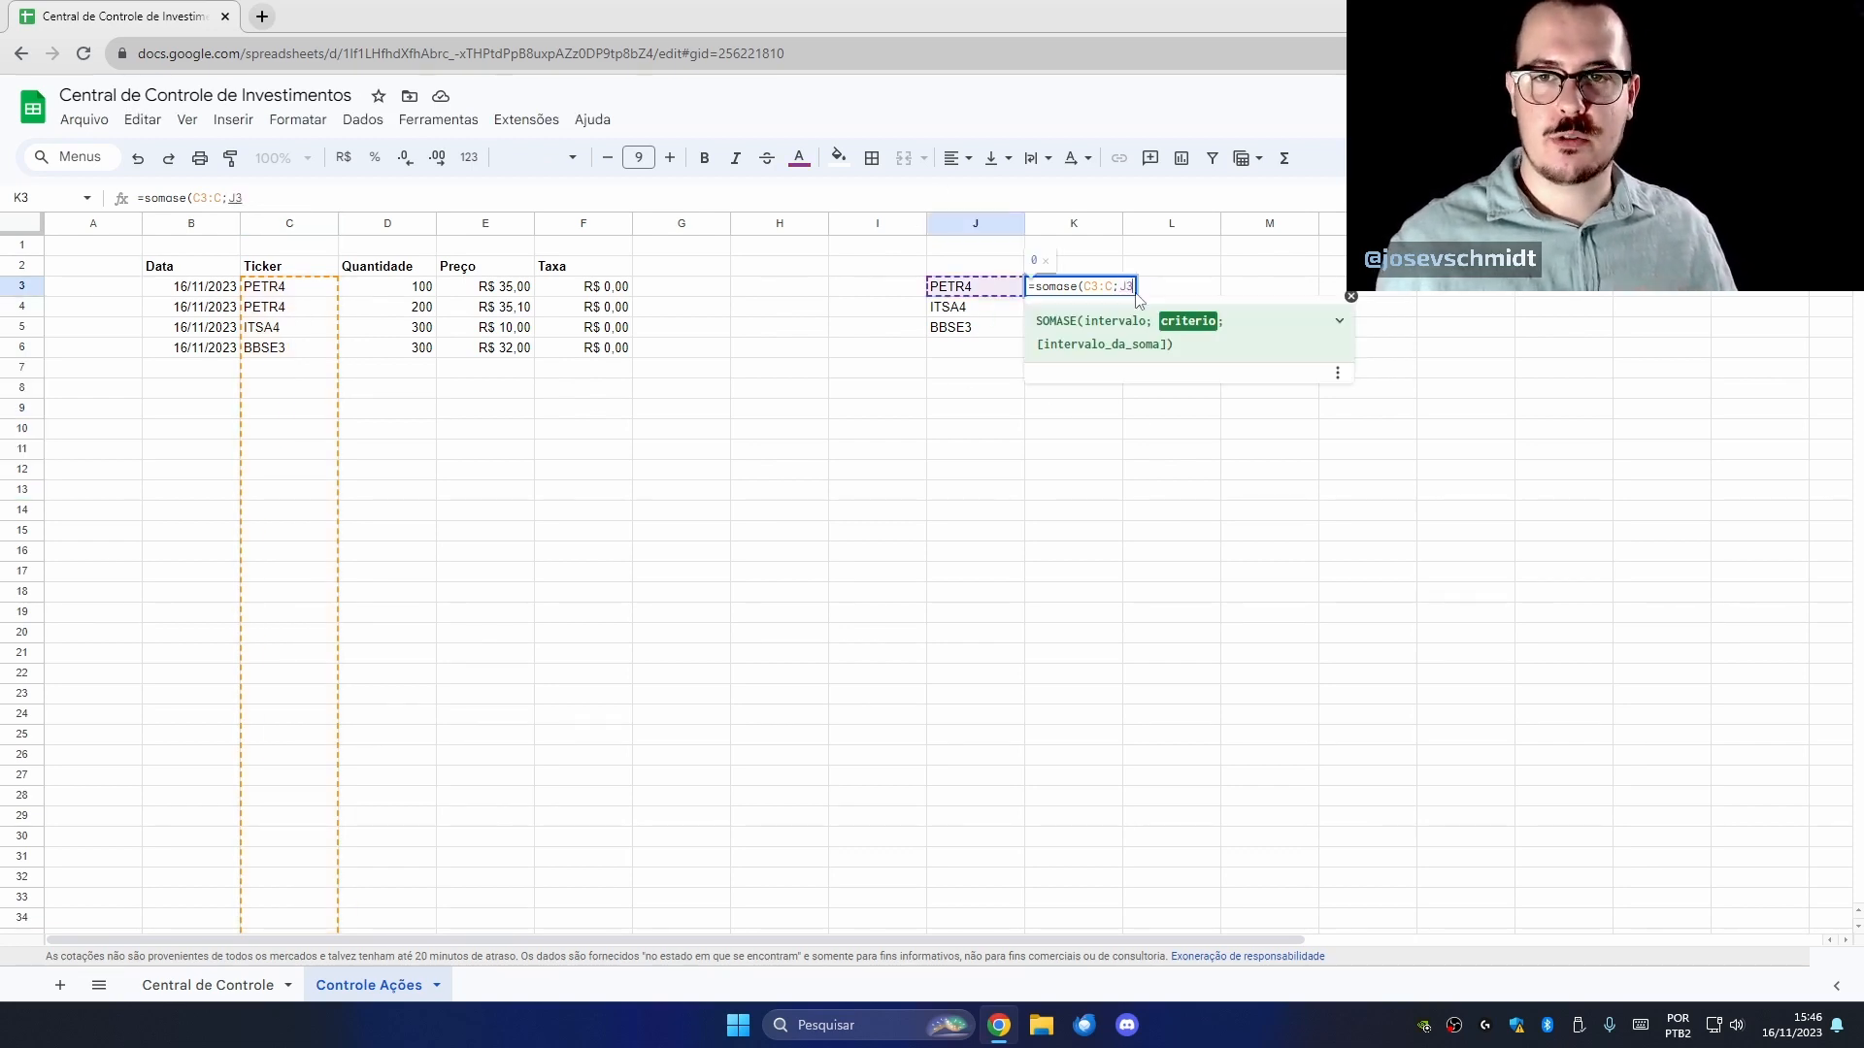
type(";")
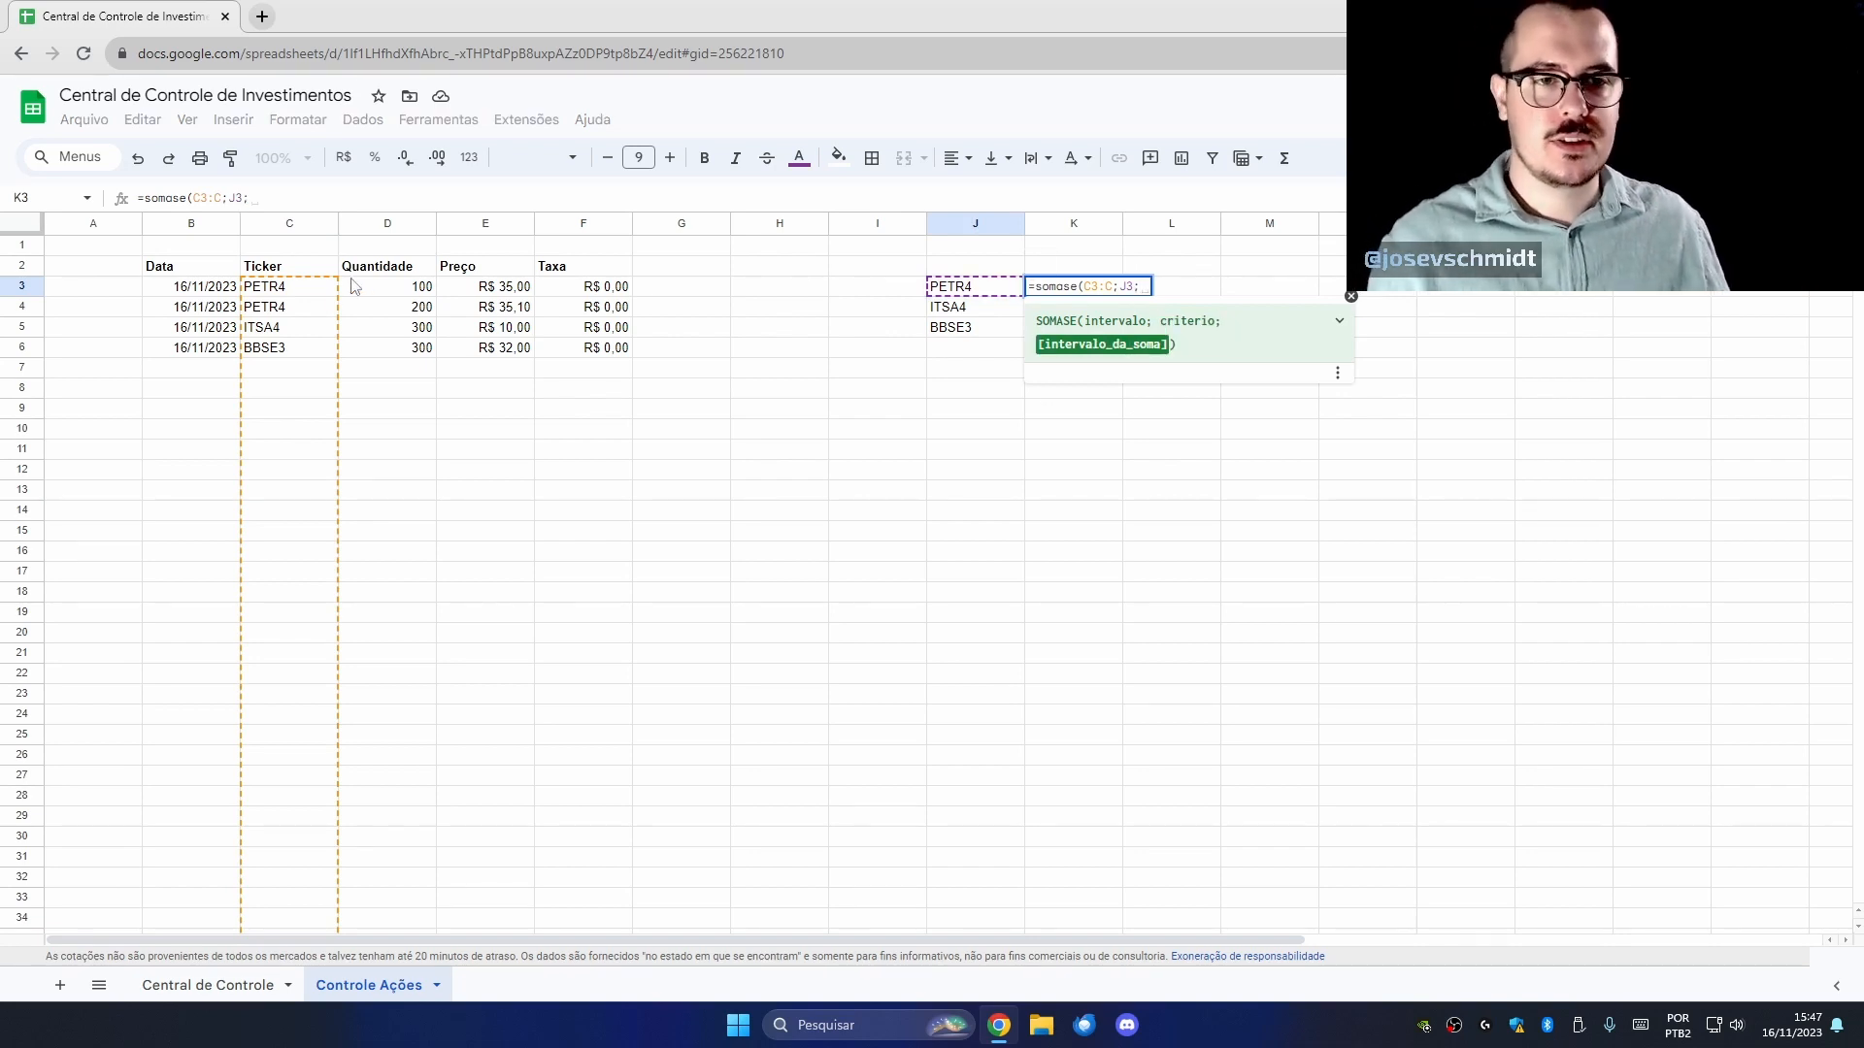
left_click(398, 289)
left_click_drag(398, 289, 407, 735)
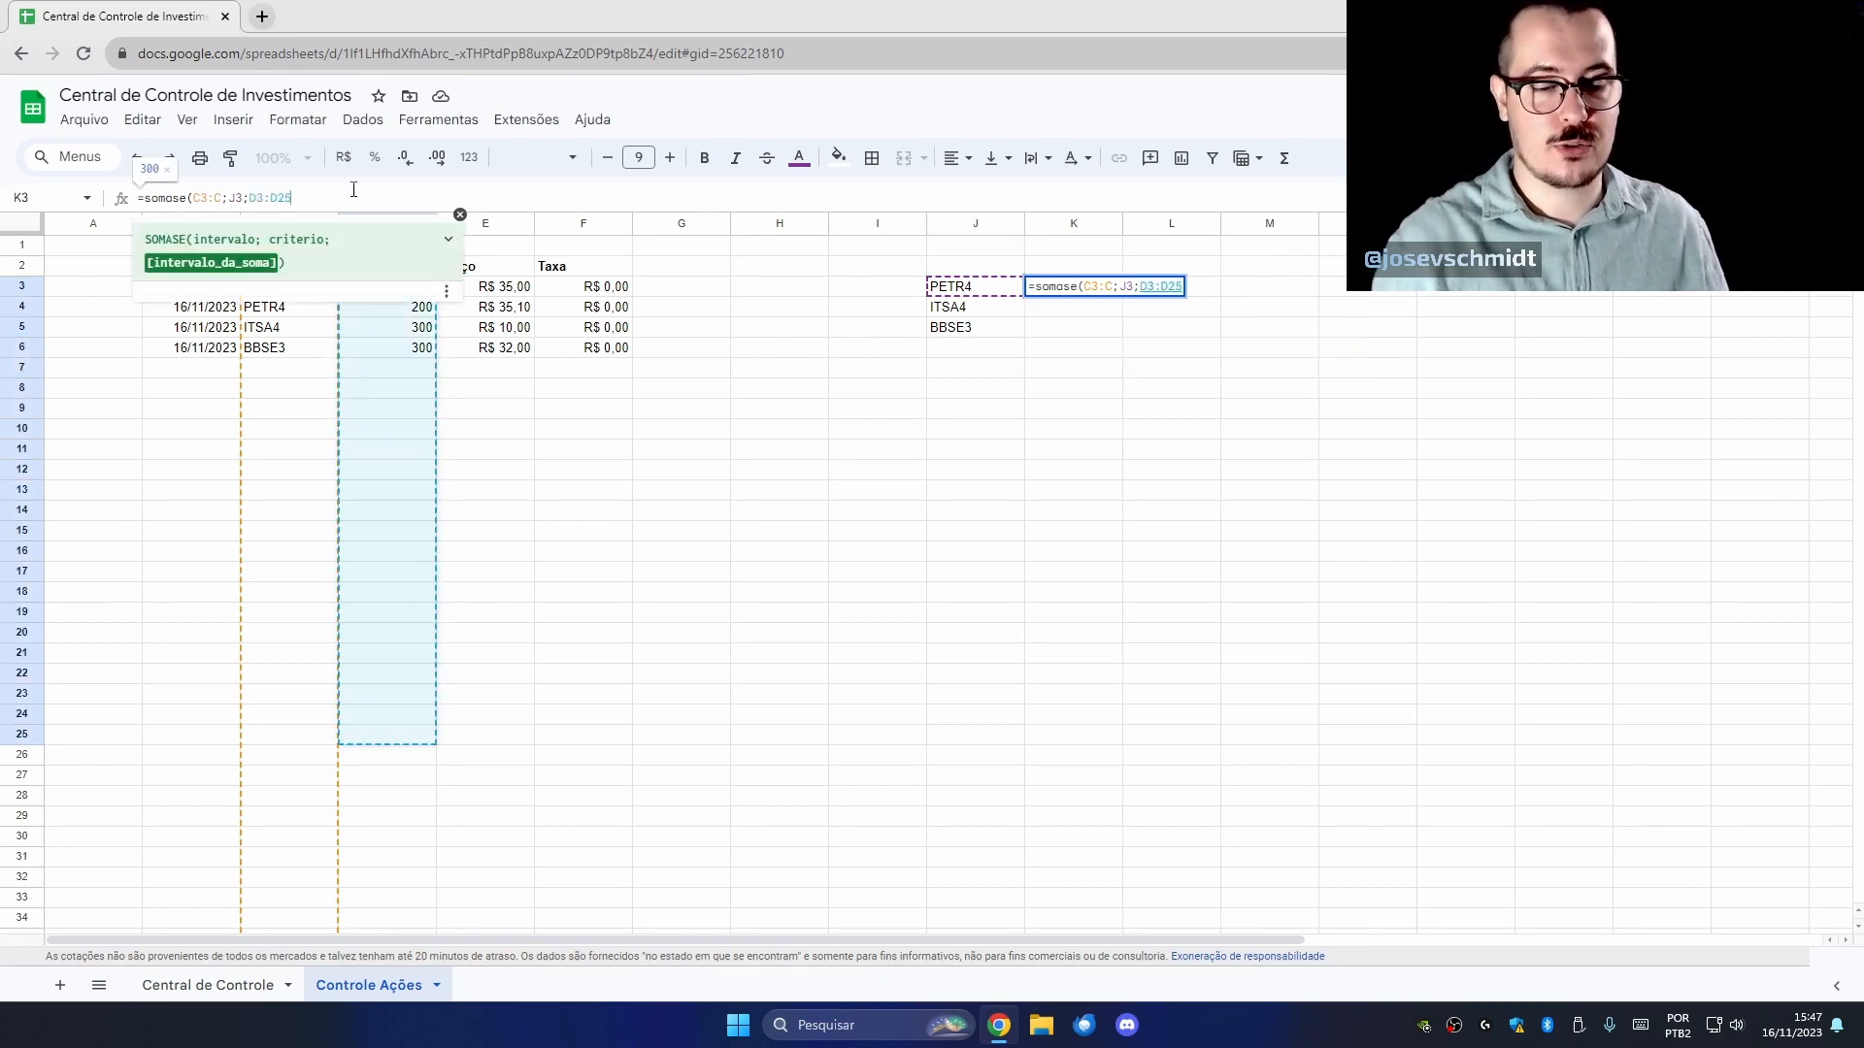
key("BackSpace")
key("BackSpace")
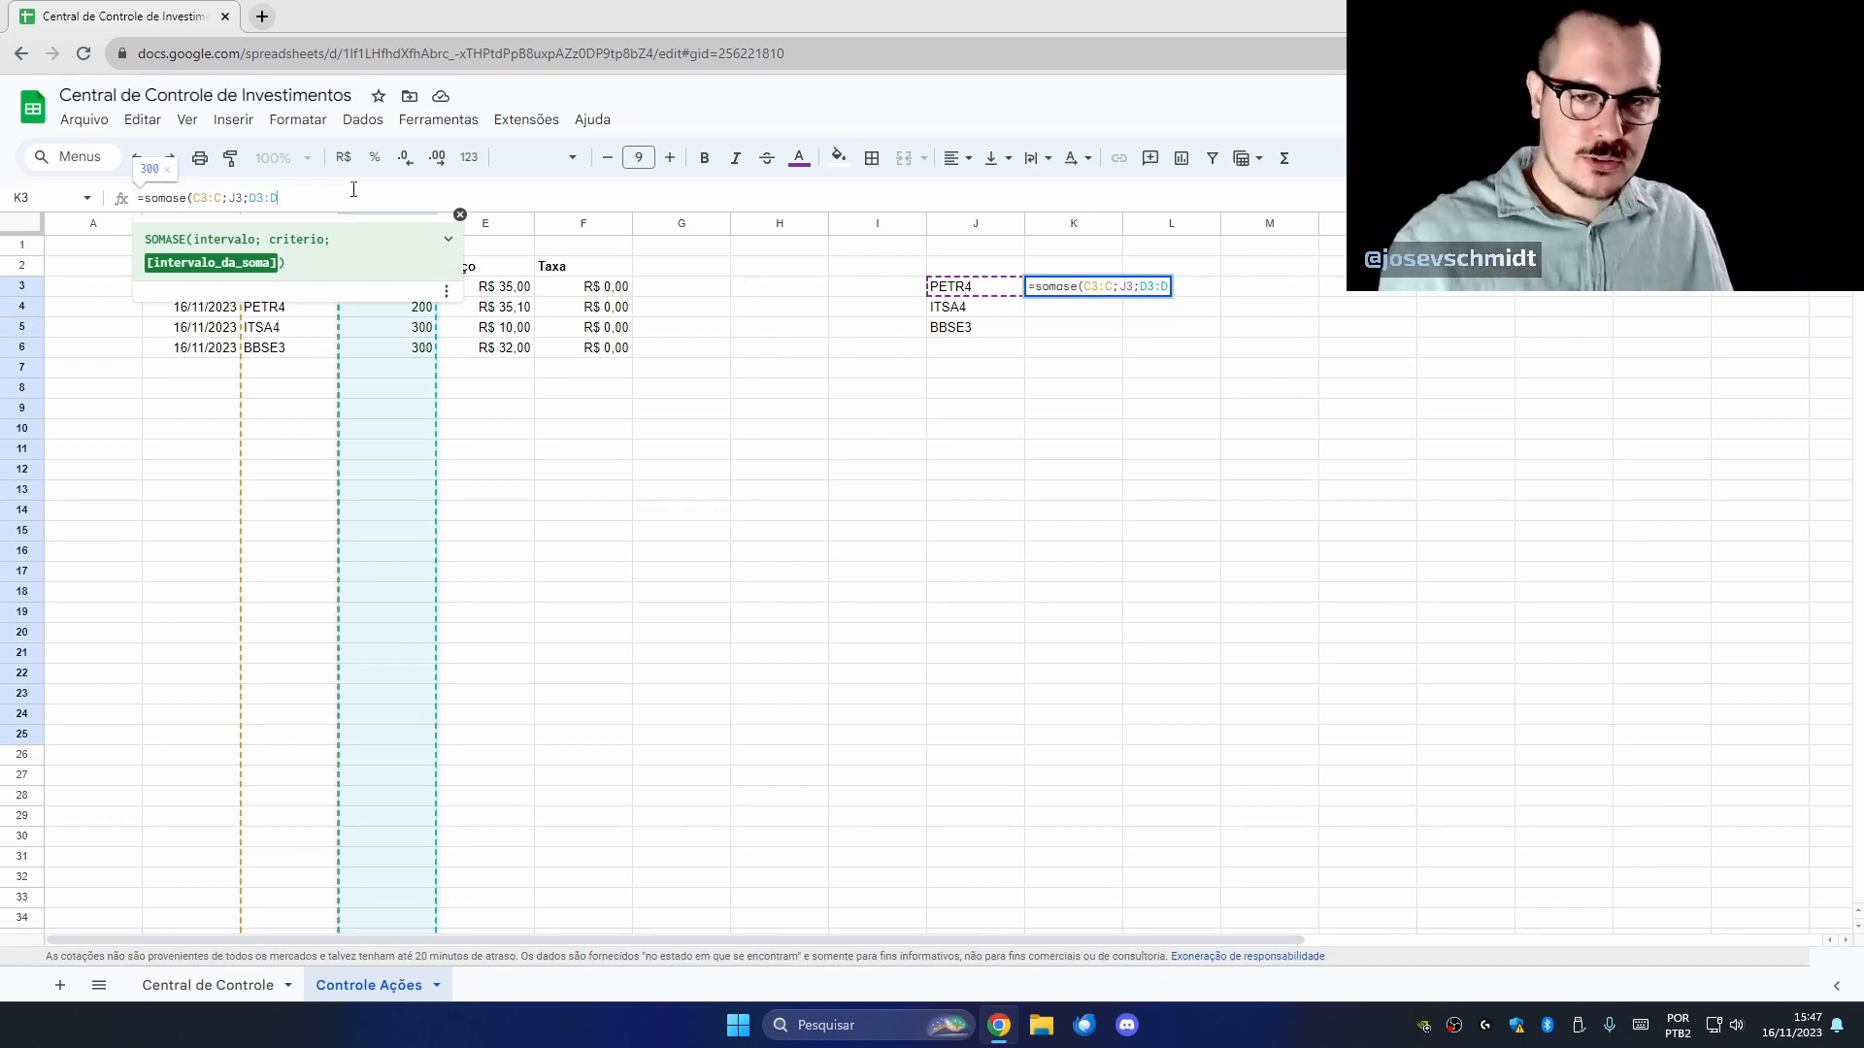
key("Return")
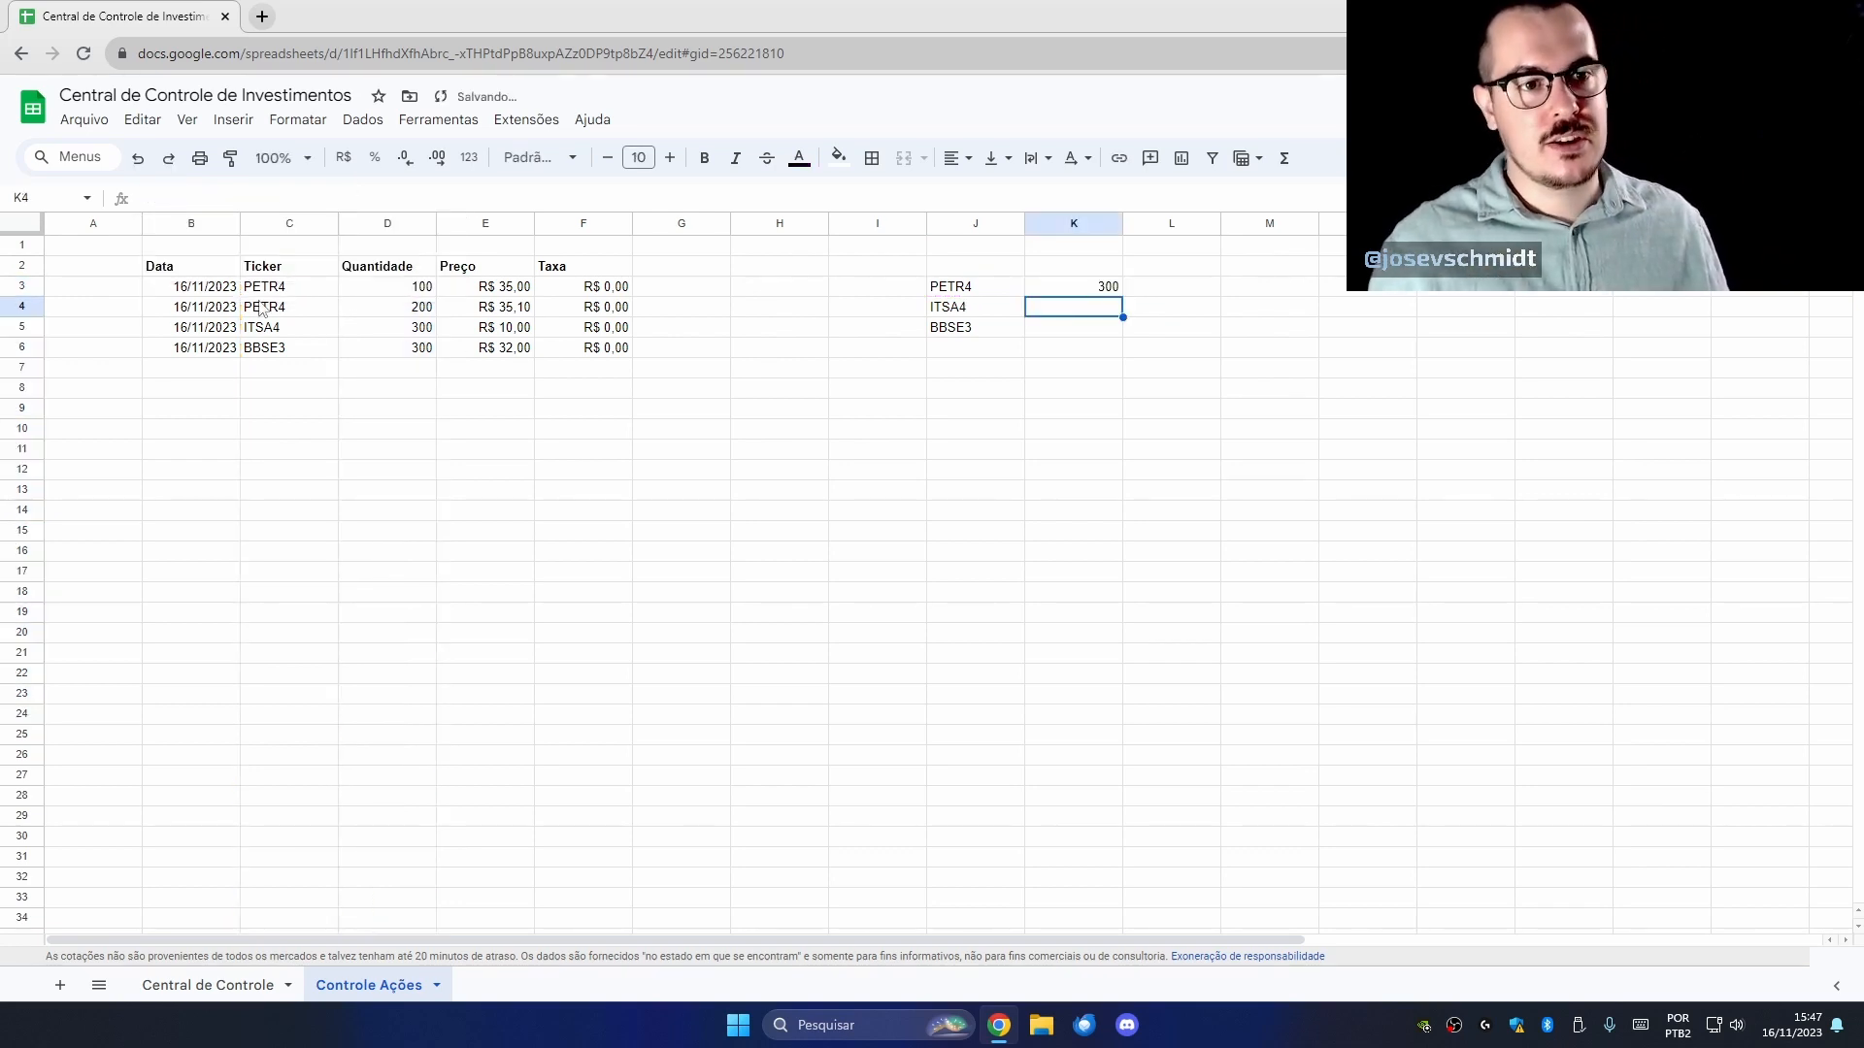
Check PETR4's quantities 100 and 200 against the K3 total.
left_click_drag(303, 291, 357, 293)
left_click(374, 296)
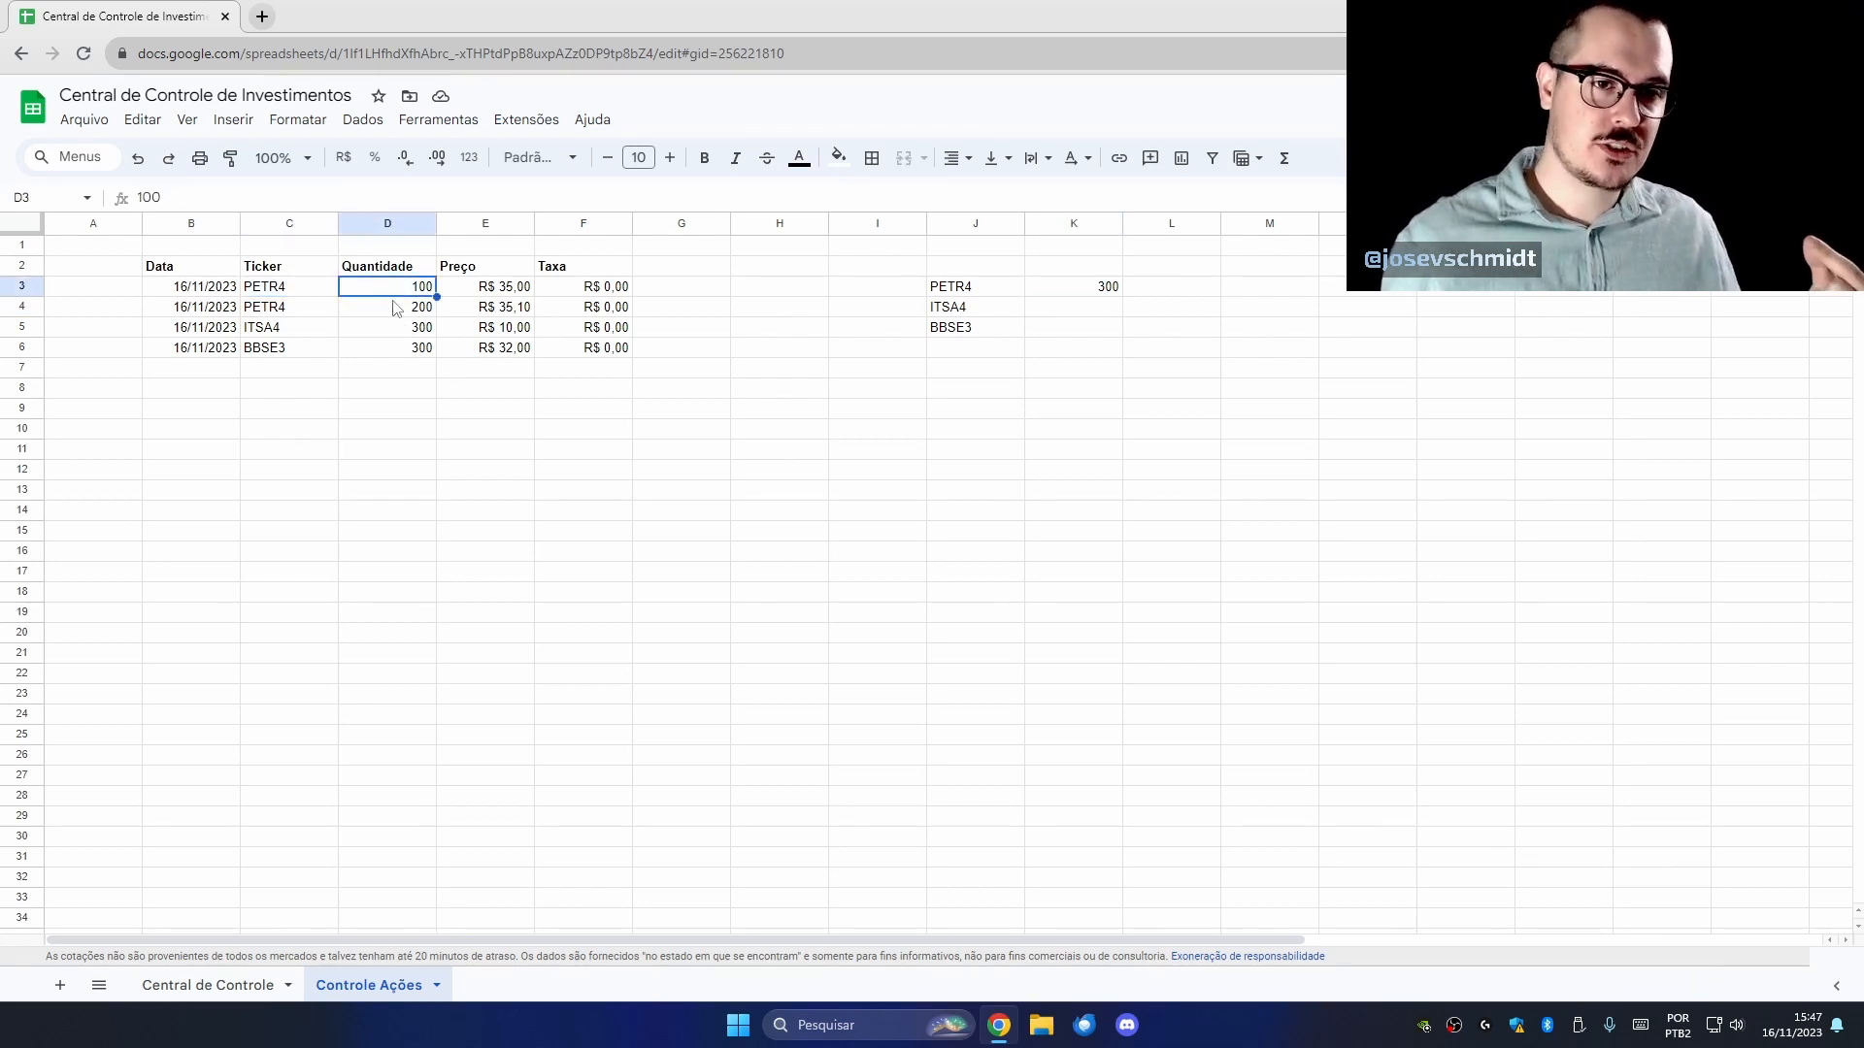
left_click(394, 315)
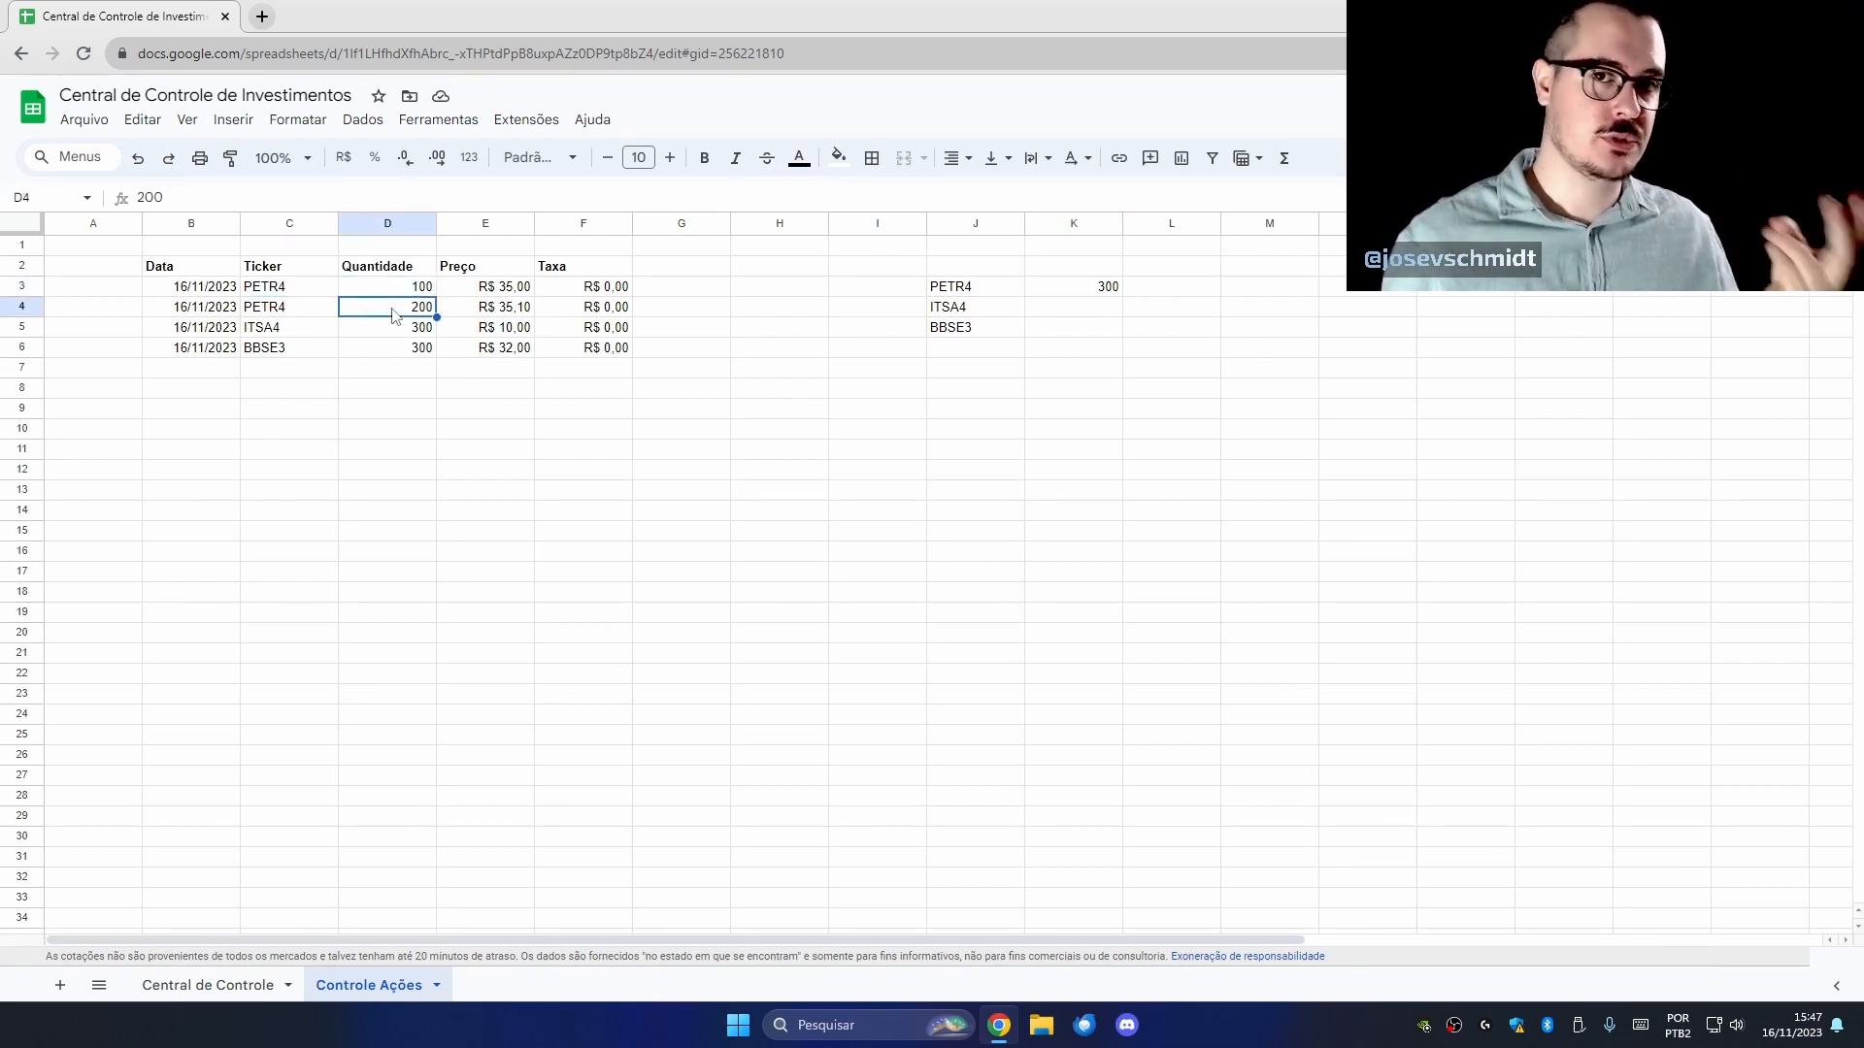
left_click(1112, 291)
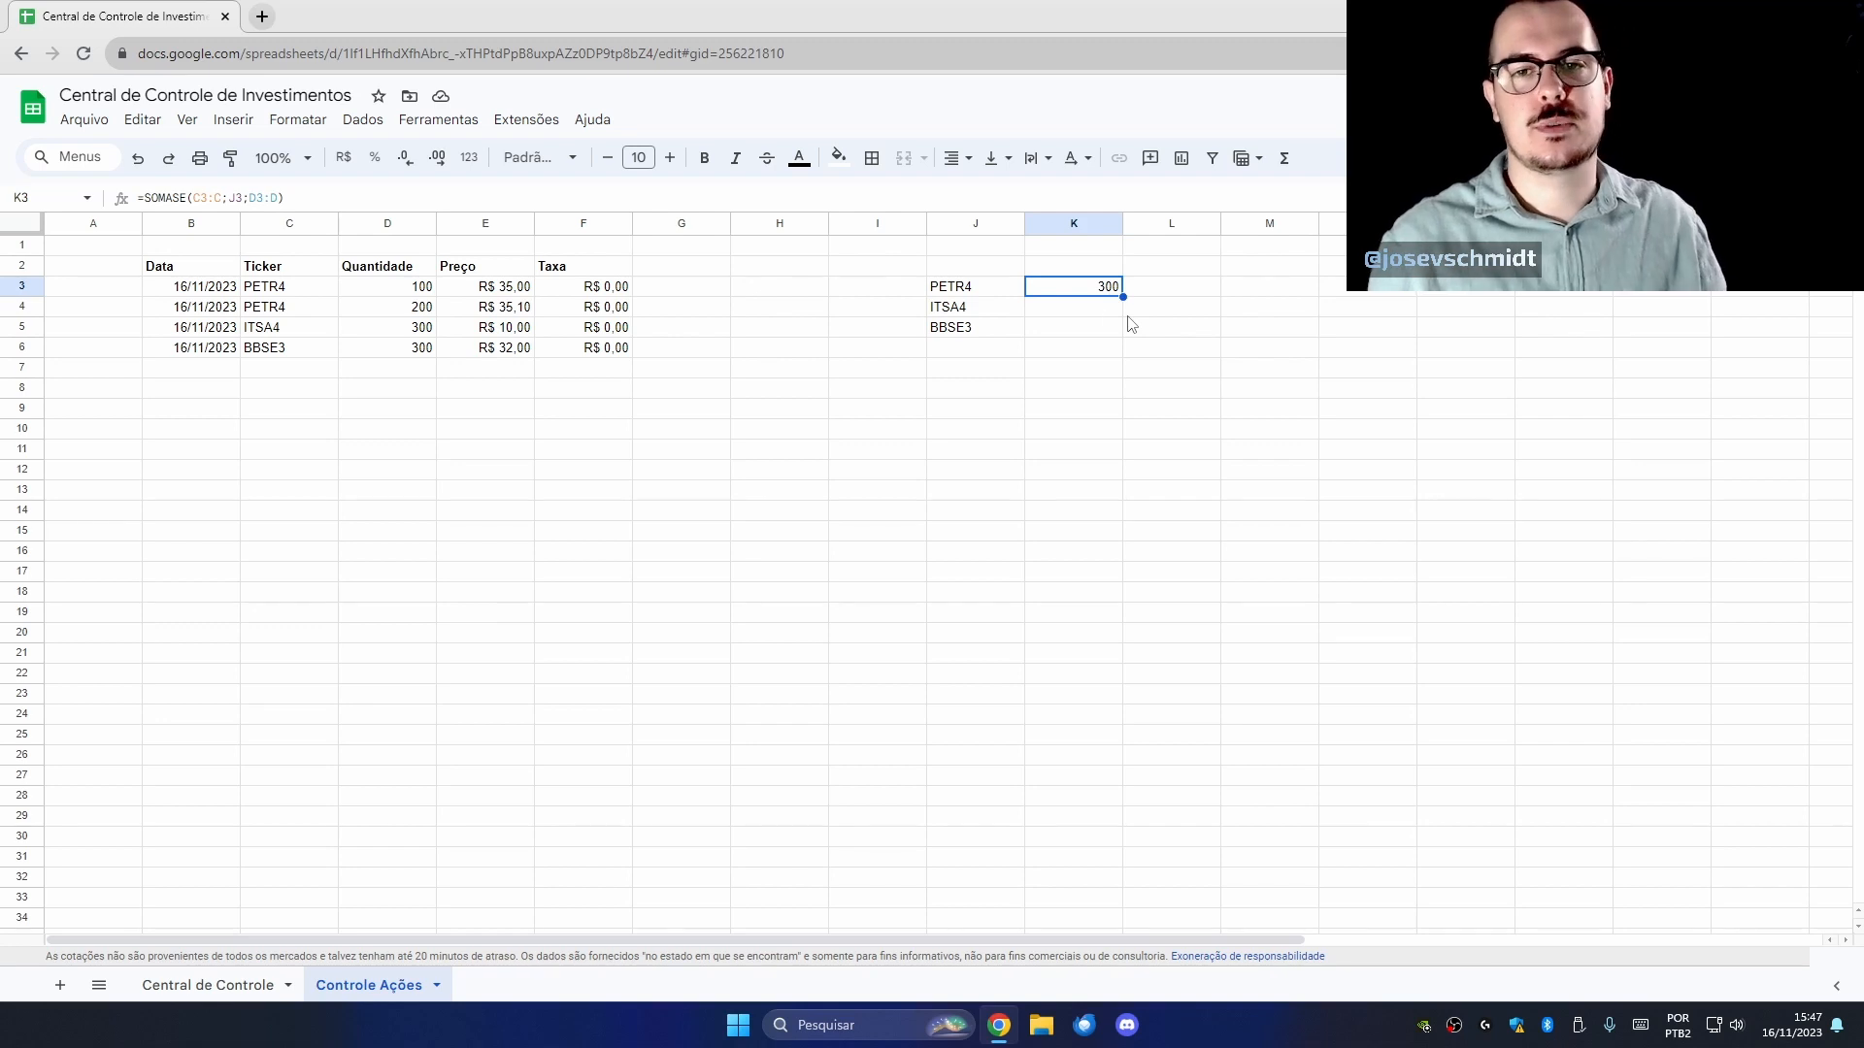
Lock the SOMASE ranges in K3 as absolute references for C3:C and D3:D.
double_click(1060, 292)
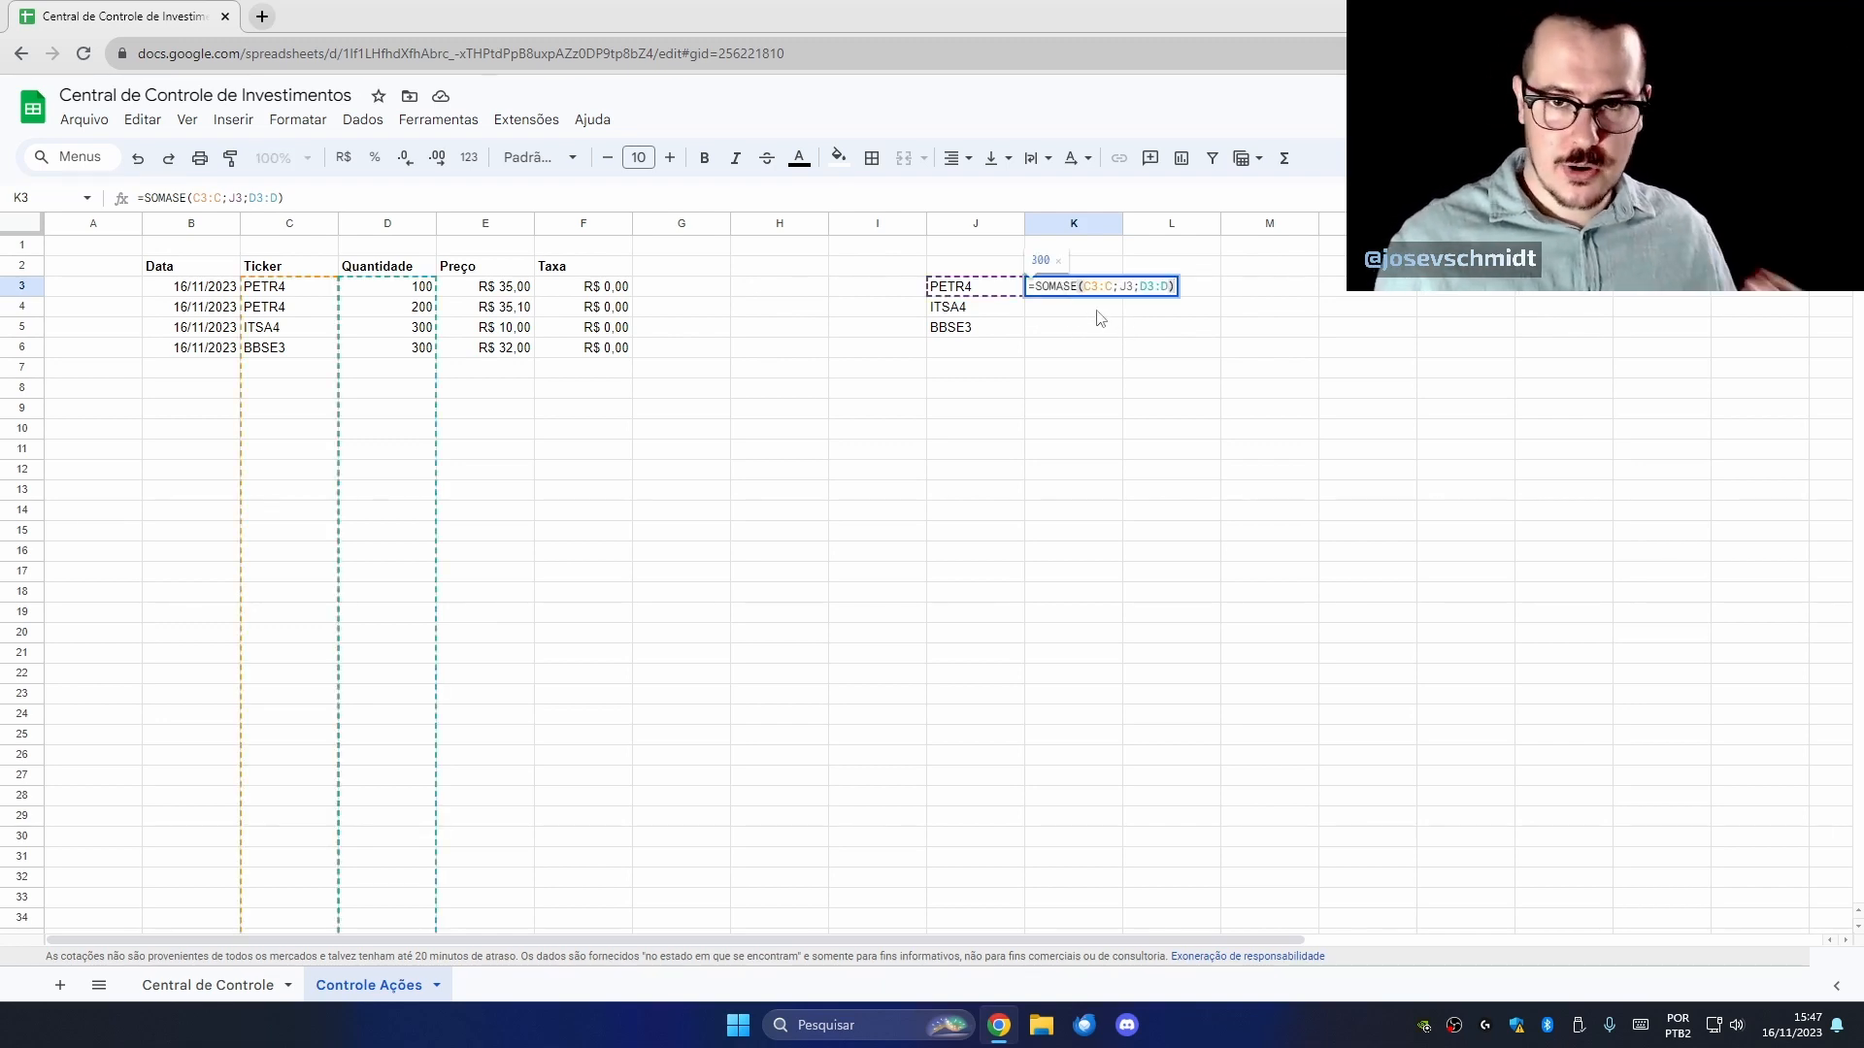
key("Escape")
double_click(1087, 288)
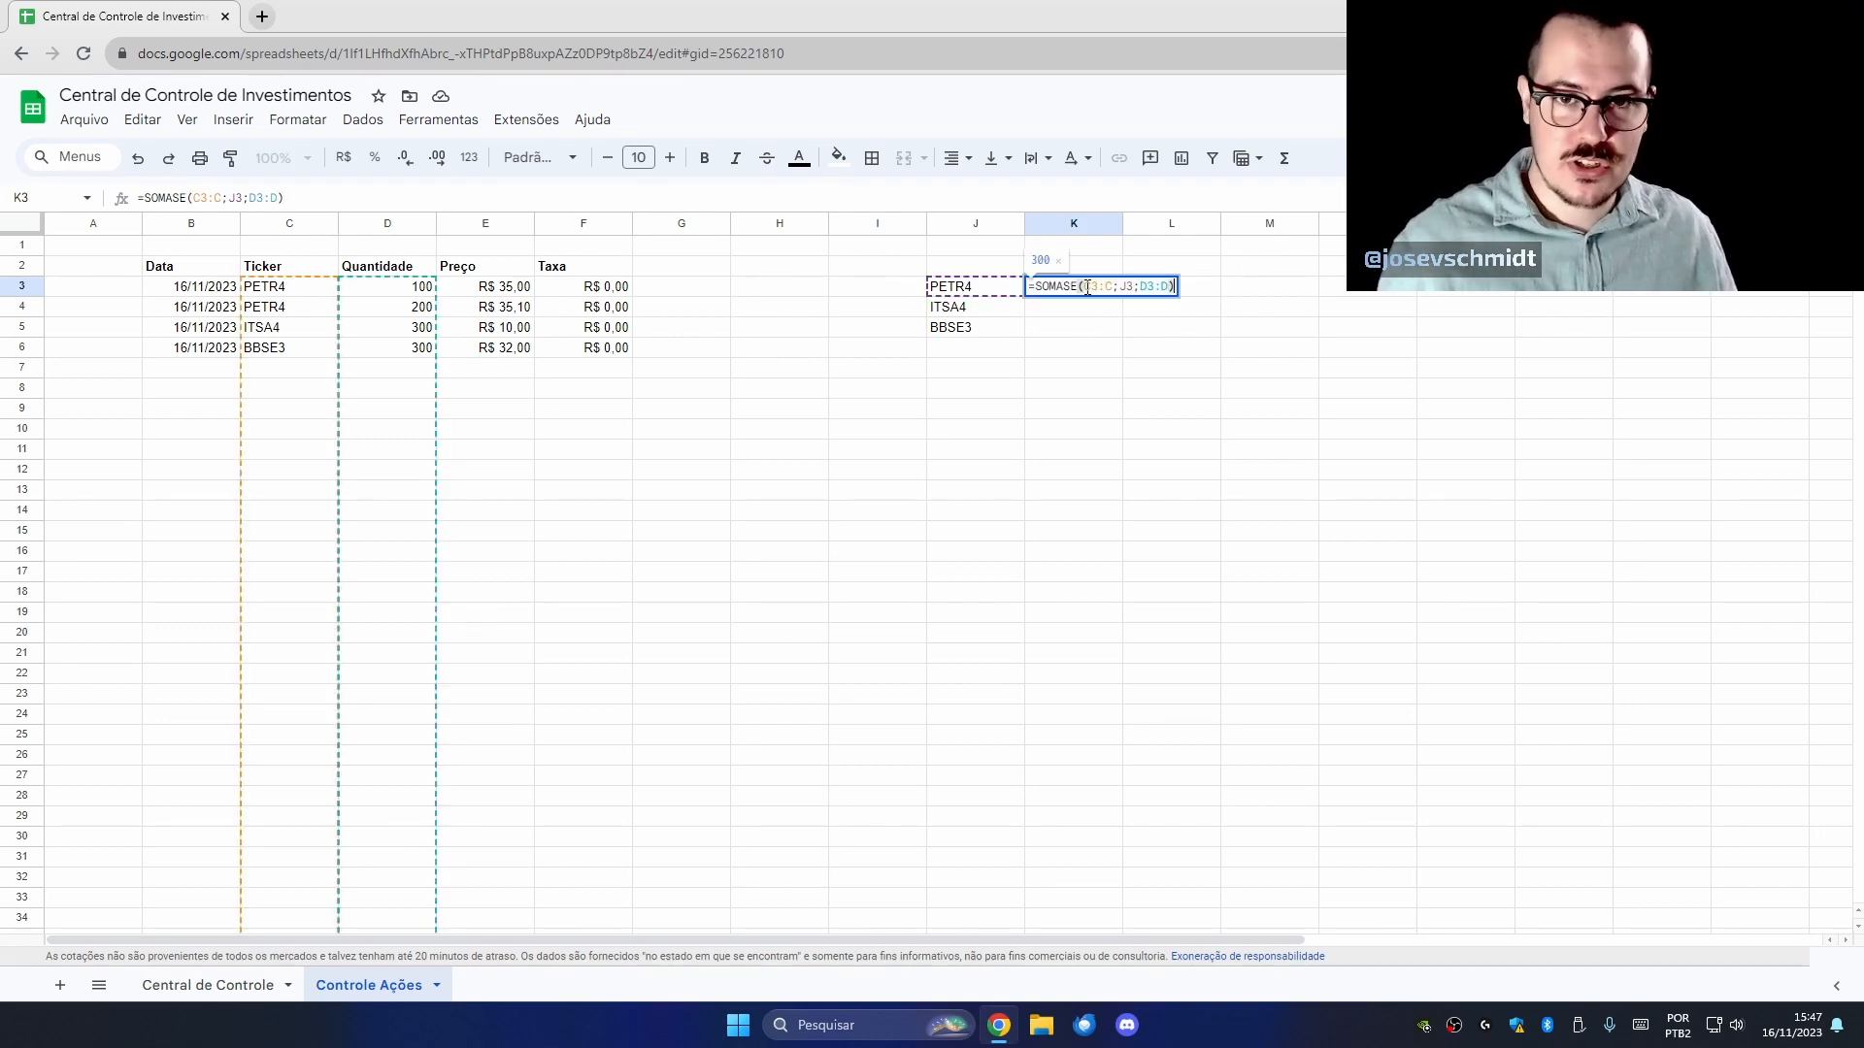
left_click(1093, 286)
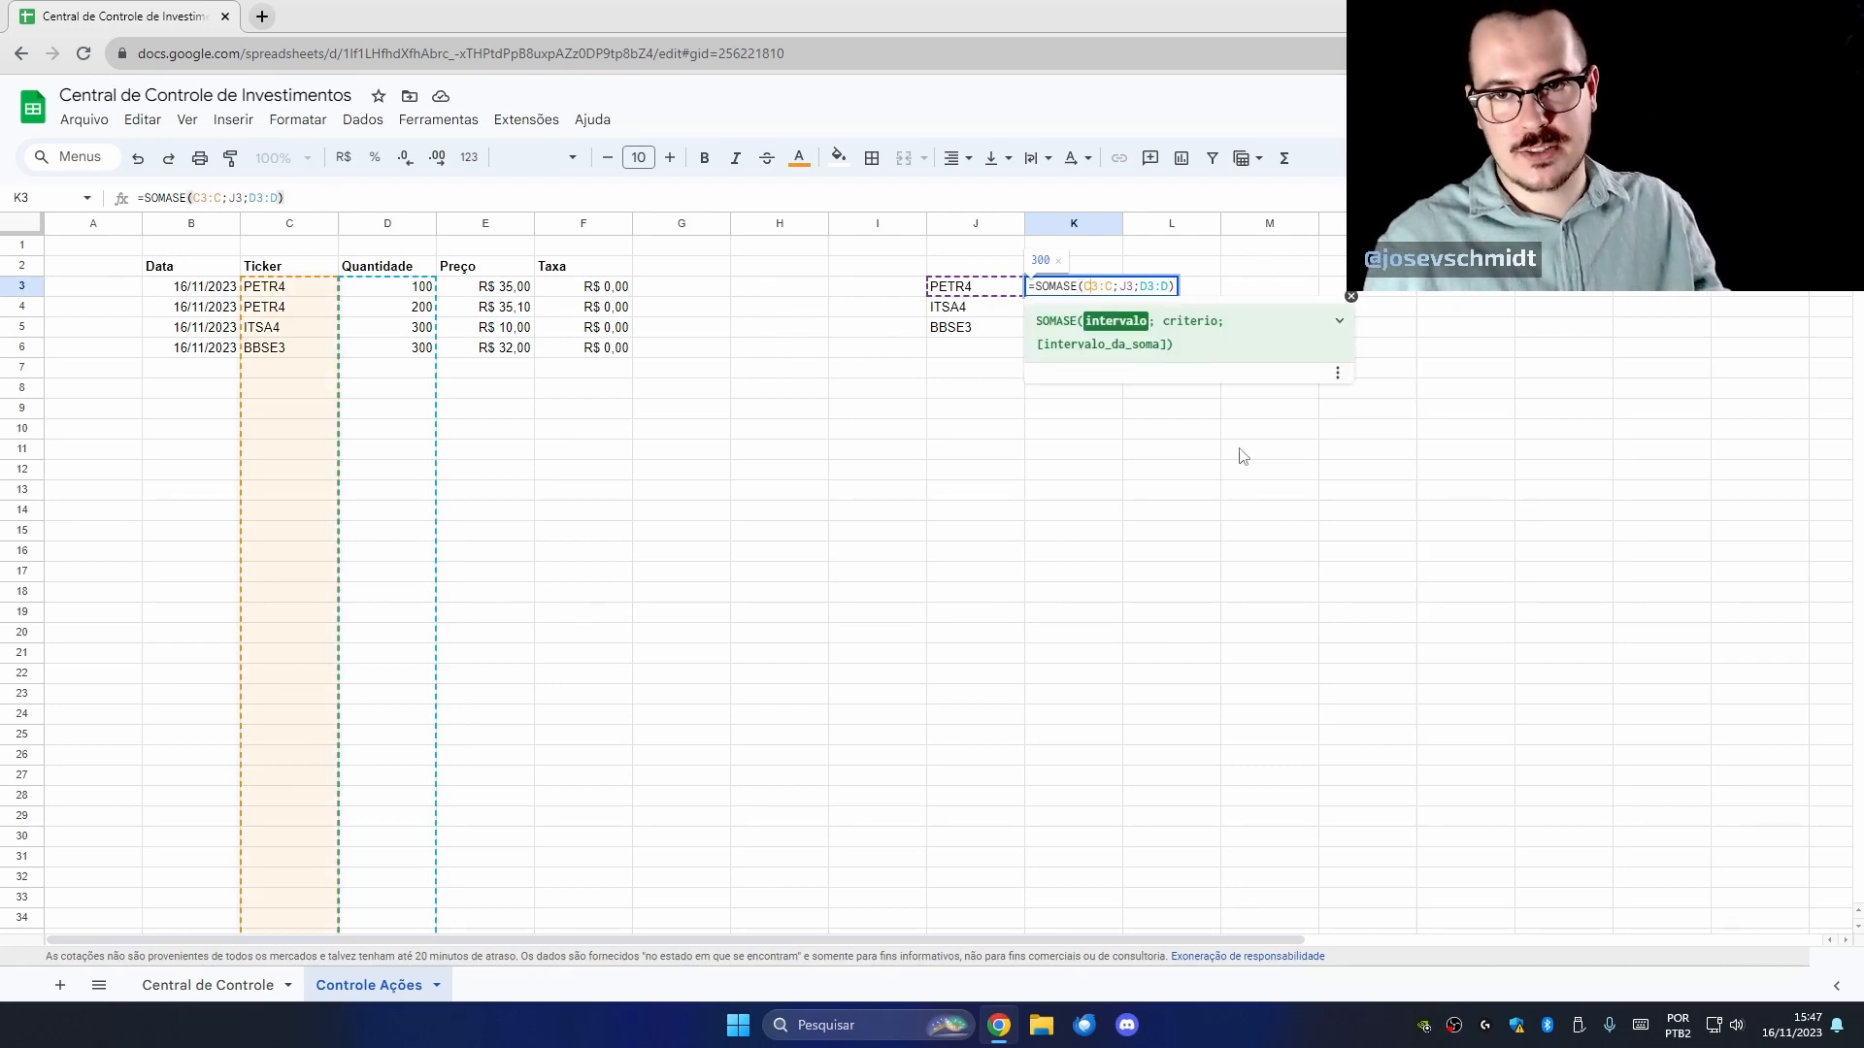
key("F4")
left_click(1179, 289)
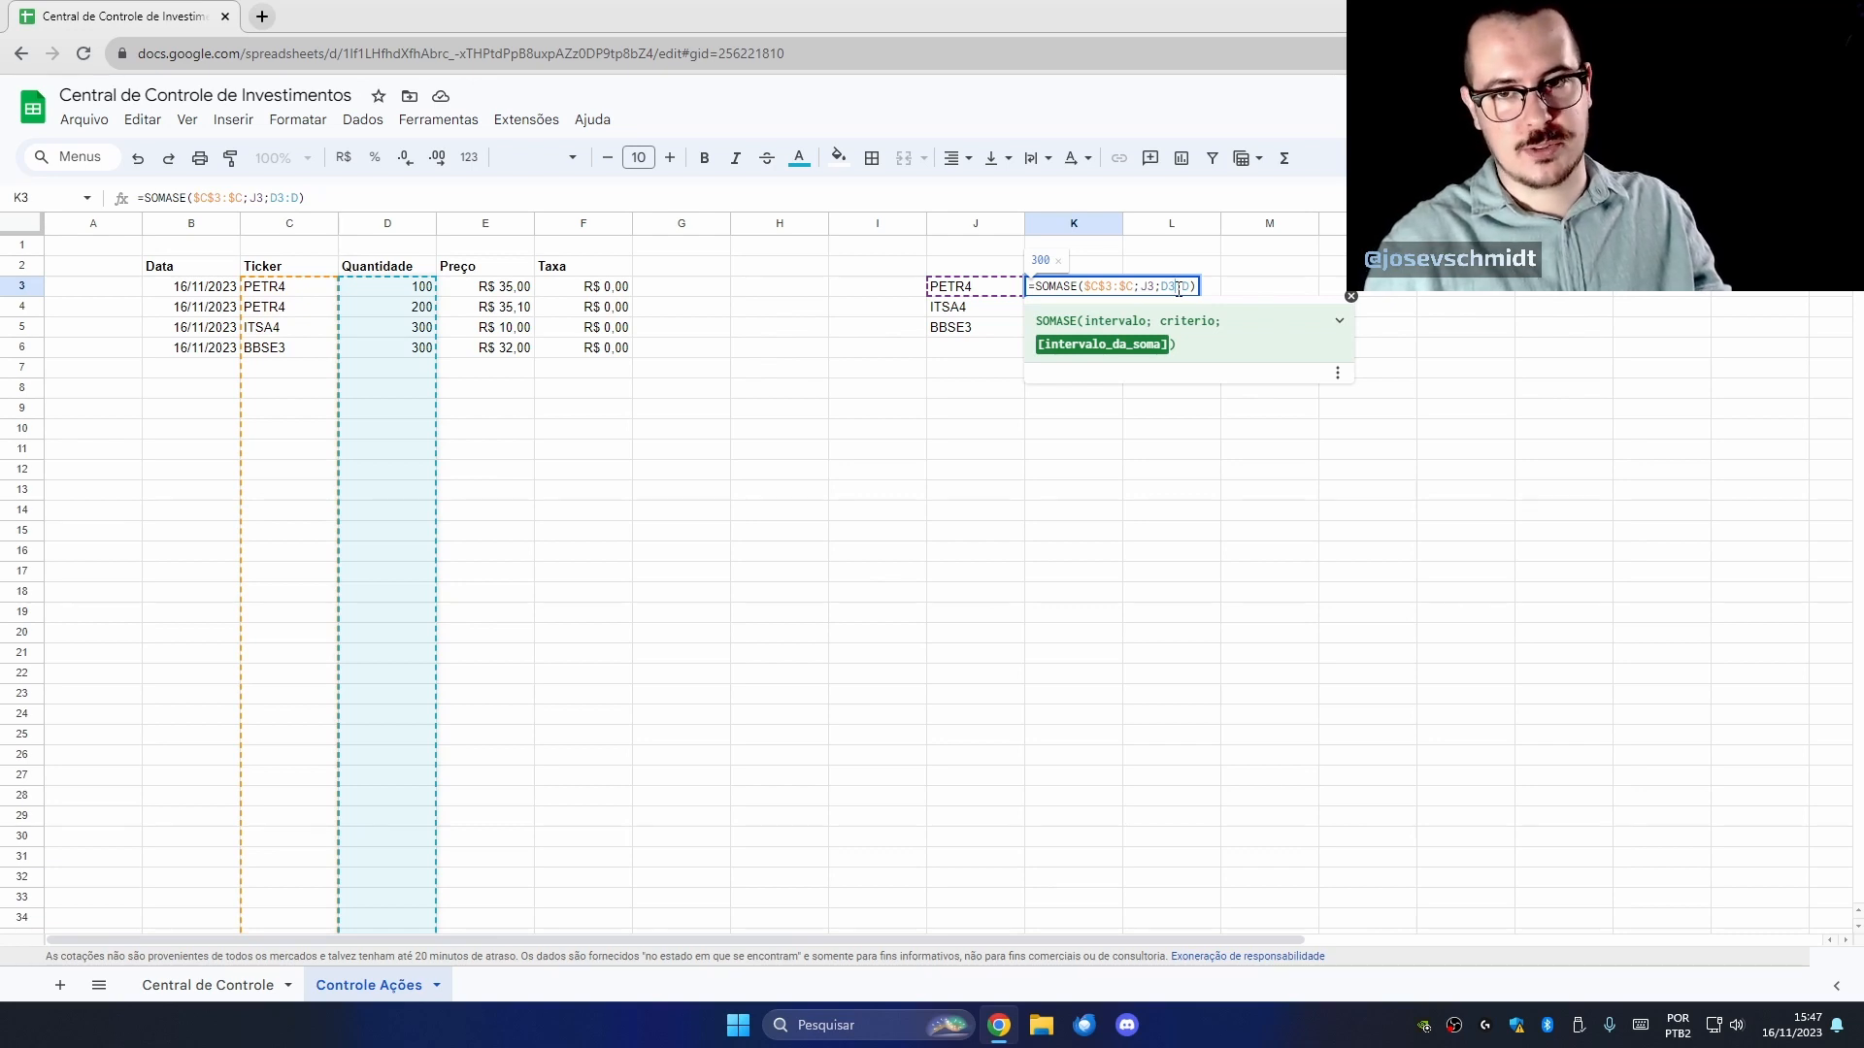
key("F4")
key("Return")
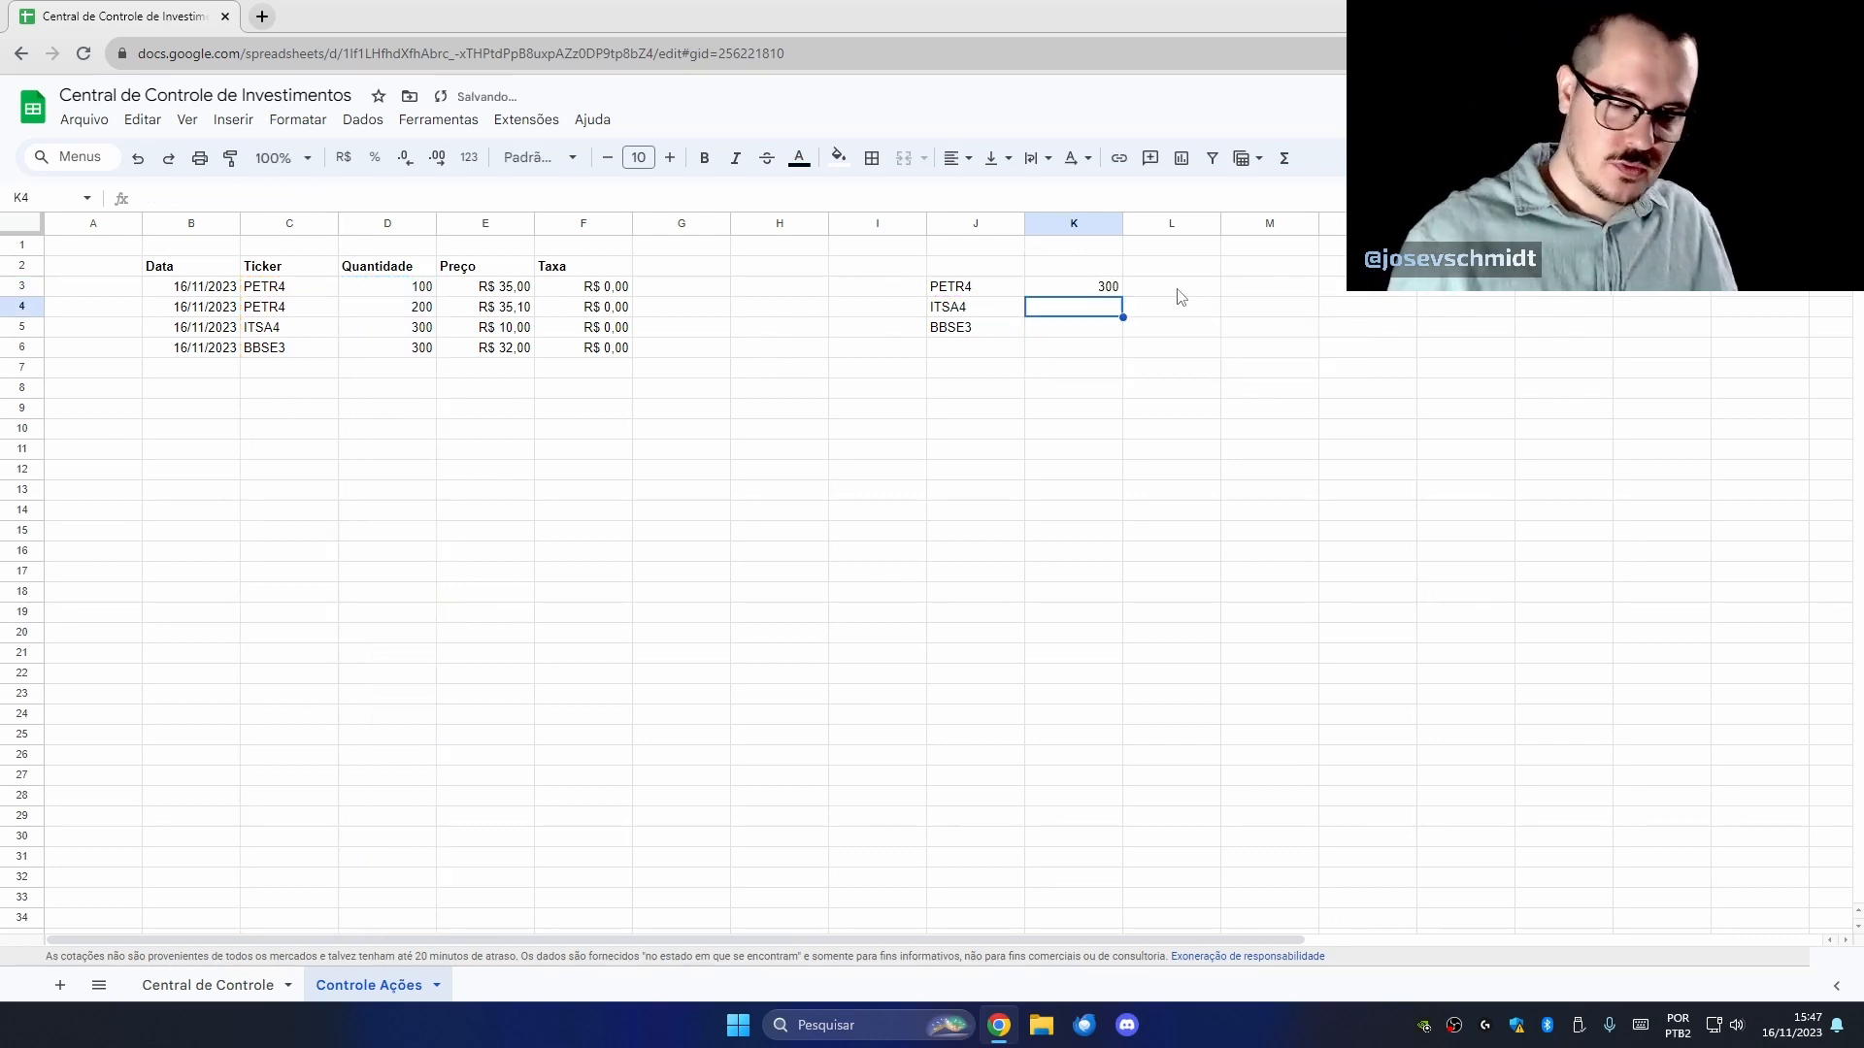
Fill the K3 formula down to K32 and verify K5's references.
left_click(1132, 288)
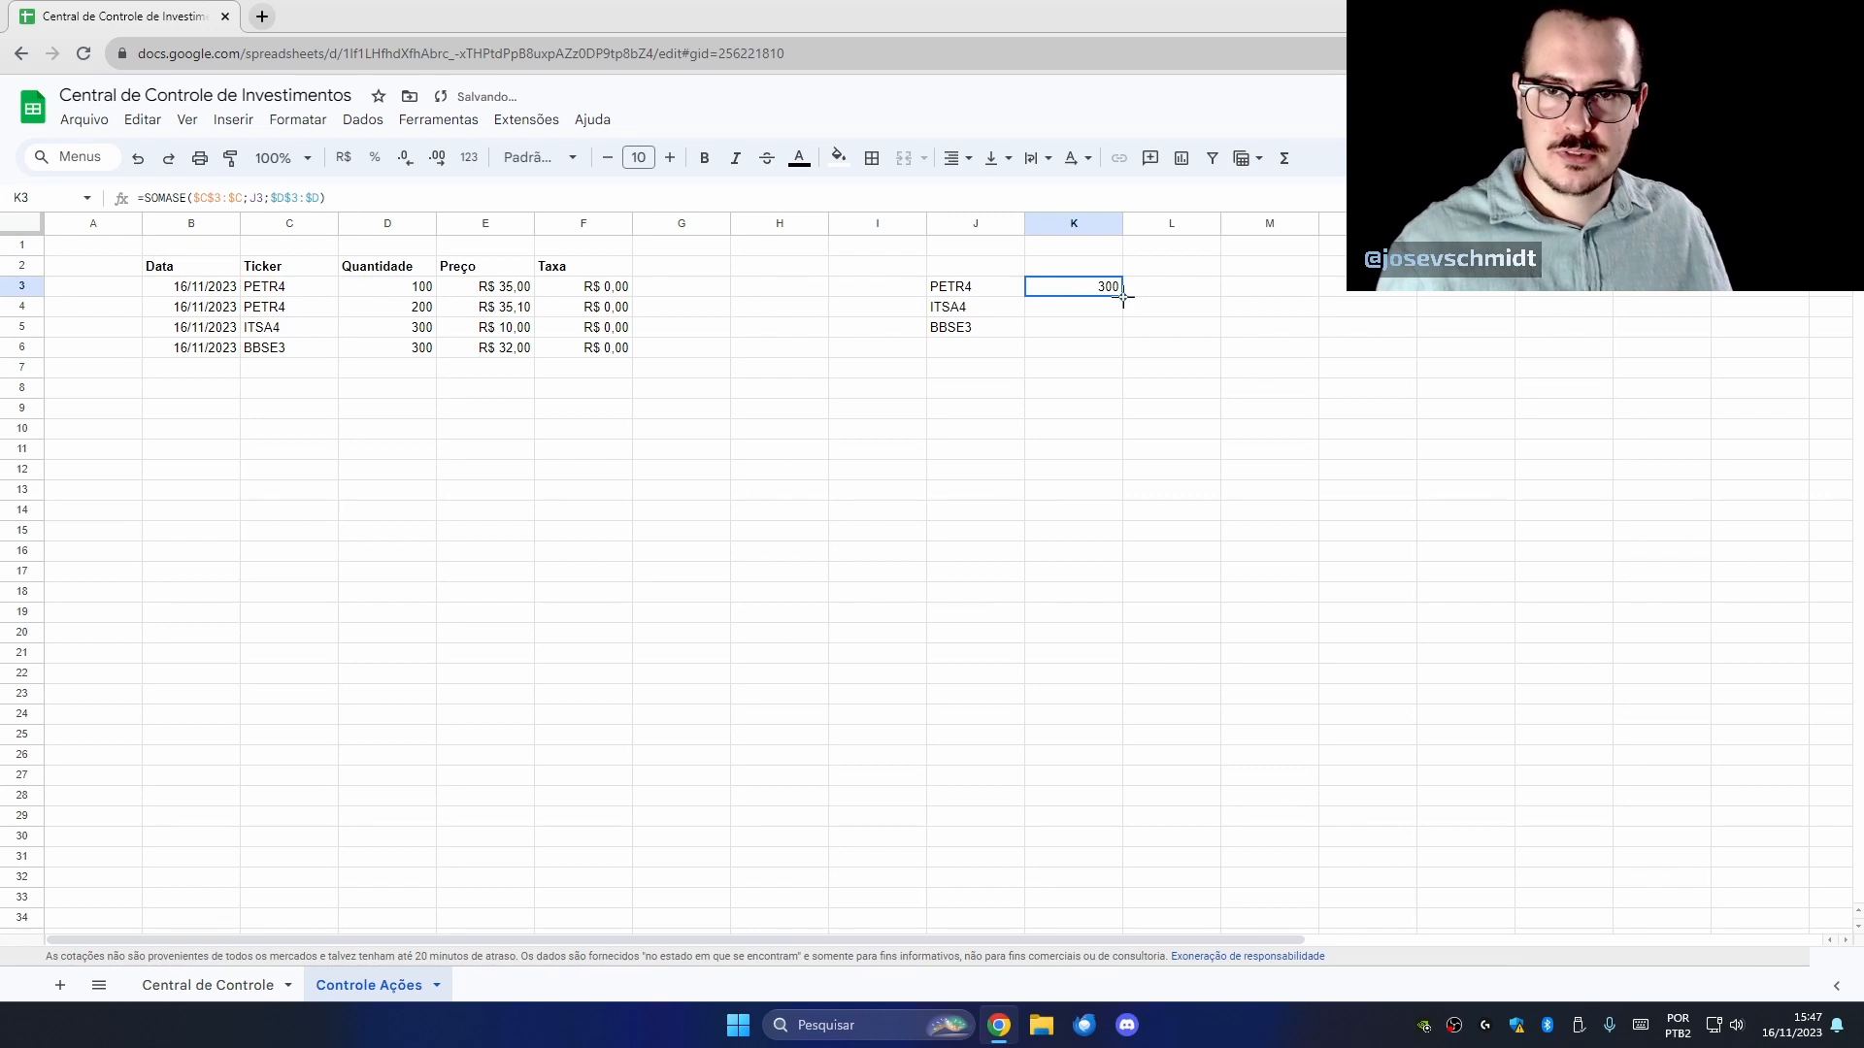
left_click_drag(1123, 297, 1097, 861)
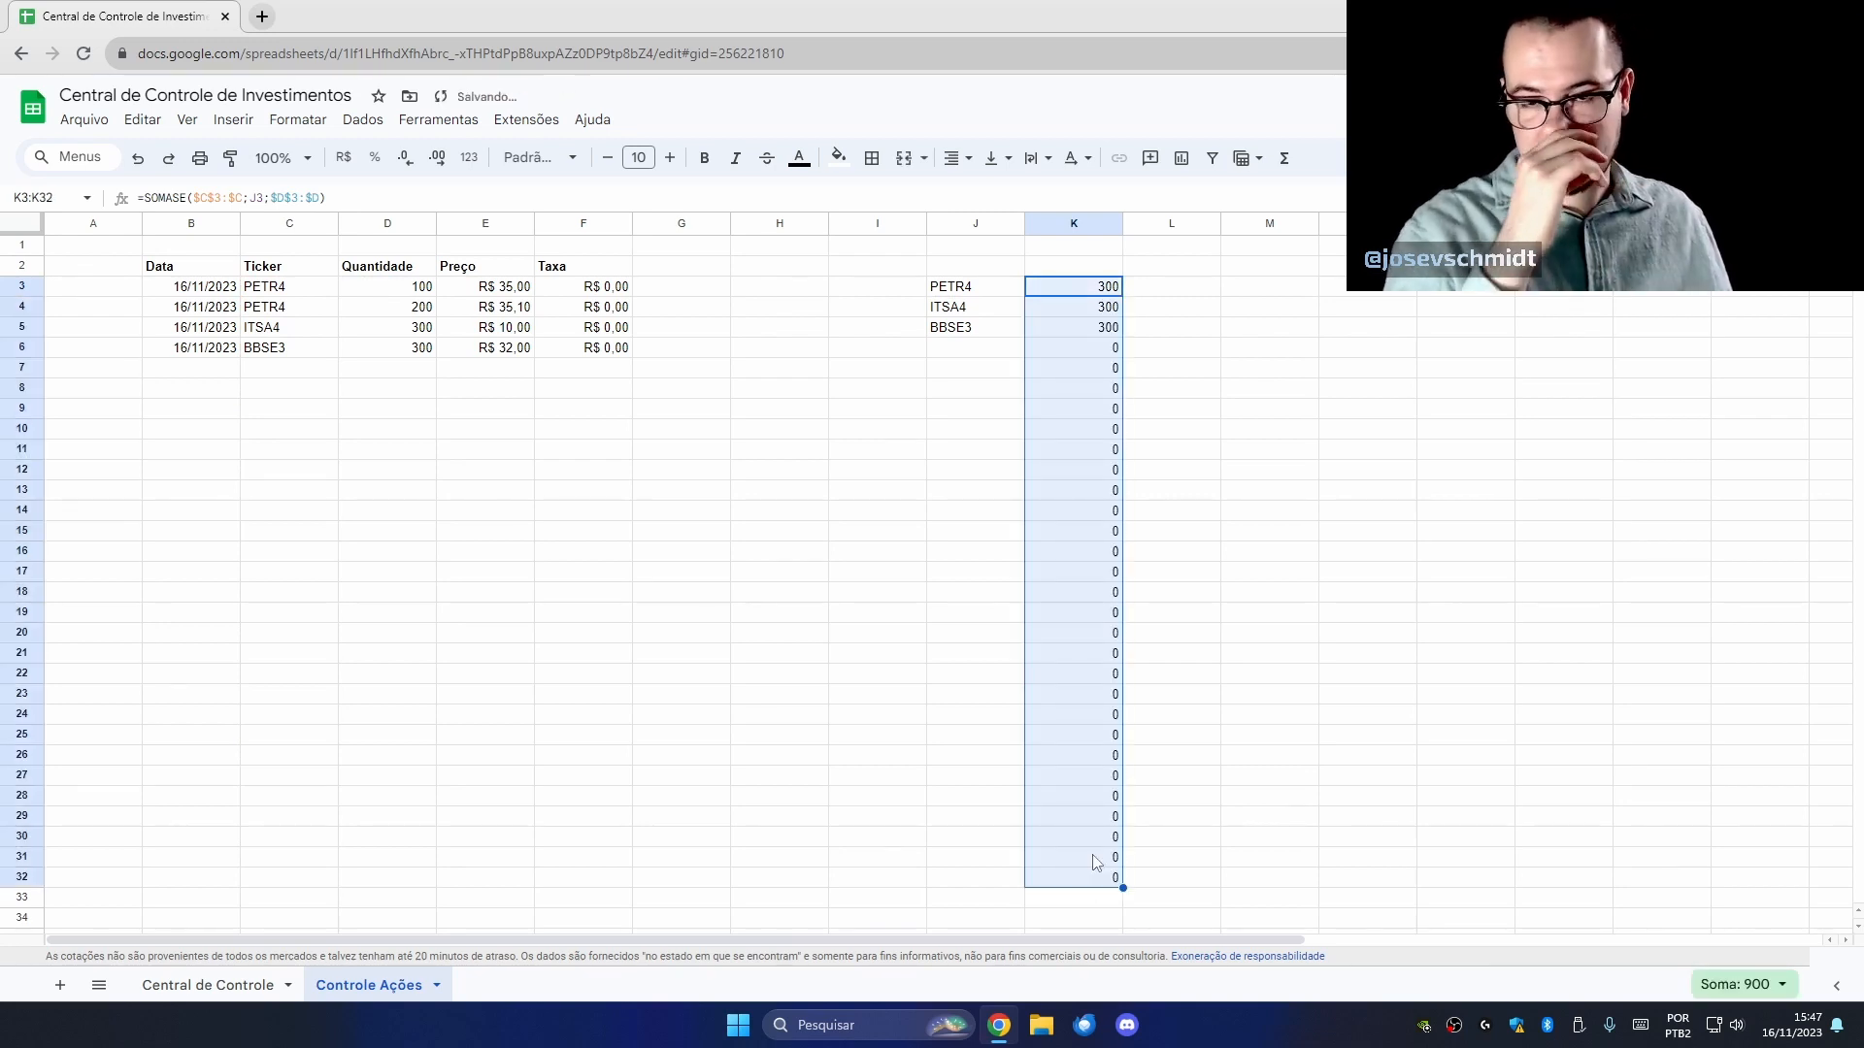
left_click(1075, 330)
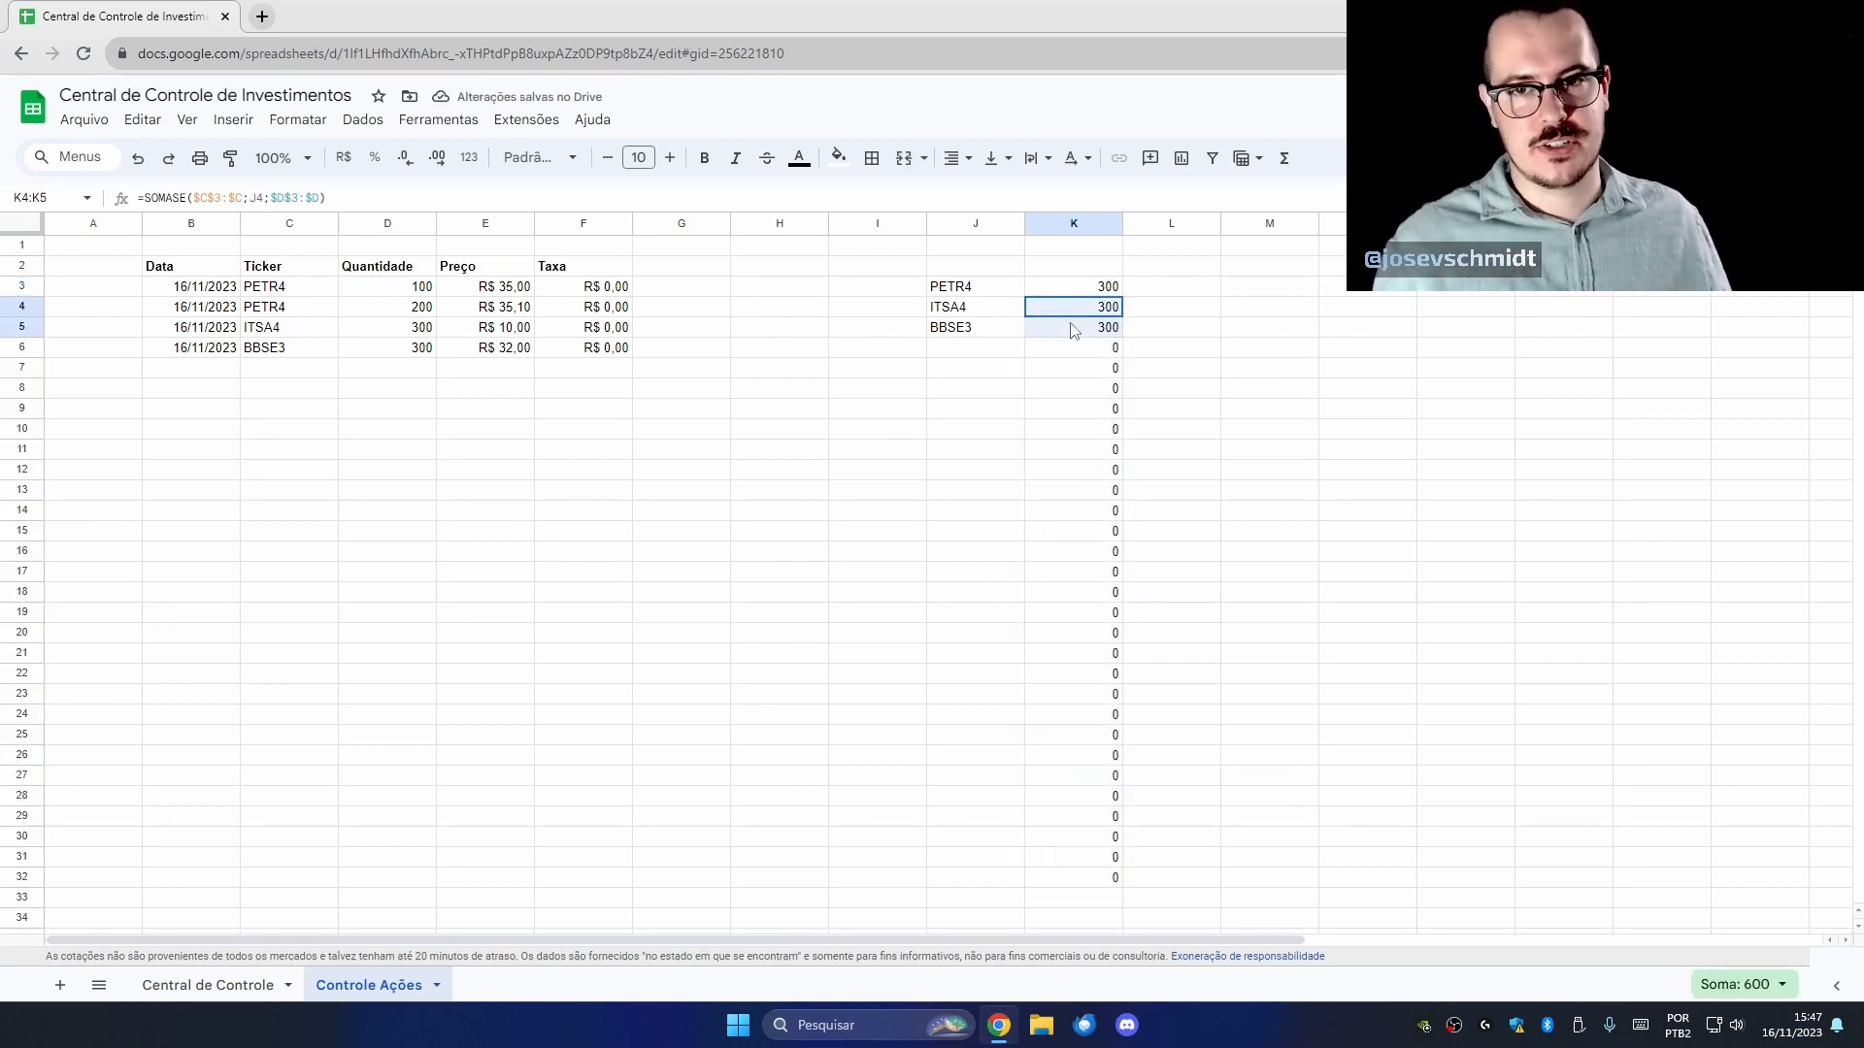
double_click(1074, 330)
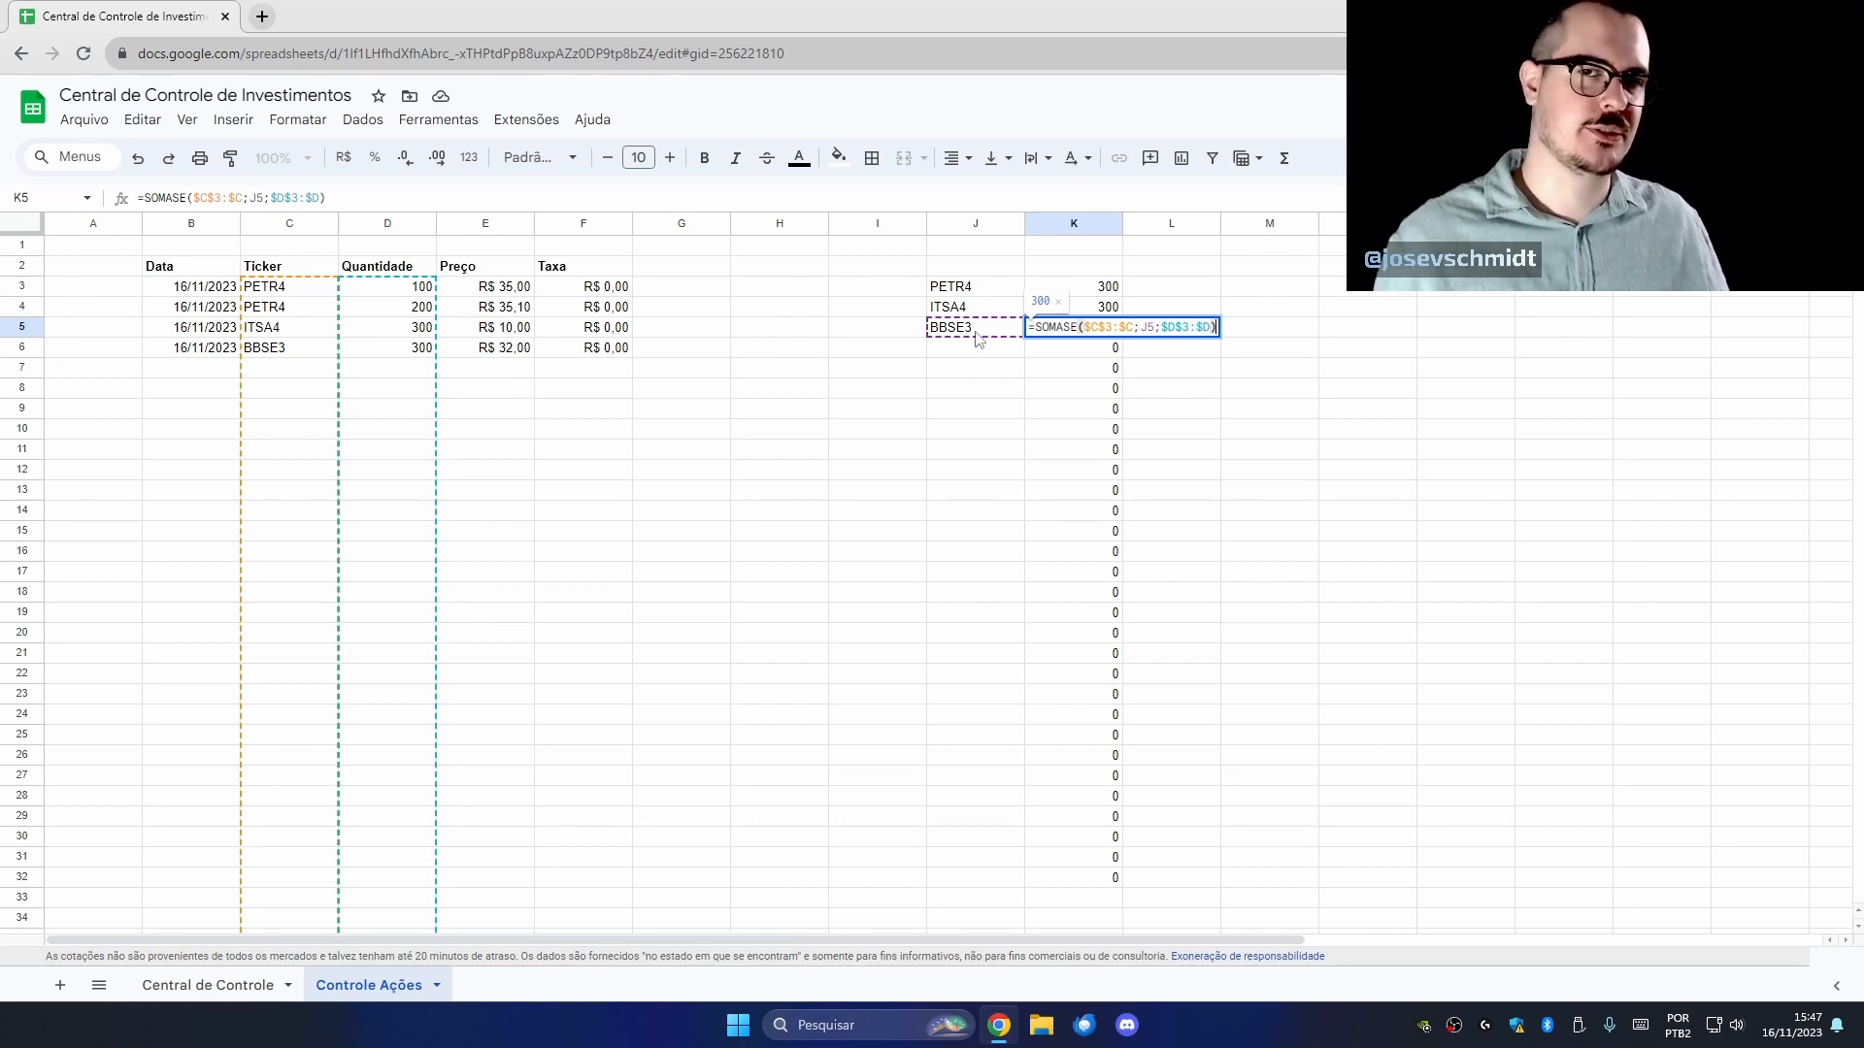
left_click(208, 985)
Clear the Renda Fixa, Fundos Imobiliários and Inv. Exterior labels, then move the stock table to B20:F24.
left_click_drag(404, 491, 131, 387)
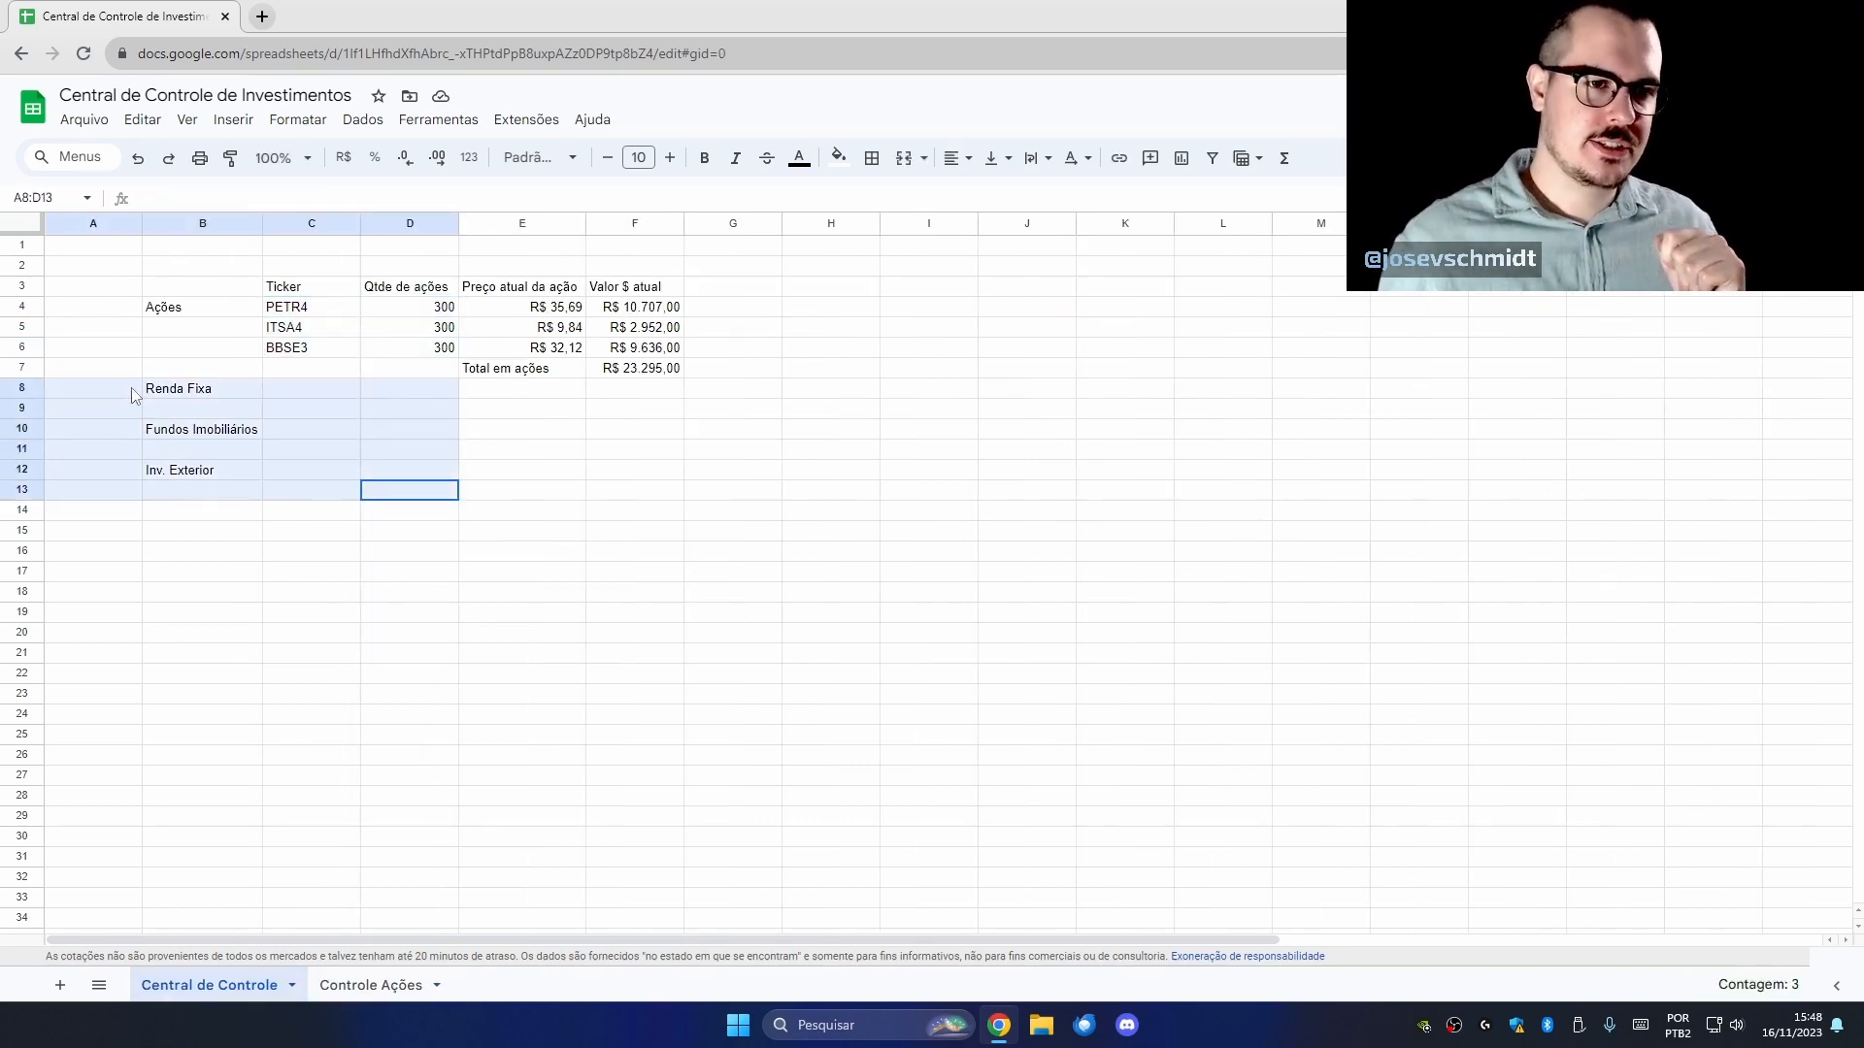
key("Delete")
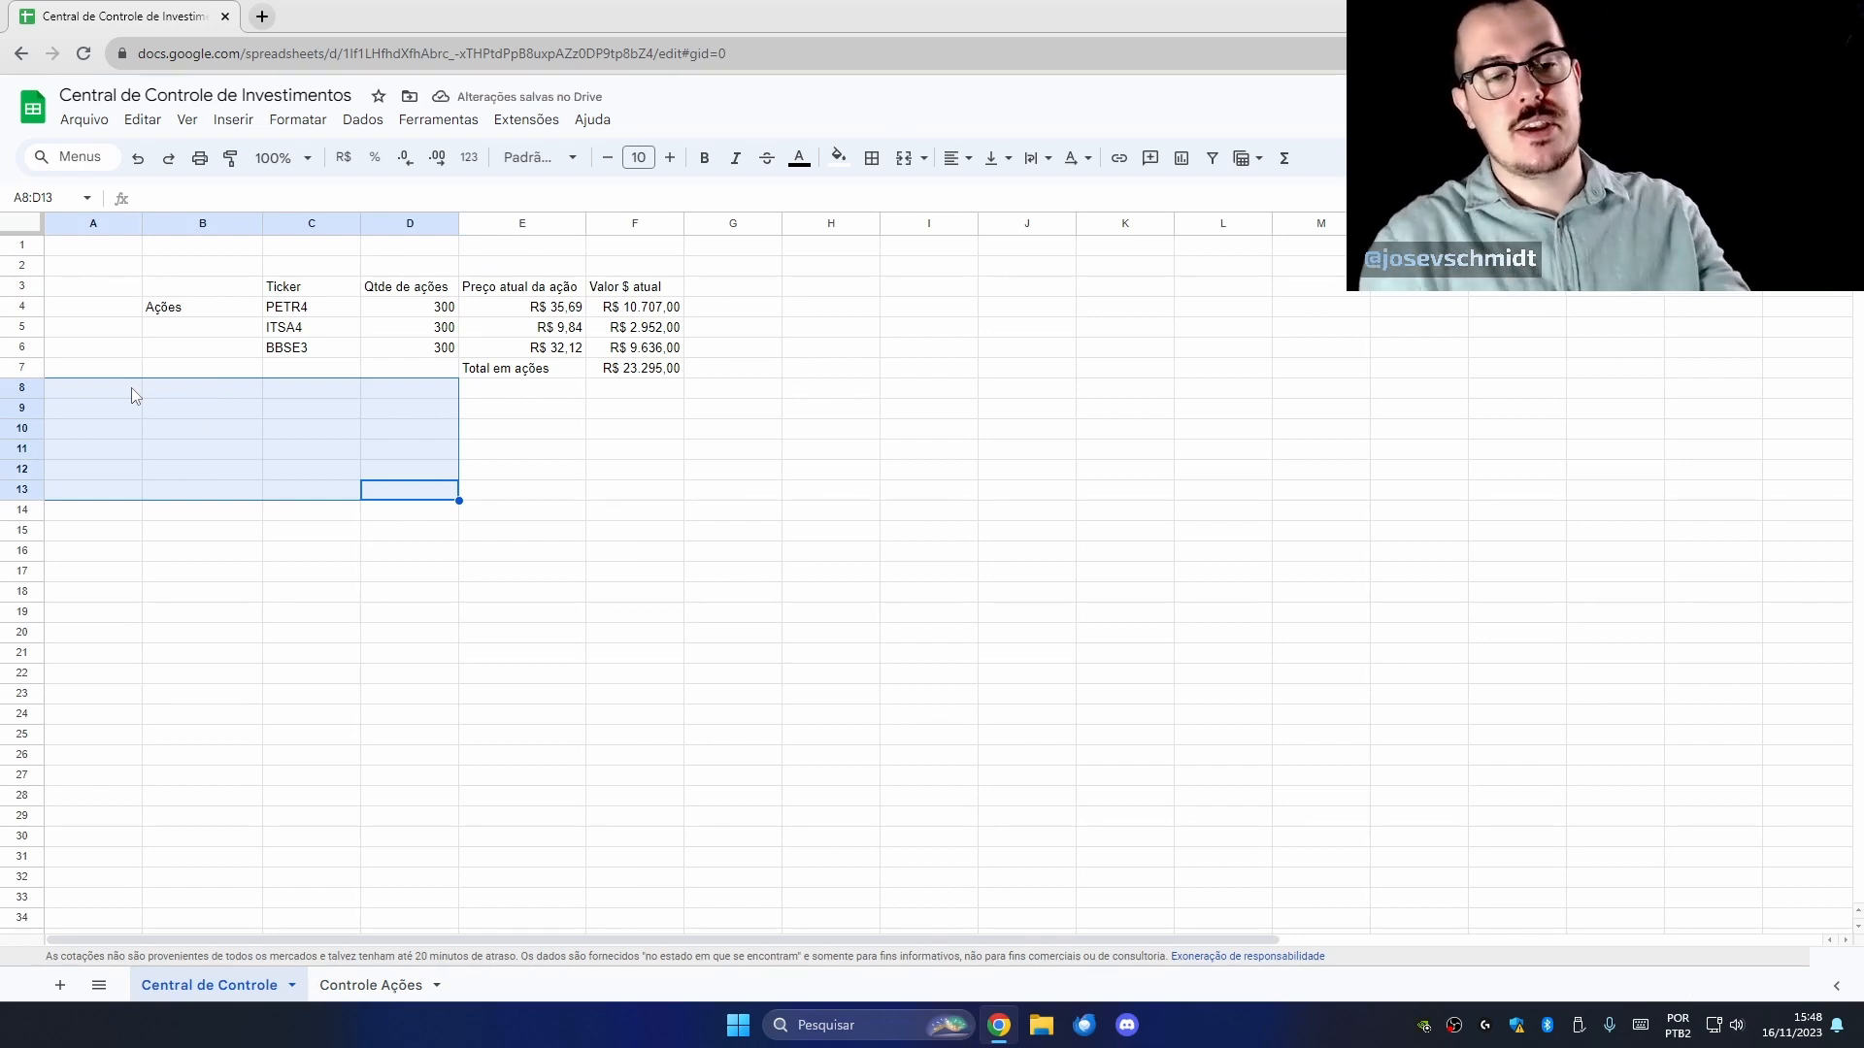
left_click_drag(208, 289, 651, 374)
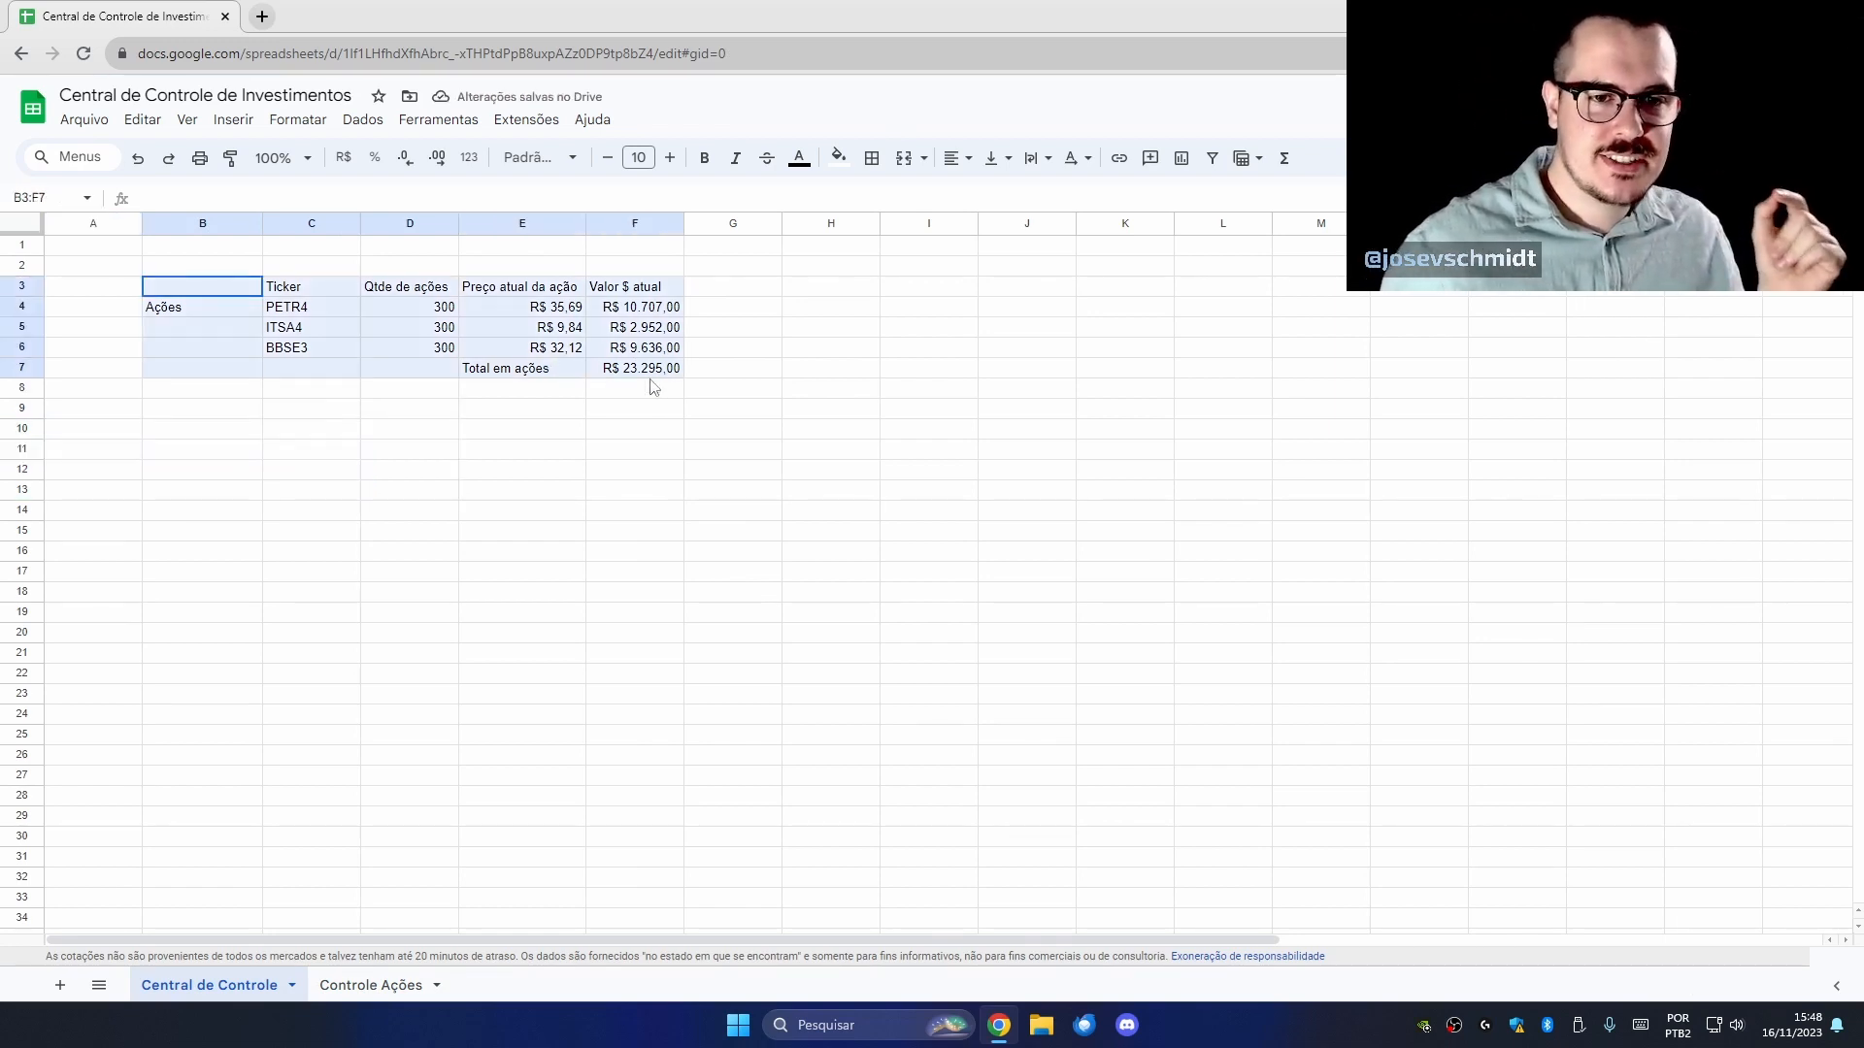
left_click_drag(449, 377, 429, 715)
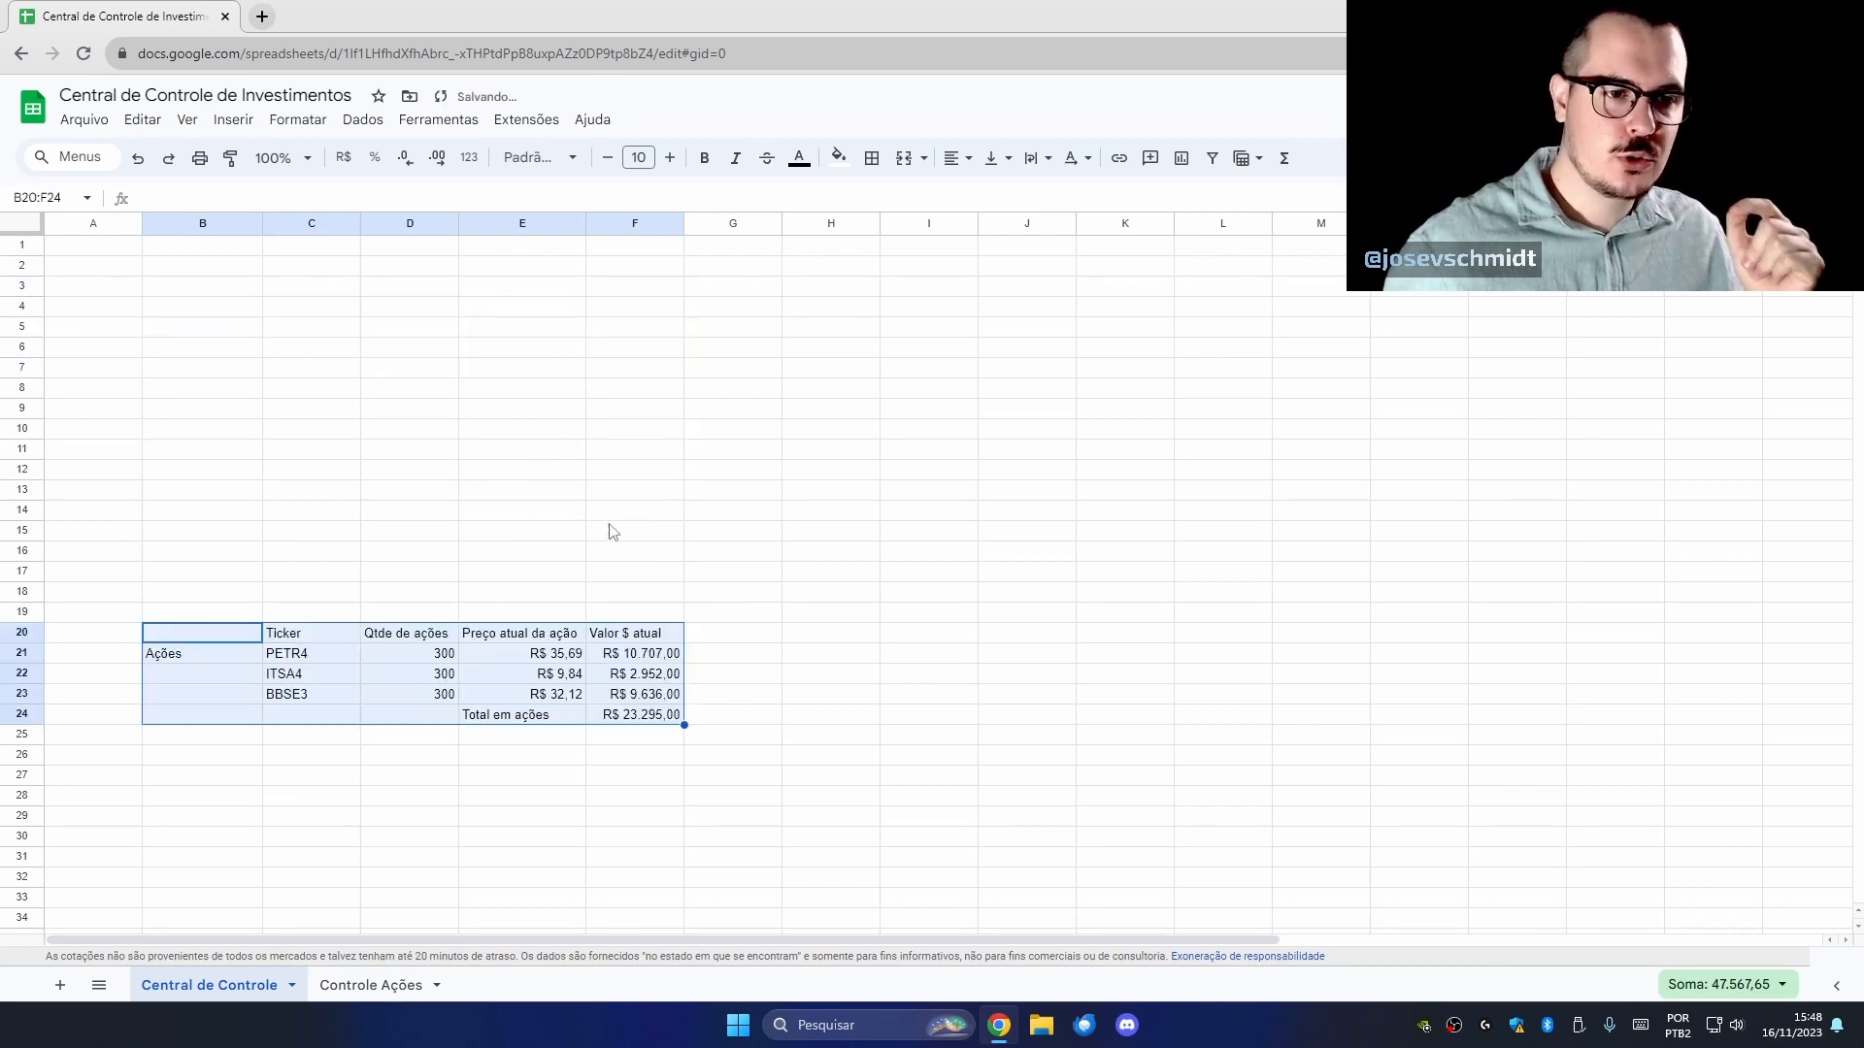
left_click(574, 559)
left_click(338, 661)
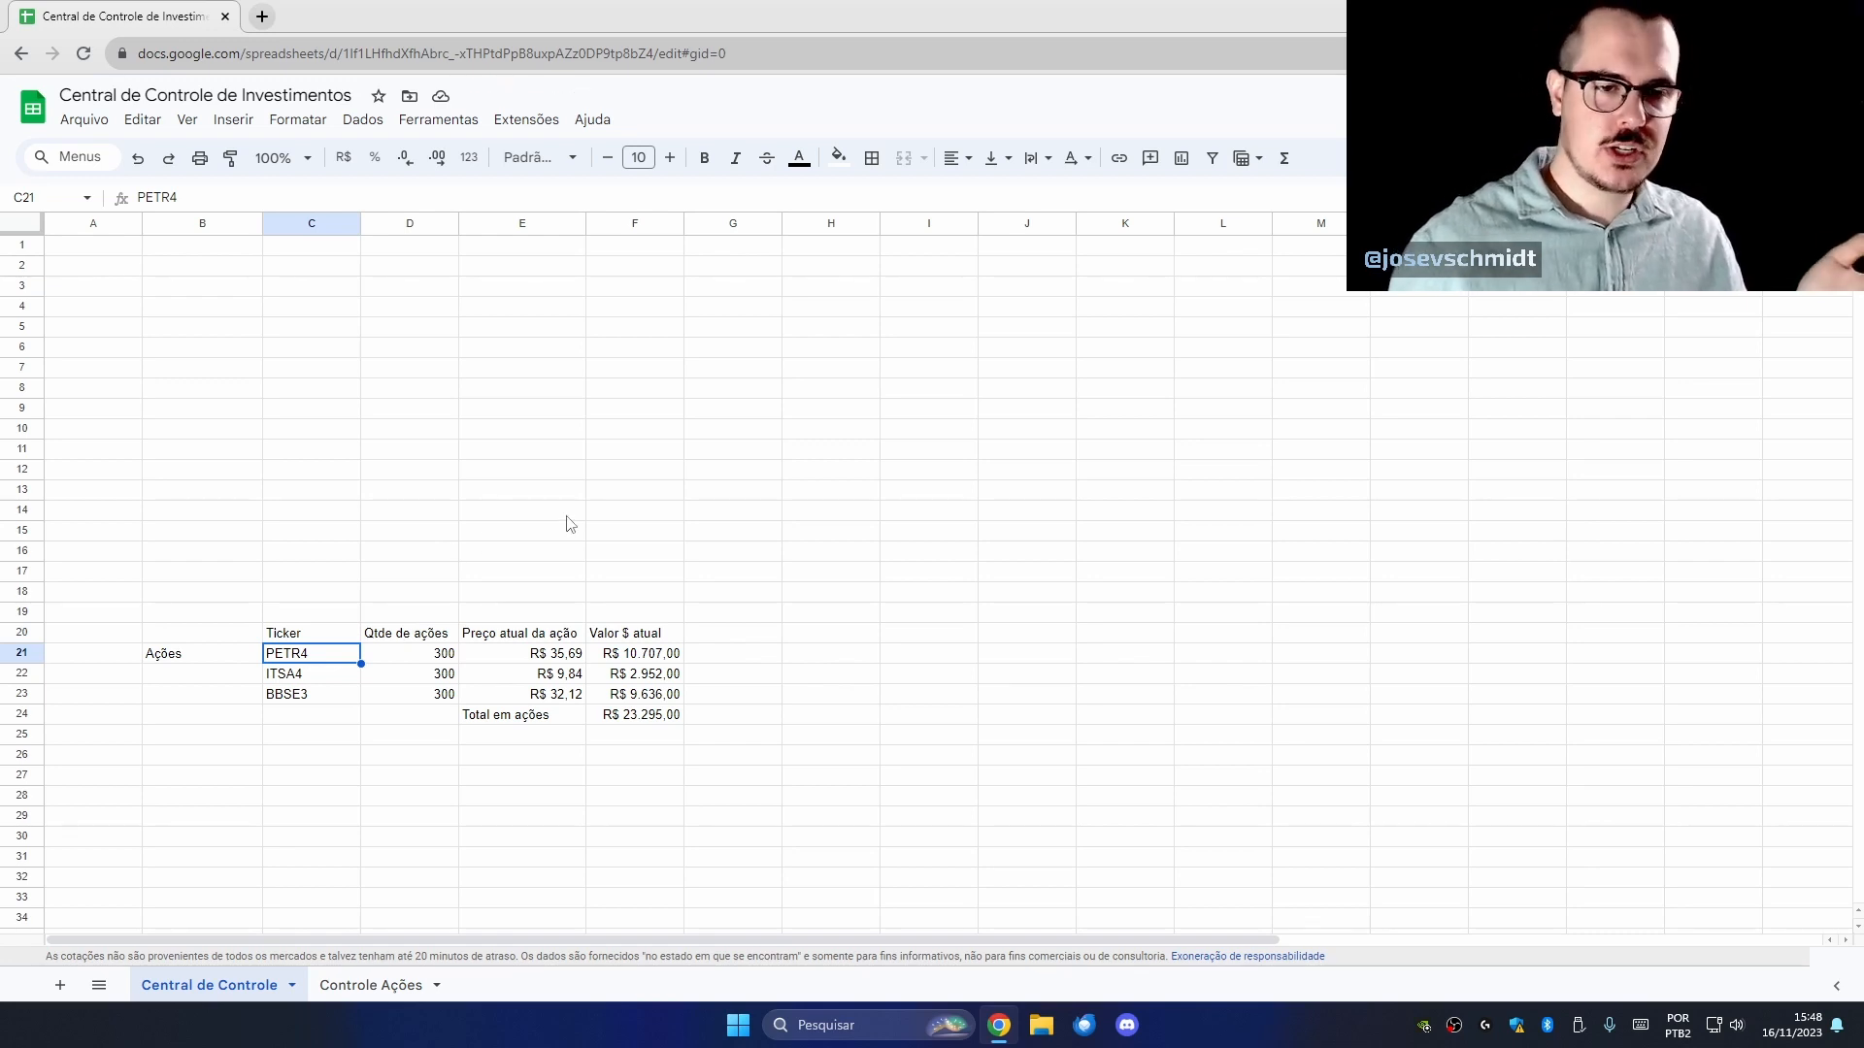
Delete the three hard-typed tickers in C21:C23.
key("shift+Down")
key("shift+Down")
key("Delete")
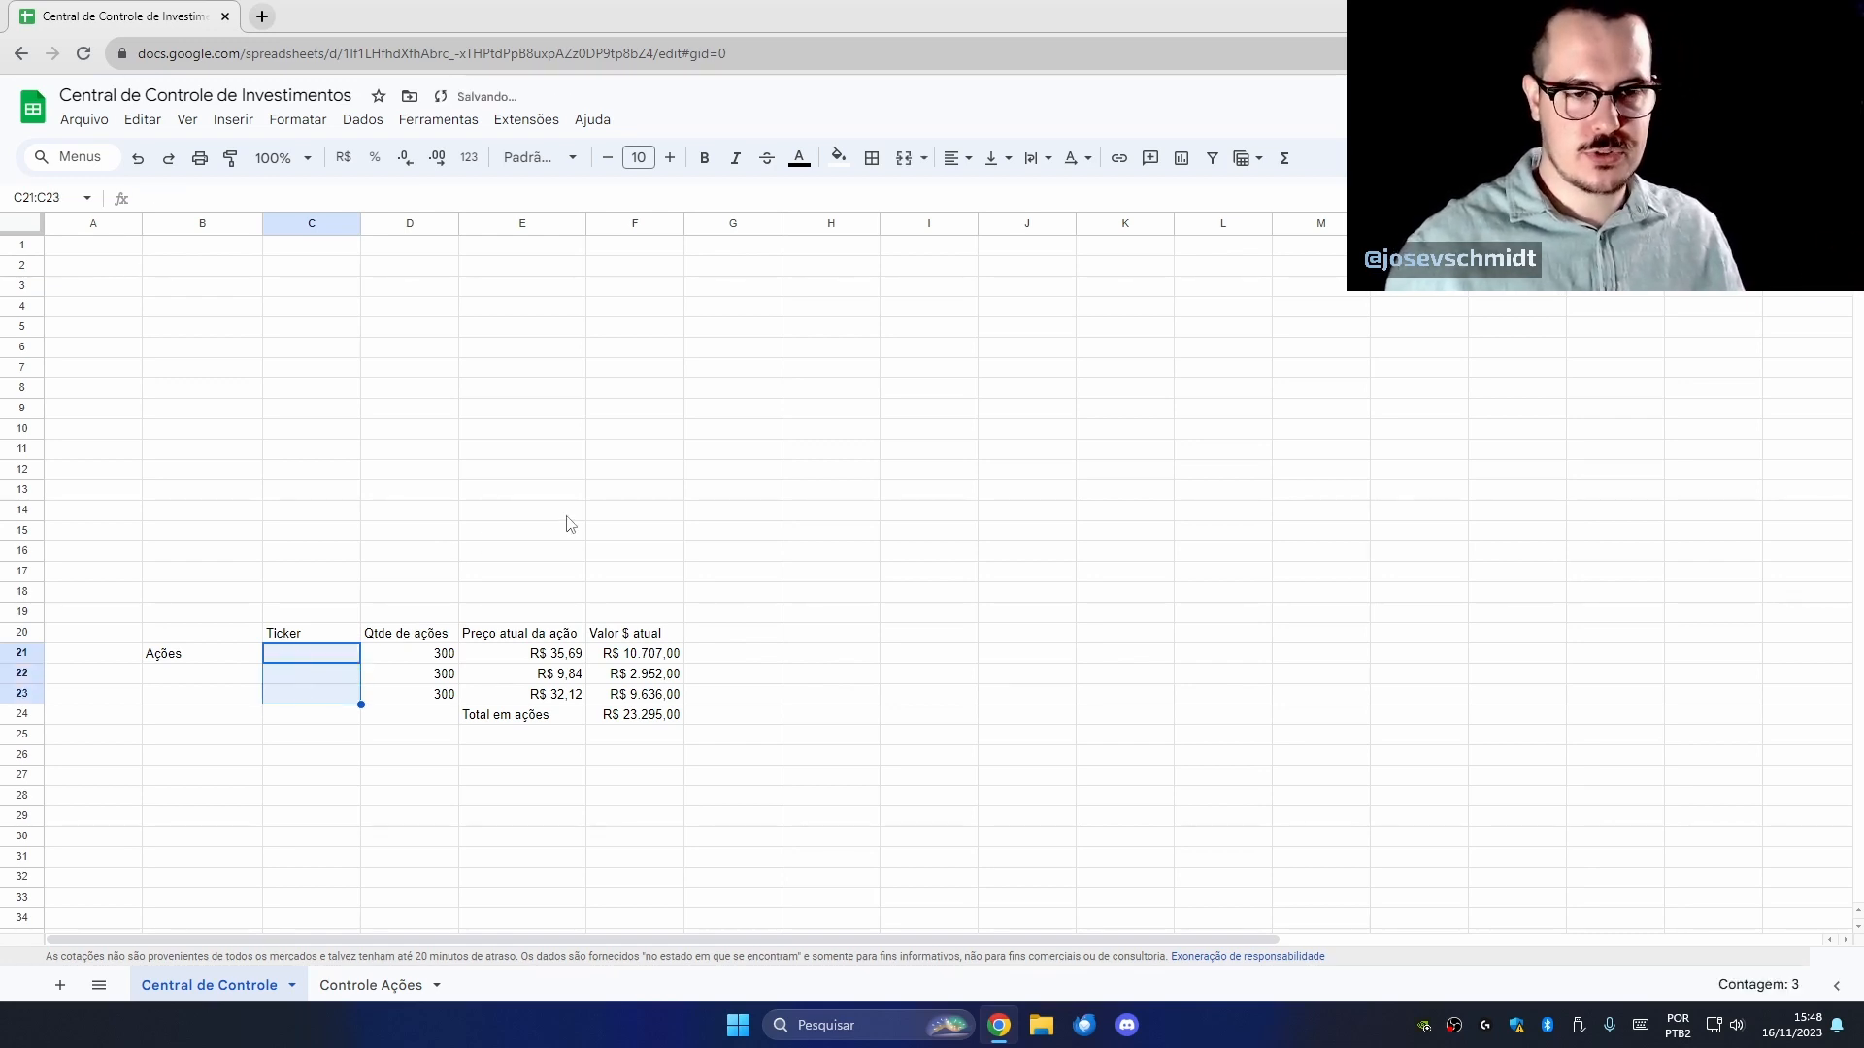
type("=")
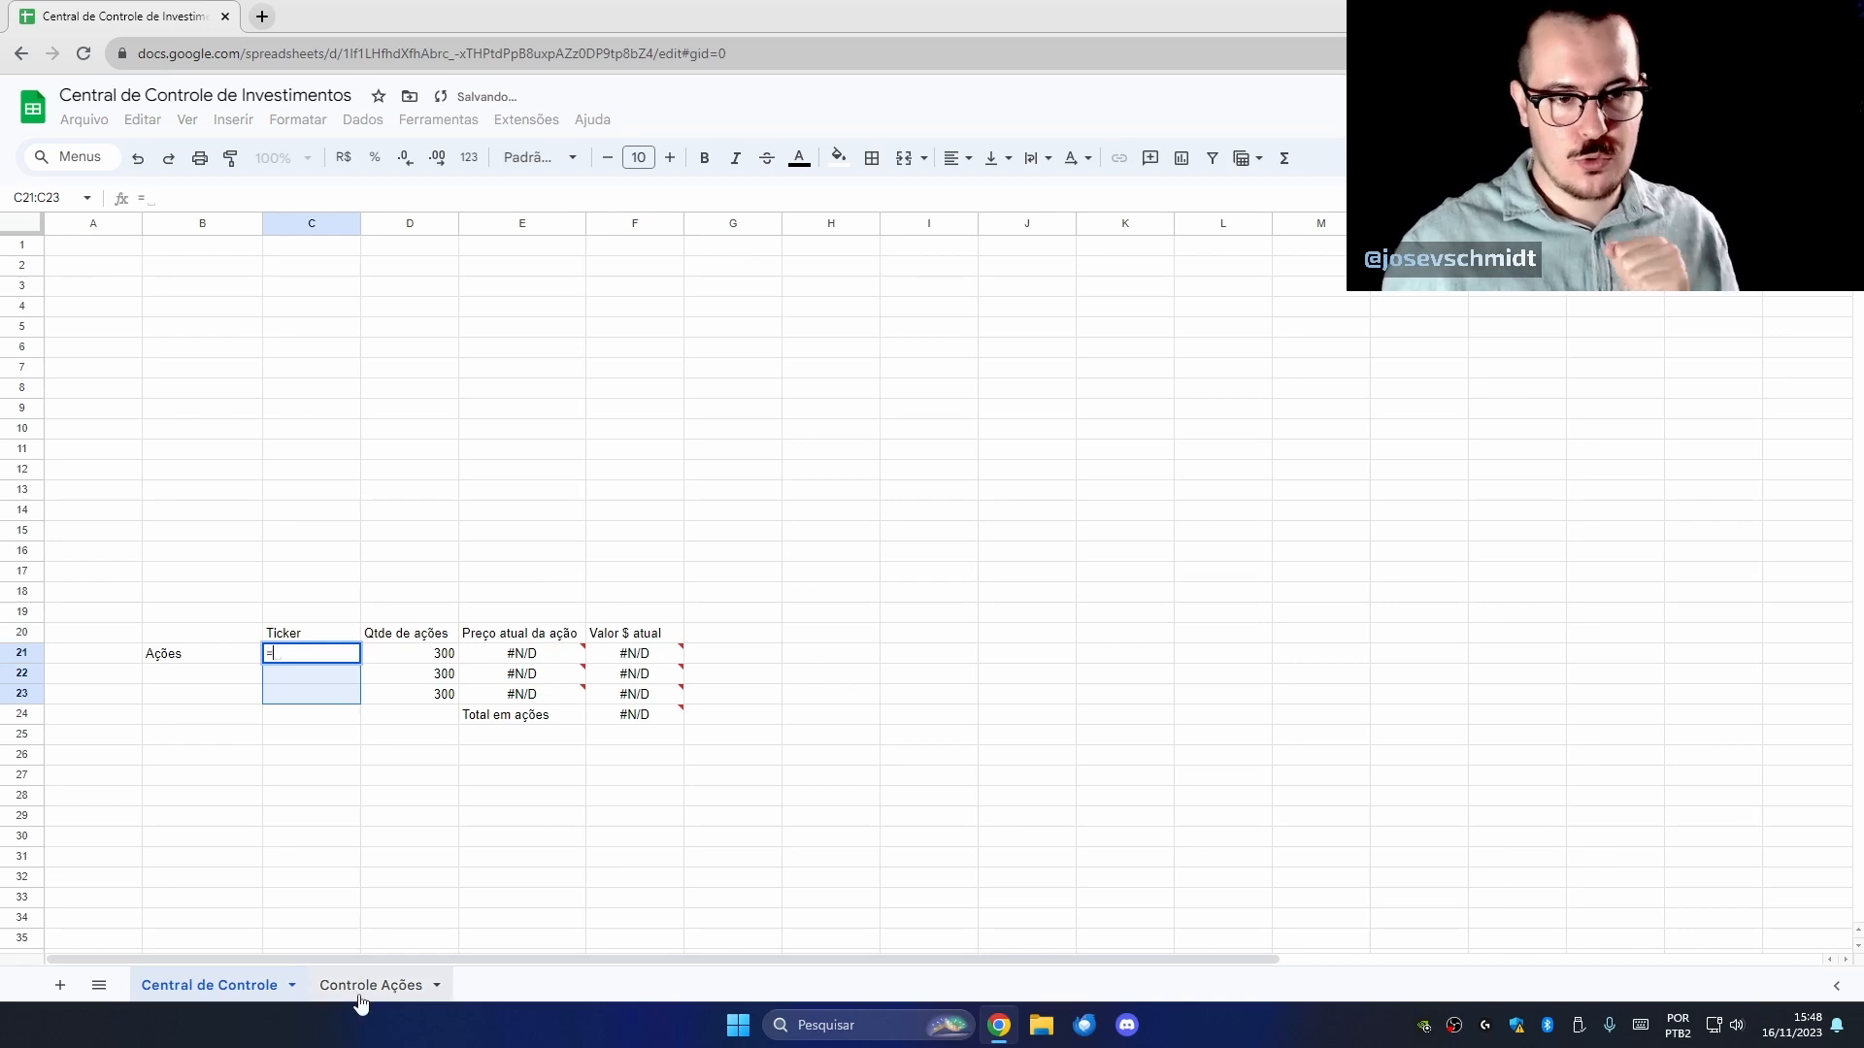
left_click(371, 985)
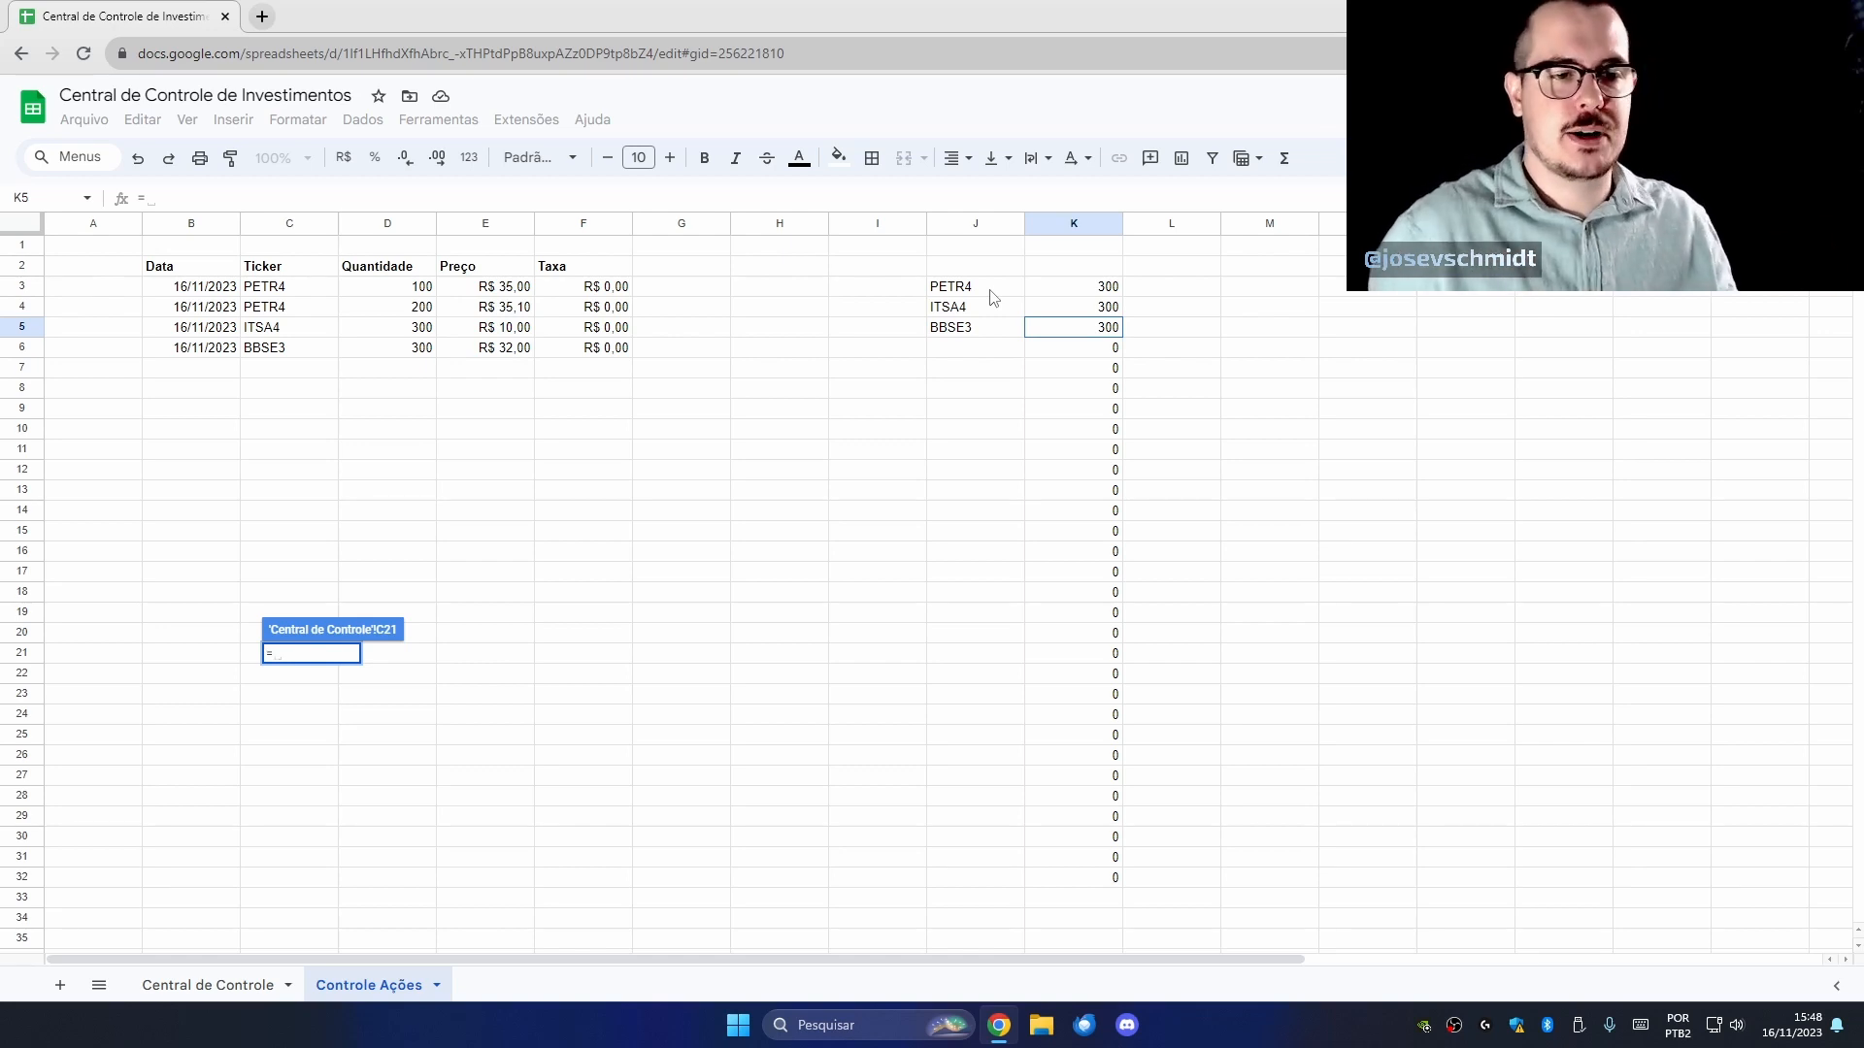
key("Escape")
left_click(310, 782)
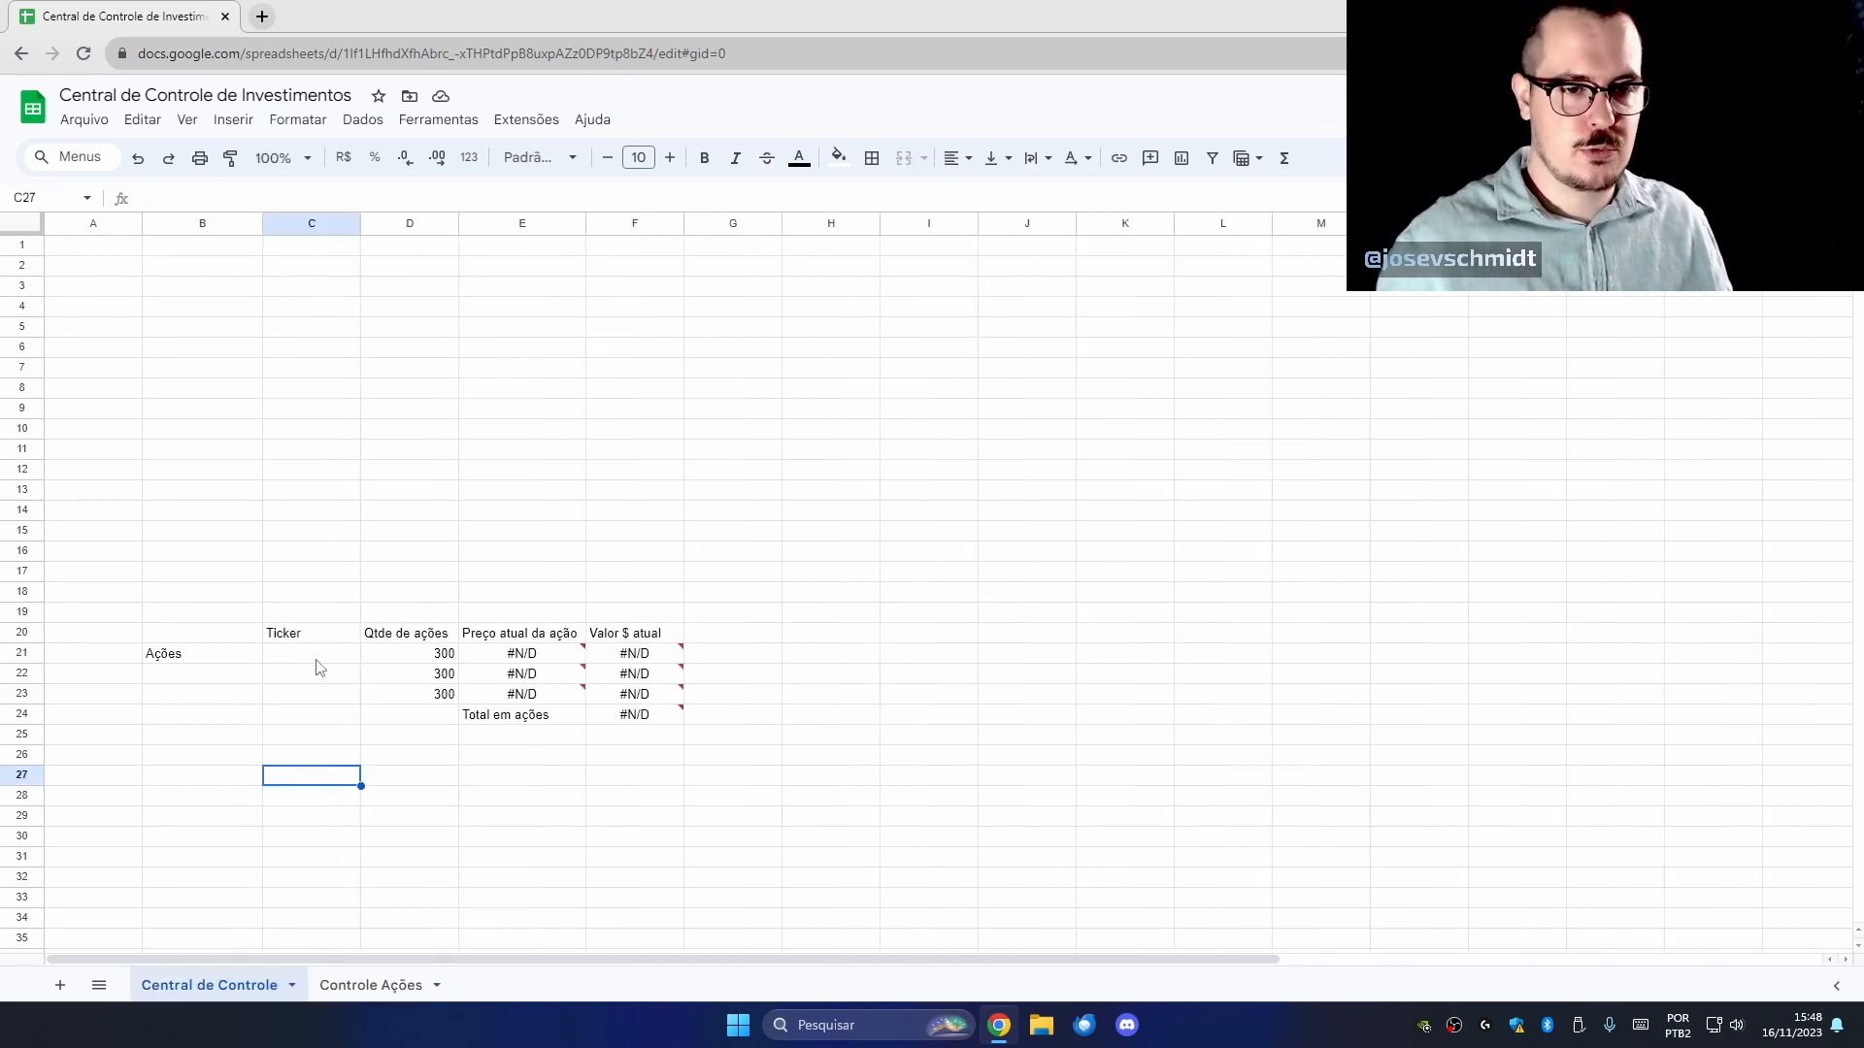
Move the J3:K5 ticker and quantity formulas from Controle Ações to C21 on Central de Controle.
left_click(371, 986)
left_click(991, 289)
left_click_drag(991, 296, 1103, 334)
key("ctrl+c")
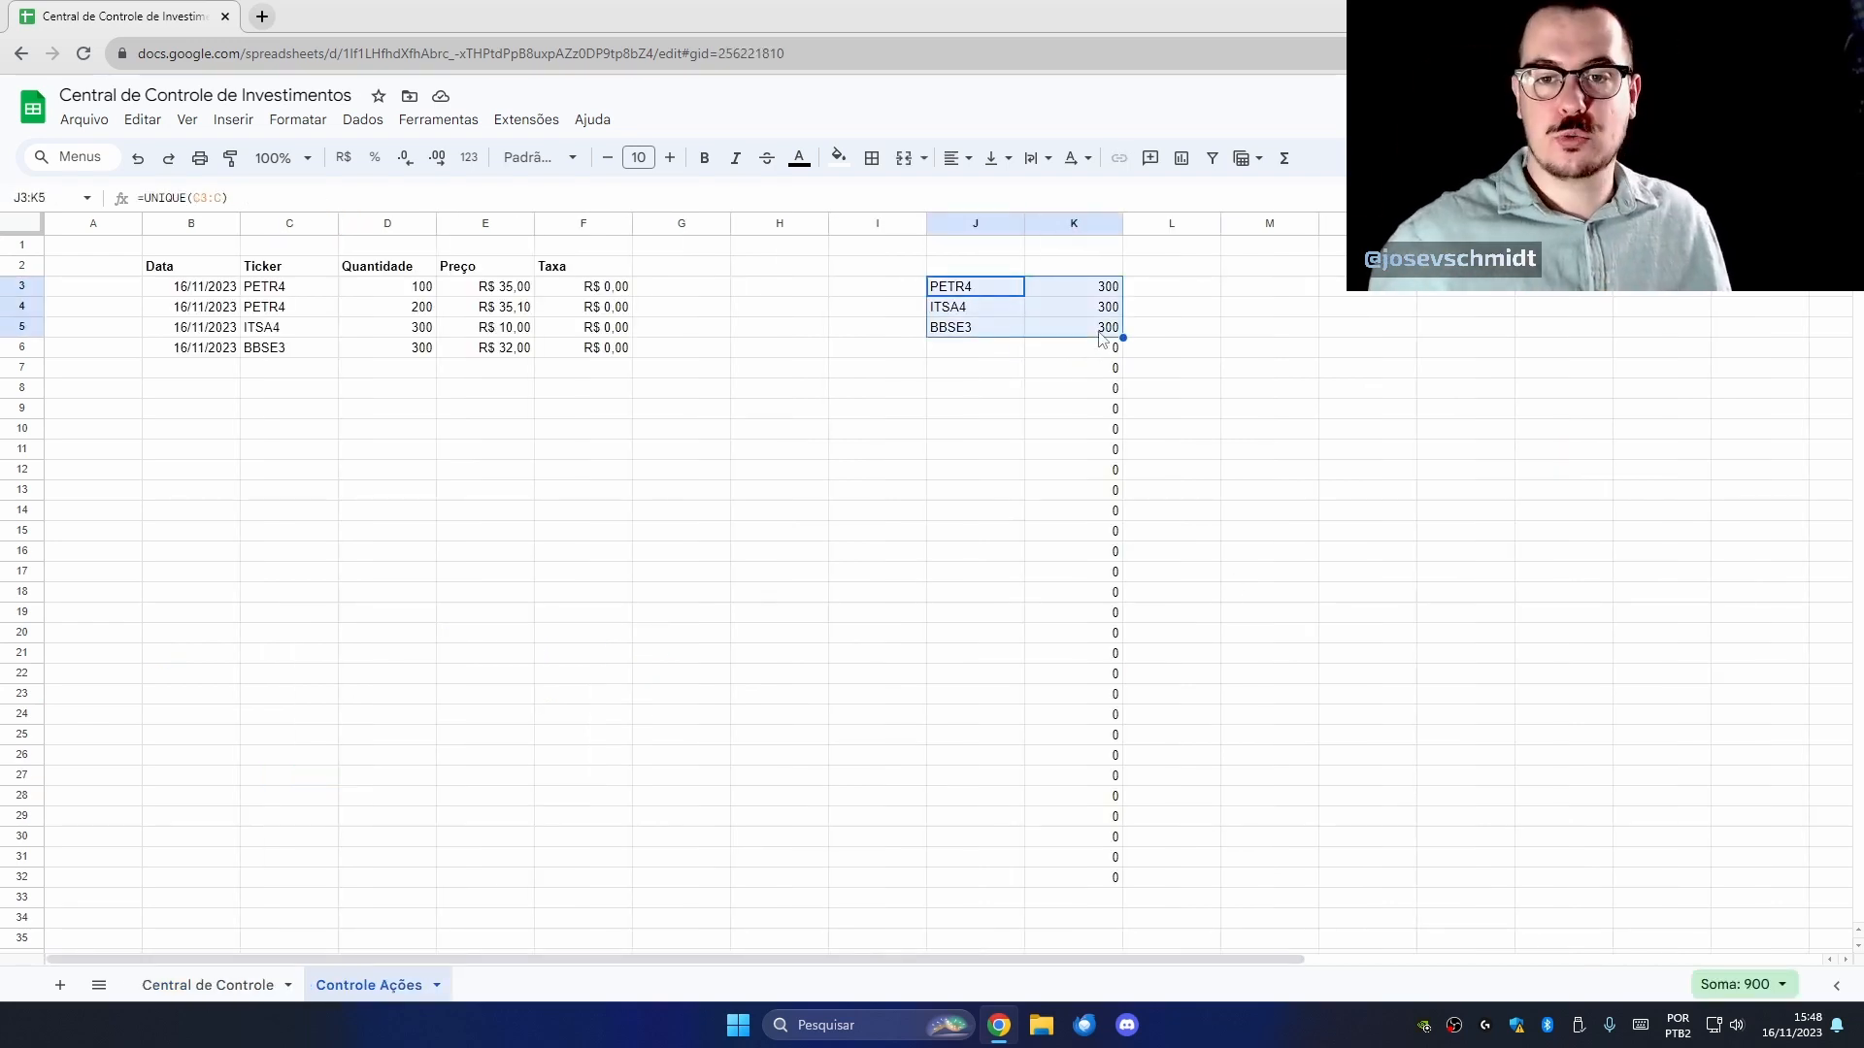
left_click(218, 986)
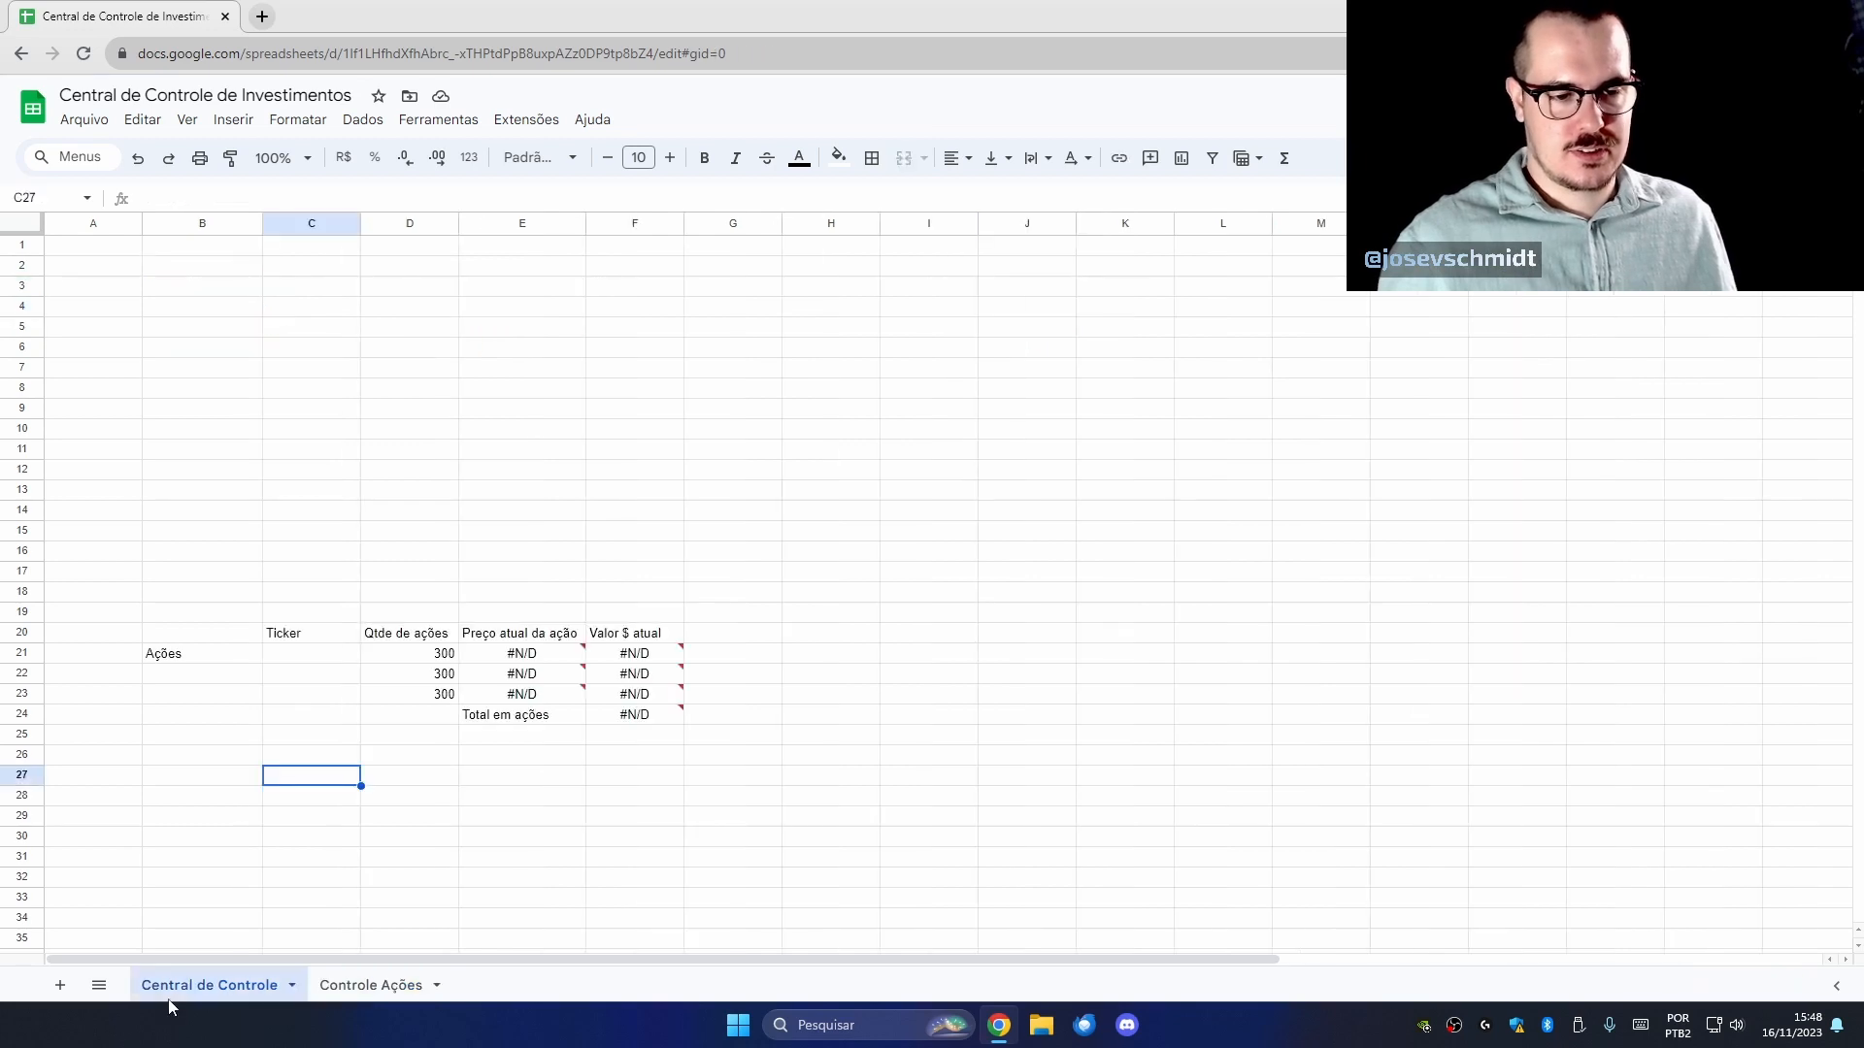
left_click(327, 659)
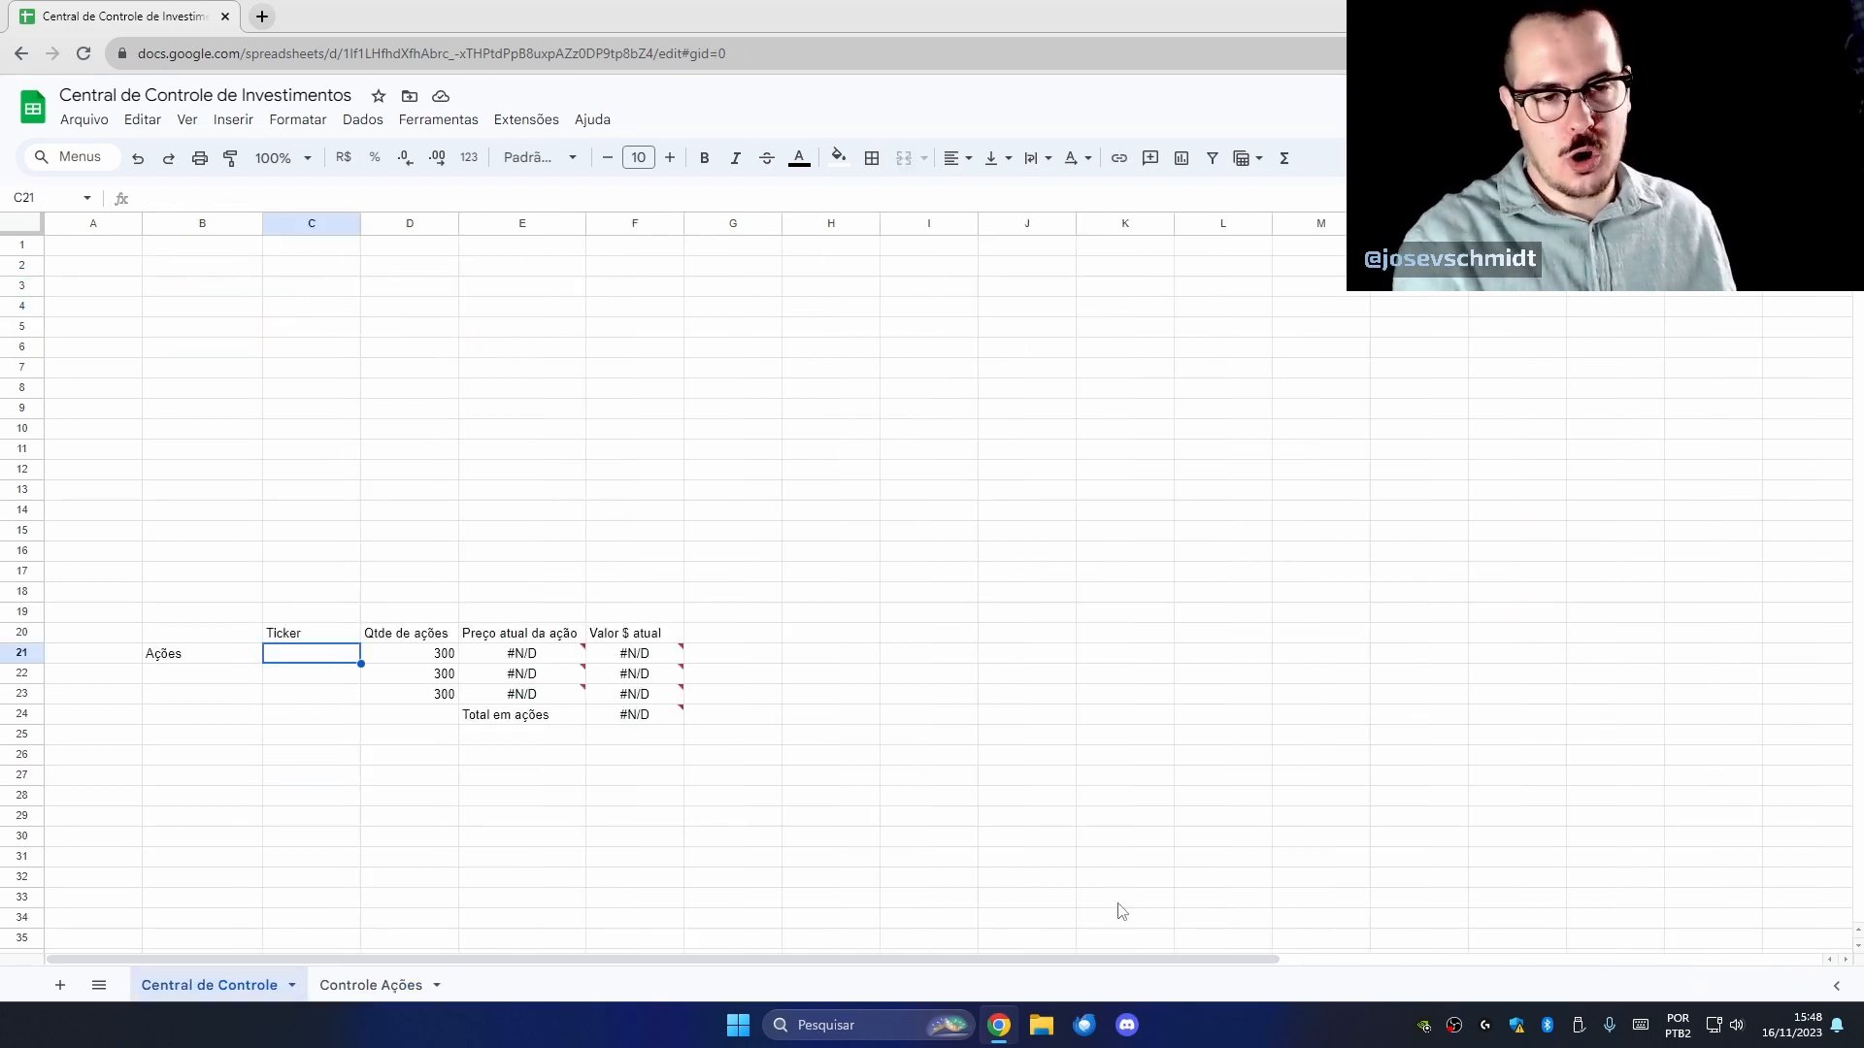
key("ctrl+v")
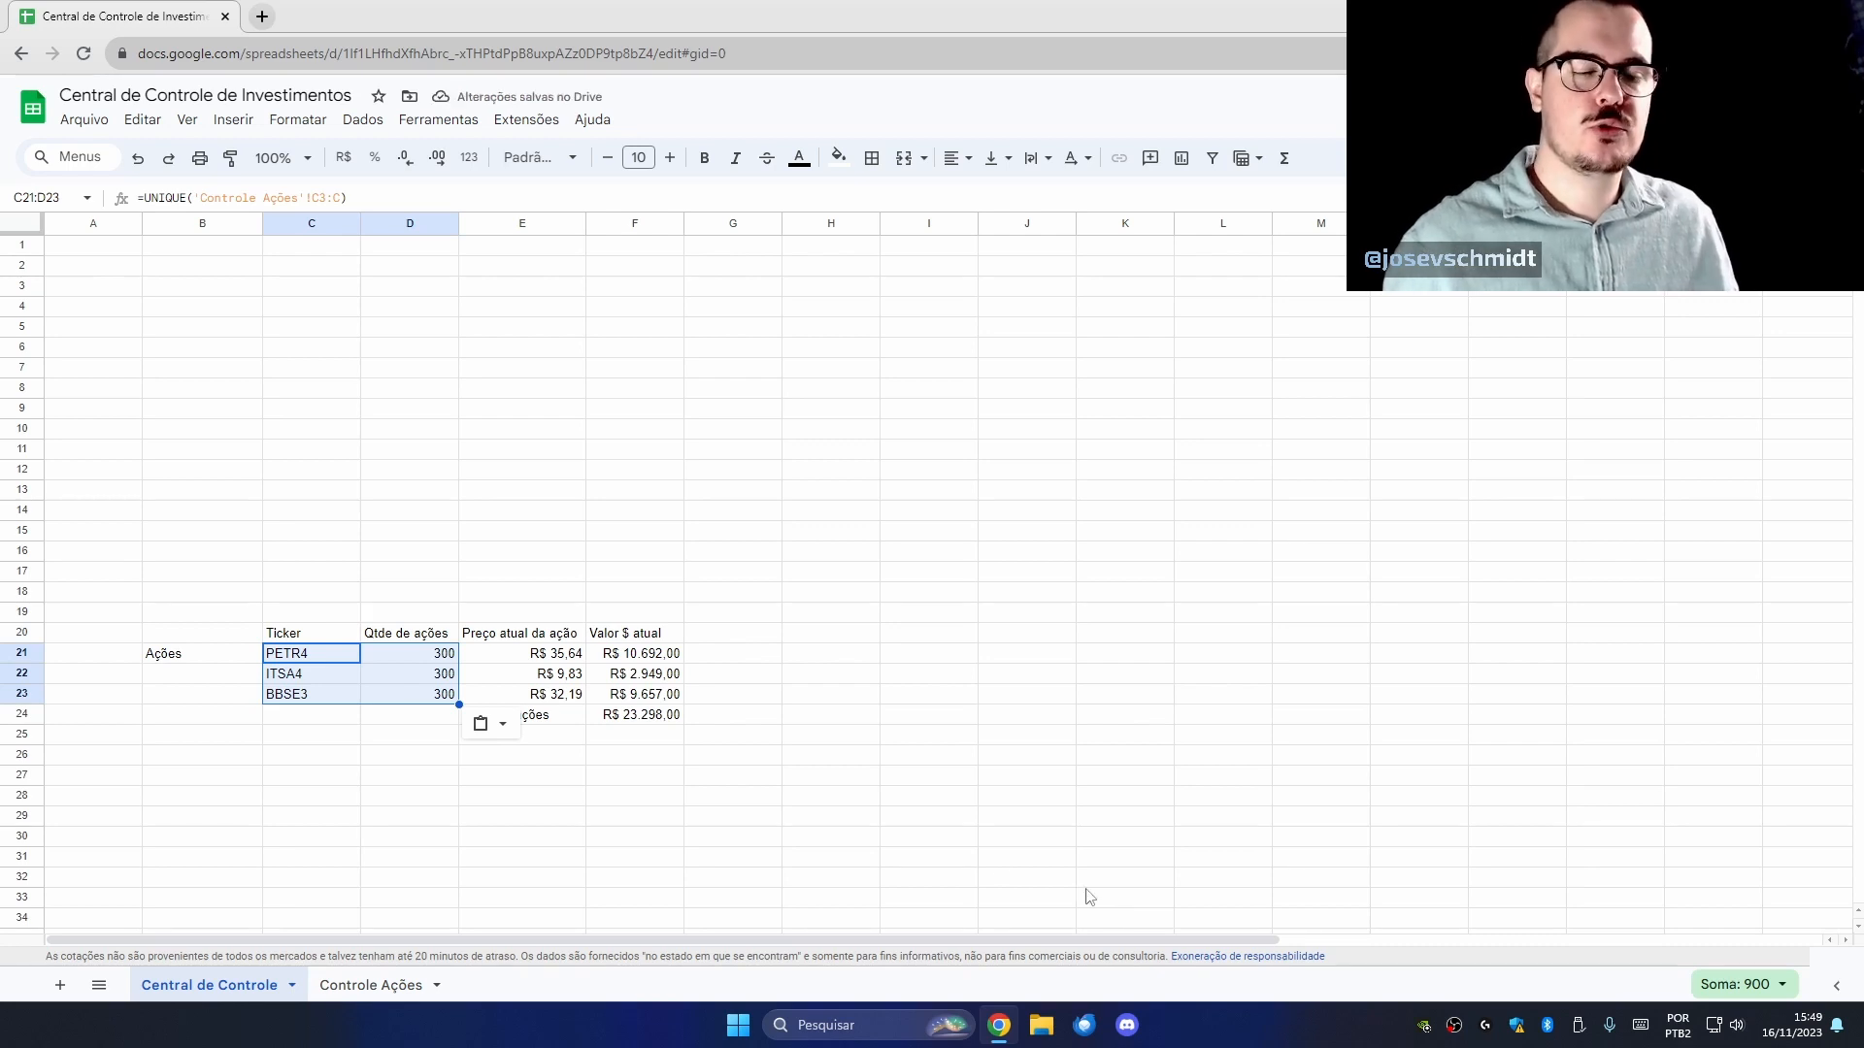
left_click(561, 861)
left_click(343, 660)
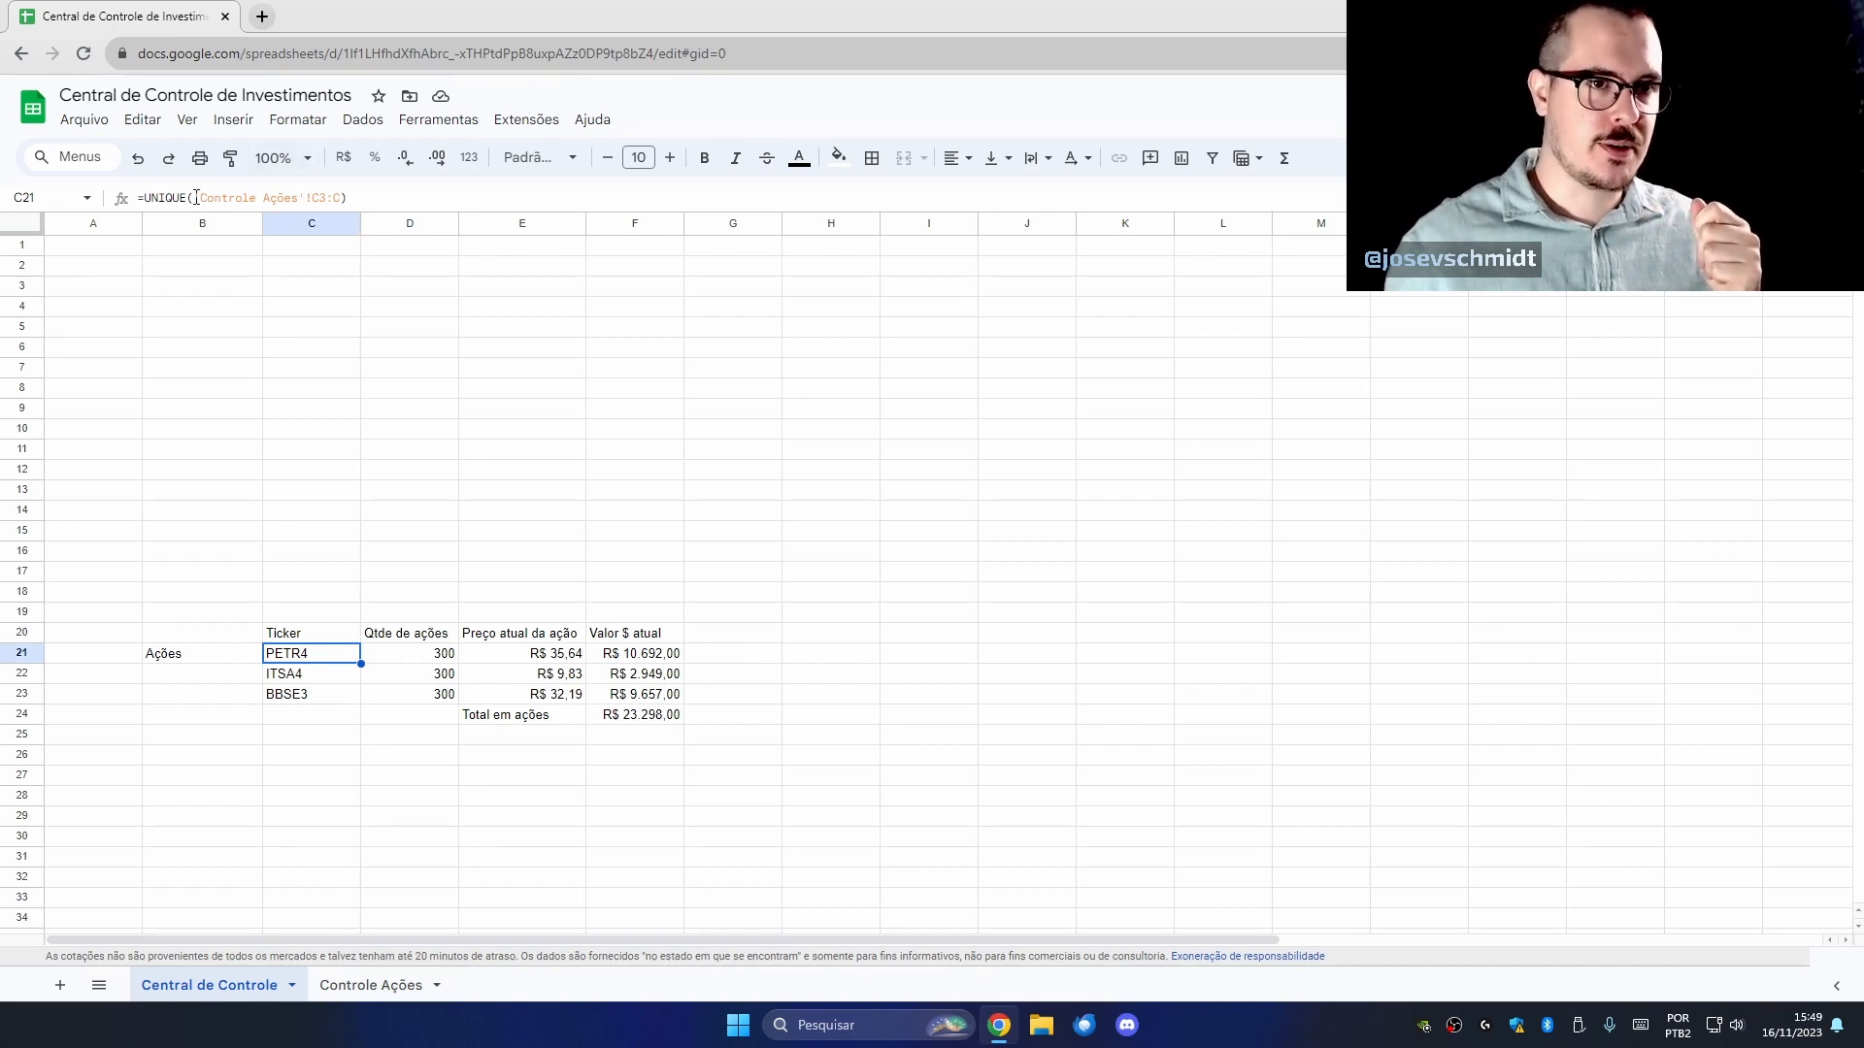
left_click_drag(195, 197, 341, 197)
left_click(284, 196)
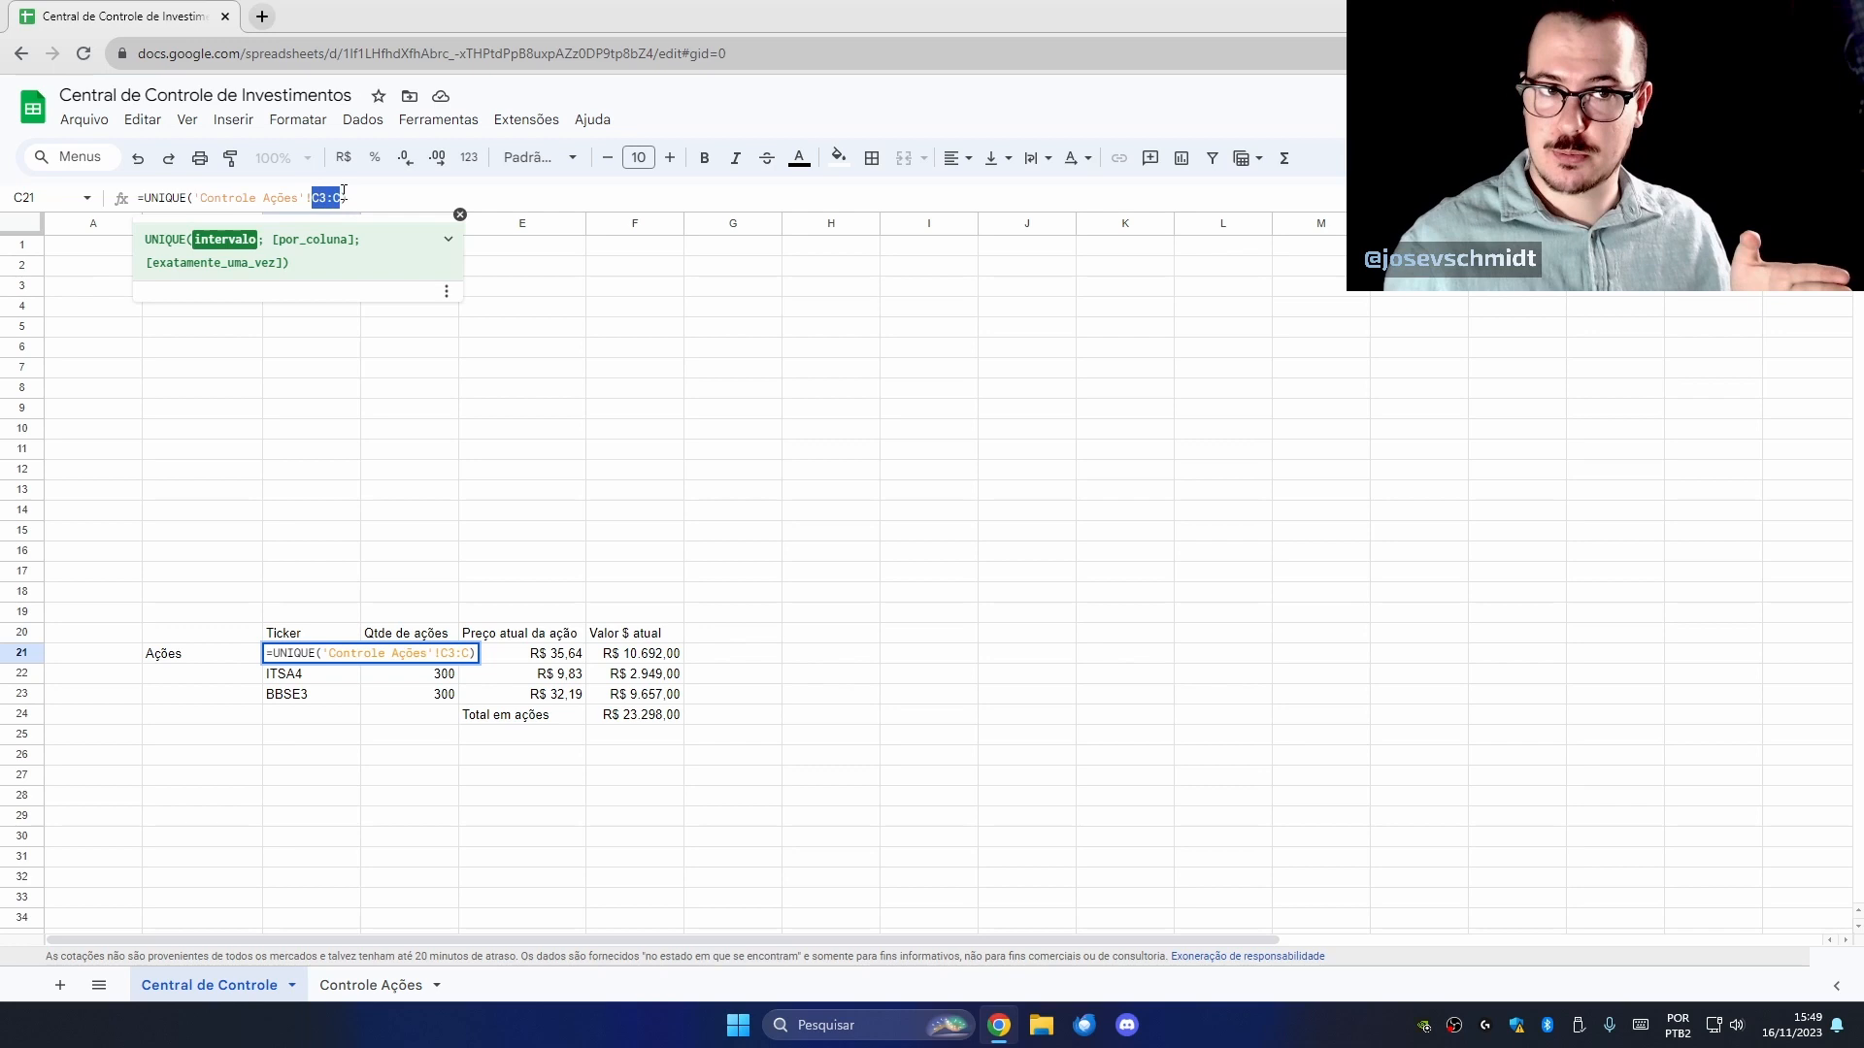
left_click(262, 197)
left_click_drag(201, 197, 298, 197)
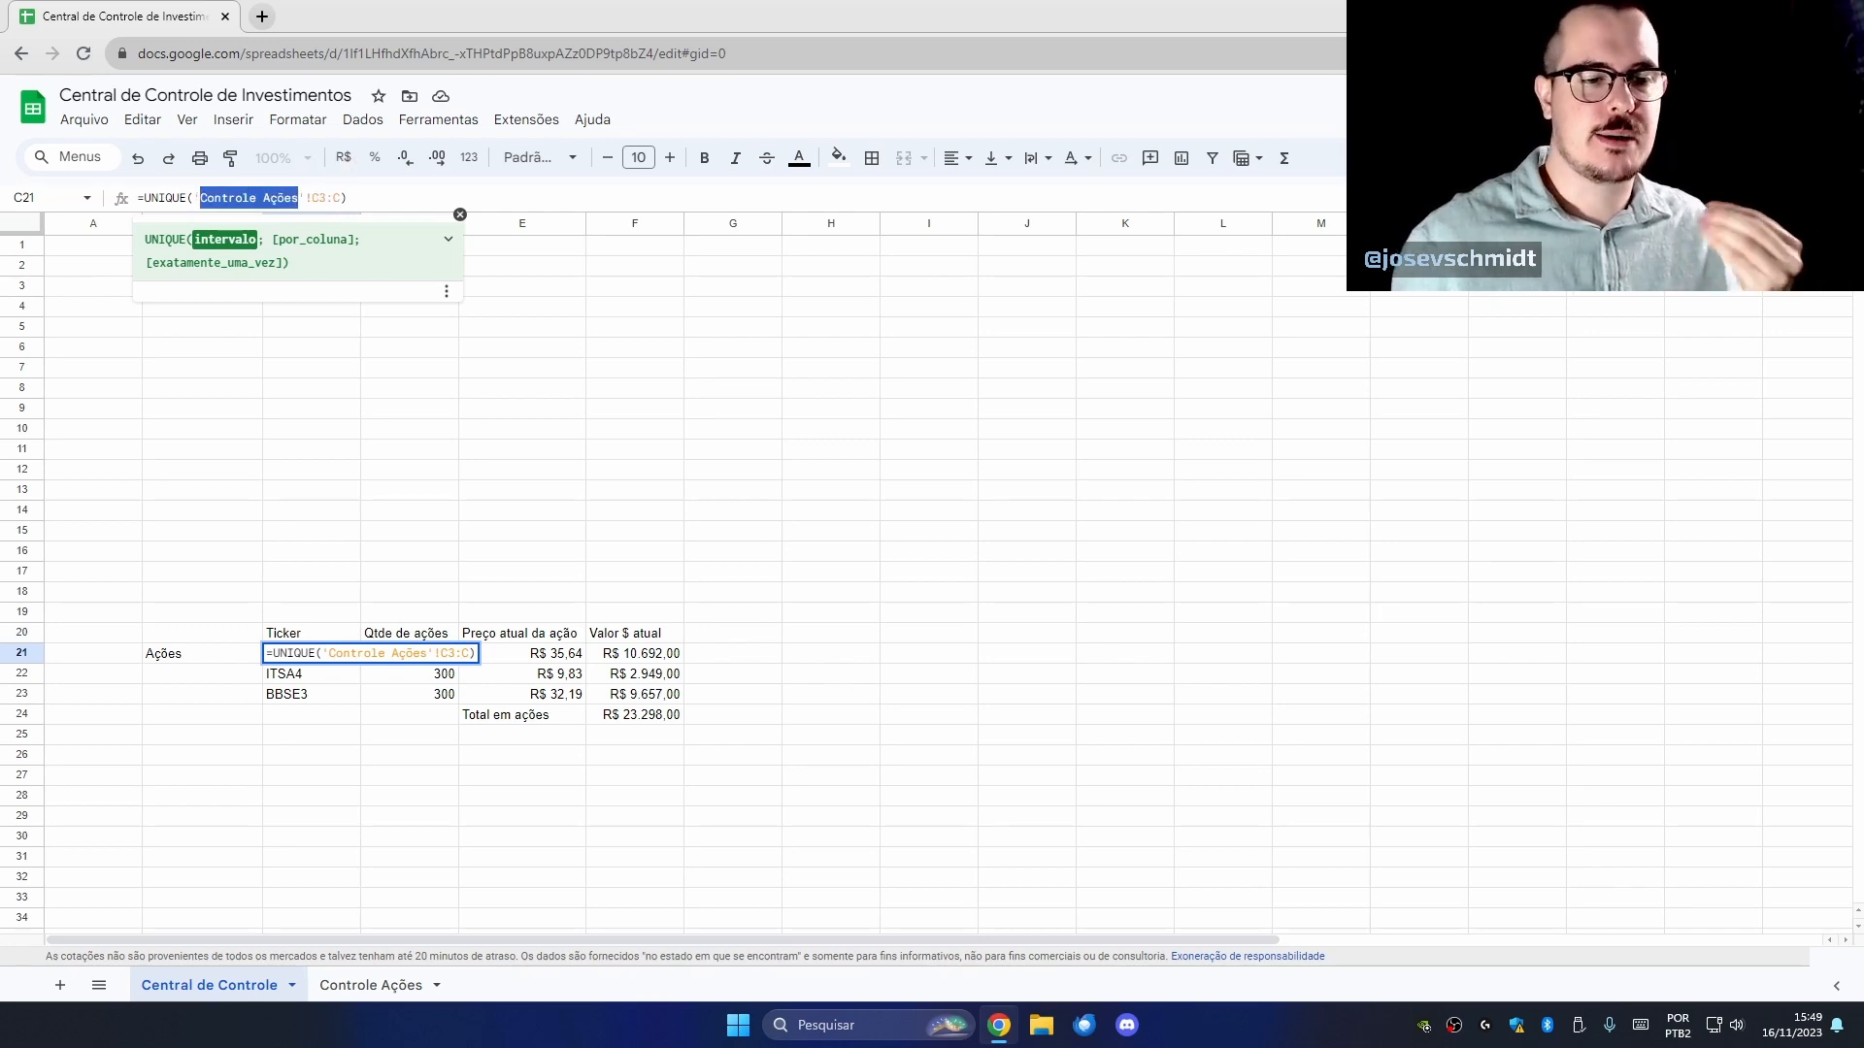
key("Escape")
key("Right")
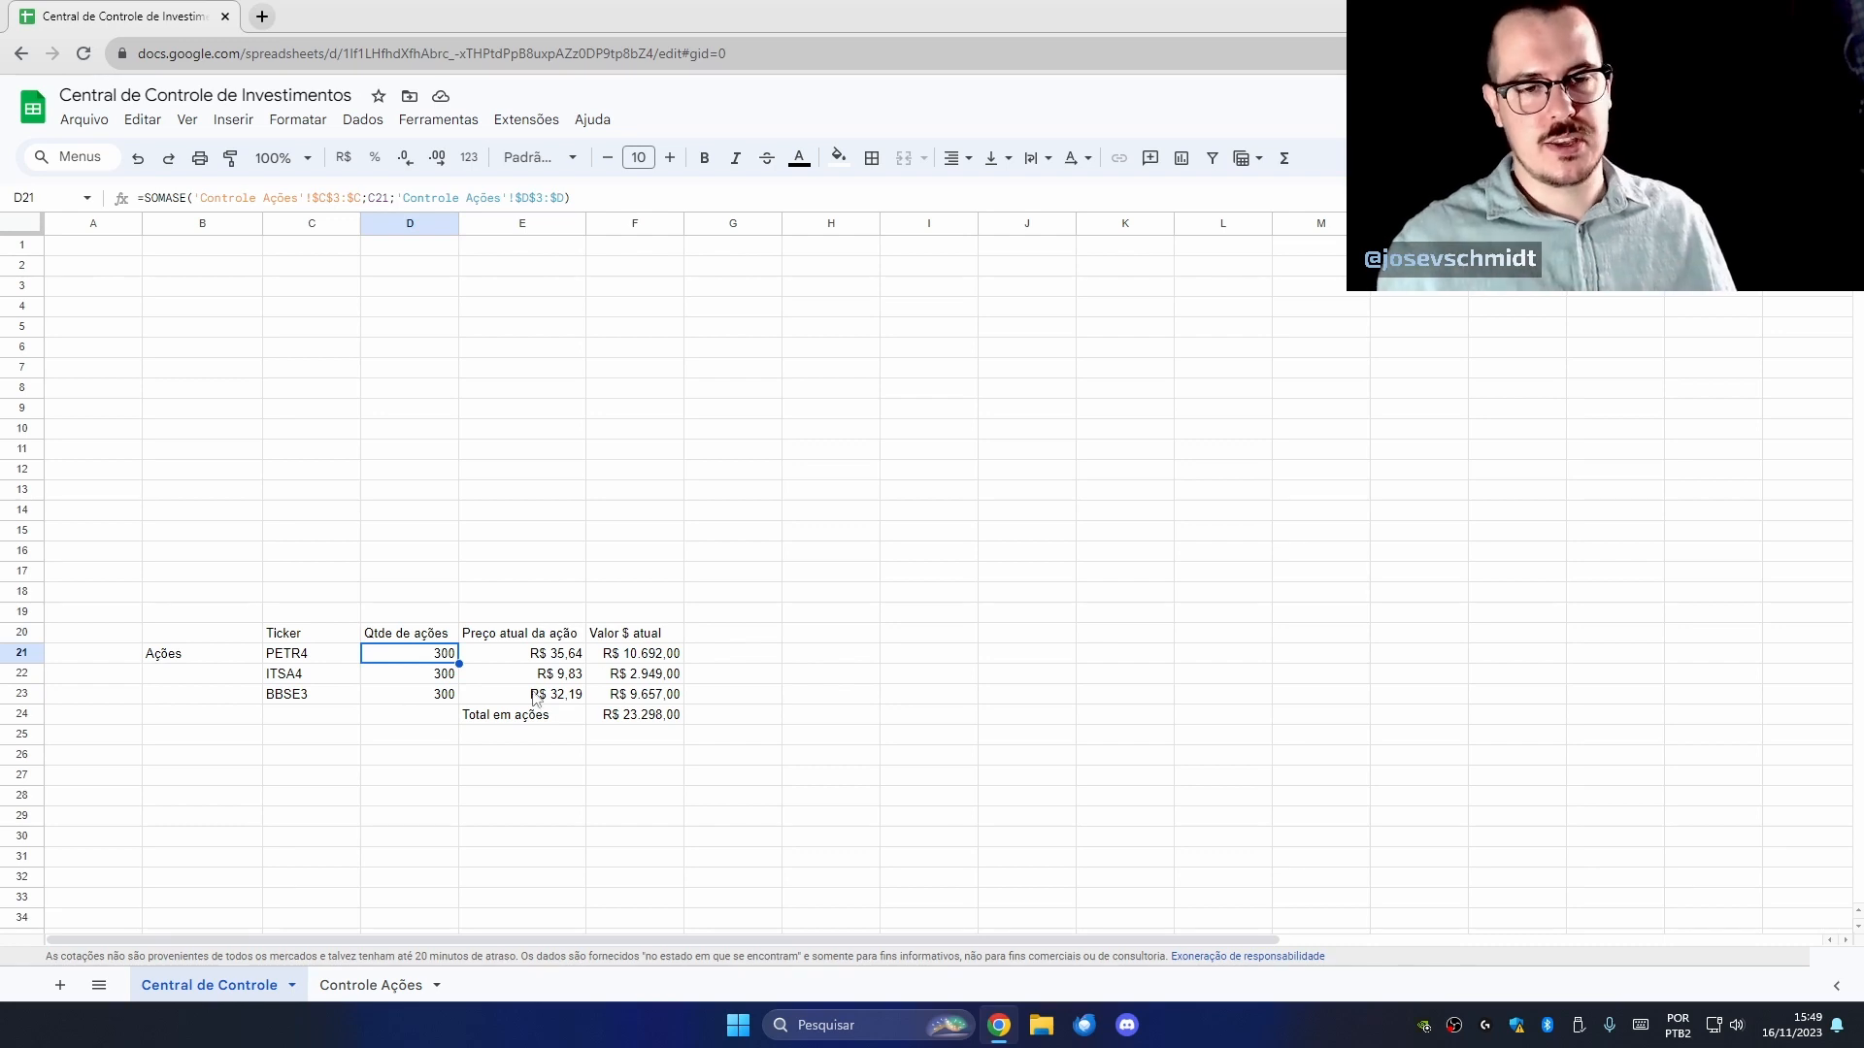
left_click(560, 660)
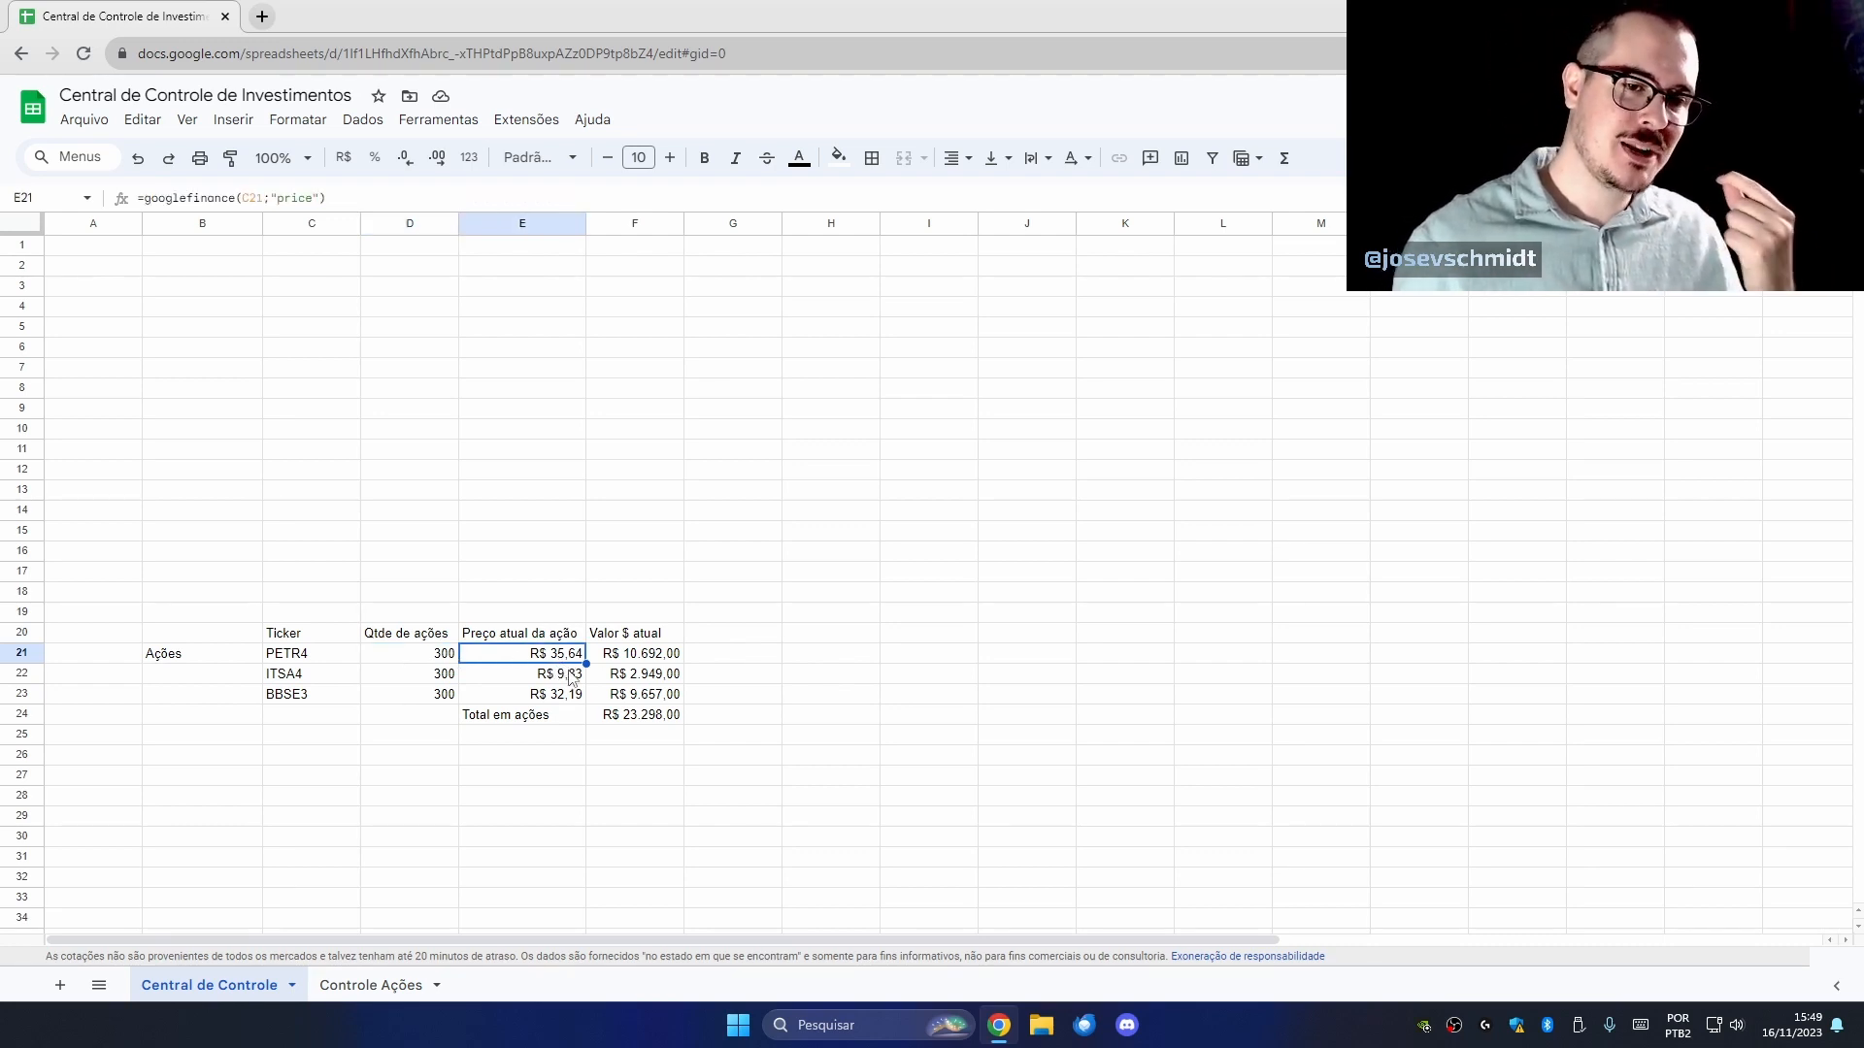
left_click_drag(631, 660, 636, 694)
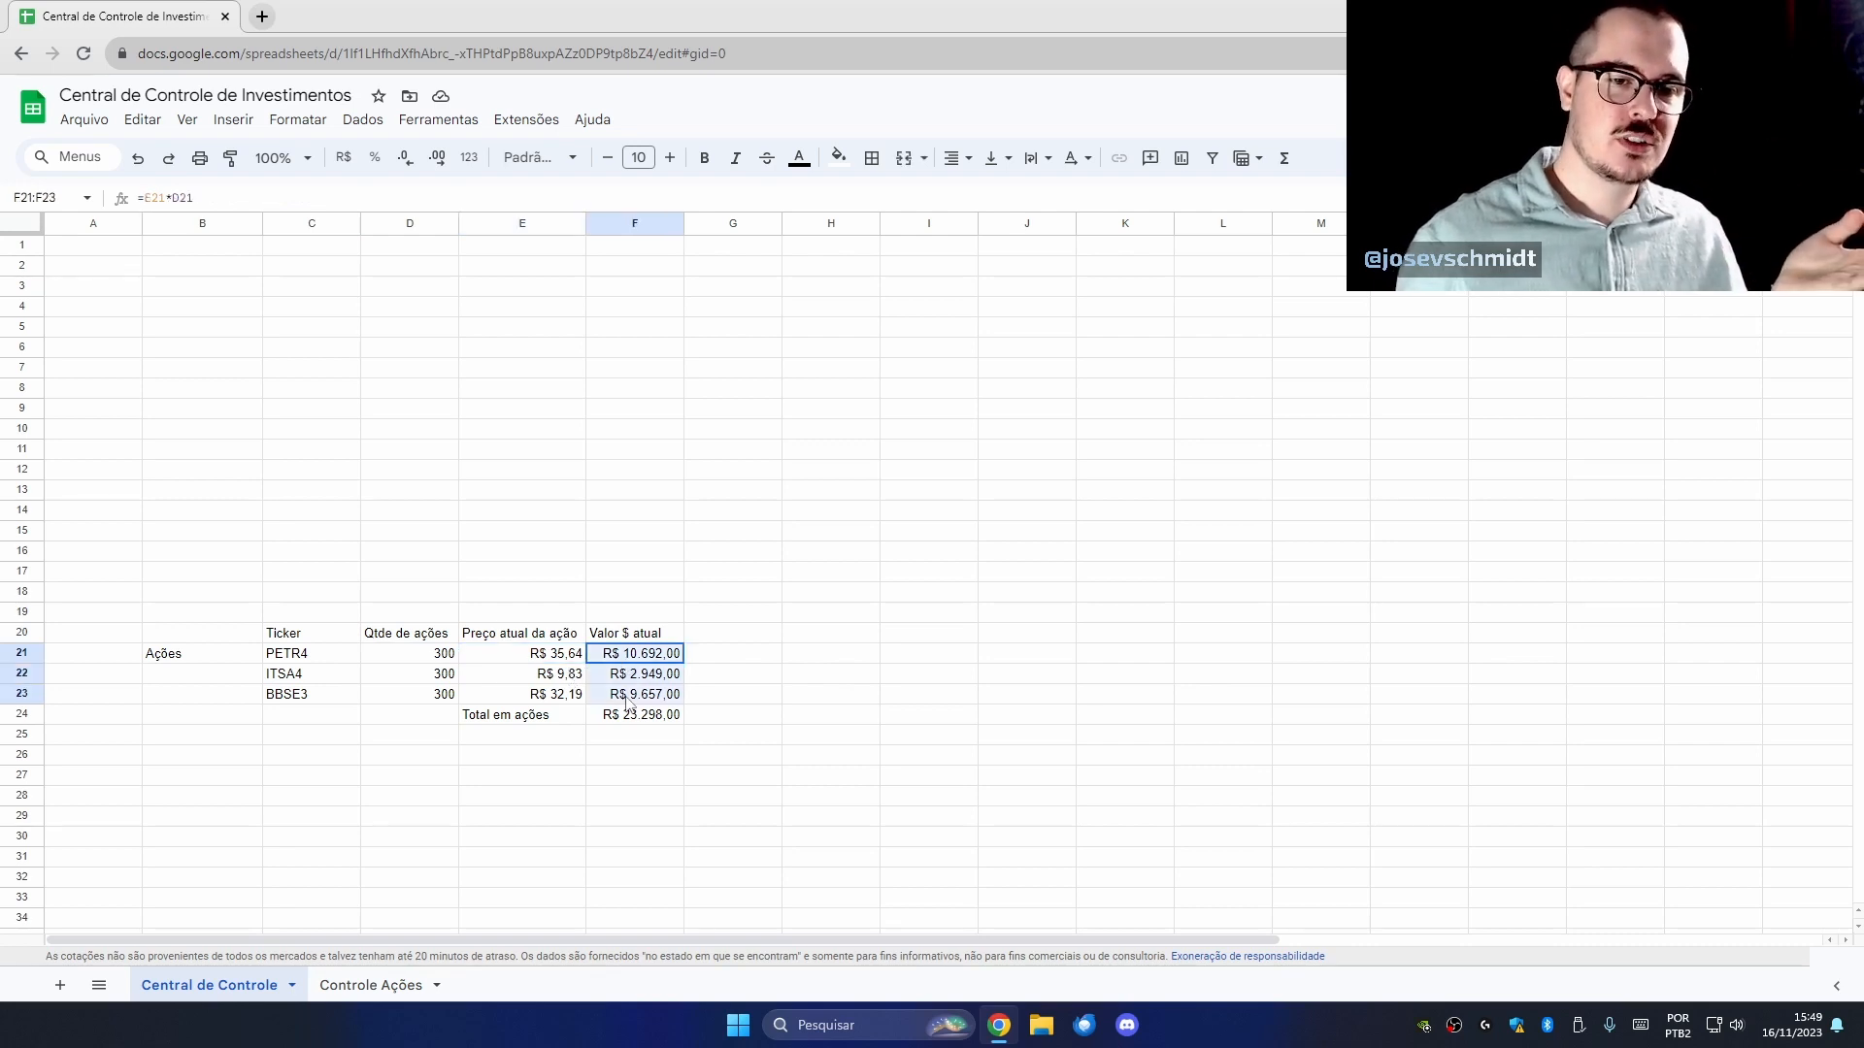
left_click(639, 718)
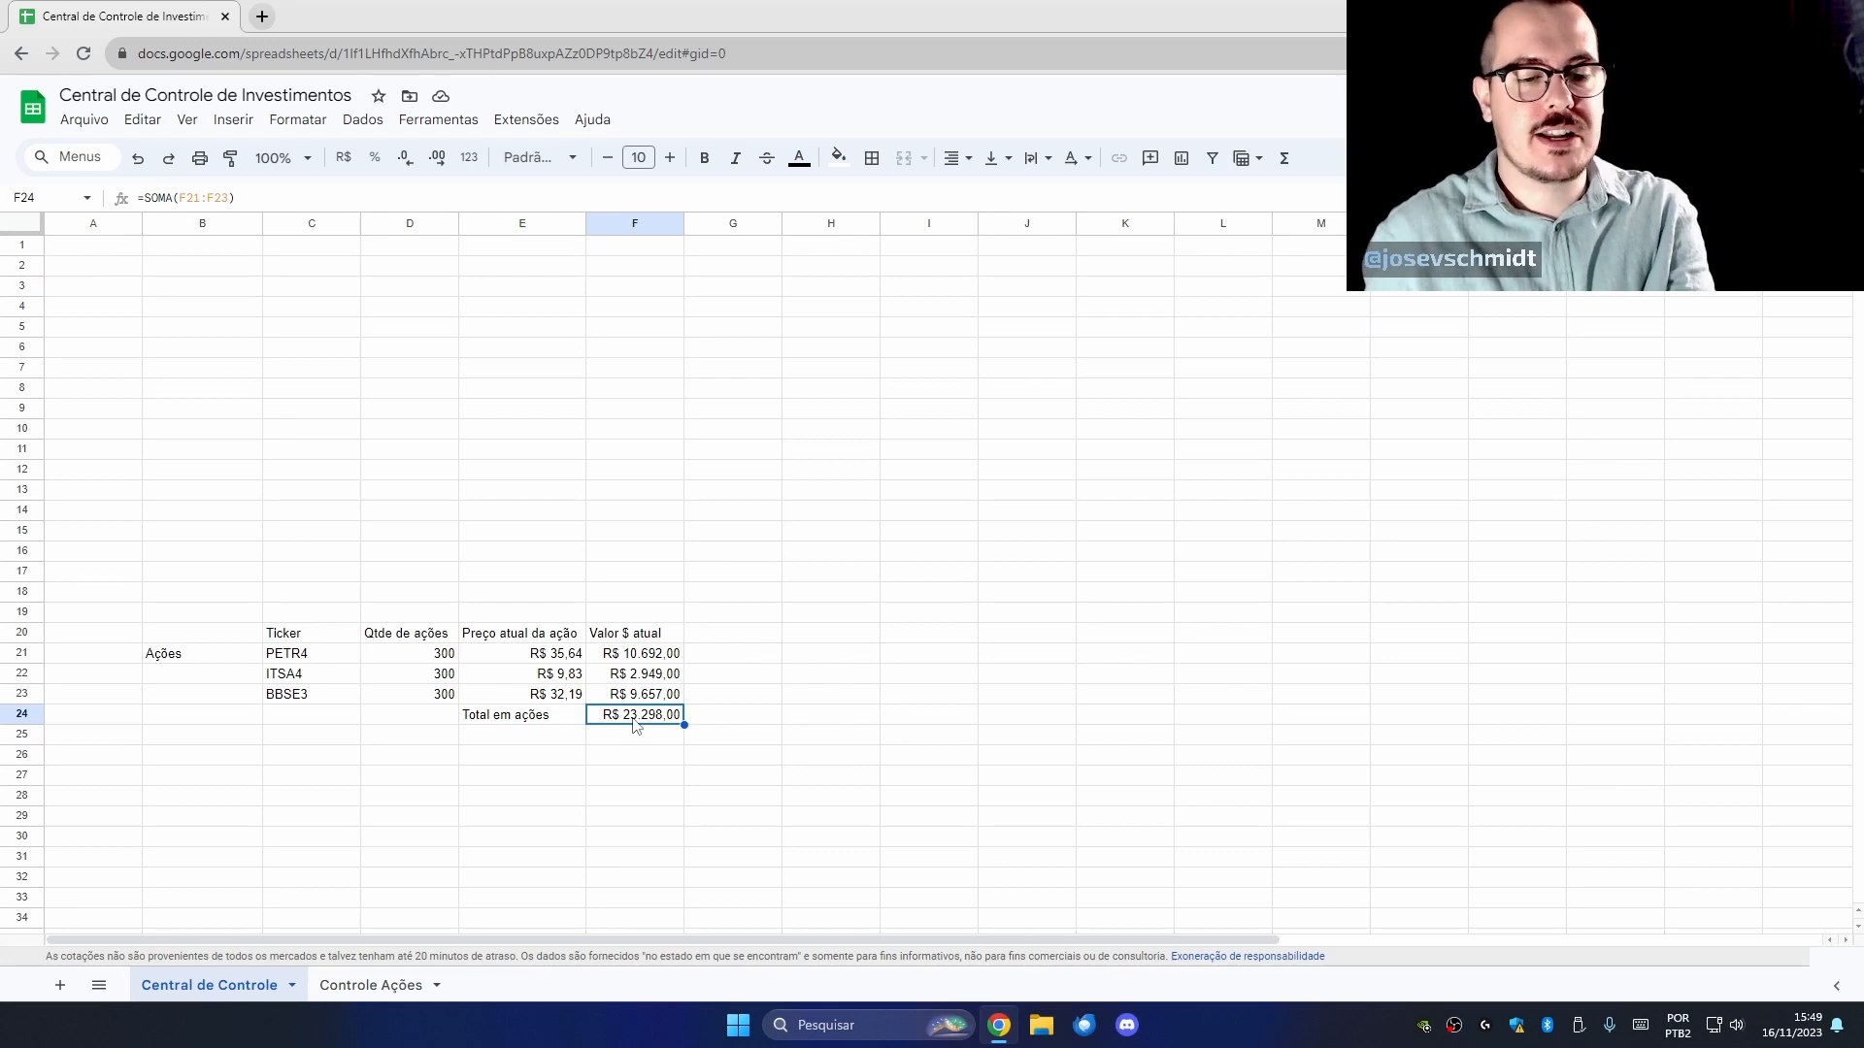
left_click(374, 985)
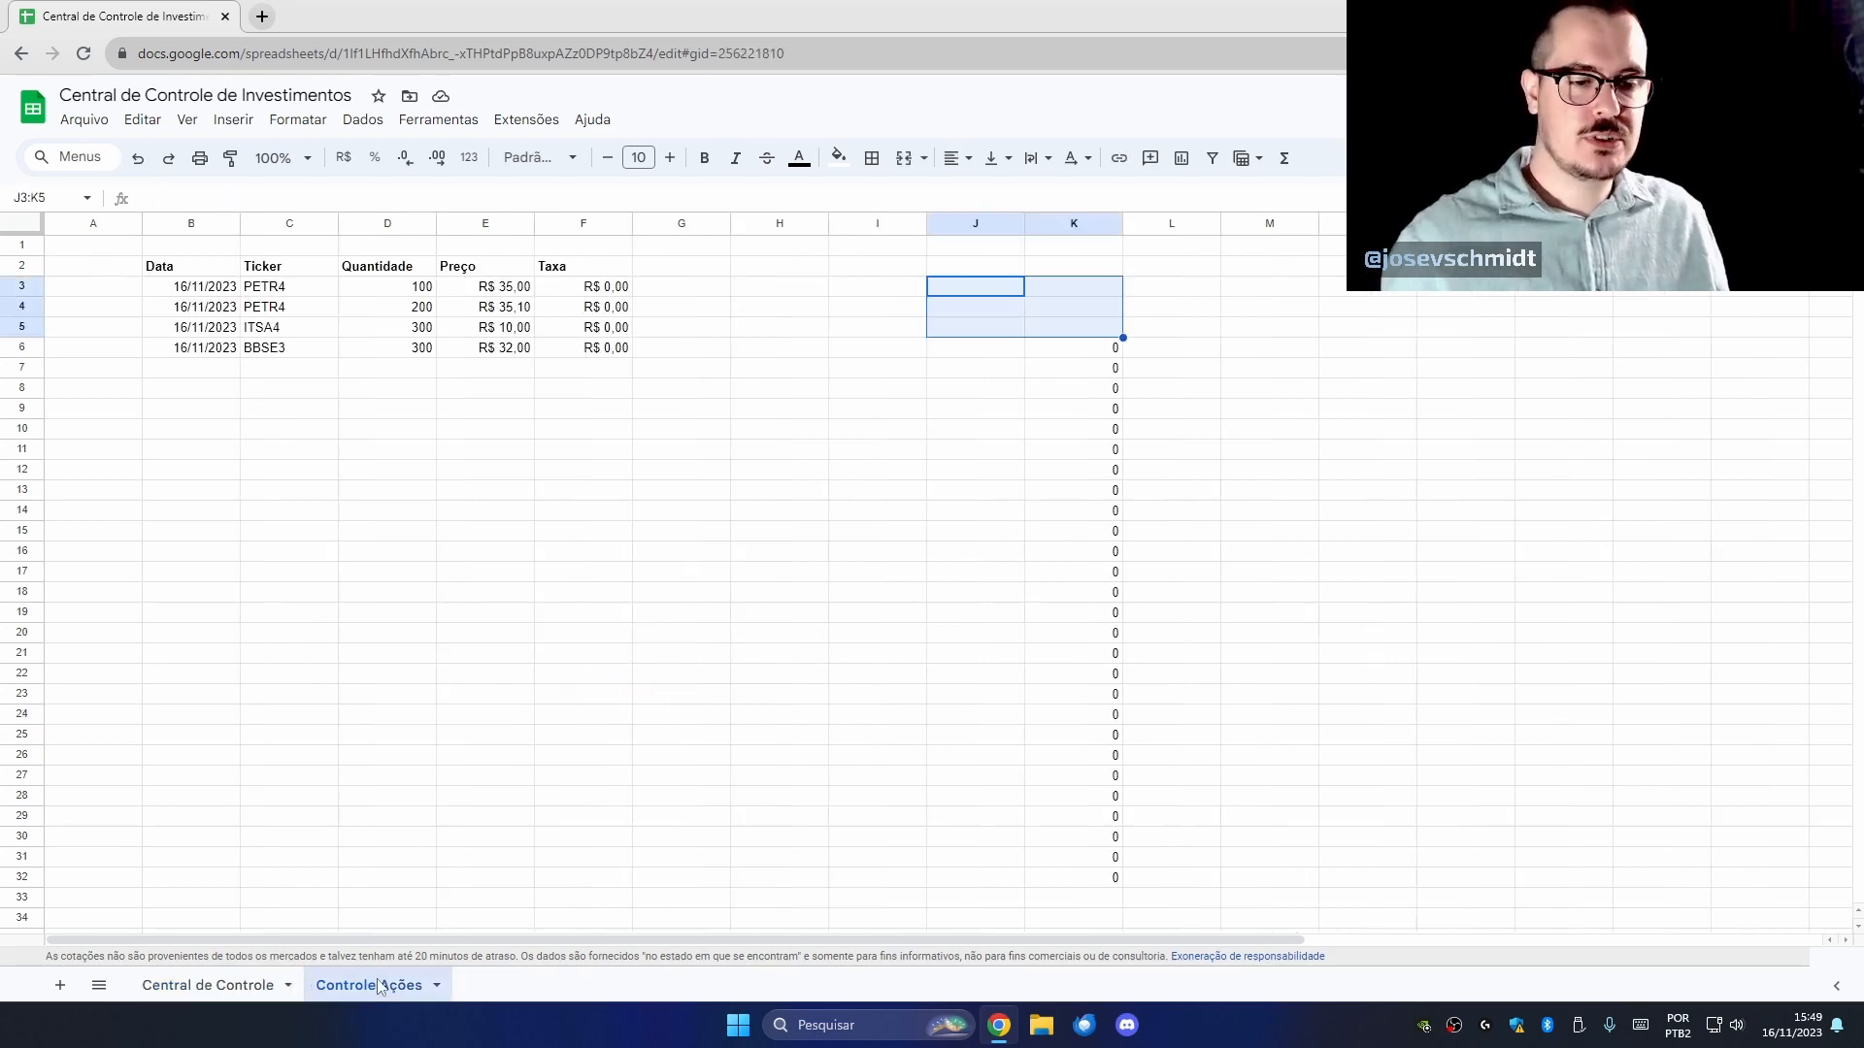
left_click(208, 985)
On Controle Ações, copy the 16/11/2023 date from B6 into B7.
left_click(312, 699)
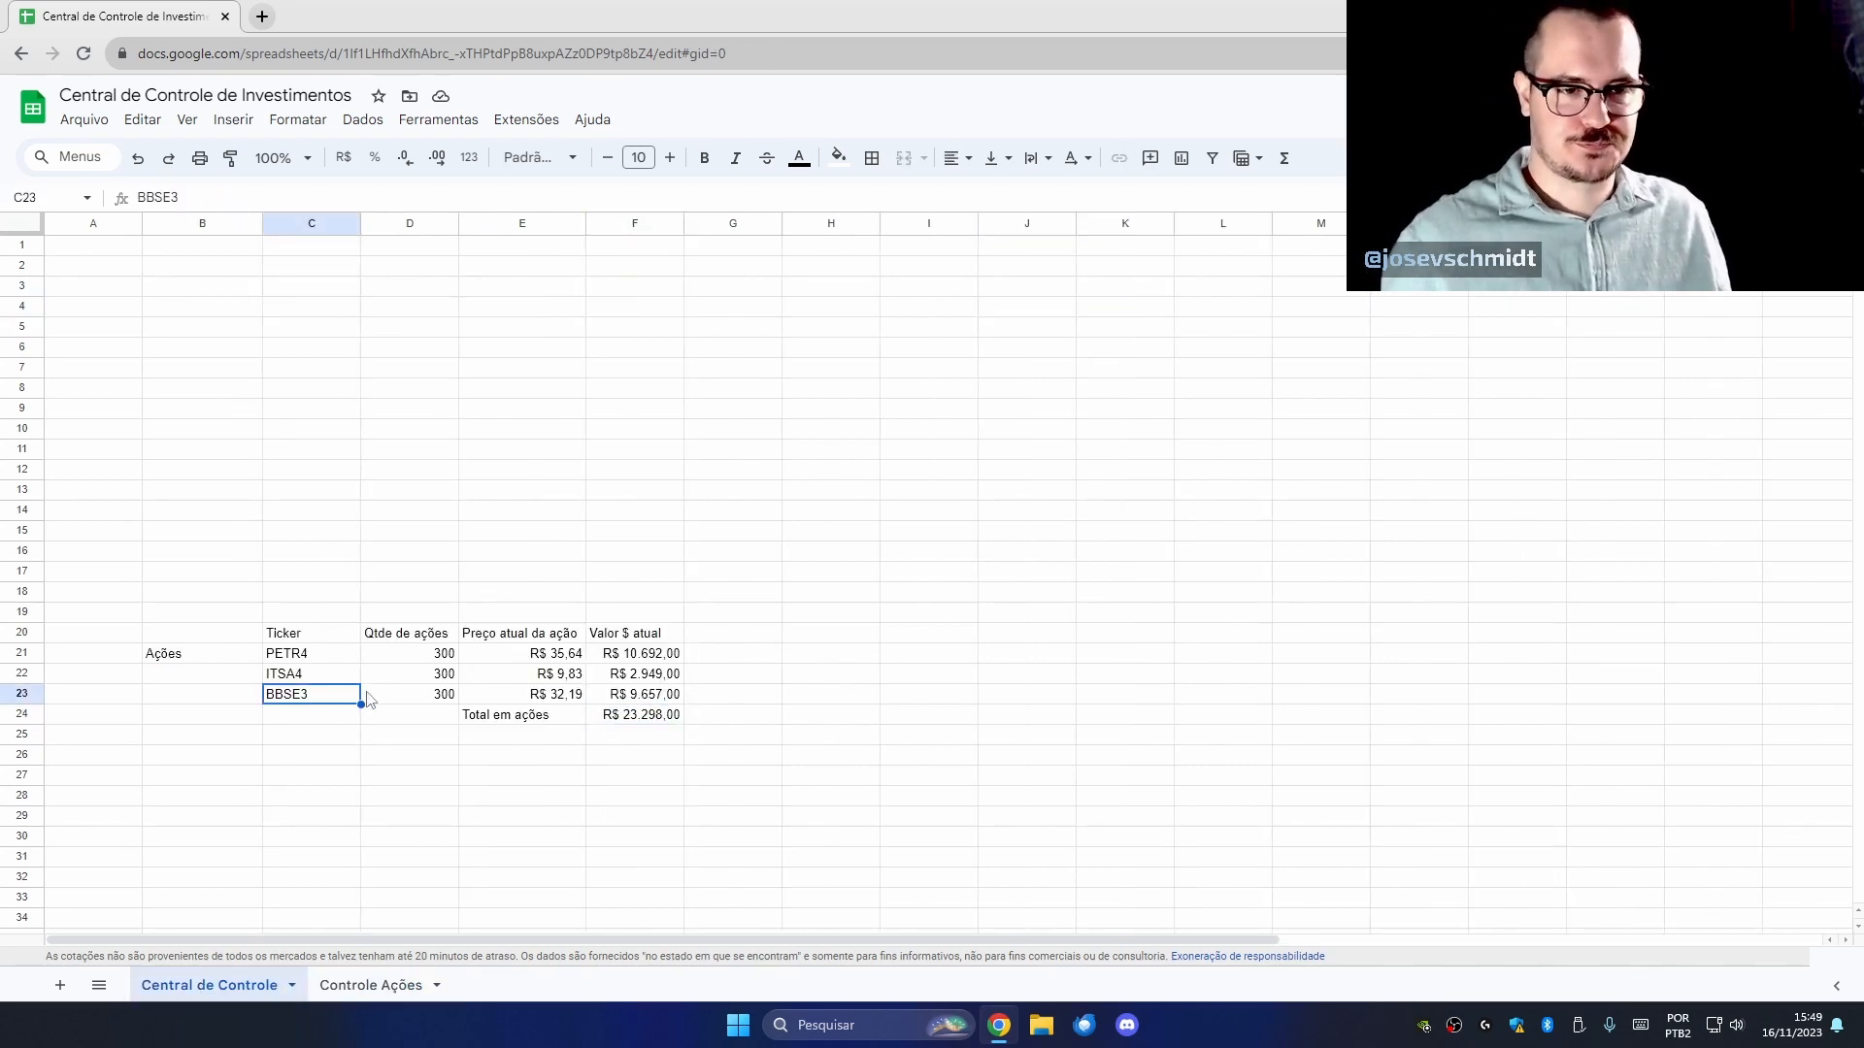
left_click(334, 654)
left_click(384, 975)
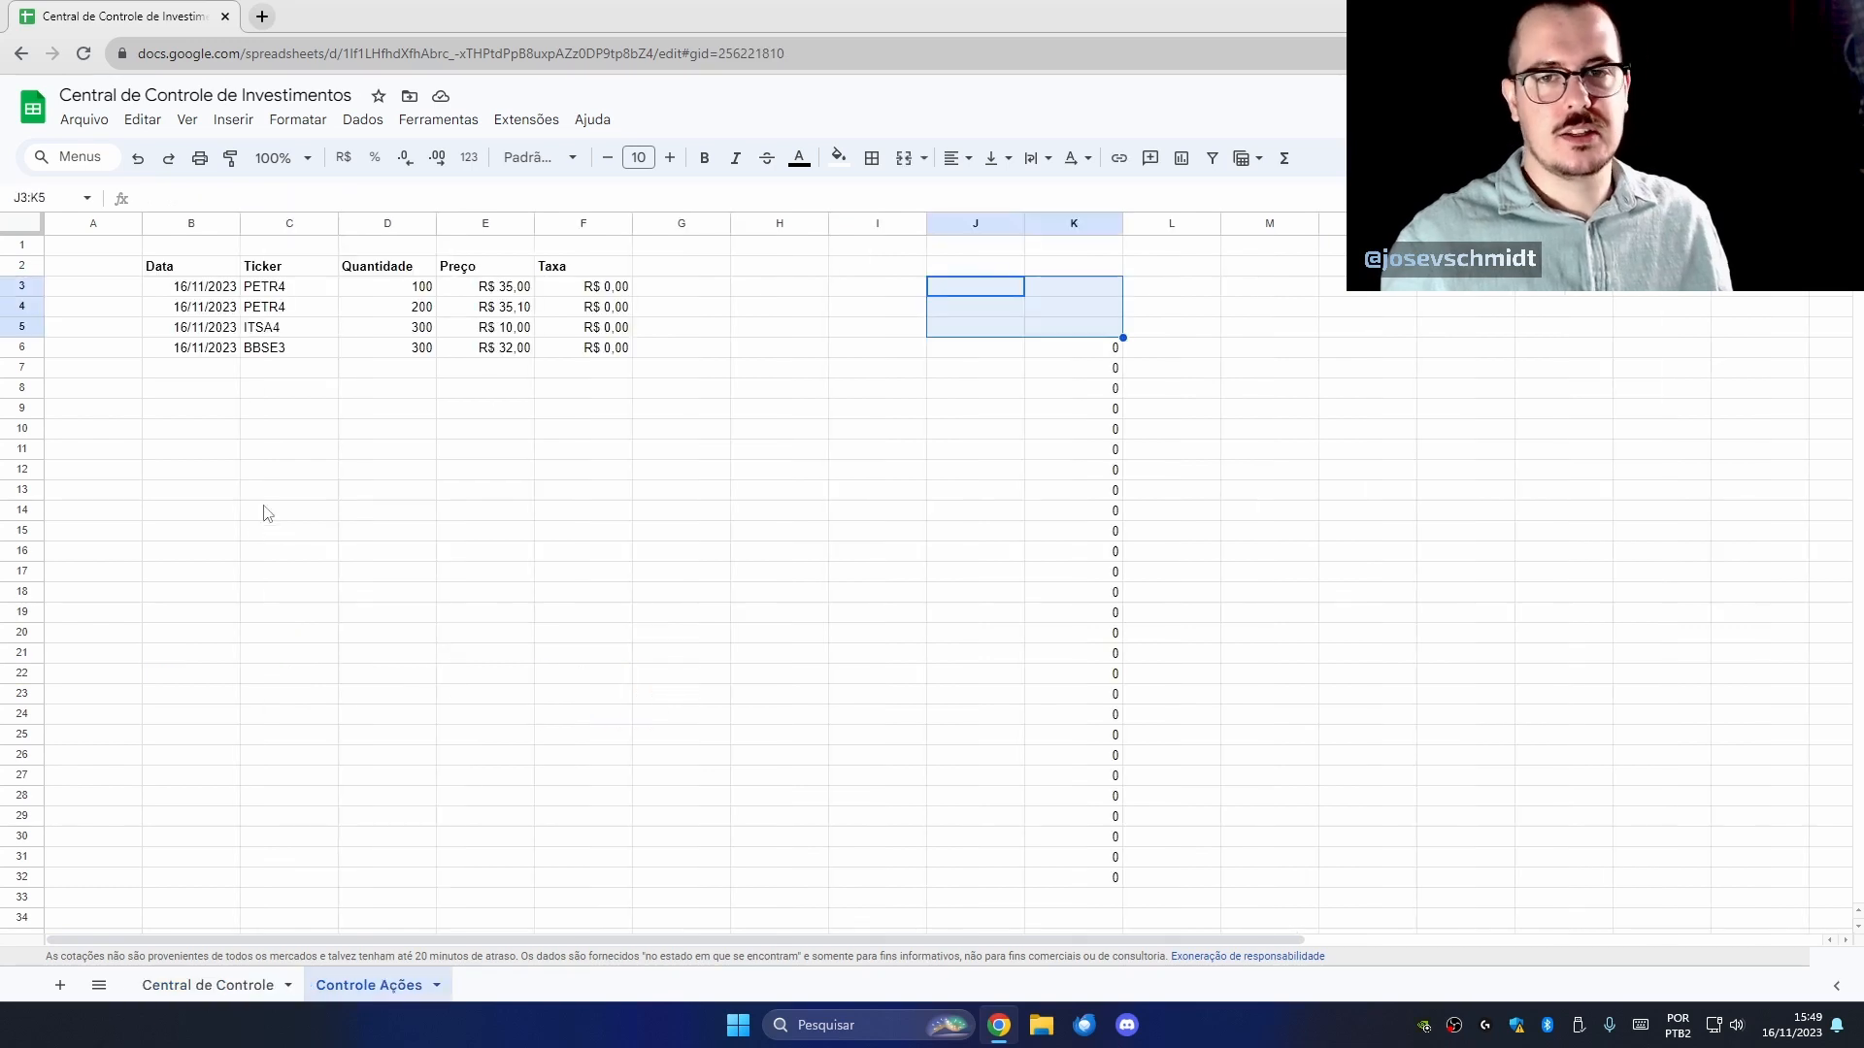
left_click(219, 377)
left_click(221, 352)
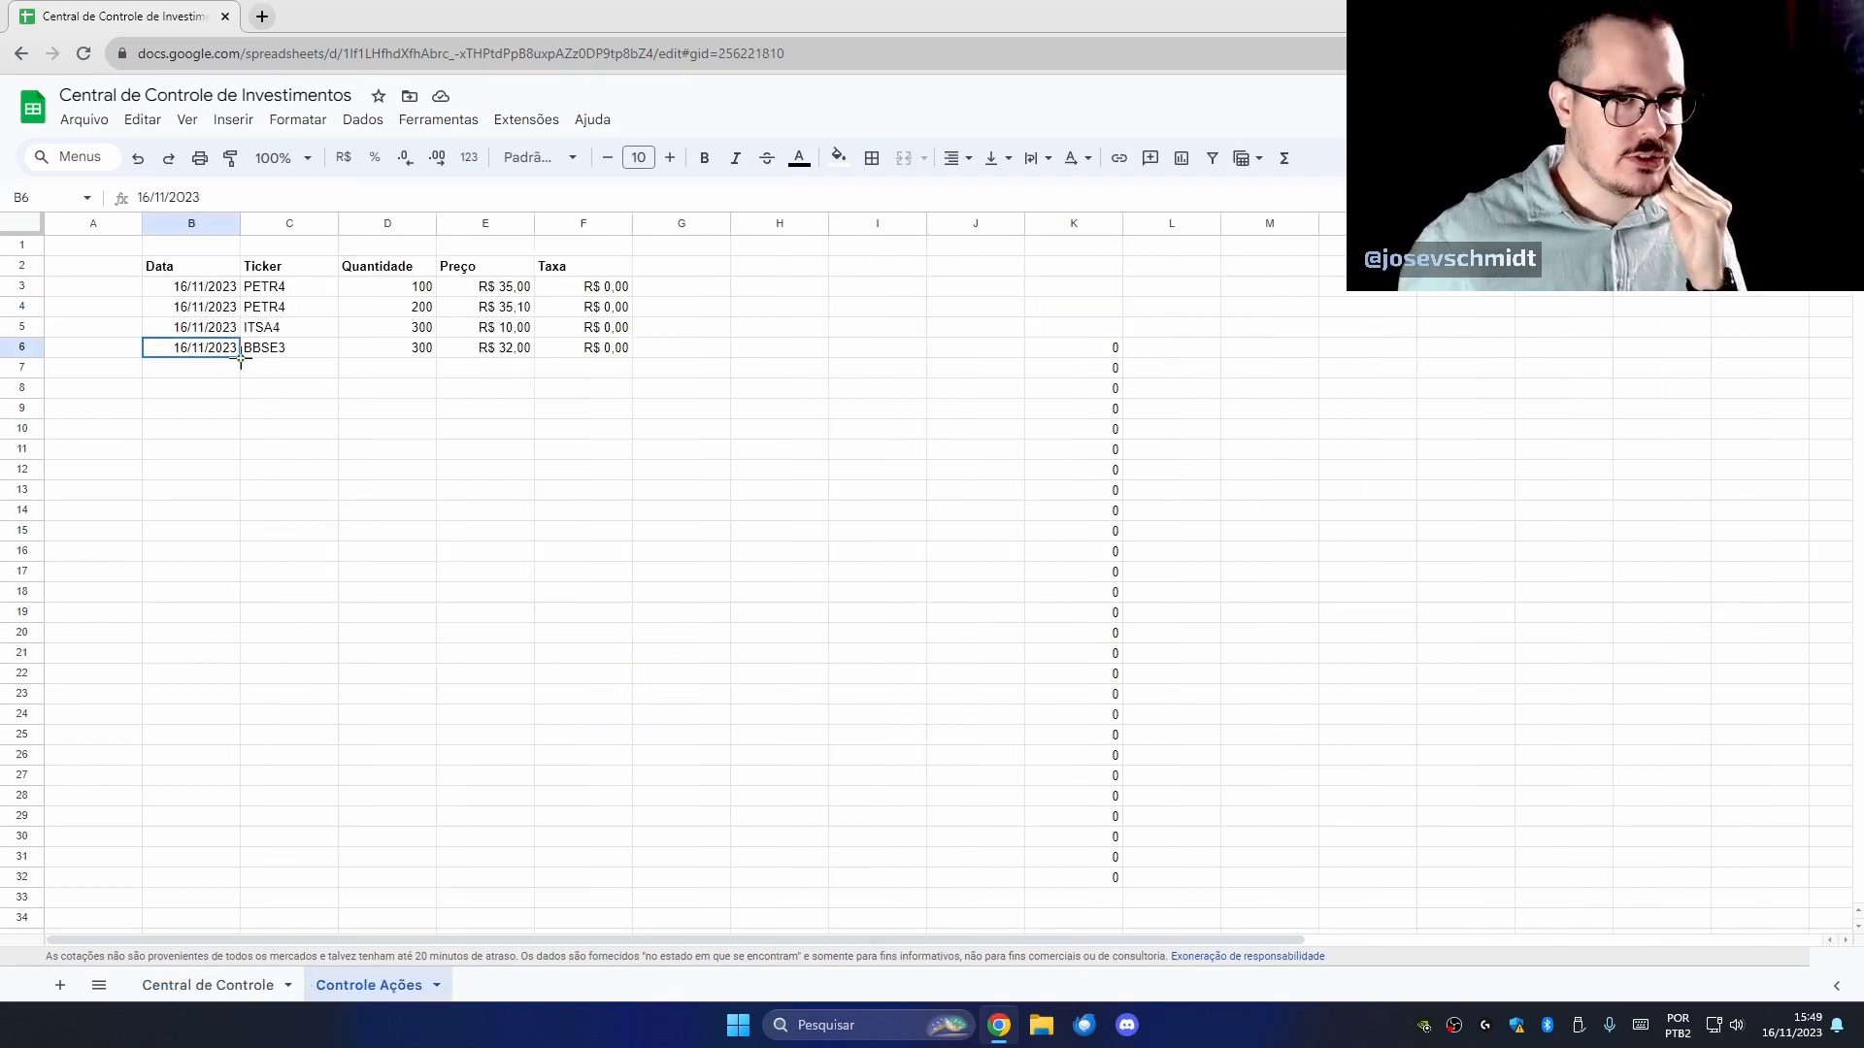
key("ctrl+c")
left_click(220, 373)
key("ctrl+v")
Fill the new row with ticker VALE3, 250 shares, price R$ 74 and fee 0.
left_click(278, 373)
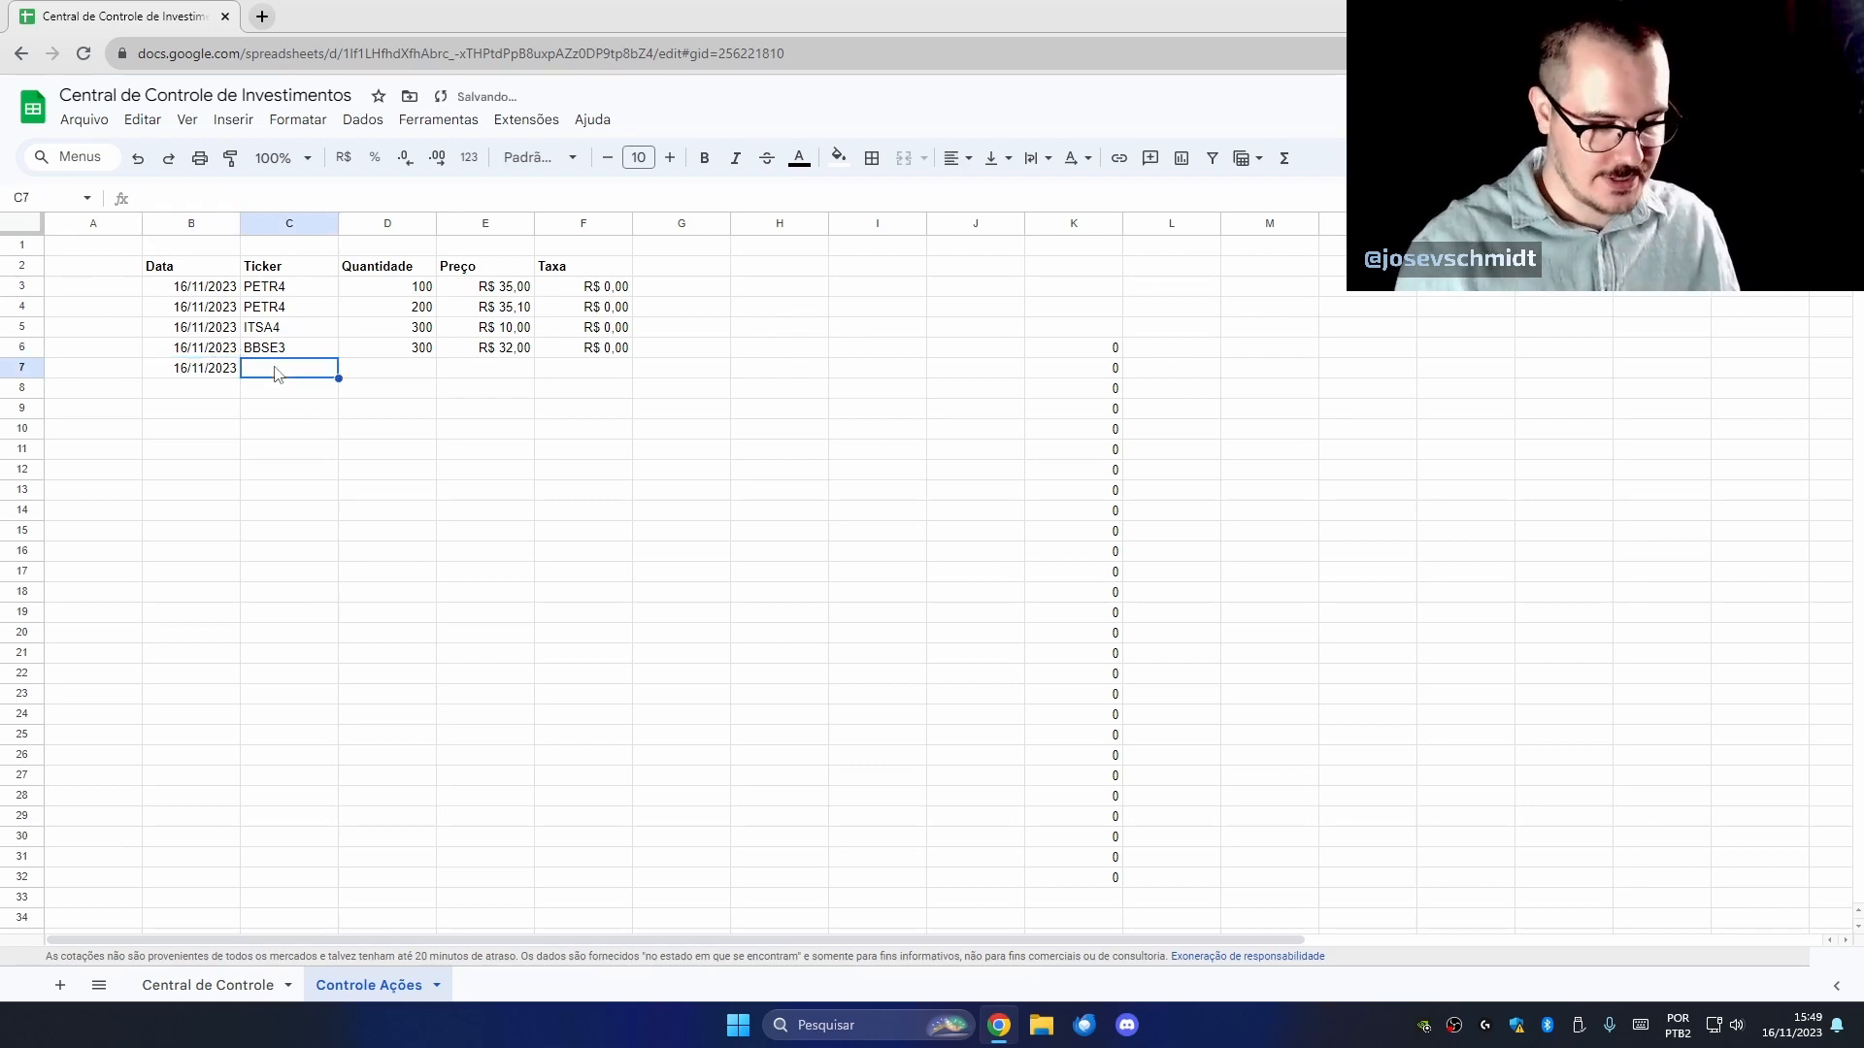
type("VALE3")
key("Tab")
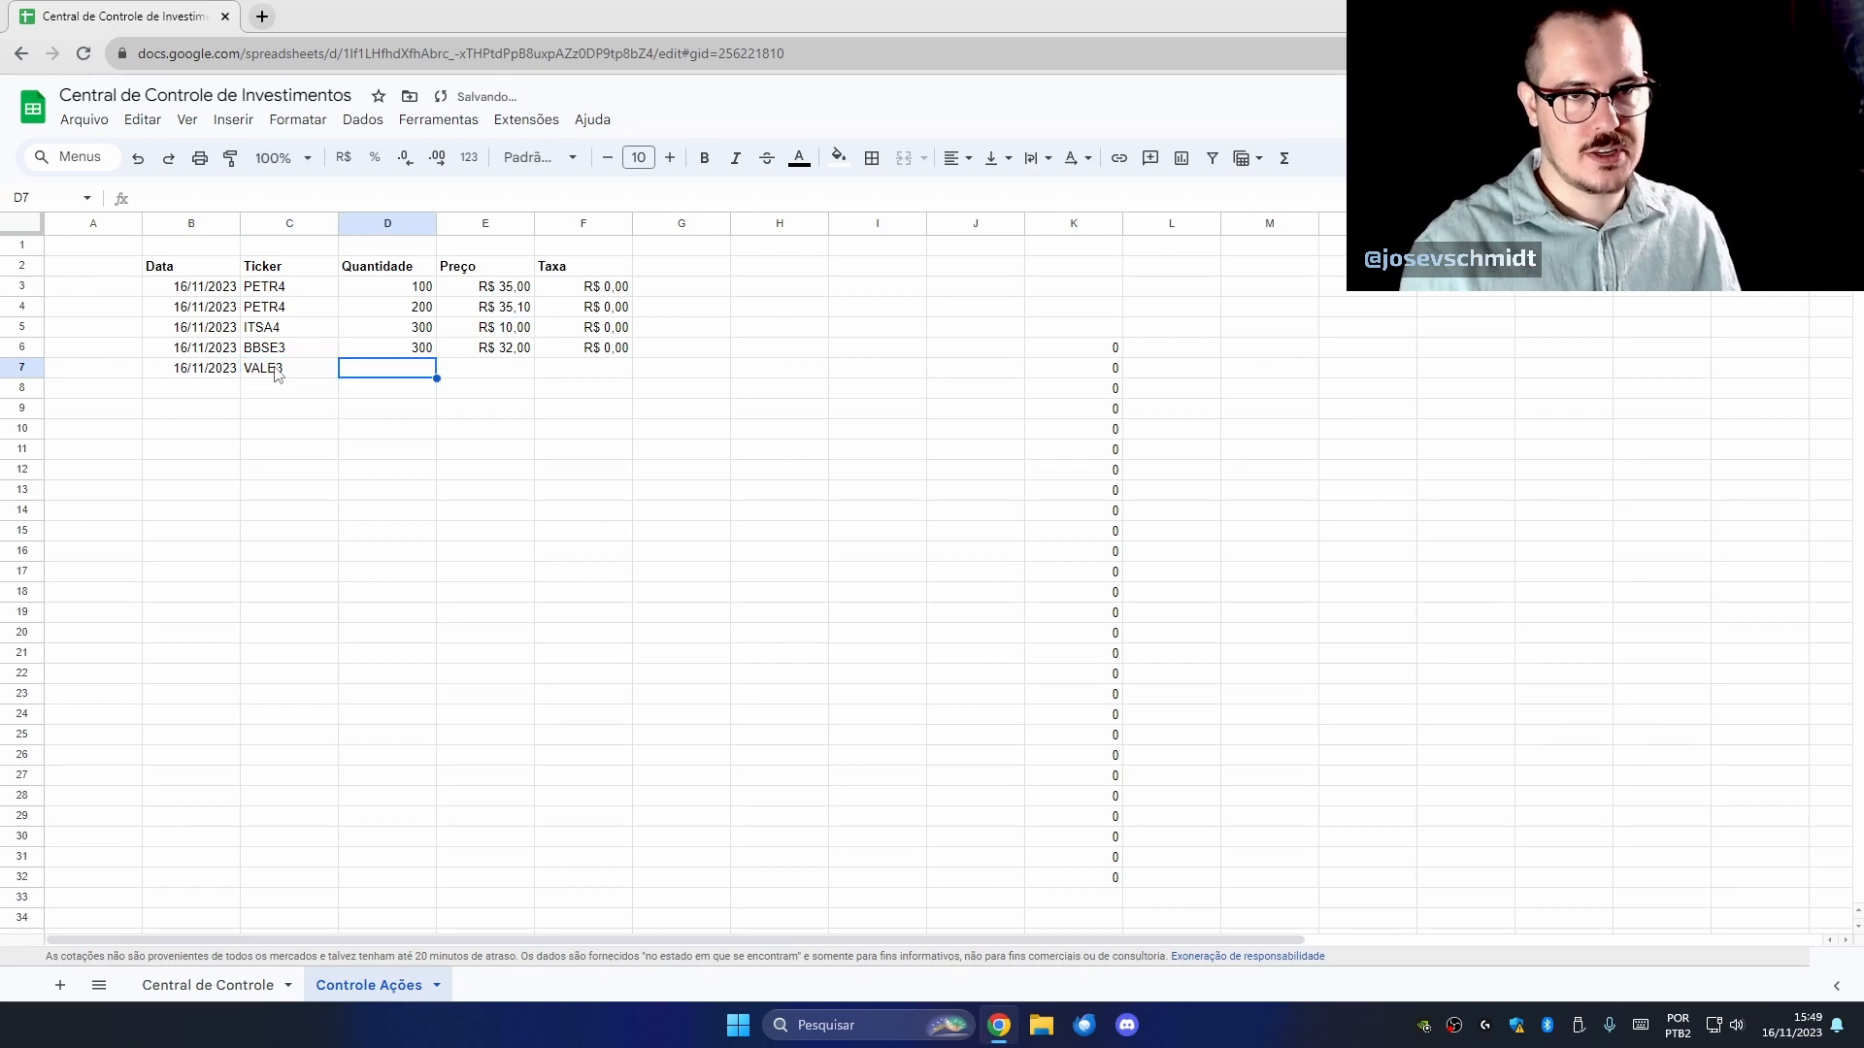
type("250")
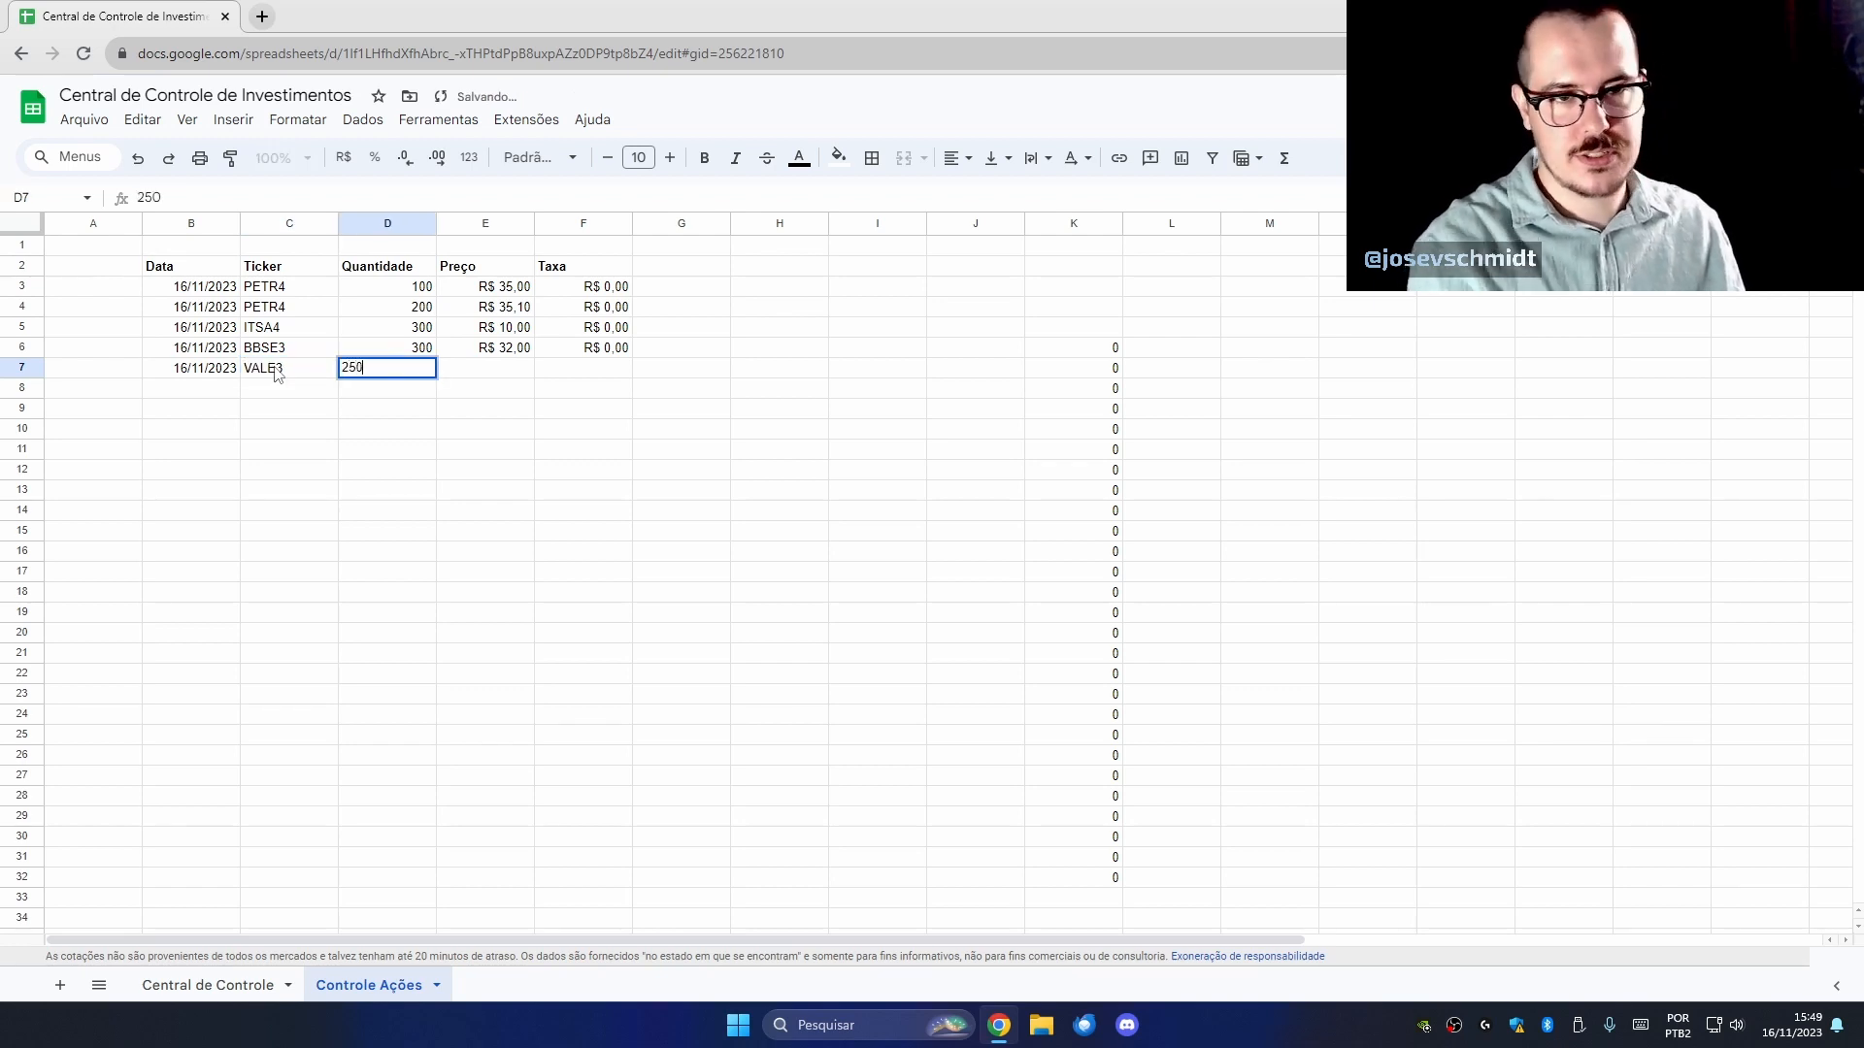
key("Tab")
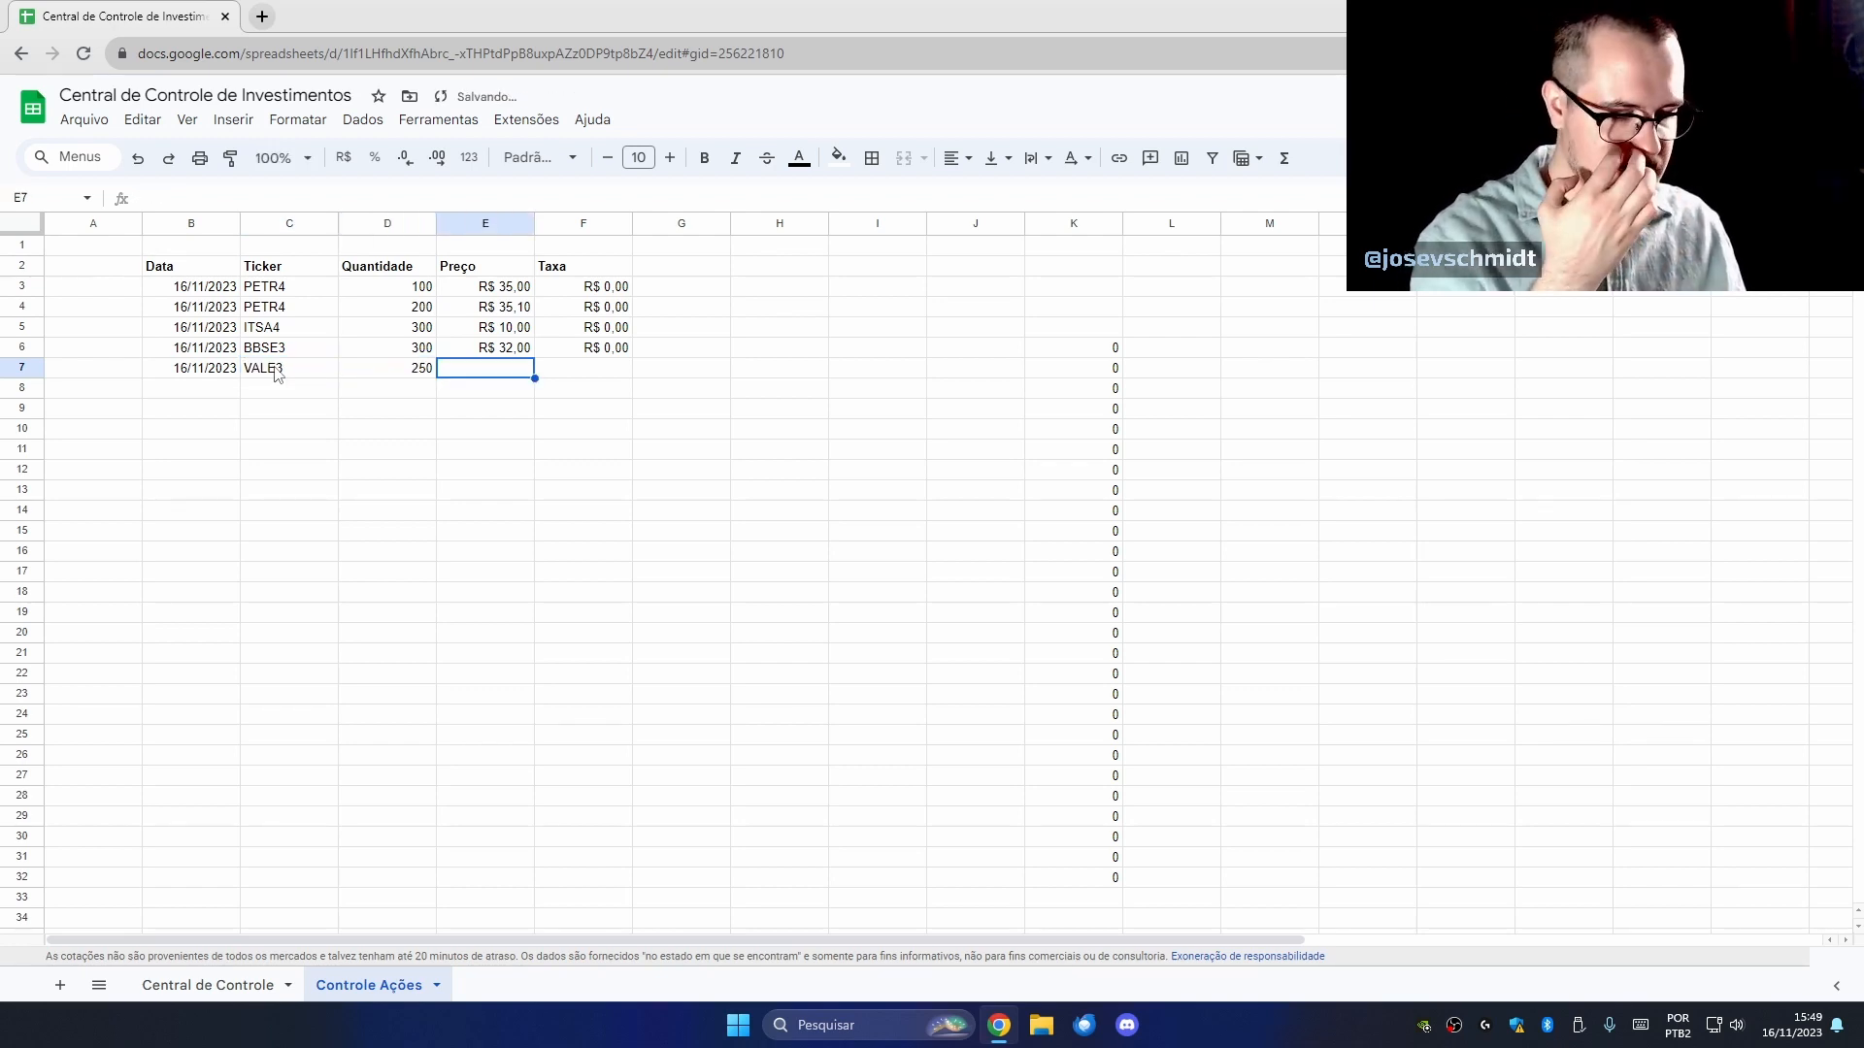
type("R$ ")
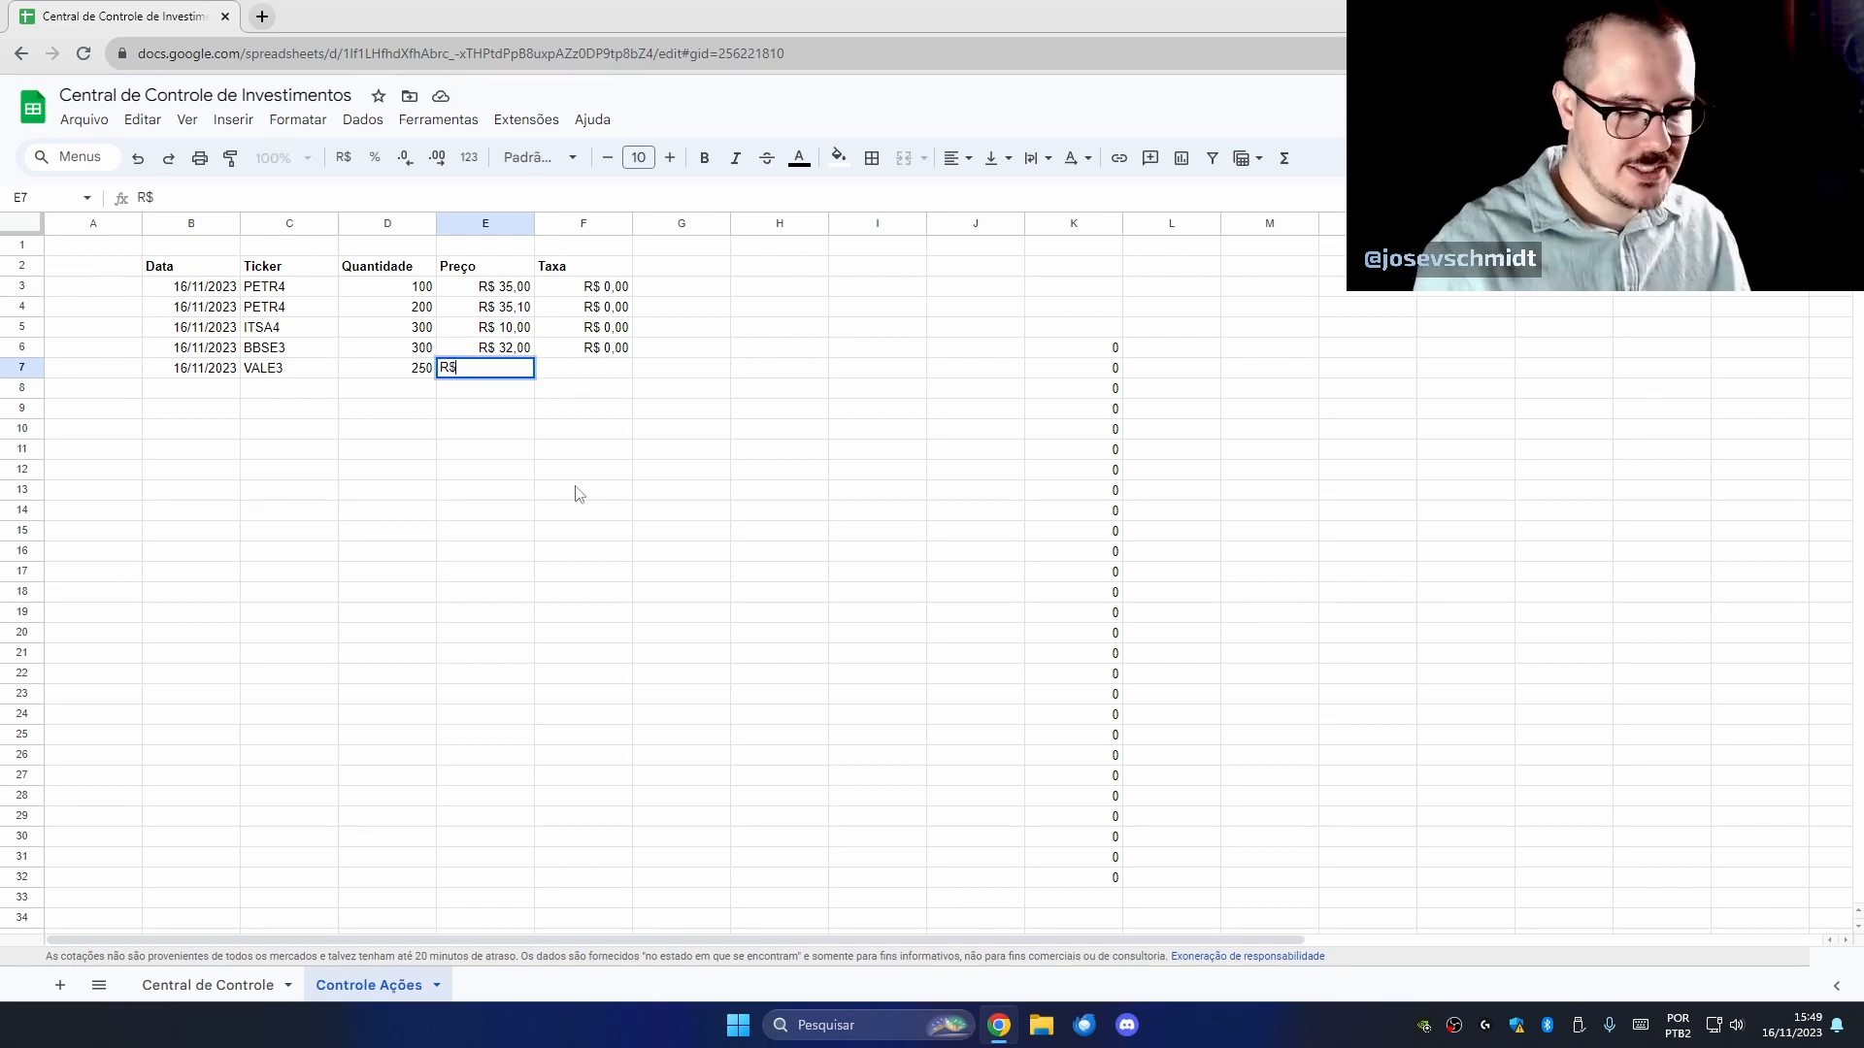
type("74")
key("Tab")
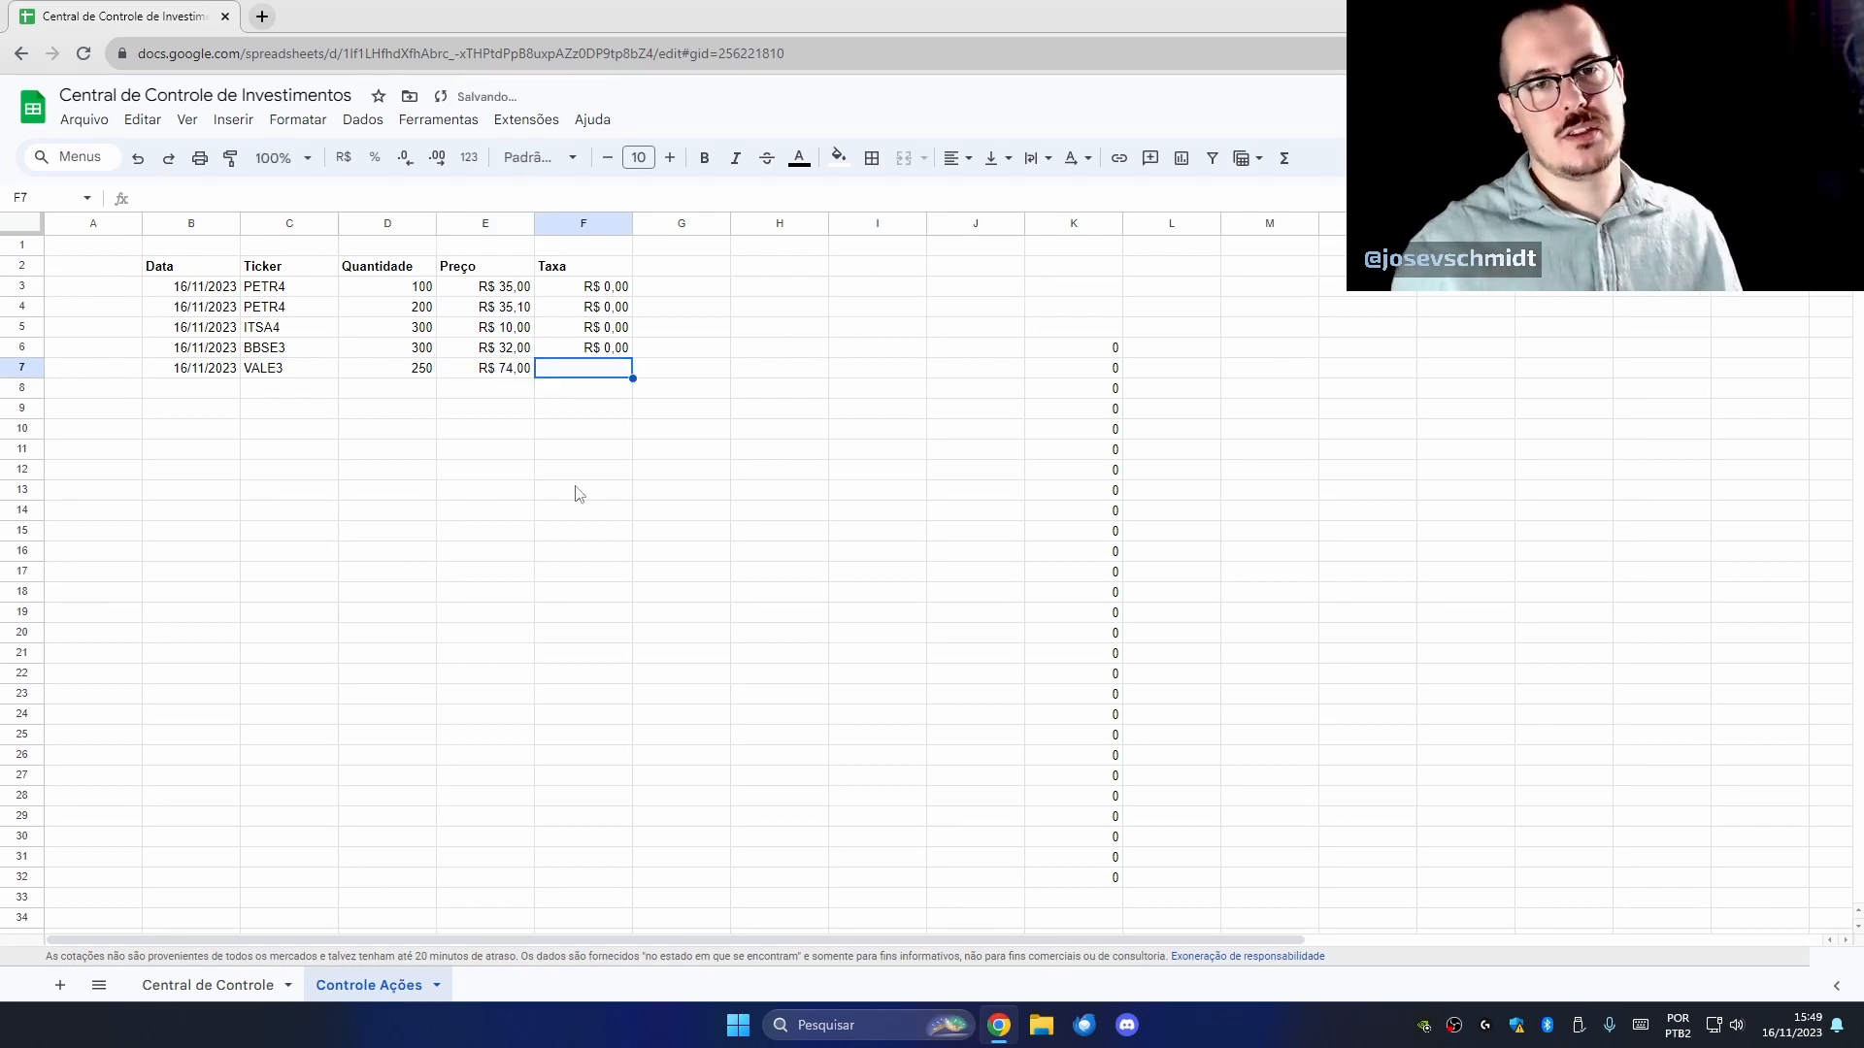
type("0")
key("Return")
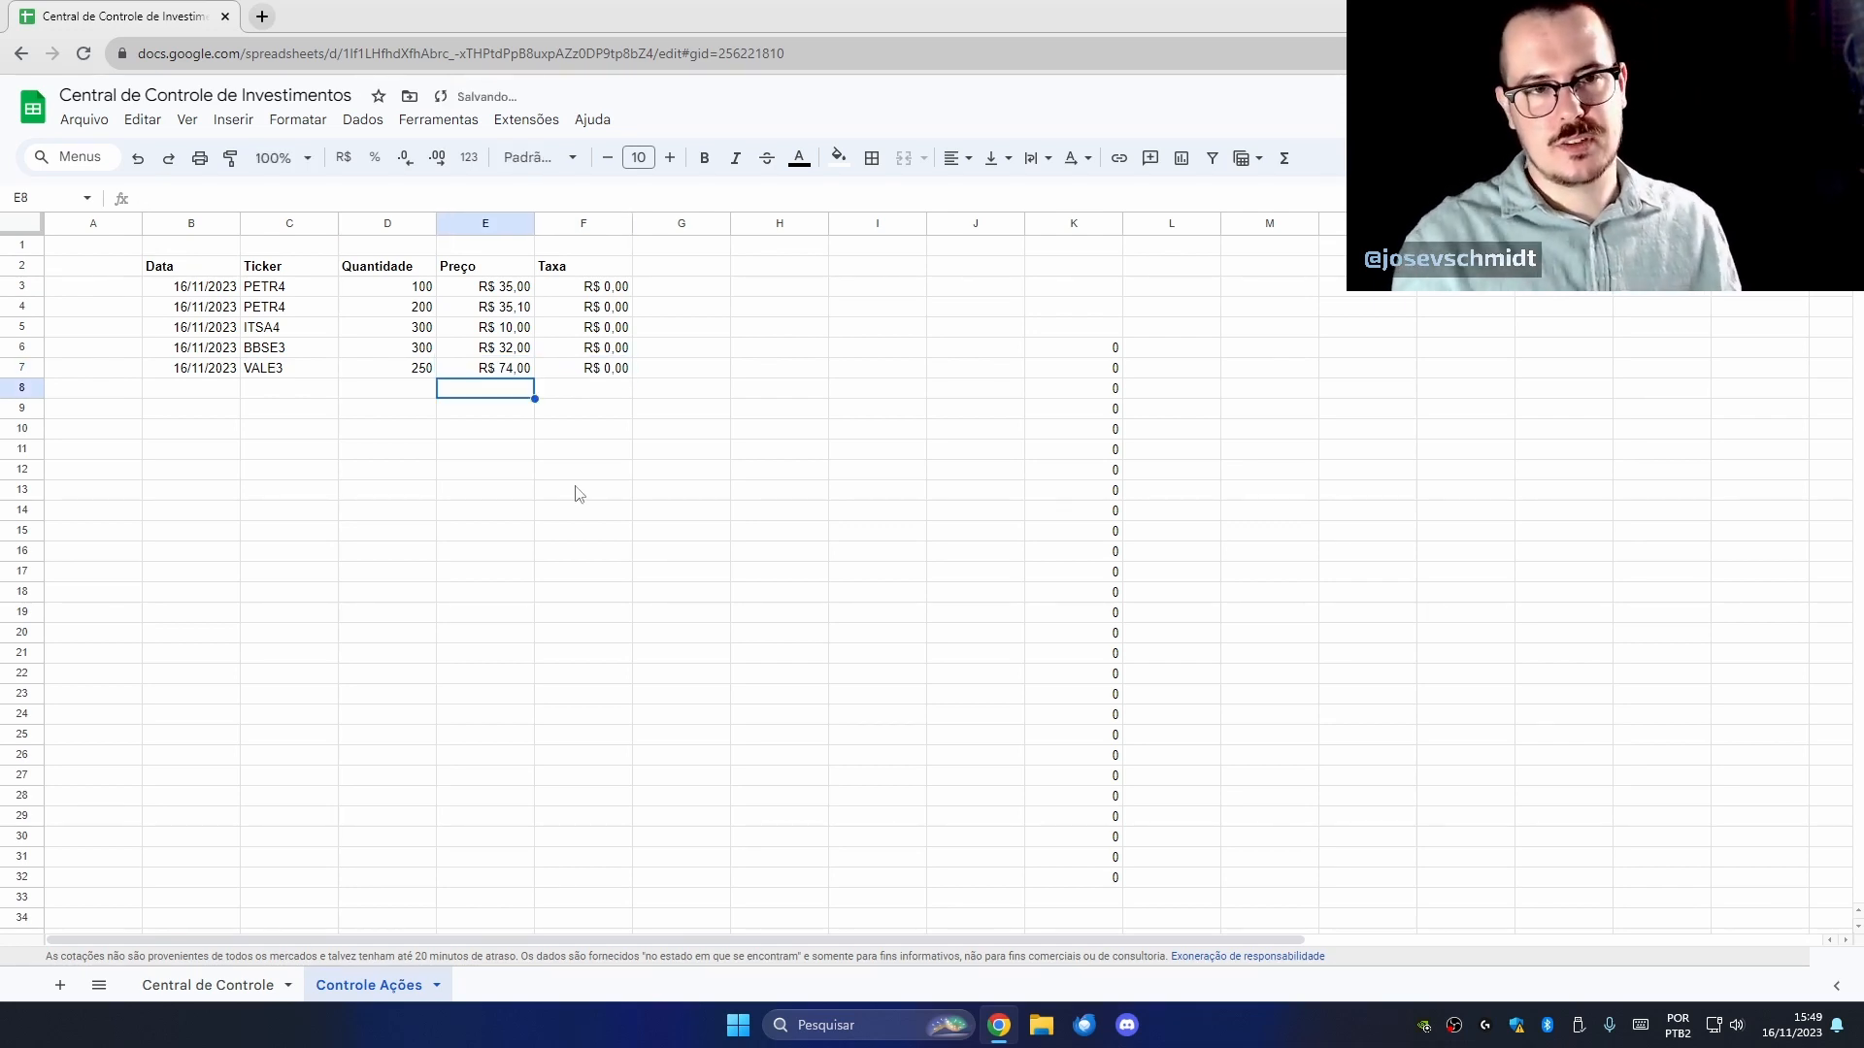
left_click(583, 394)
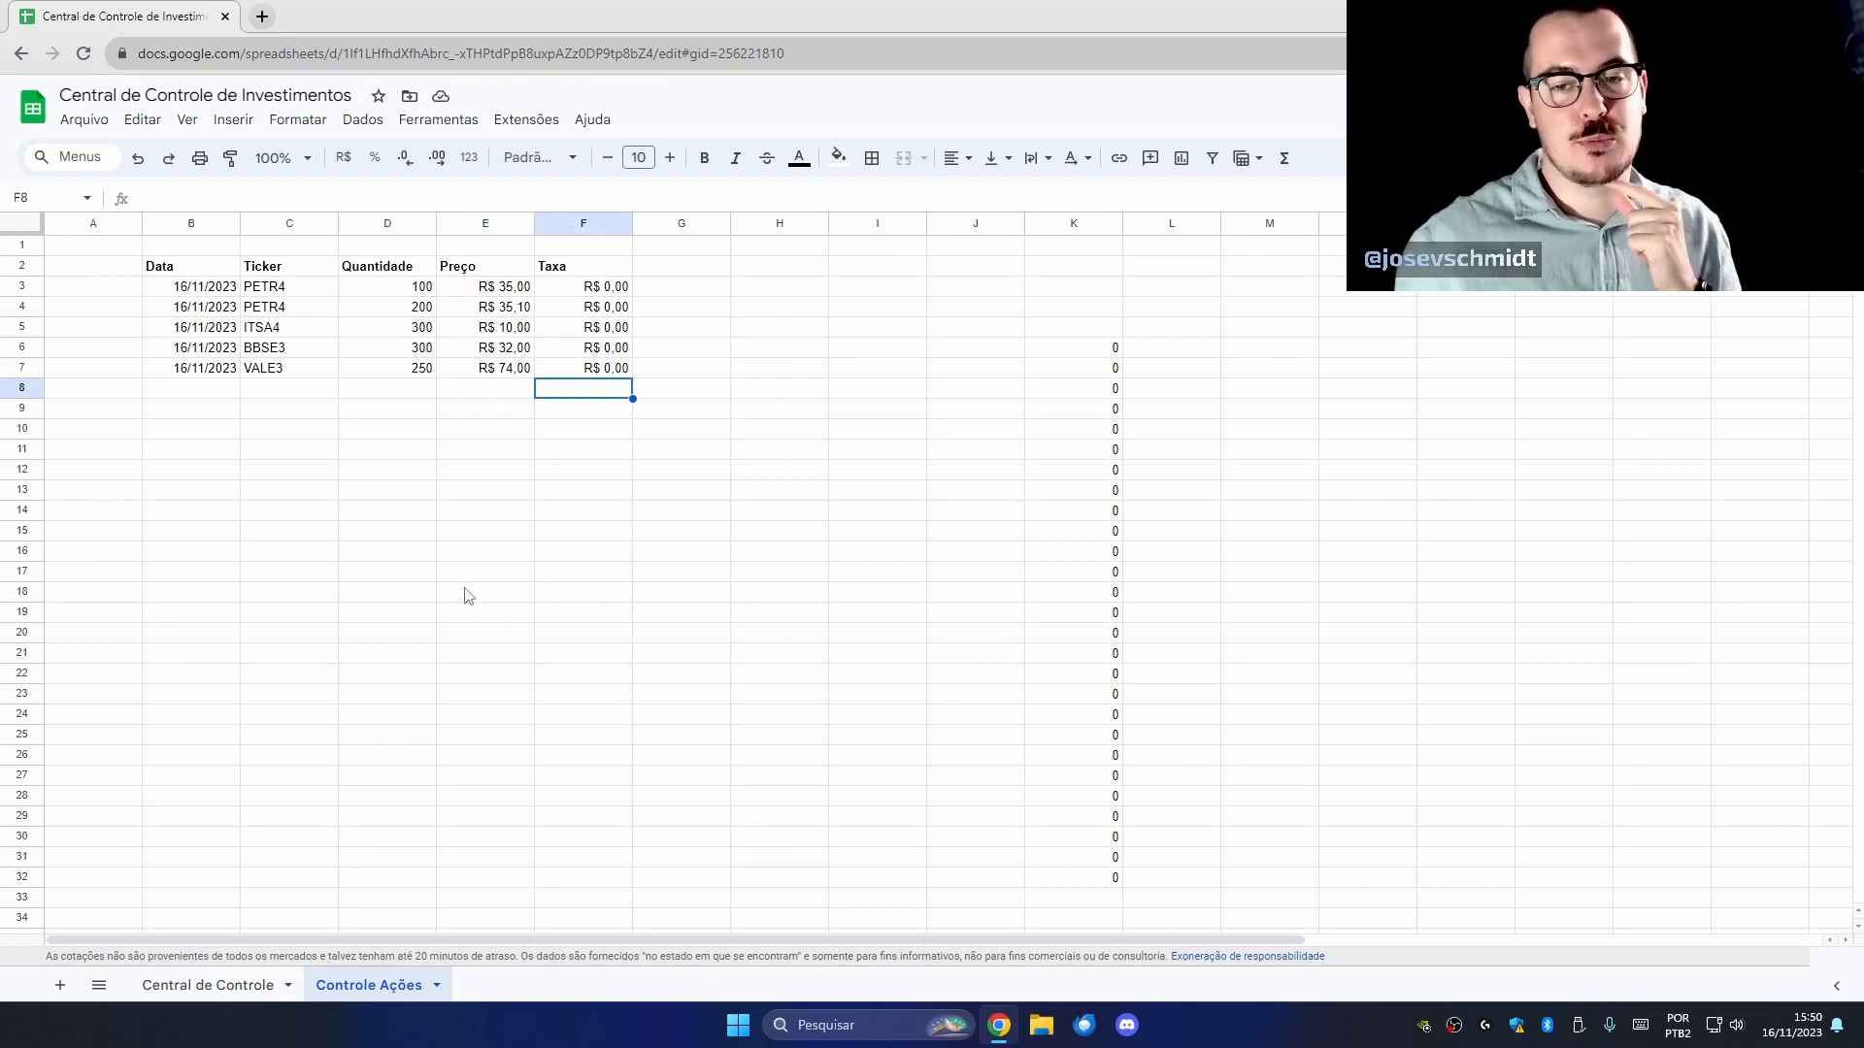
On Central de Controle, confirm VALE3 now appears in the UNIQUE ticker list.
left_click(212, 998)
left_click(325, 717)
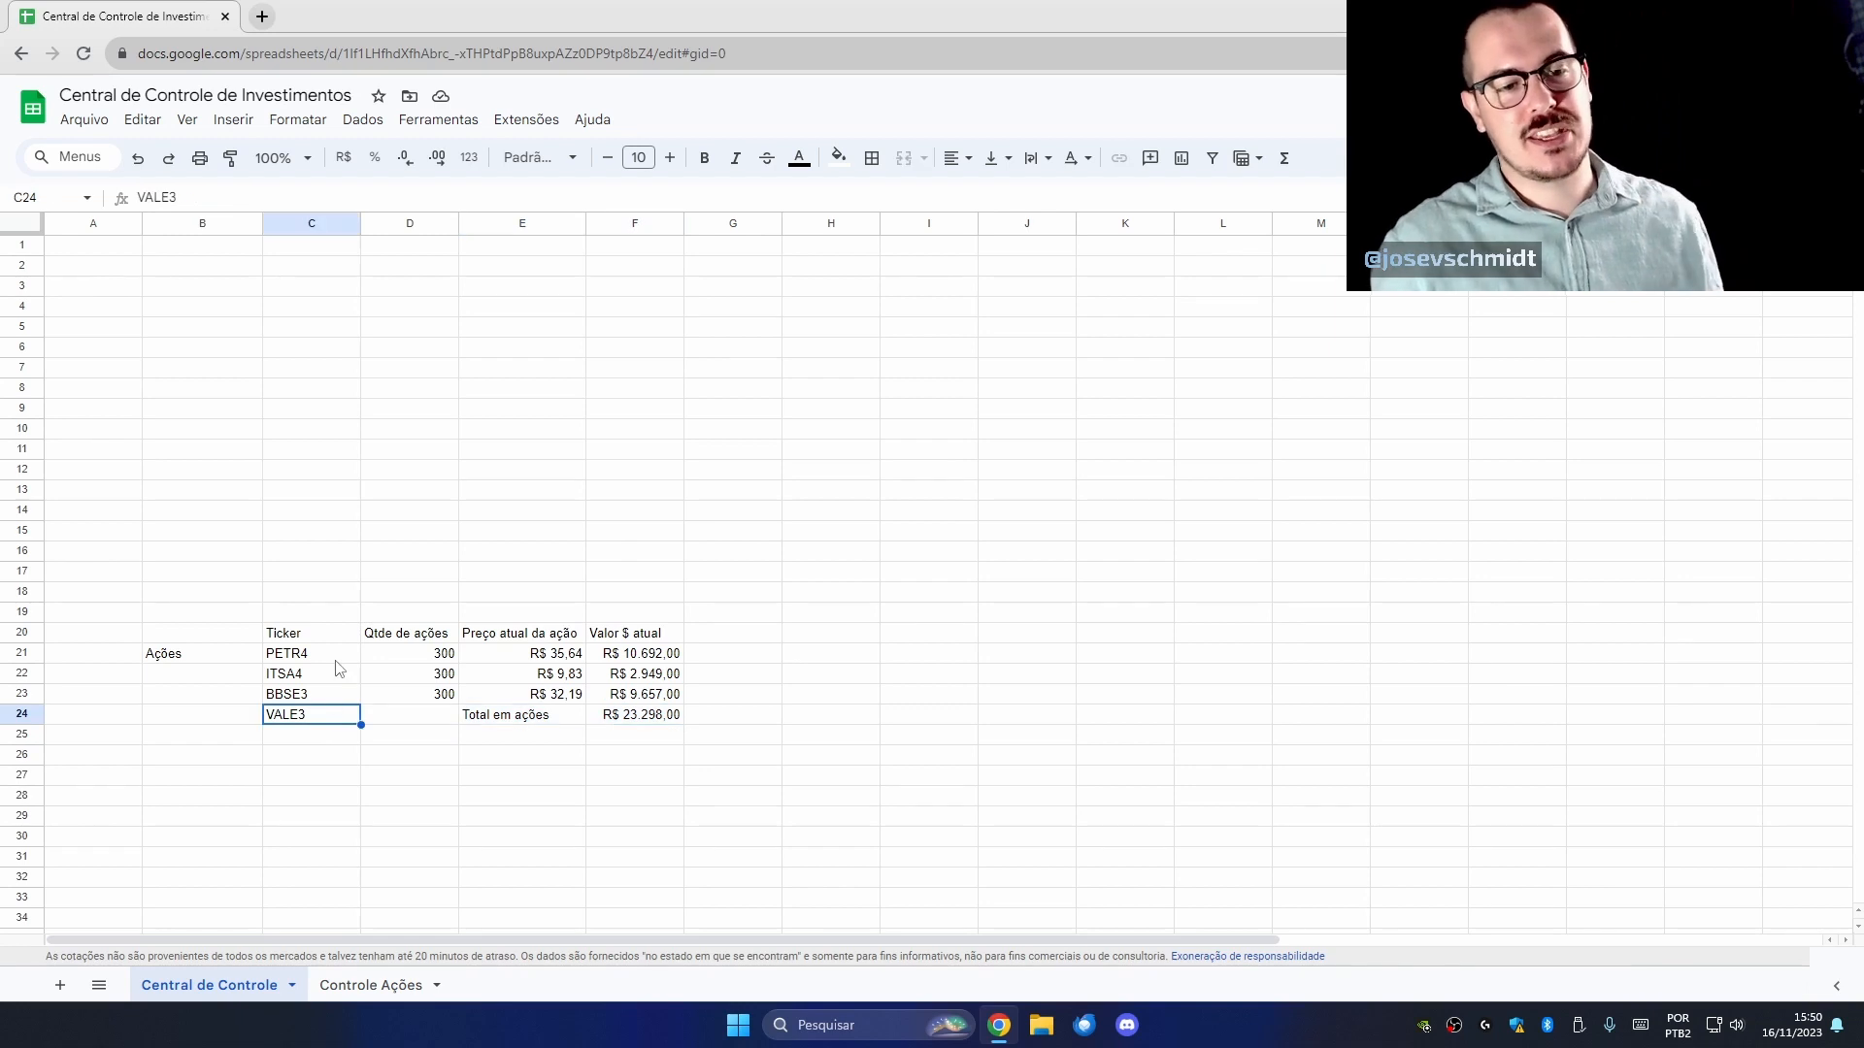
left_click(335, 658)
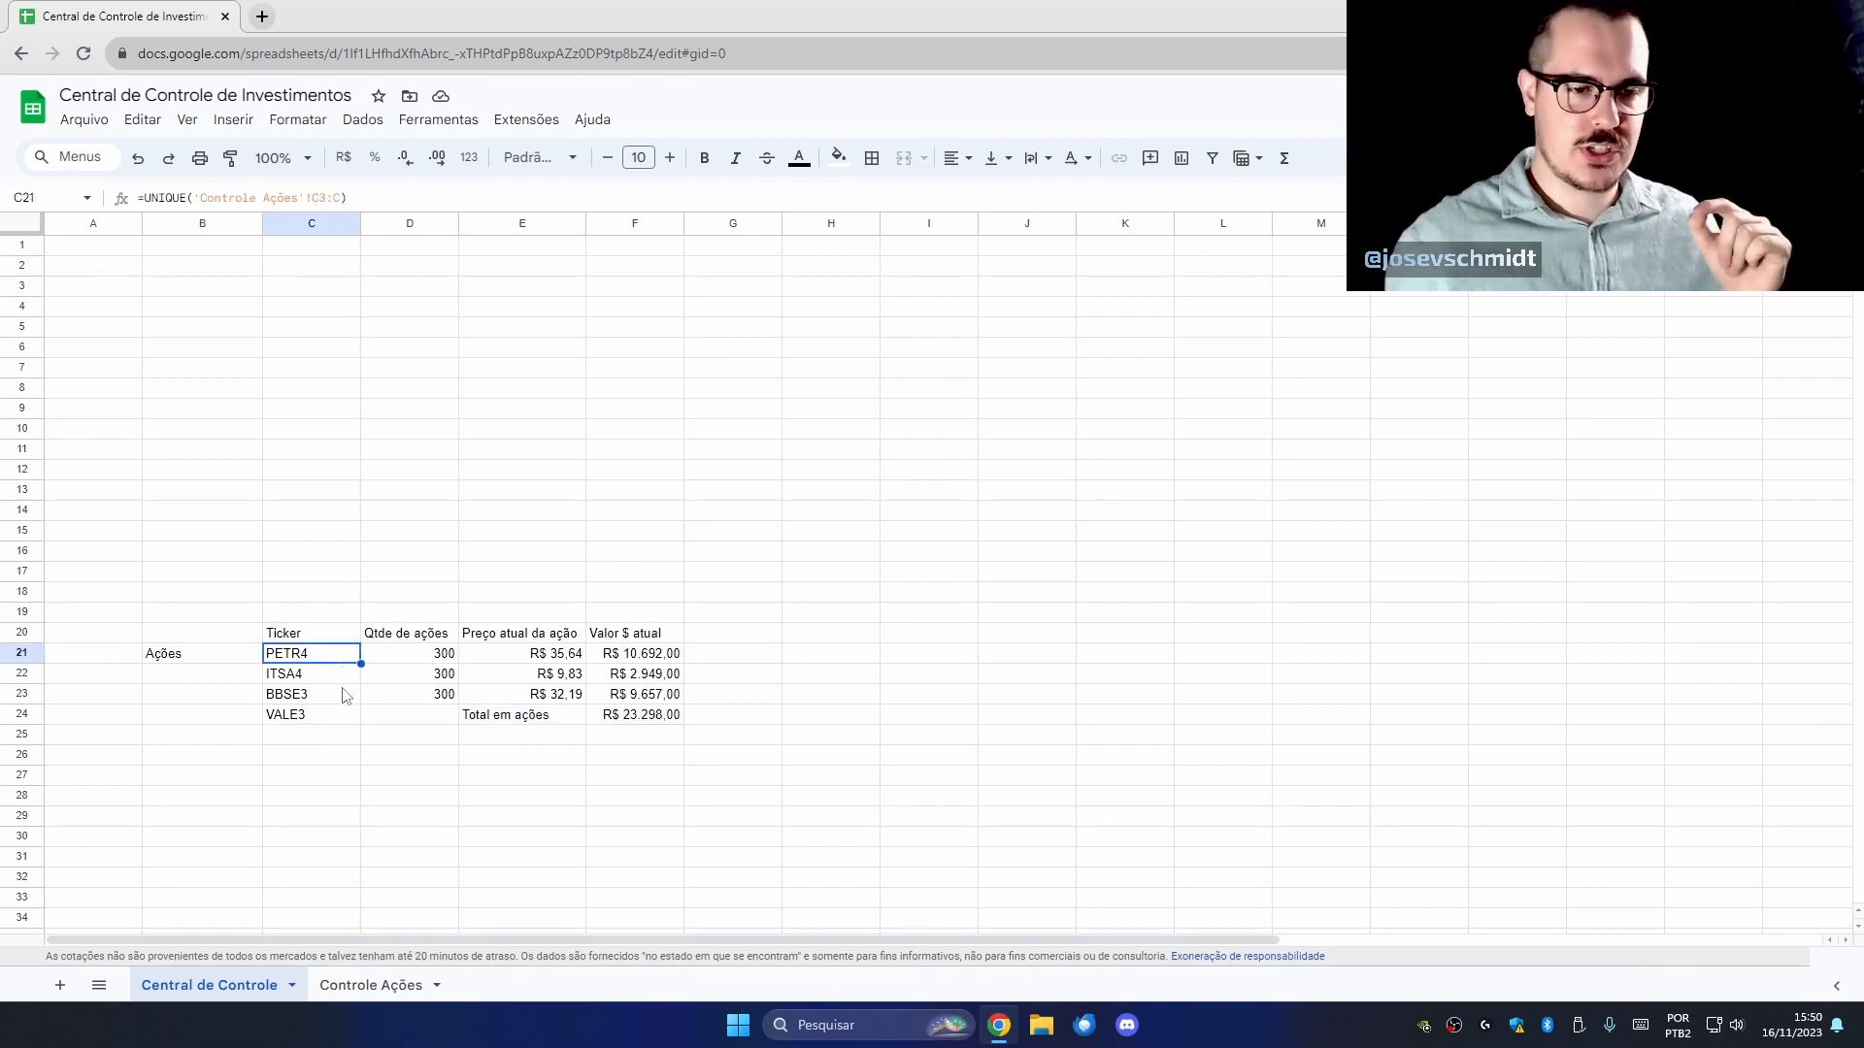
left_click(344, 717)
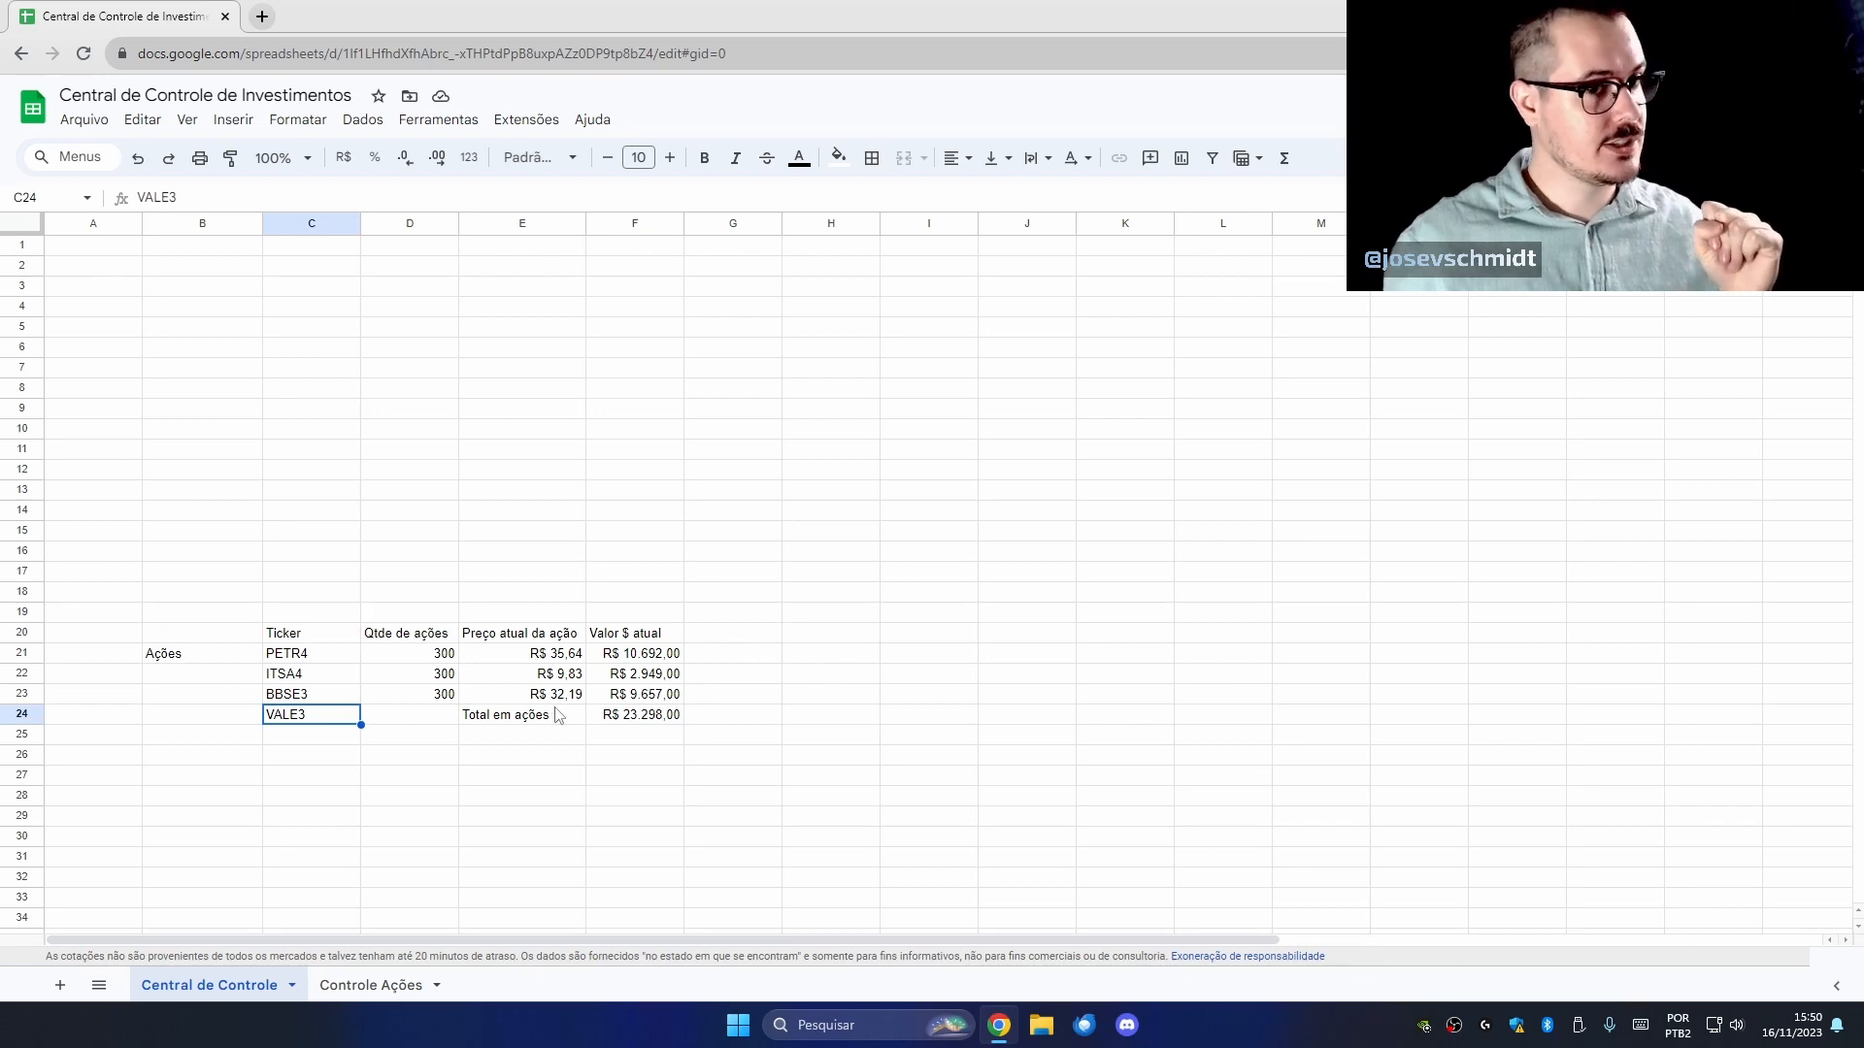
Move the Total em ações label and its sum up to row 17.
left_click_drag(503, 728, 567, 582)
left_click(660, 577)
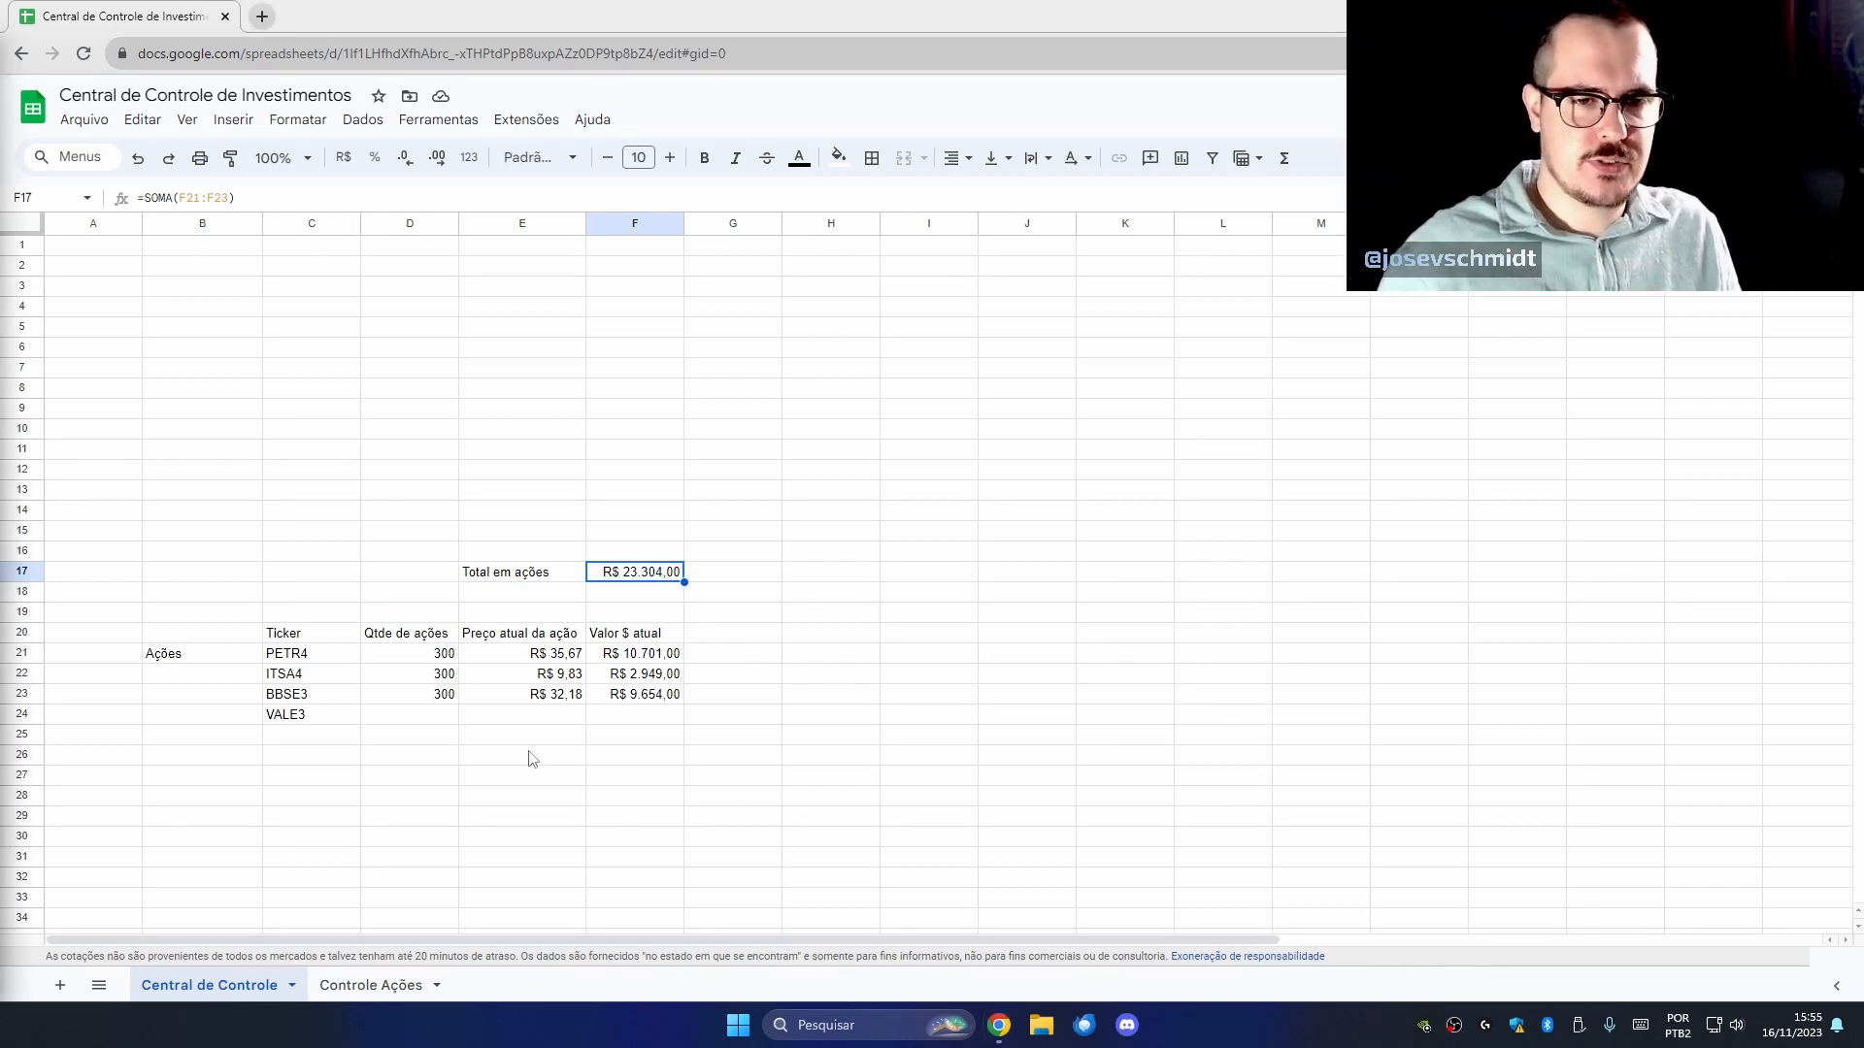
left_click(927, 632)
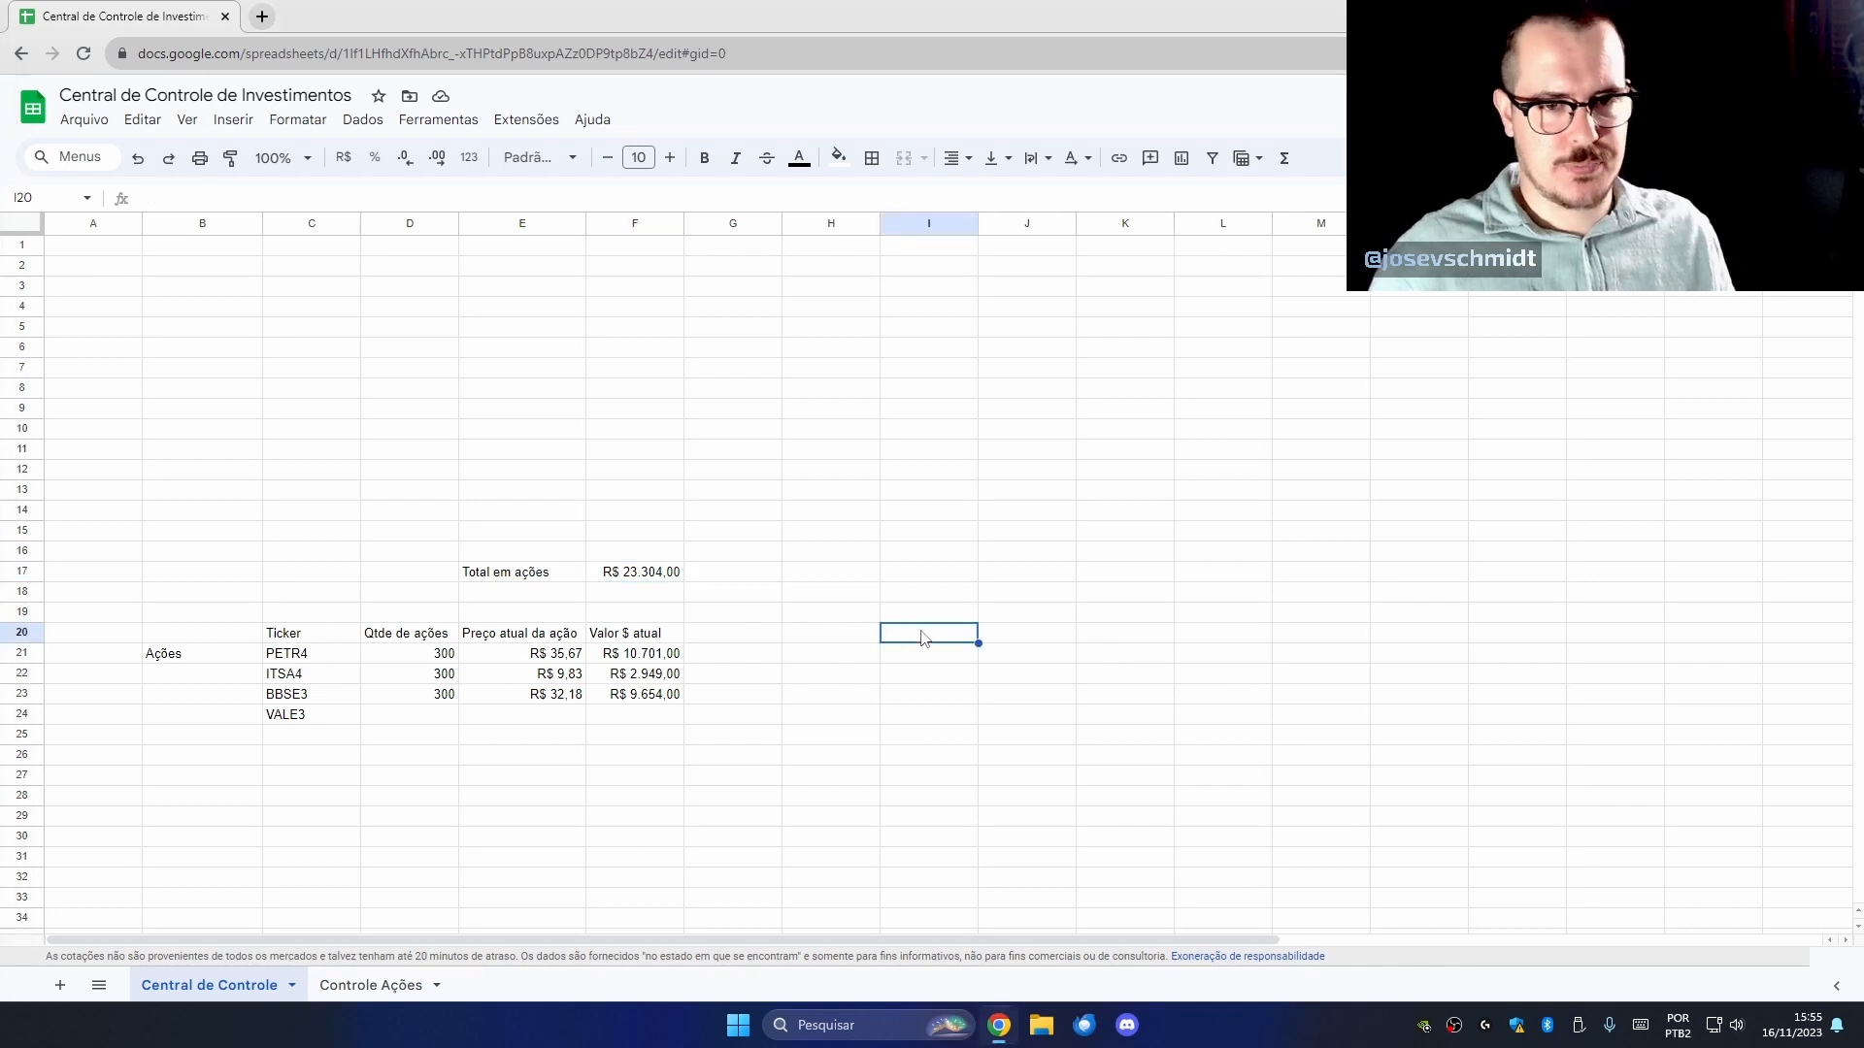
Compare the empty VALE3 quantity, price and value cells with BBSE3's formulas.
left_click(324, 723)
left_click(400, 726)
left_click(522, 729)
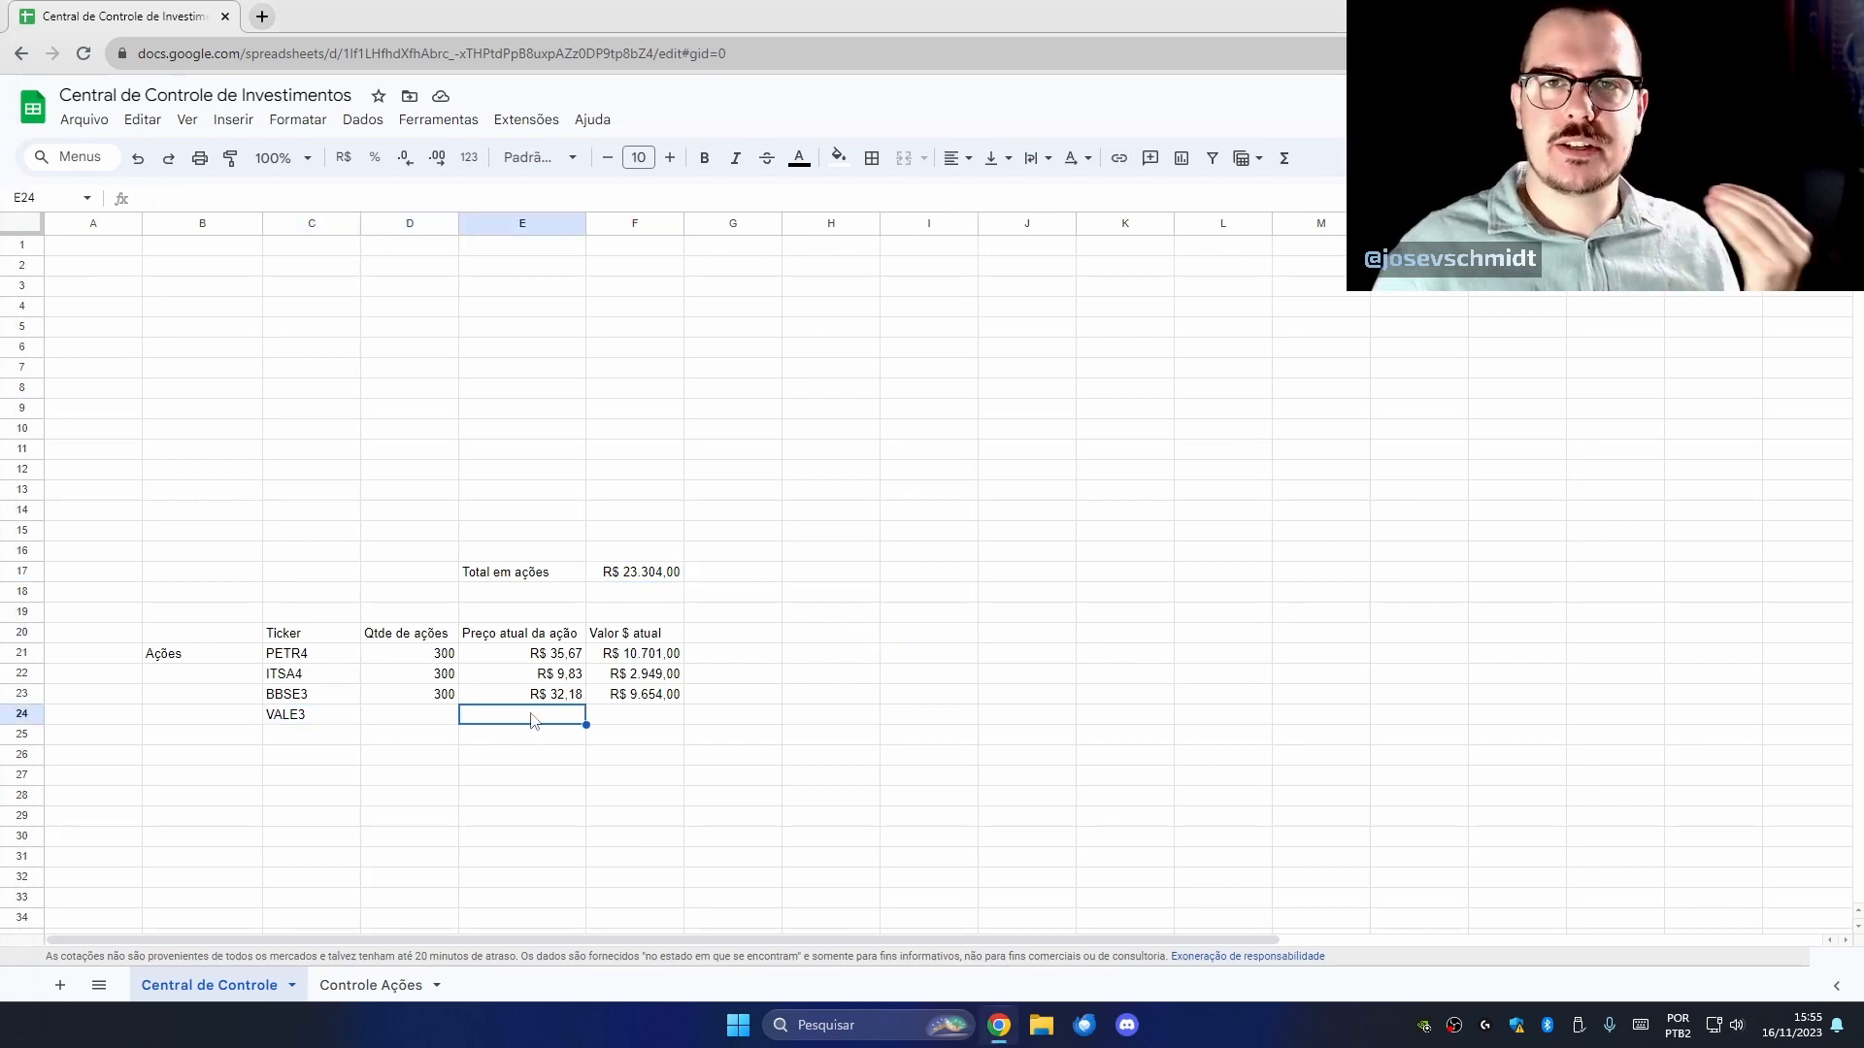
left_click(614, 736)
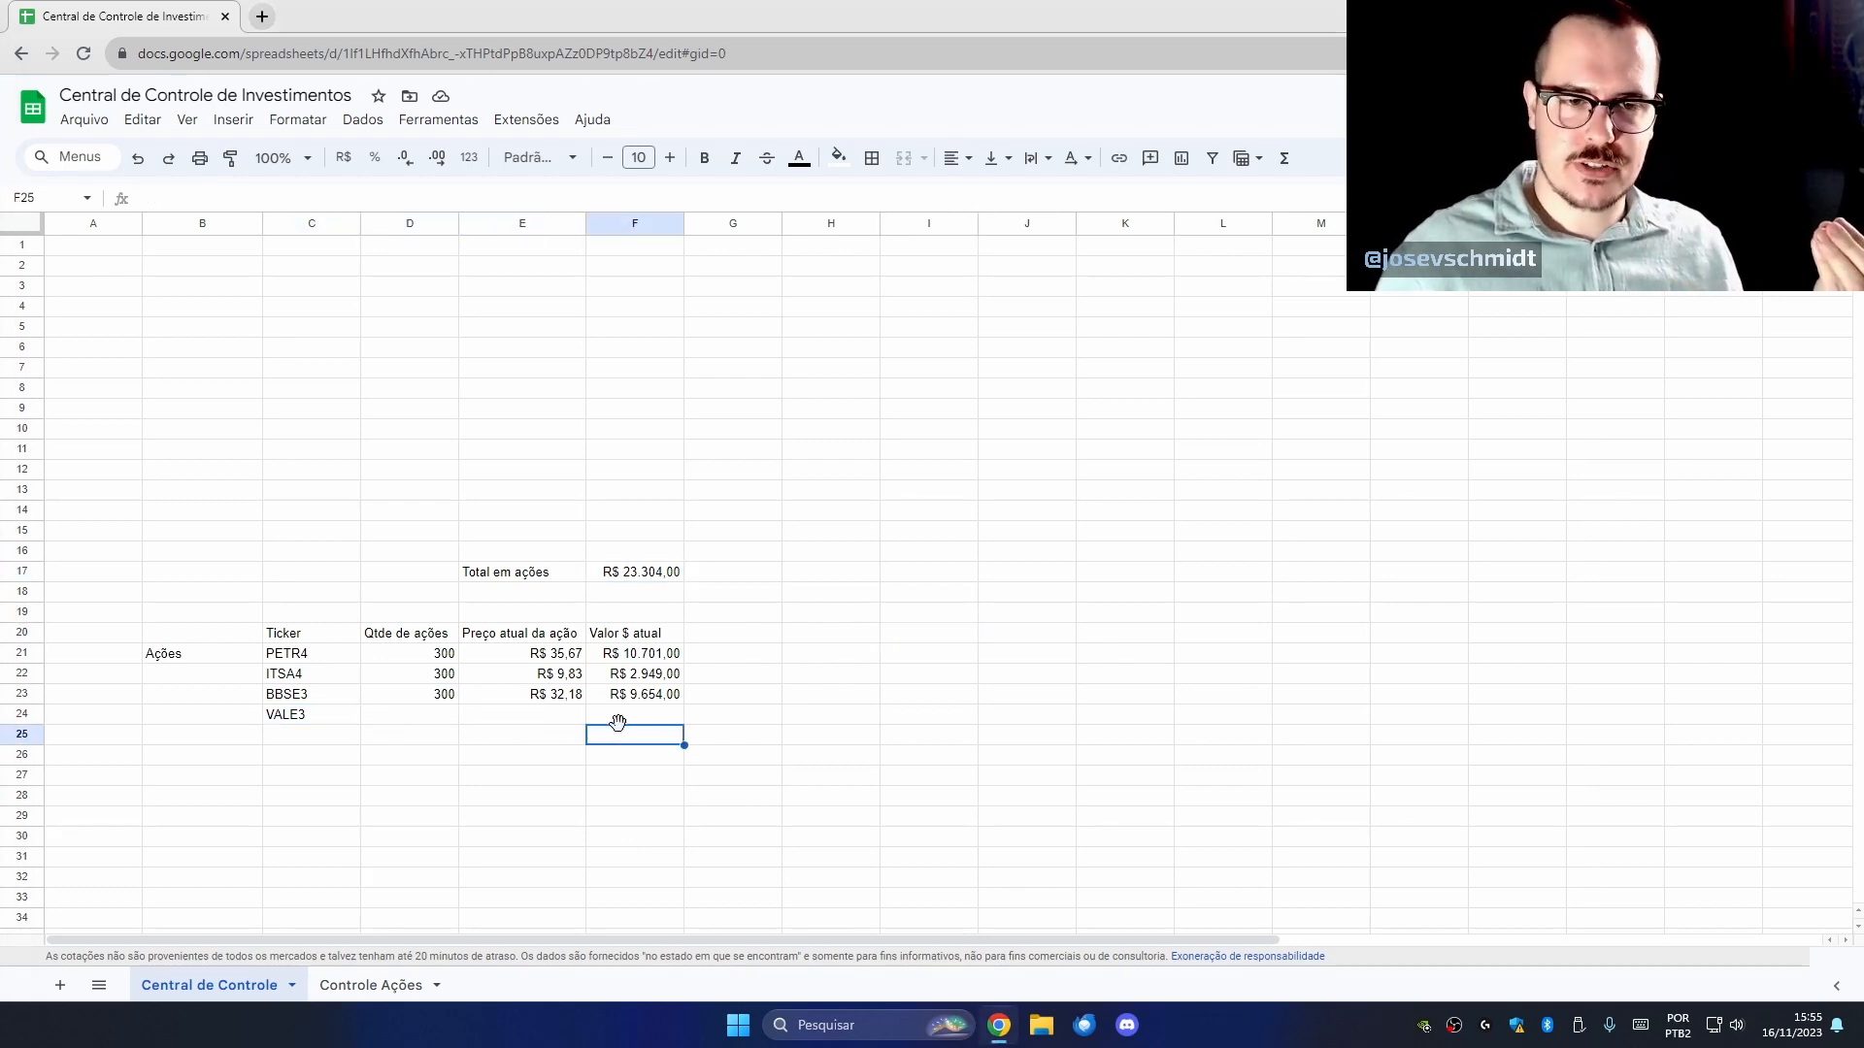
left_click(439, 697)
left_click(541, 701)
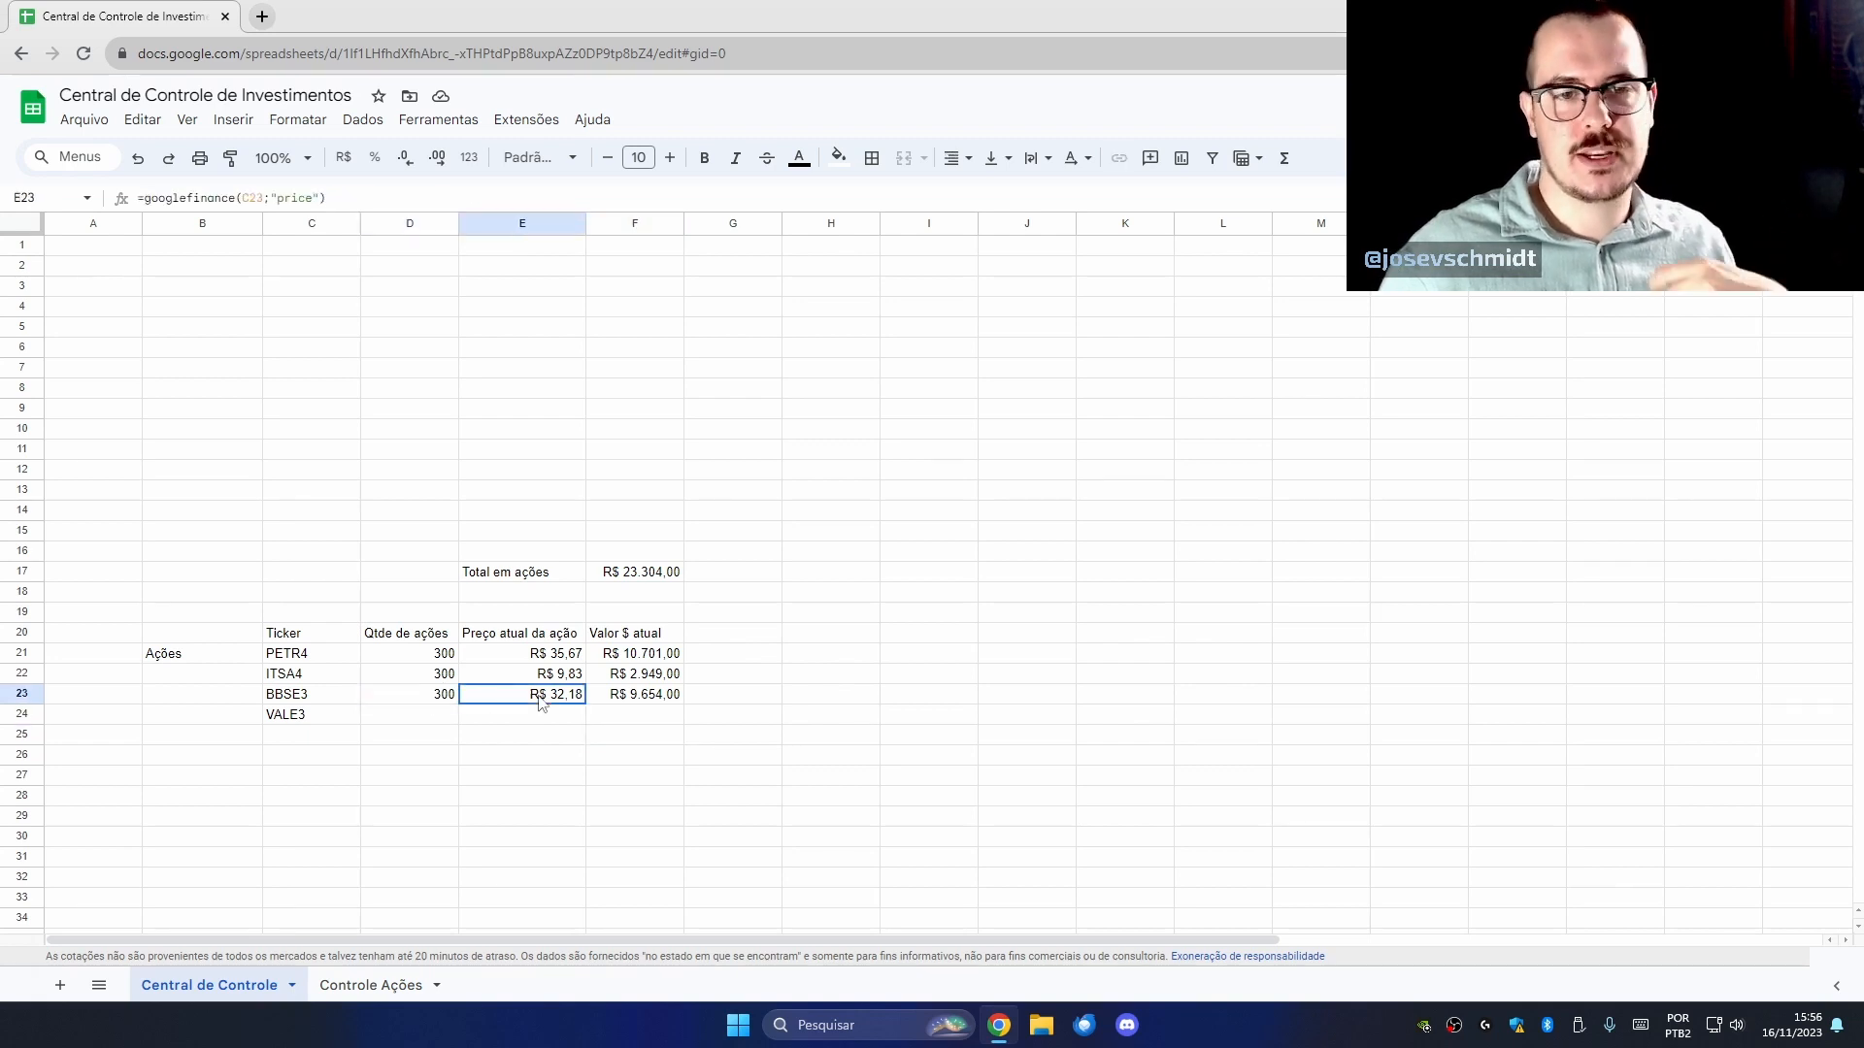
left_click(613, 700)
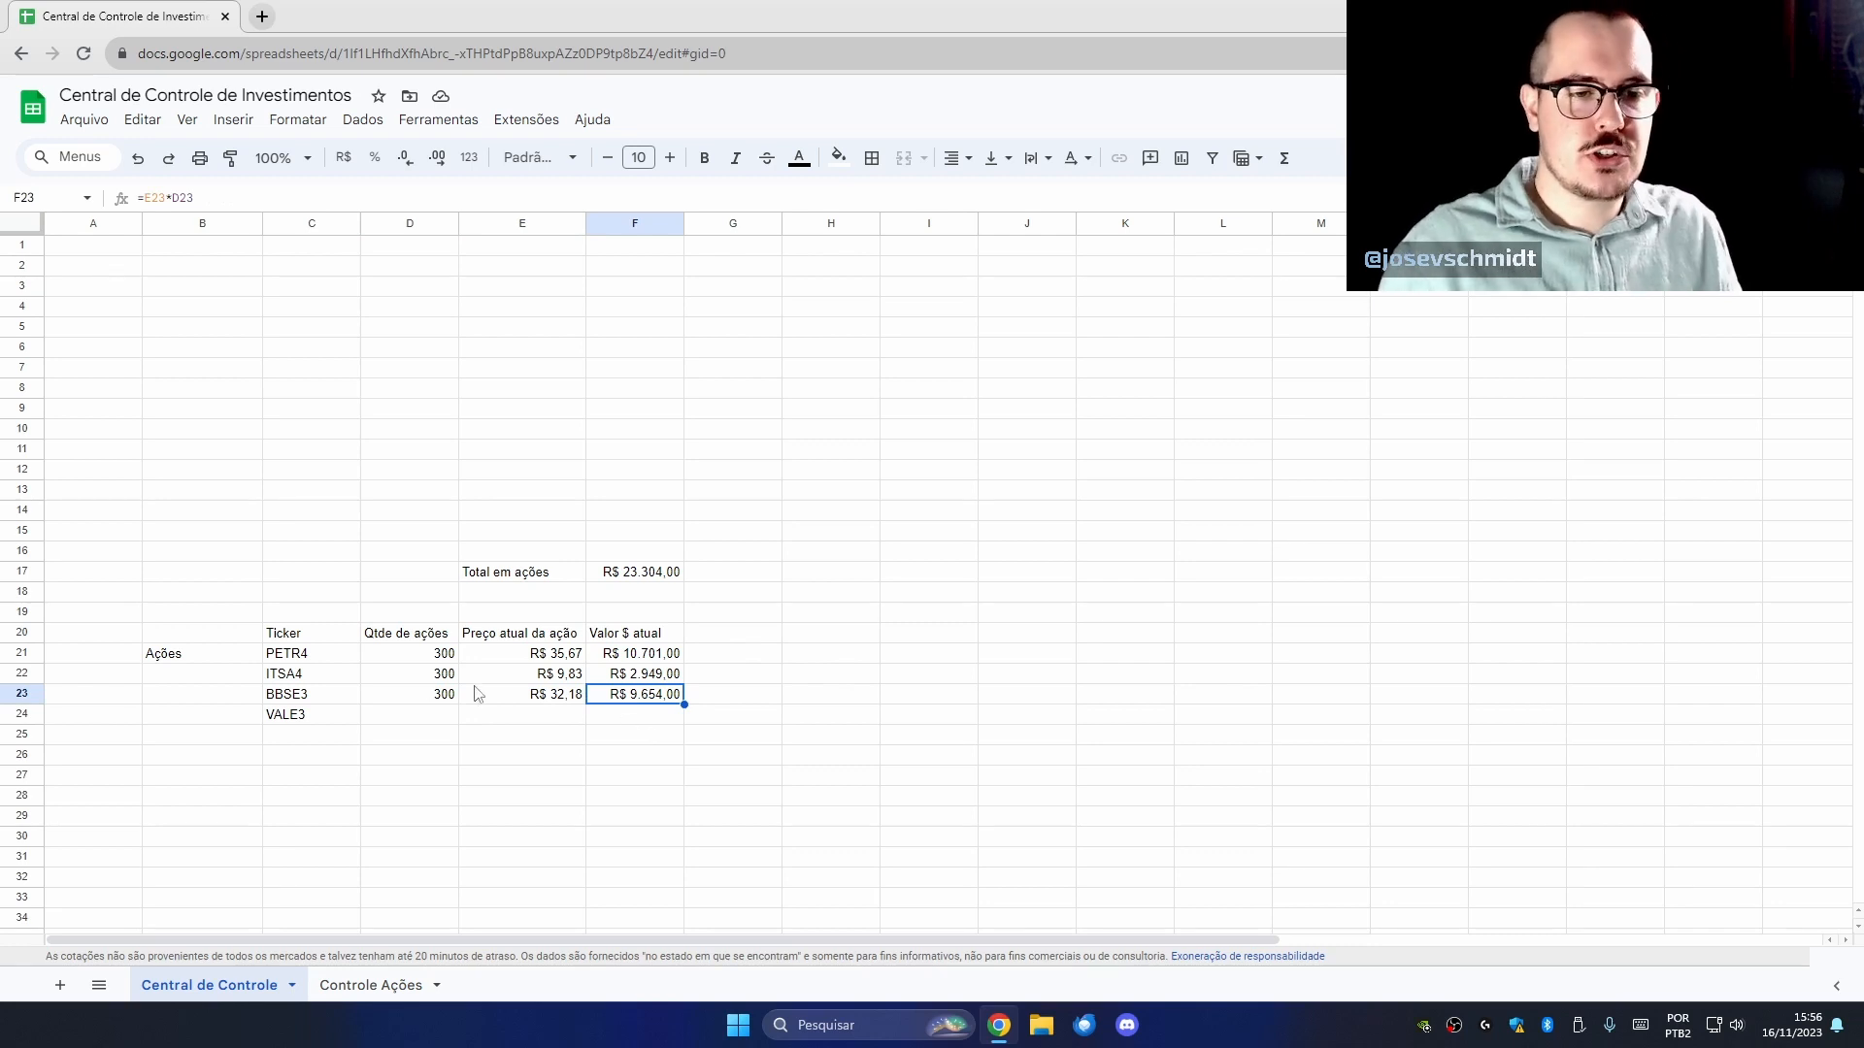
Copy BBSE3's quantity, price and value formulas down to the VALE3 row in row 24.
left_click_drag(403, 703, 640, 712)
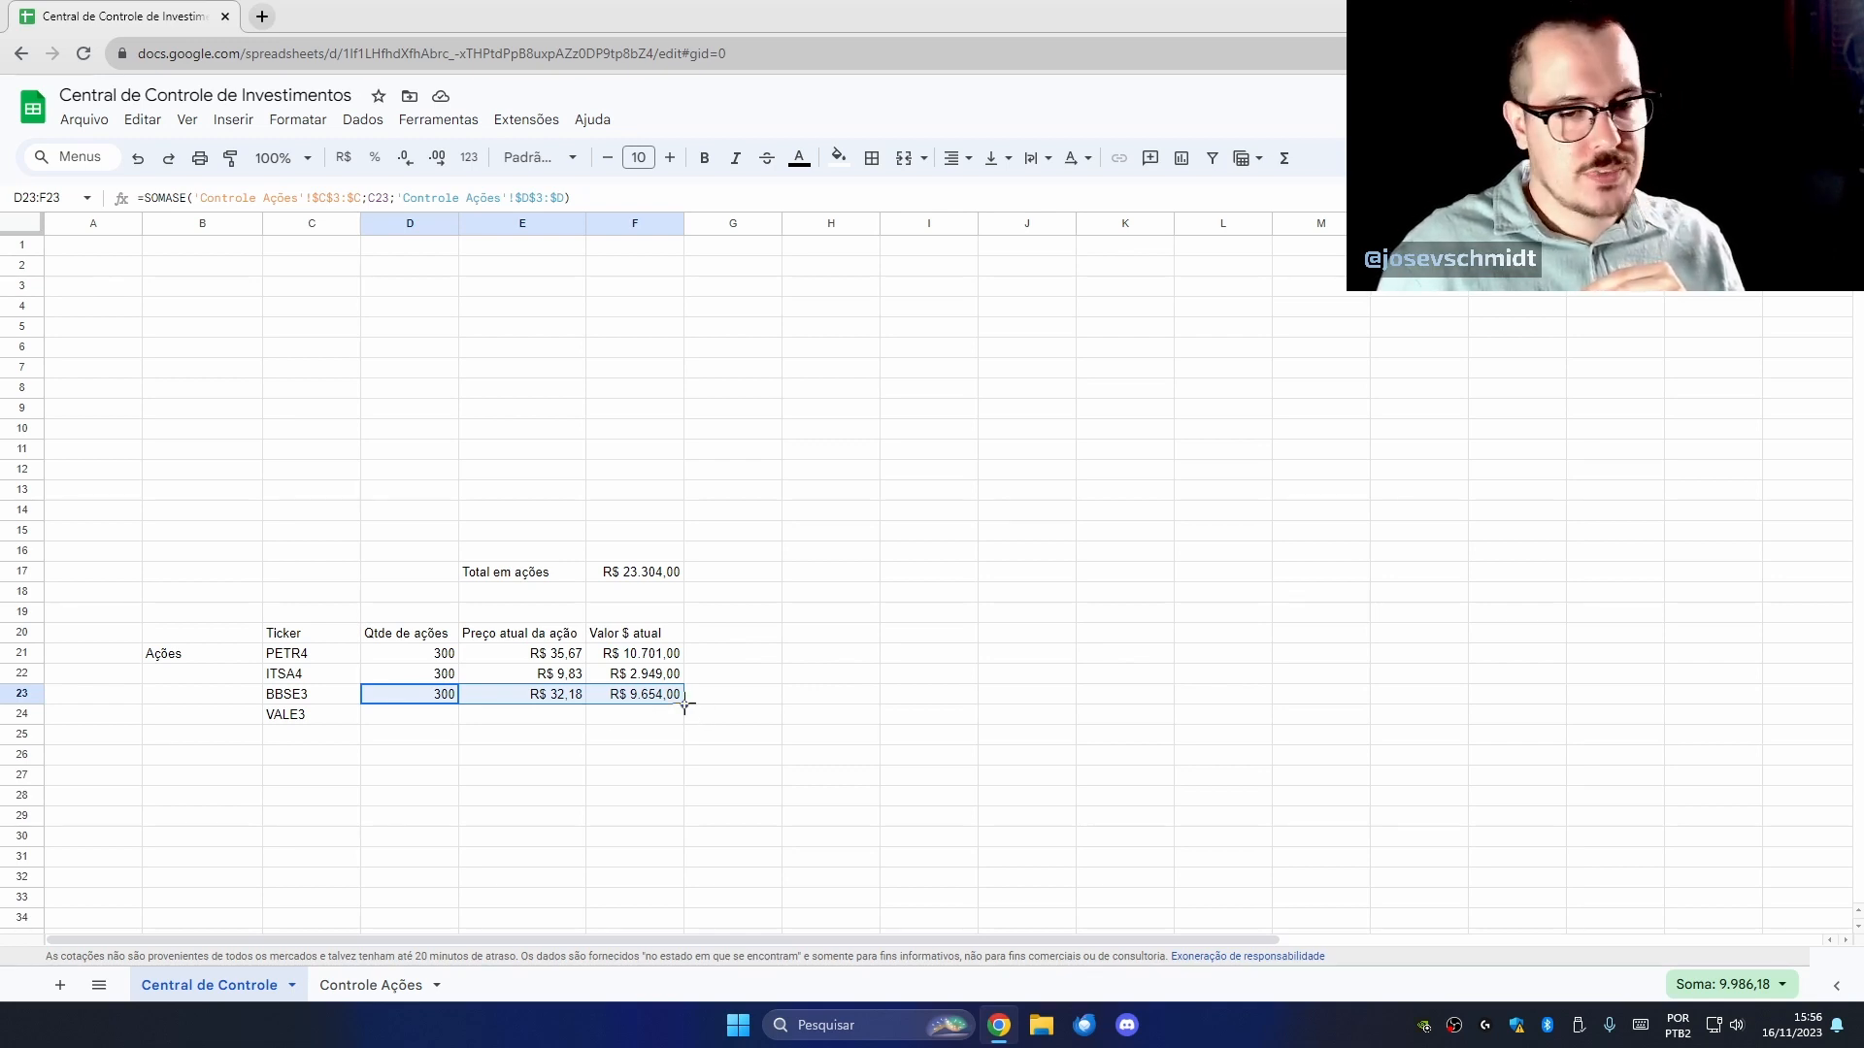
left_click_drag(684, 703, 684, 718)
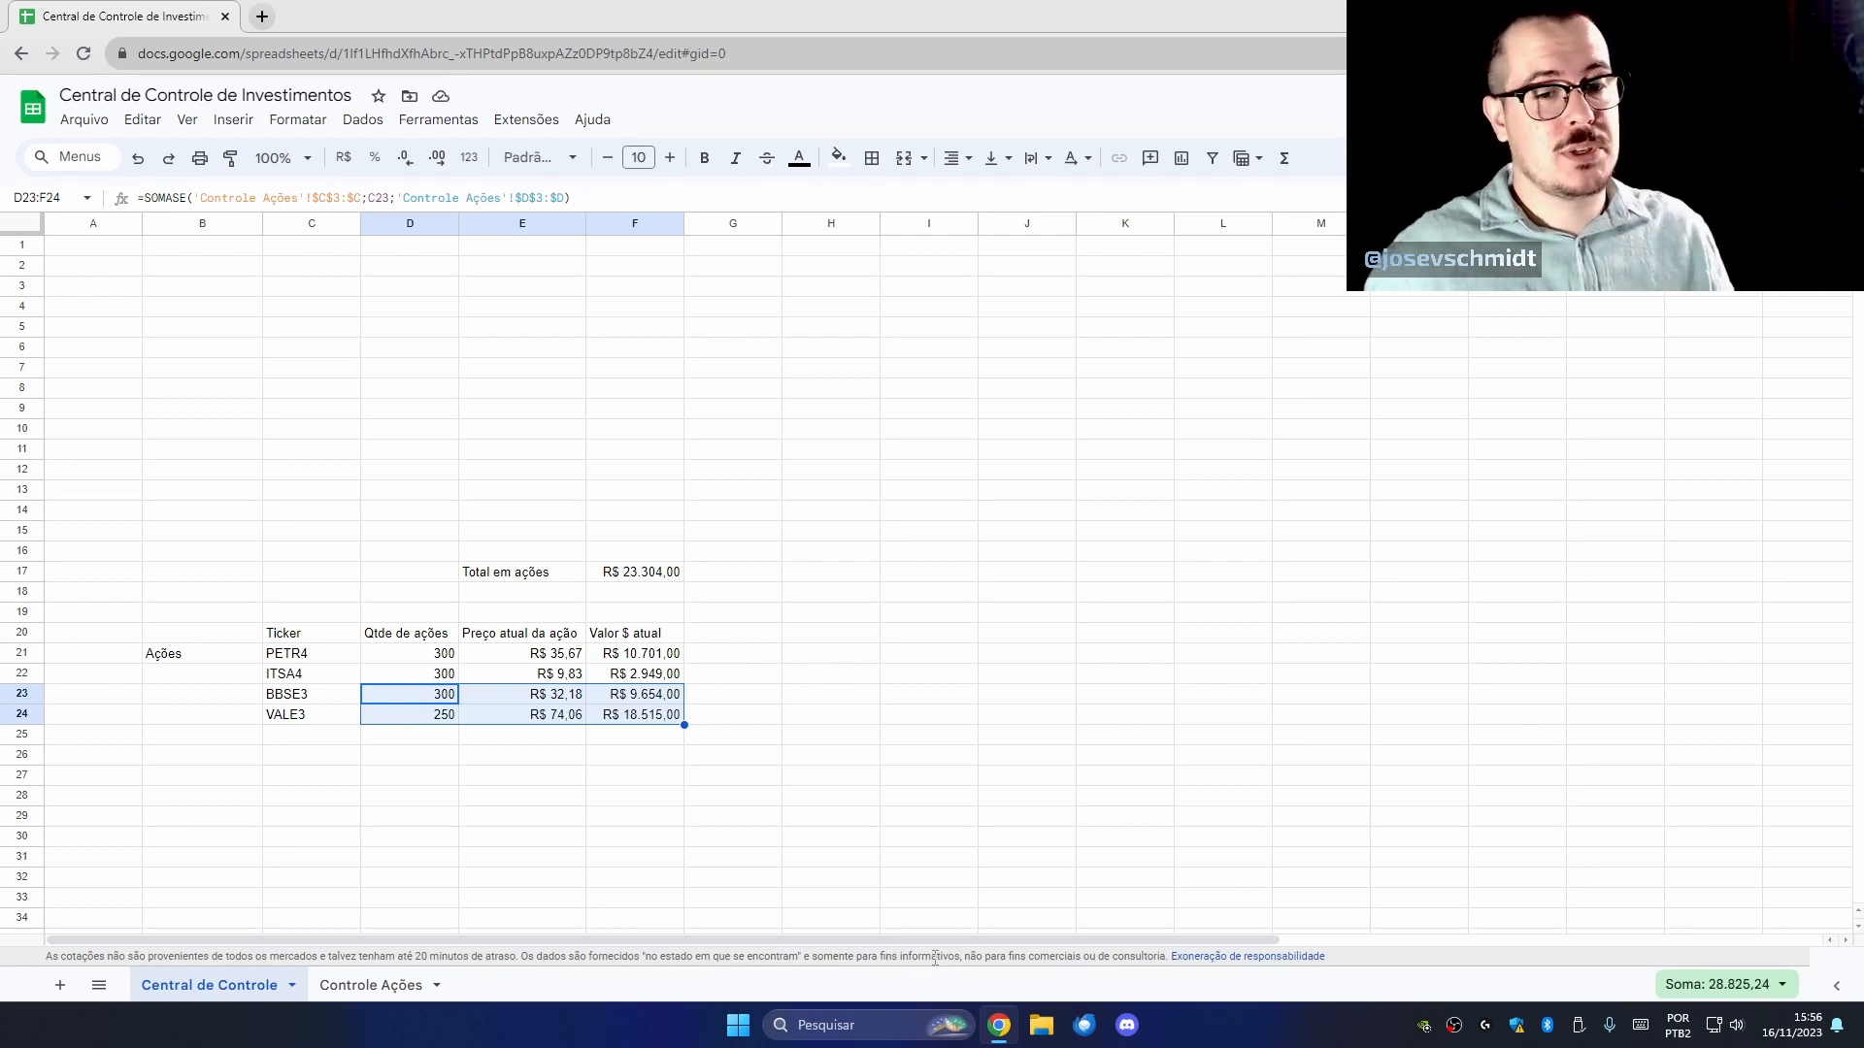
left_click(629, 576)
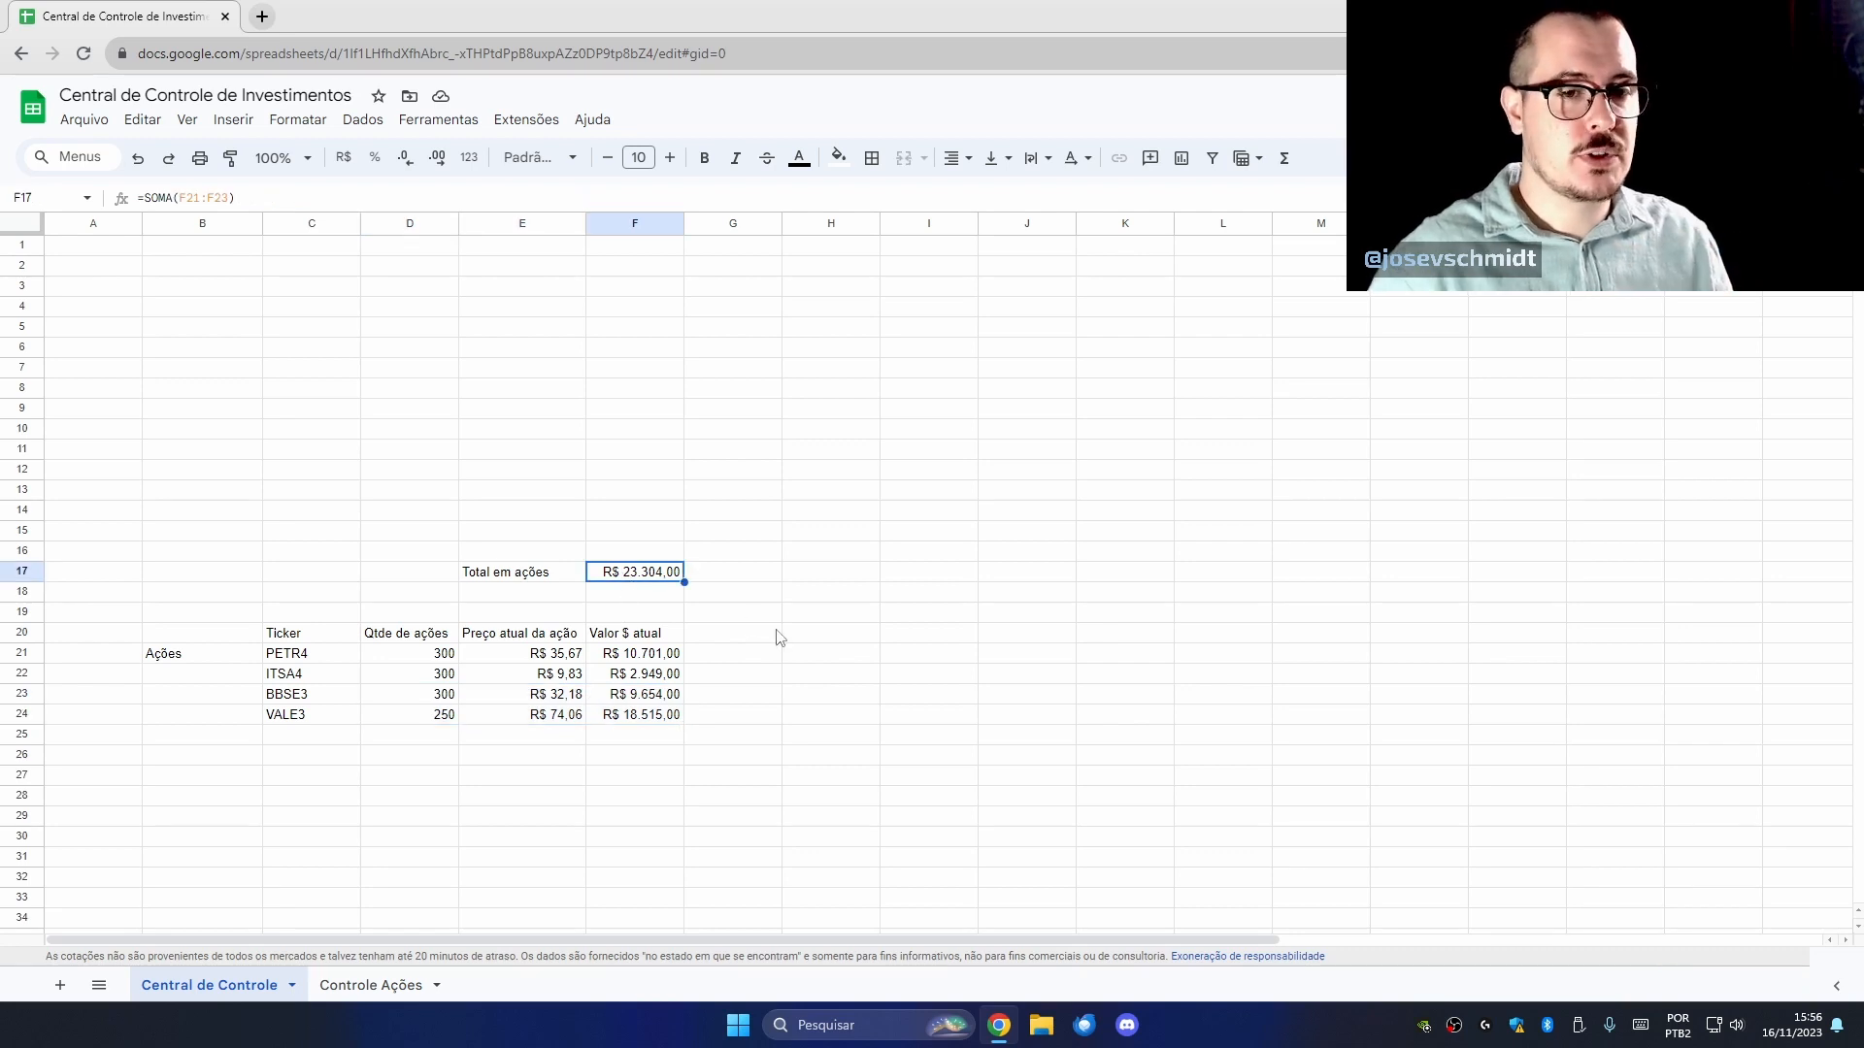
Change the F17 total formula to =SOMA(F21:F), giving R$ 41.819,00.
double_click(672, 576)
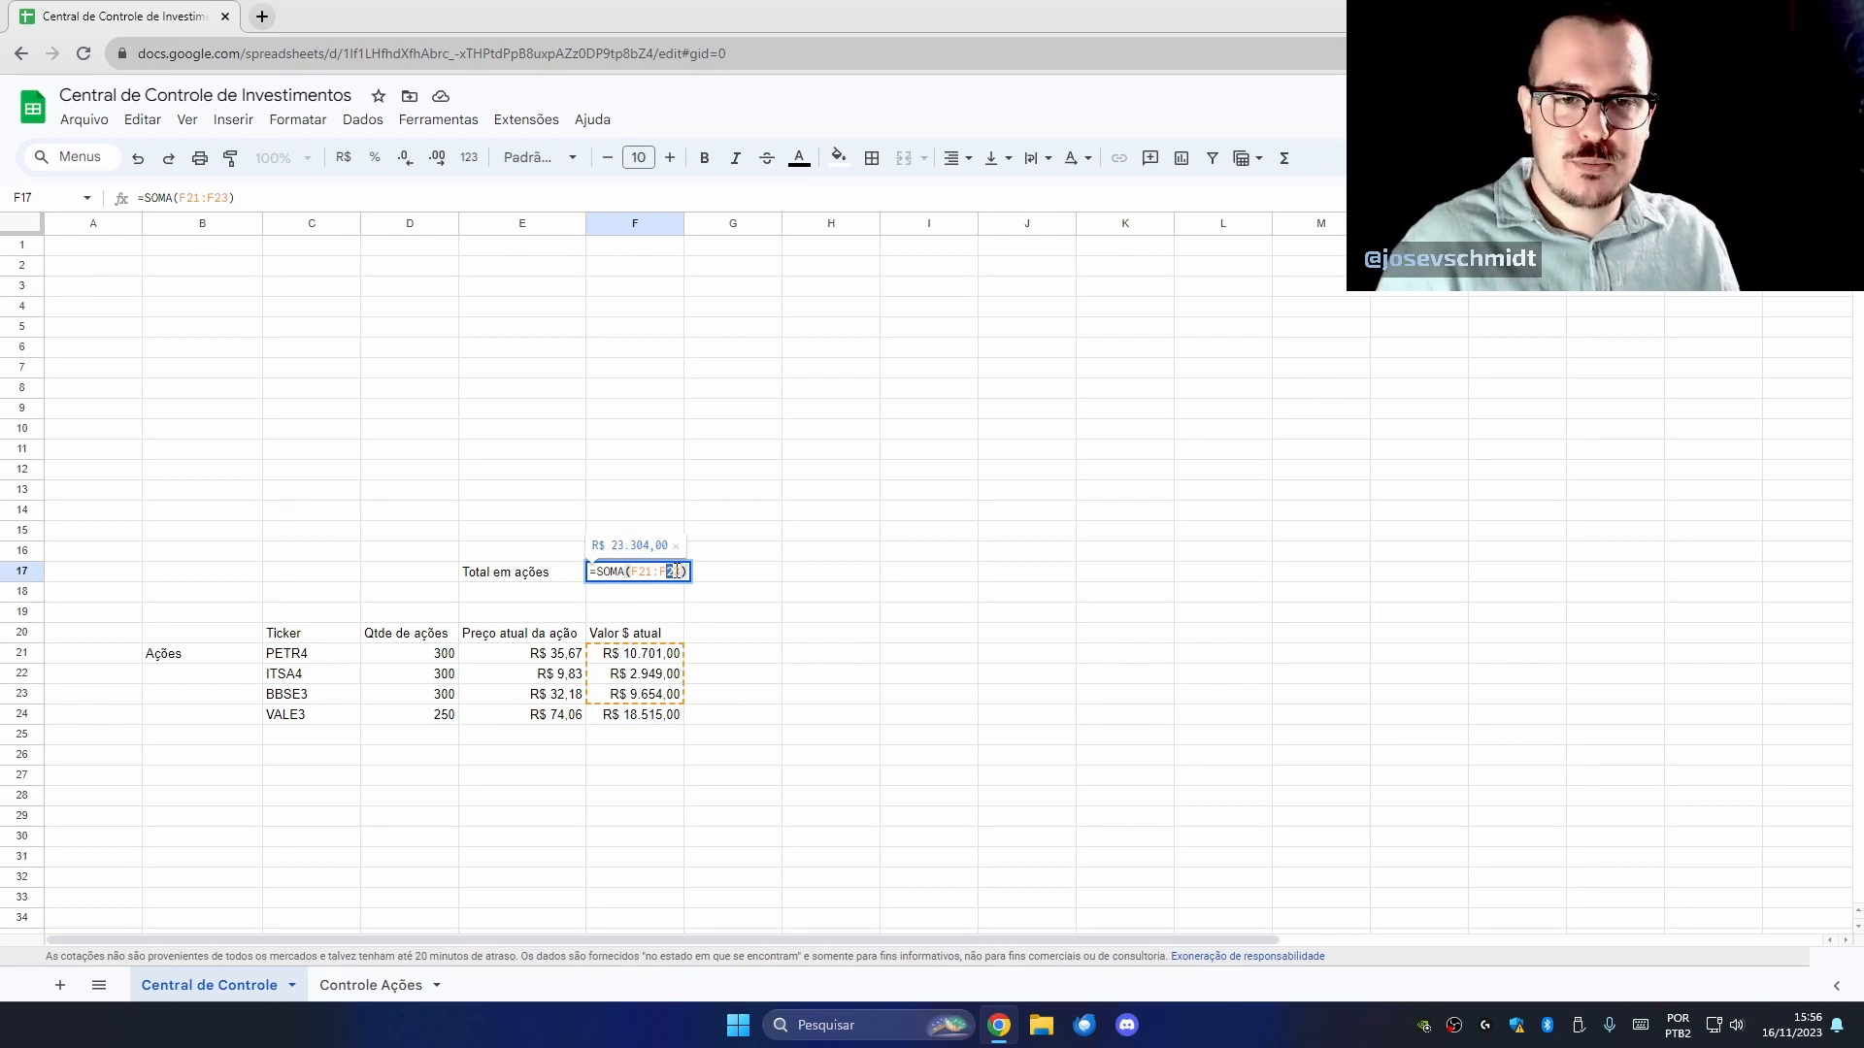
left_click_drag(677, 573, 685, 573)
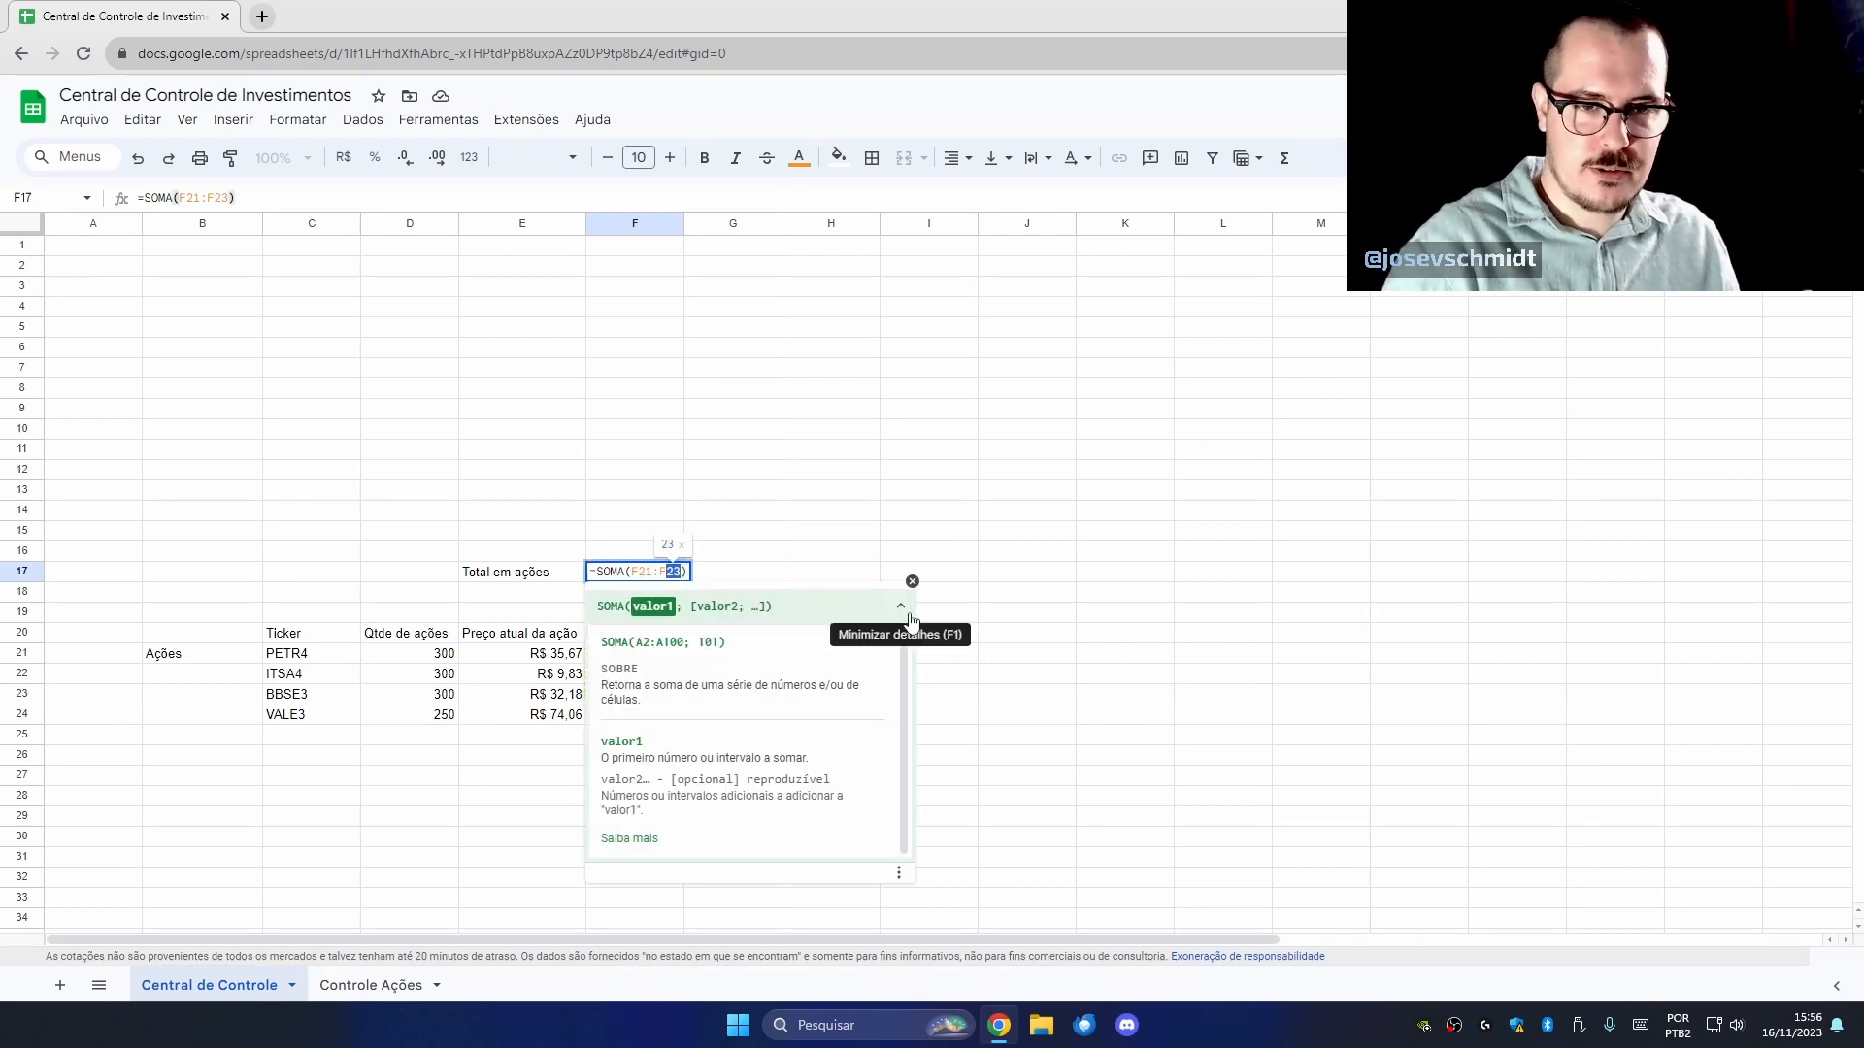
key("BackSpace")
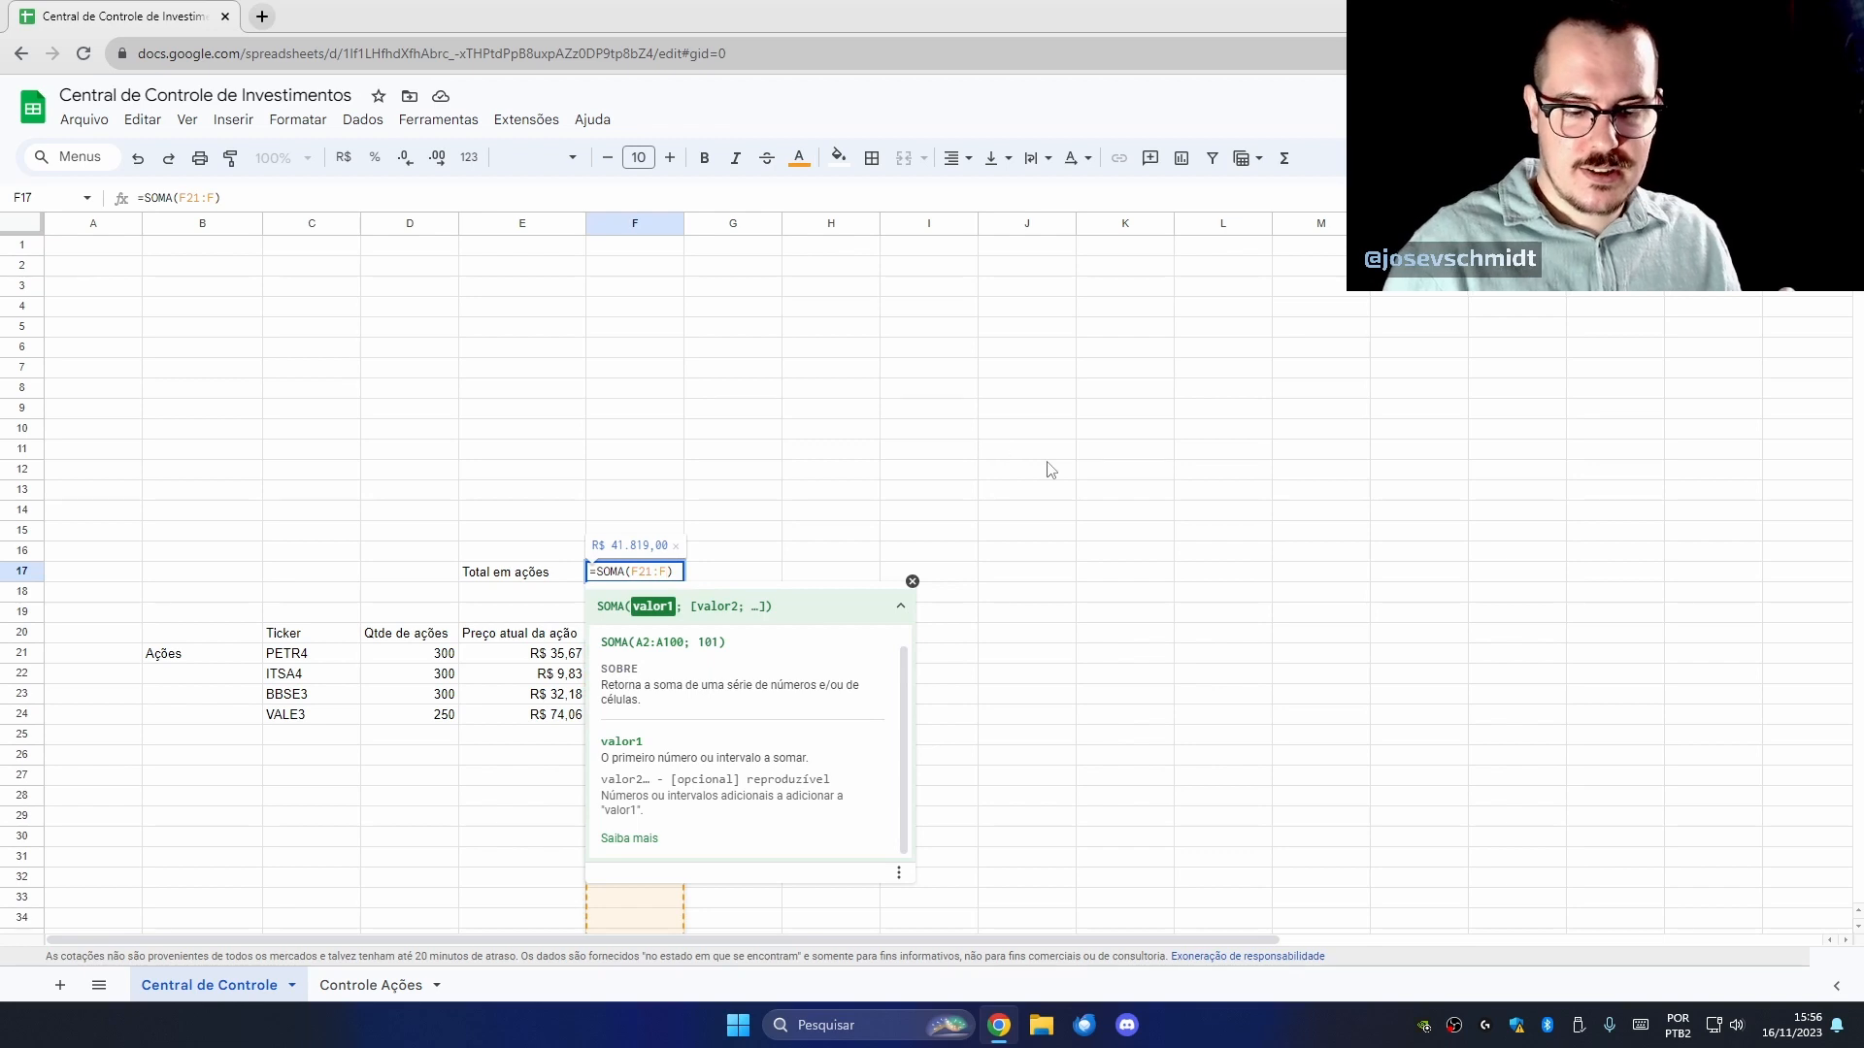
key("Return")
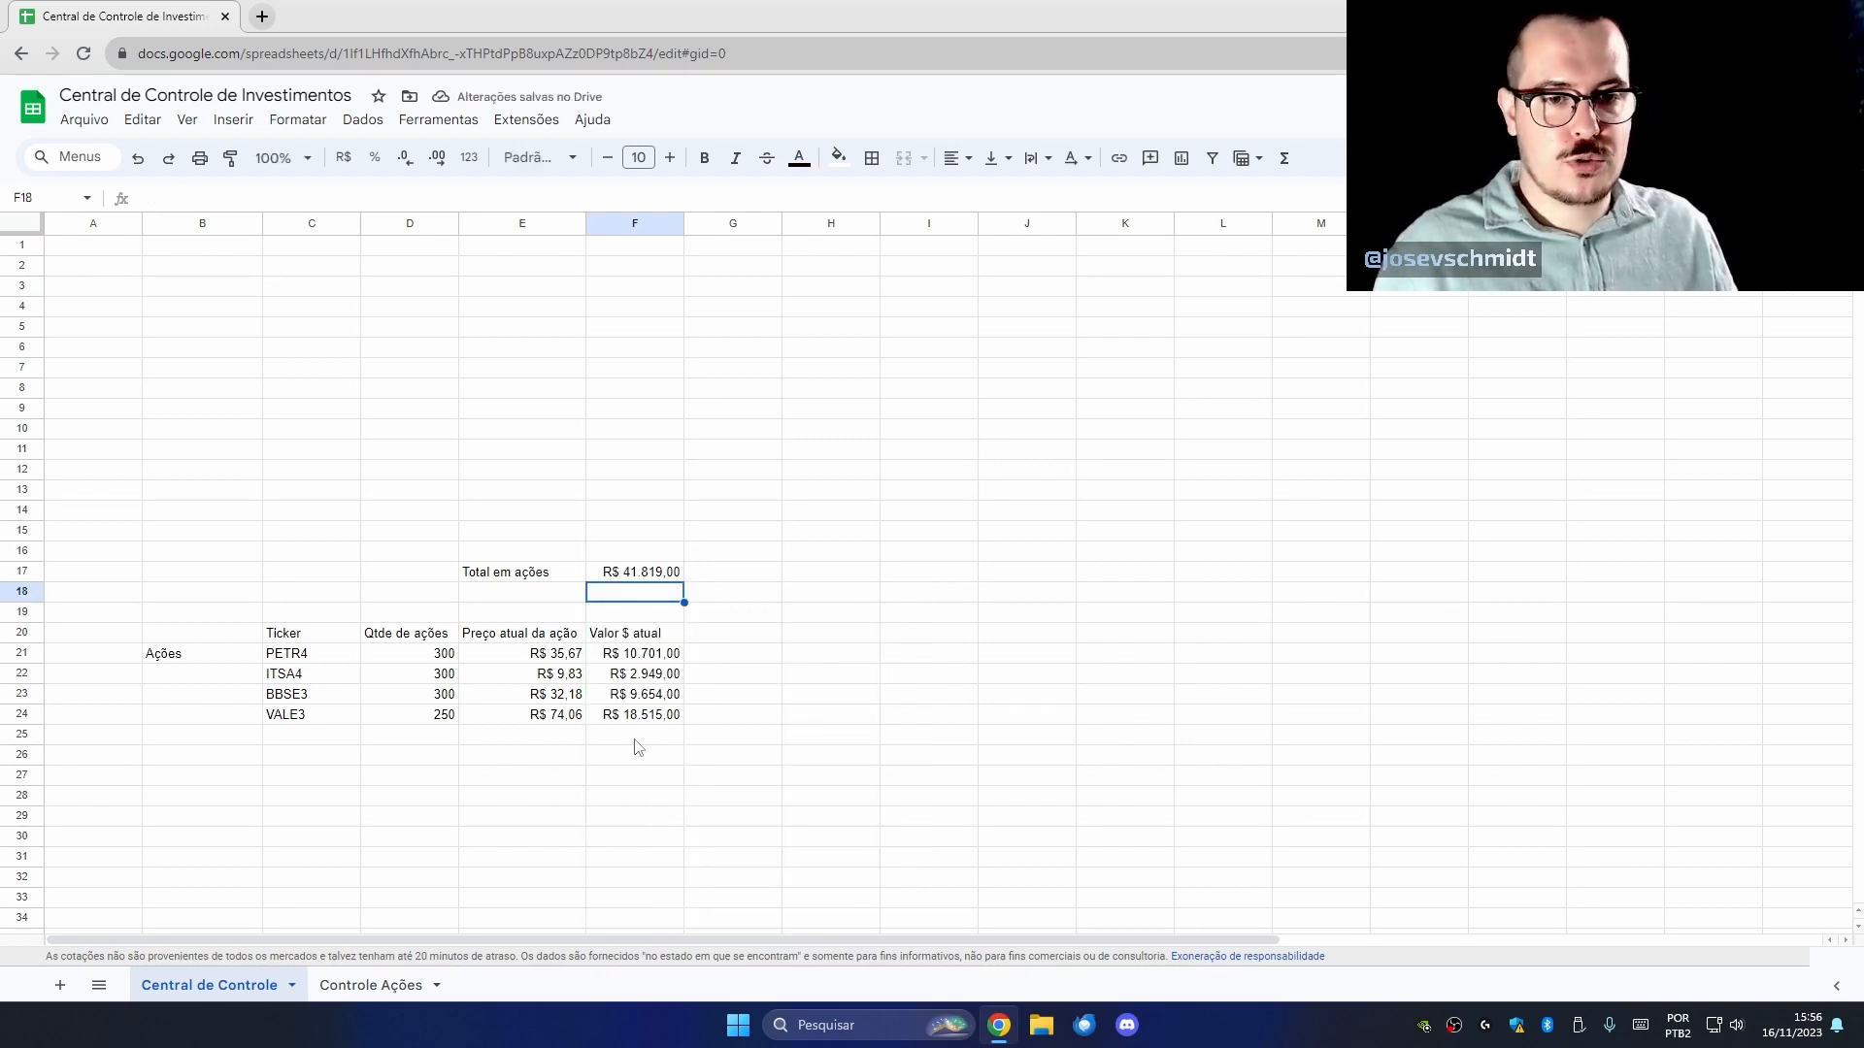
left_click_drag(622, 899, 616, 784)
left_click(636, 571)
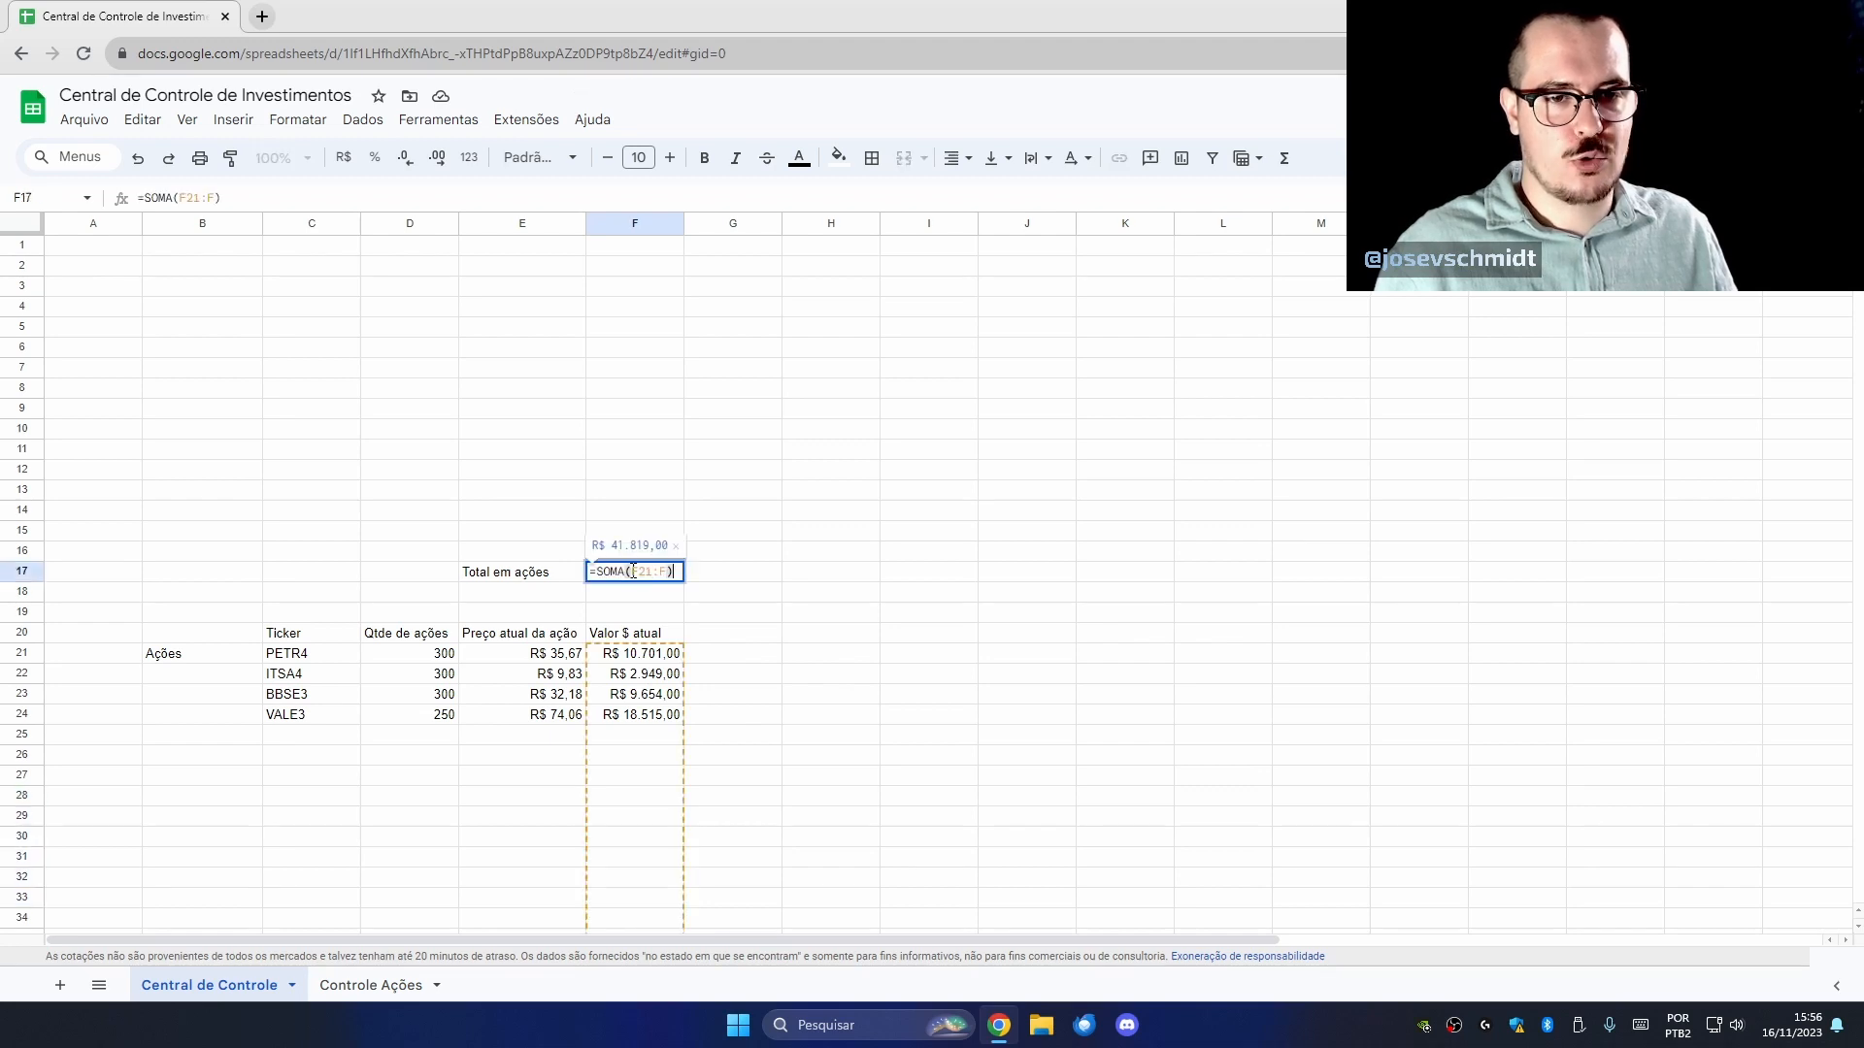
left_click(903, 577)
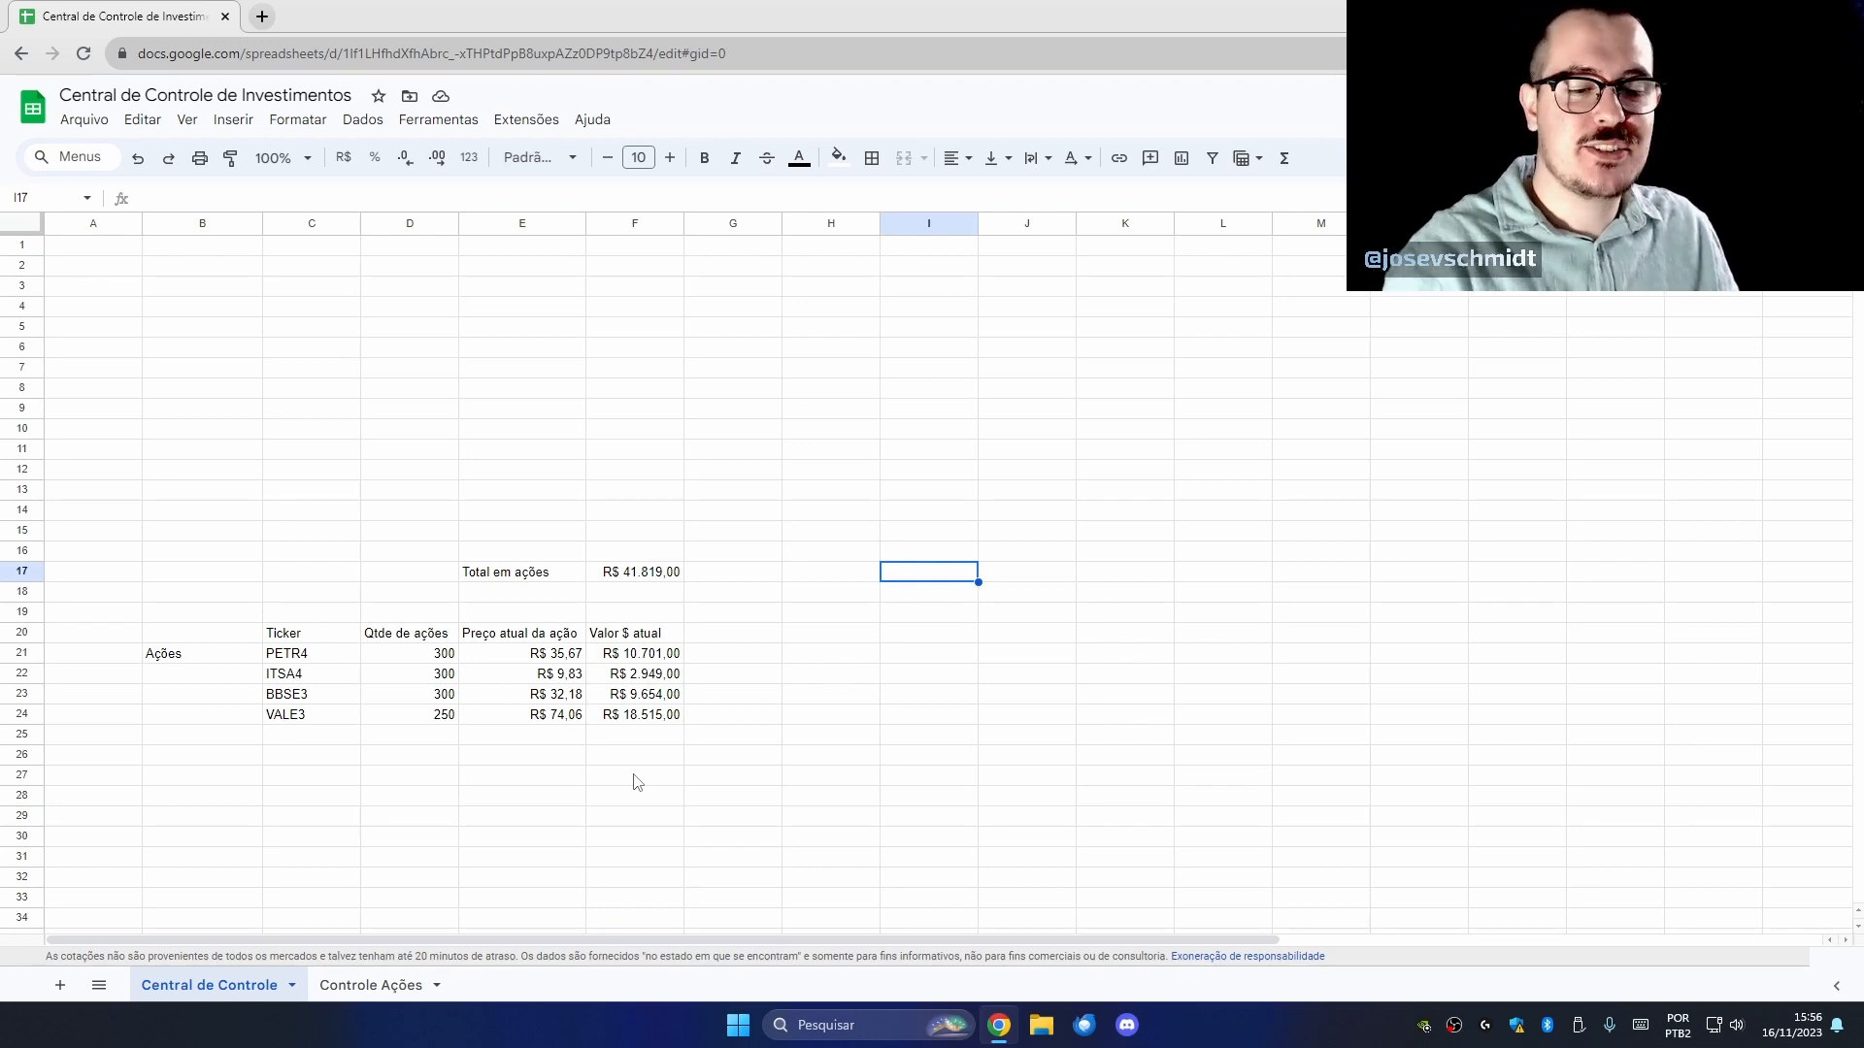
left_click(386, 984)
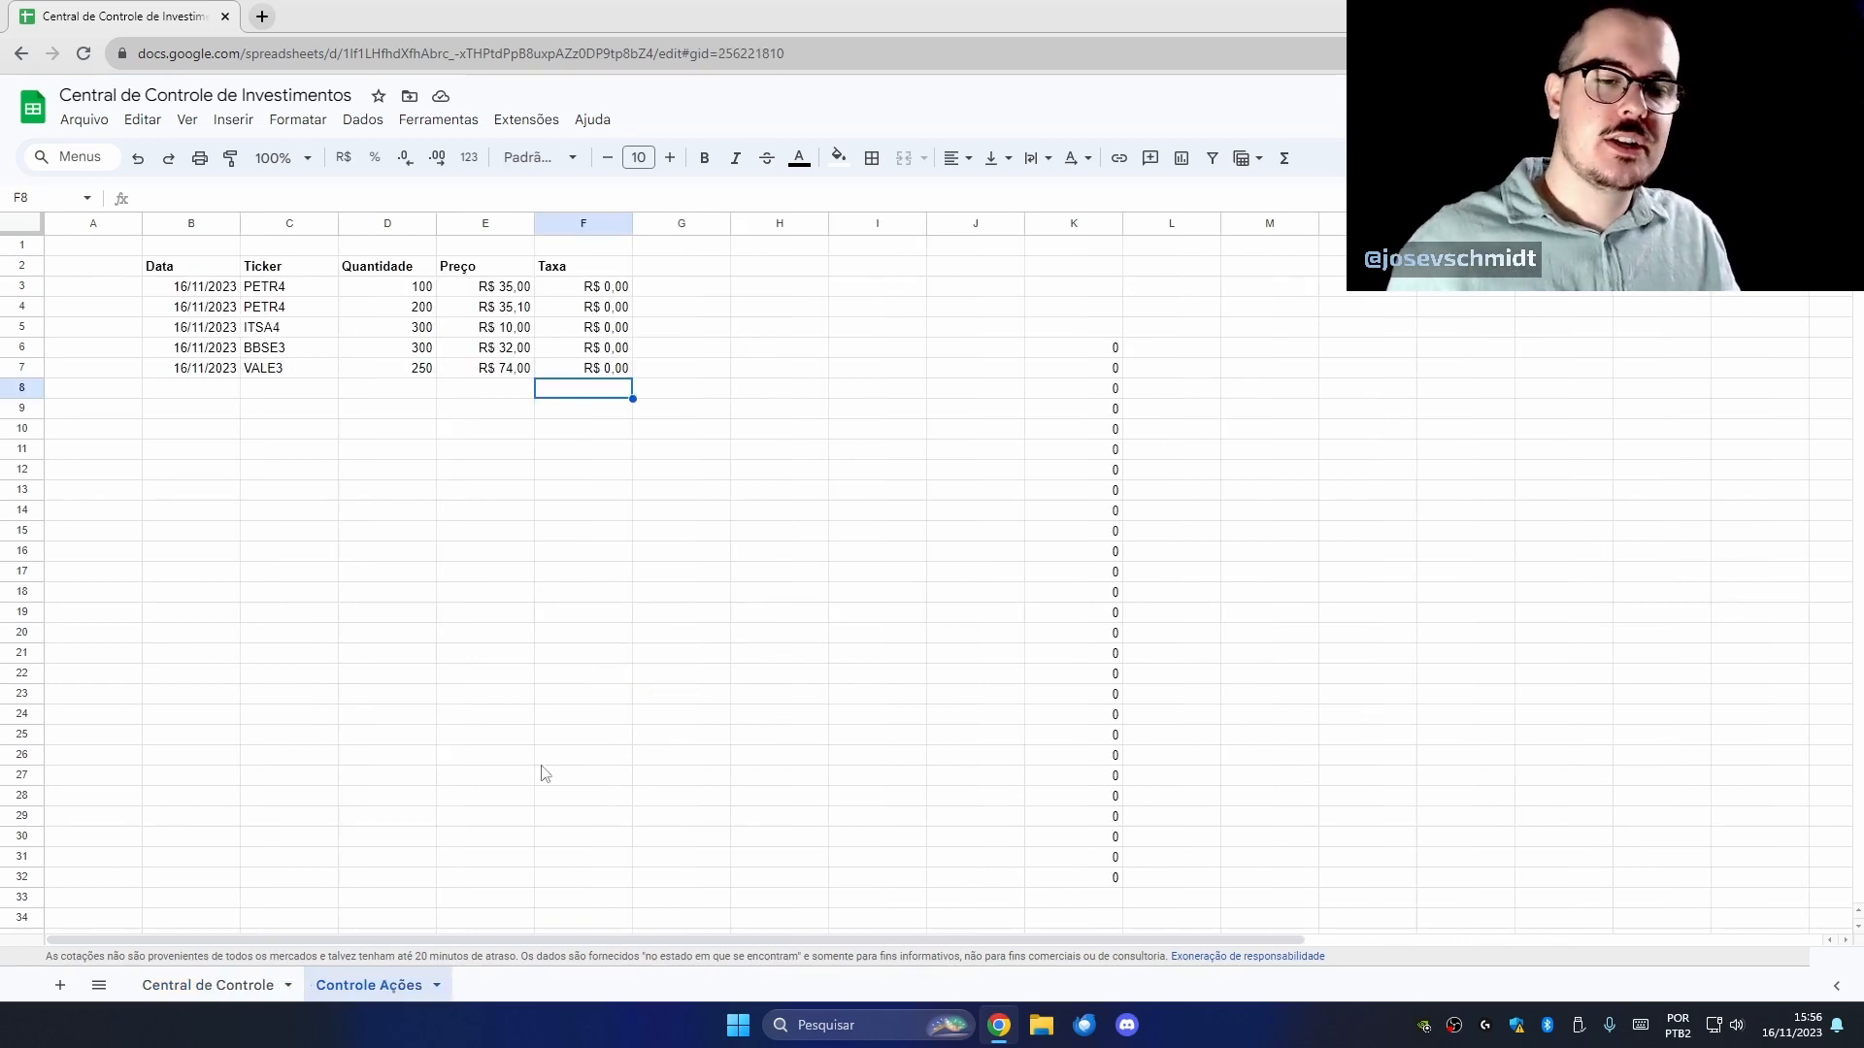
left_click(208, 985)
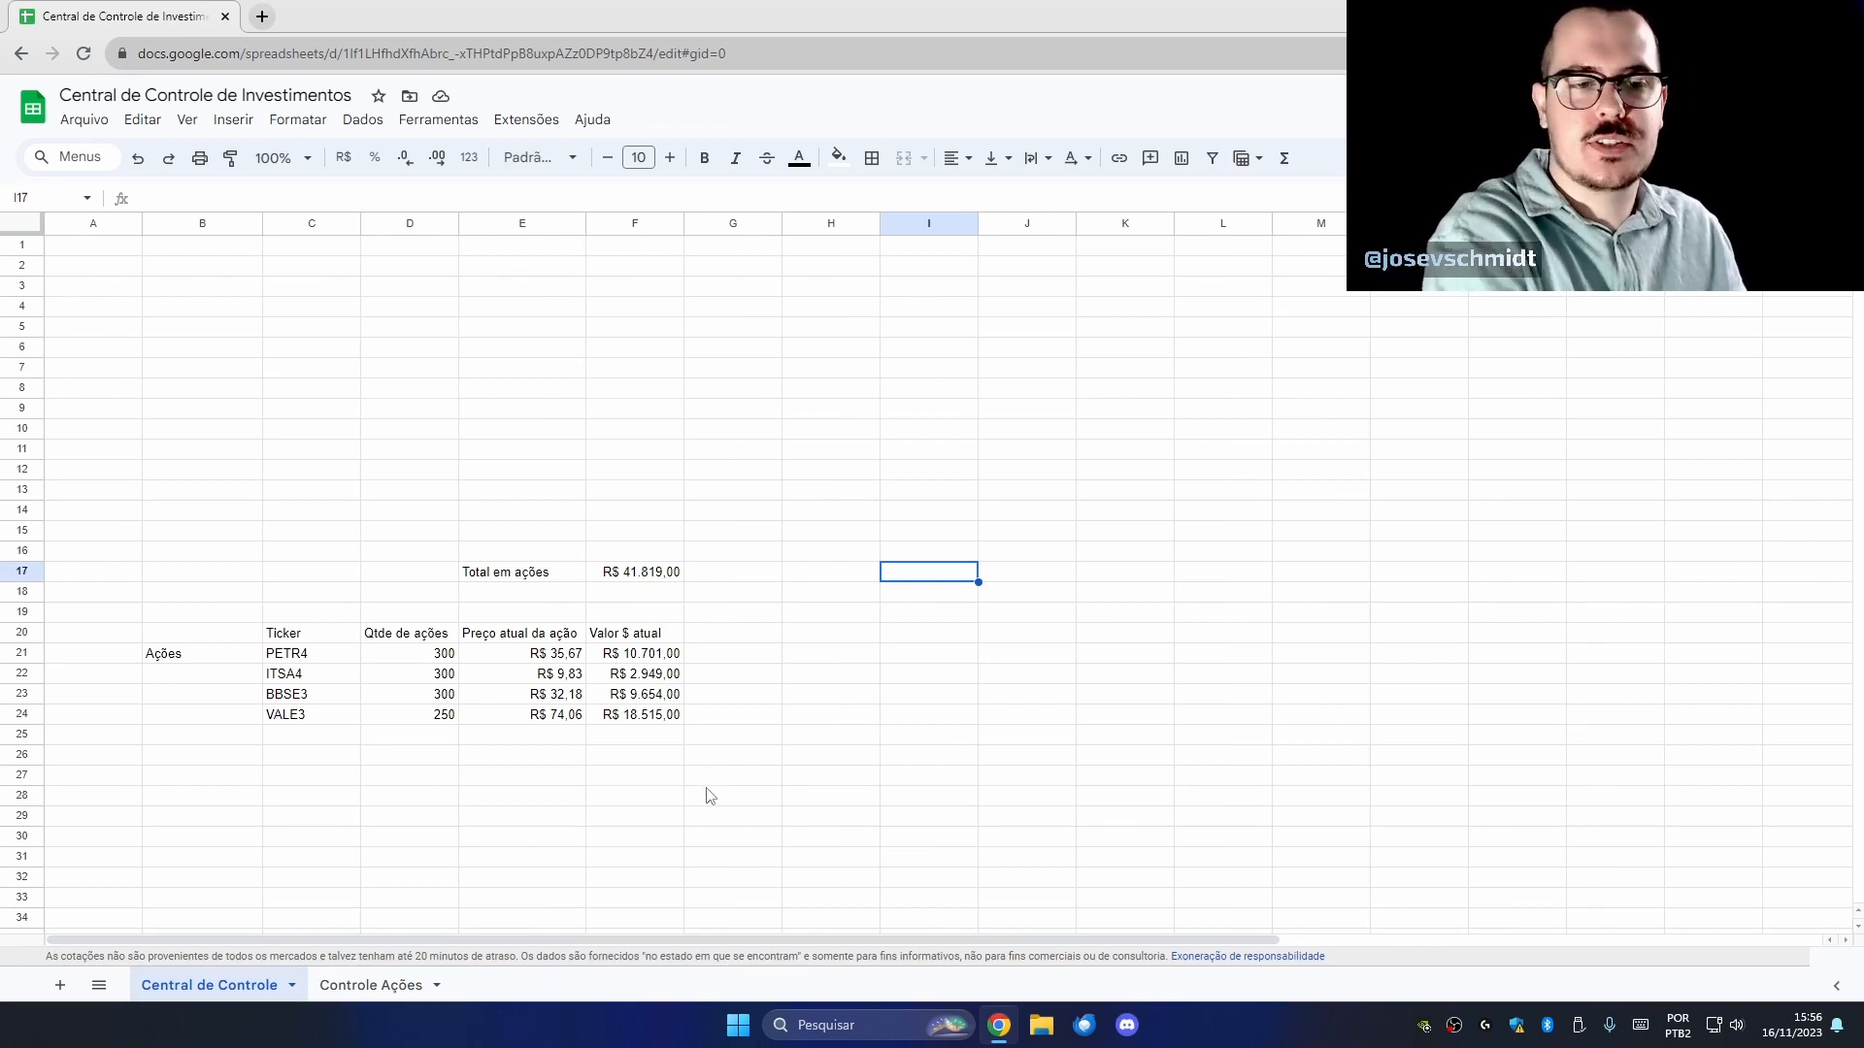
left_click(384, 985)
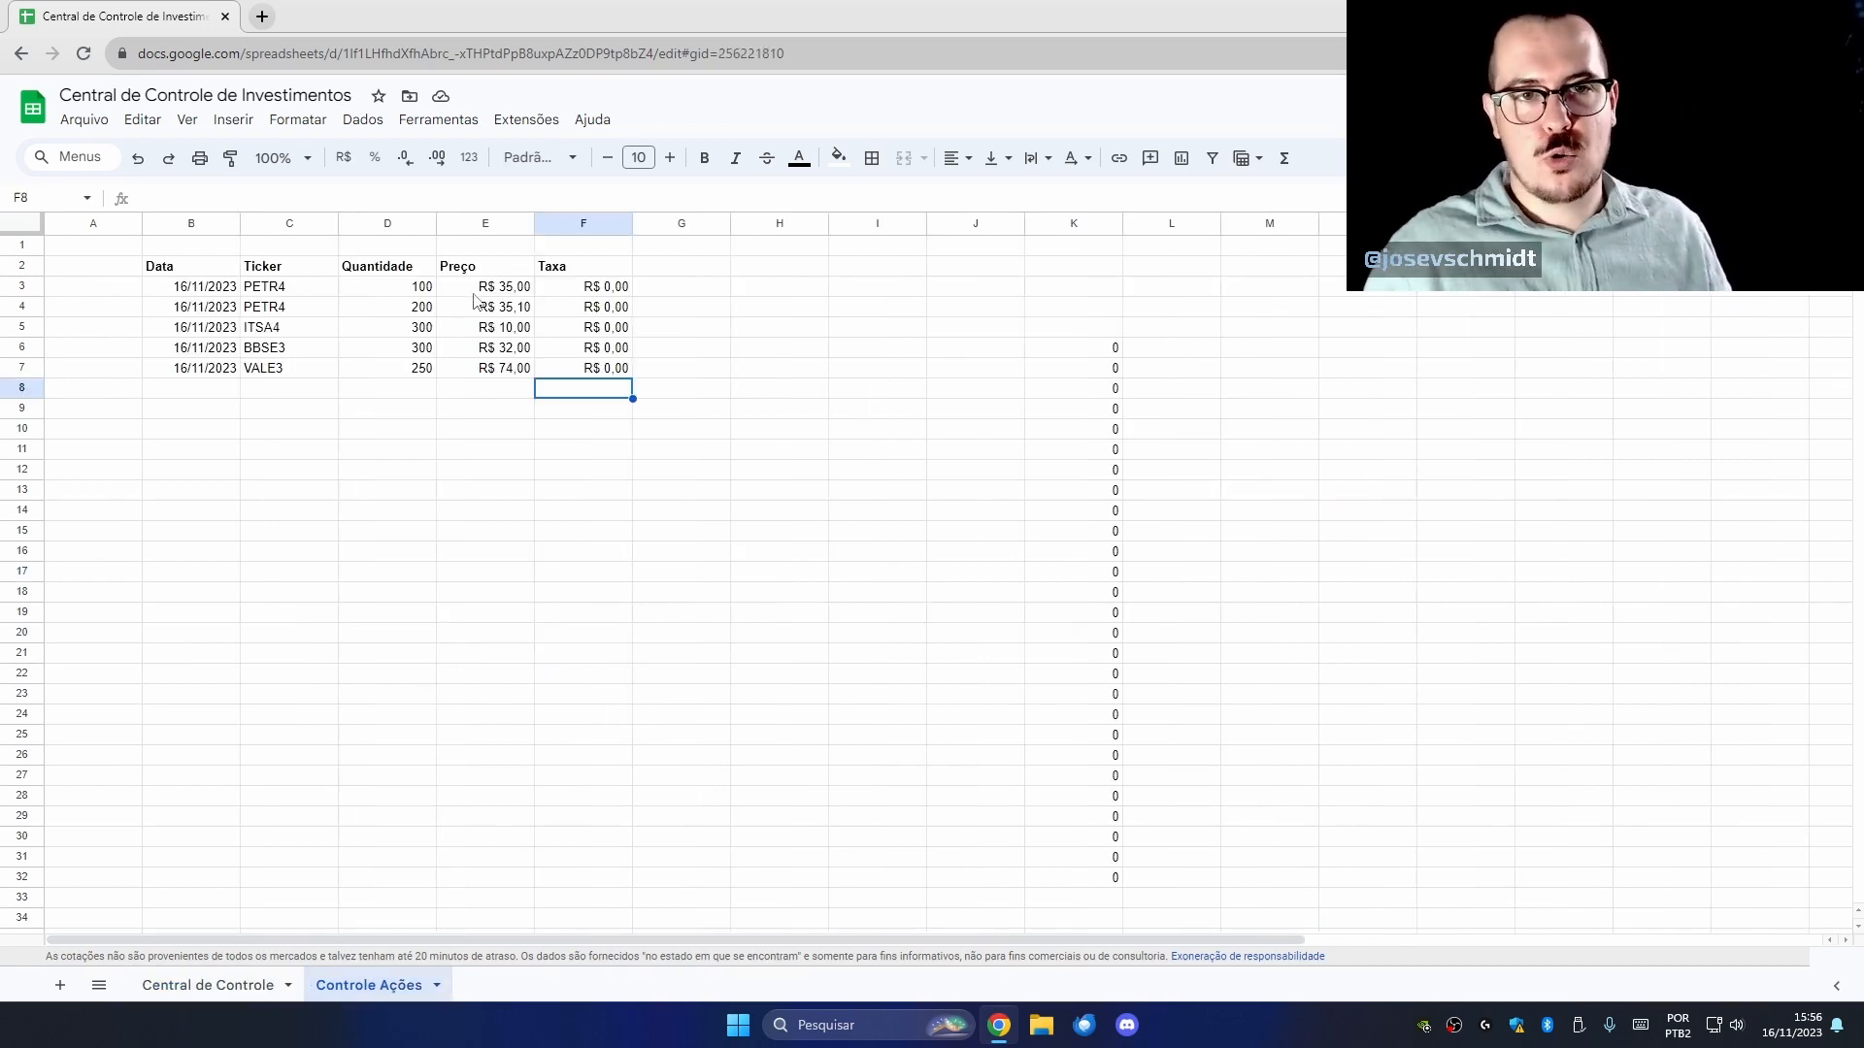
left_click_drag(474, 294, 485, 349)
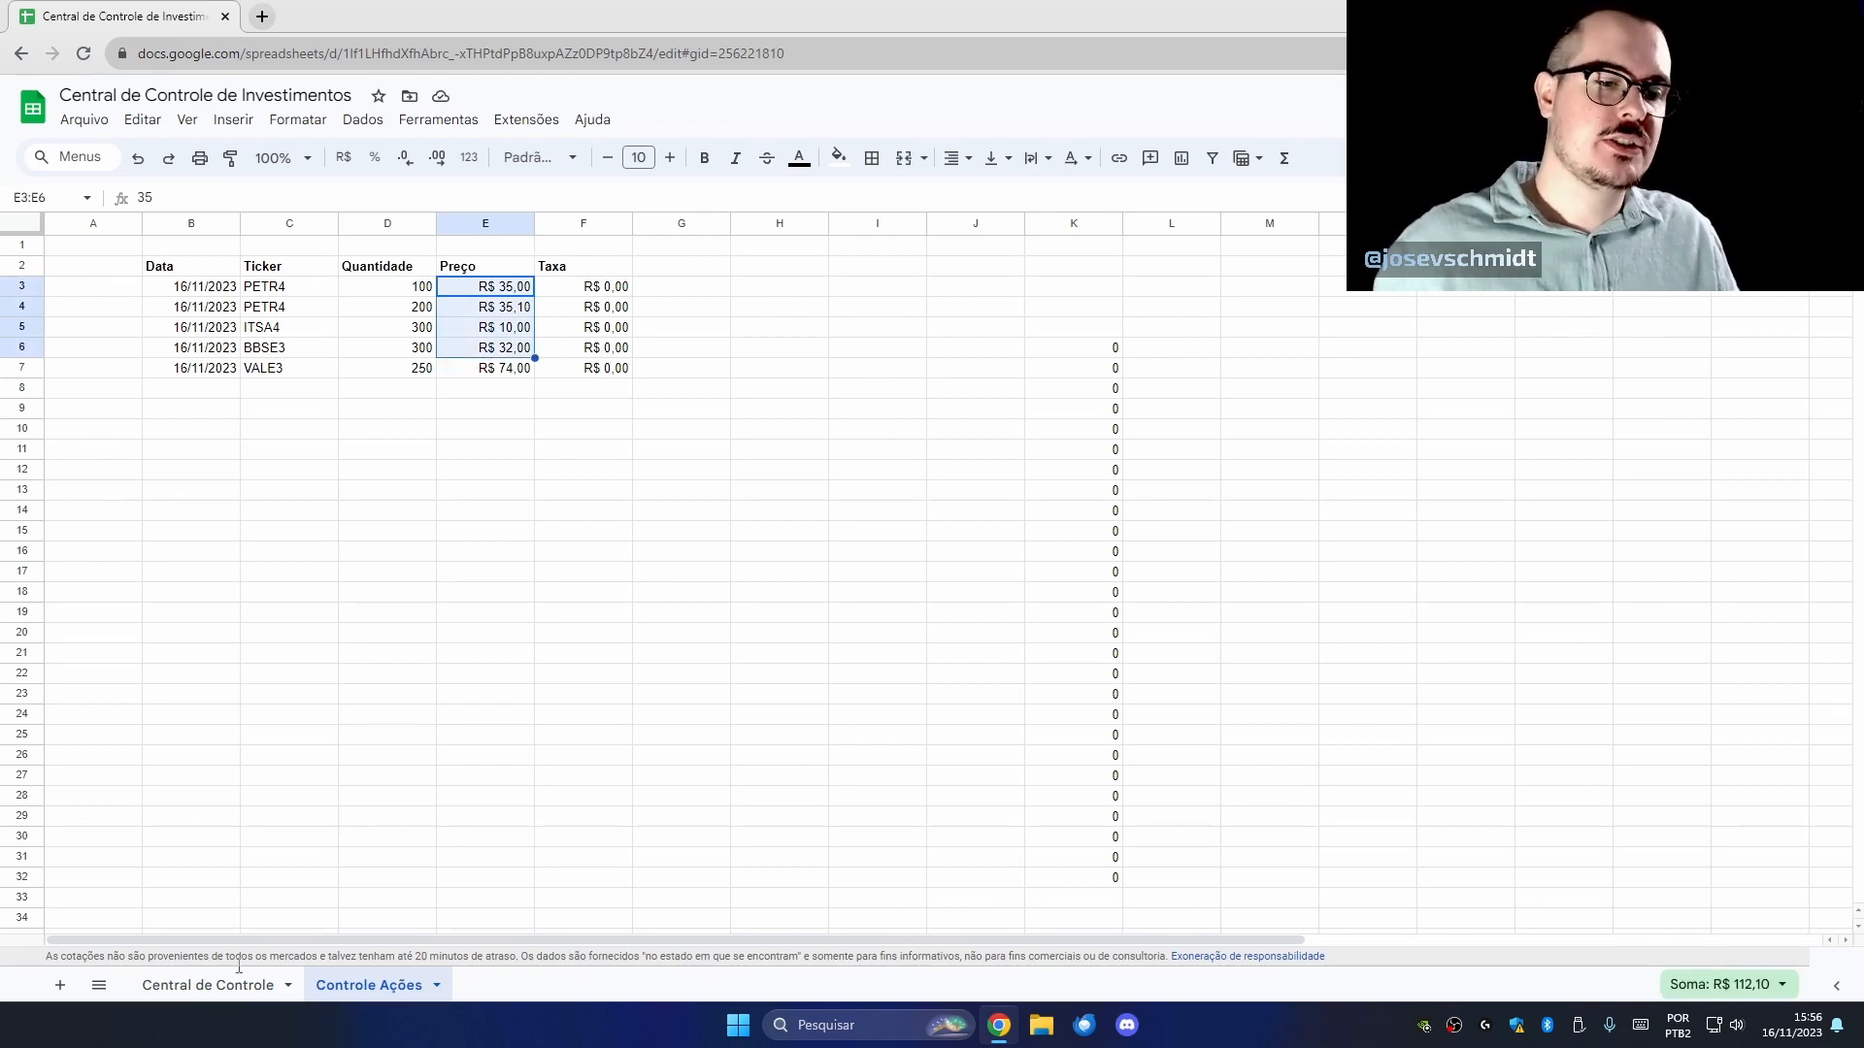
left_click_drag(413, 309, 415, 350)
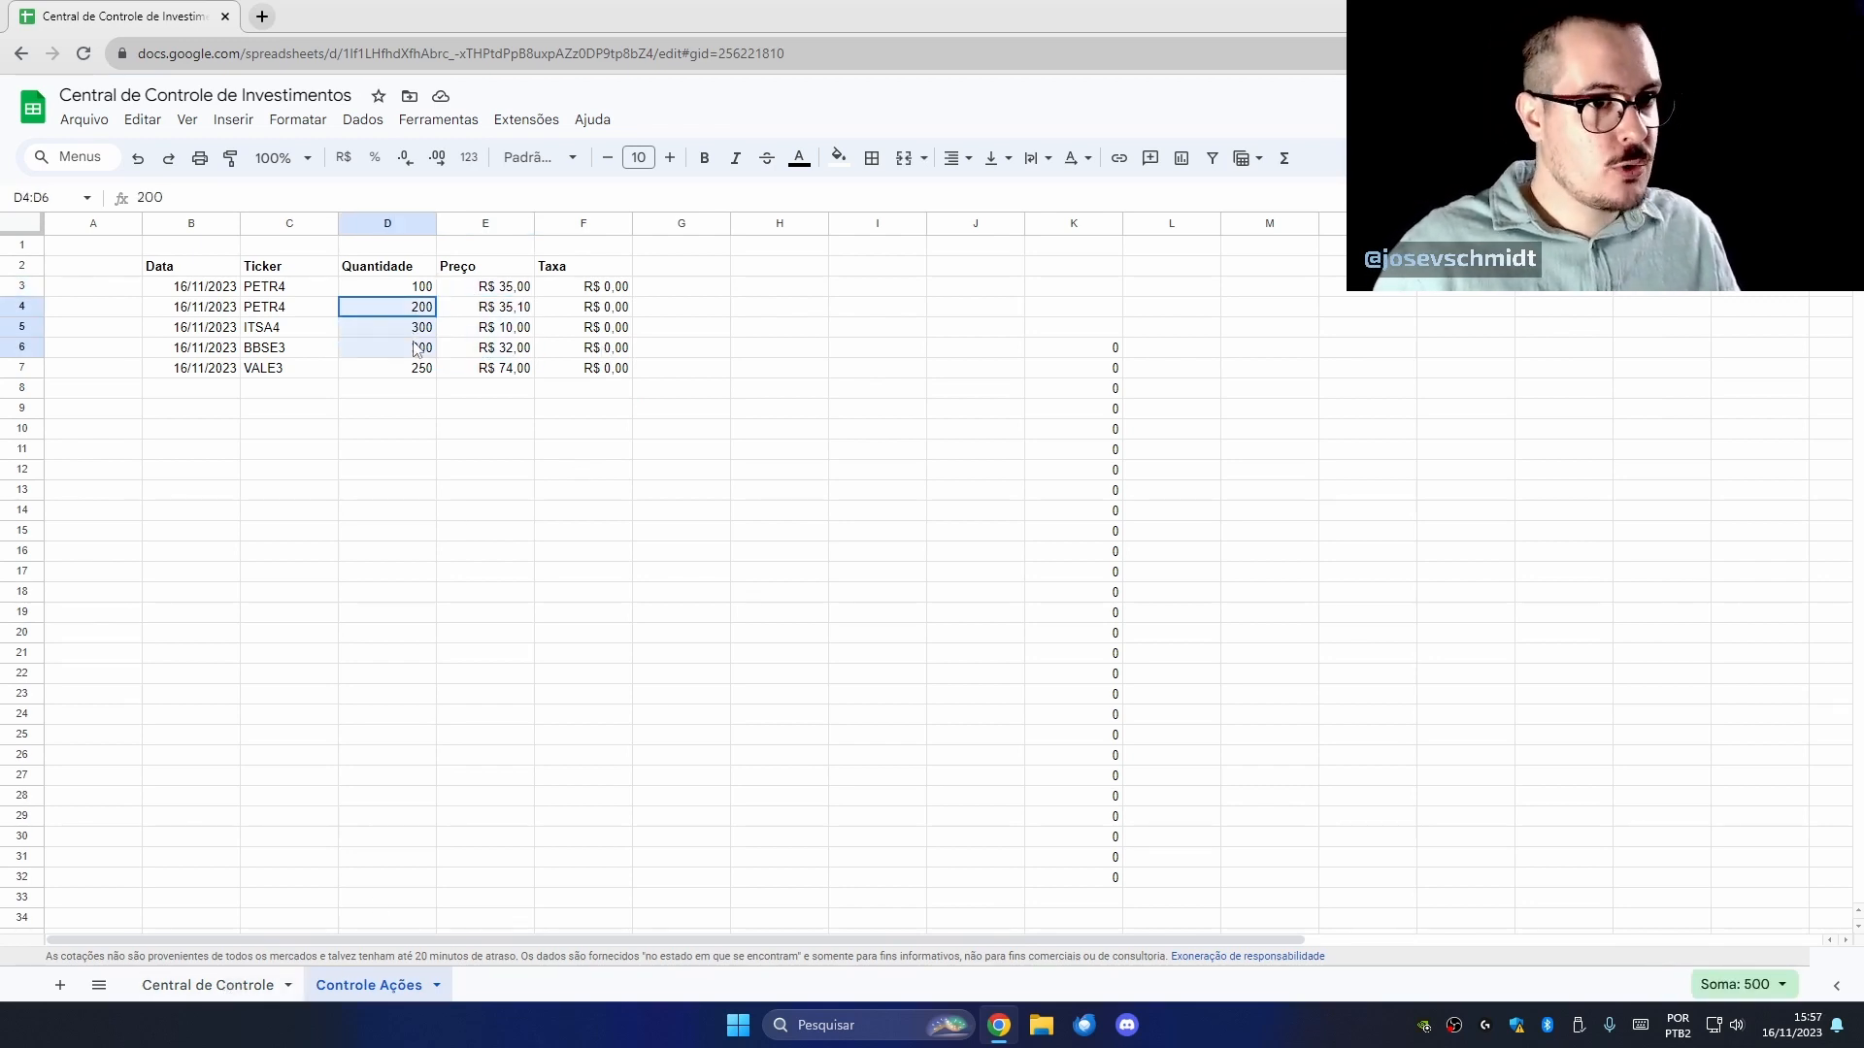
left_click_drag(223, 309, 299, 350)
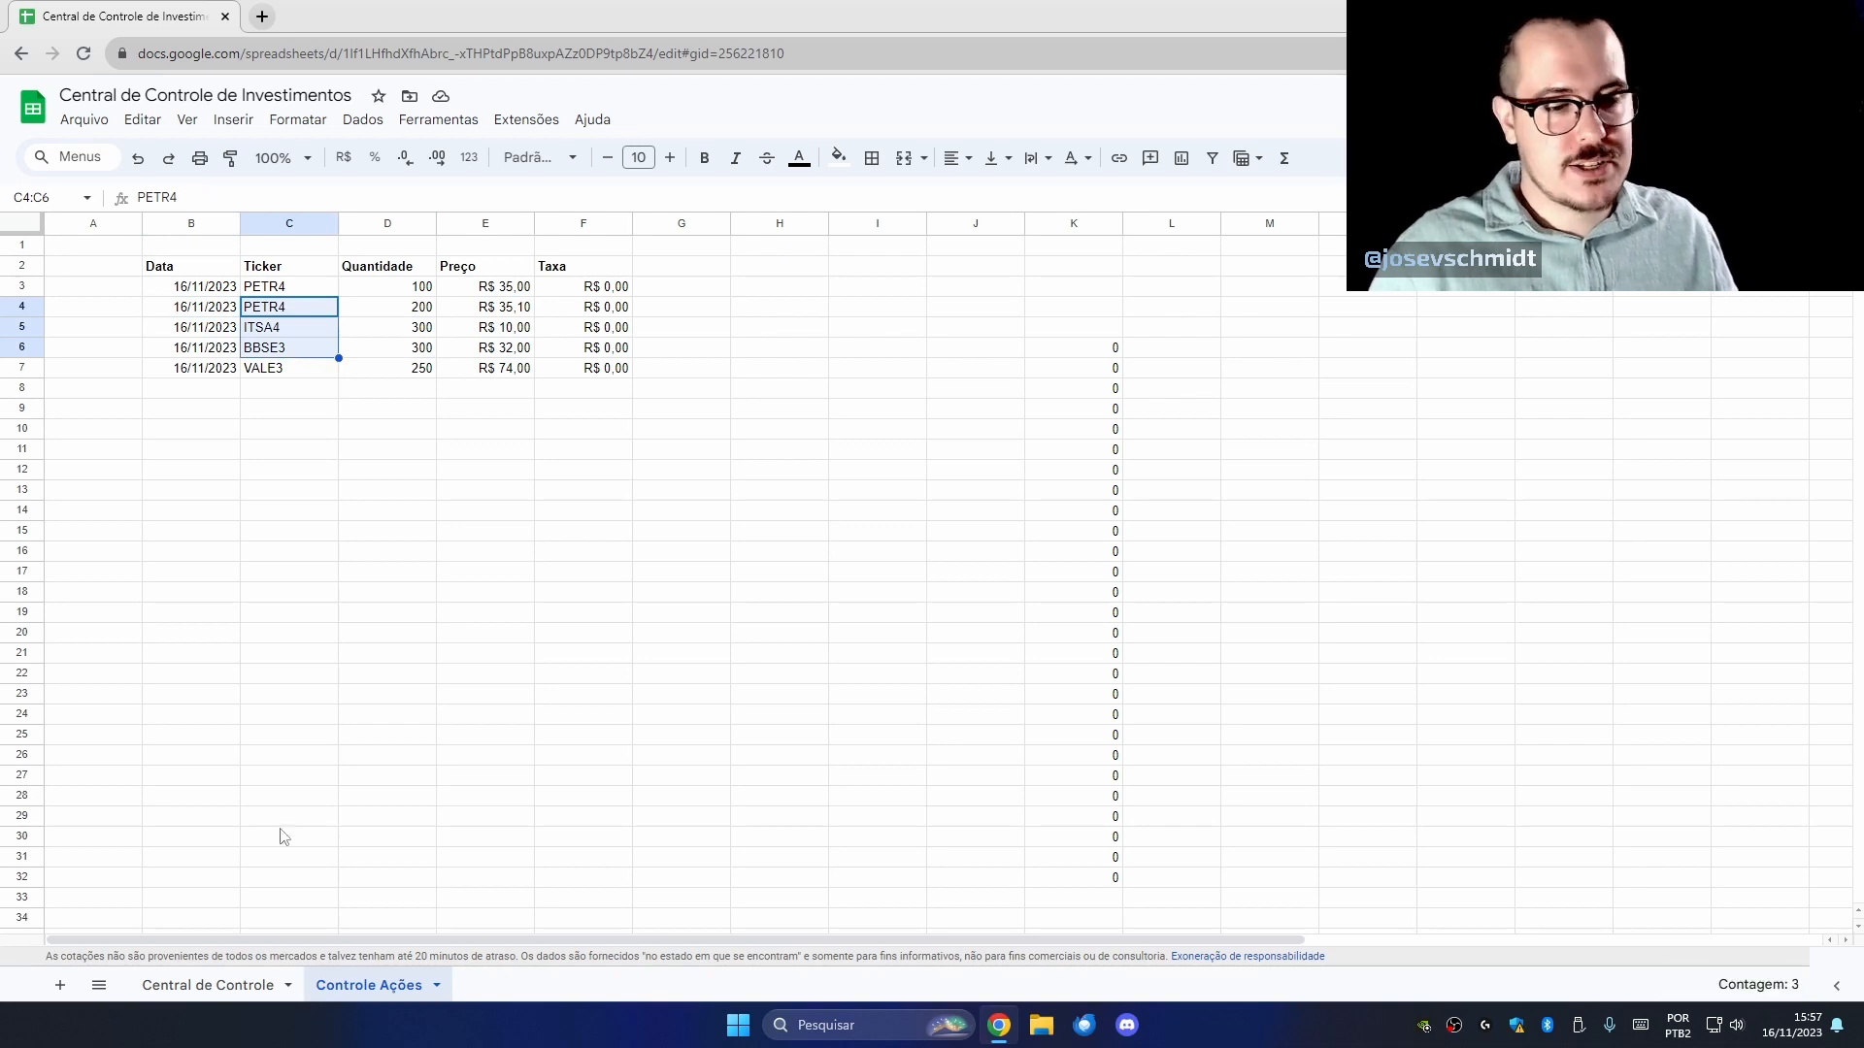
left_click(224, 986)
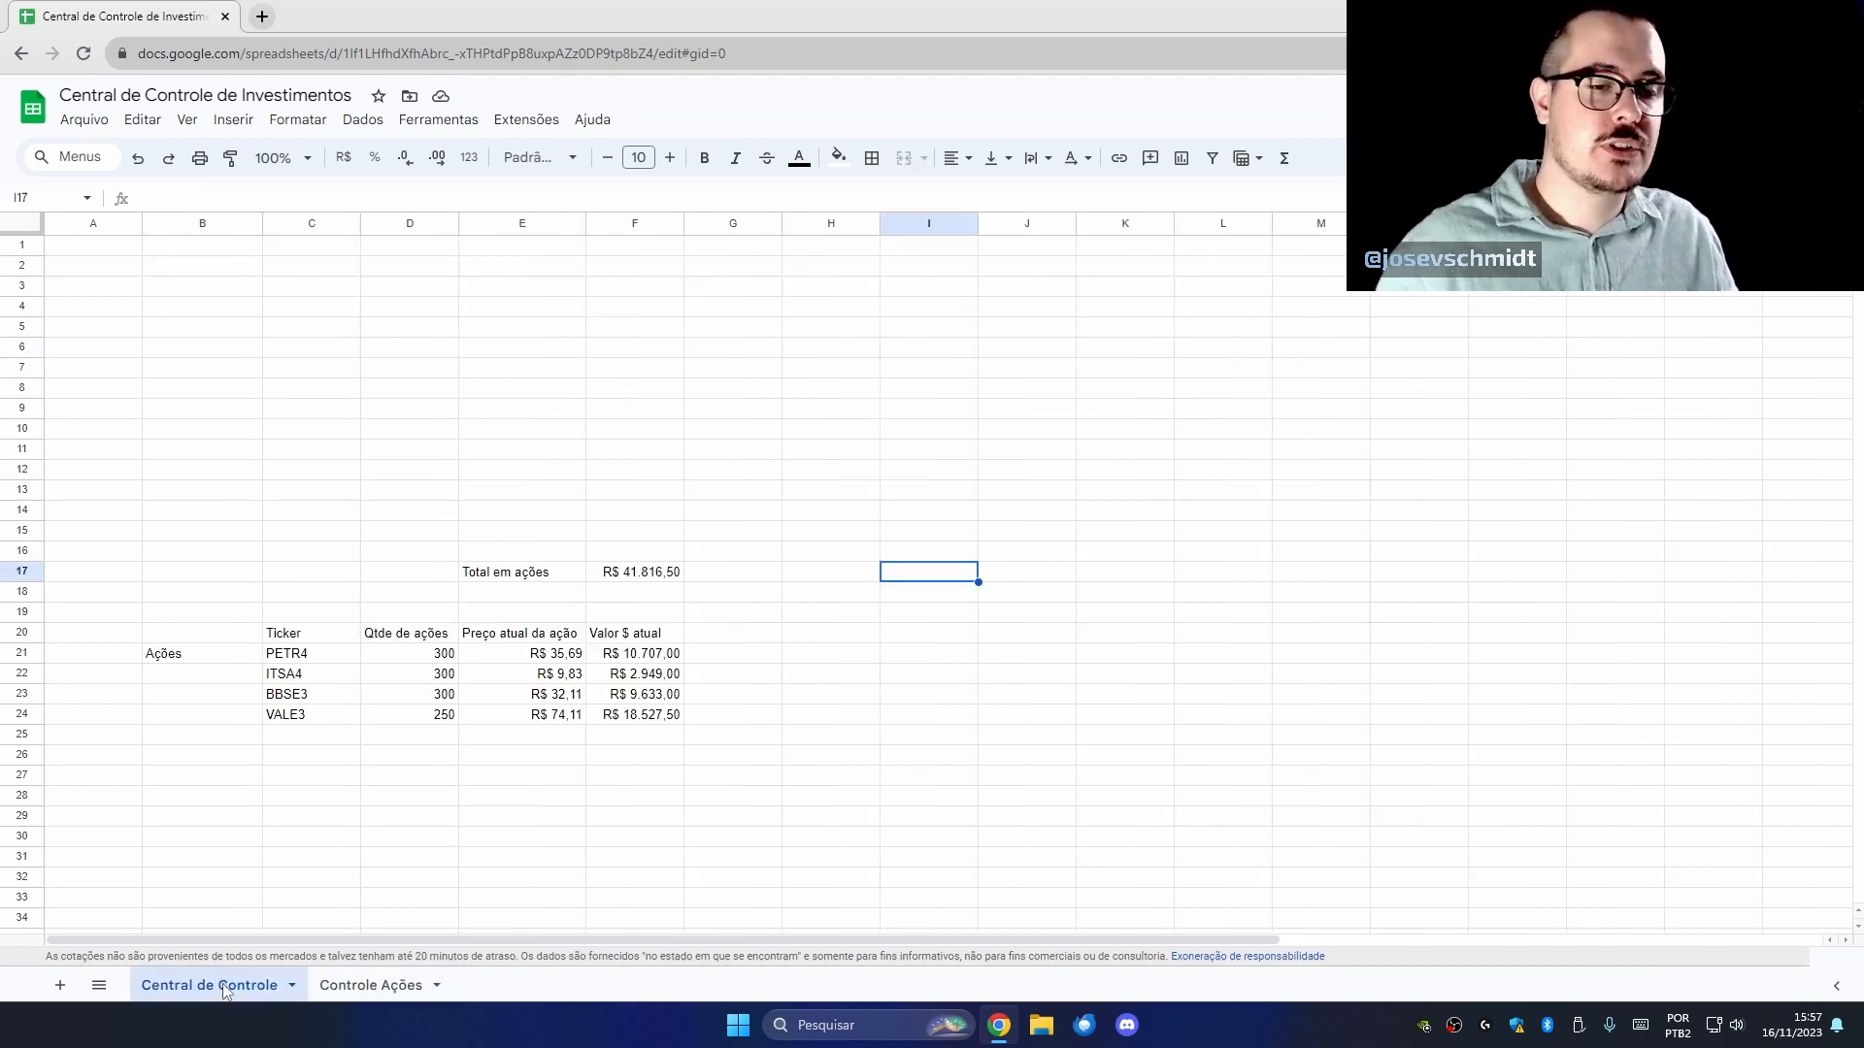
left_click(669, 821)
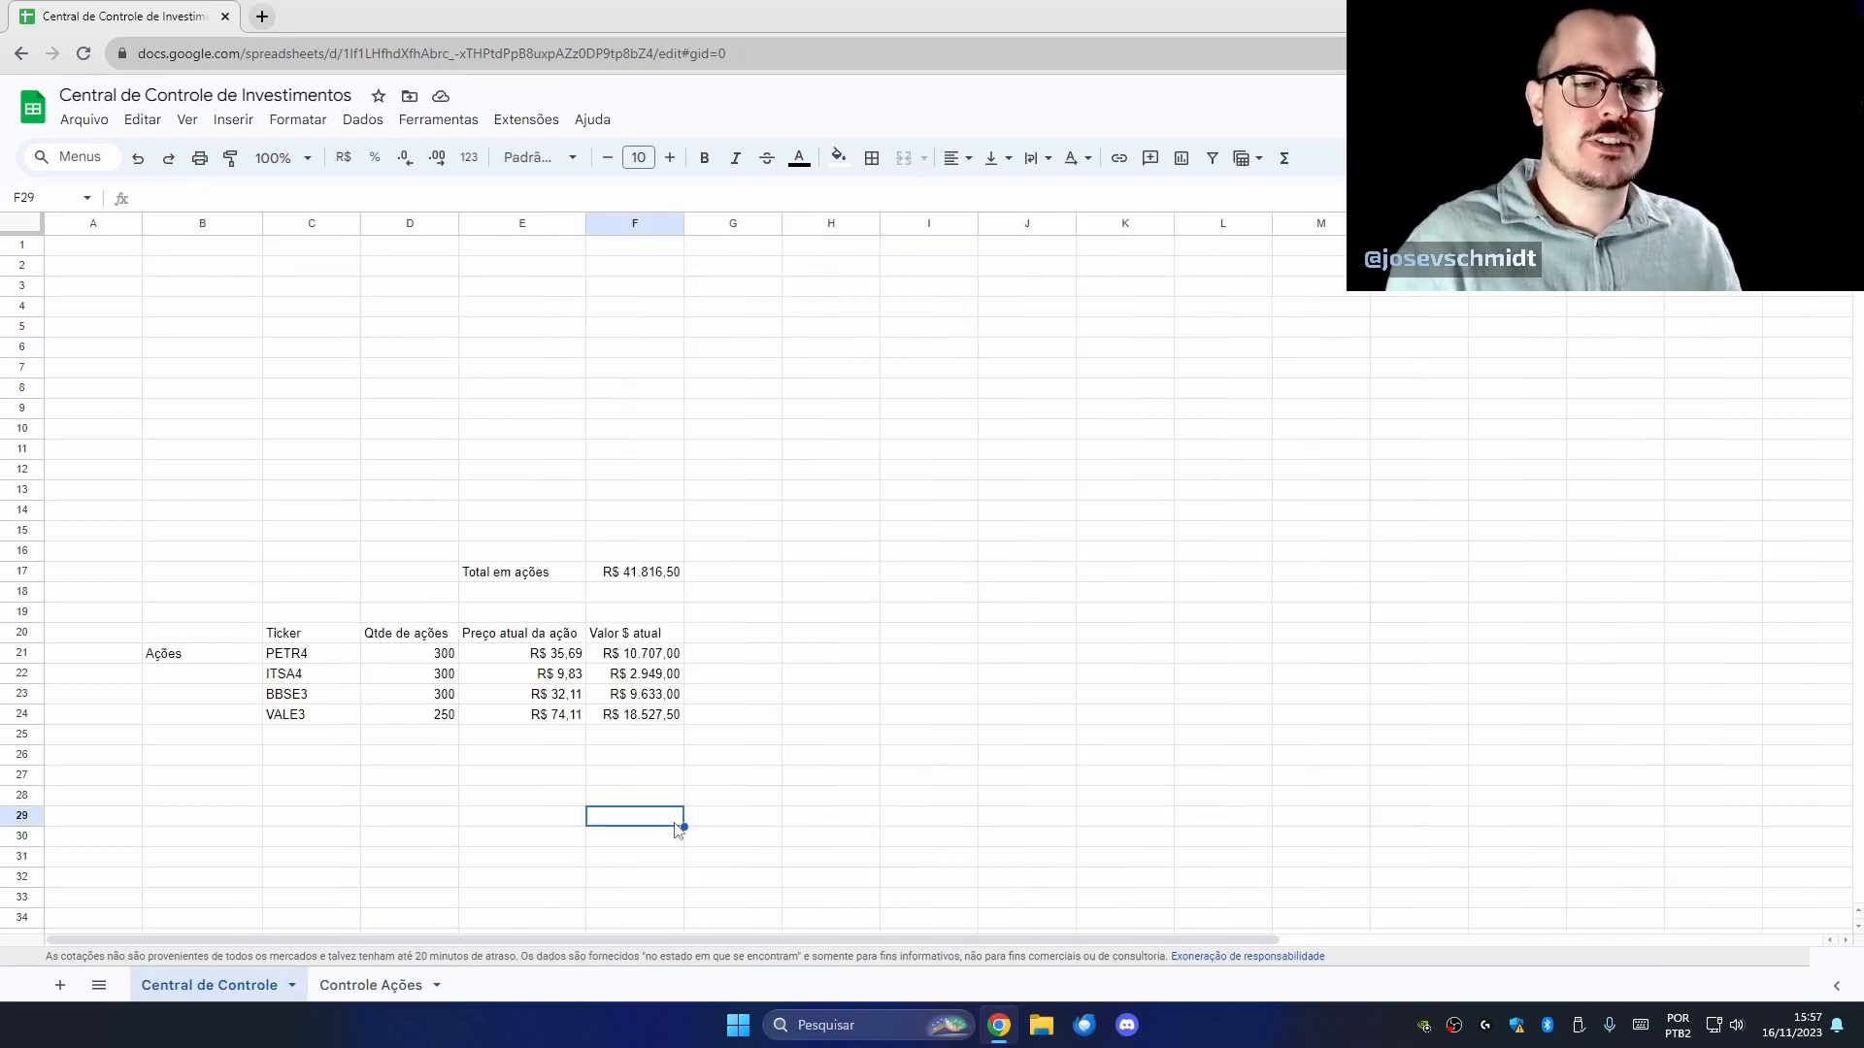
left_click_drag(662, 718, 647, 662)
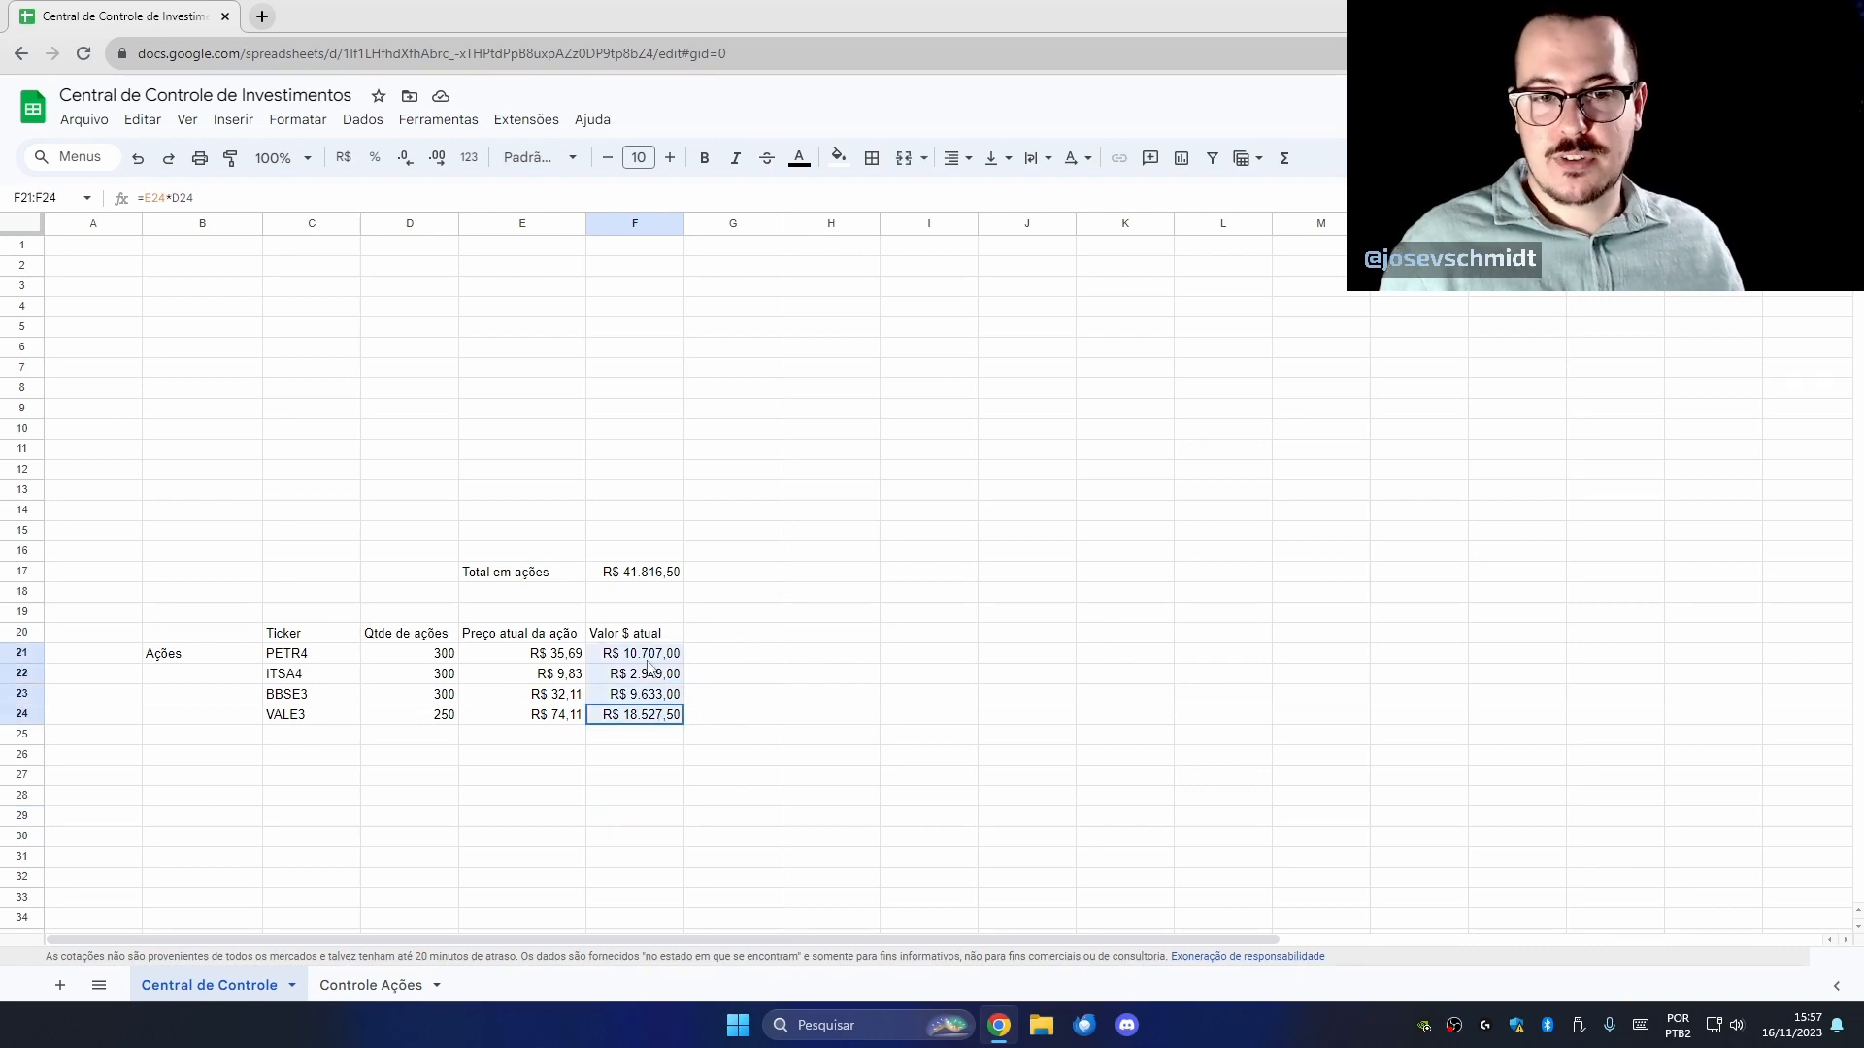
left_click(633, 575)
left_click(371, 985)
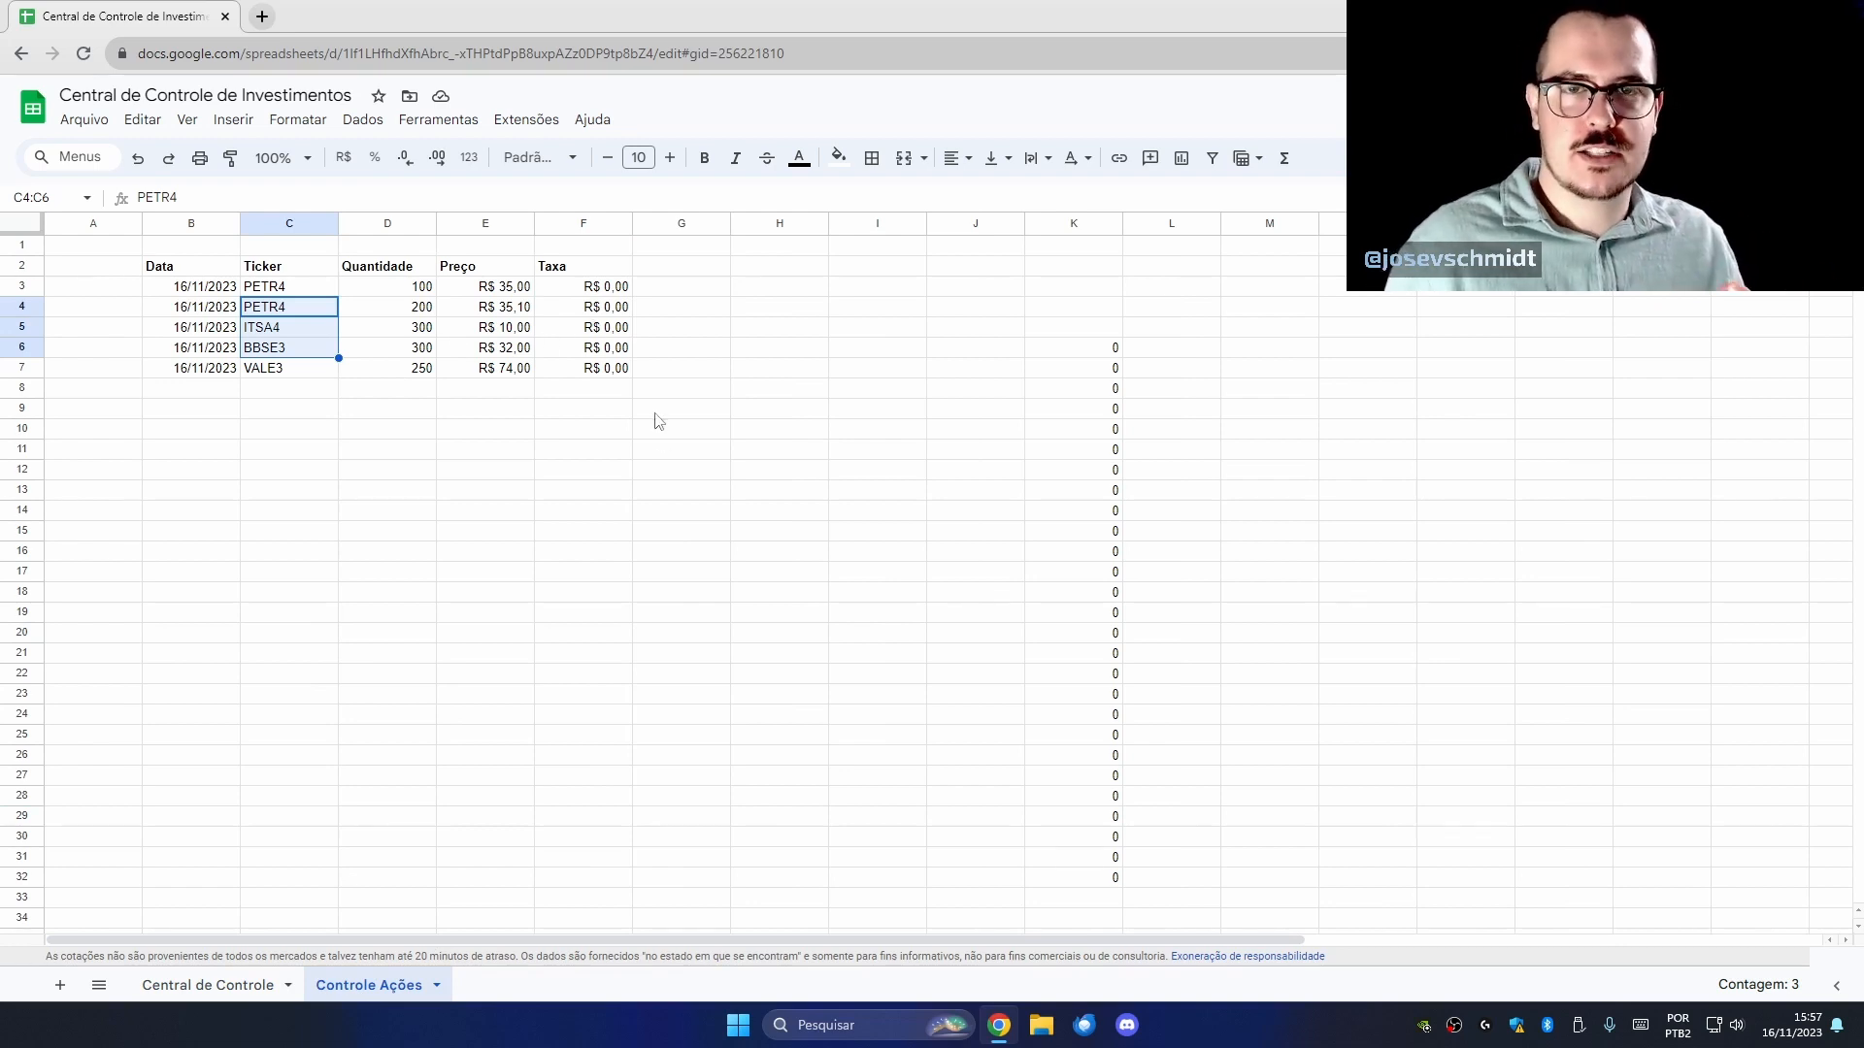
left_click(234, 992)
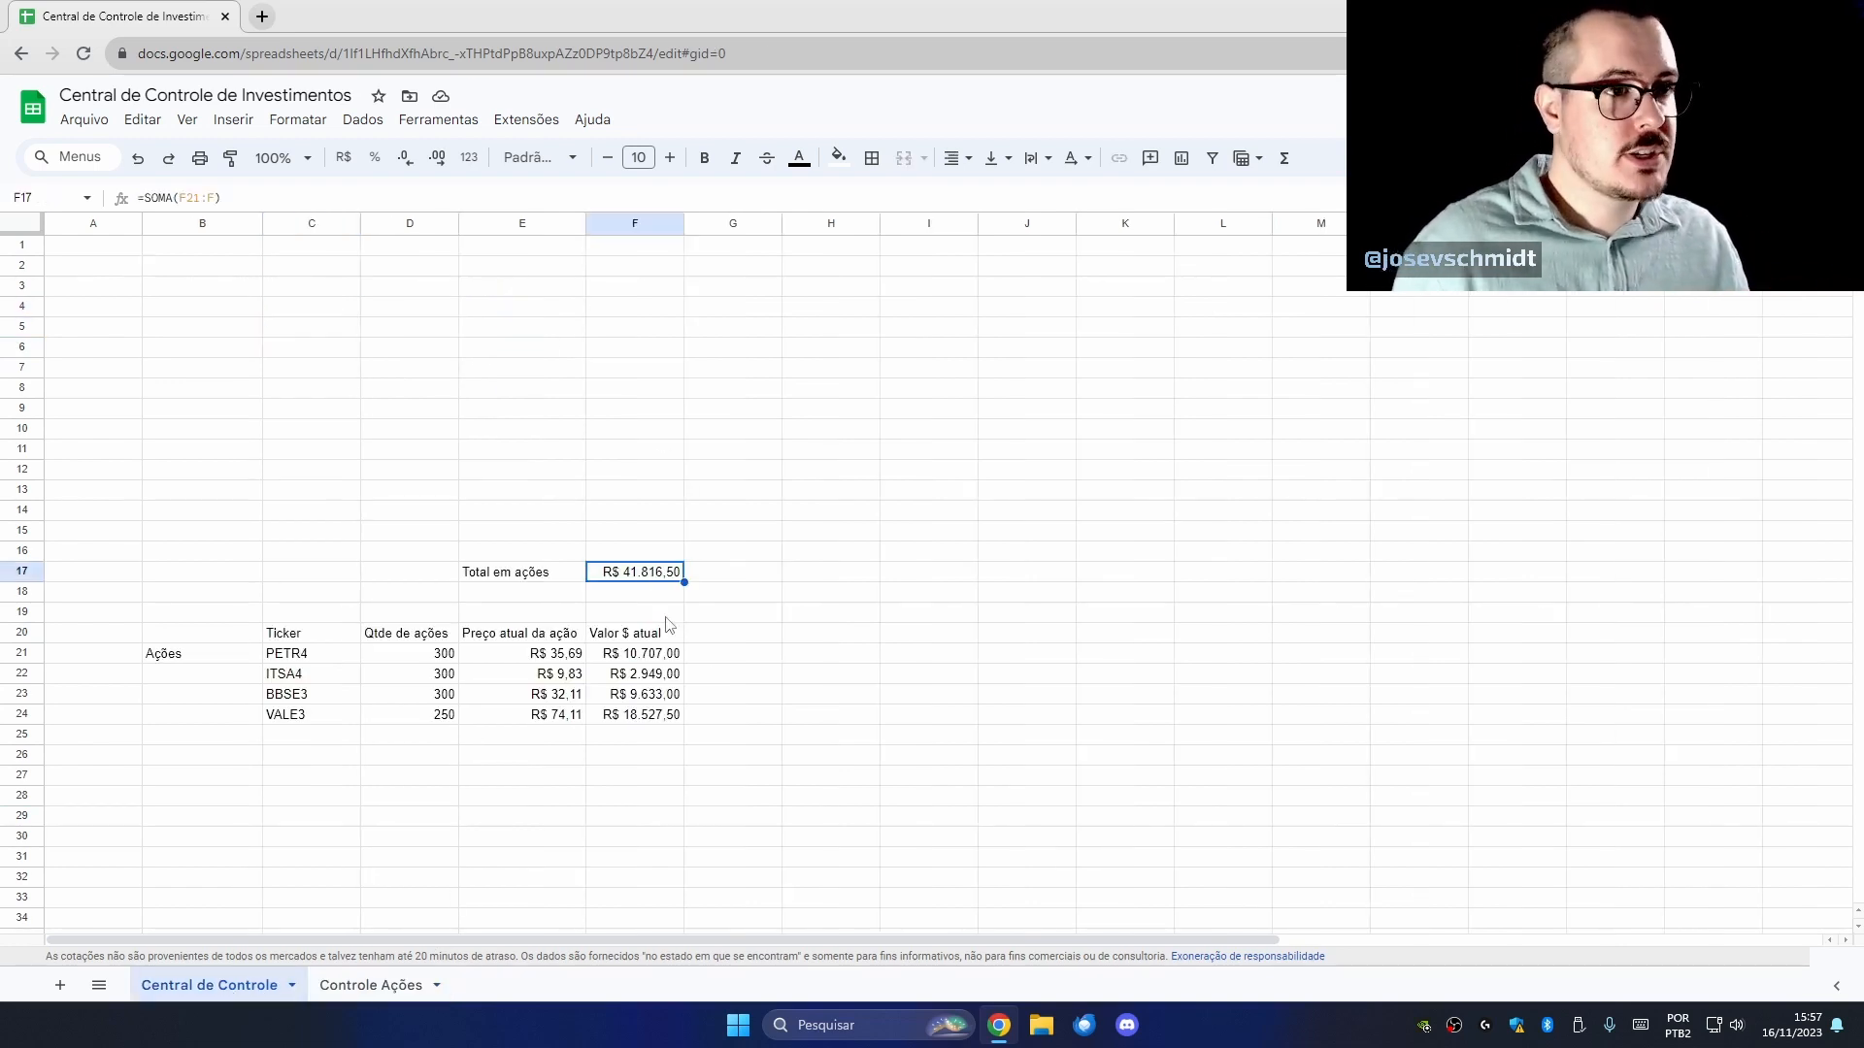